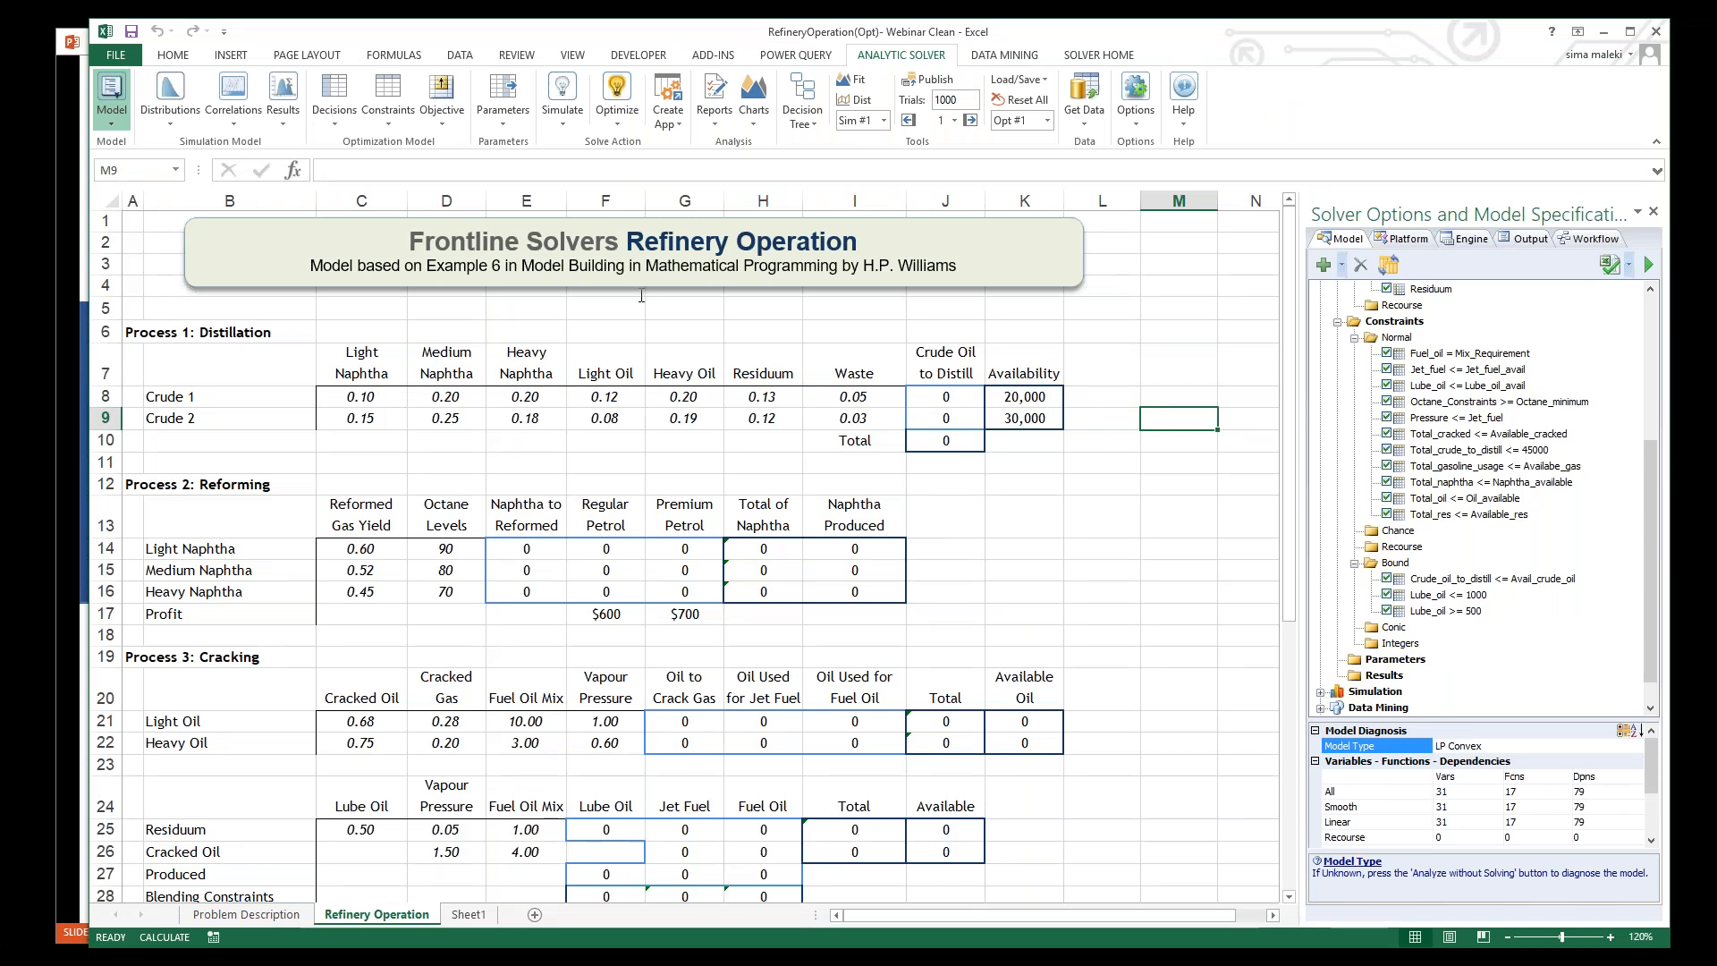
Step: Draw on-screen pen annotations and arrows over the ribbon for the audience
left_click(1455, 260)
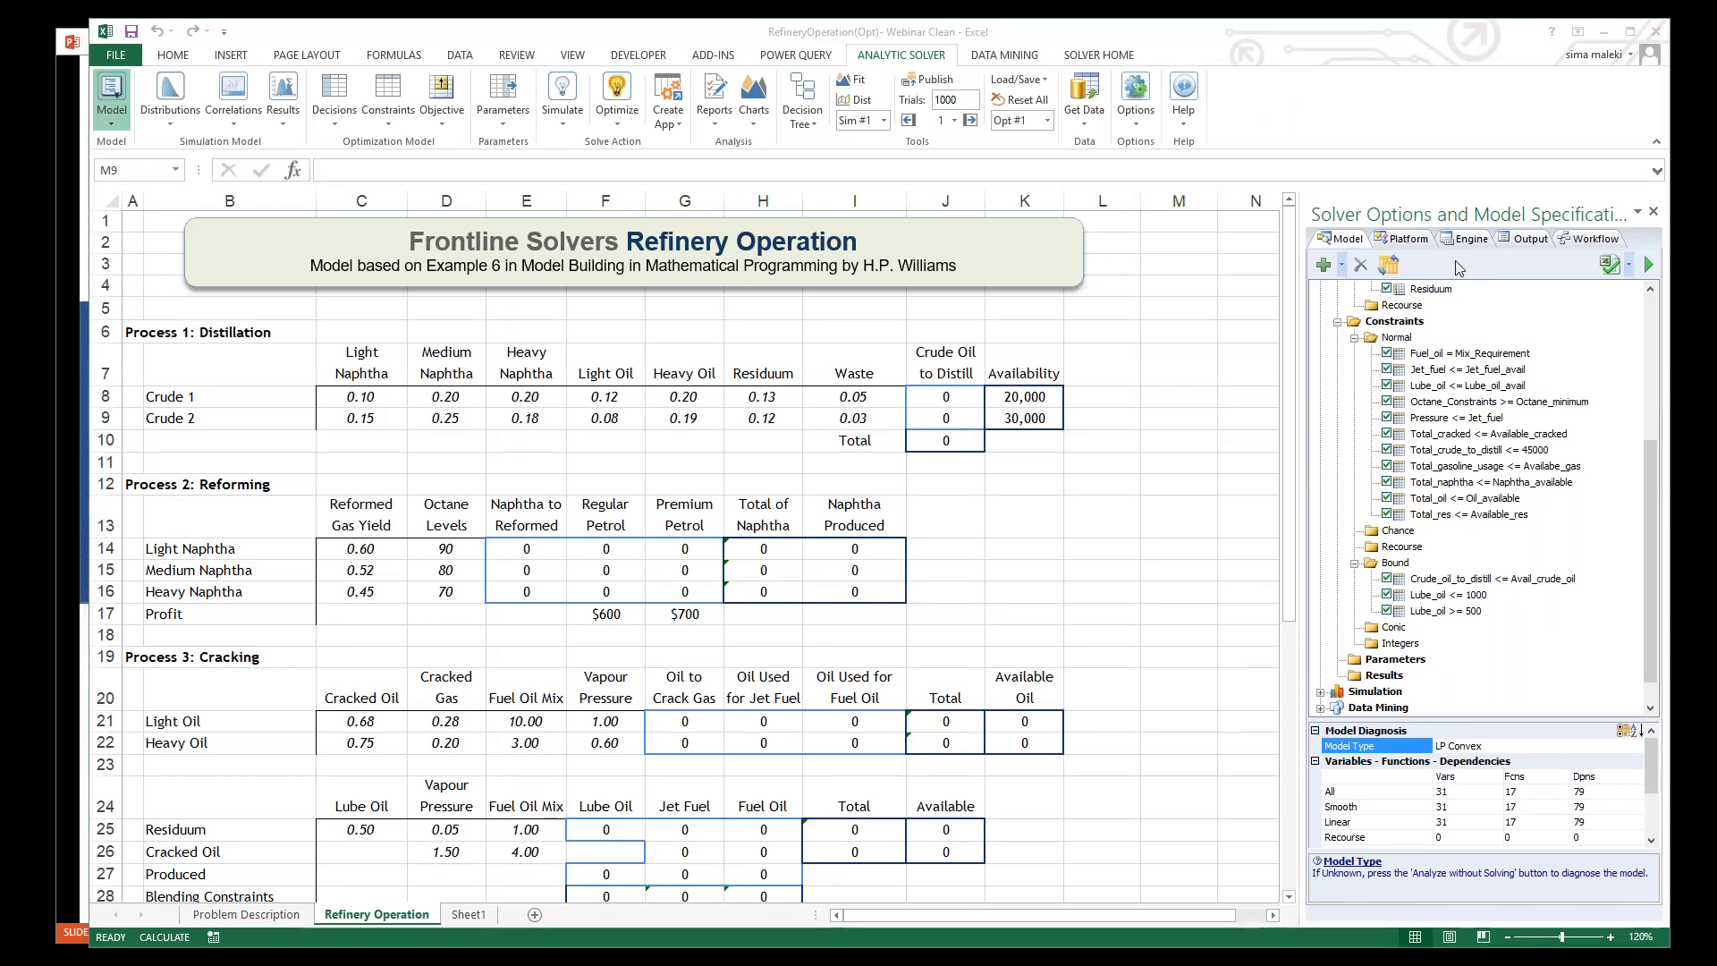
left_click(1455, 302)
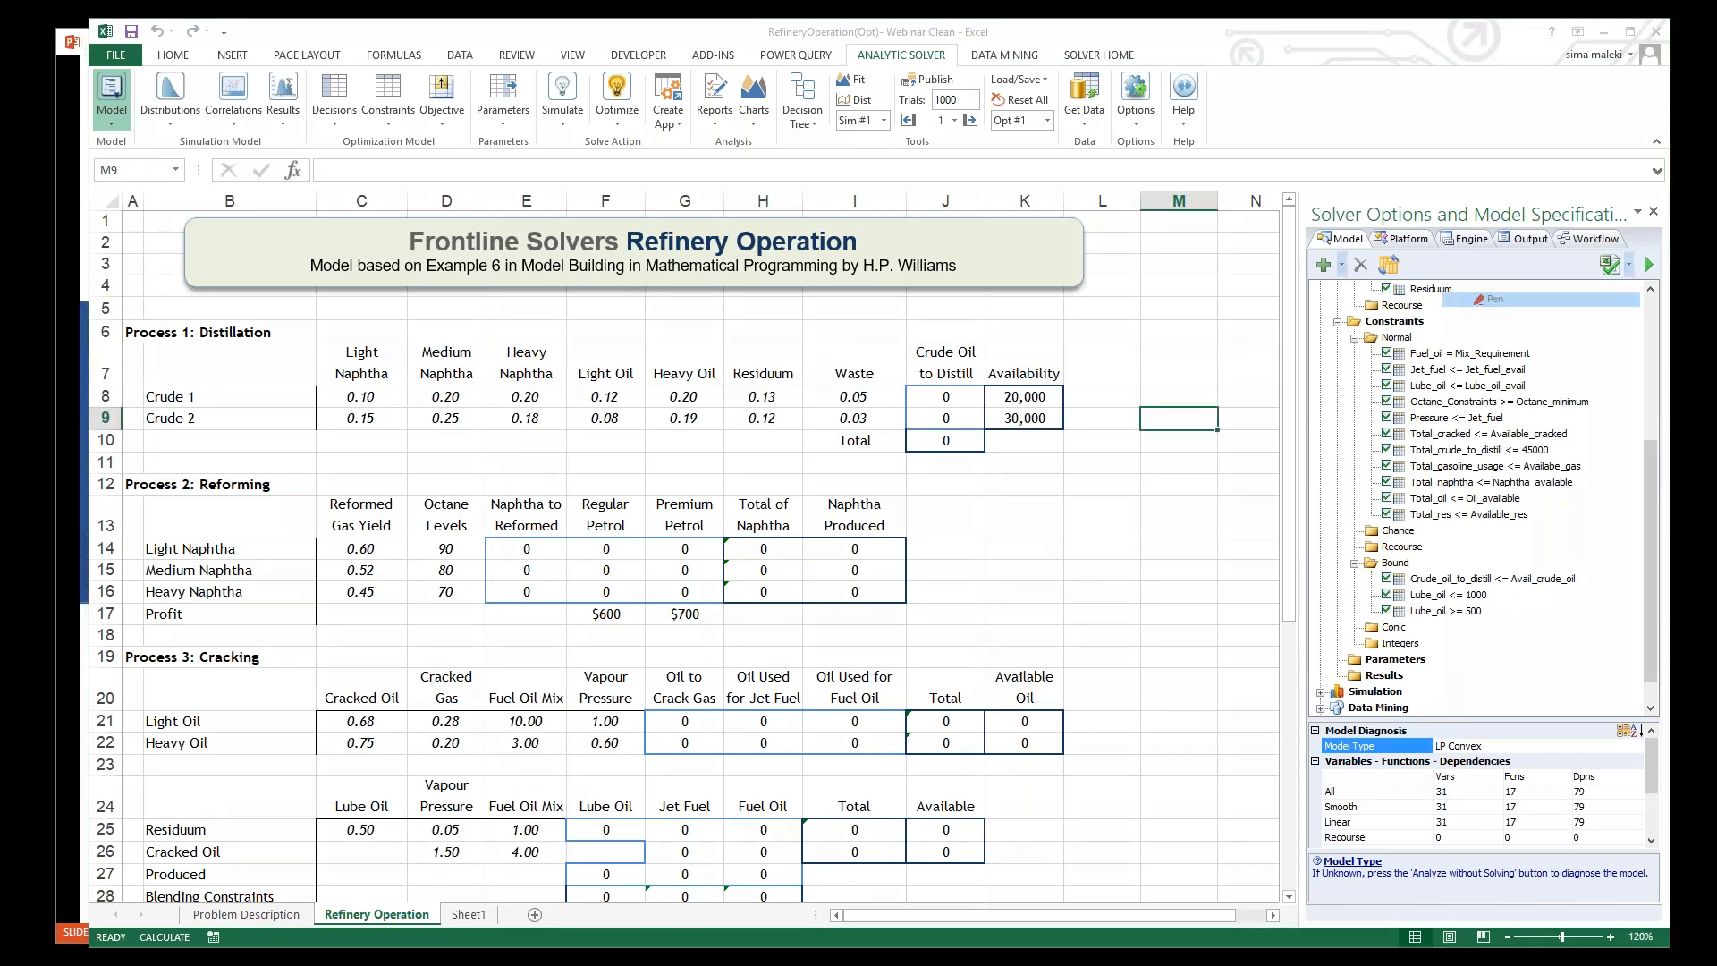
left_click_drag(141, 153, 874, 150)
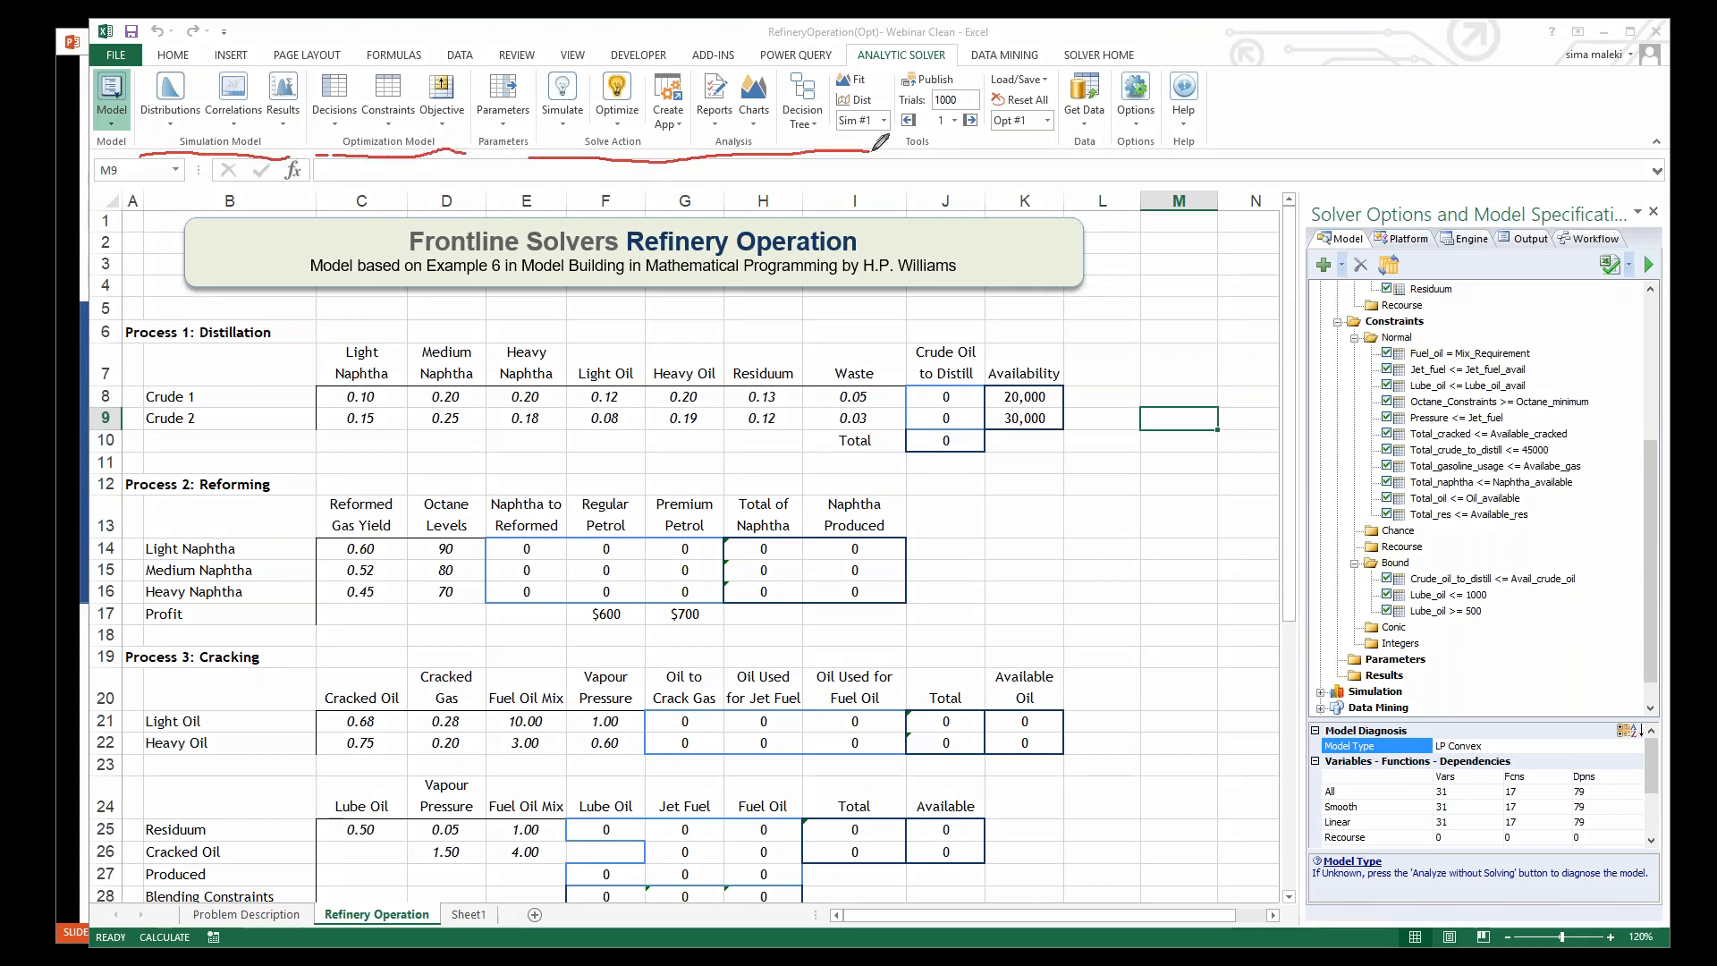
left_click(1457, 287)
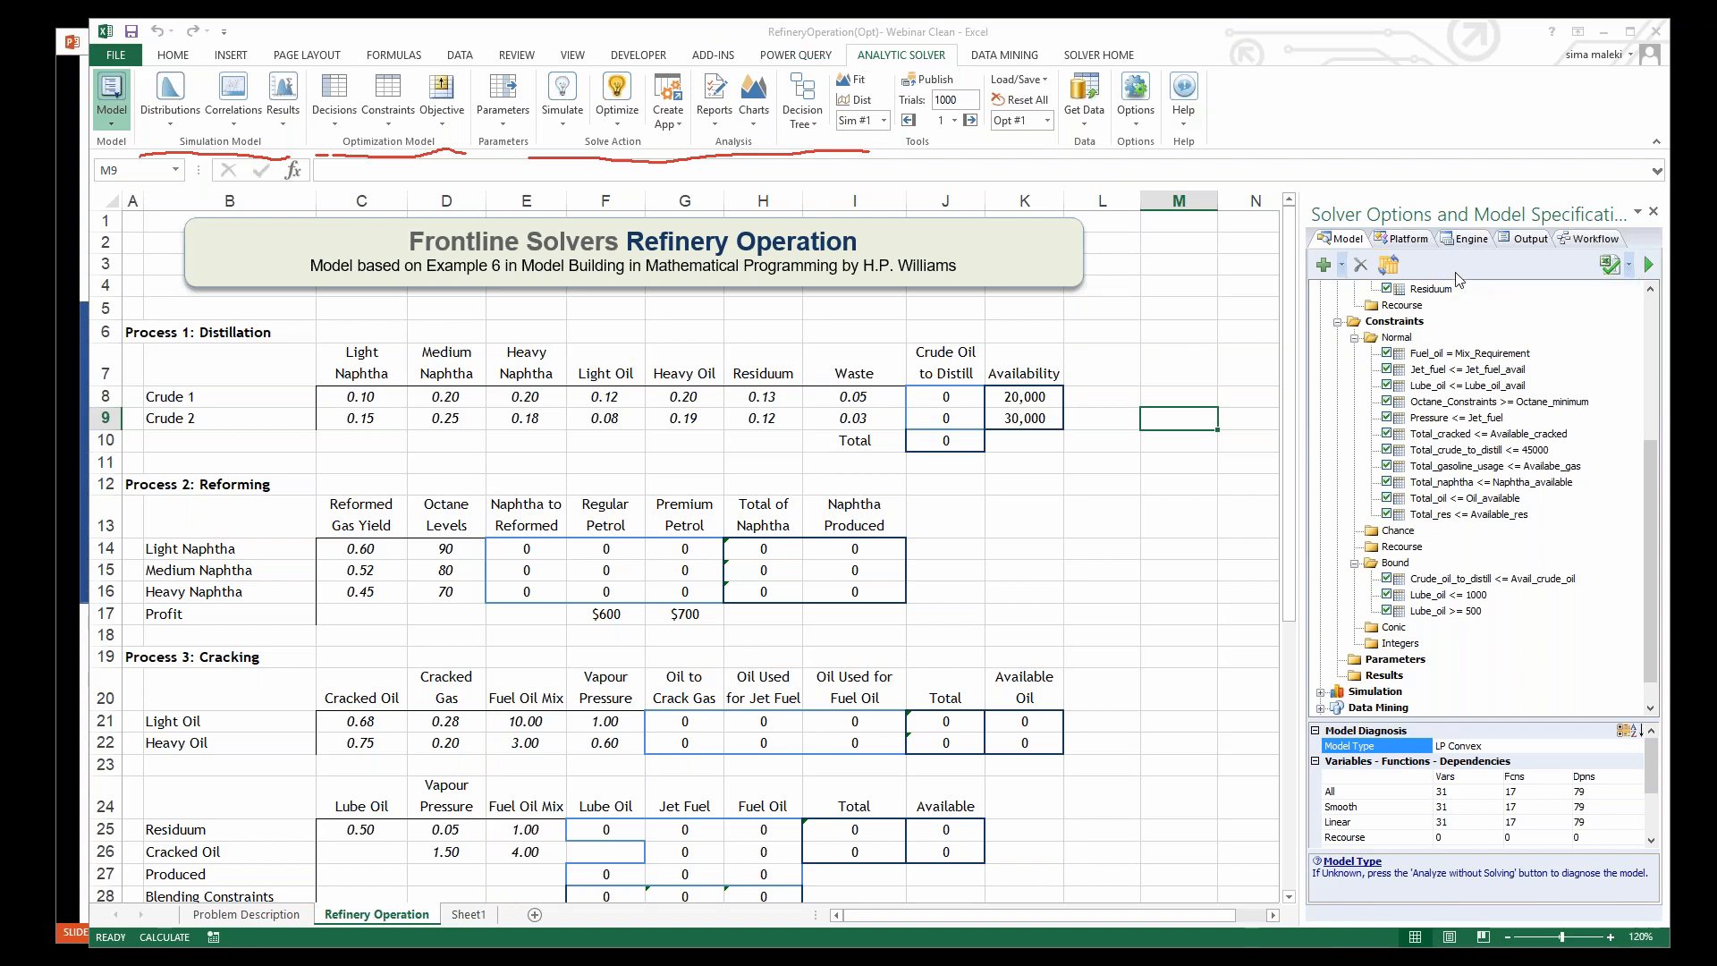
left_click(1460, 299)
mouse_move(790, 147)
left_mouse_down()
mouse_move(809, 59)
mouse_move(799, 166)
left_mouse_up()
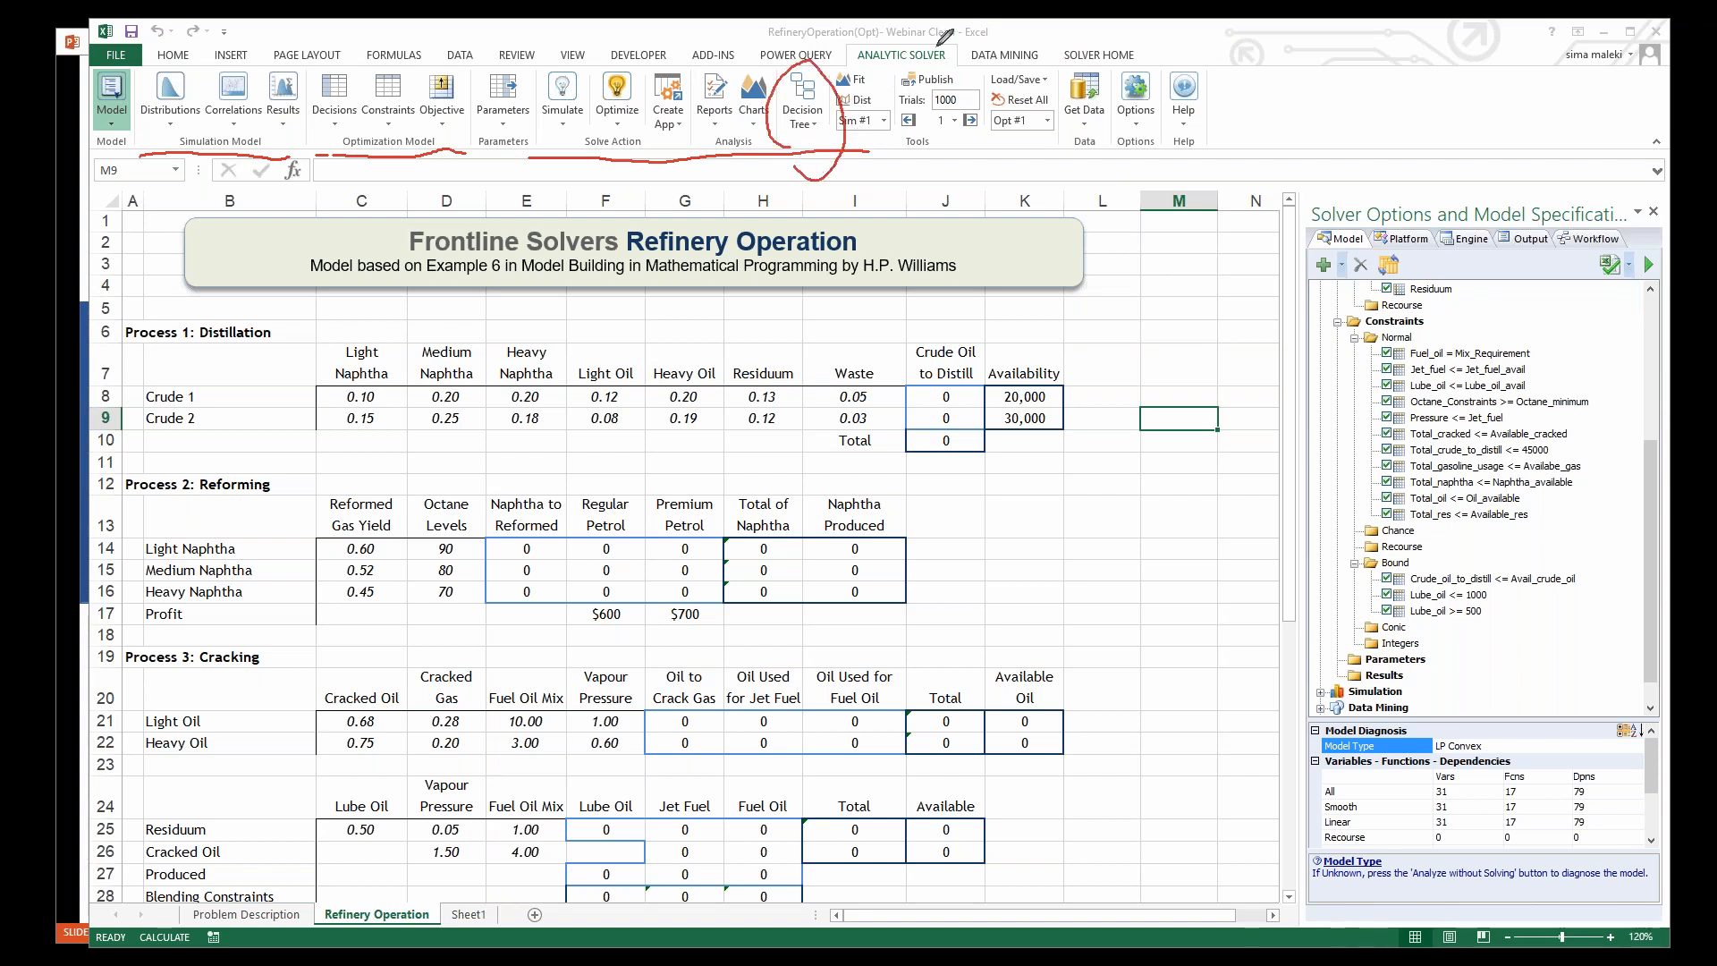
mouse_move(926, 29)
left_mouse_down()
mouse_move(916, 46)
mouse_move(994, 27)
mouse_move(970, 38)
left_mouse_up()
left_click_drag(987, 27, 1119, 44)
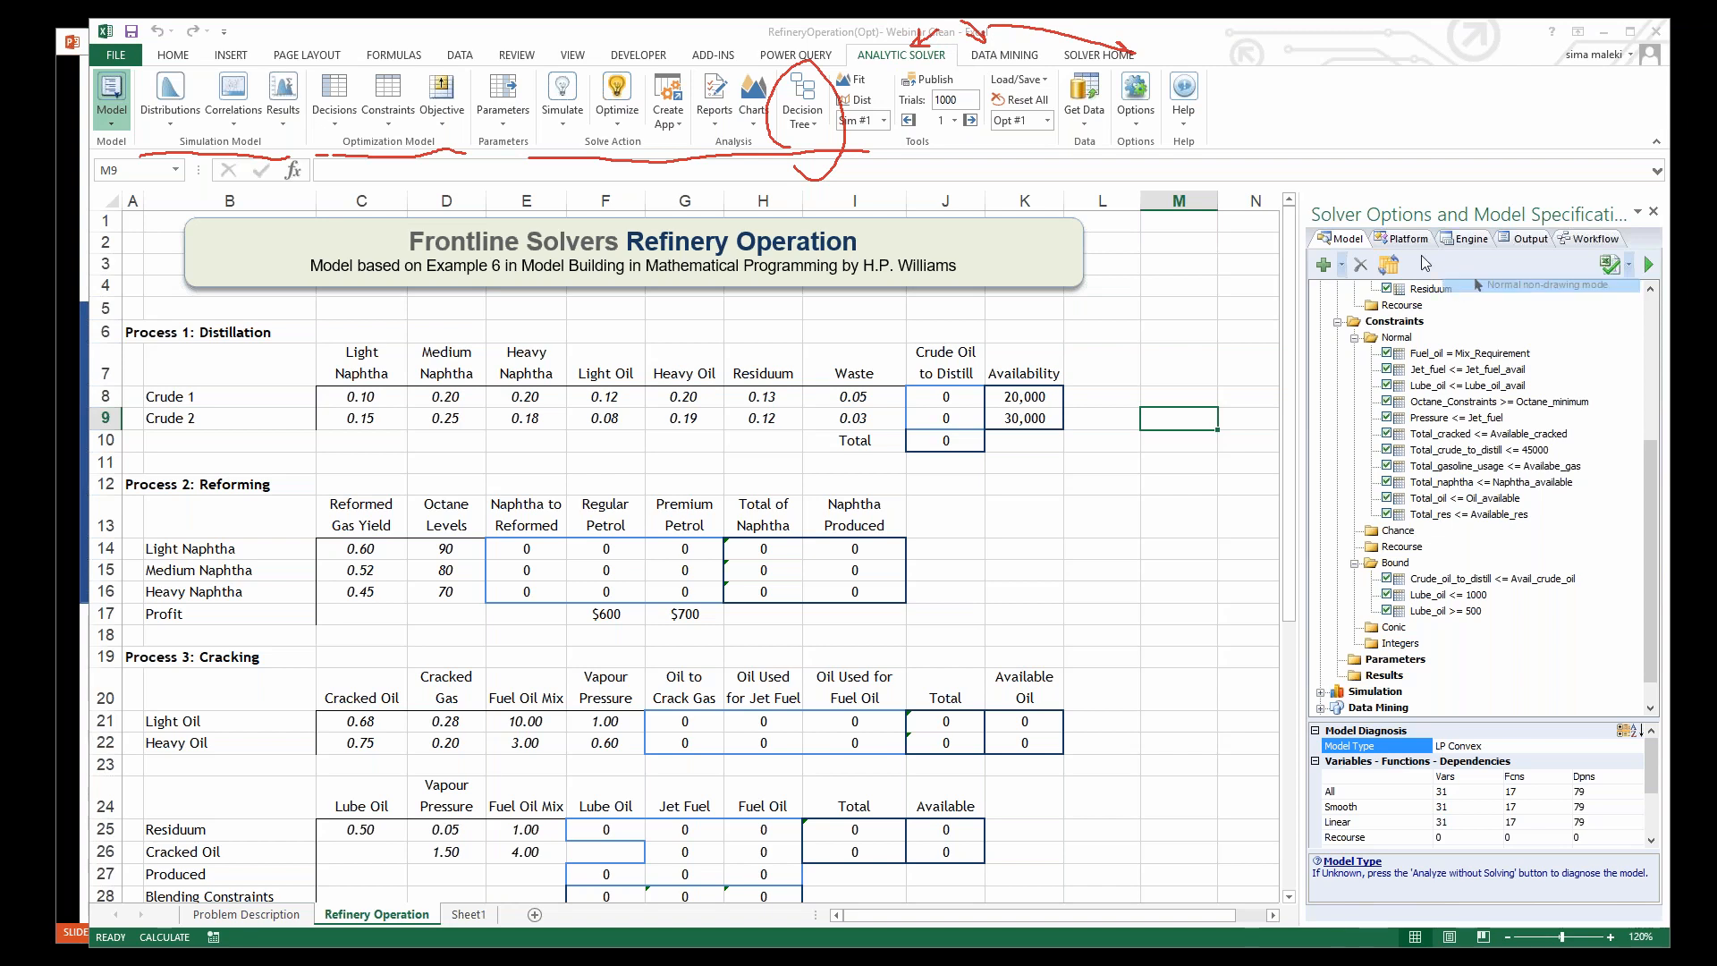
Step: Show the Data Mining and Solver Home ribbons, return to Analytic Solver, and clear the annotations
left_click(989, 53)
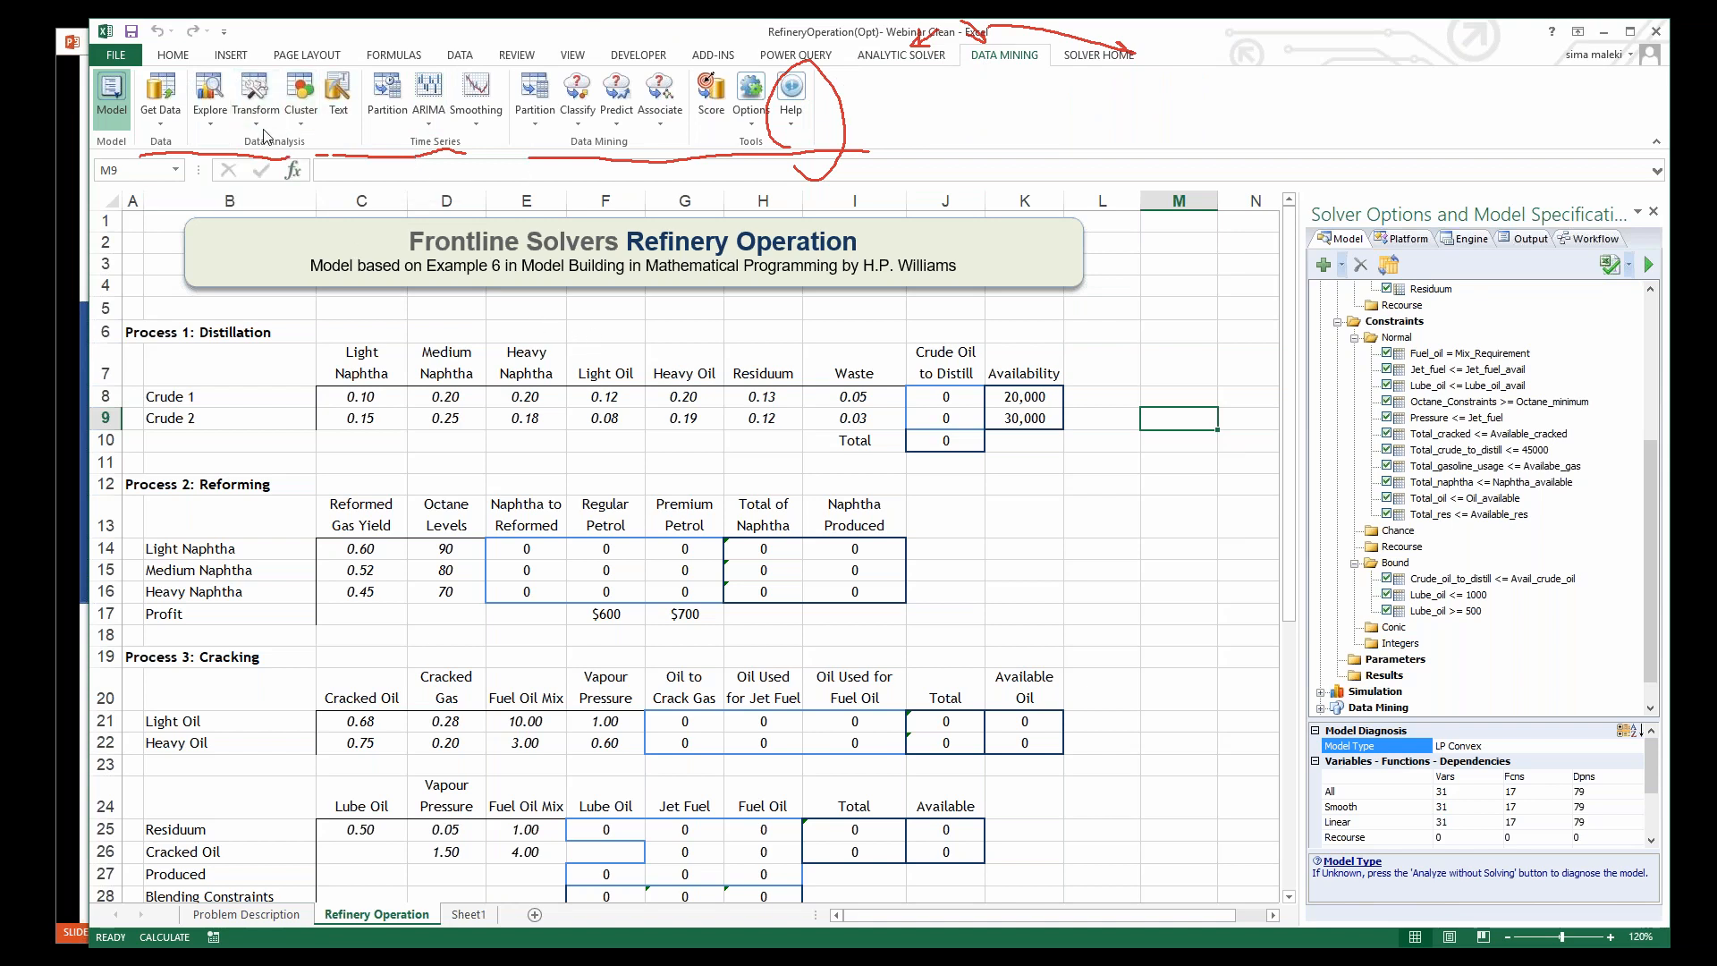
left_click(1098, 57)
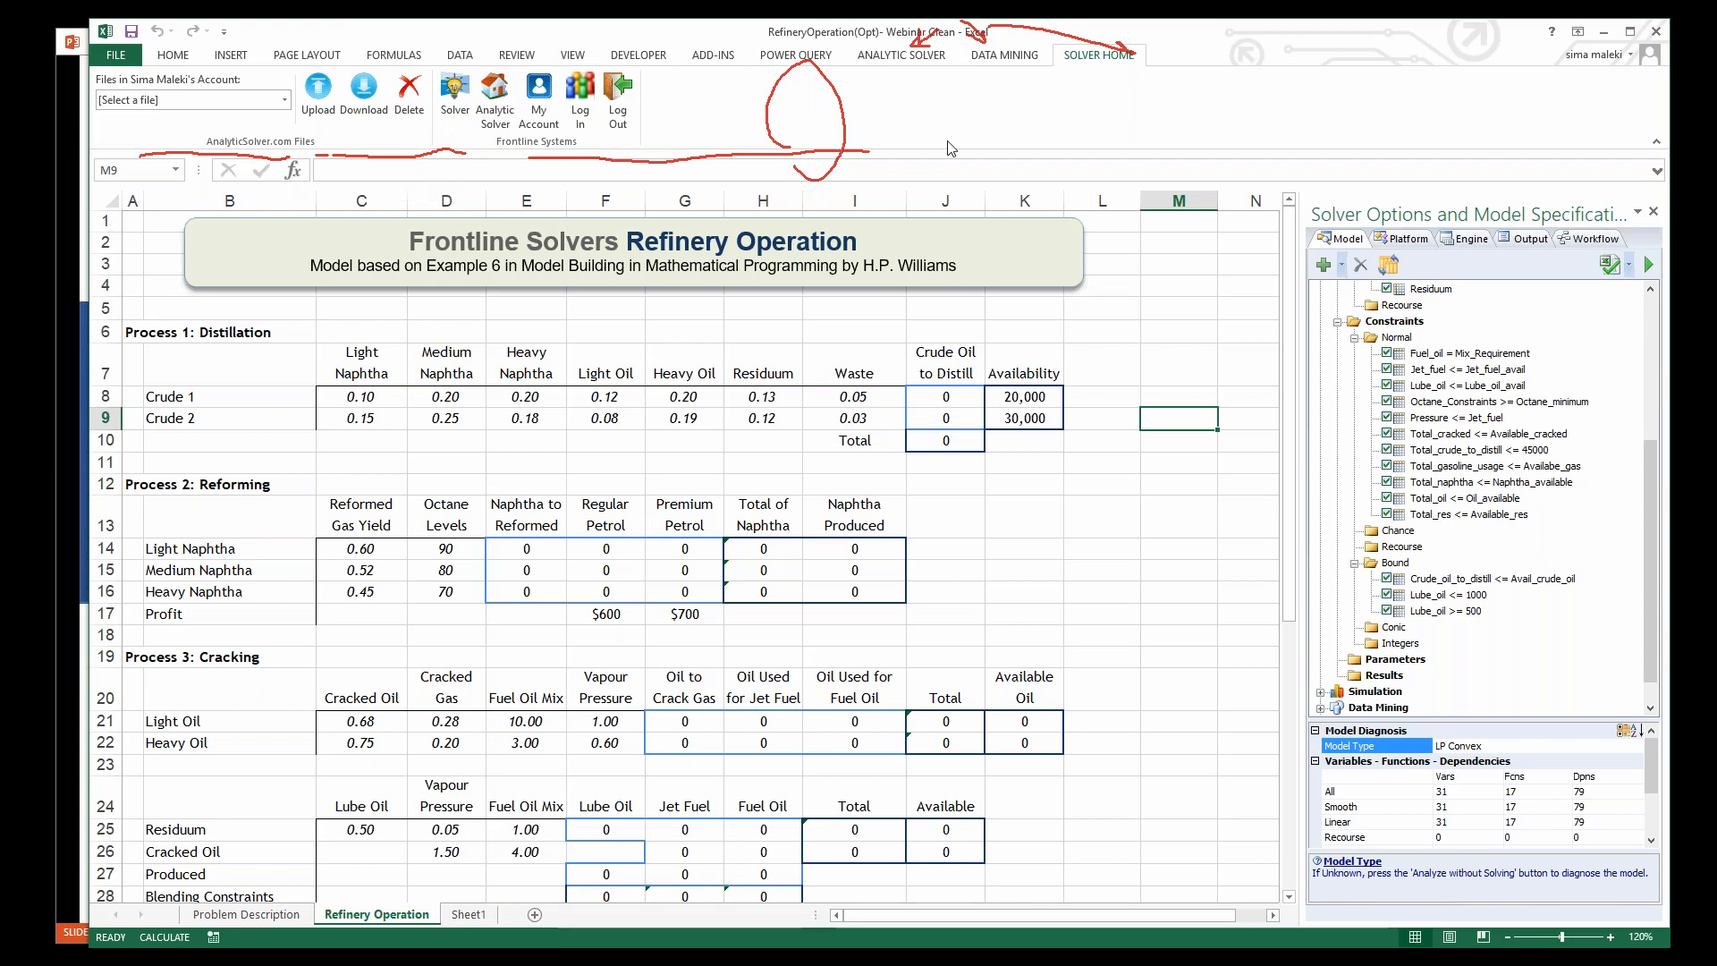
left_click(893, 55)
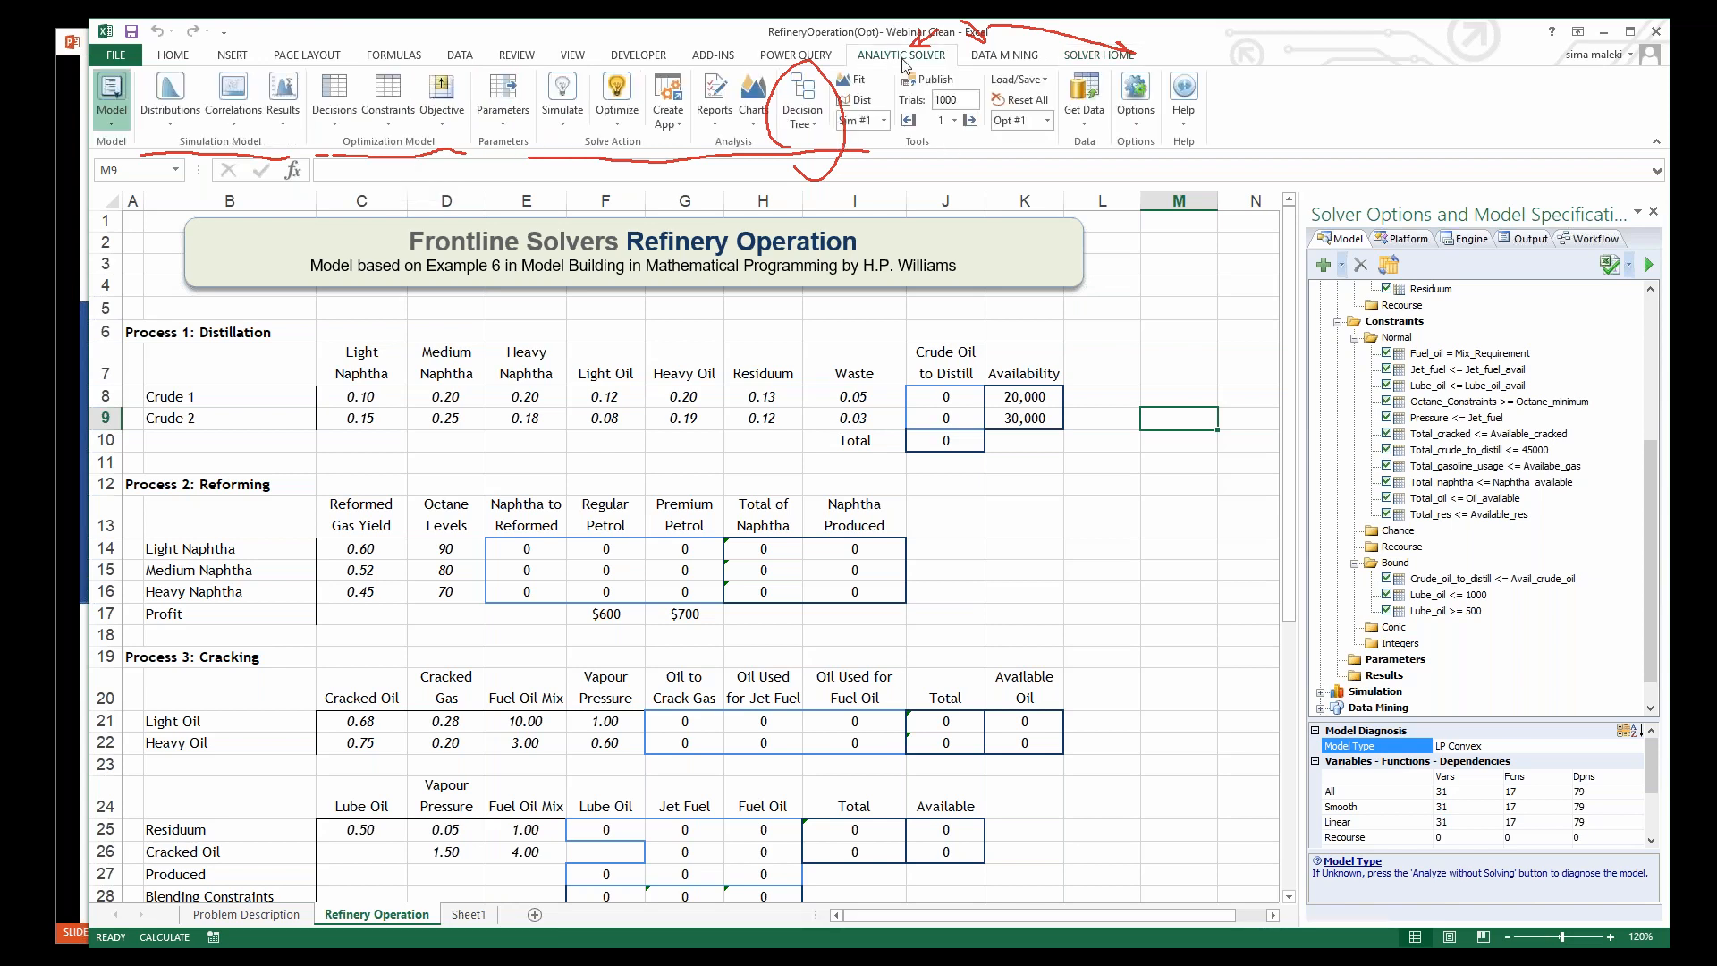
left_click(1458, 259)
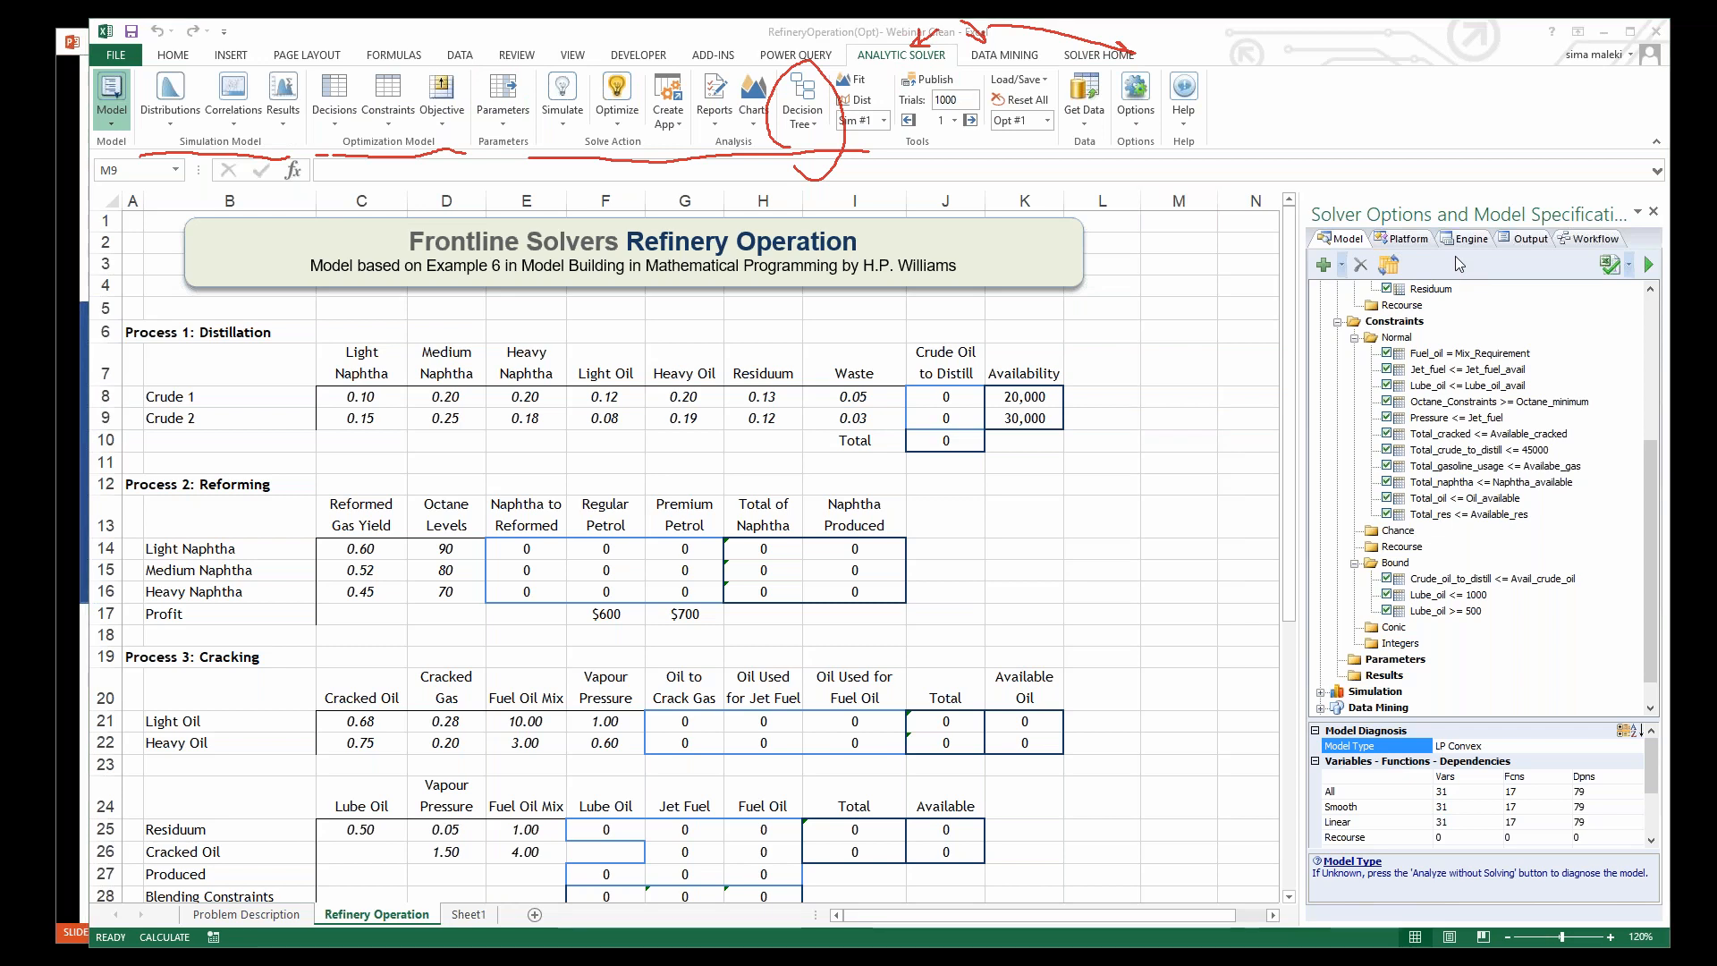
left_click(1491, 371)
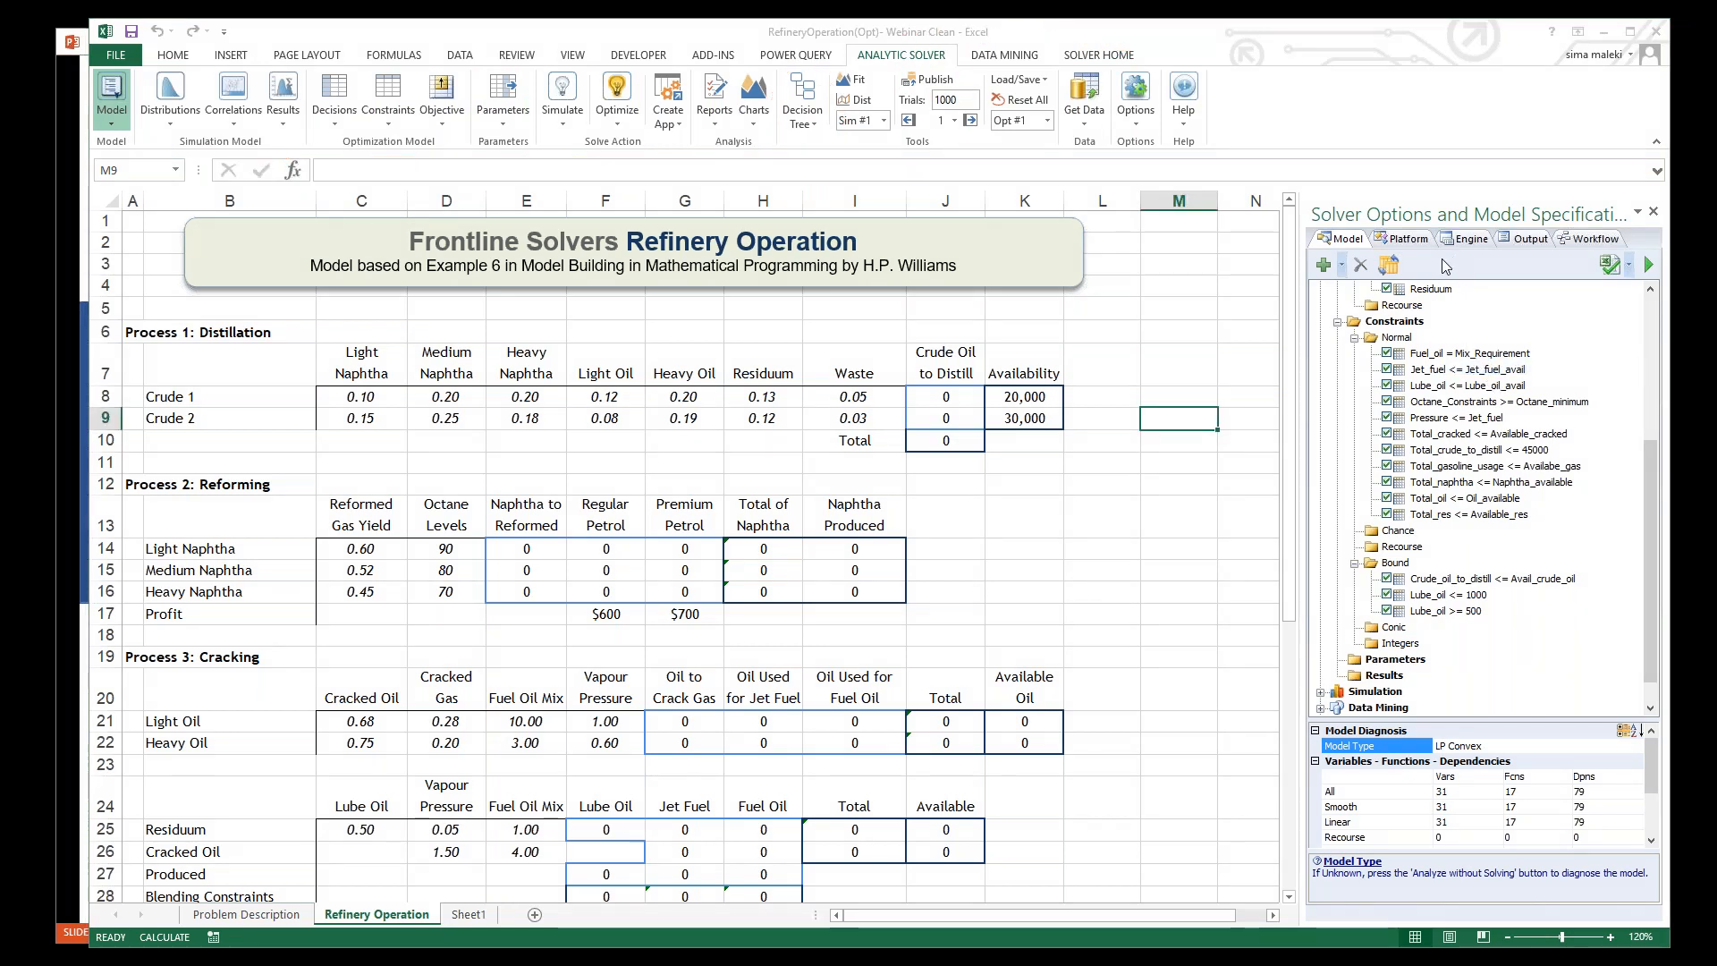
Step: Toggle the model outline, widen the window slightly, and select cell N5
left_click(1022, 567)
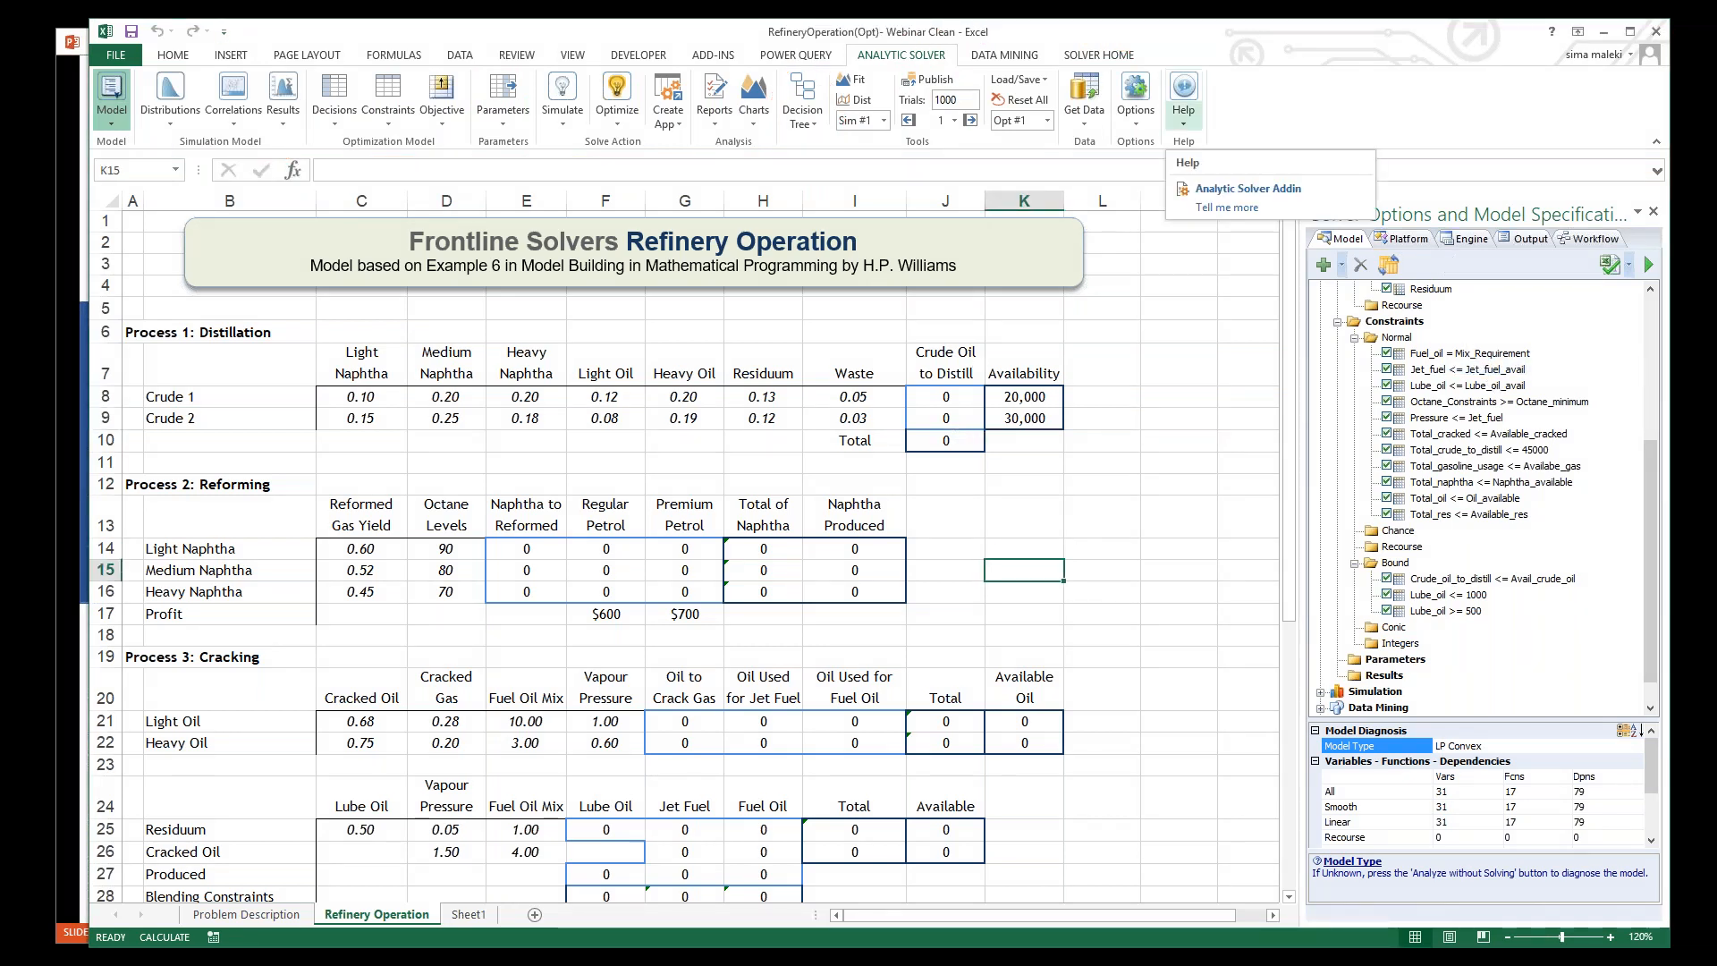
left_click(109, 90)
left_click(108, 91)
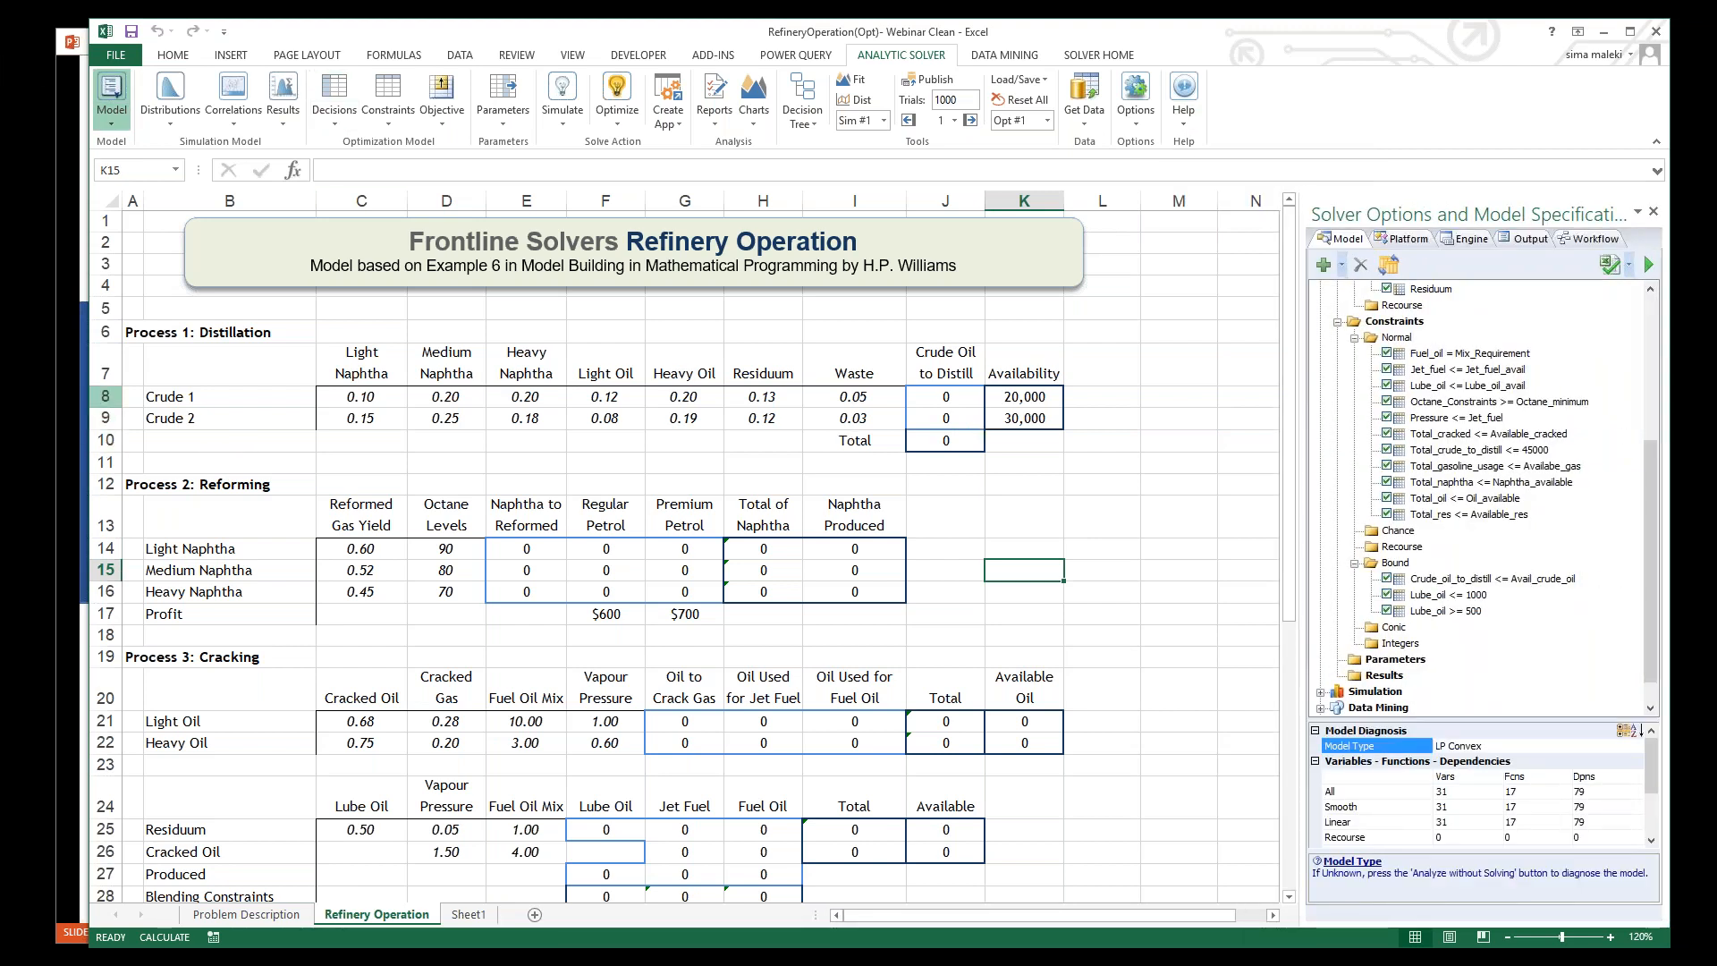
left_click_drag(88, 404, 56, 405)
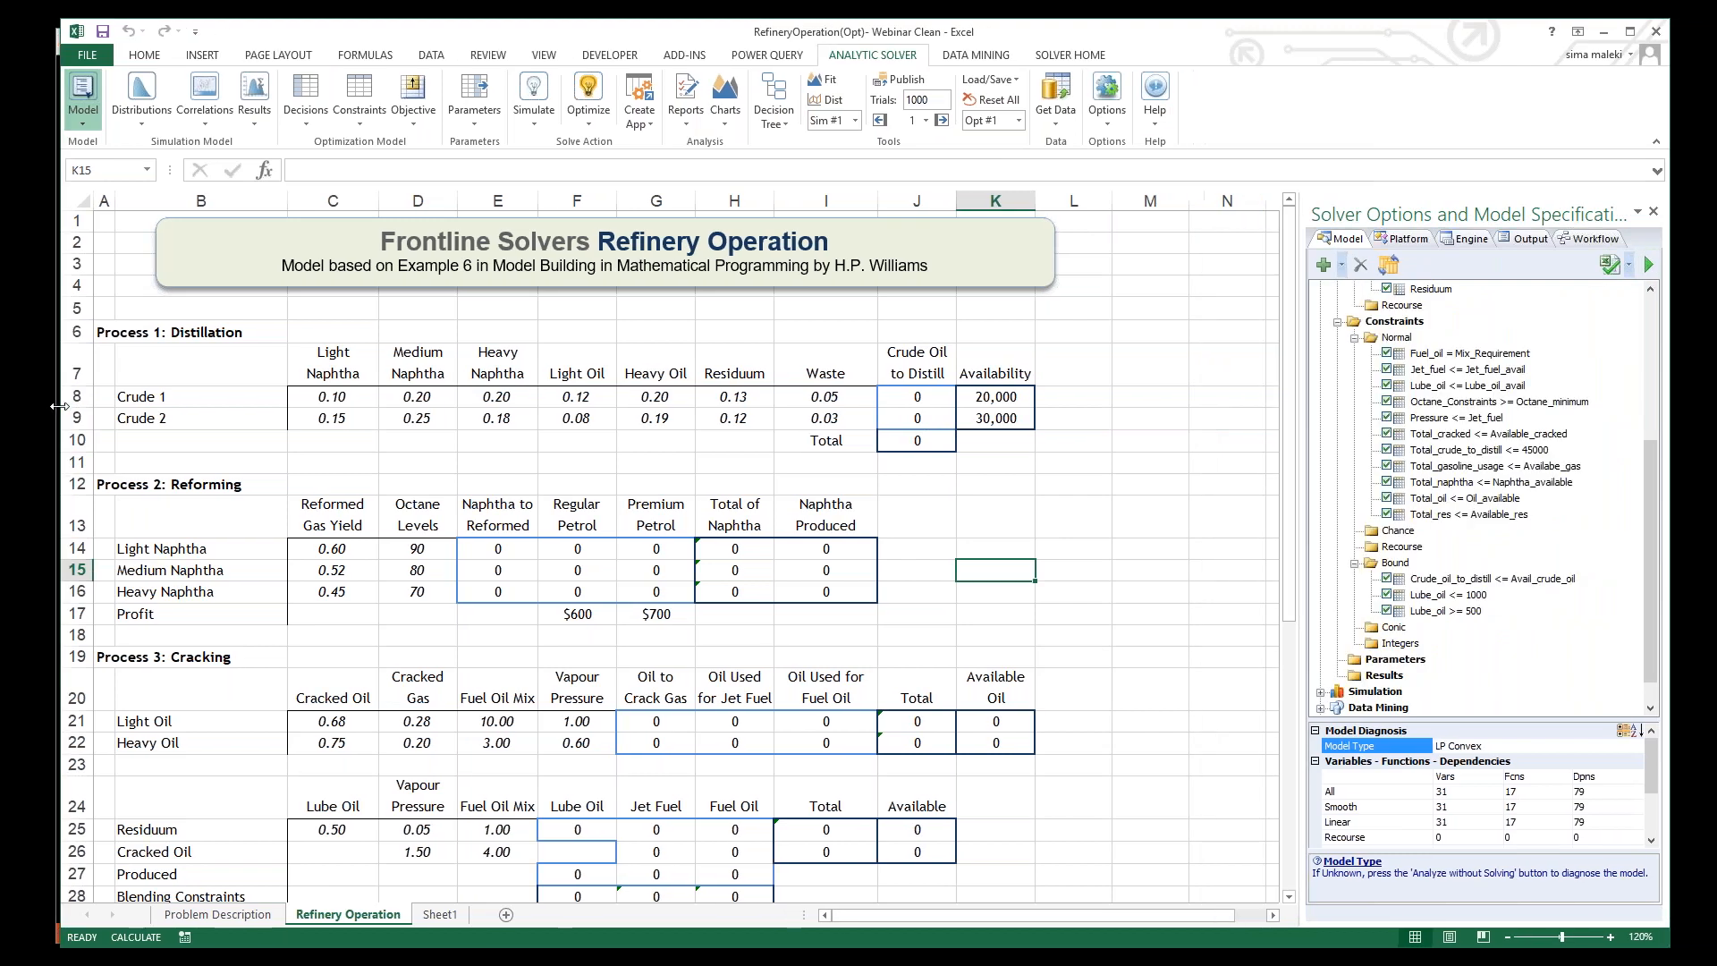
left_click(1216, 304)
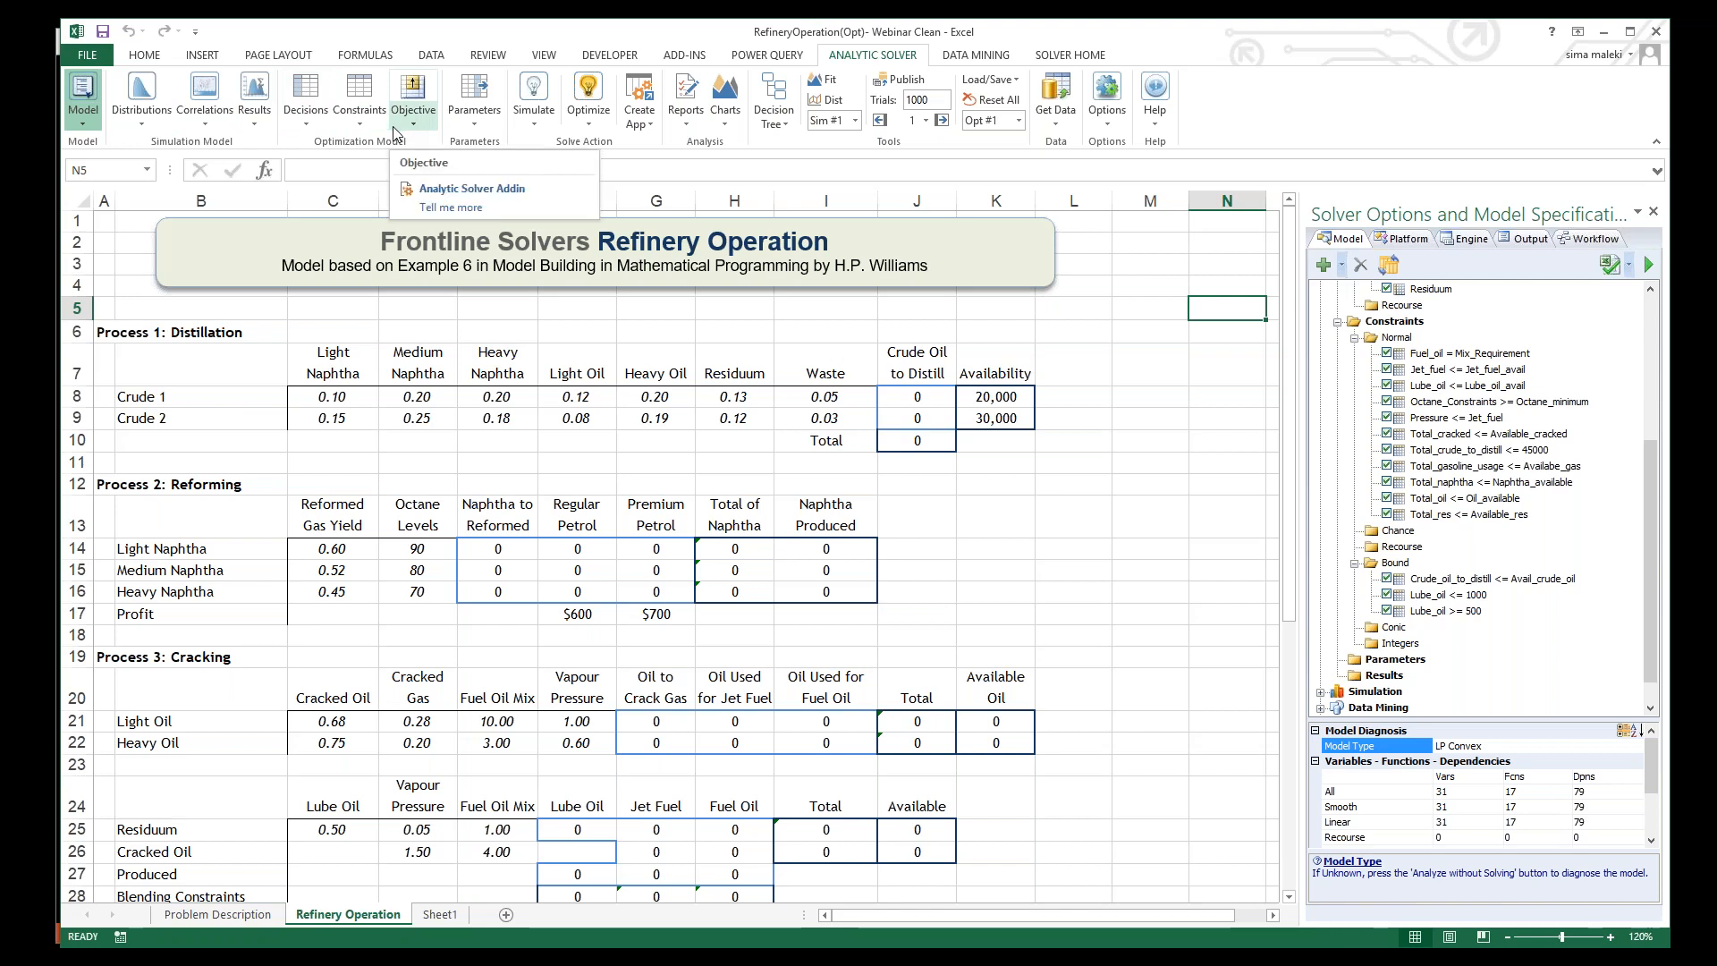
Step: Browse the available decision variable and constraint types
left_click(309, 125)
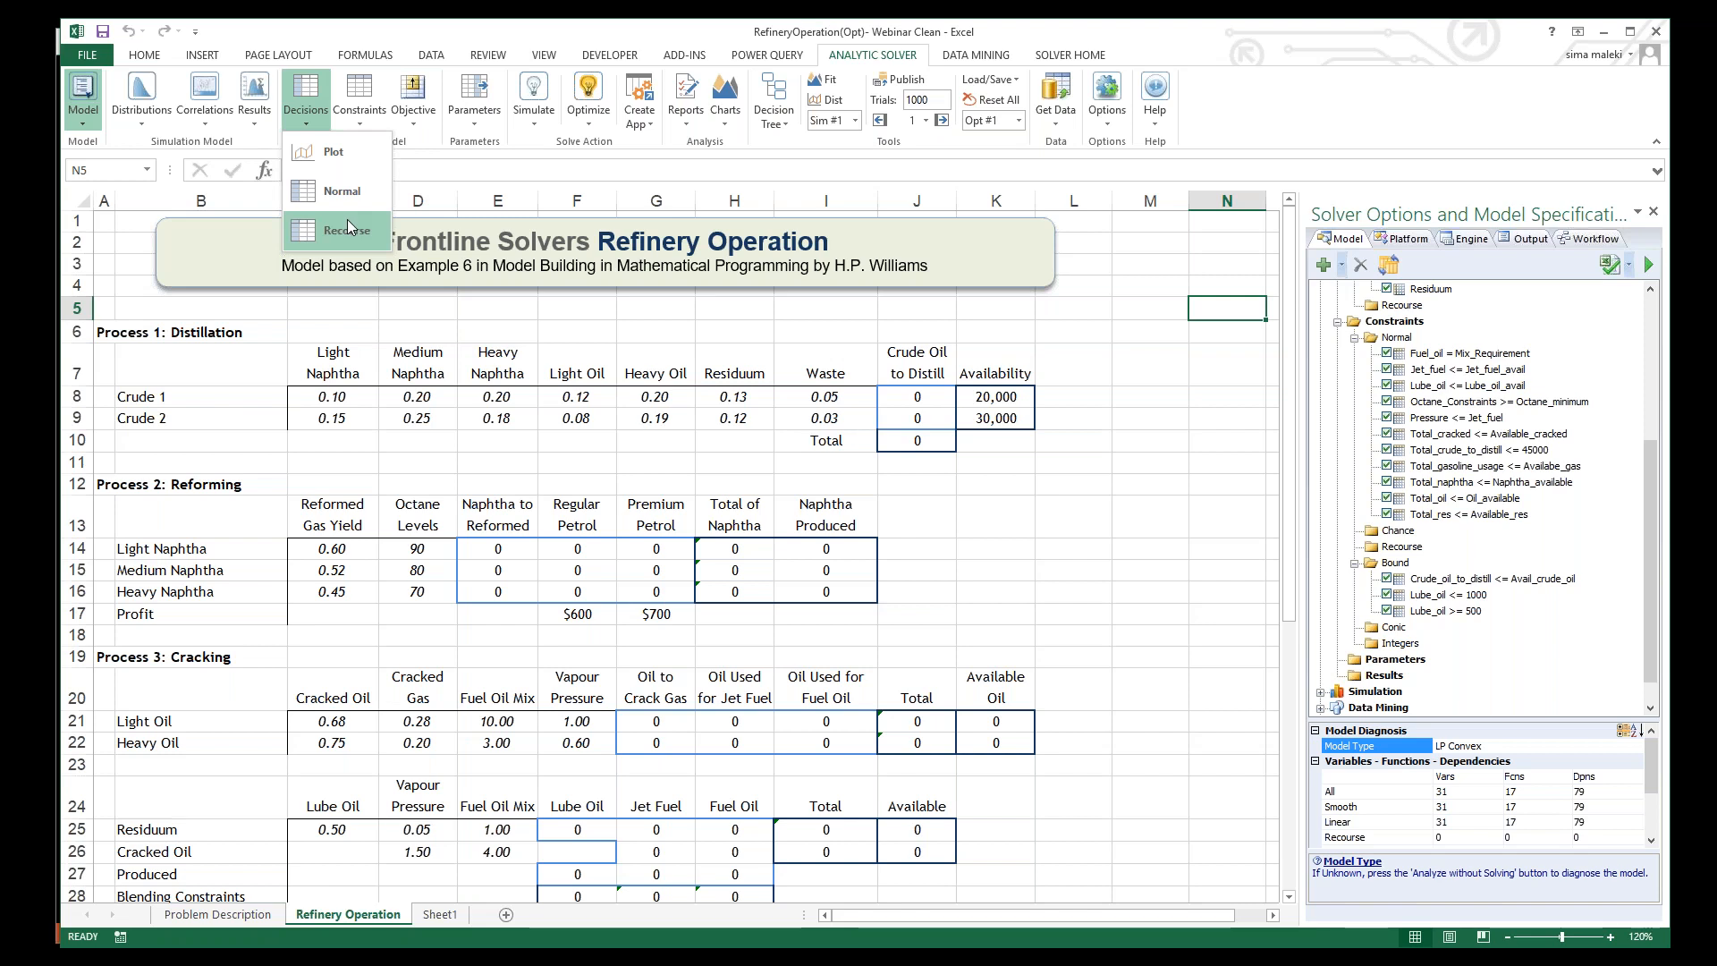
left_click(421, 150)
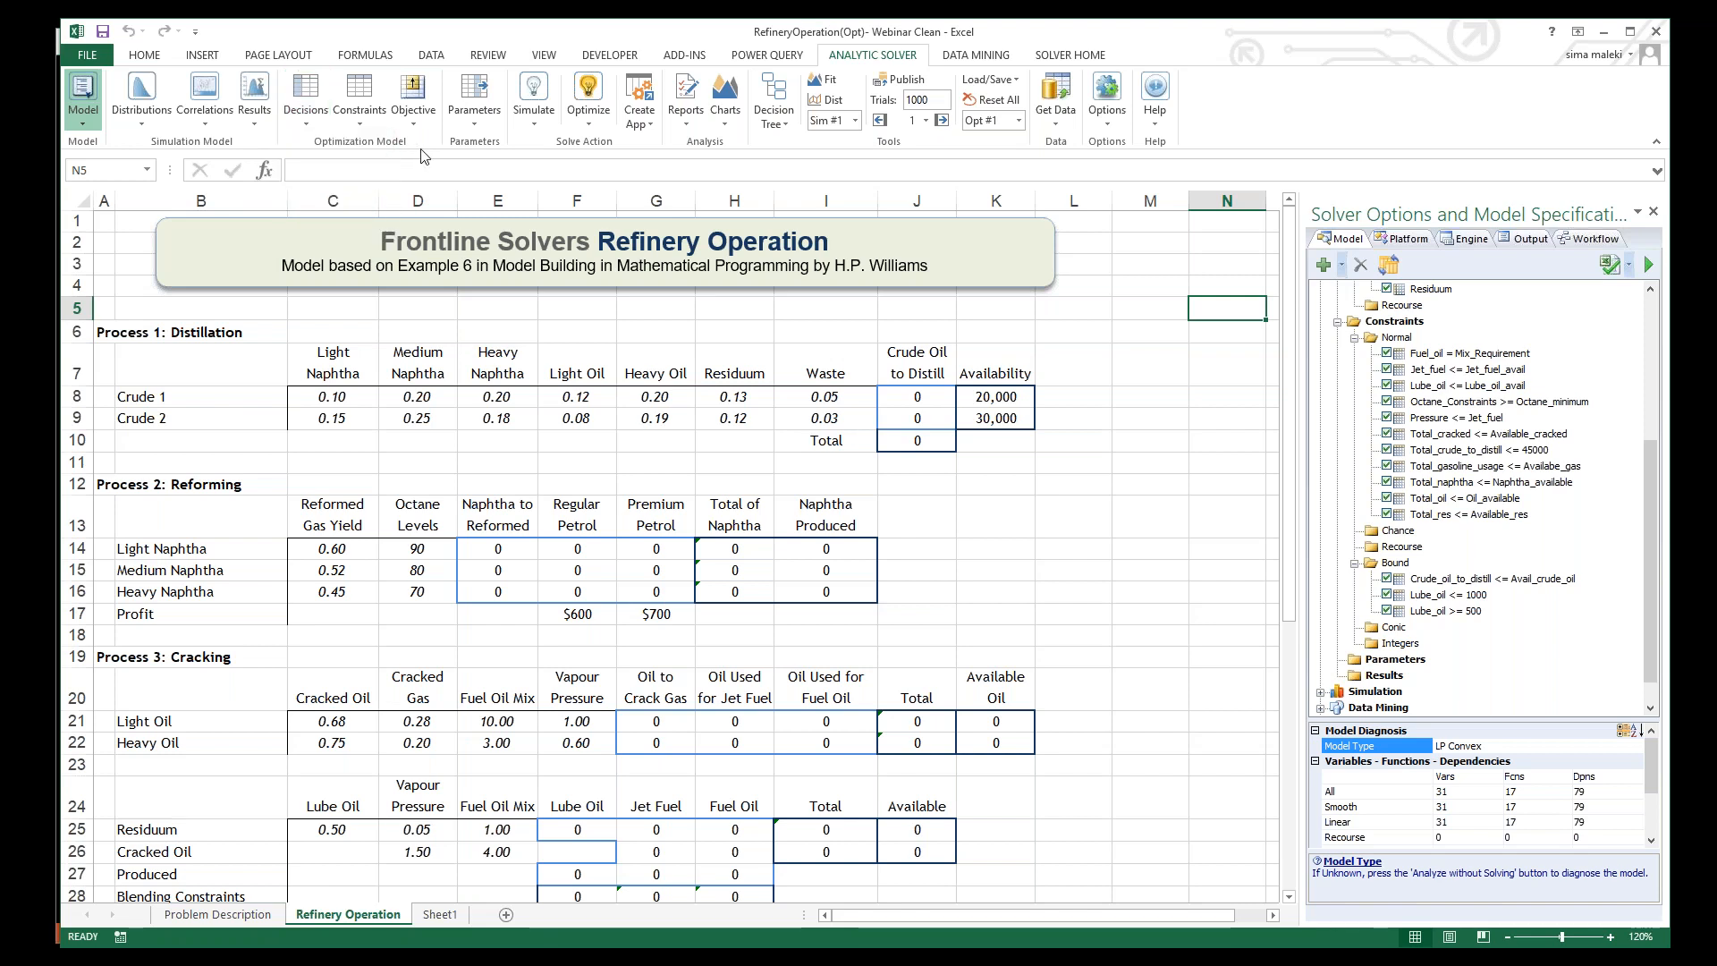
left_click(367, 111)
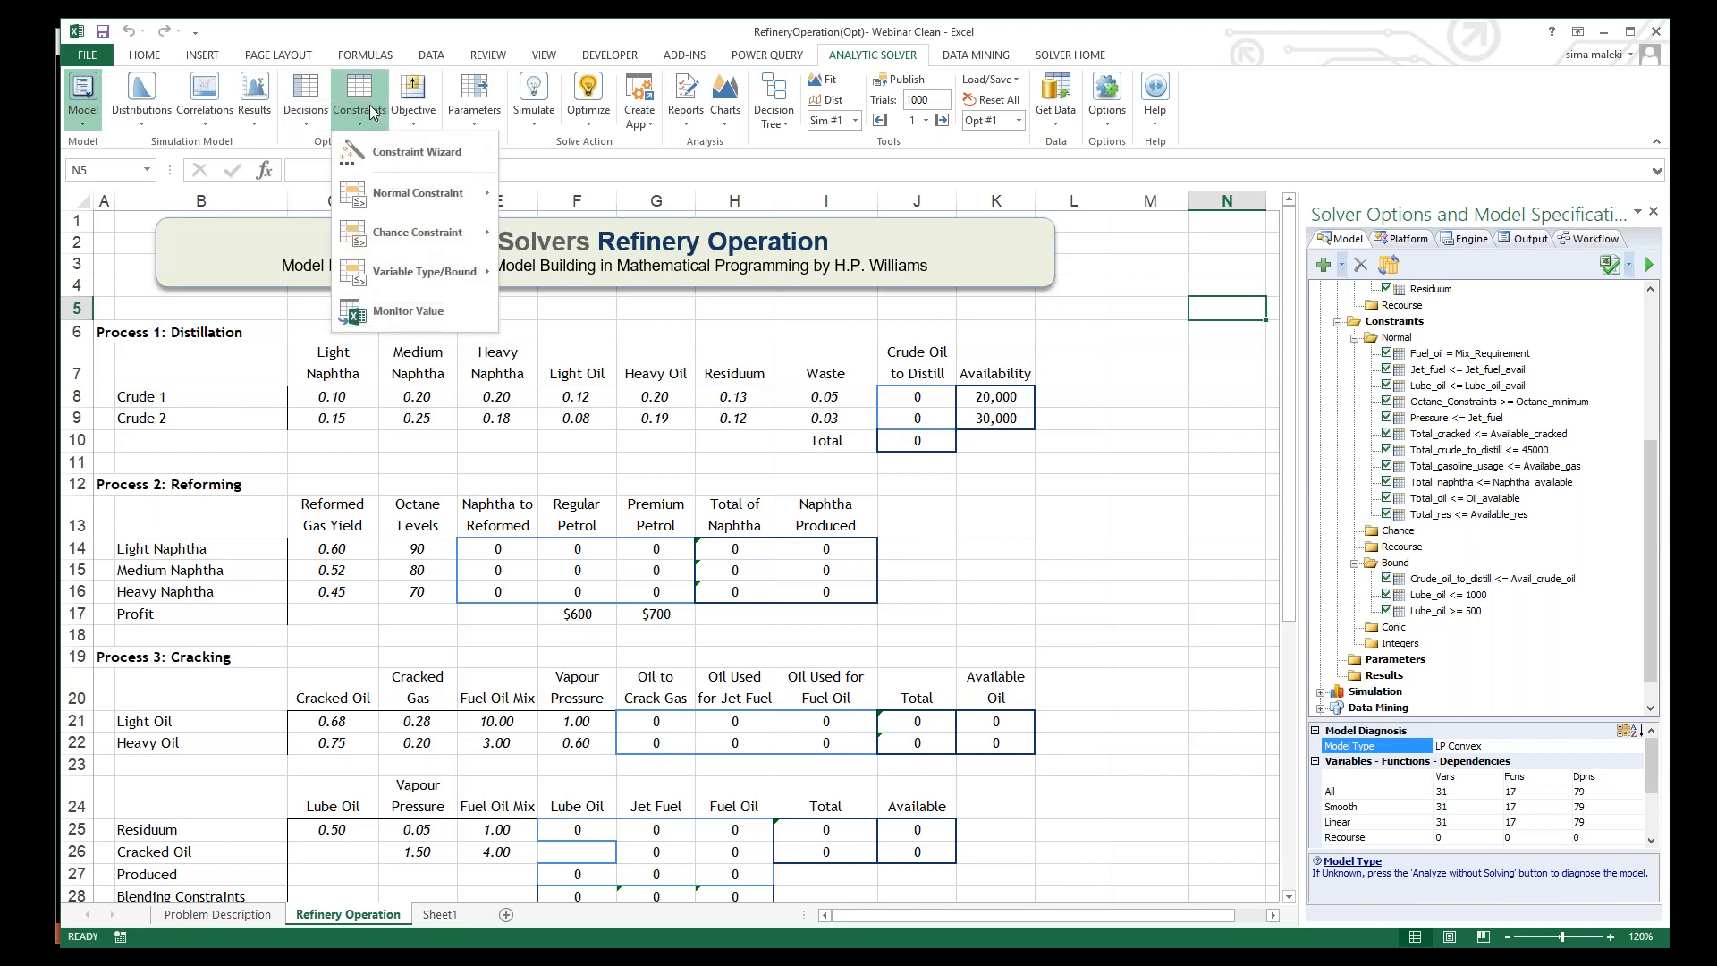
mouse_move(388, 201)
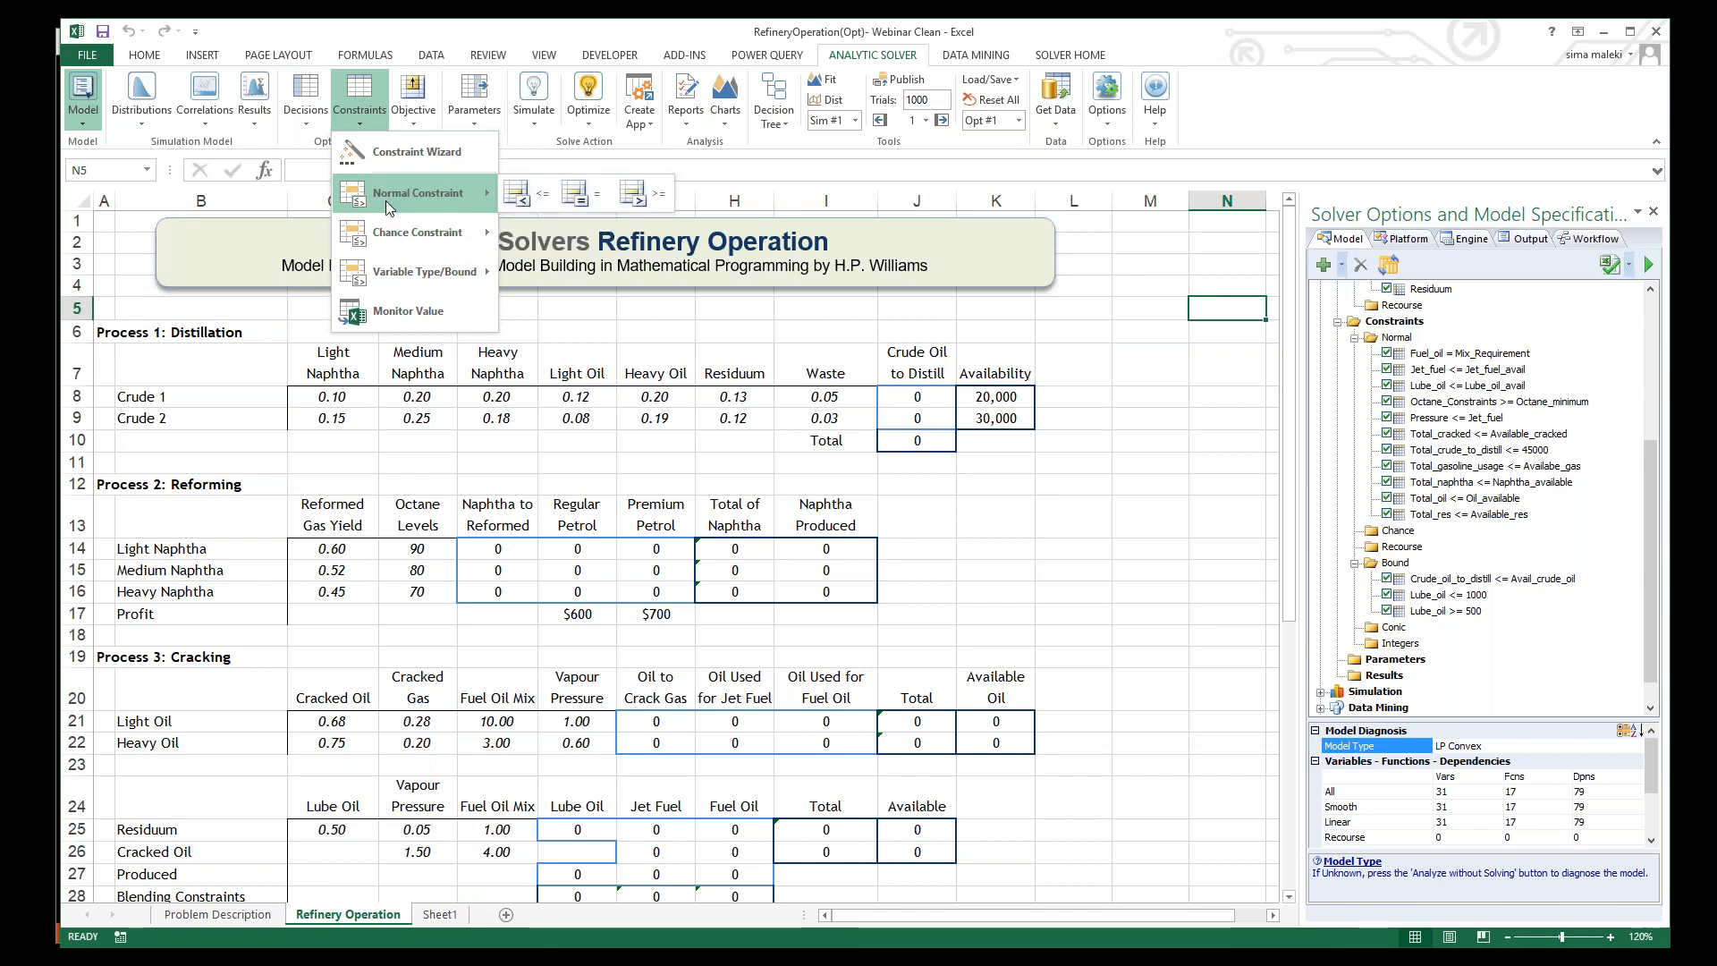
mouse_move(397, 279)
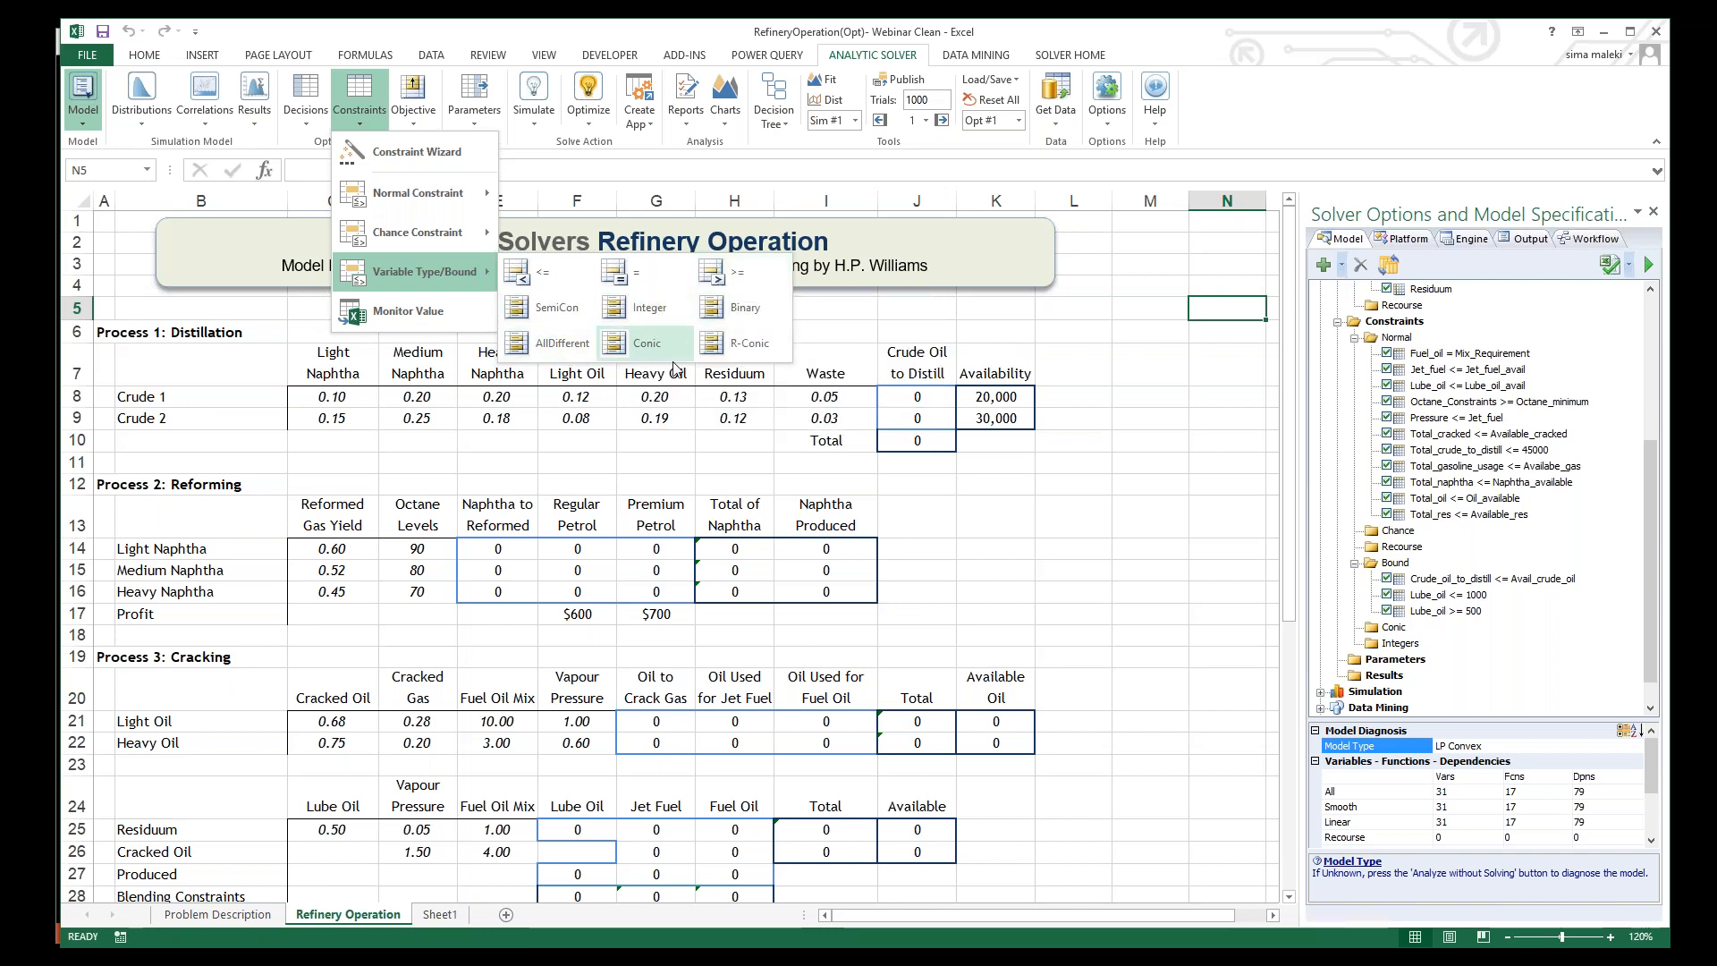
left_click(897, 352)
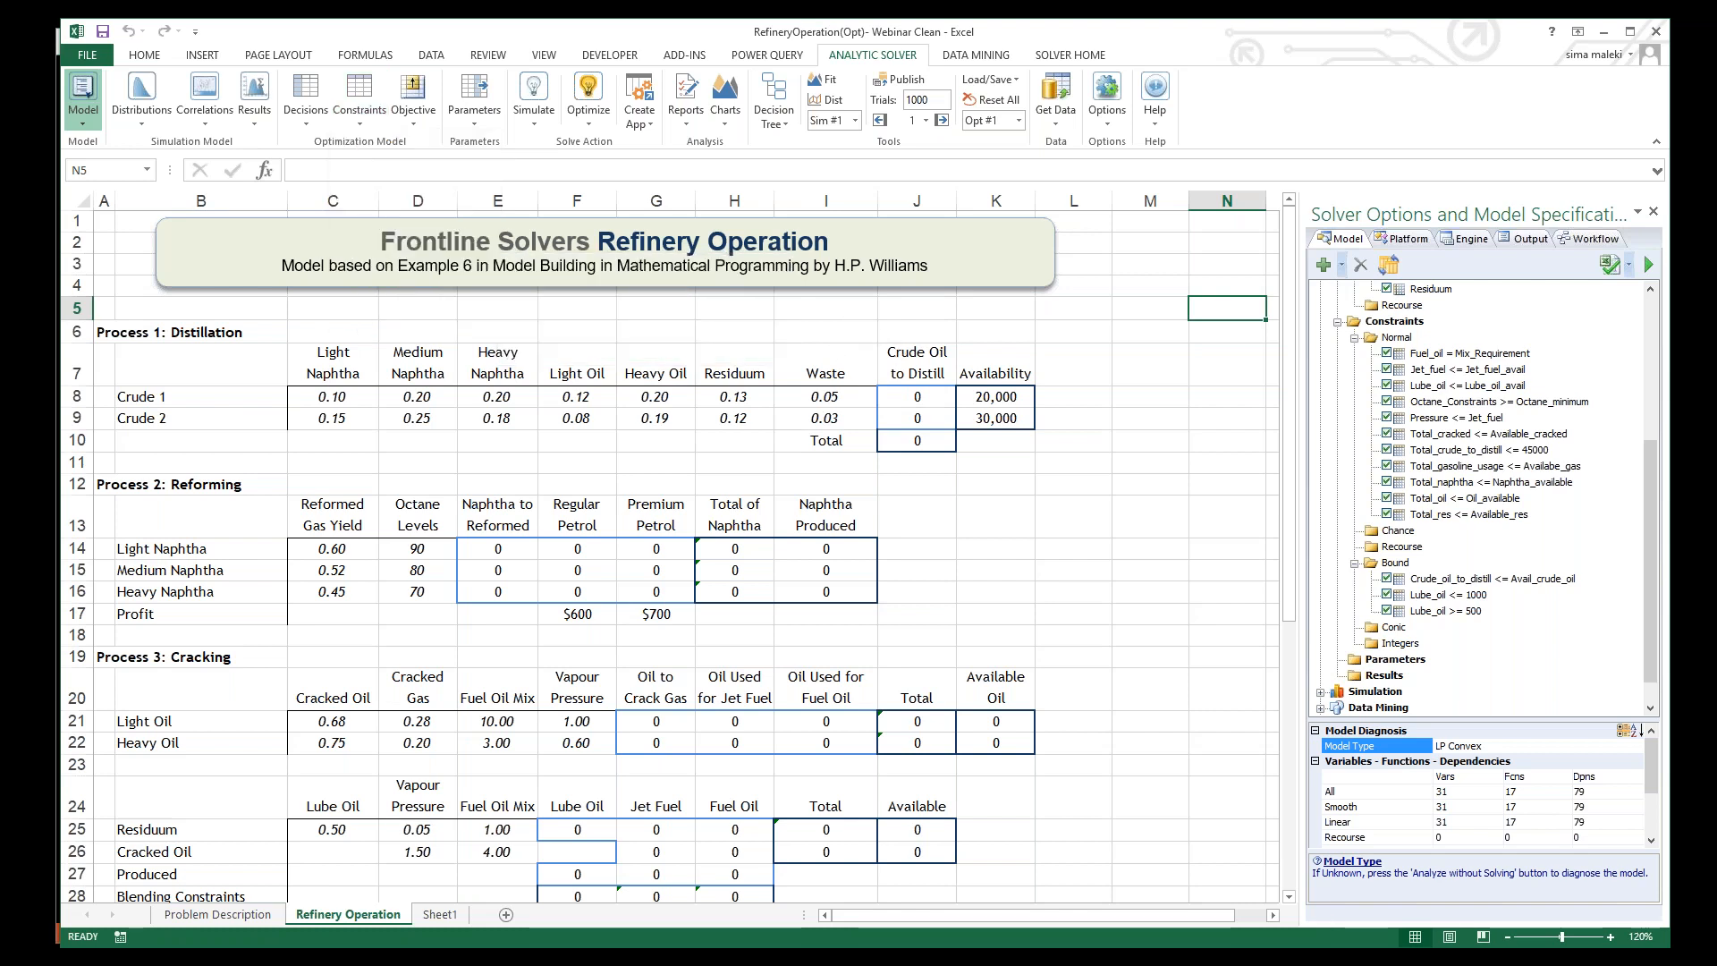
Step: Browse the Objective, Parameters, Simulate and Optimize dropdowns, then list the Create App targets
left_click(427, 133)
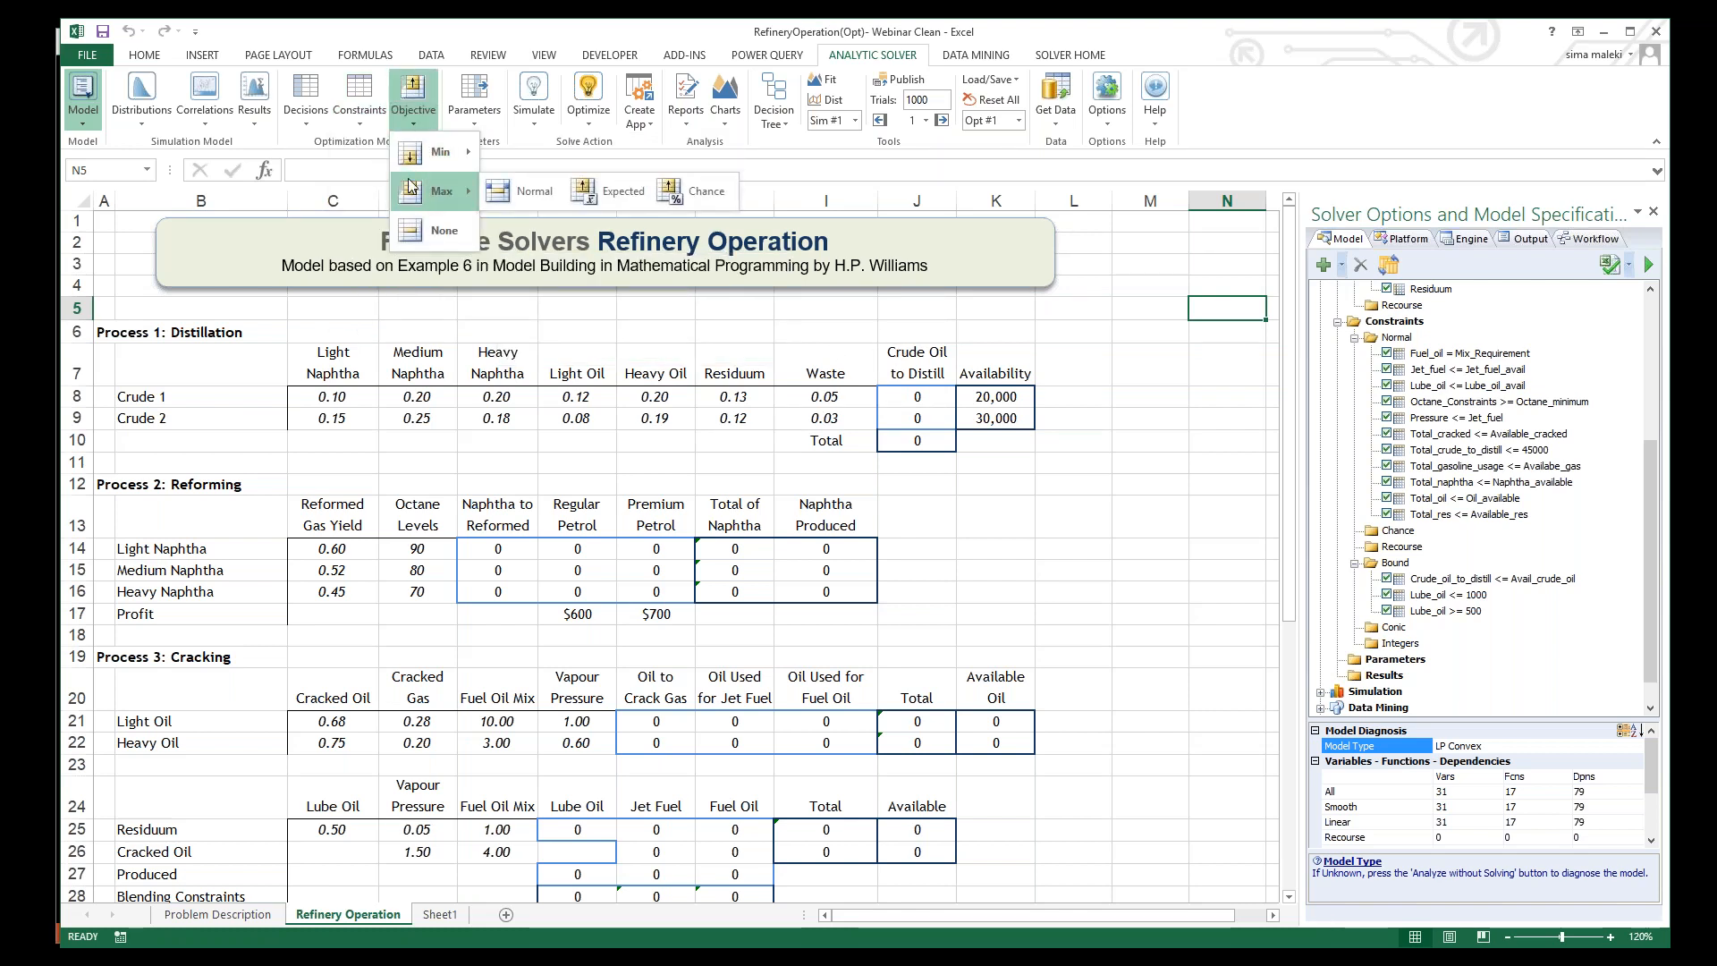
left_click(341, 148)
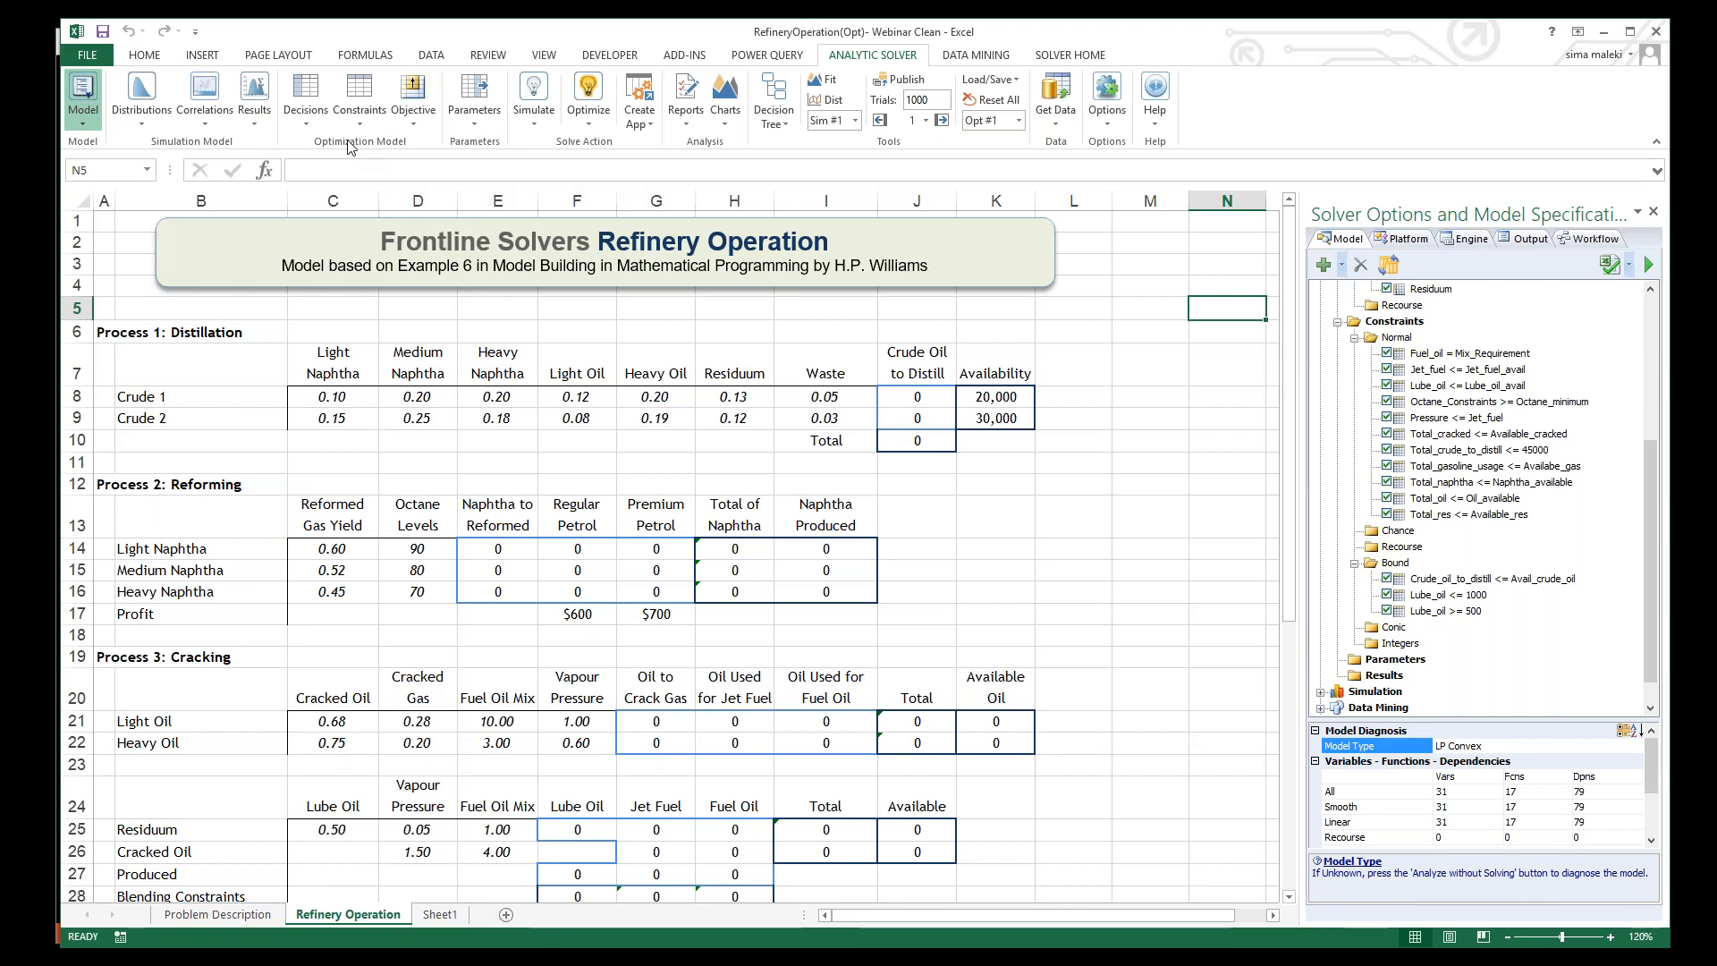
left_click(474, 121)
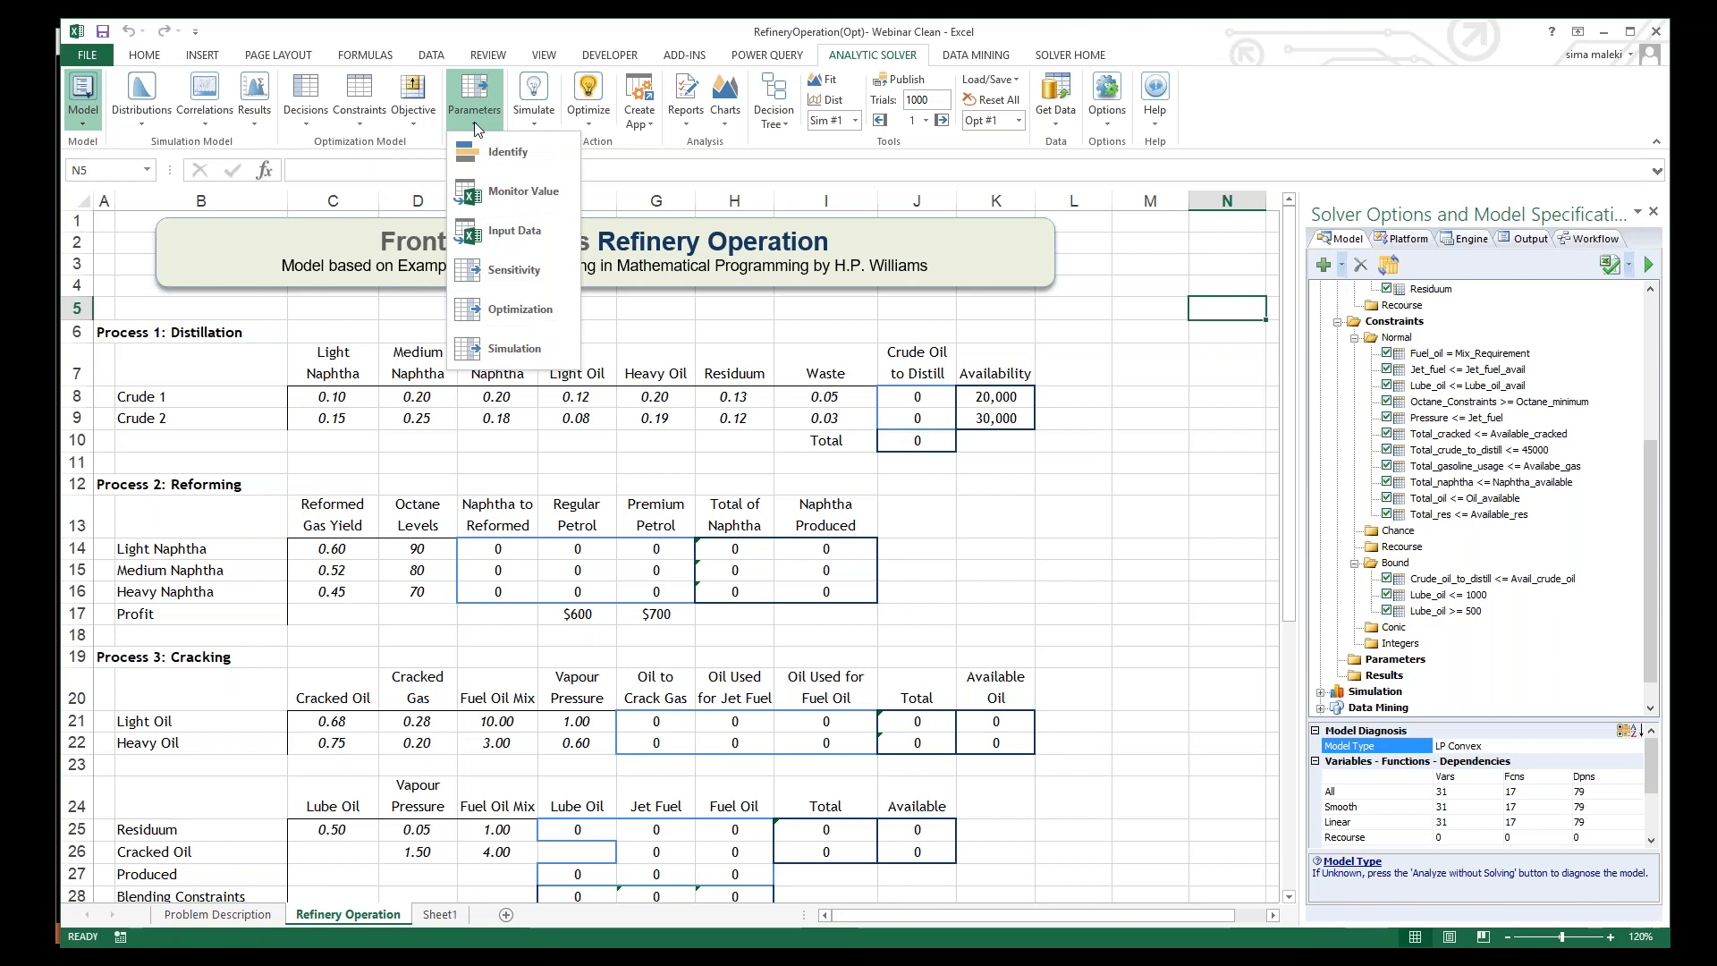
left_click(592, 145)
left_click(524, 122)
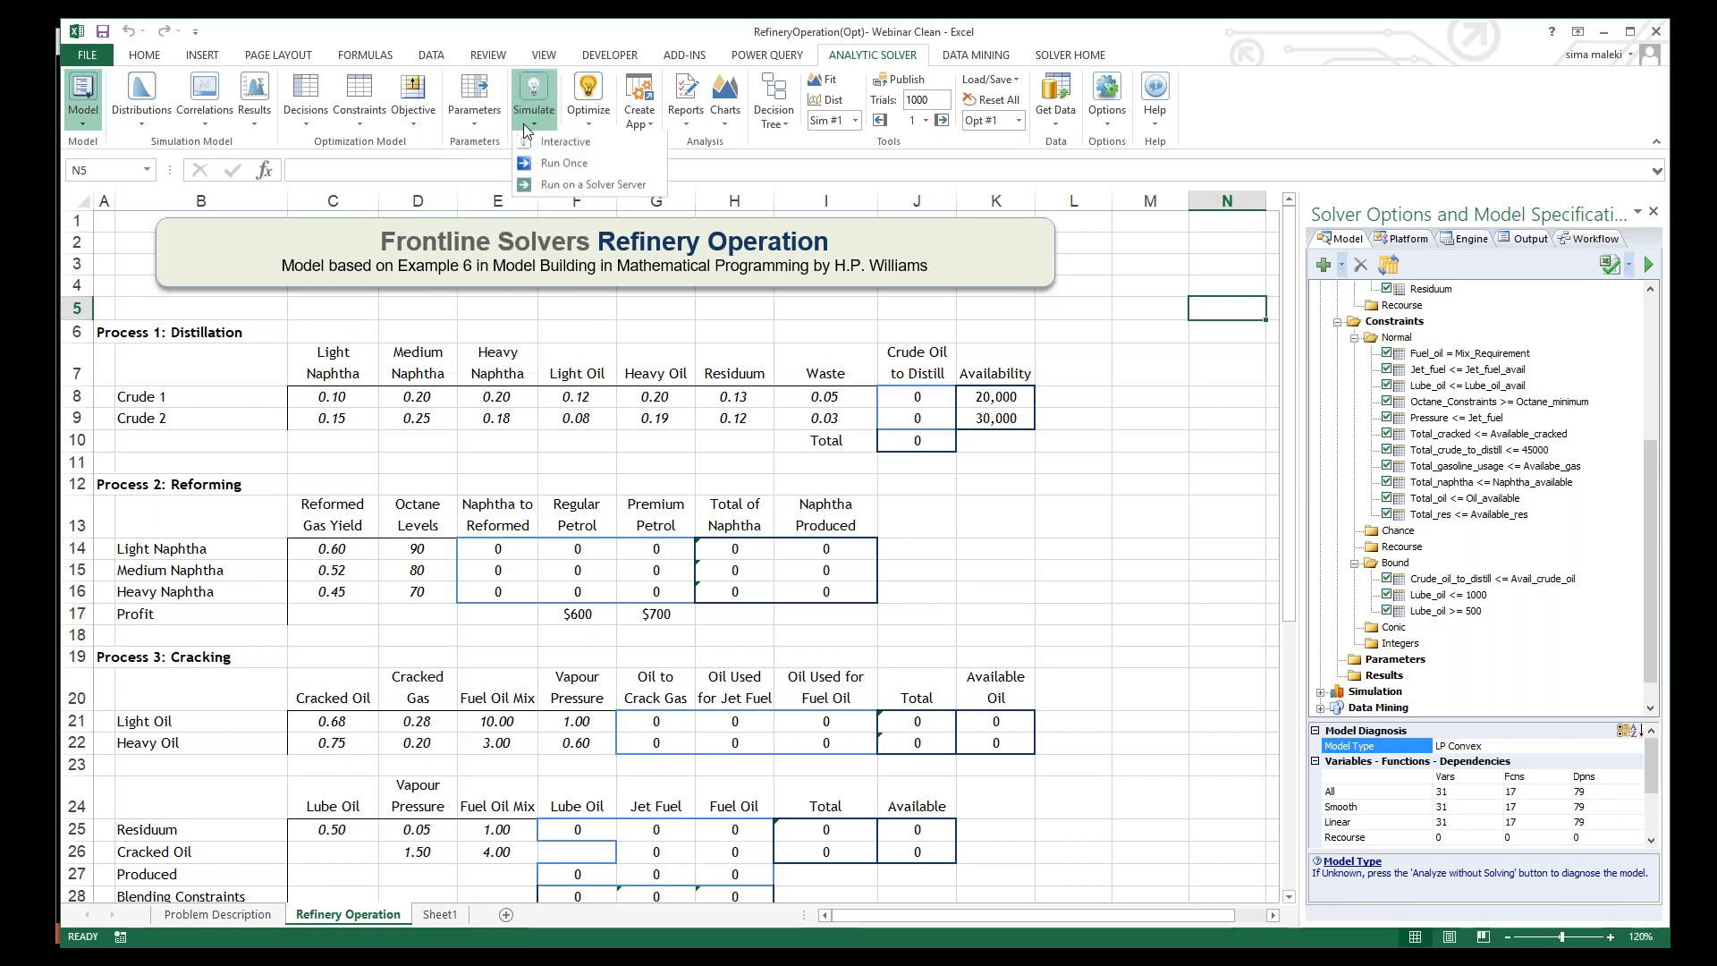
left_click(589, 117)
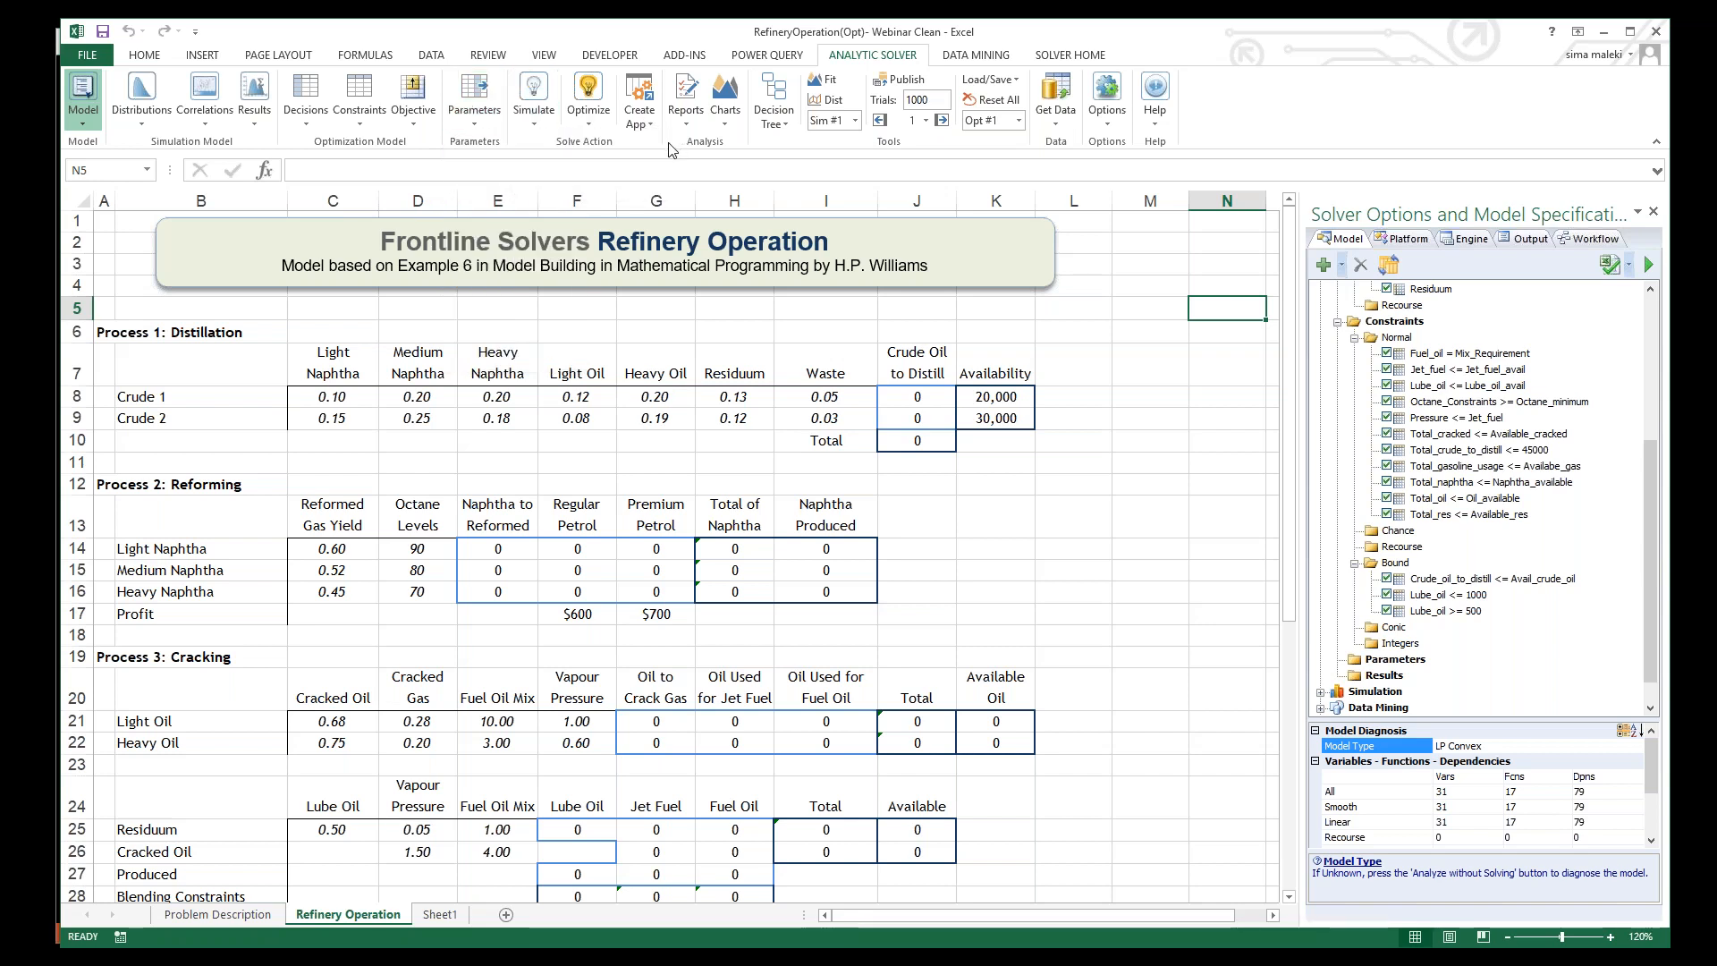
left_click(589, 117)
left_click(538, 149)
left_click(645, 126)
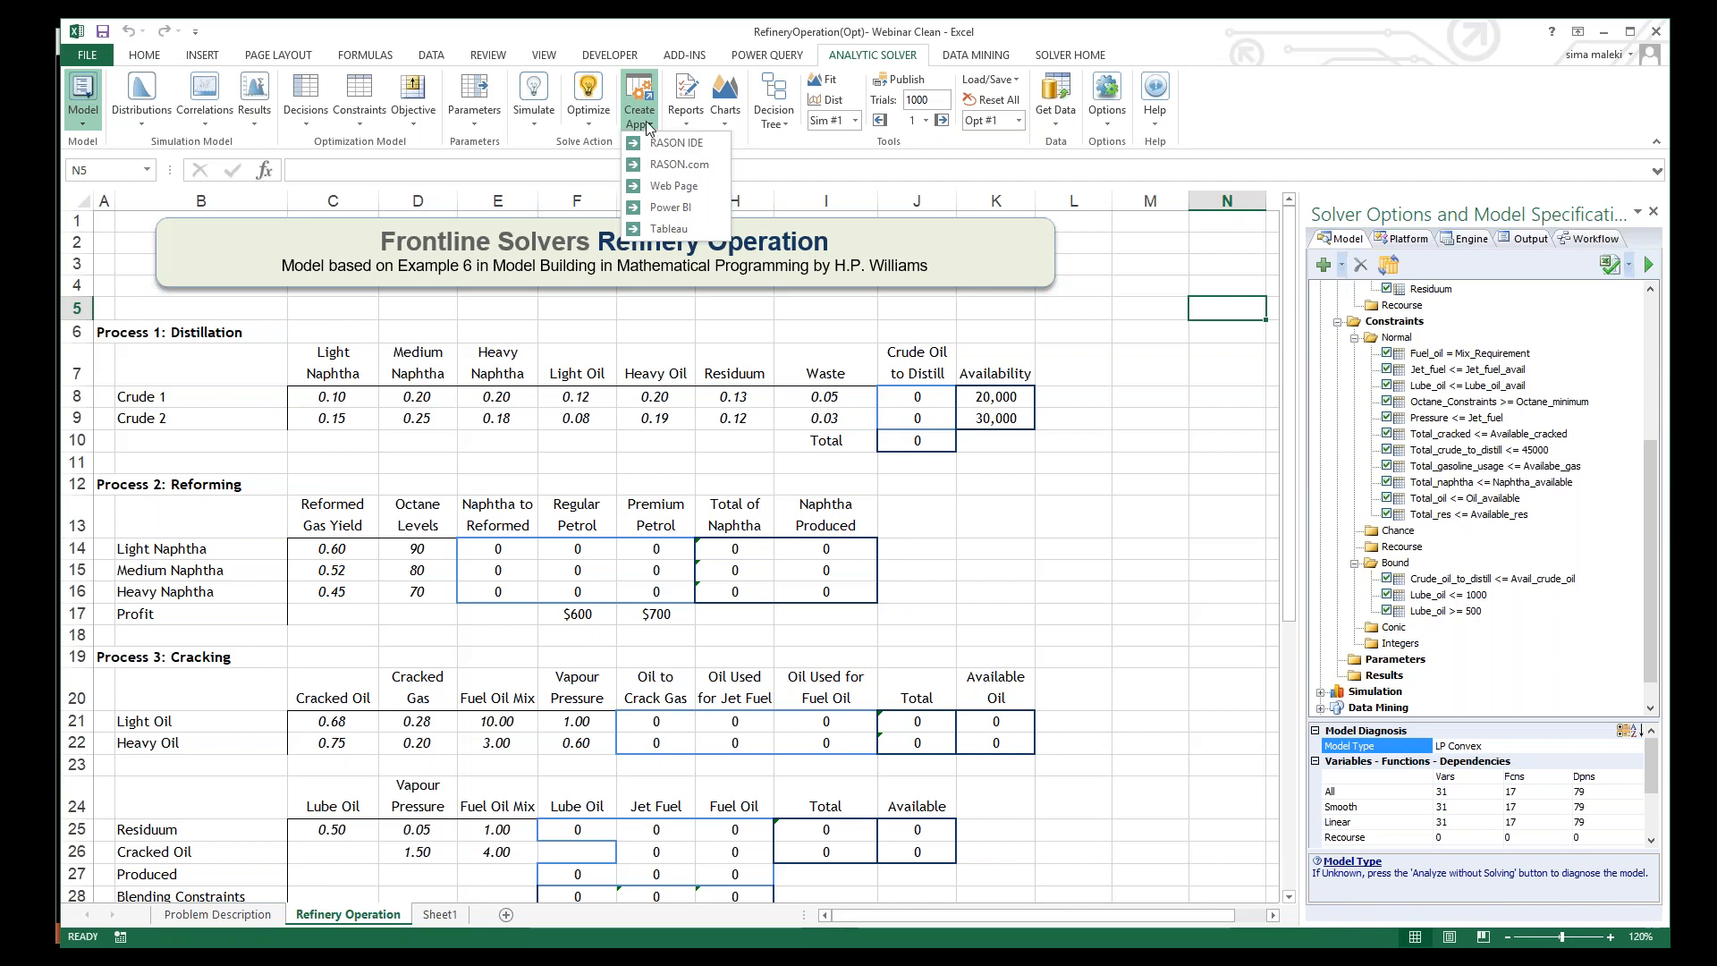
Step: Export the model as a web page app and Quick Optimize it to get 'Solver found a solution'
left_click(673, 187)
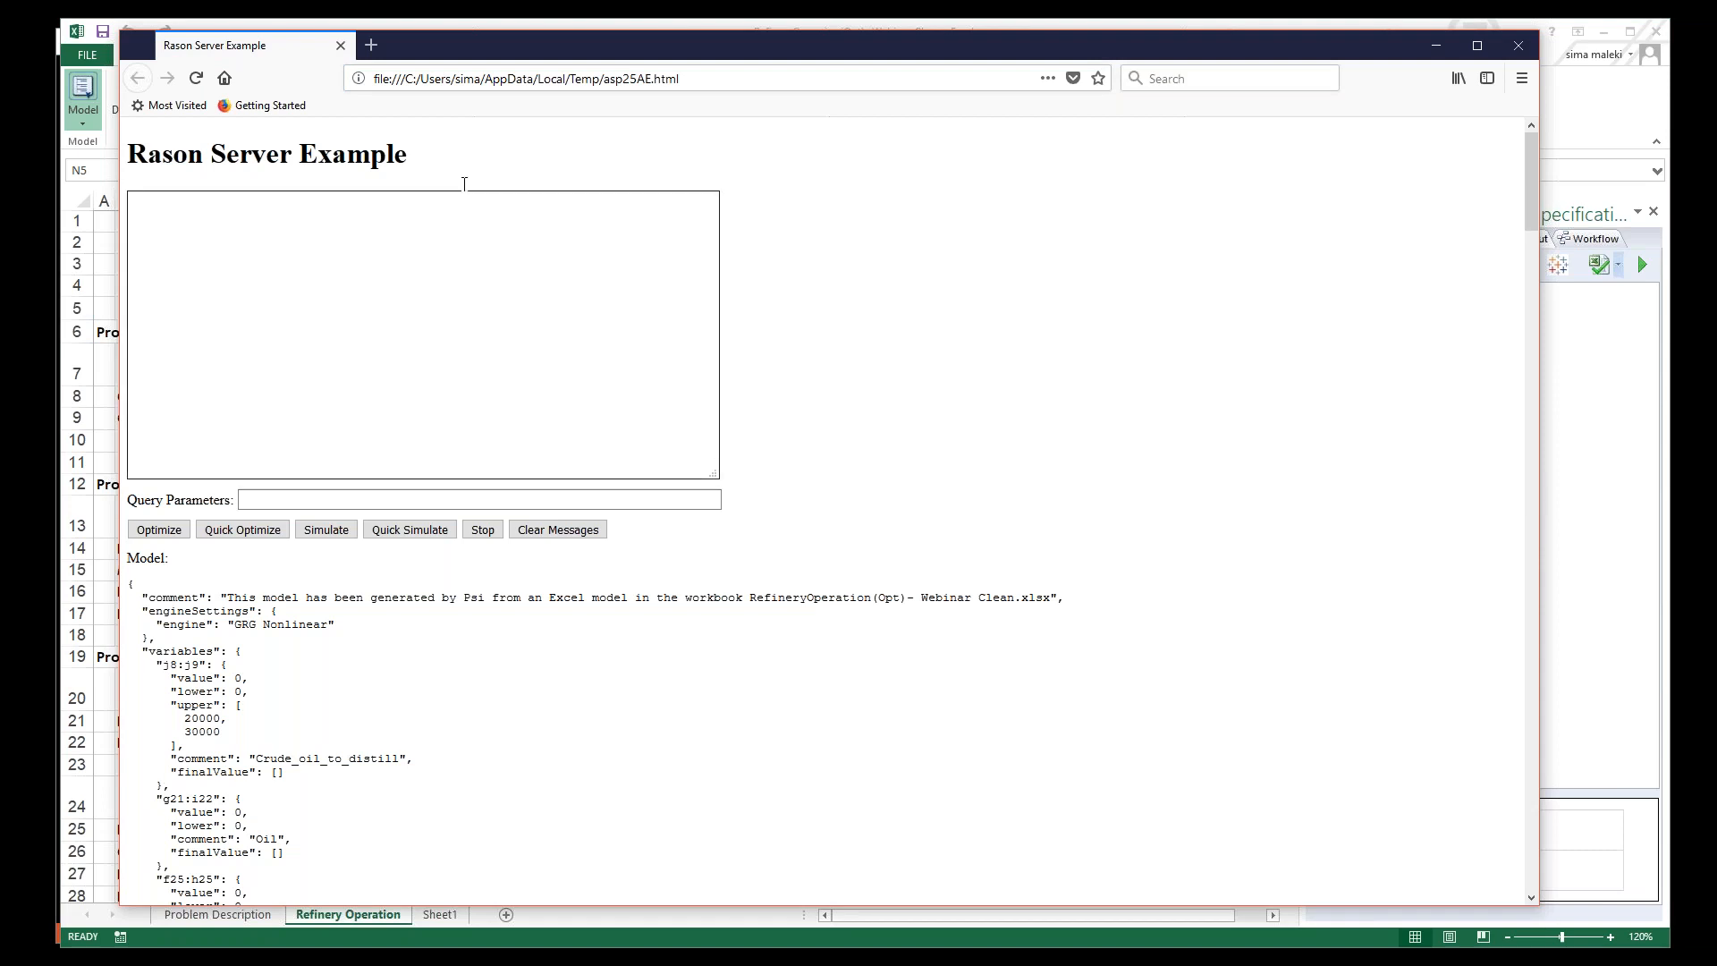
left_click(665, 79)
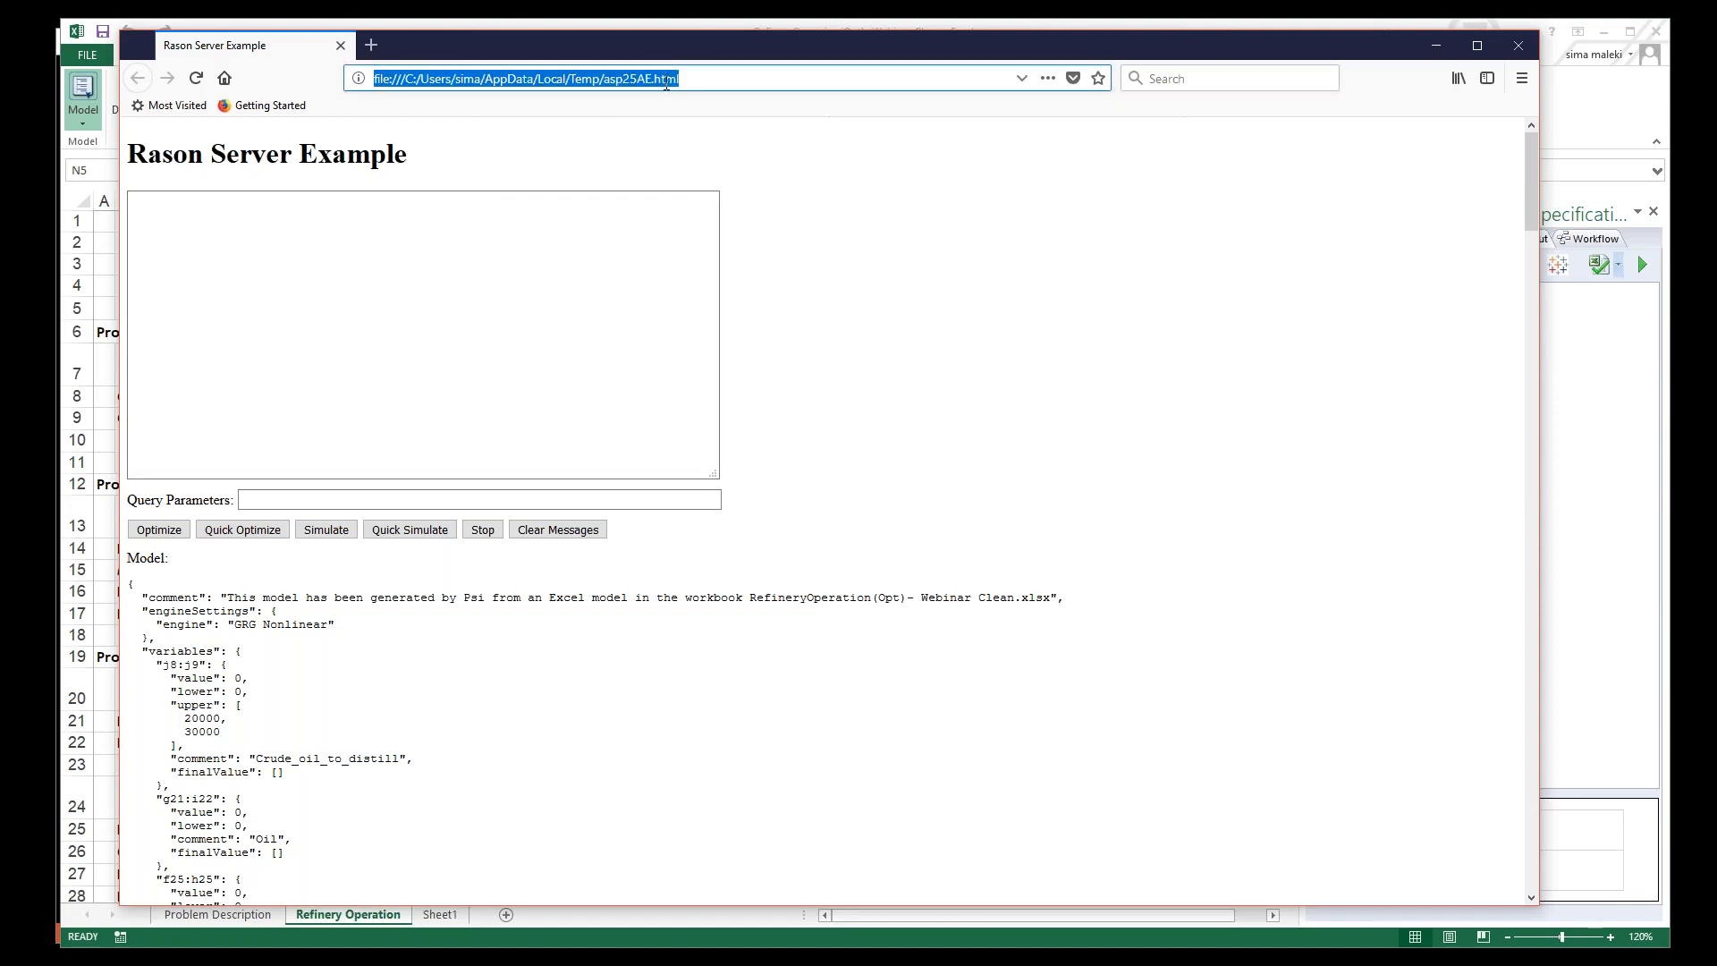
left_click(1027, 460)
scroll(402, 682, "down", 10)
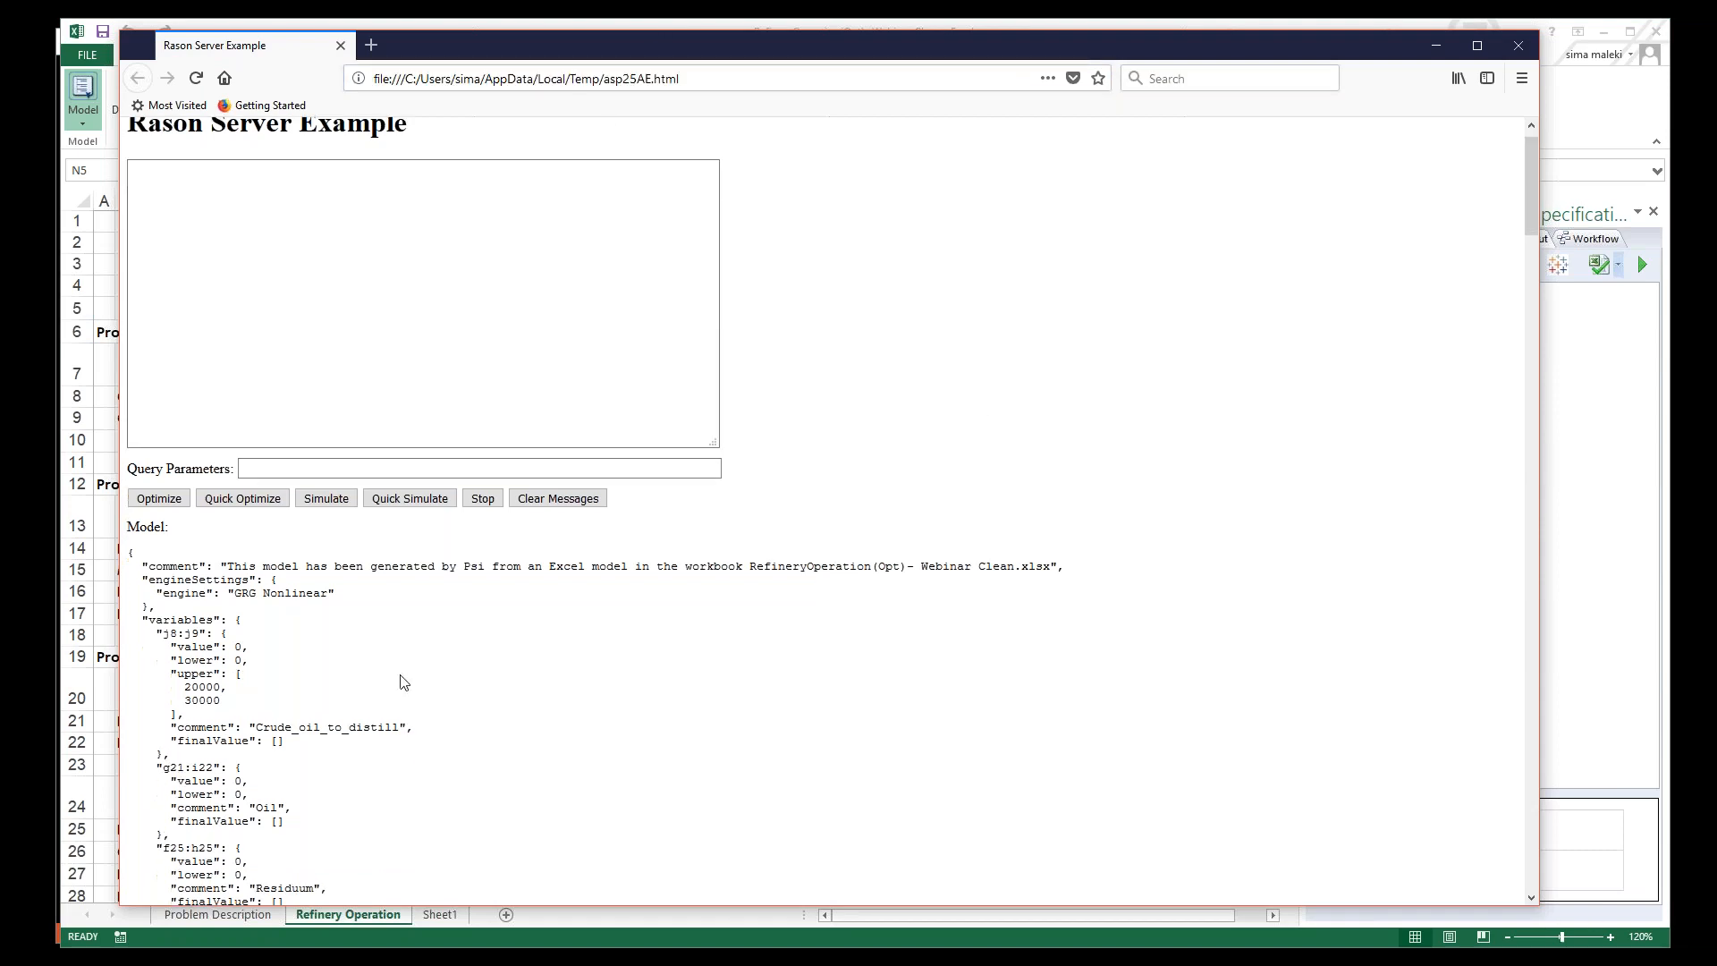
scroll(403, 683, "up", 10)
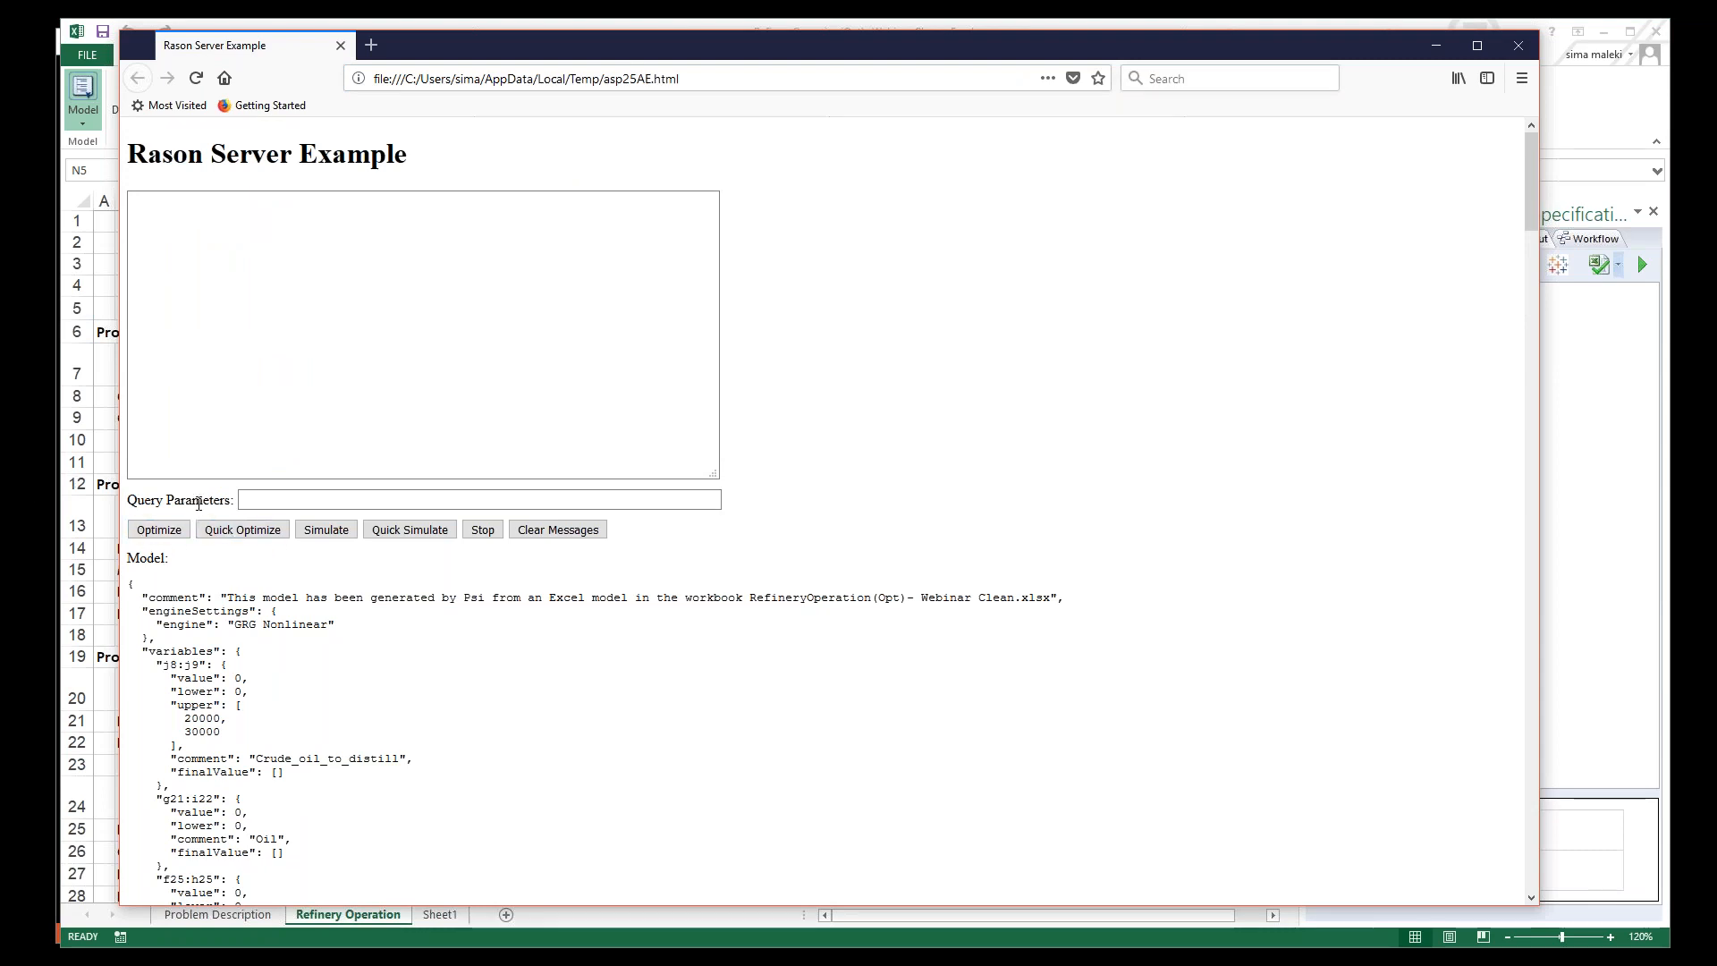
left_click(235, 537)
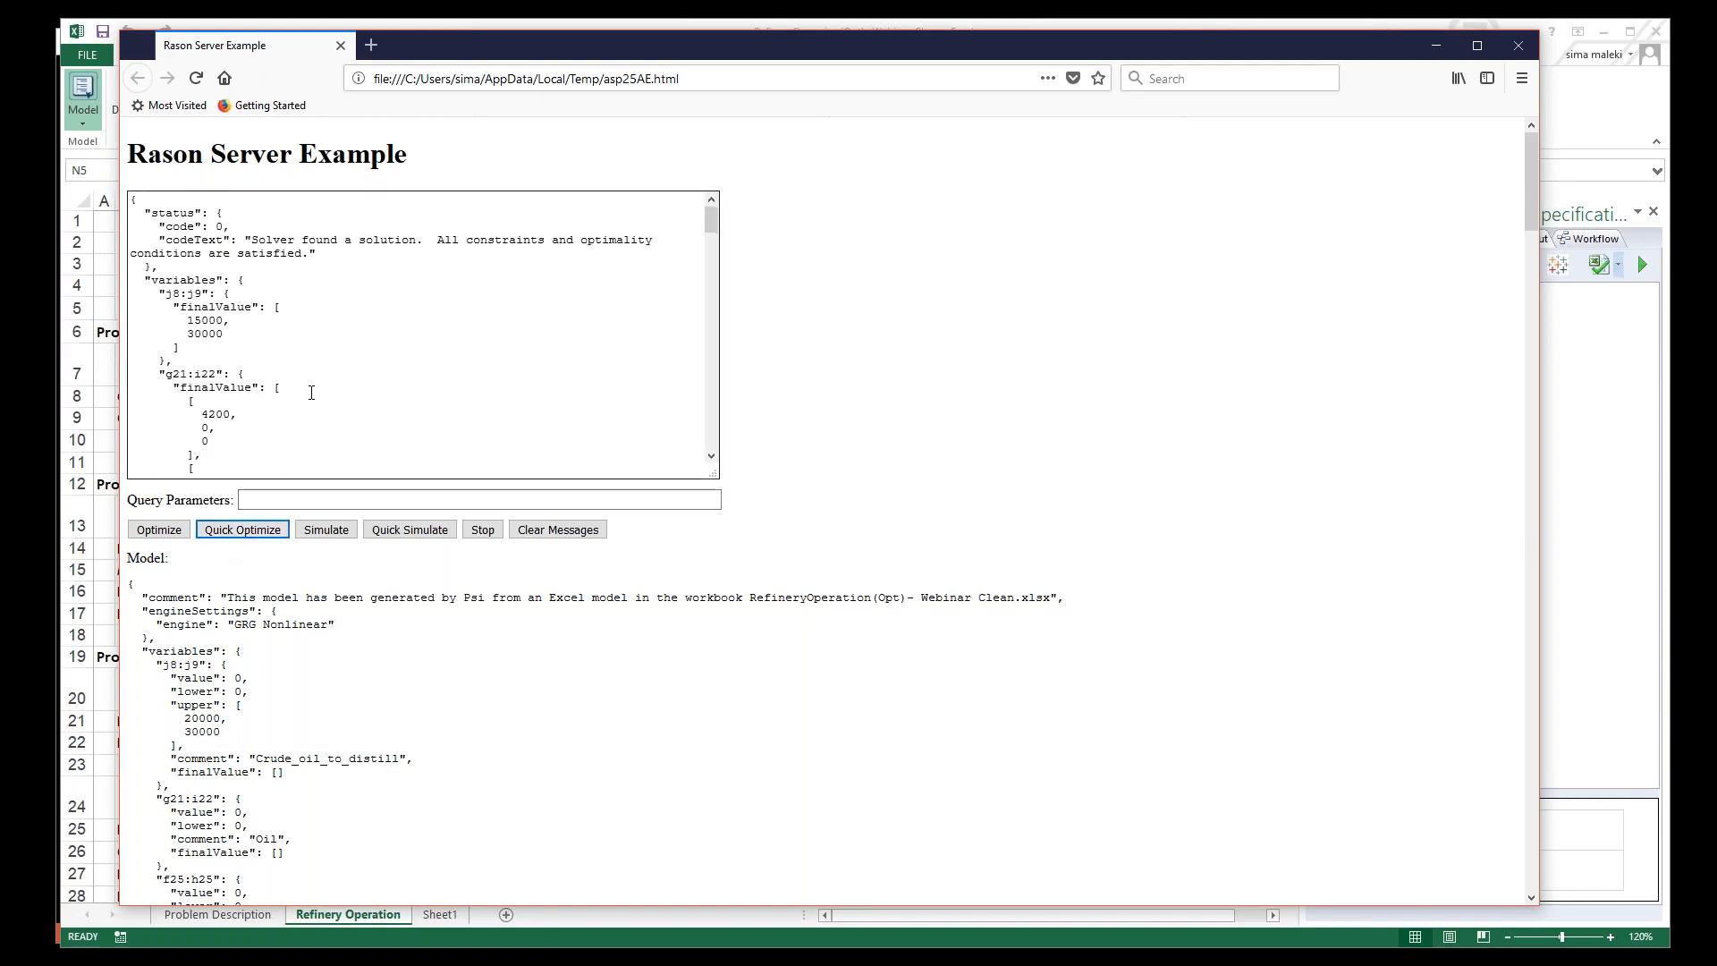
right_click(1008, 378)
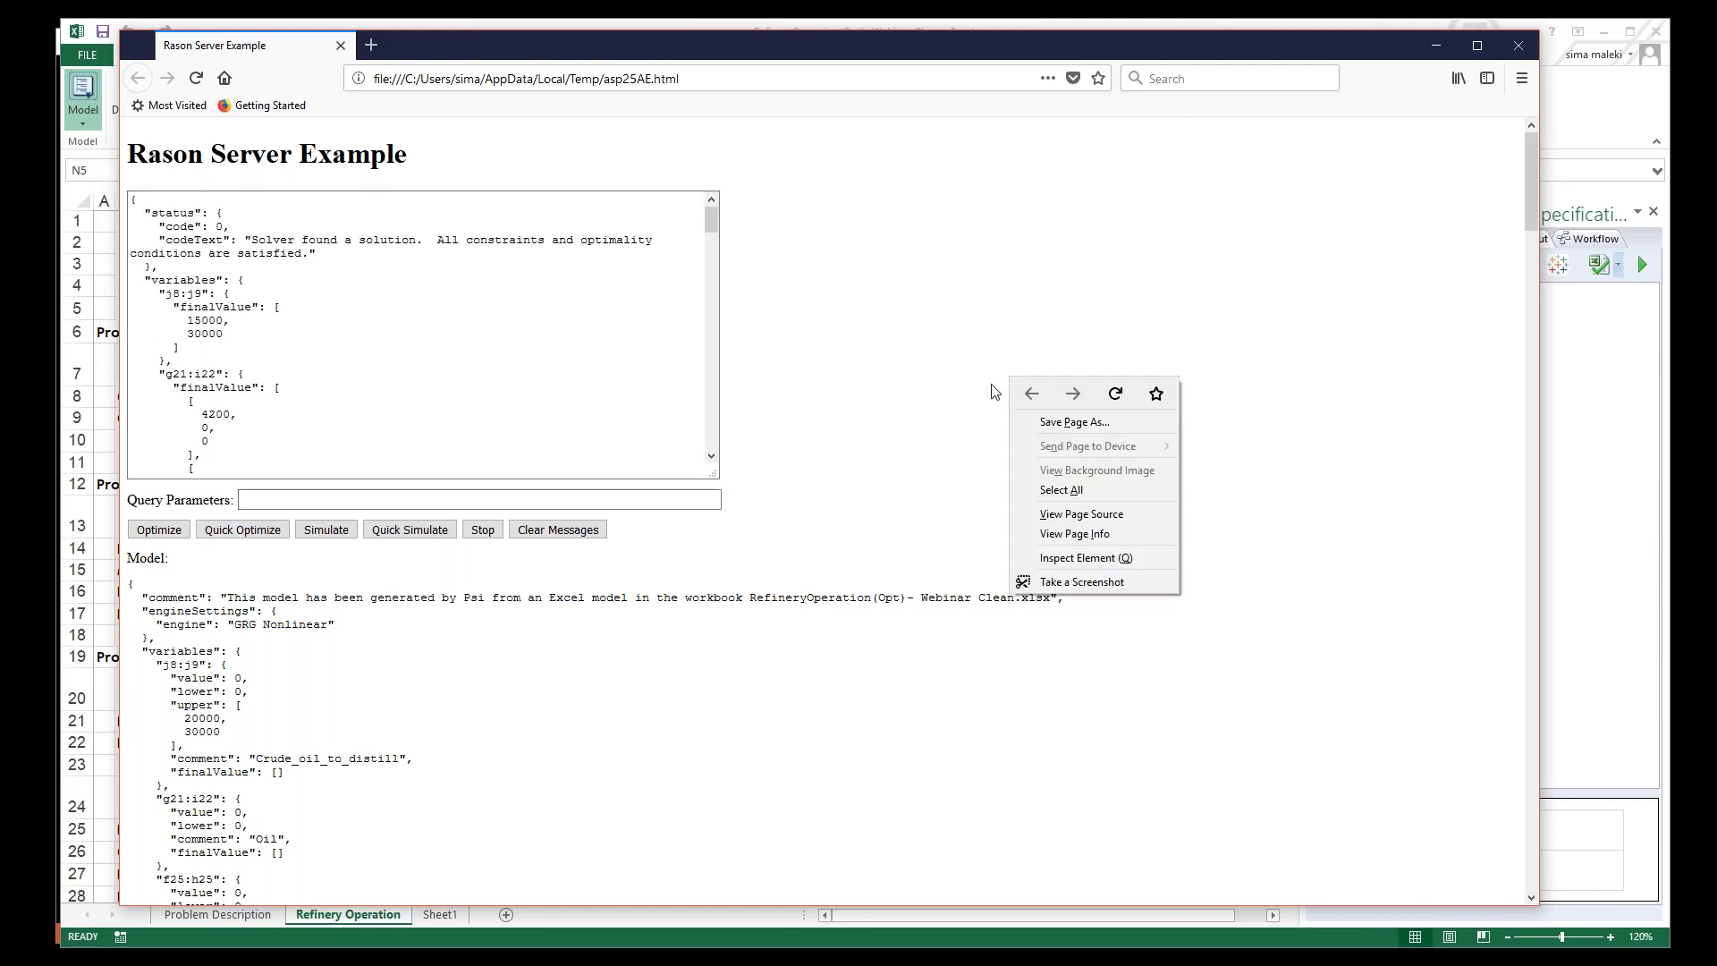
key("ctrl+u")
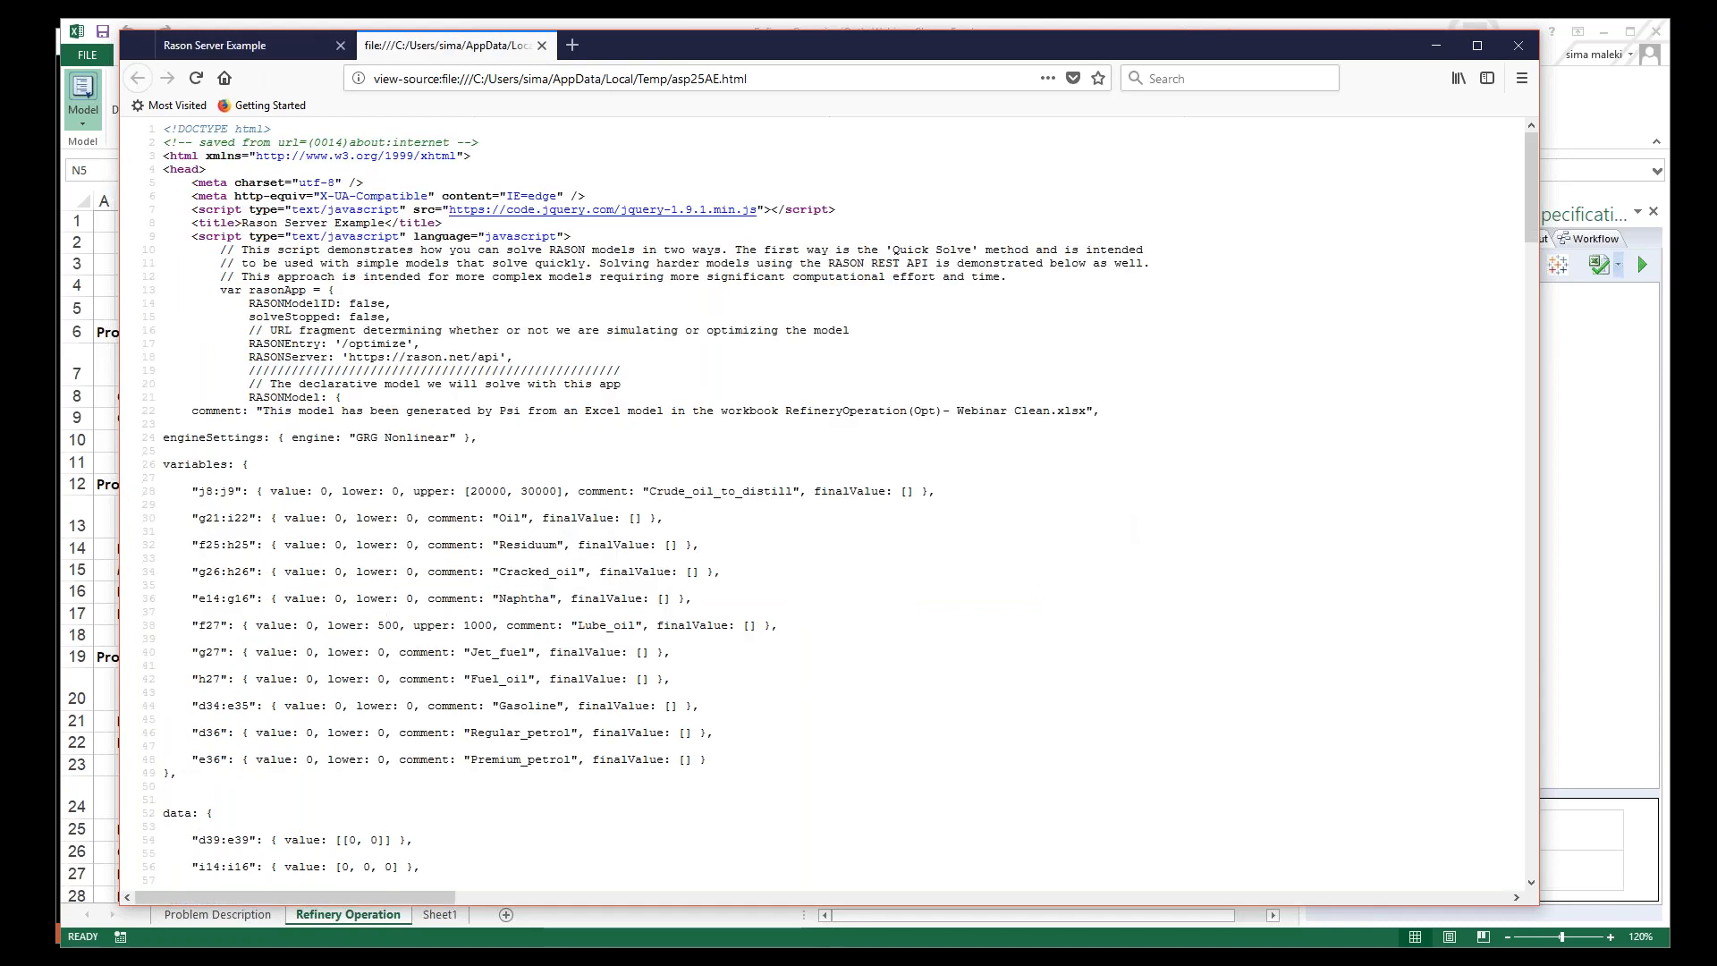
scroll(822, 501, "down", 20)
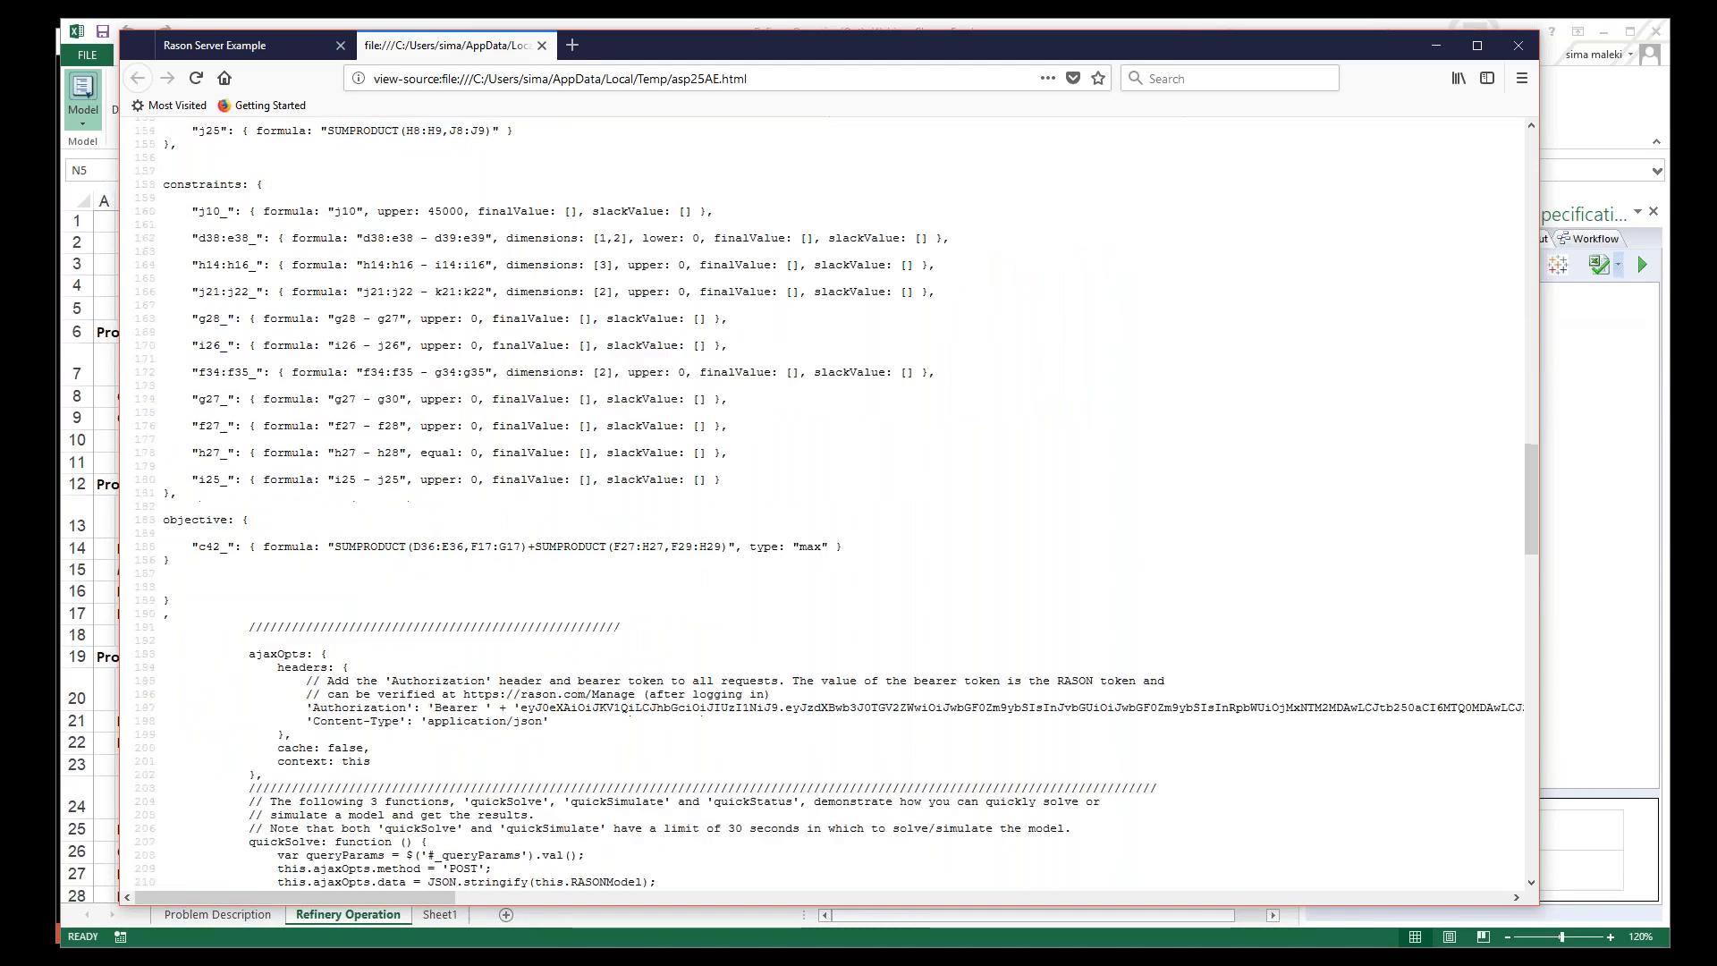
scroll(823, 500, "down", 18)
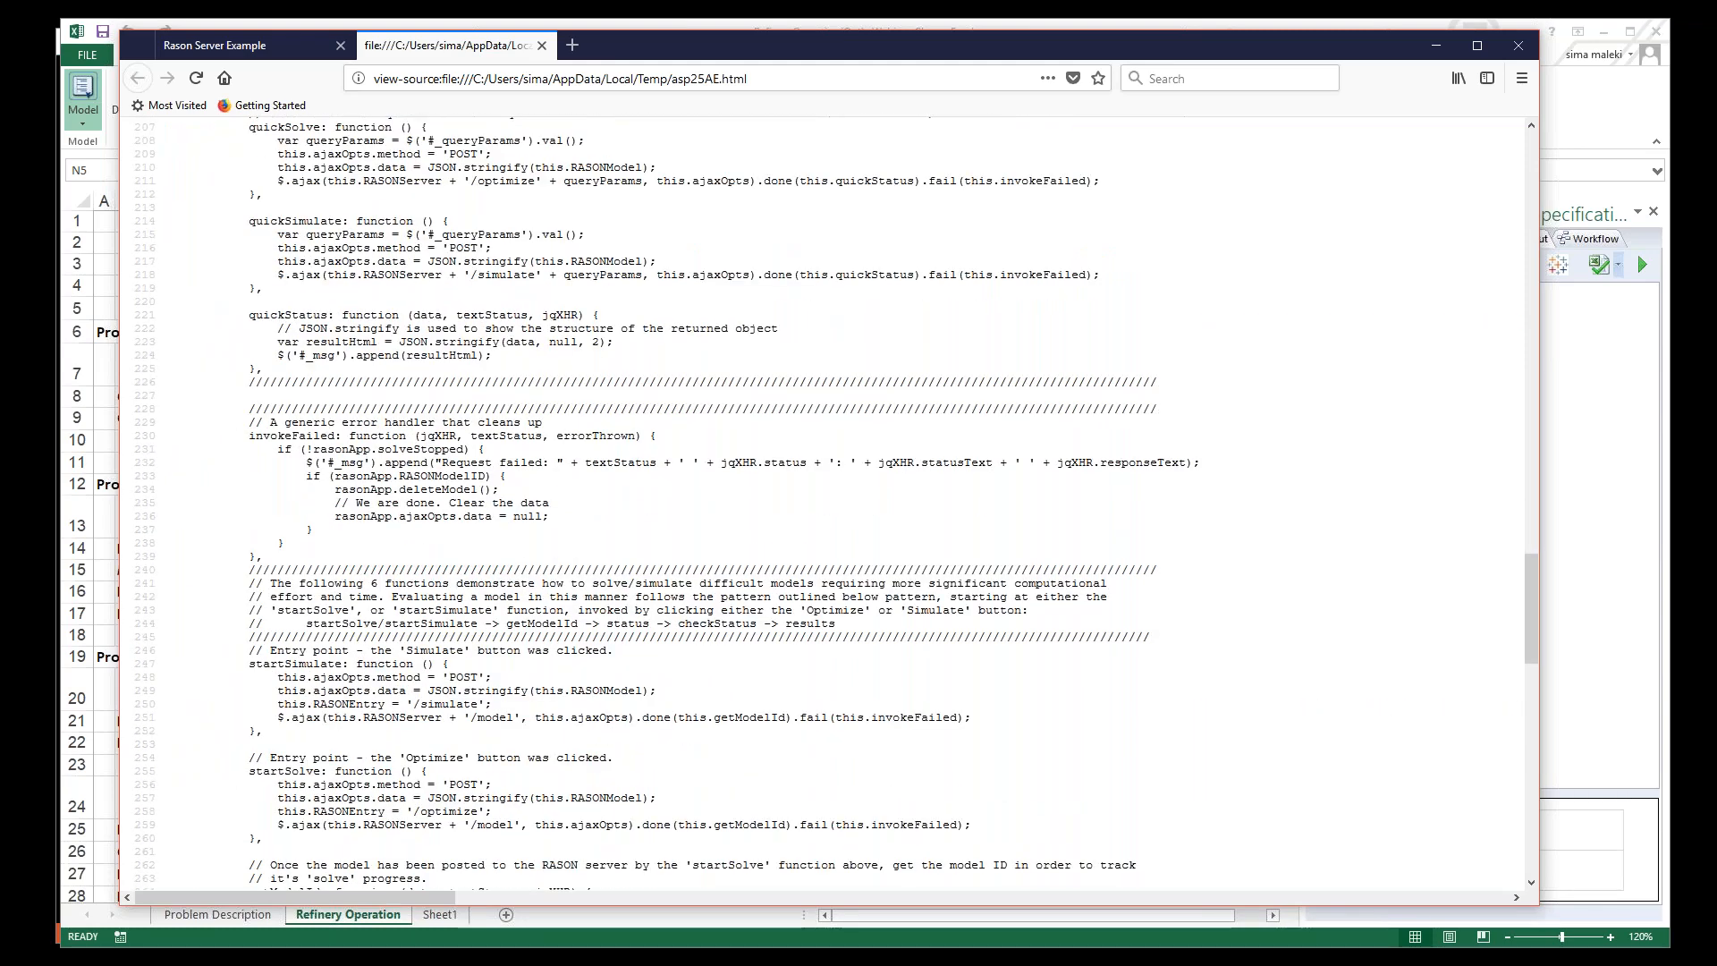
scroll(823, 501, "down", 20)
scroll(823, 500, "up", 20)
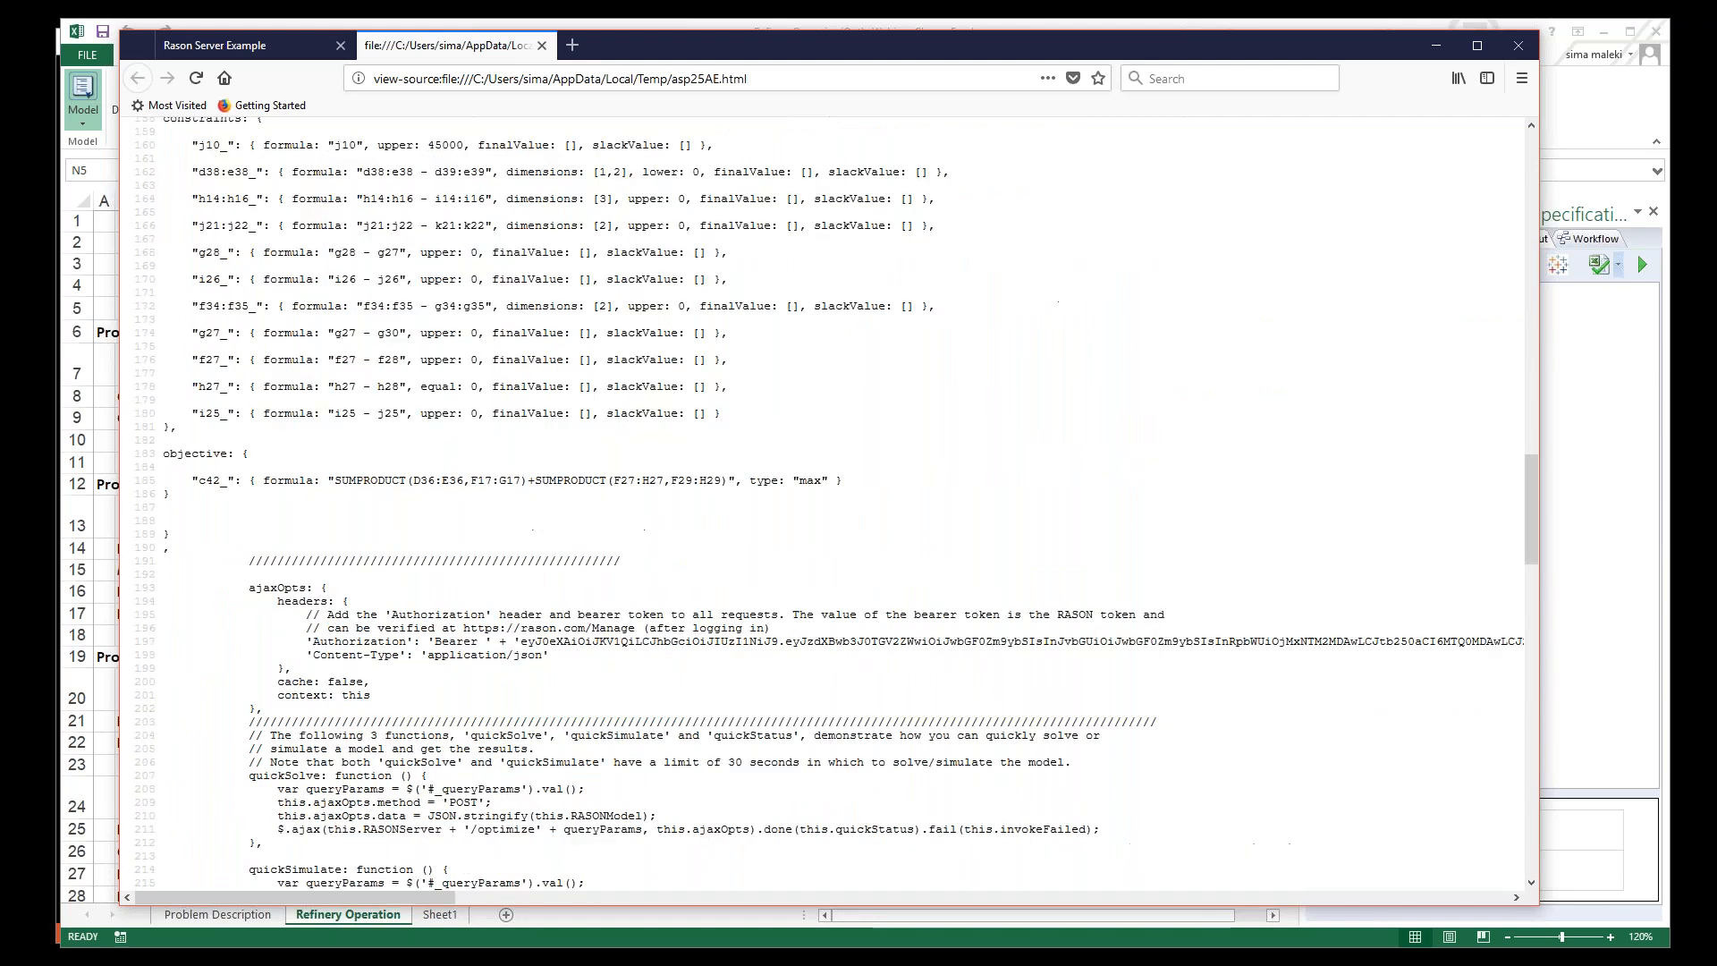
scroll(822, 501, "up", 20)
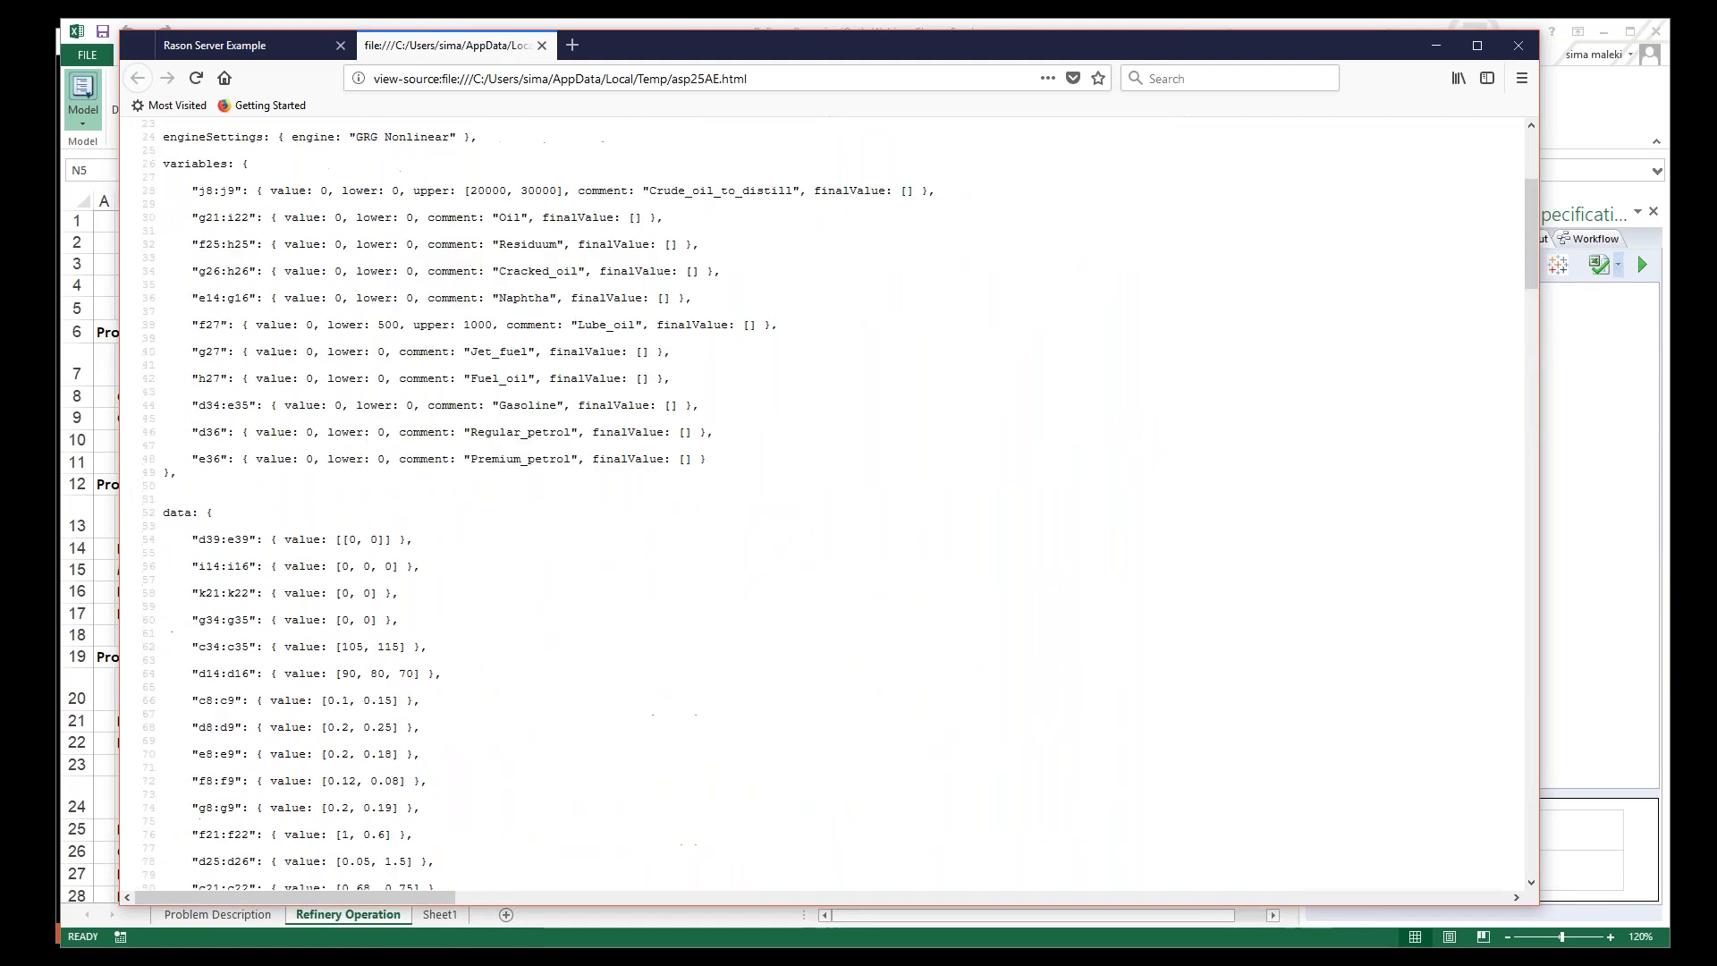
scroll(157, 376, "up", 8)
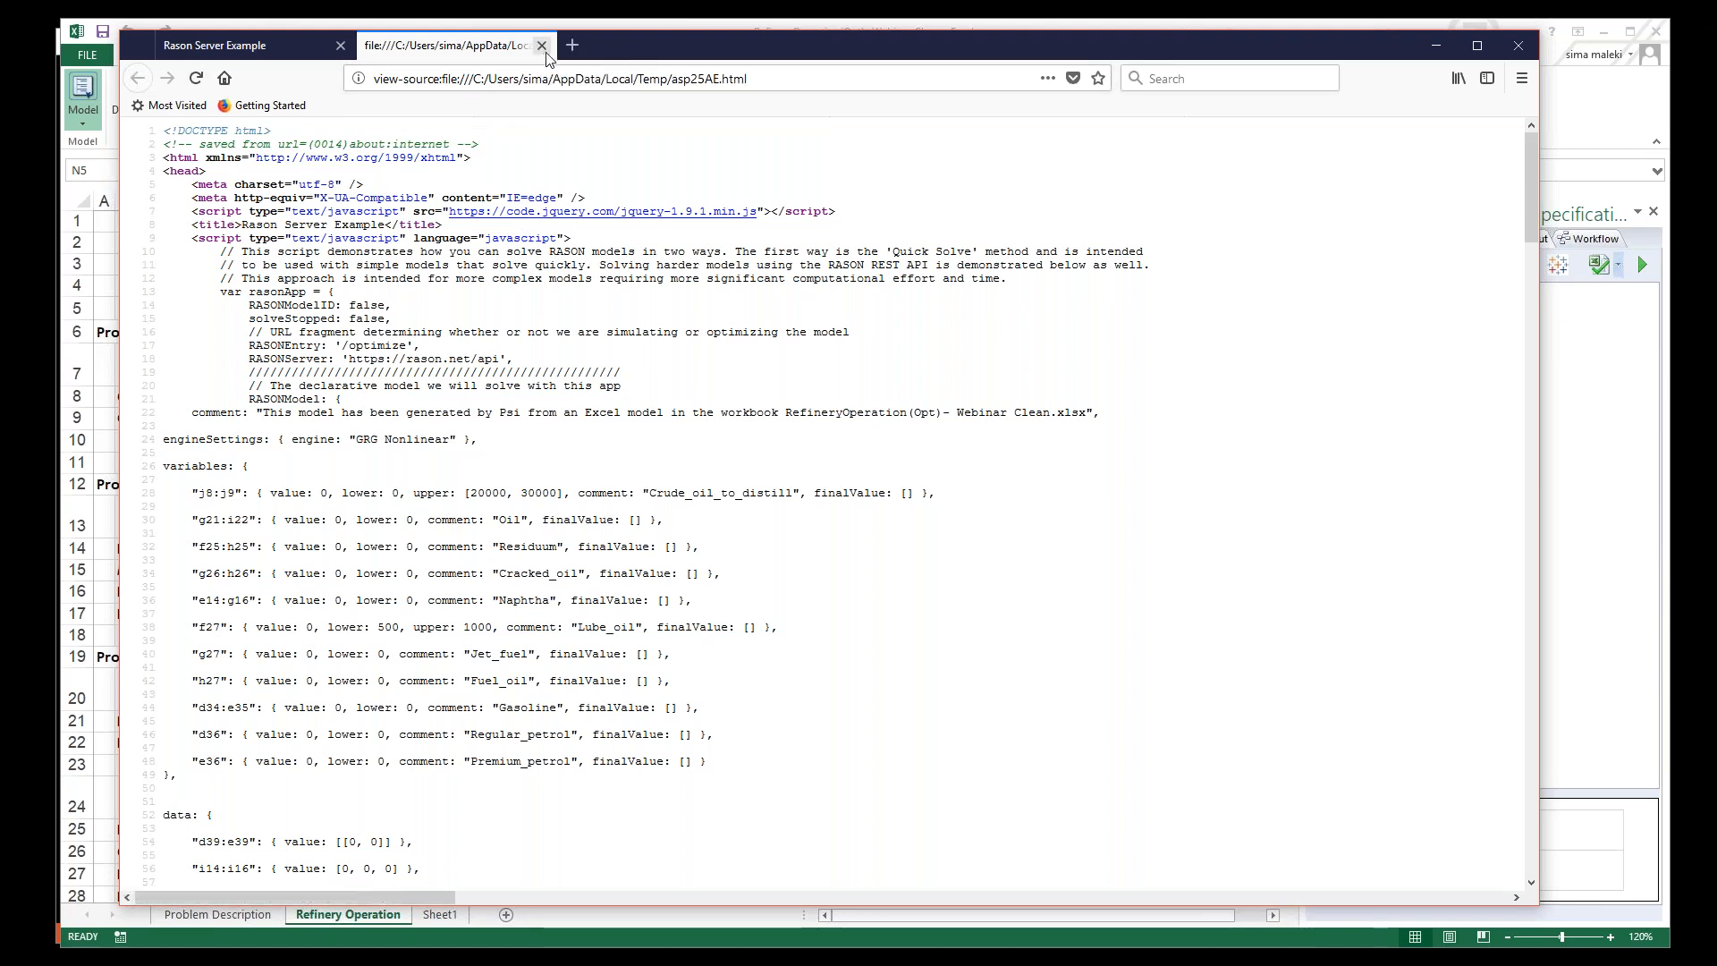
left_click(541, 45)
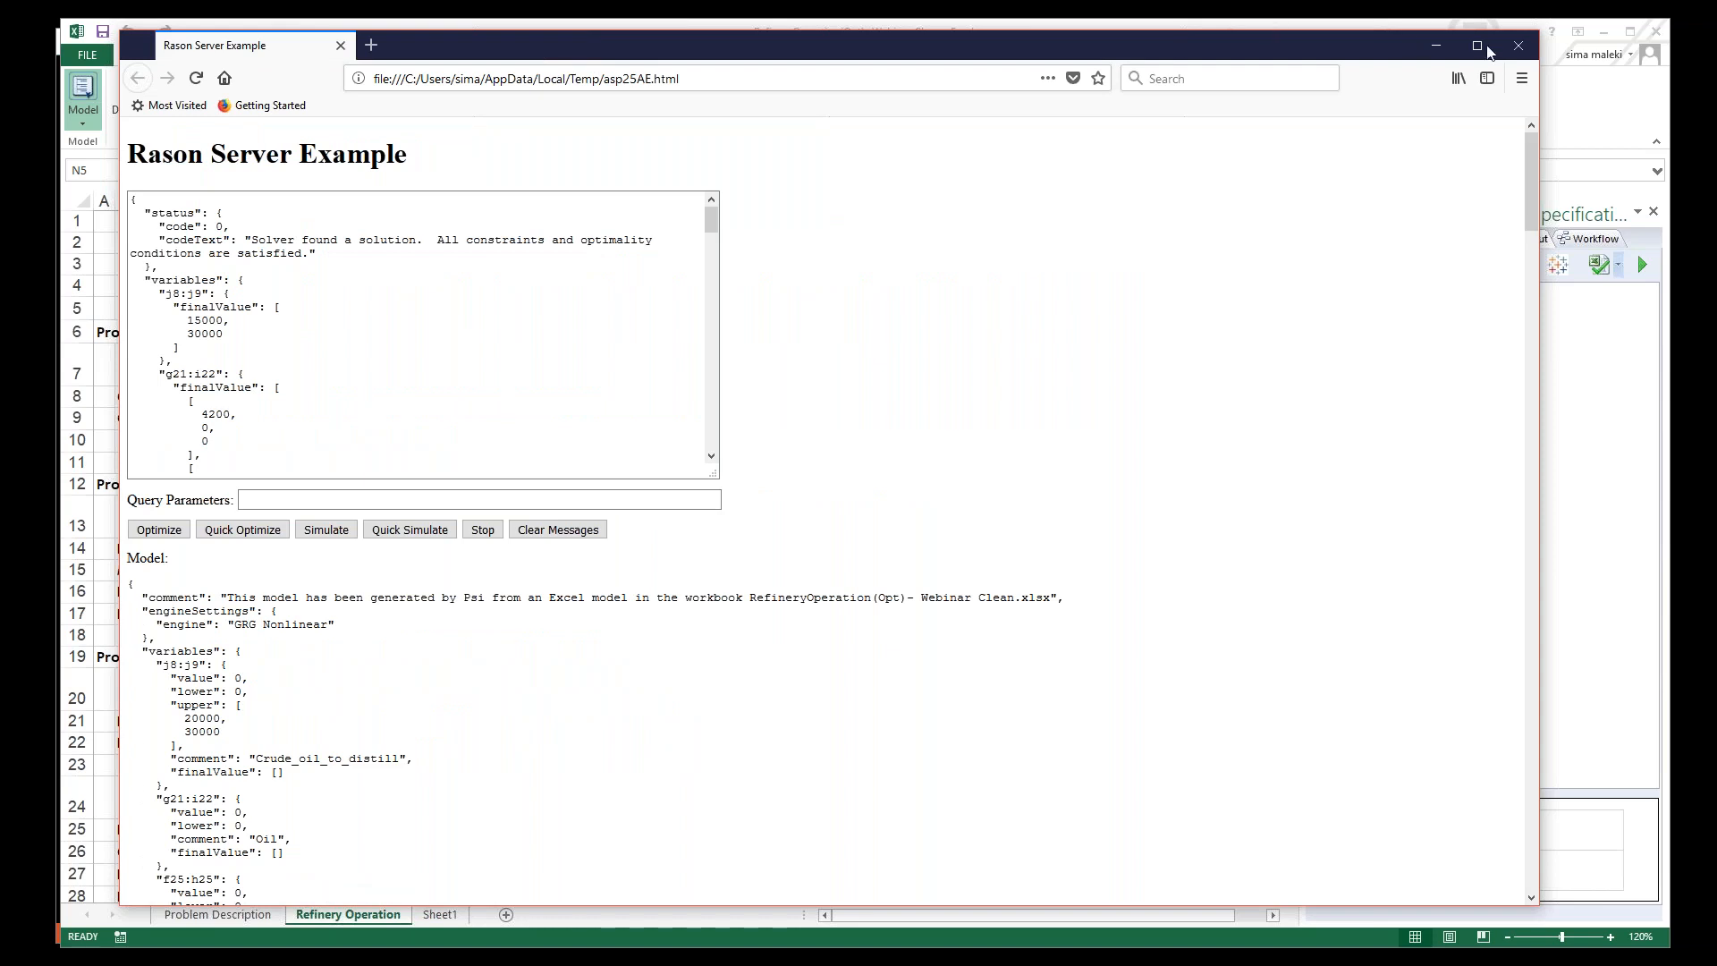
left_click(371, 44)
Step: Load rason.com, open its Analytics API Help page, then go back to Excel
type("rason.com")
key("Return")
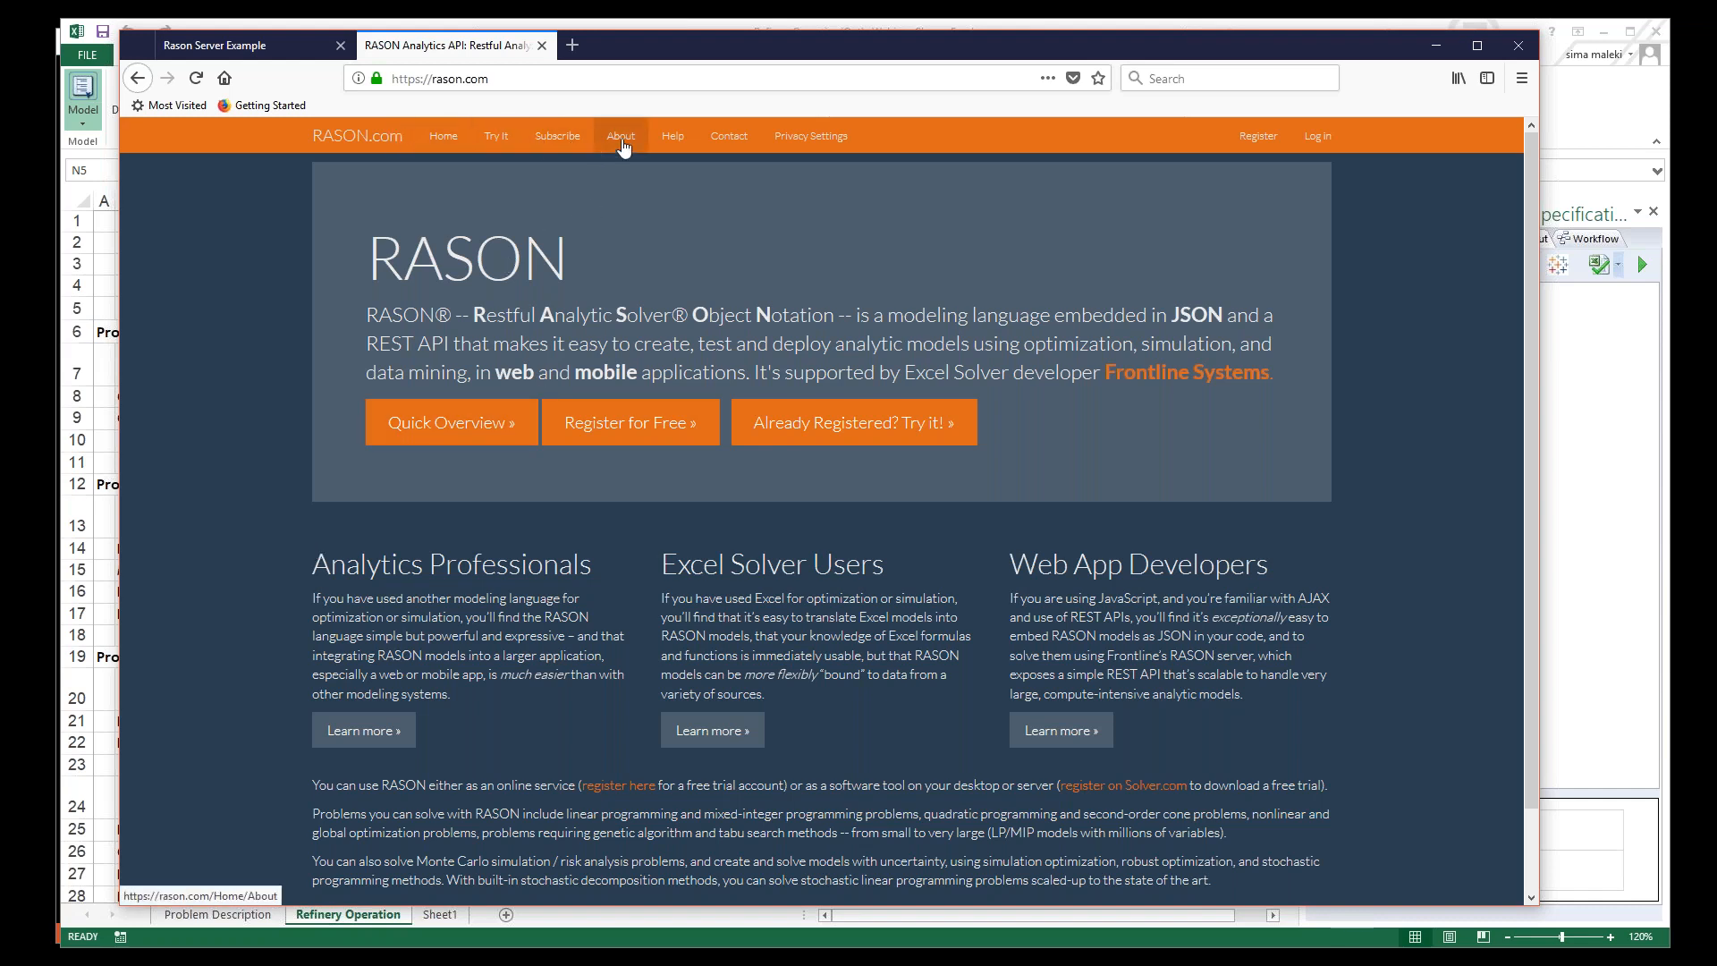
left_click(672, 140)
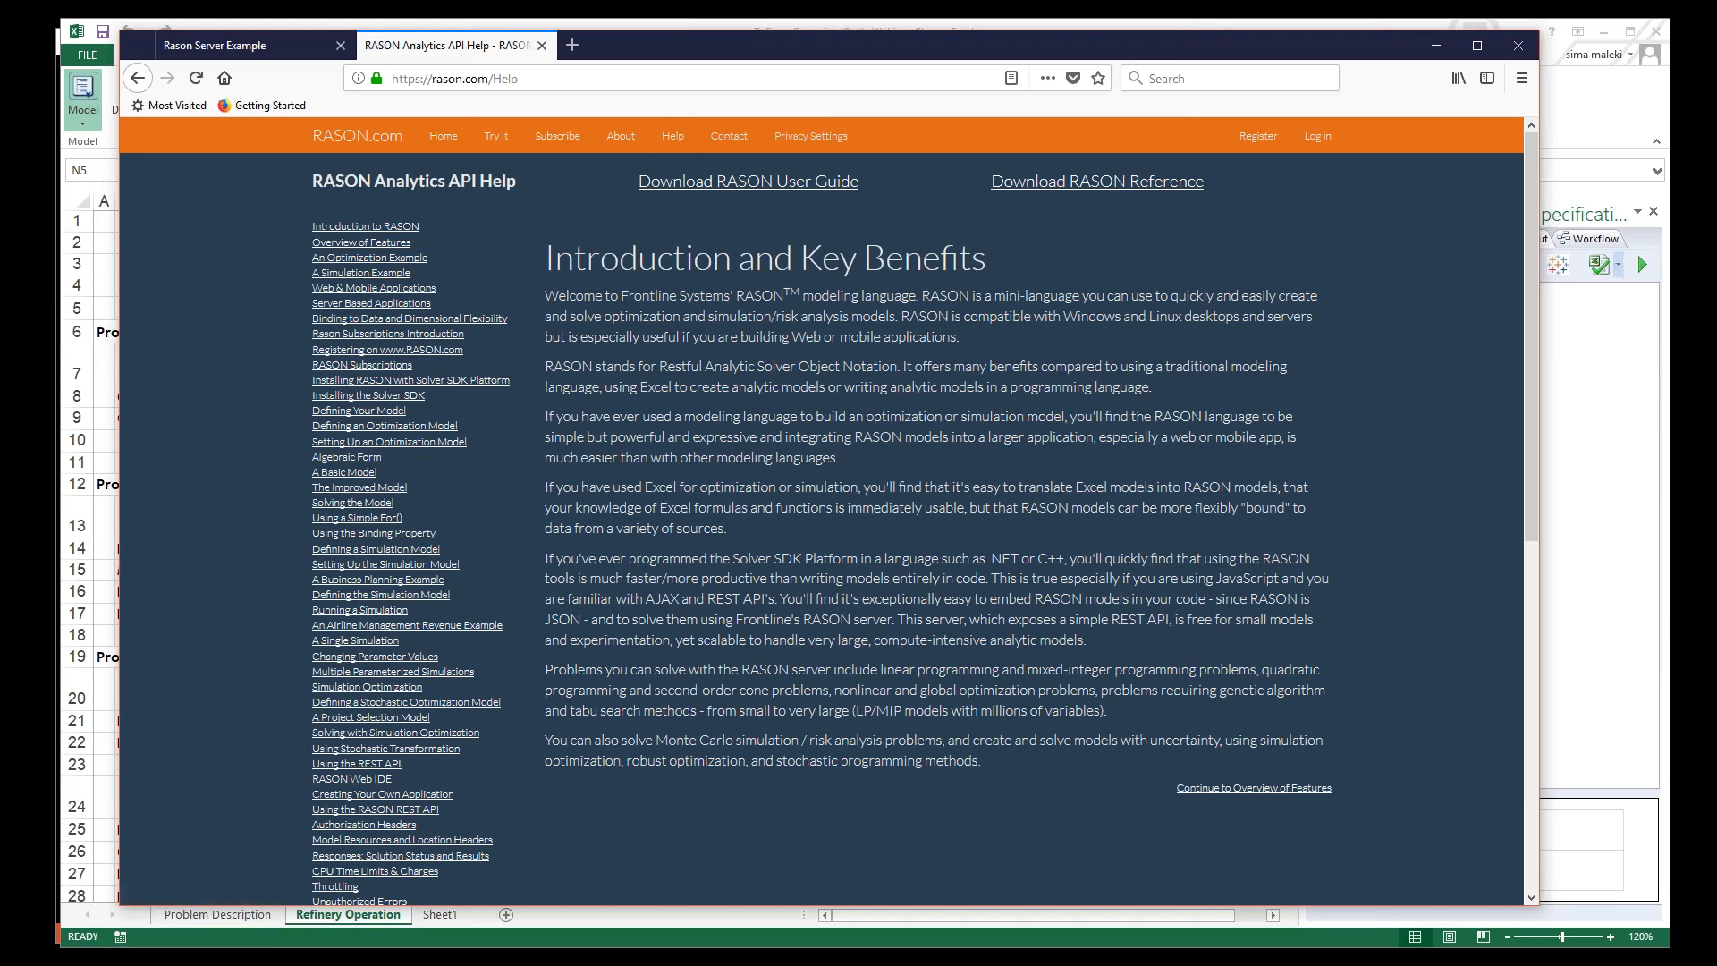
scroll(926, 519, "down", 1)
scroll(822, 528, "down", 4)
scroll(822, 527, "up", 5)
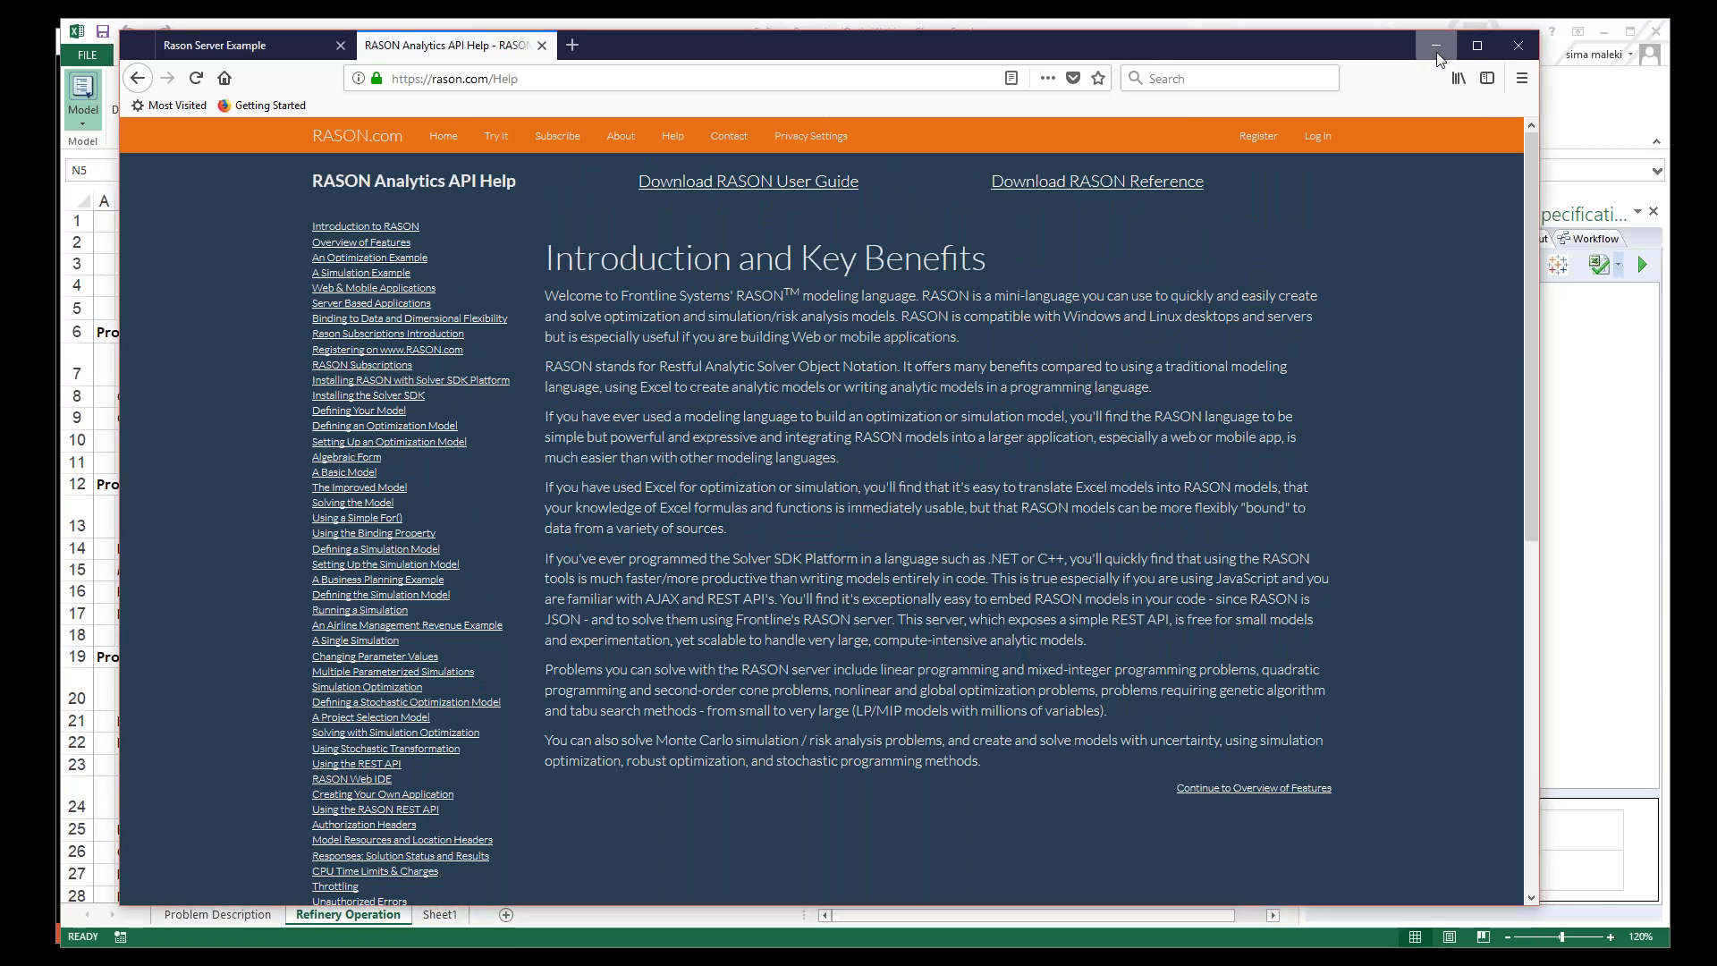
left_click(1437, 52)
left_click(635, 115)
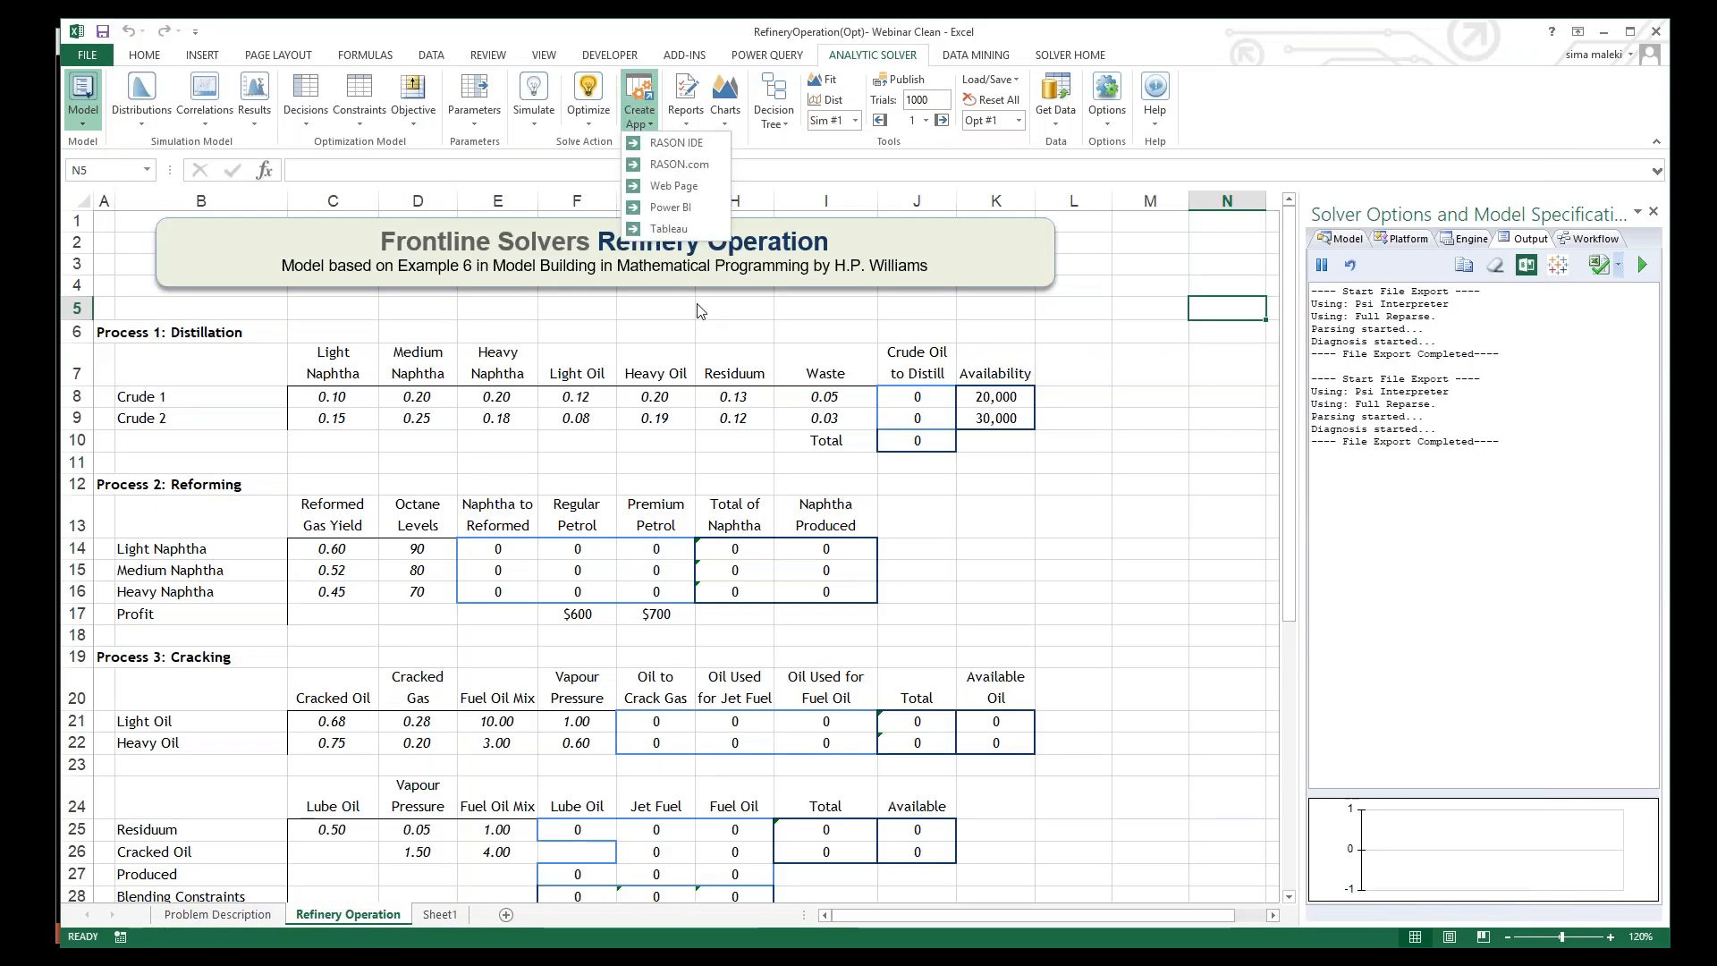
Step: Send the refinery model to RASON.com and scroll through its code in the editor
left_click(665, 166)
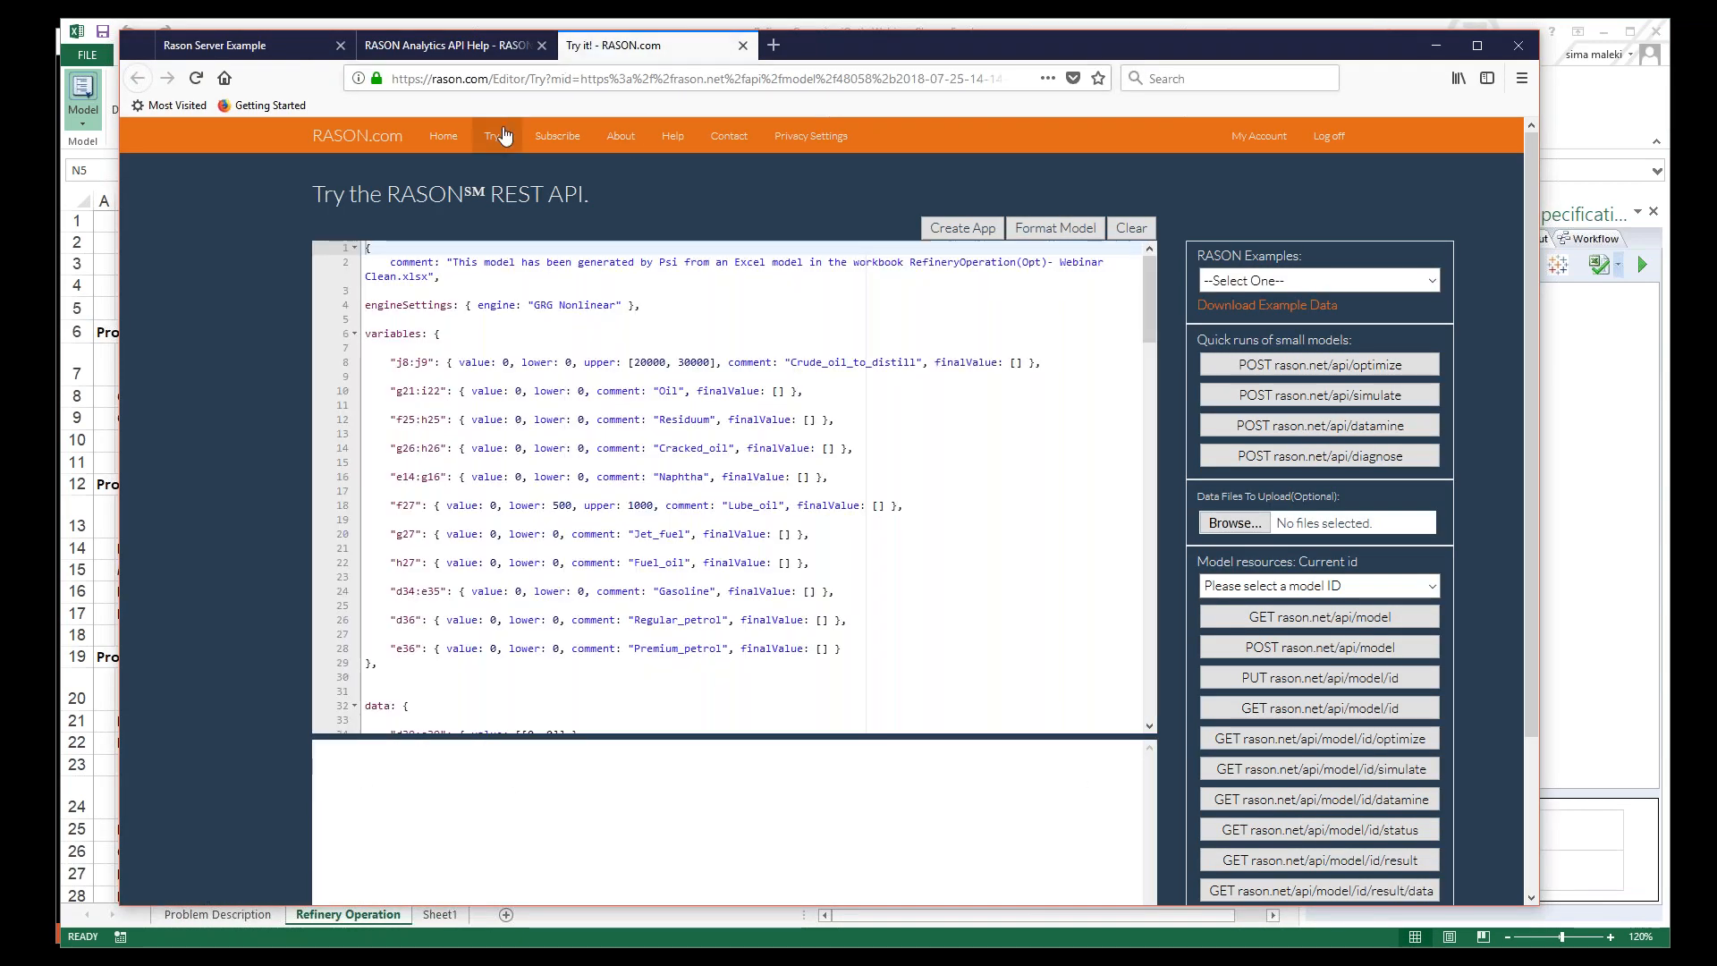
left_click(702, 490)
scroll(703, 490, "down", 15)
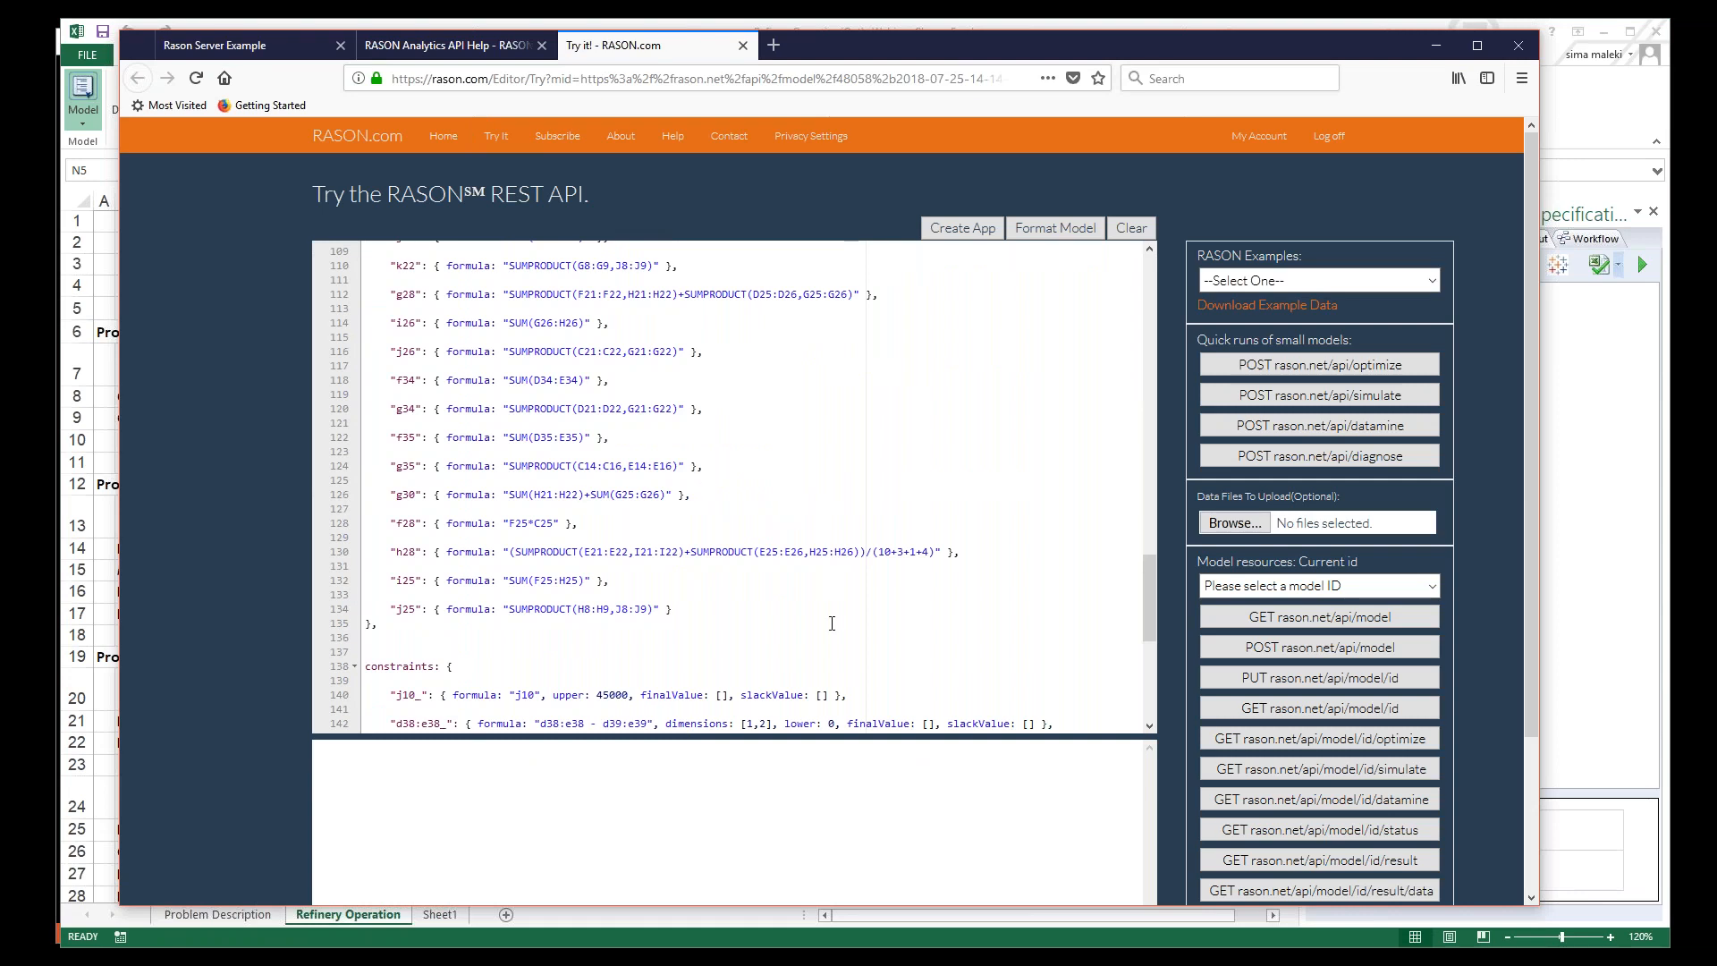
scroll(827, 586, "down", 2)
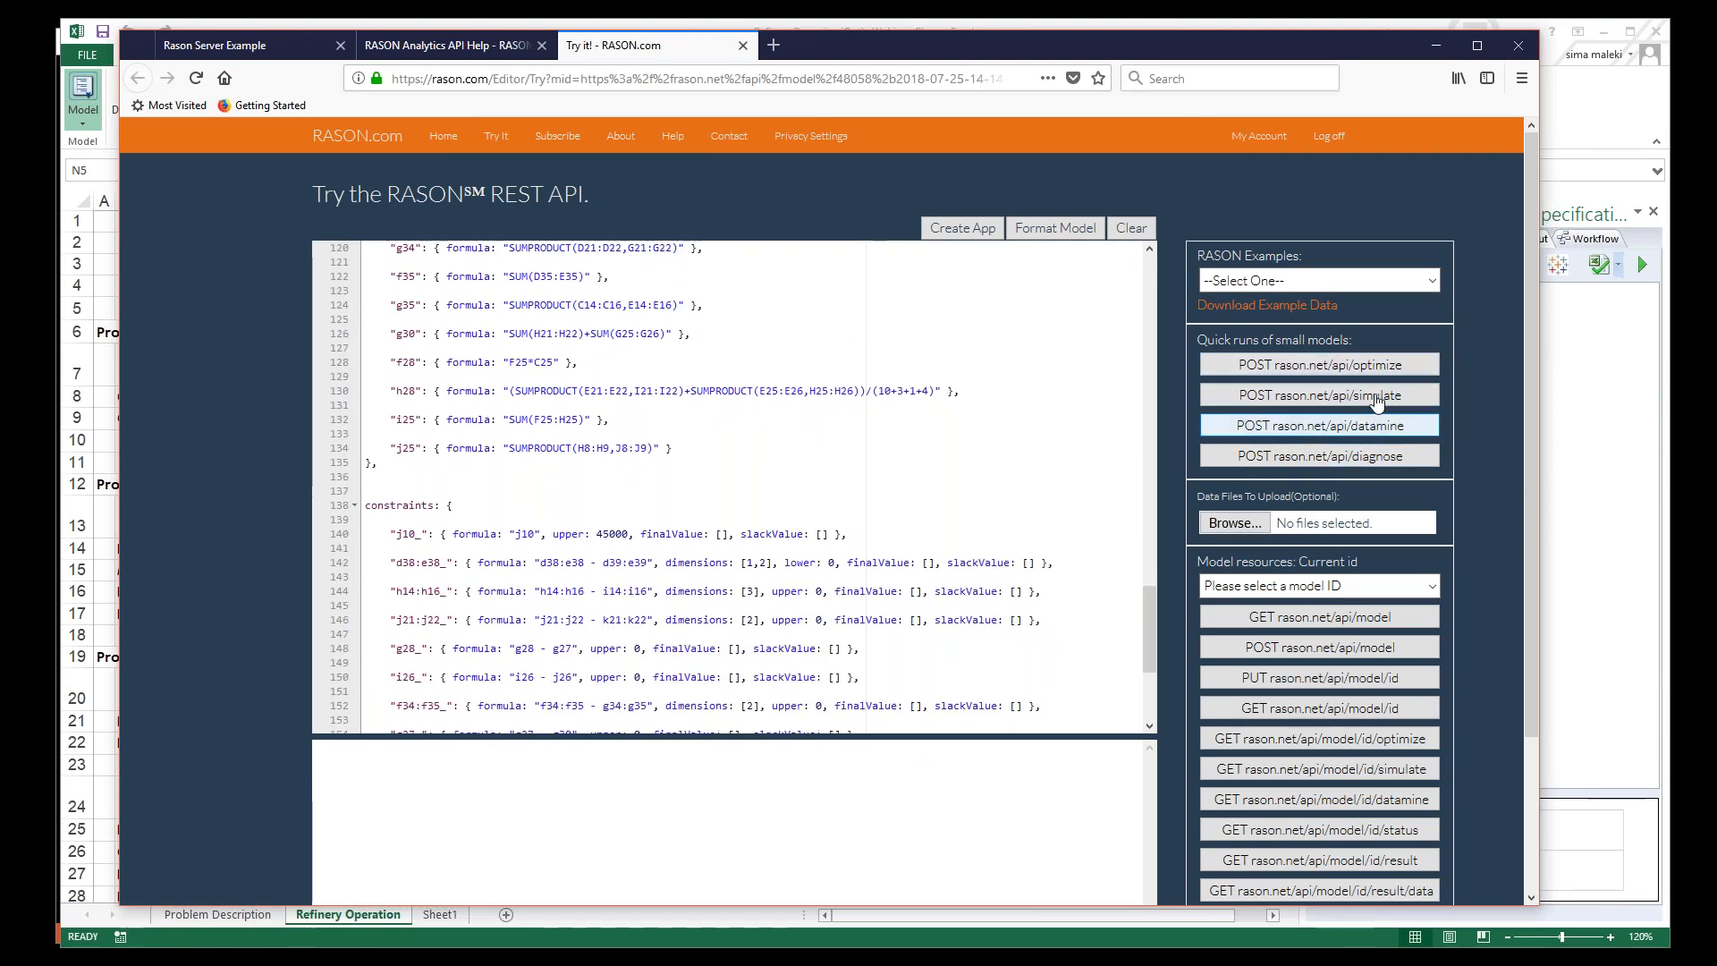
Step: Glance at the RASON Examples list and other tabs, then return to Excel at cell G13
left_click(1432, 284)
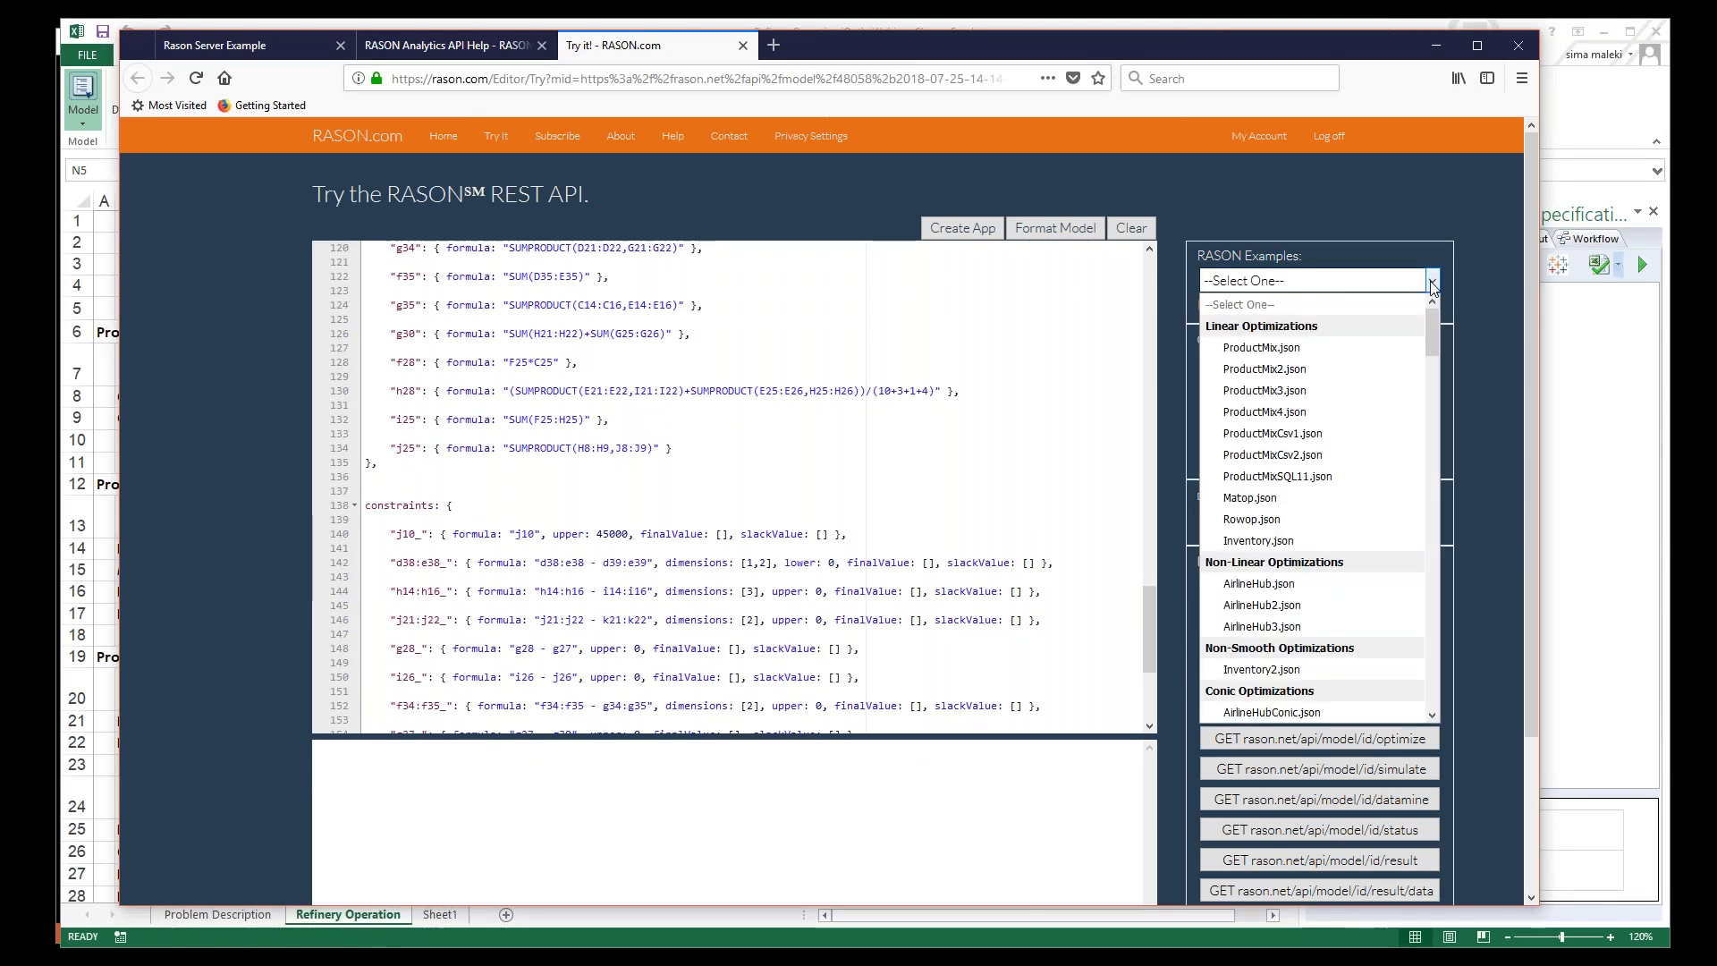
mouse_move(1432, 329)
left_mouse_down()
mouse_move(1420, 670)
mouse_move(1429, 322)
left_mouse_up()
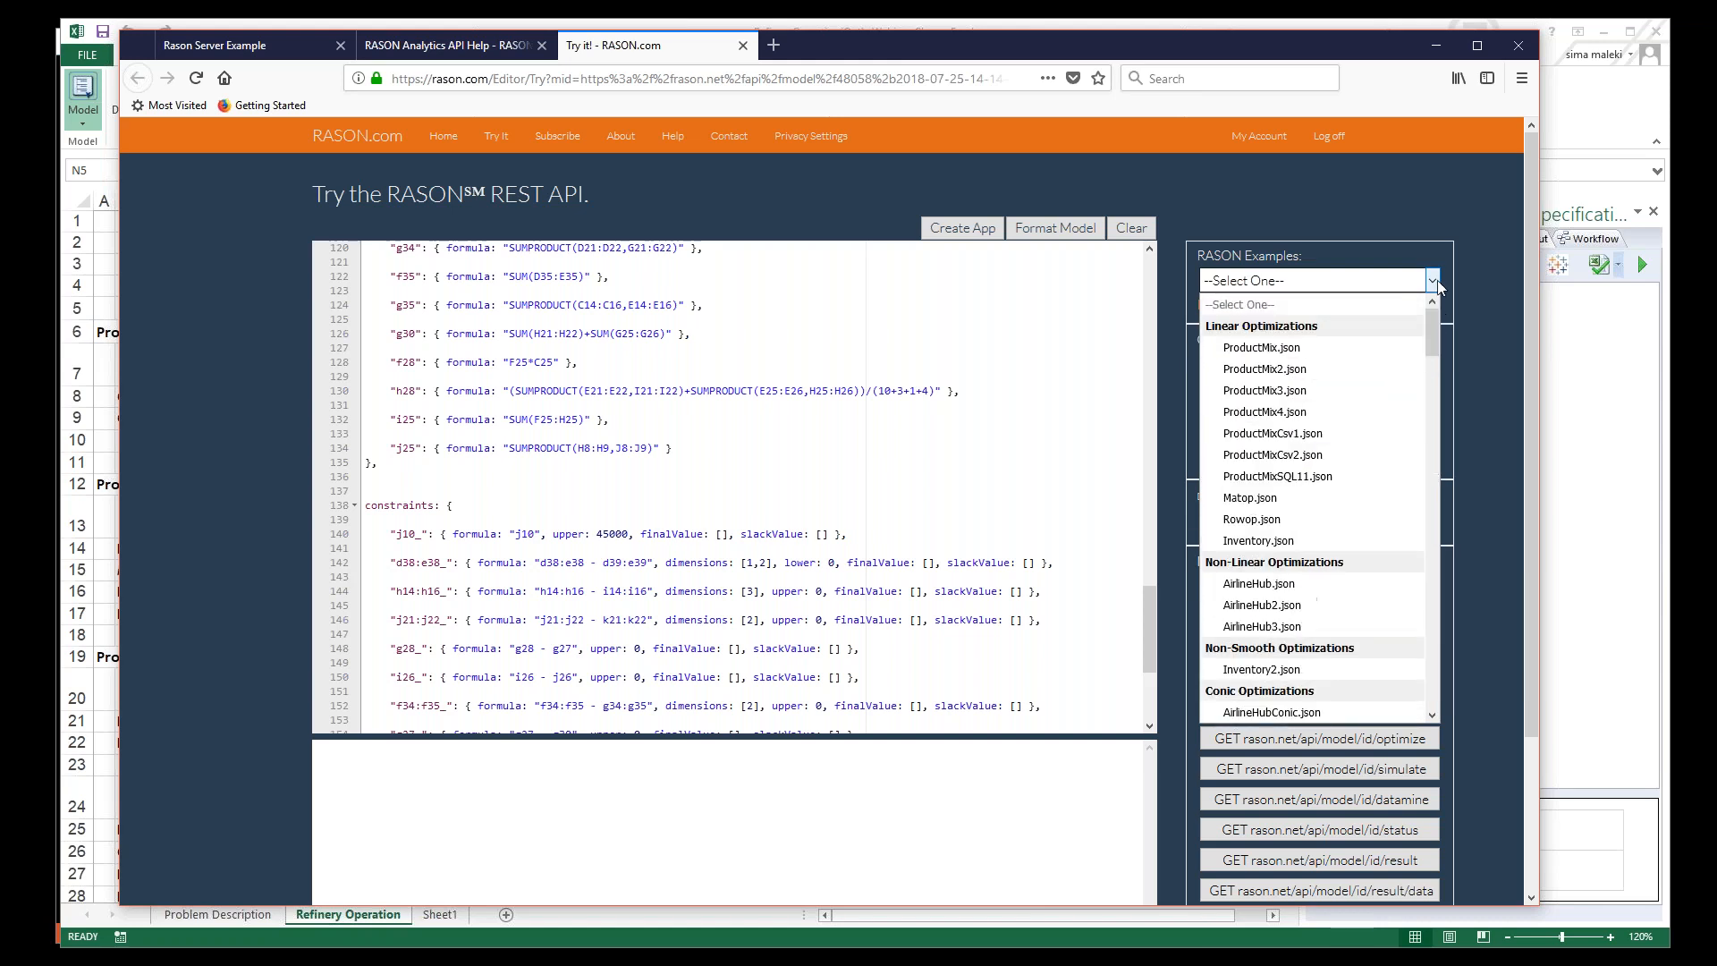
left_click(1386, 198)
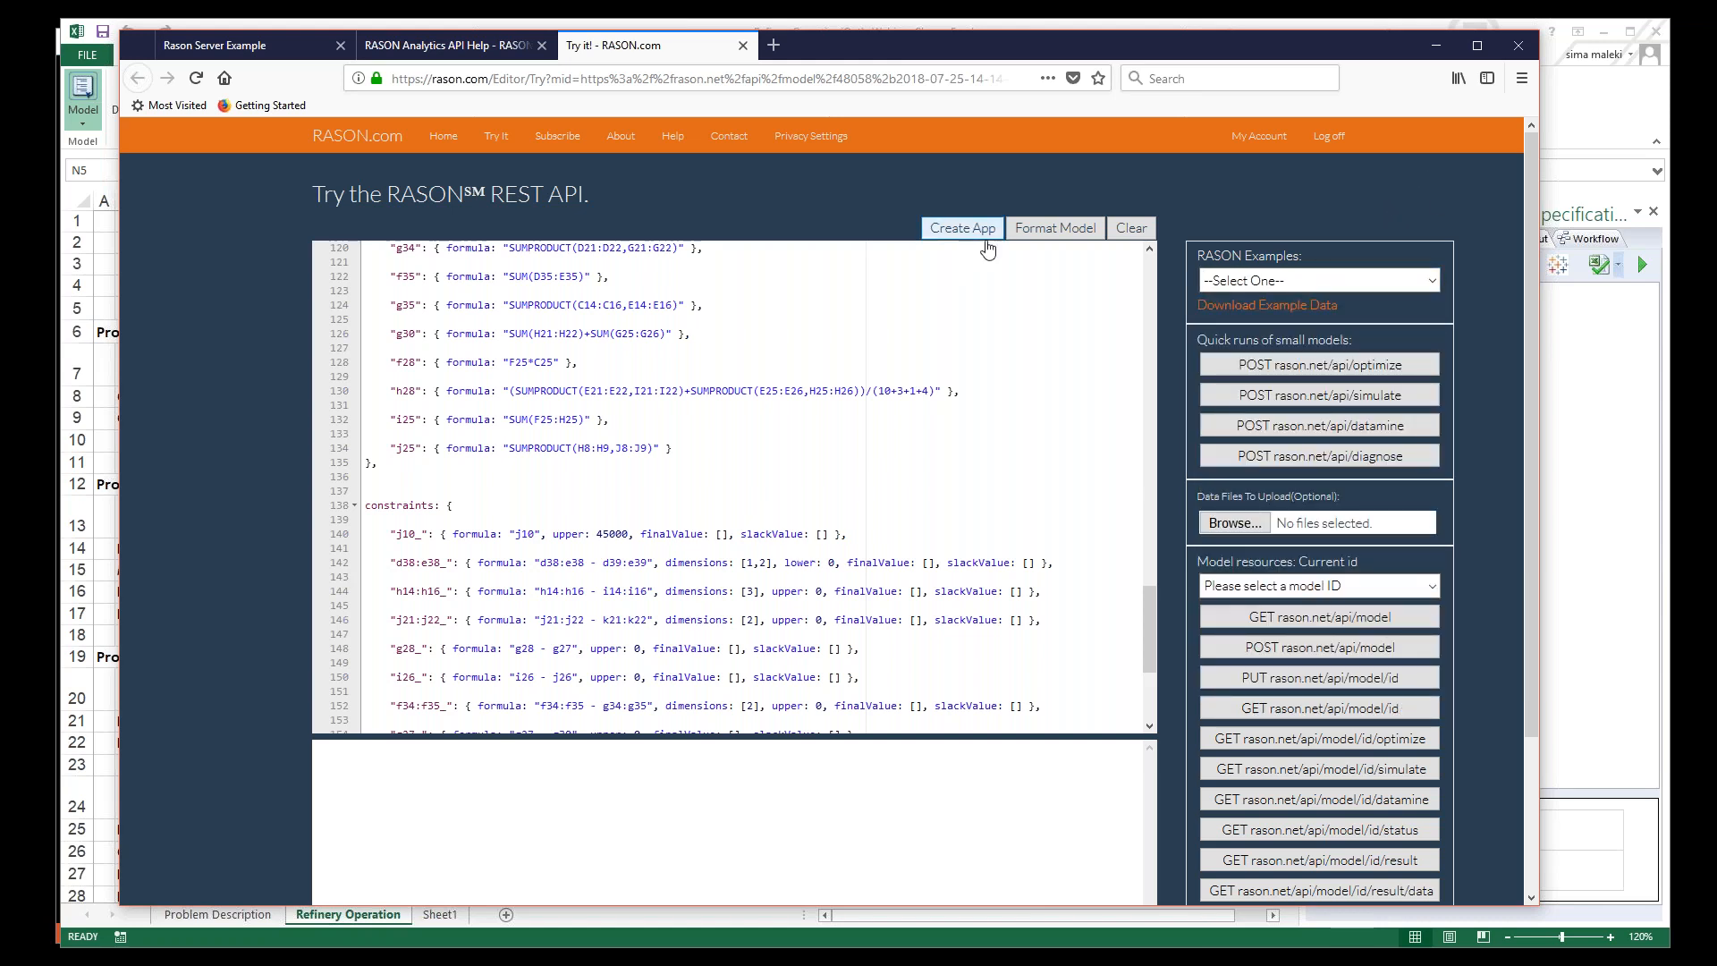
left_click(447, 46)
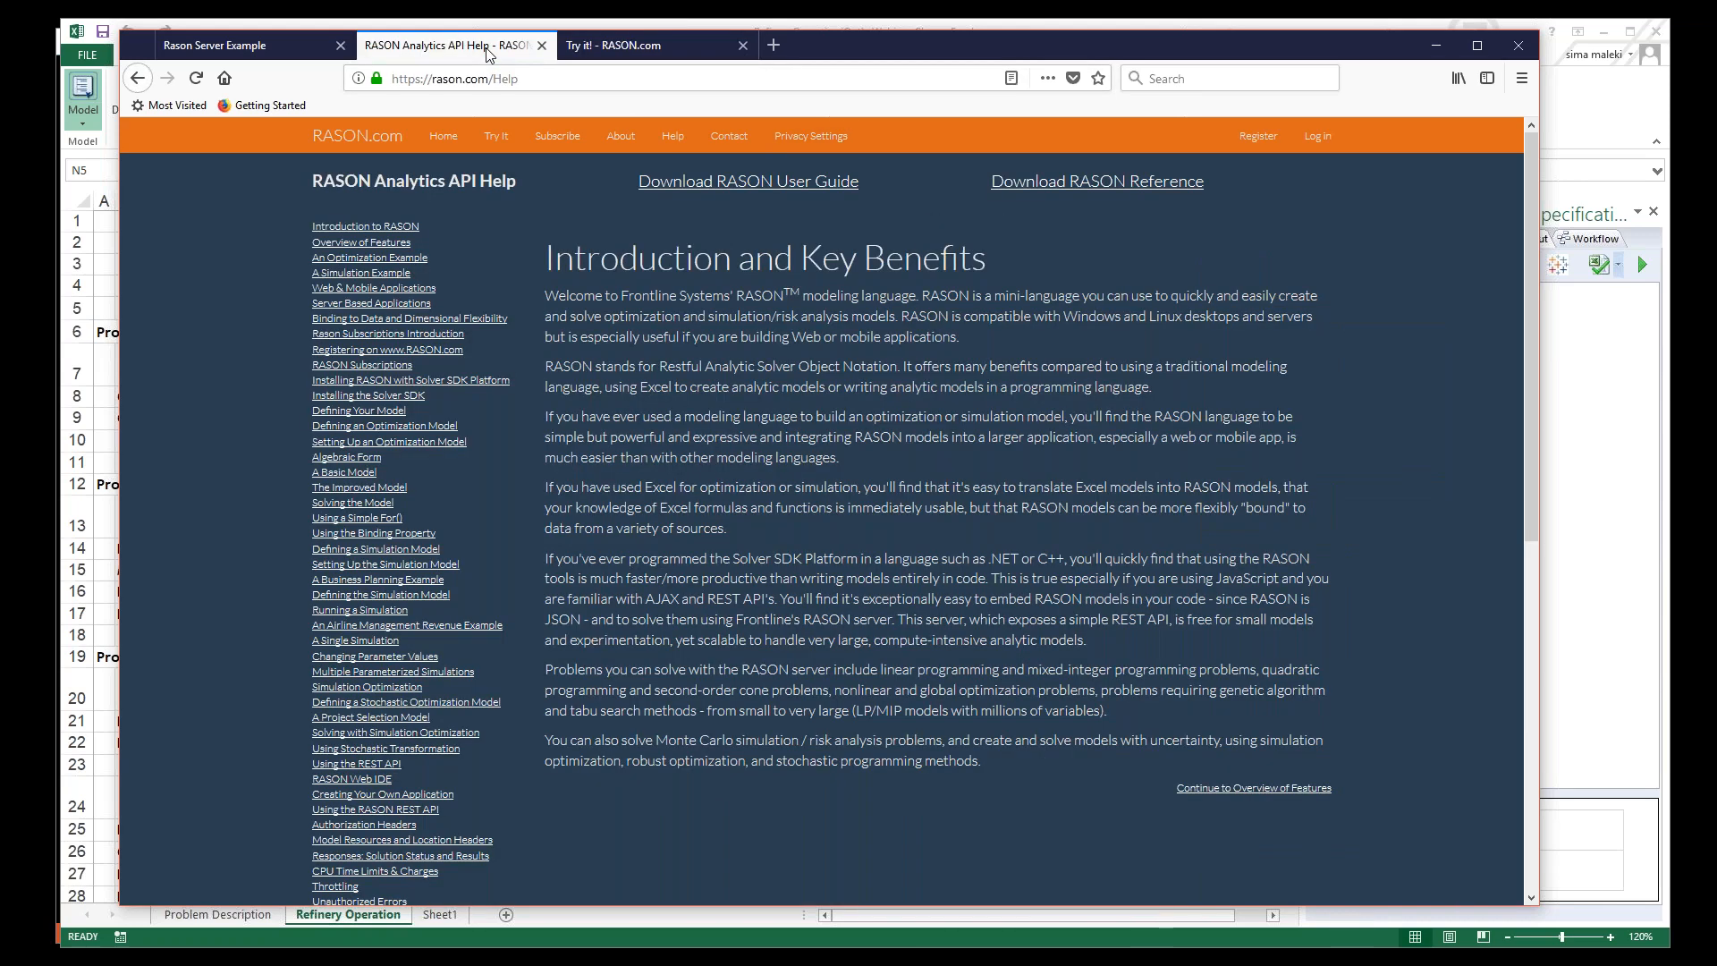
left_click(294, 46)
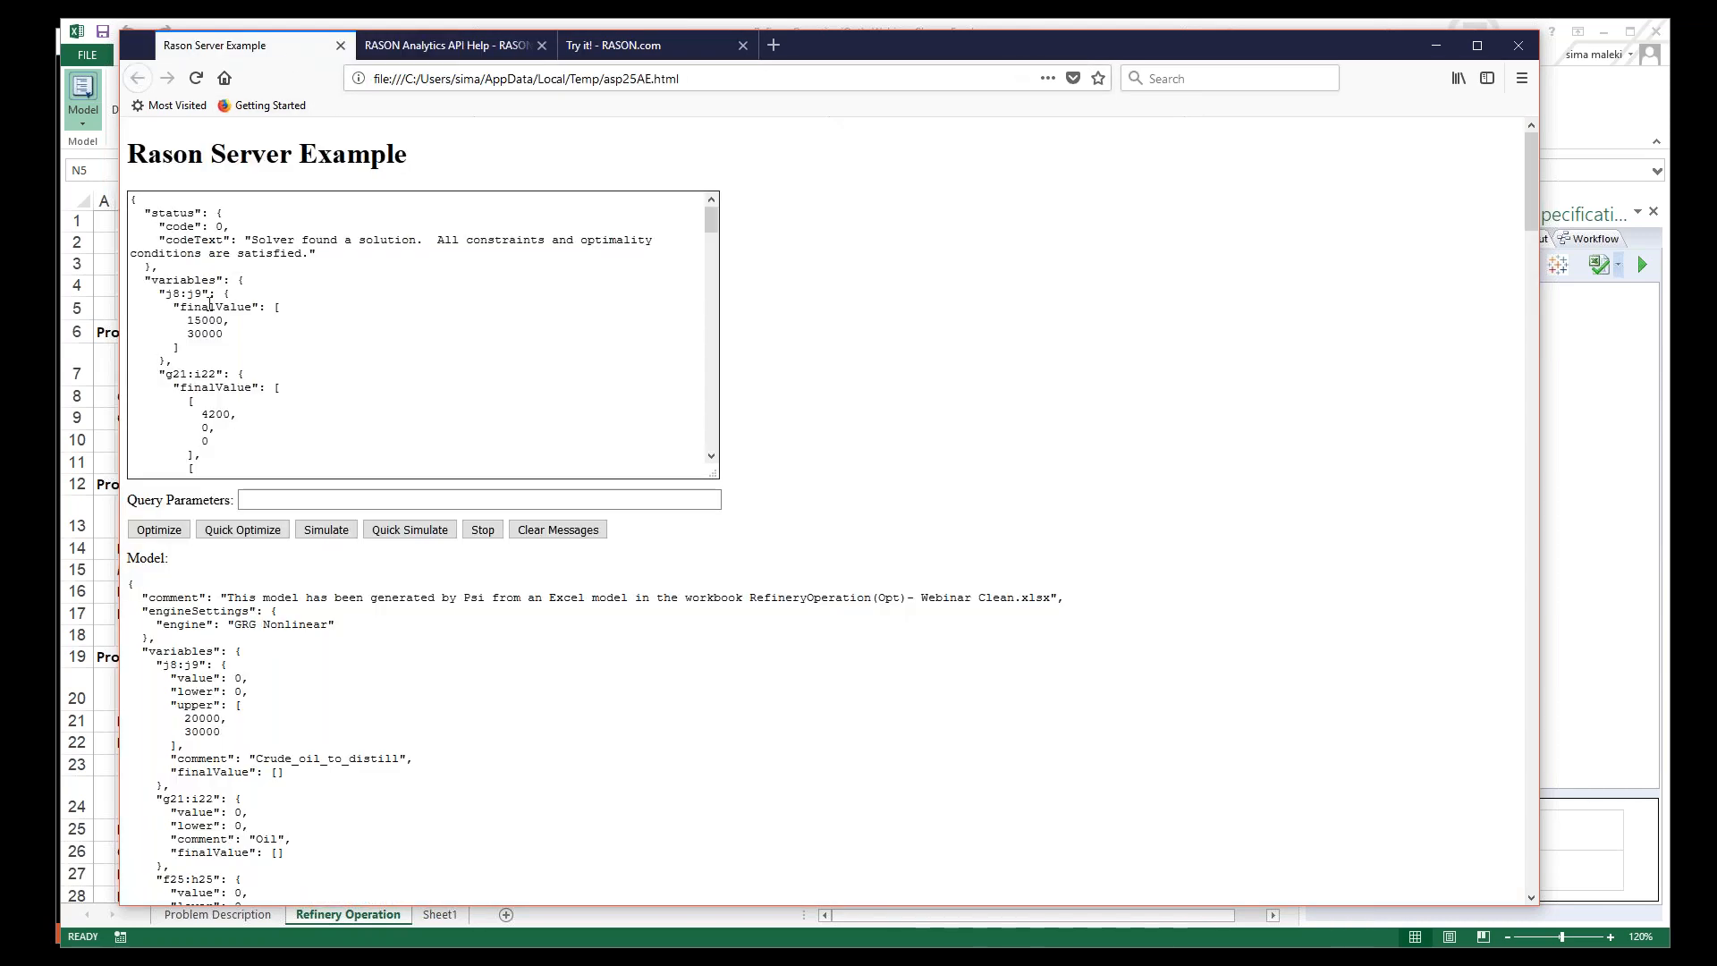
left_click(1442, 47)
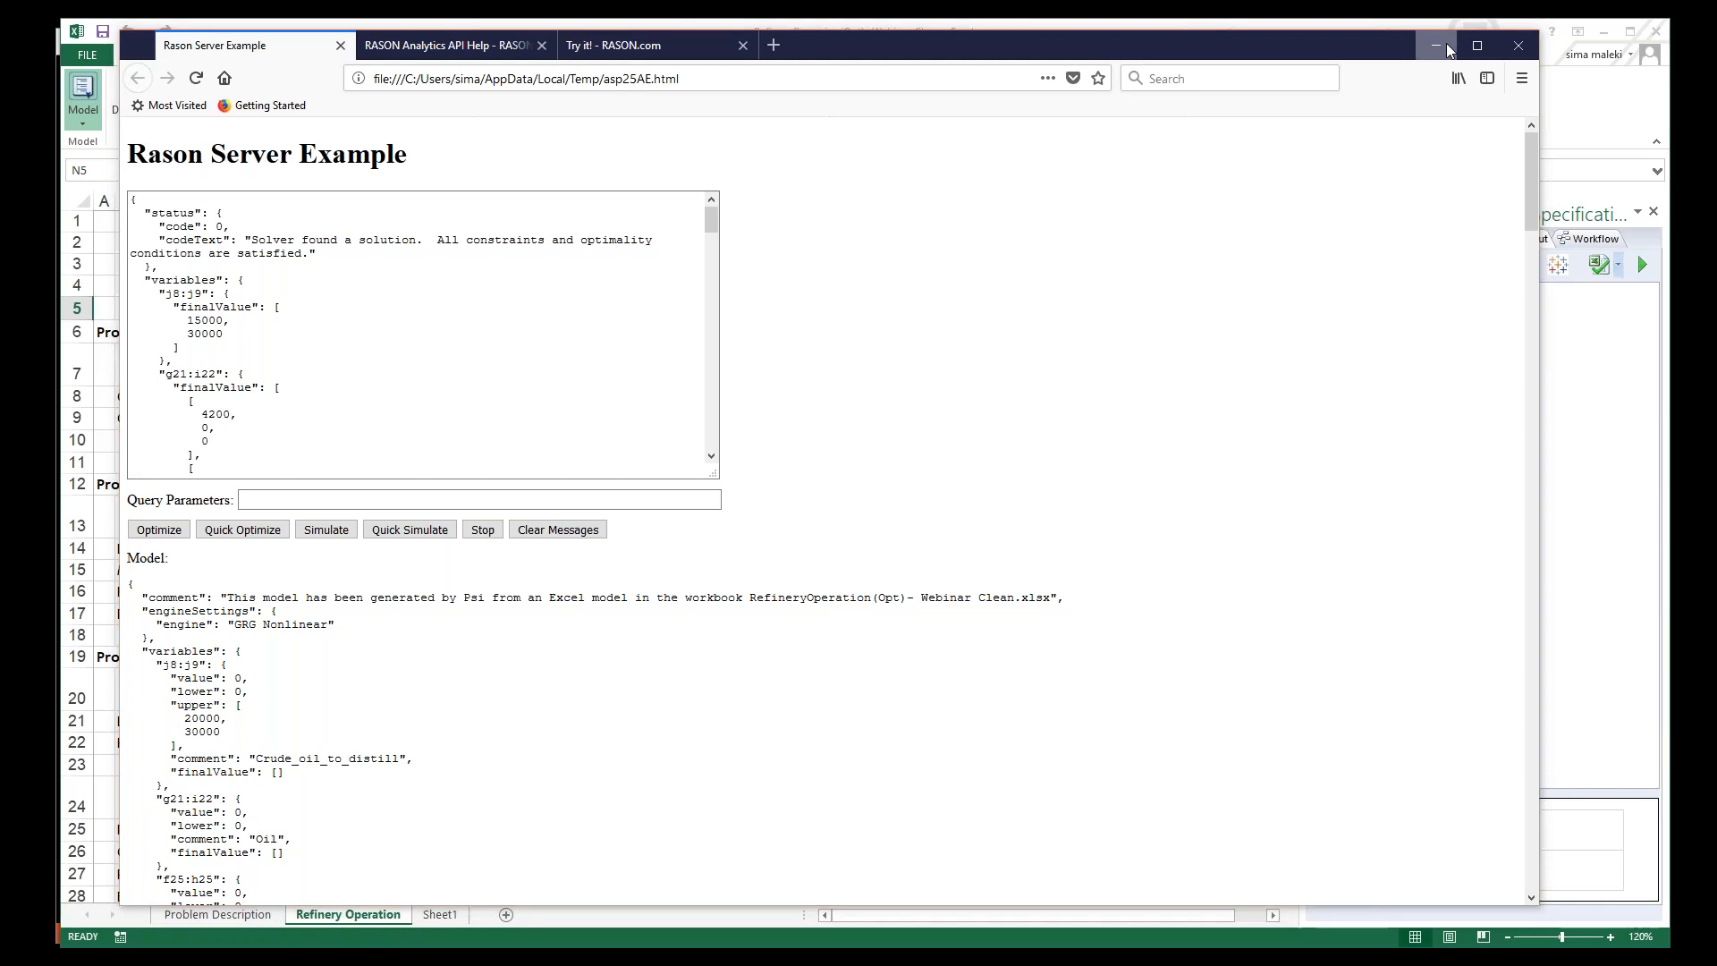
left_click(635, 508)
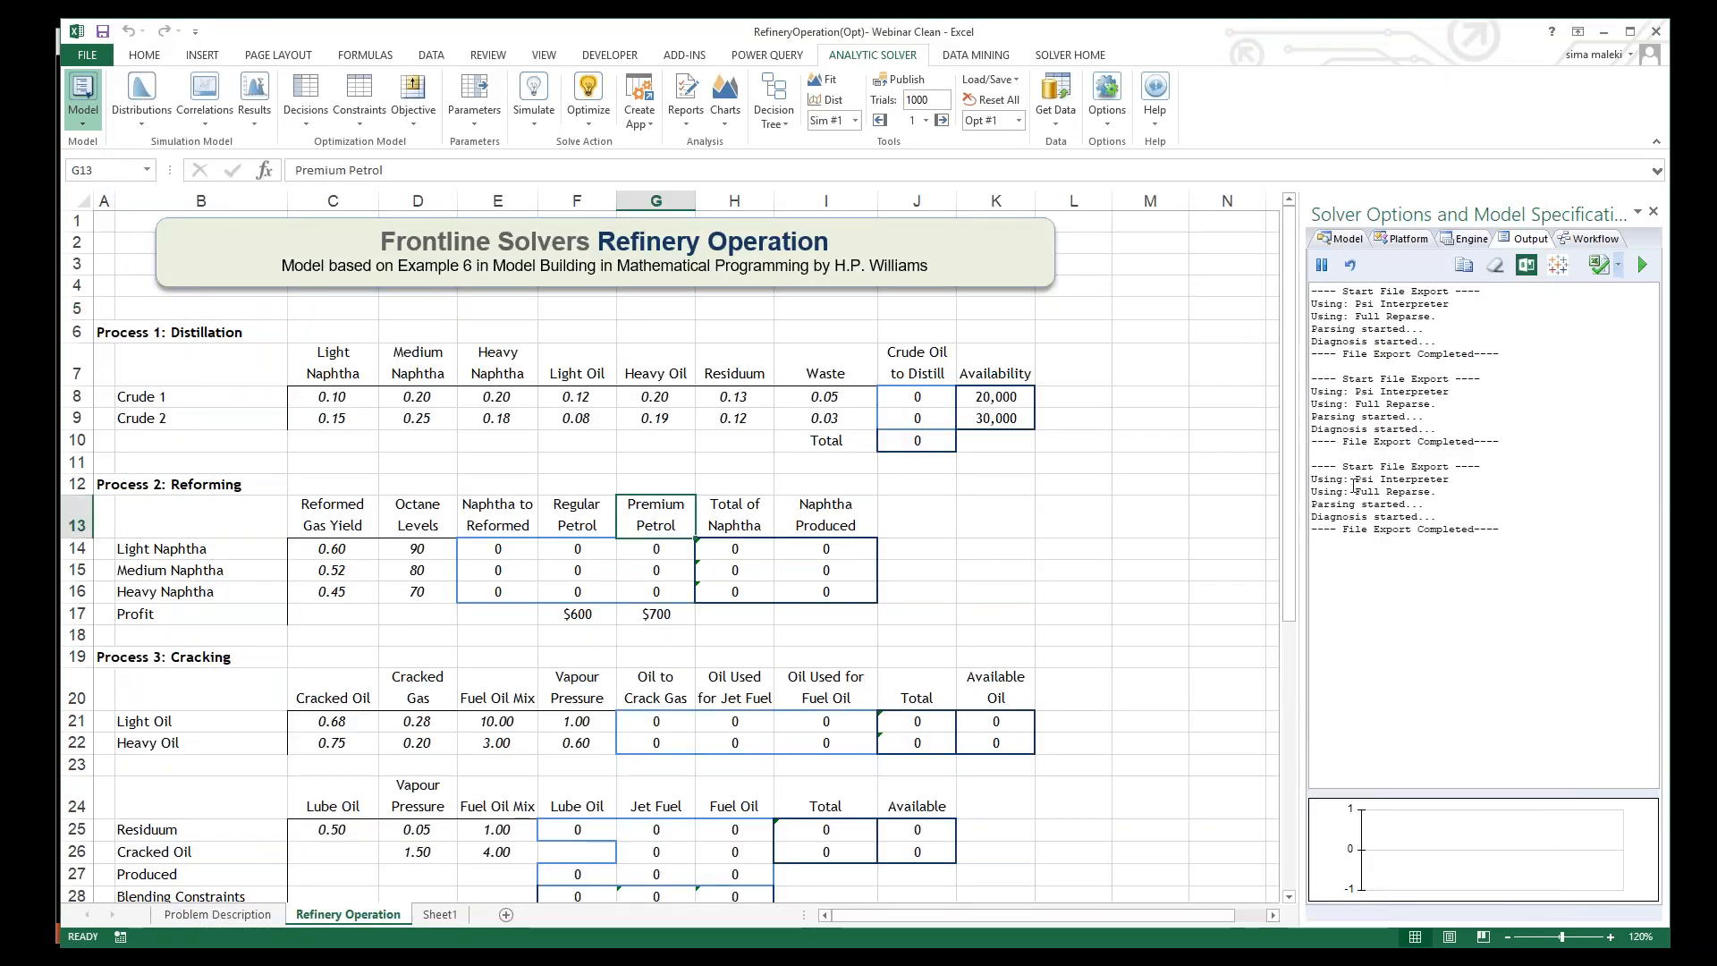
Step: Choose Create App > Power BI visual and cancel the .pbiviz save dialog
left_click_drag(1296, 478, 1243, 478)
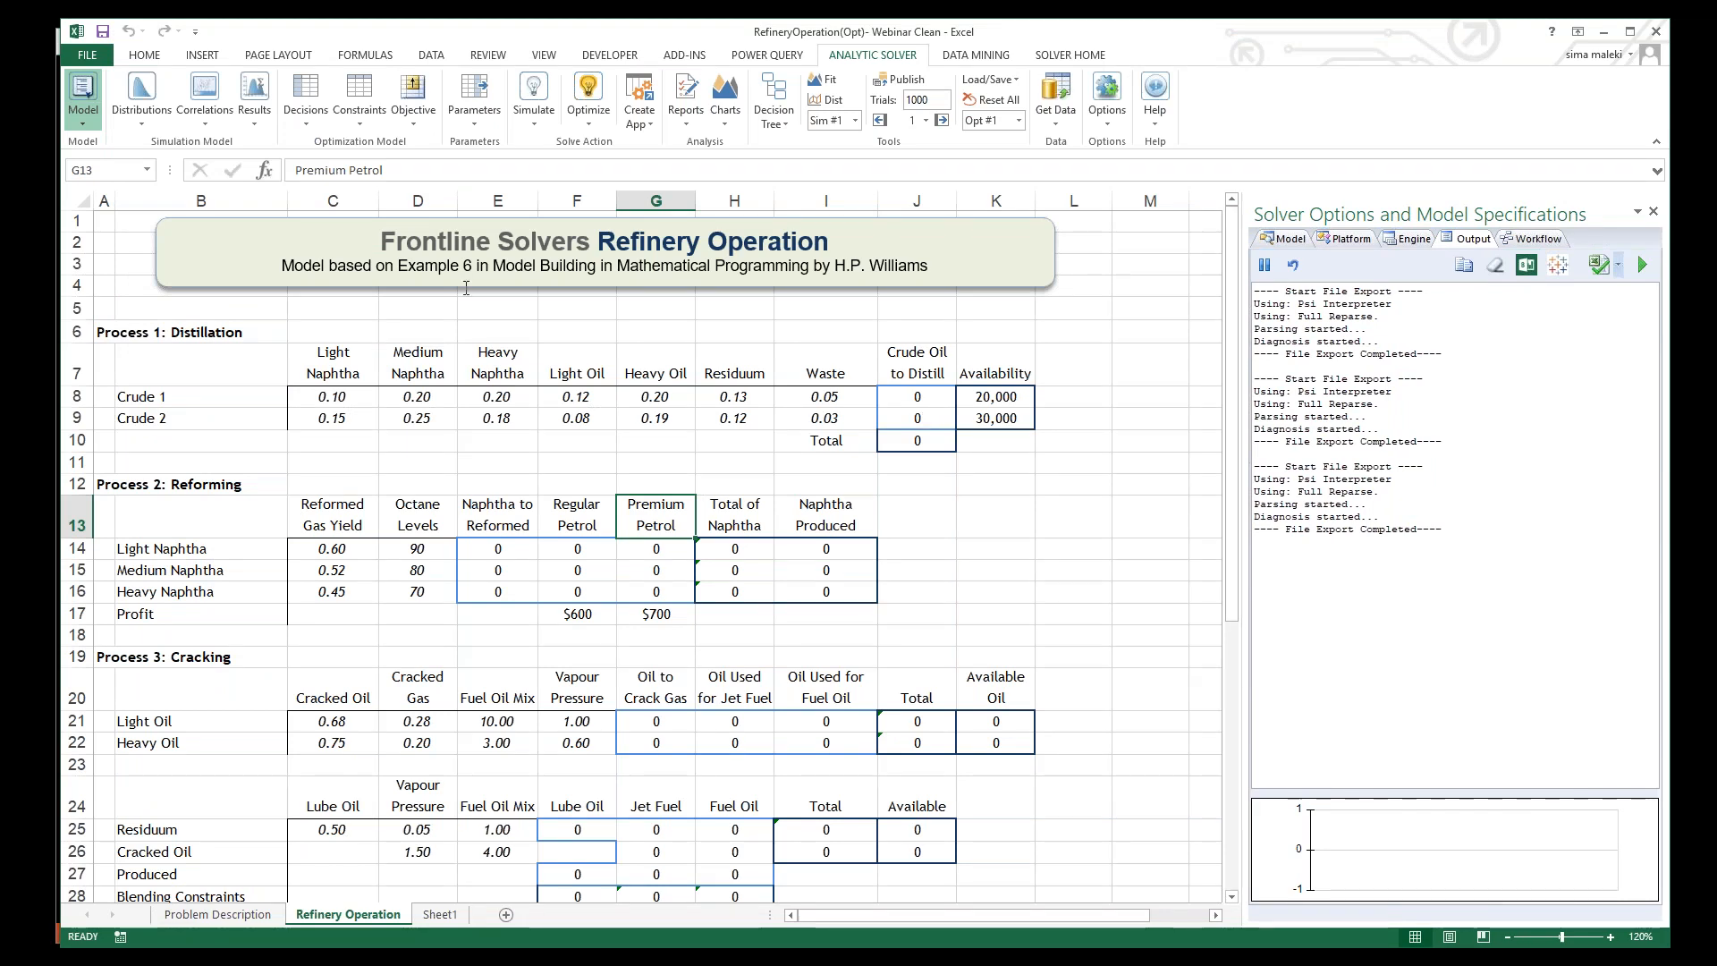
left_click(640, 125)
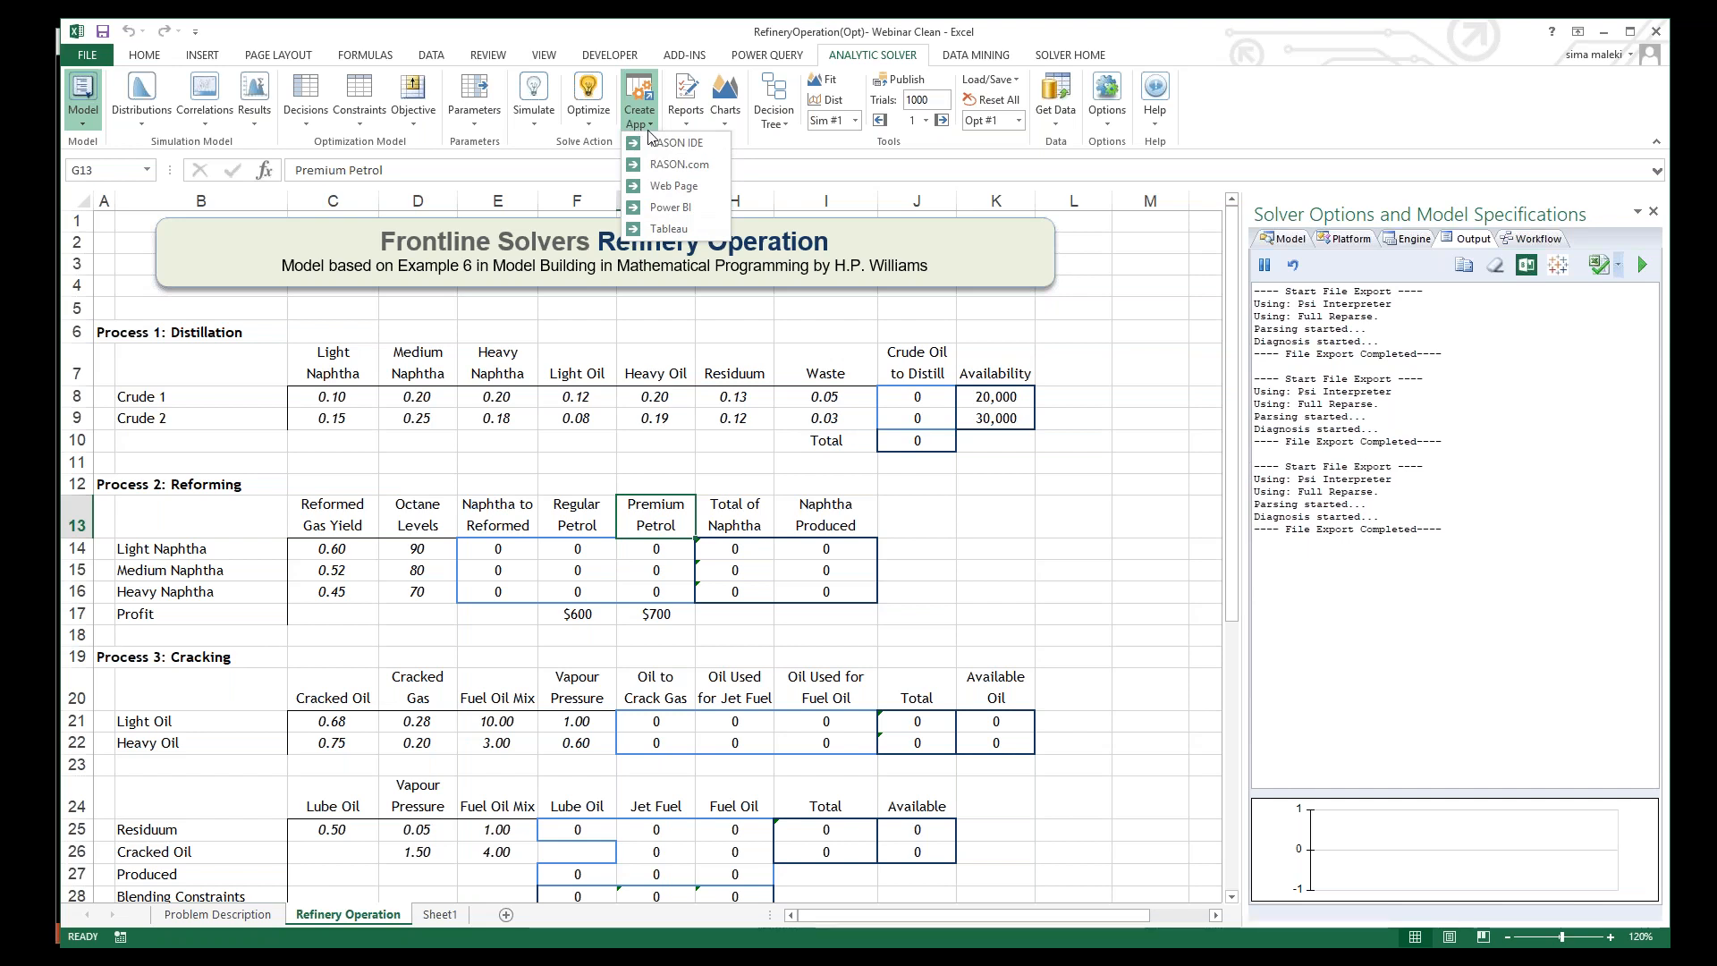
left_click(989, 379)
left_click(641, 116)
left_click(661, 212)
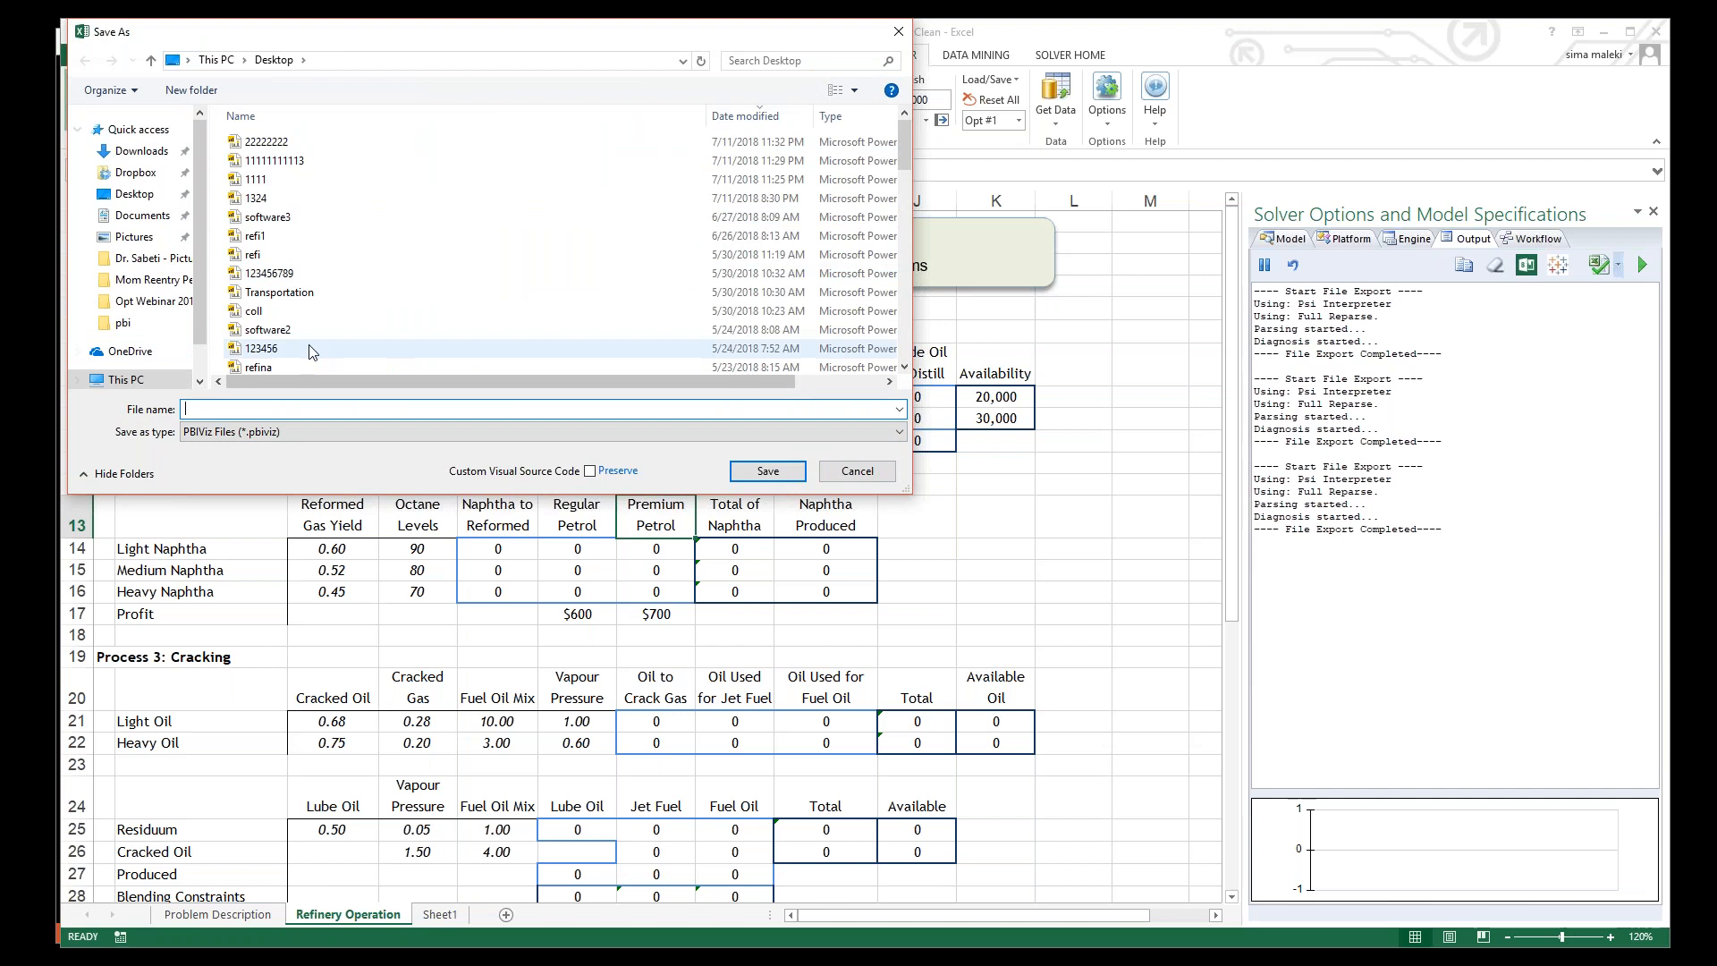
left_click(859, 477)
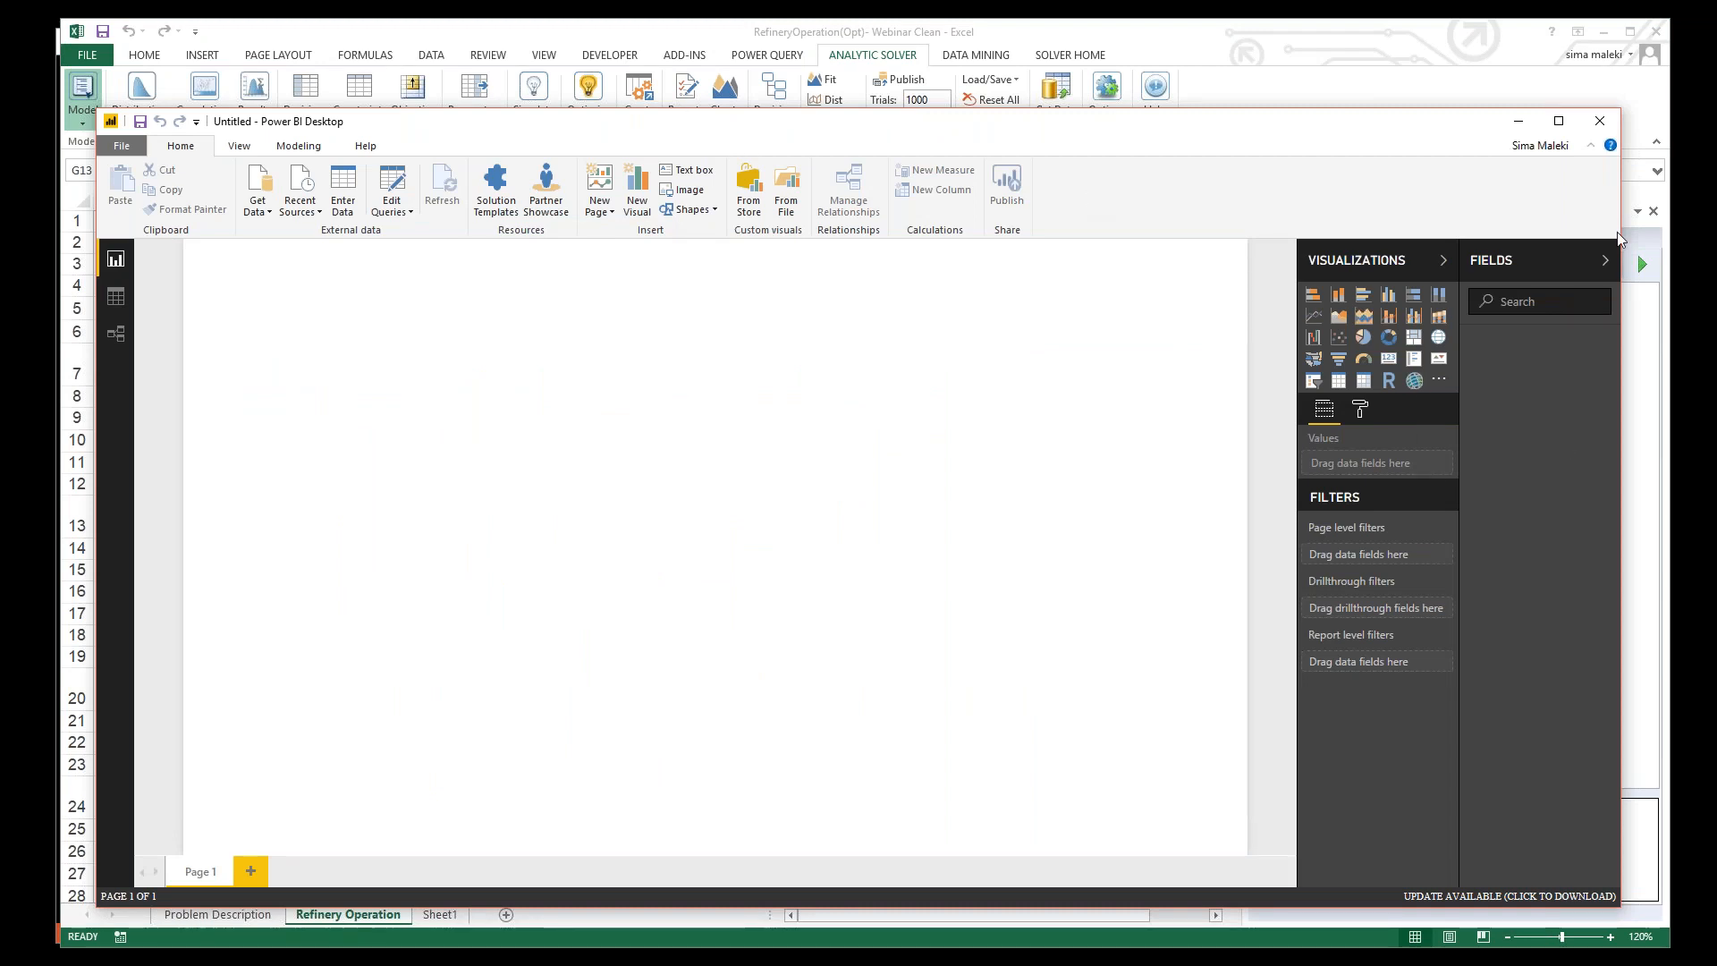
Step: Import the refi1 custom visual from file into Power BI's Visualizations pane
left_click(1697, 254)
left_click(1591, 300)
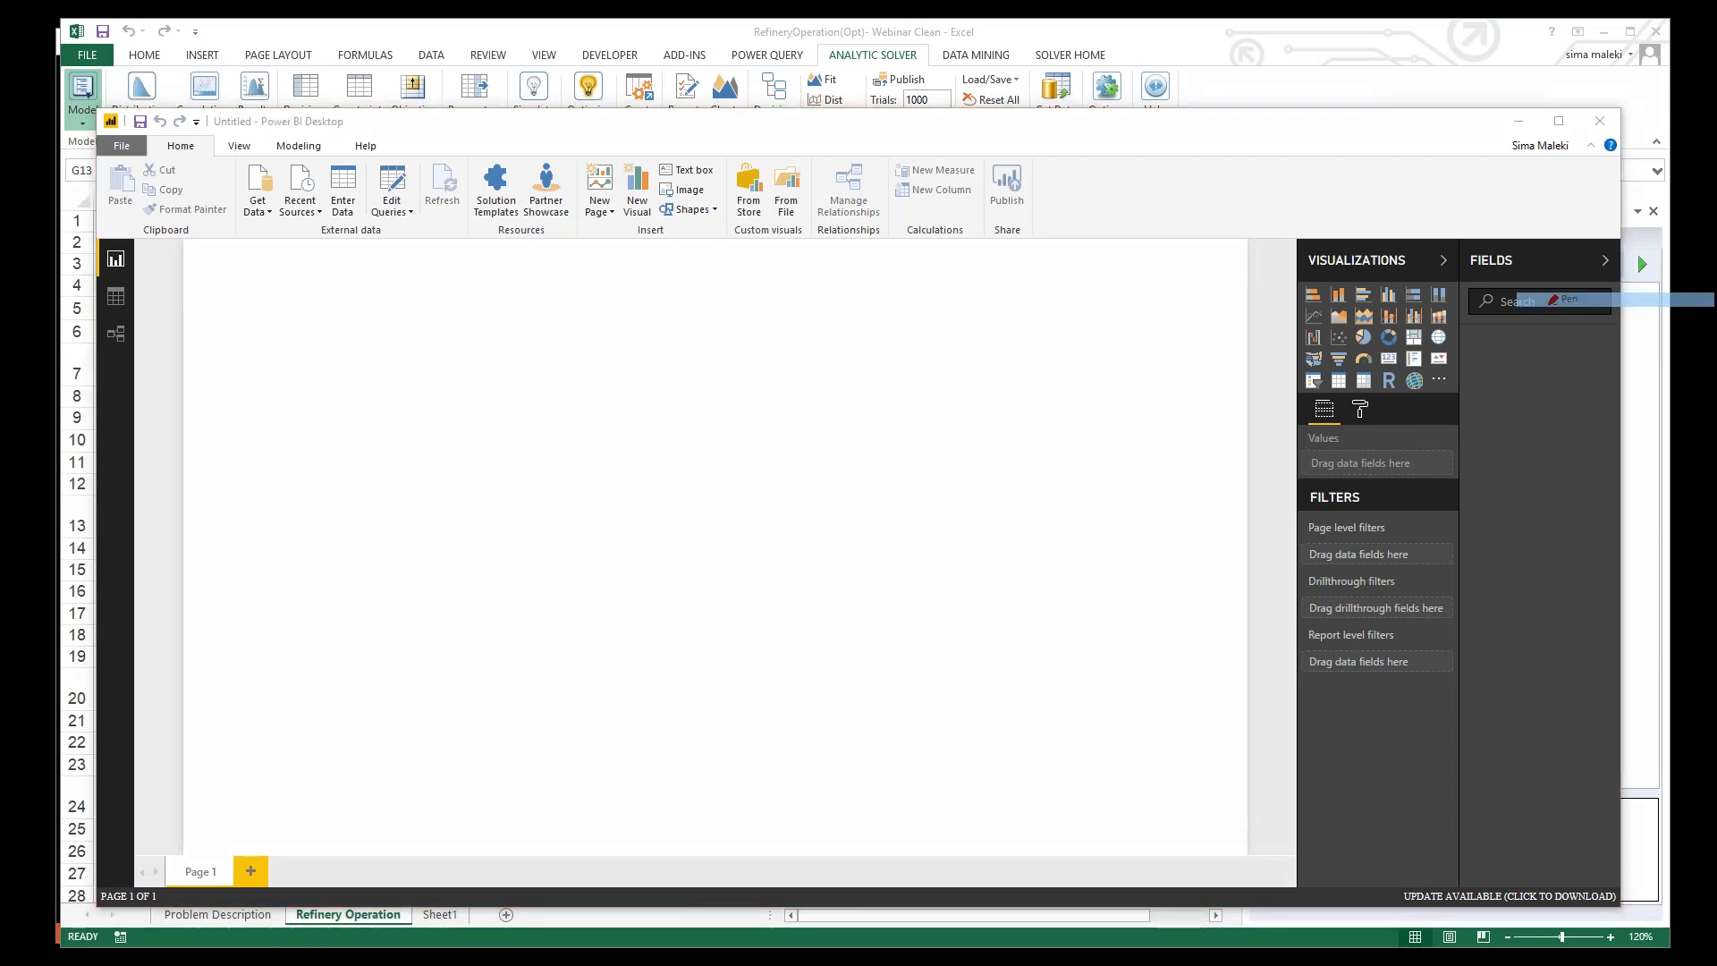
left_click_drag(1474, 411, 1433, 364)
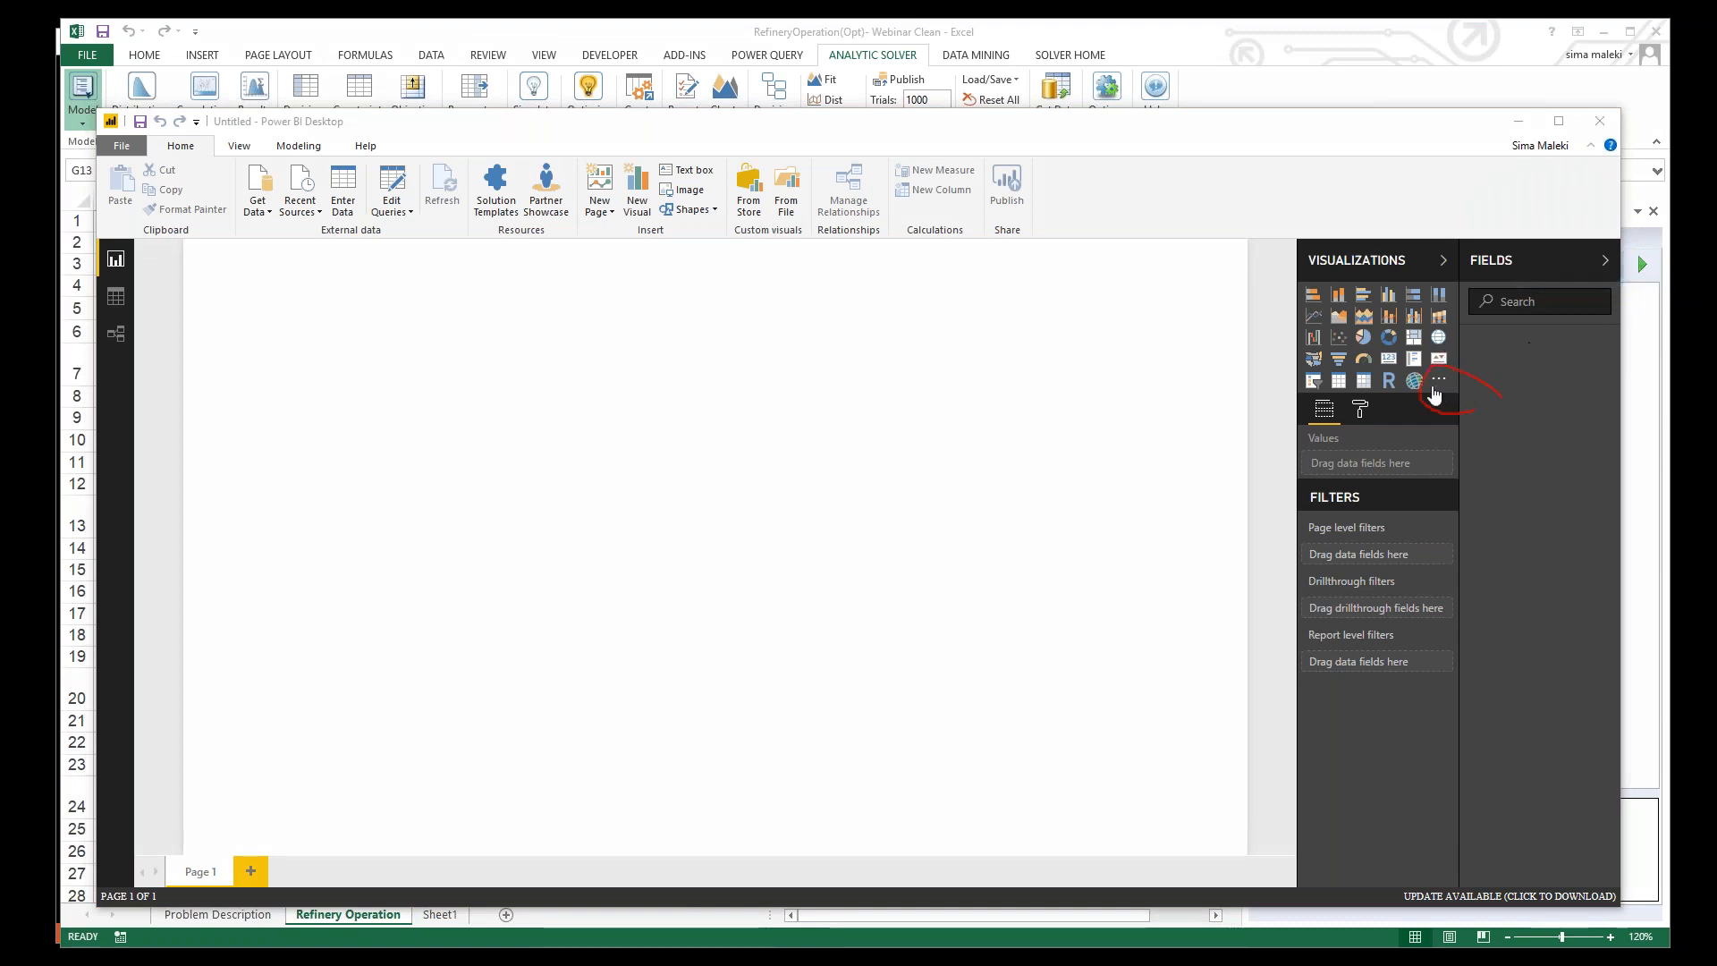
left_click(1440, 381)
left_click(1491, 401)
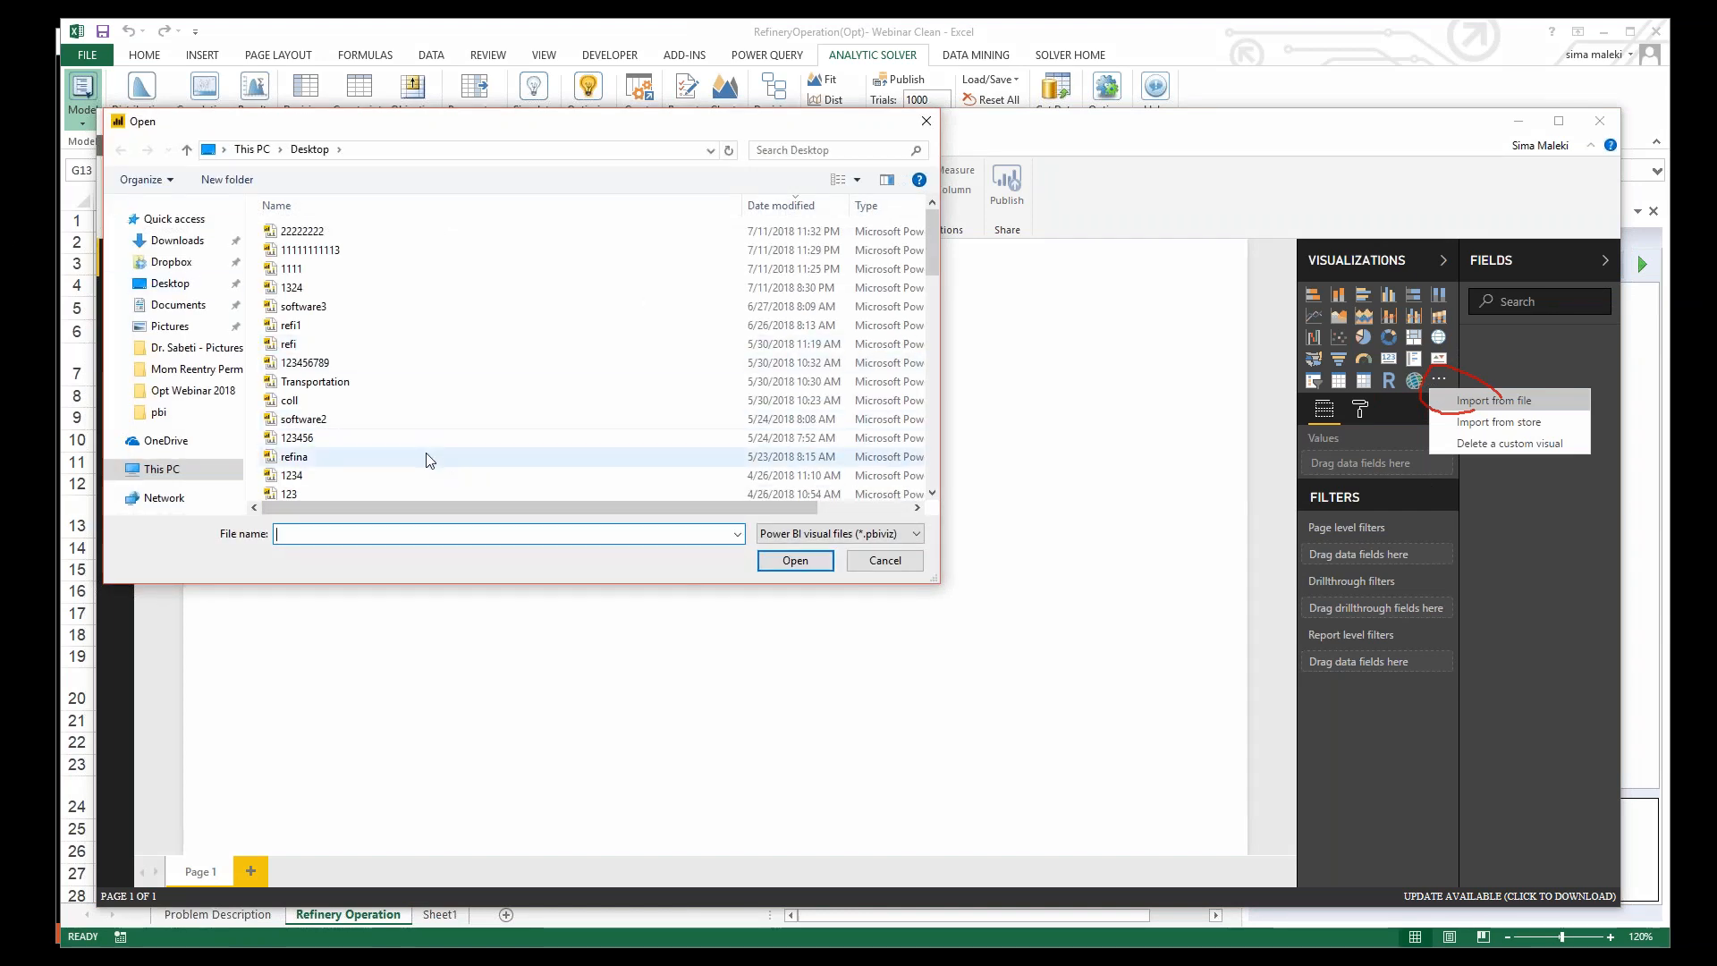
double_click(356, 329)
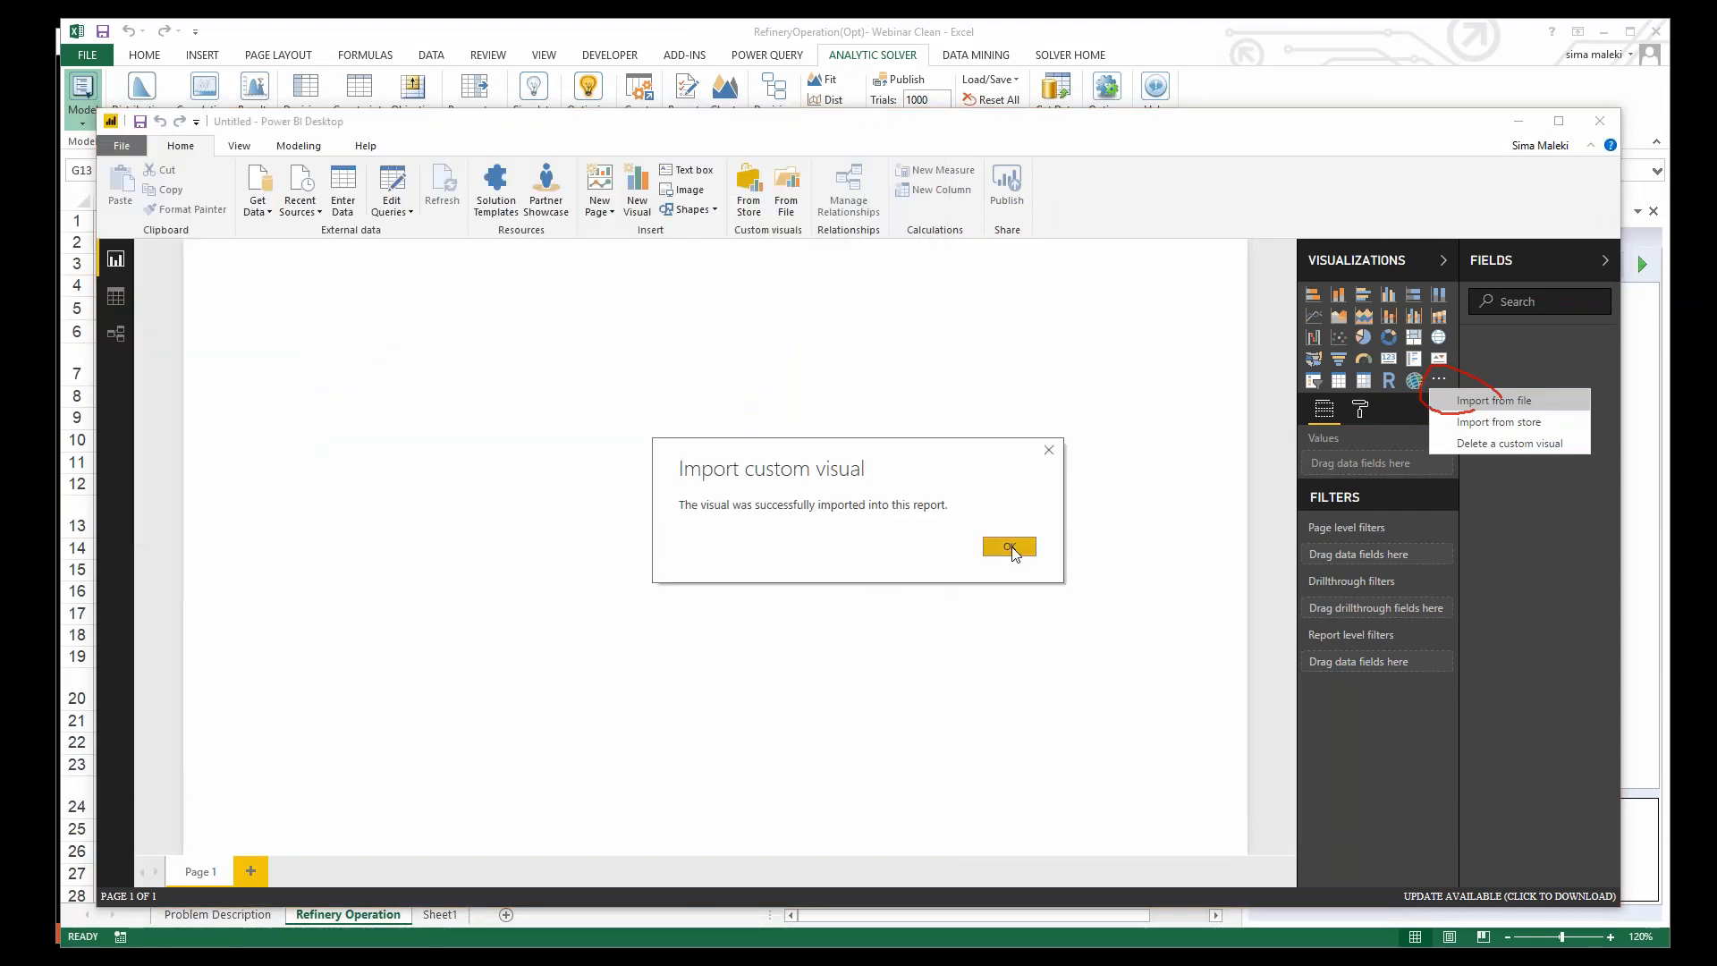
left_click(1008, 545)
Step: Add the solver visual to the report, enlarge it to show all charts, then return to Excel
left_click(1438, 381)
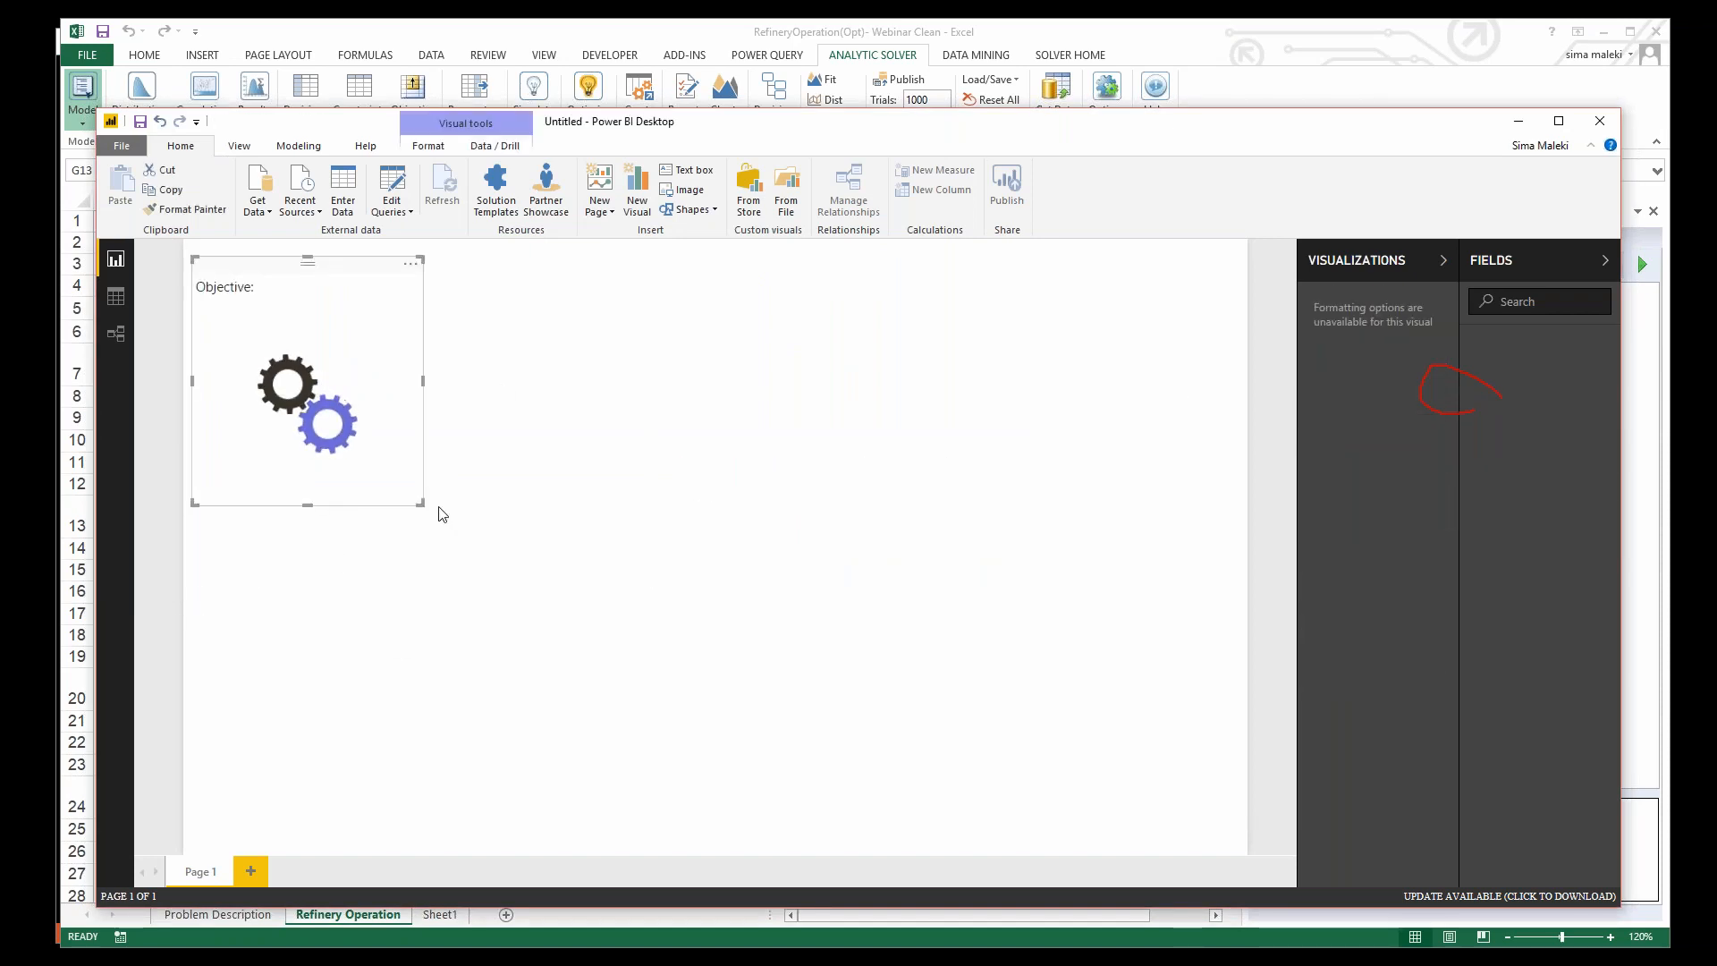
left_click_drag(420, 502, 1040, 812)
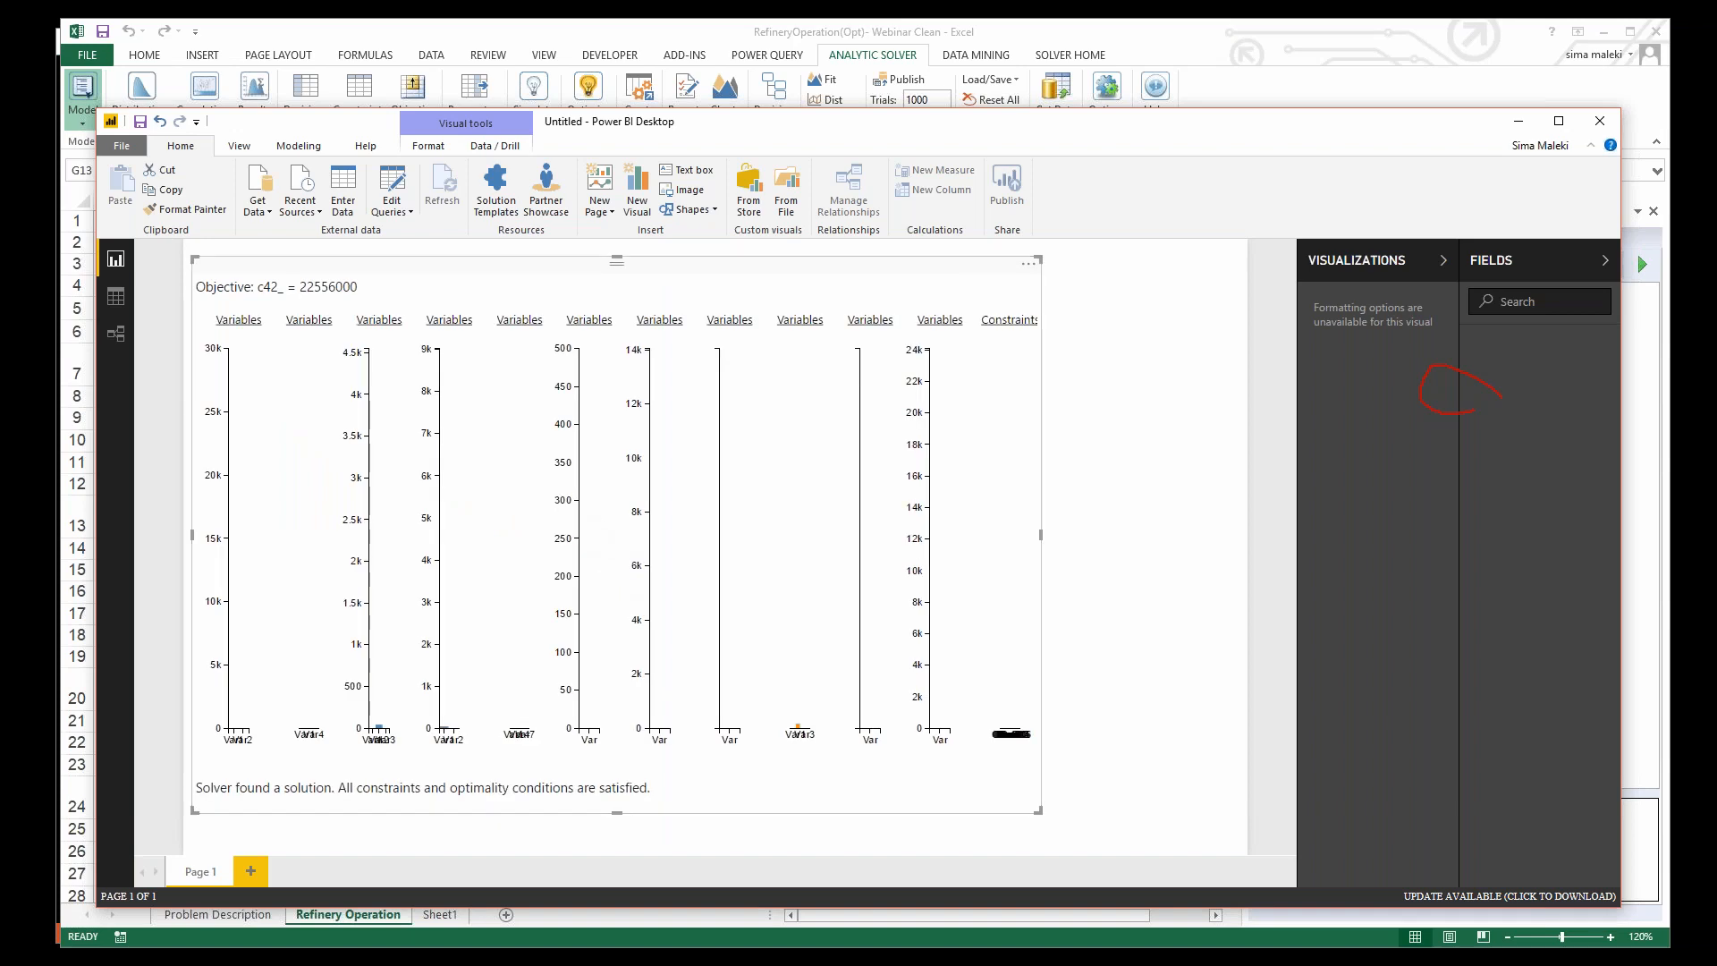
left_click_drag(1059, 261, 1232, 276)
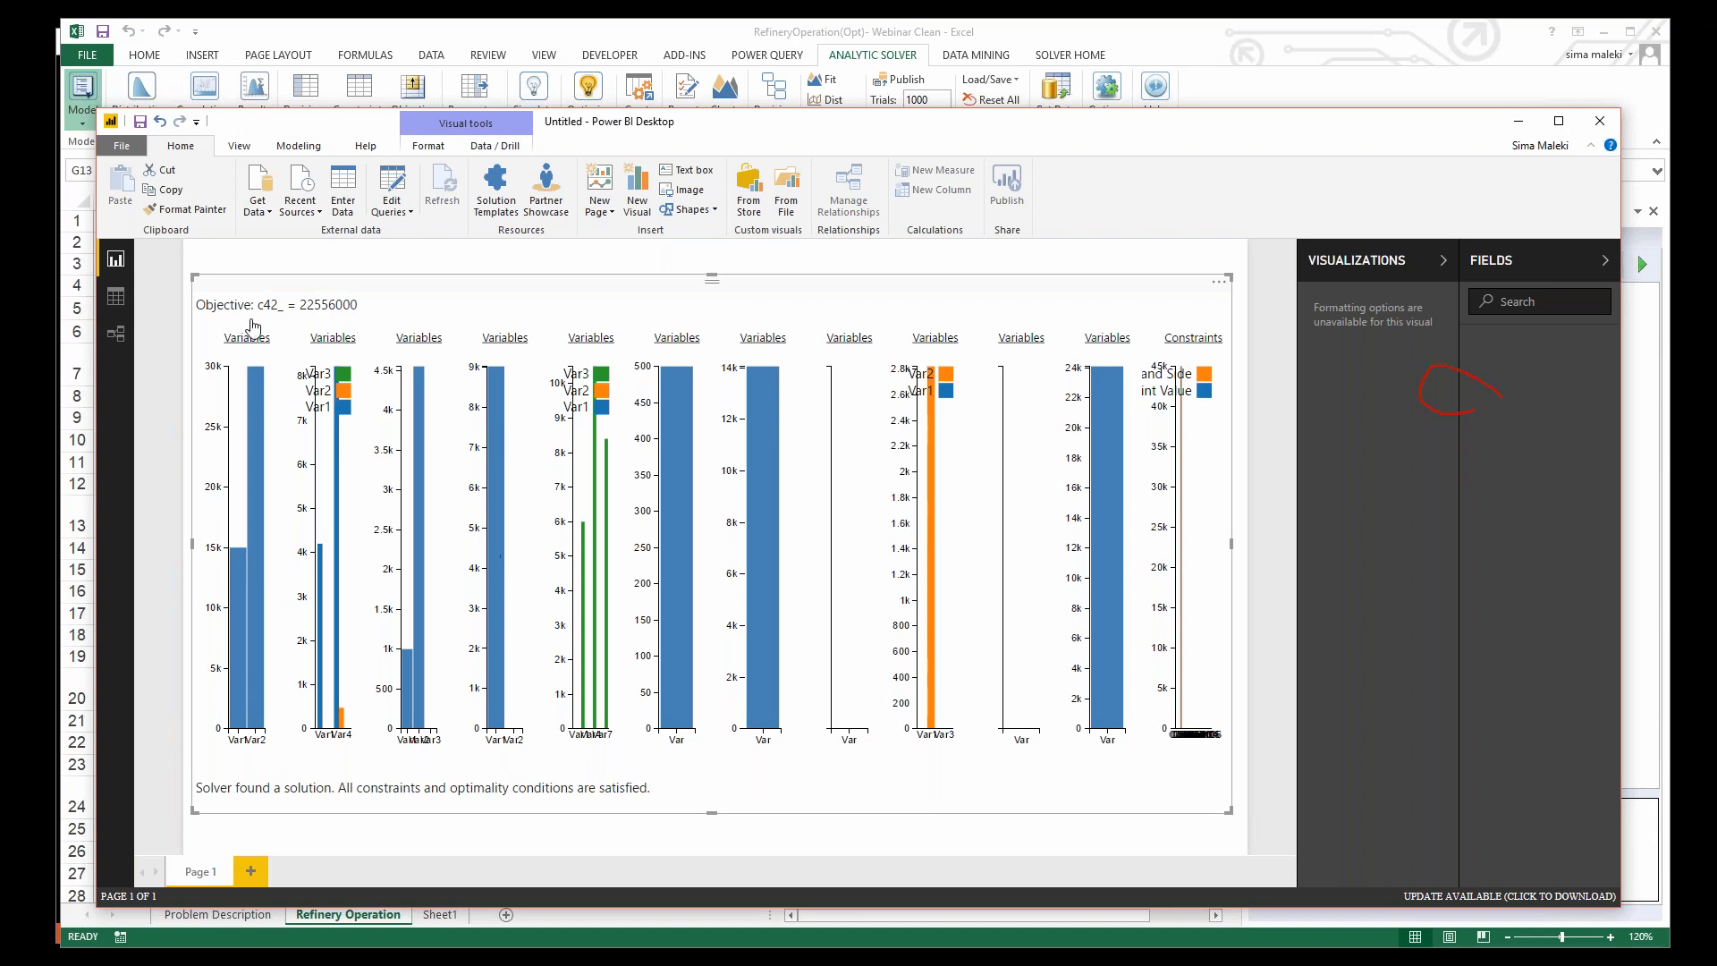
left_click(1517, 127)
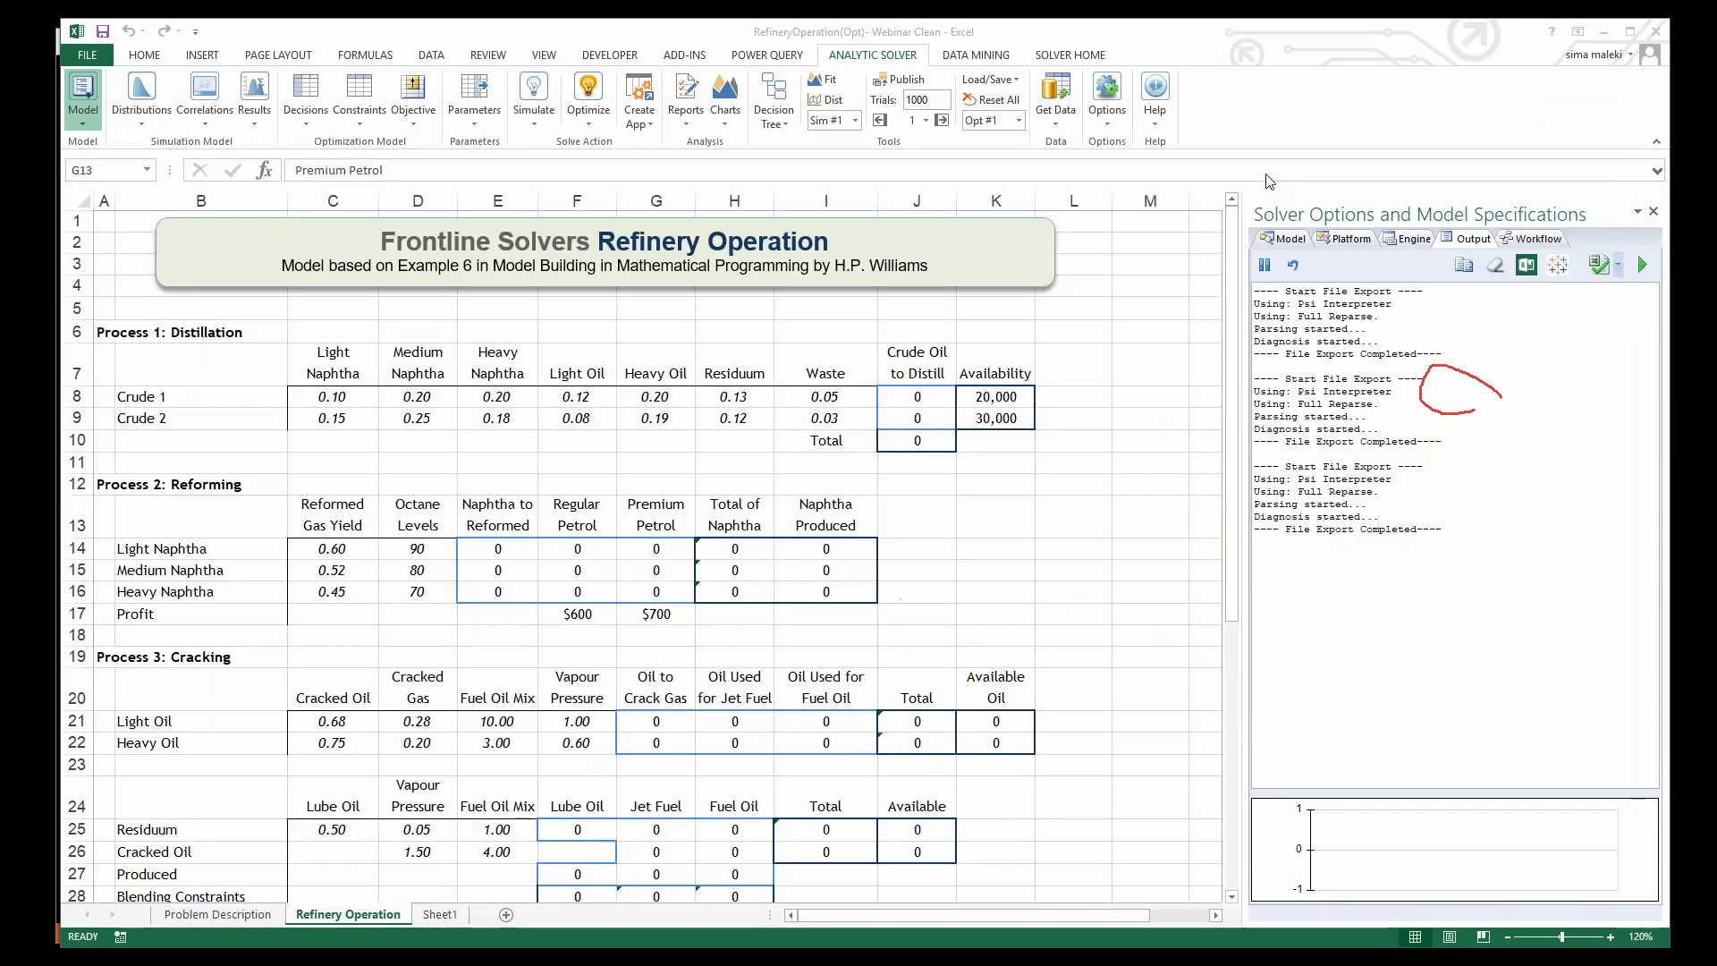
left_click(995, 635)
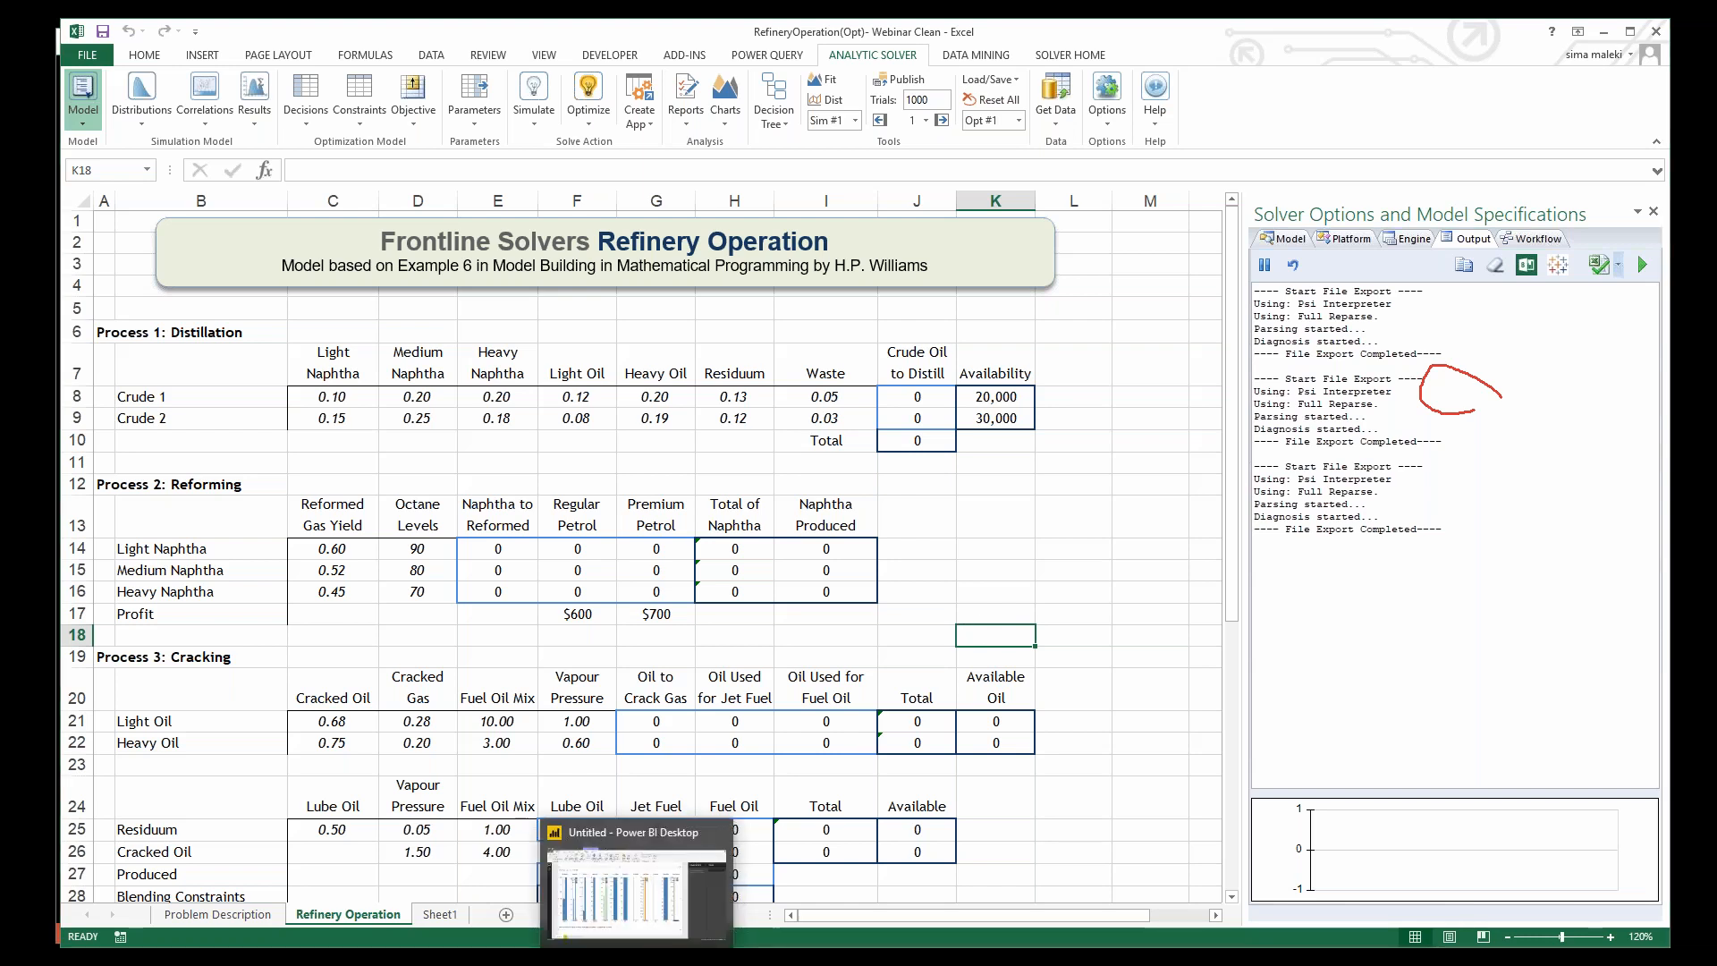
left_click(636, 960)
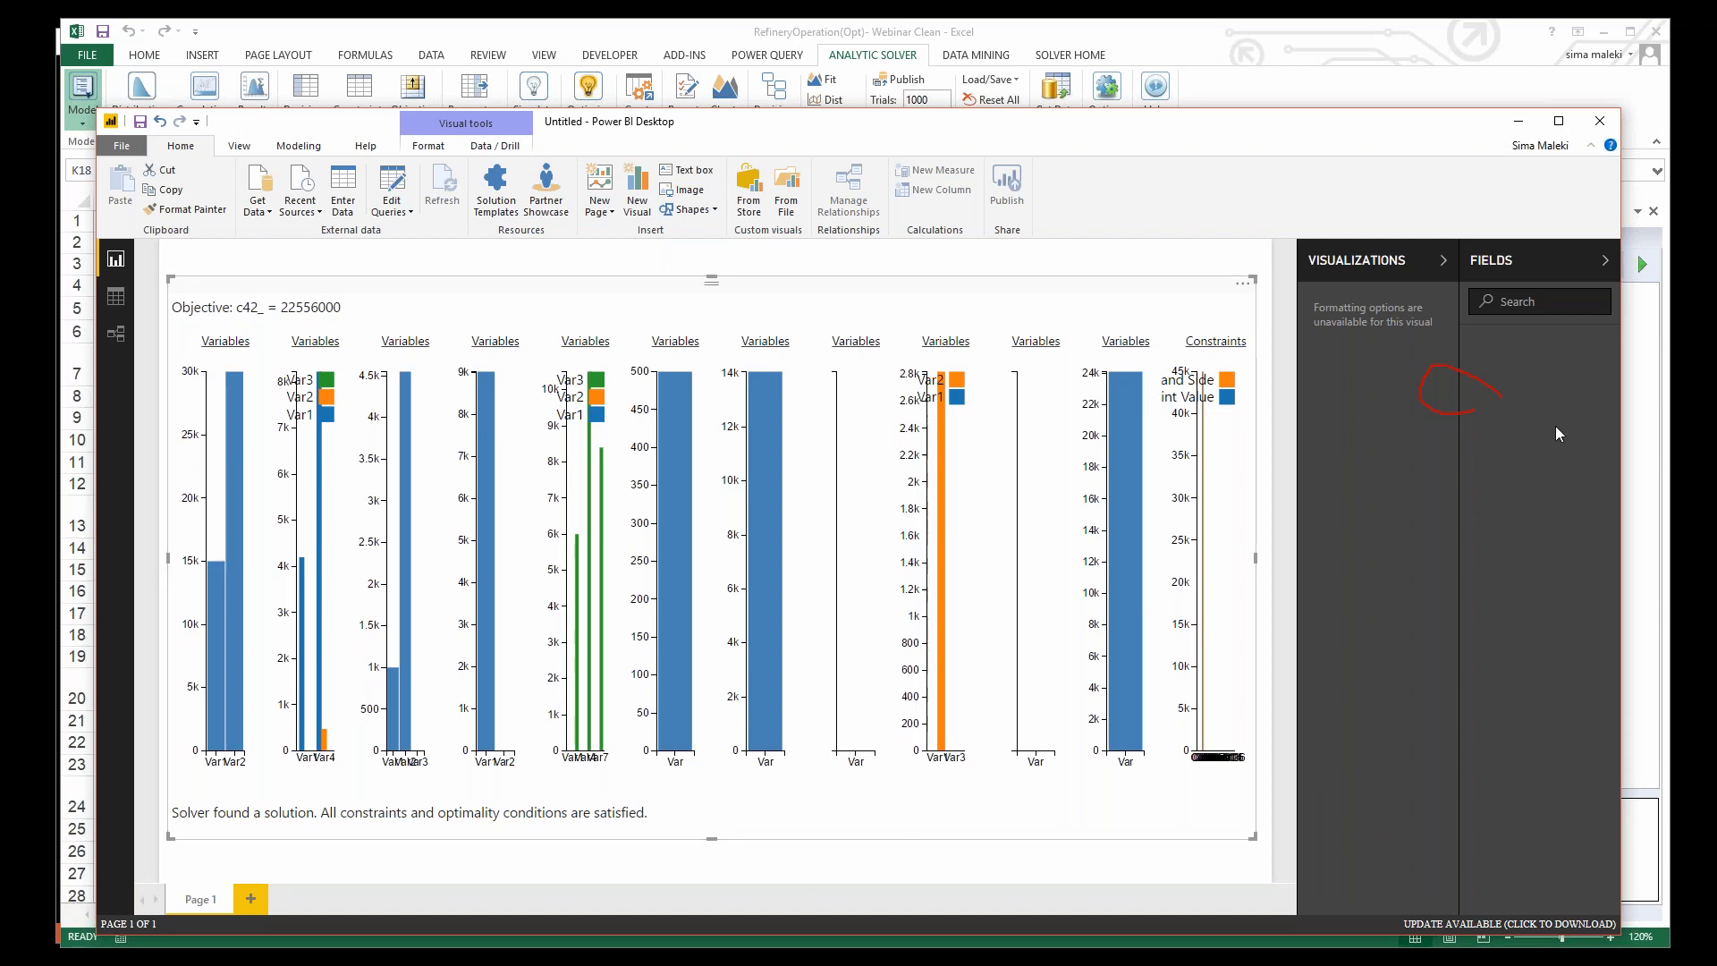
left_click_drag(1525, 107, 1526, 124)
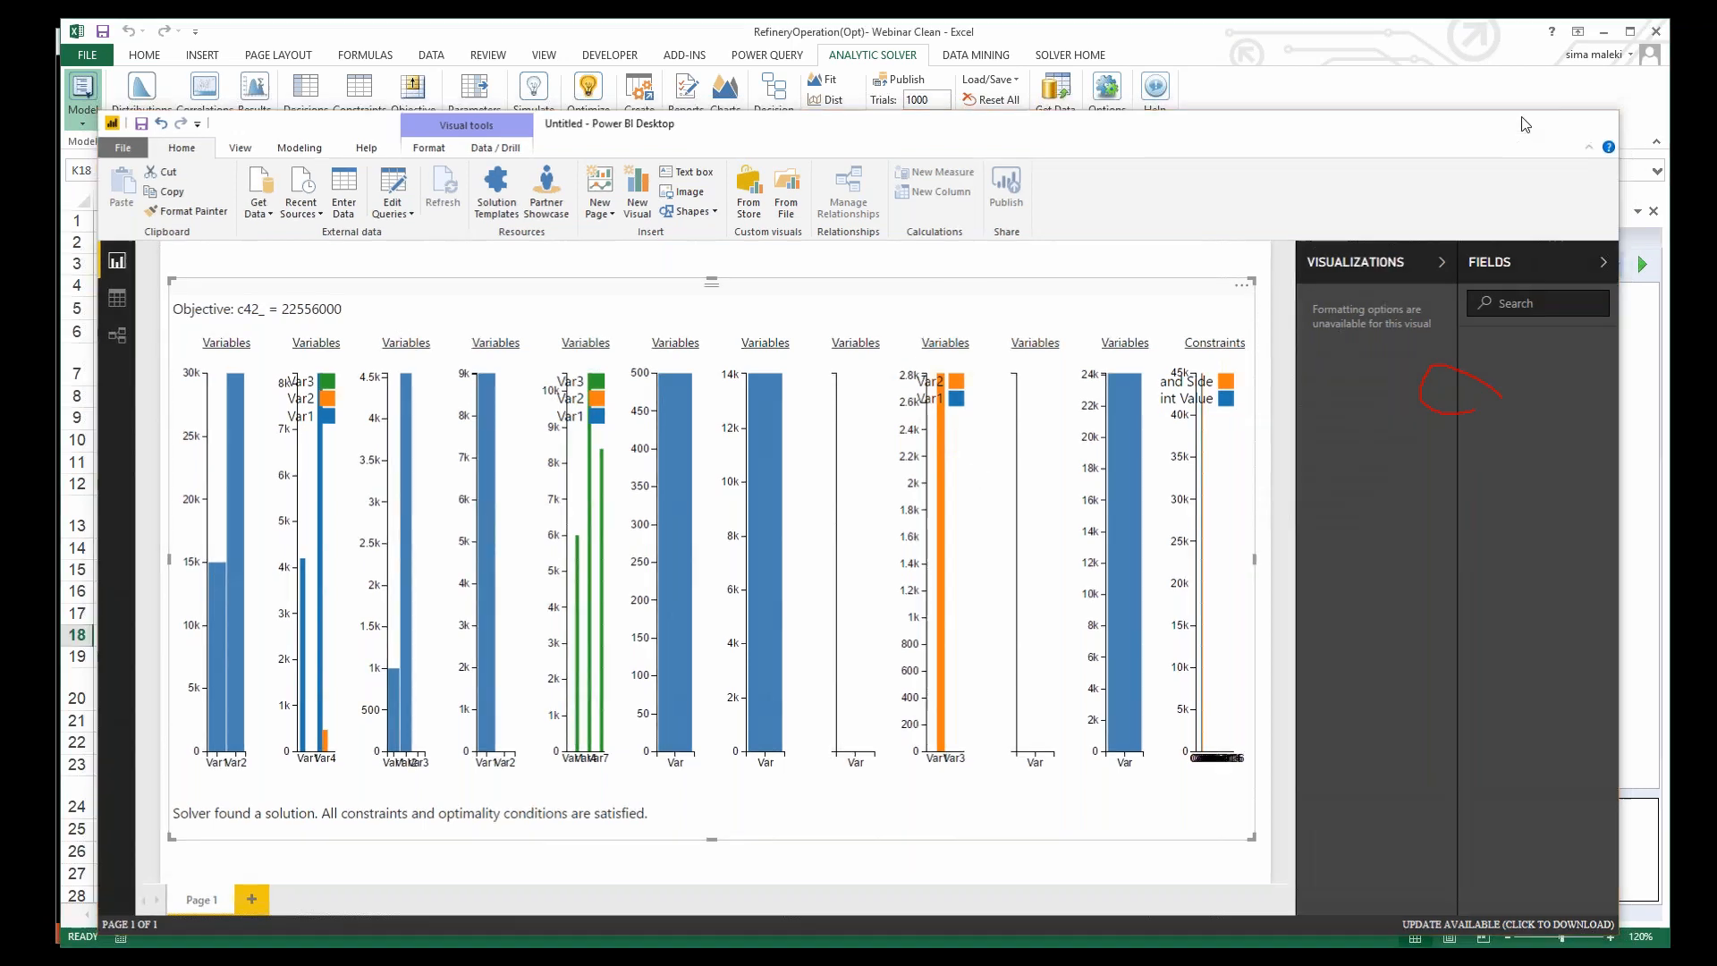
left_click(899, 673)
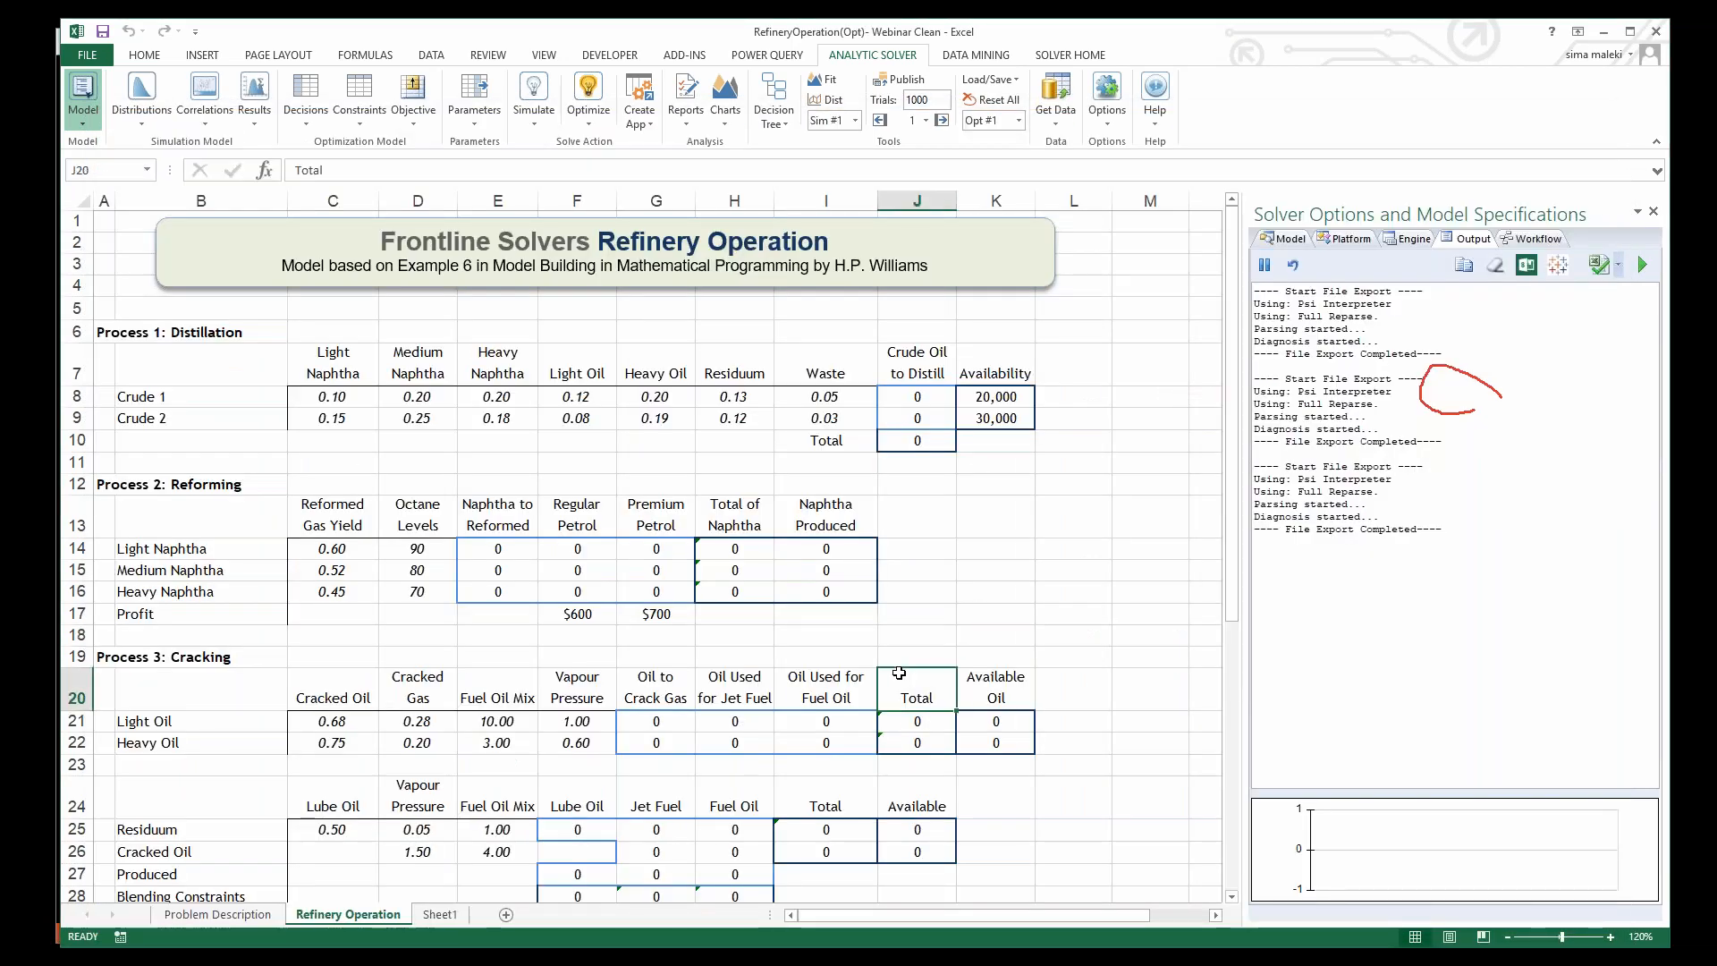
left_click(640, 128)
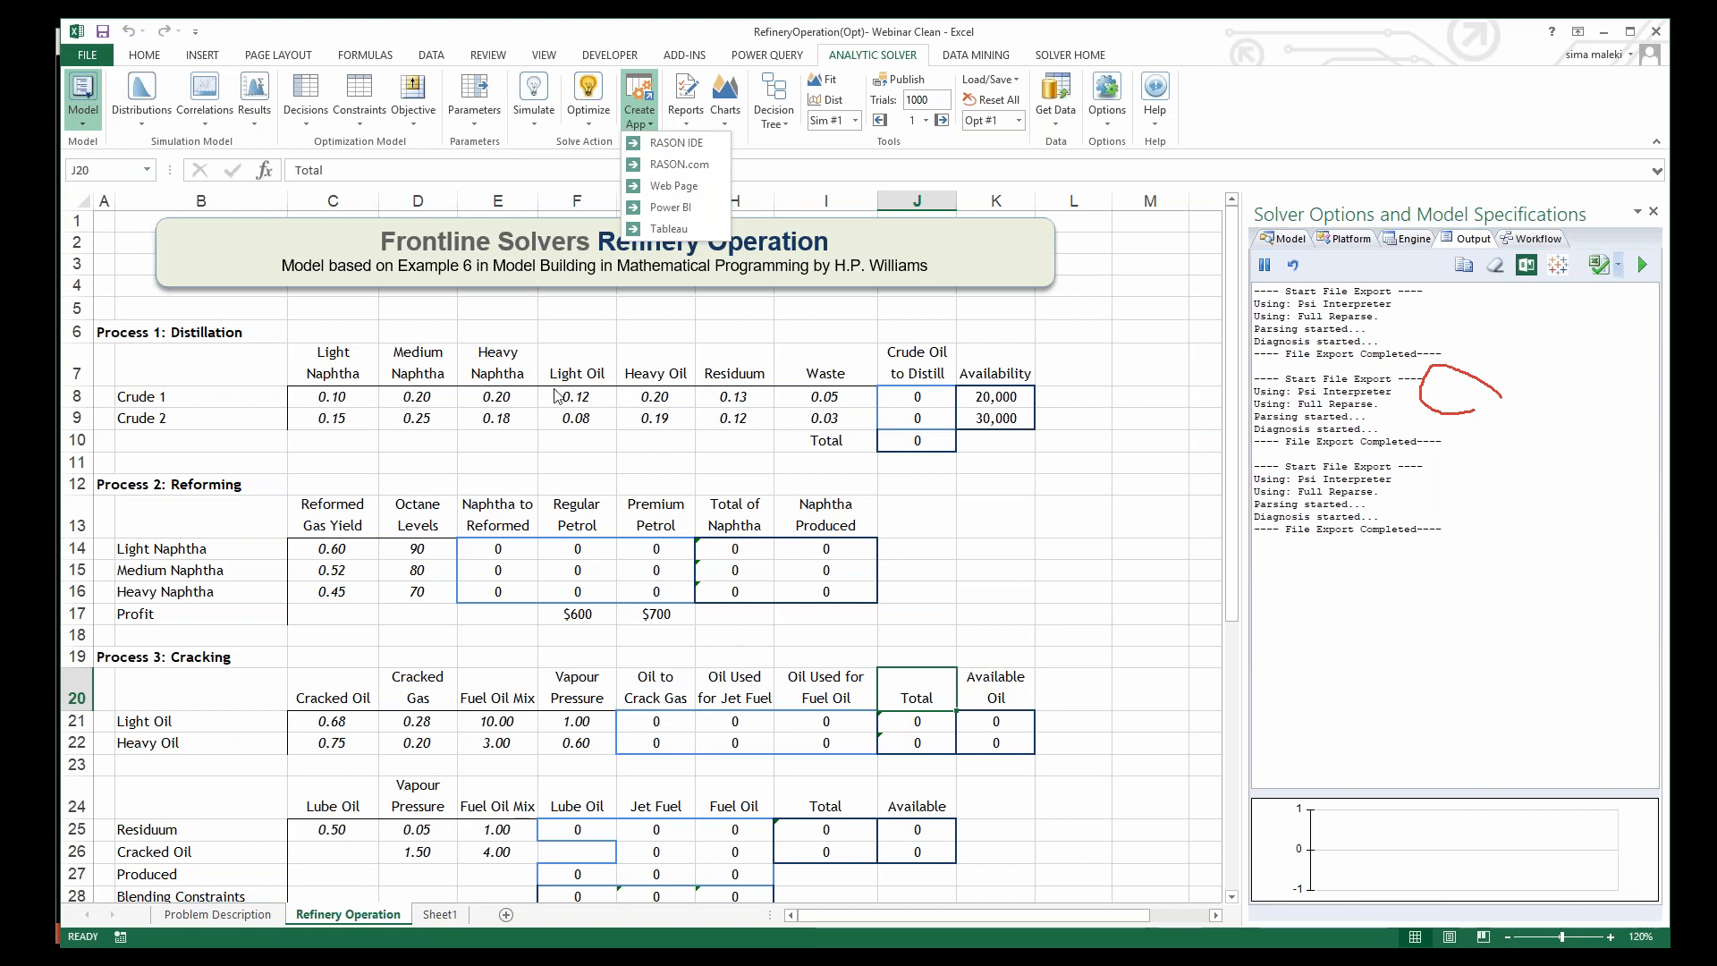
Step: Clear the solver Output log and browse the Reports and Charts dropdowns
key("Escape")
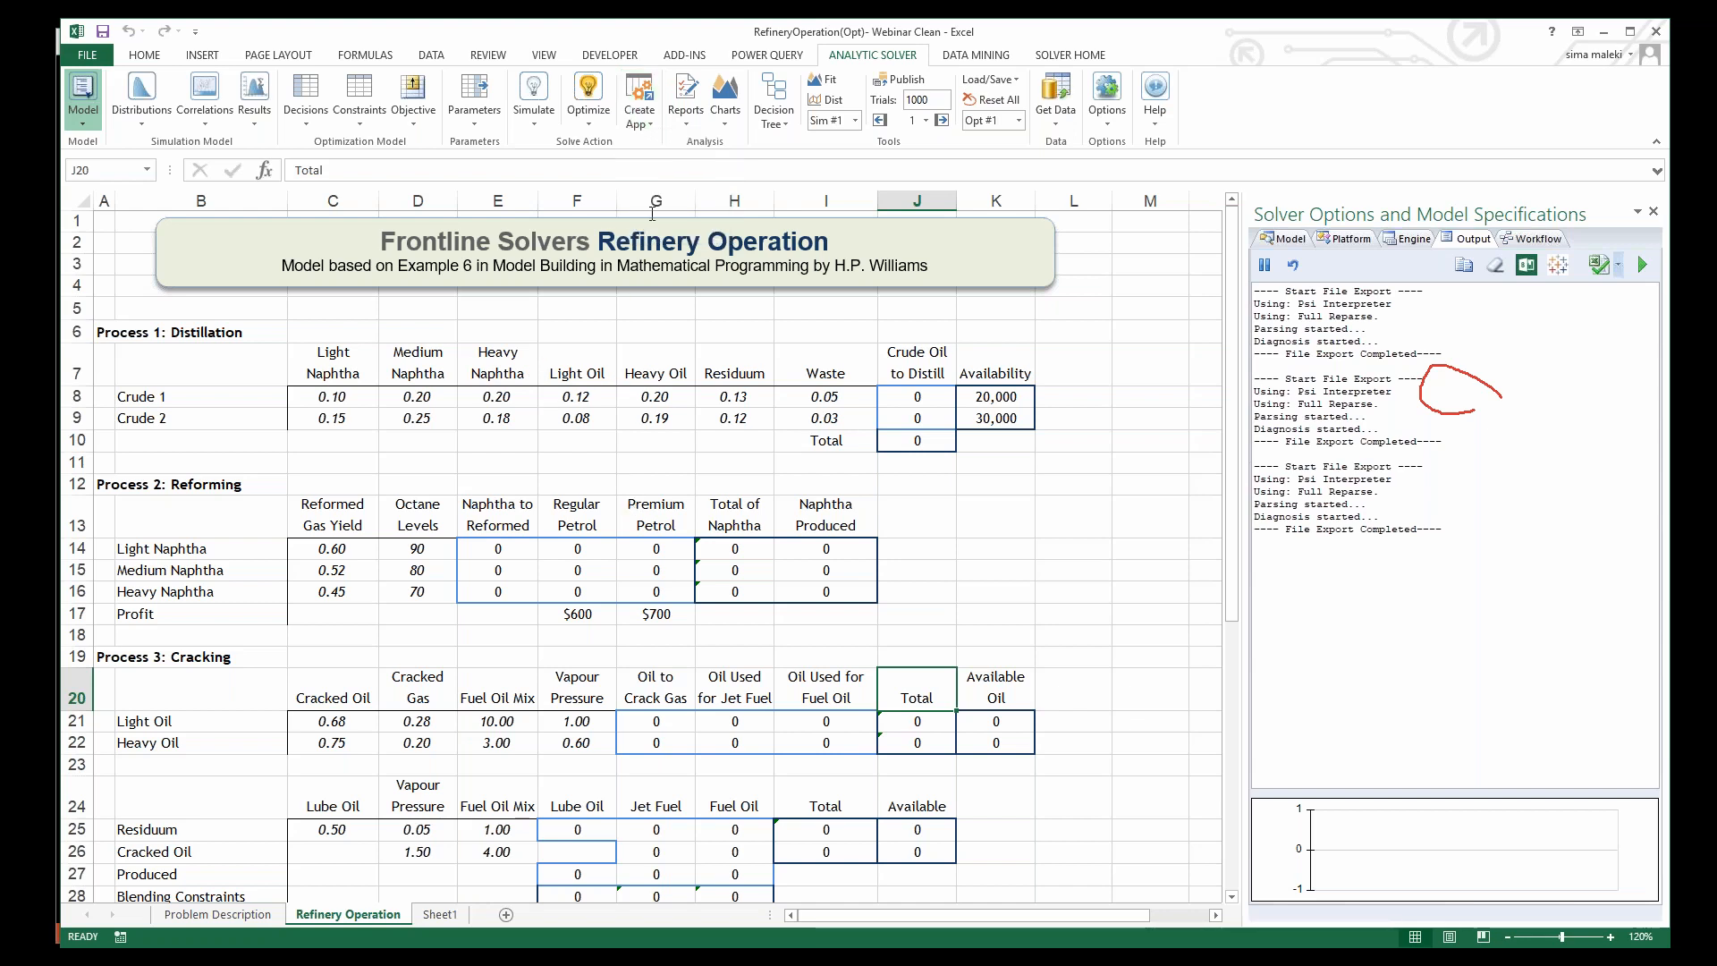
left_click(1497, 269)
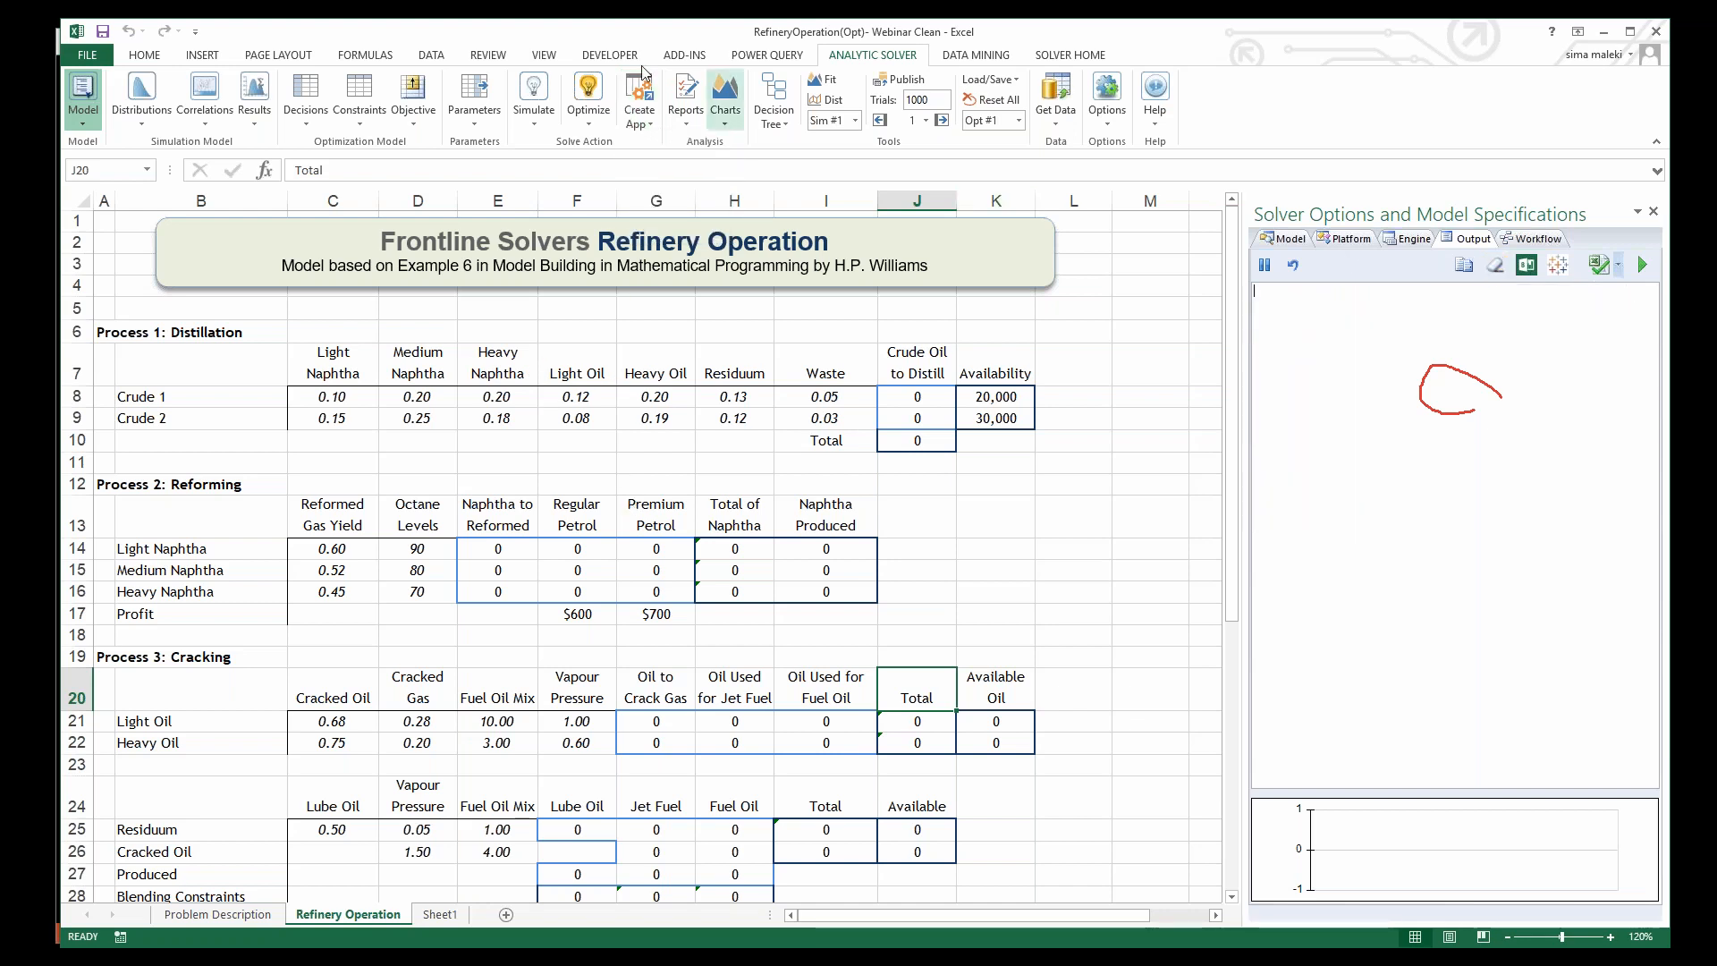
left_click(705, 113)
left_click(708, 120)
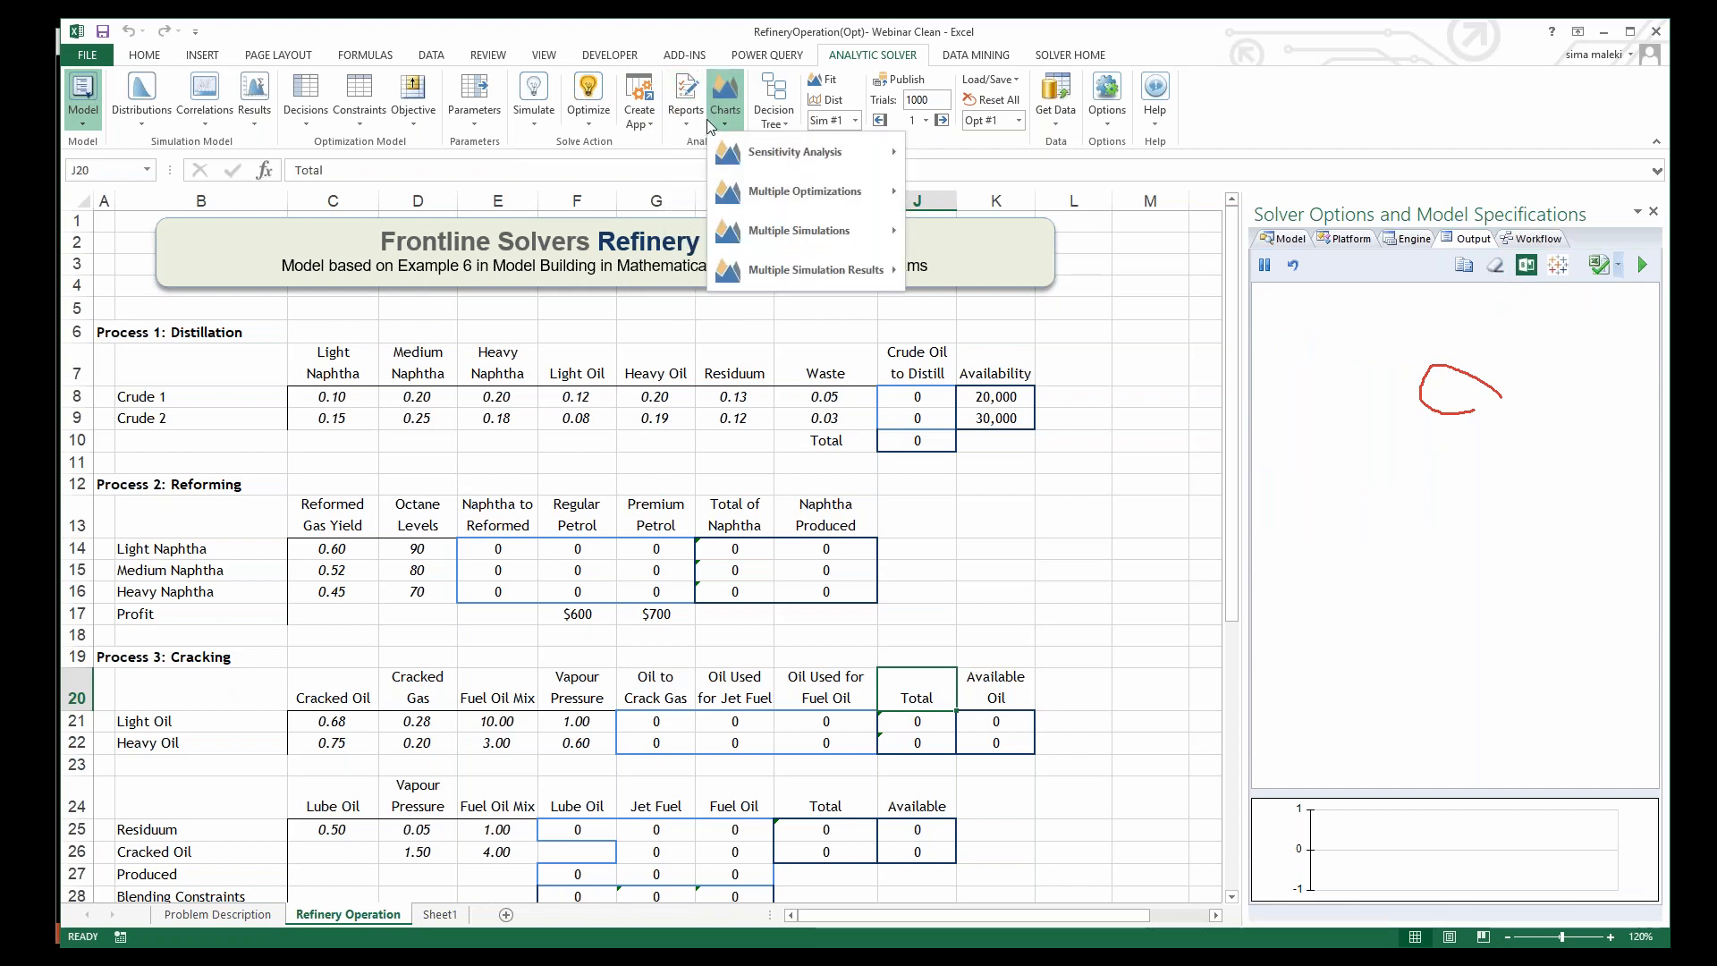
left_click(708, 120)
Step: Browse the Decision Tree options, then open and close Publish without publishing
left_click(775, 114)
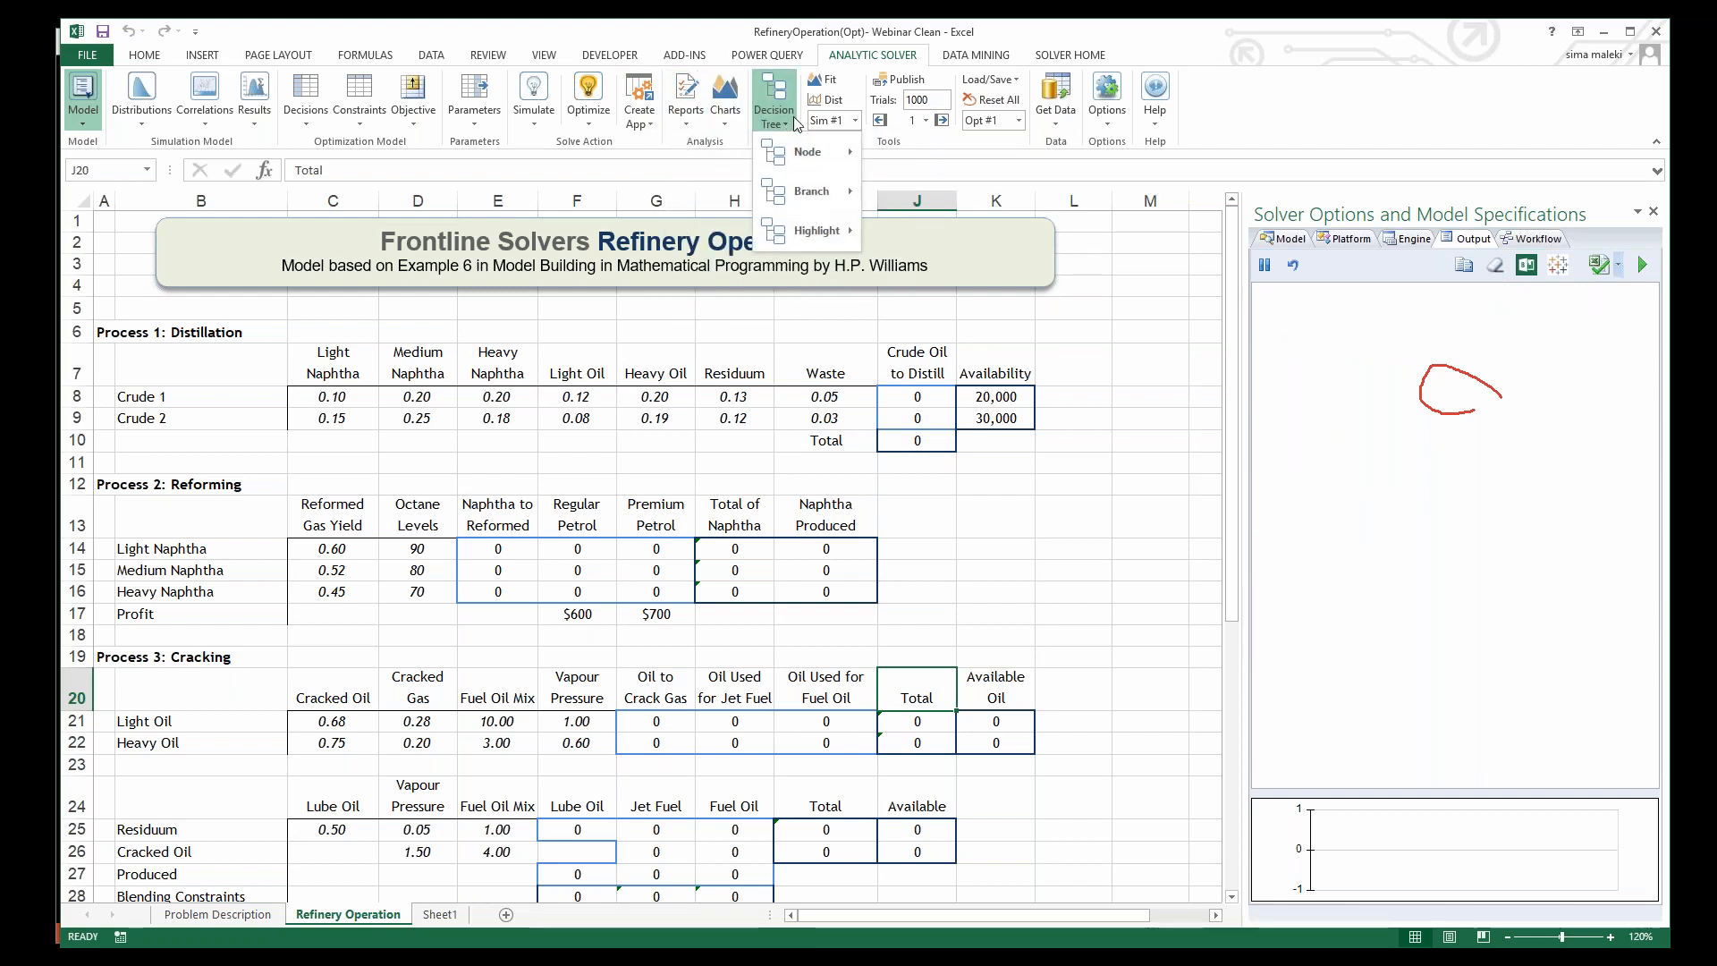
mouse_move(850, 153)
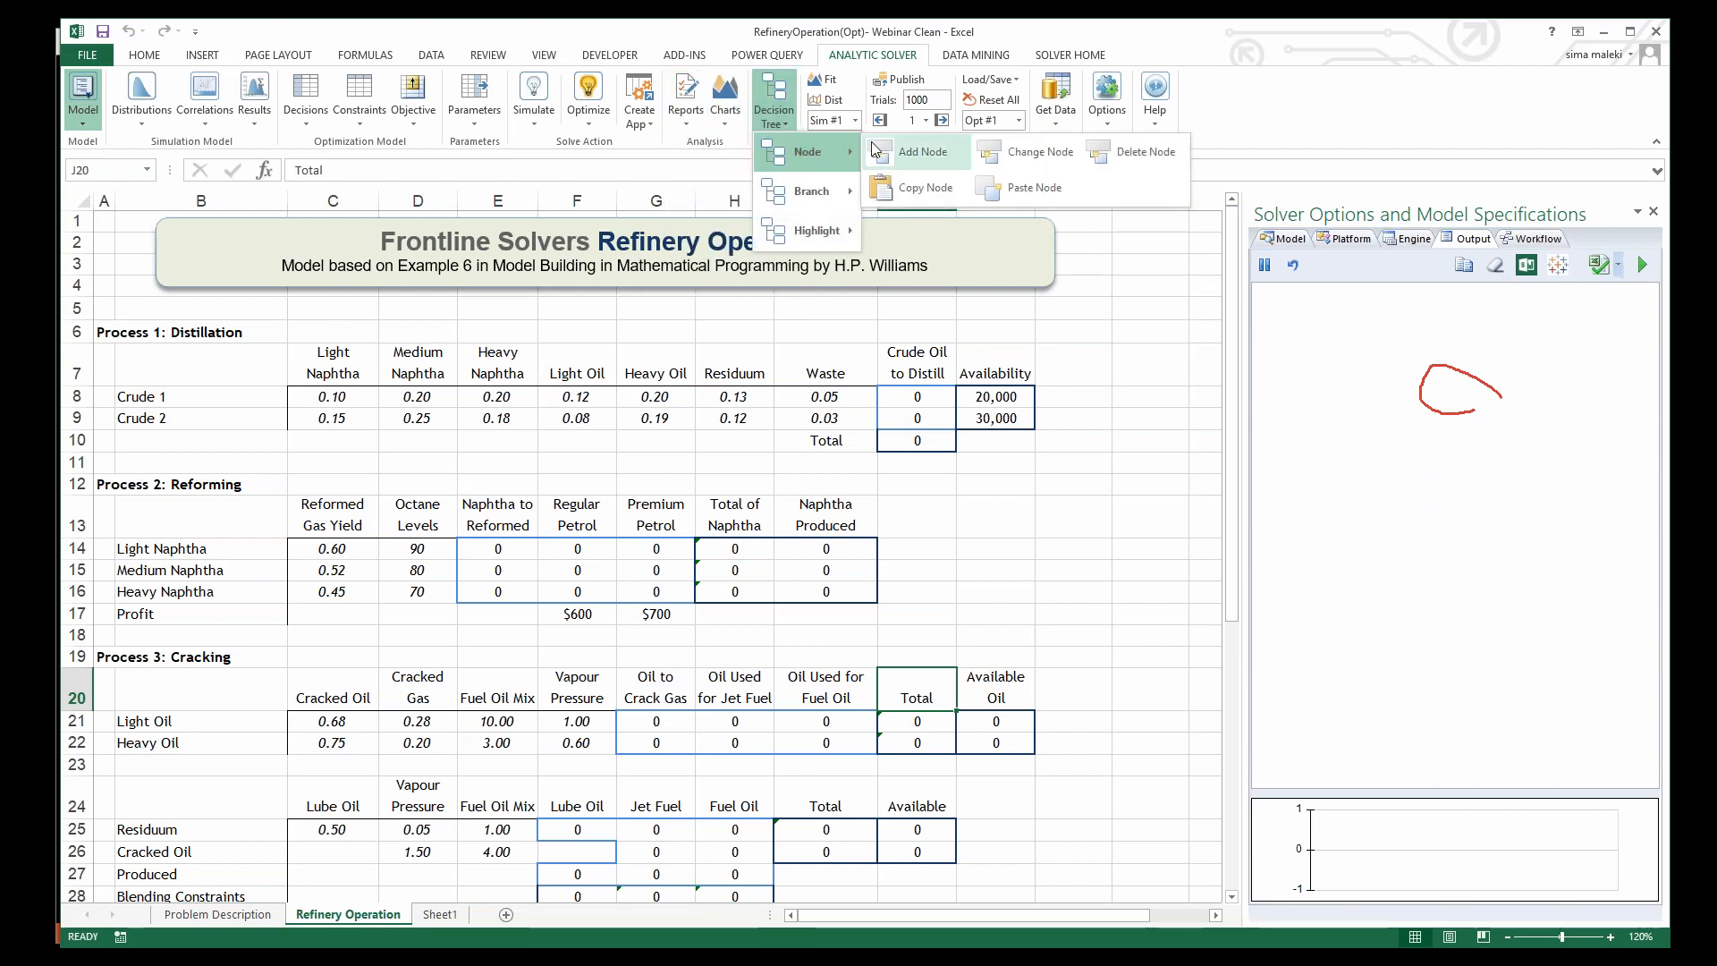
left_click(698, 143)
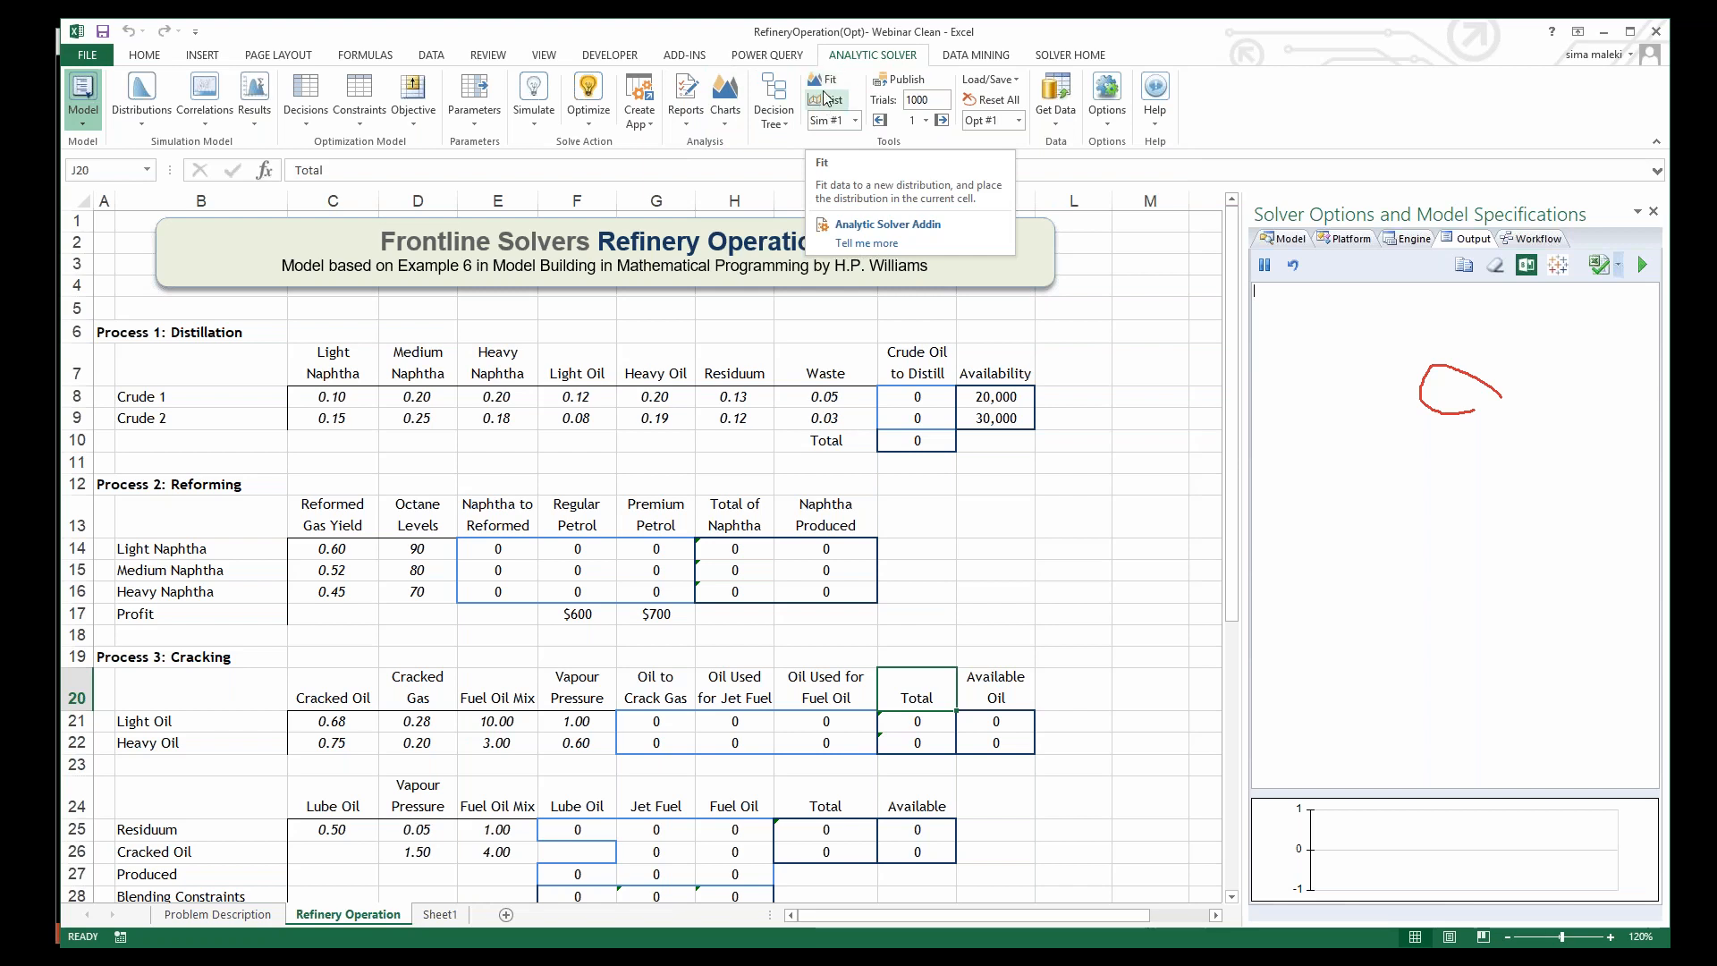
left_click(903, 79)
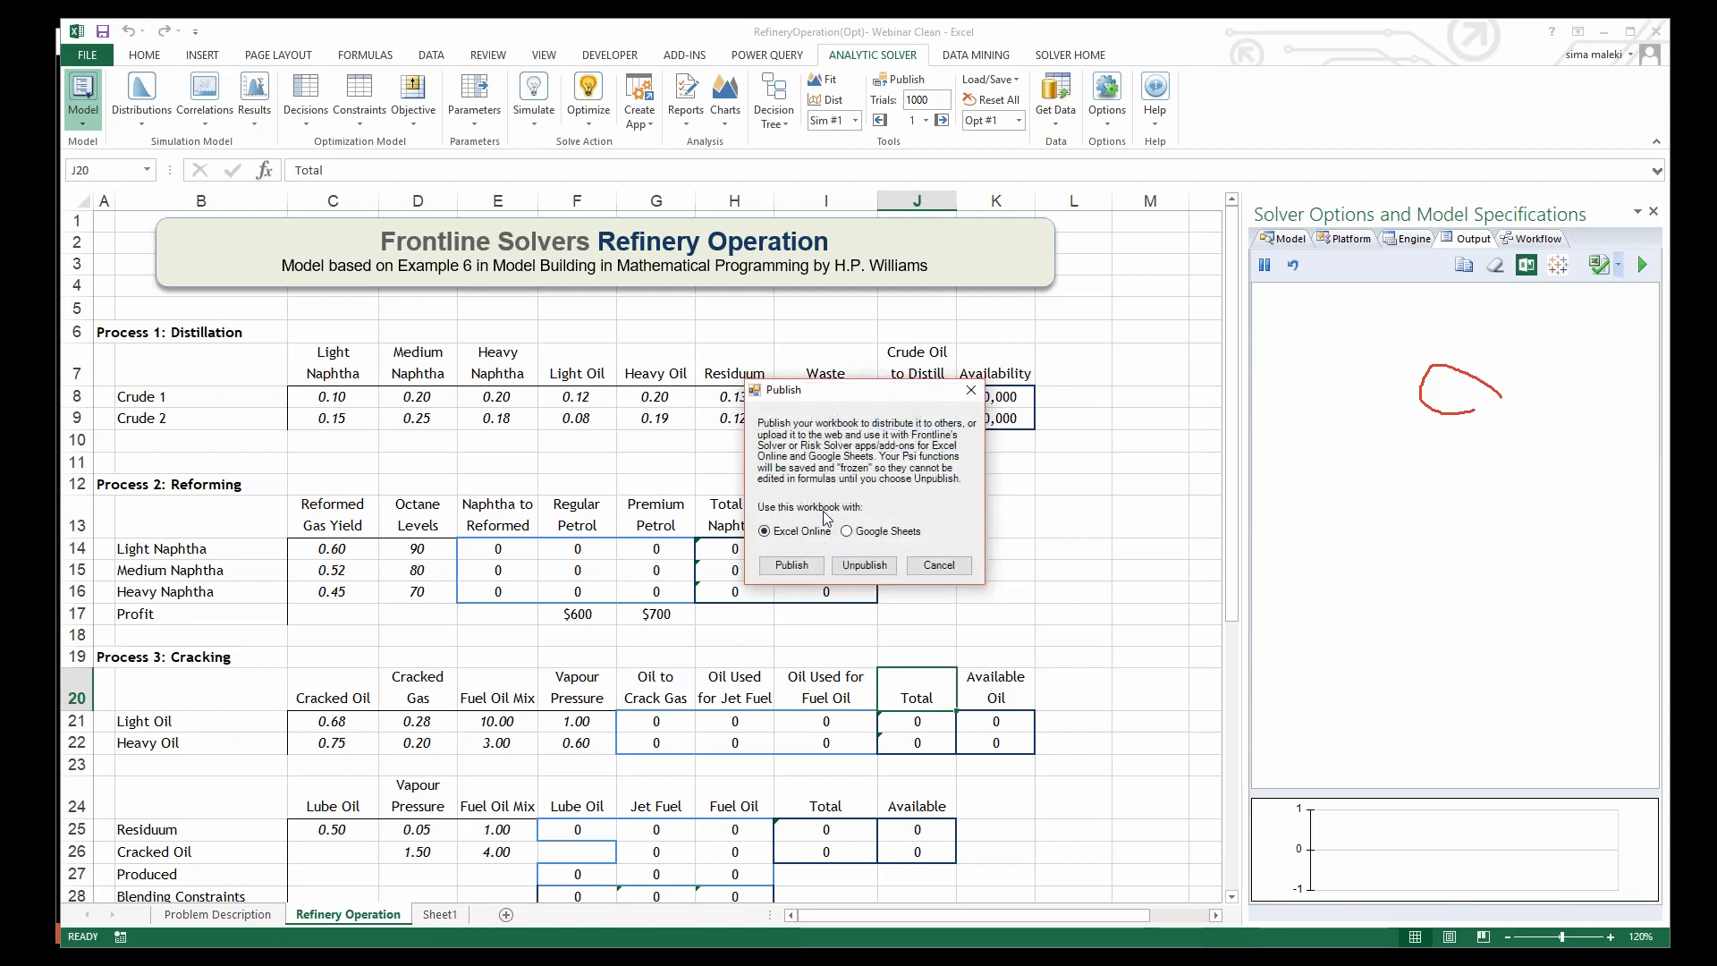
left_click(971, 390)
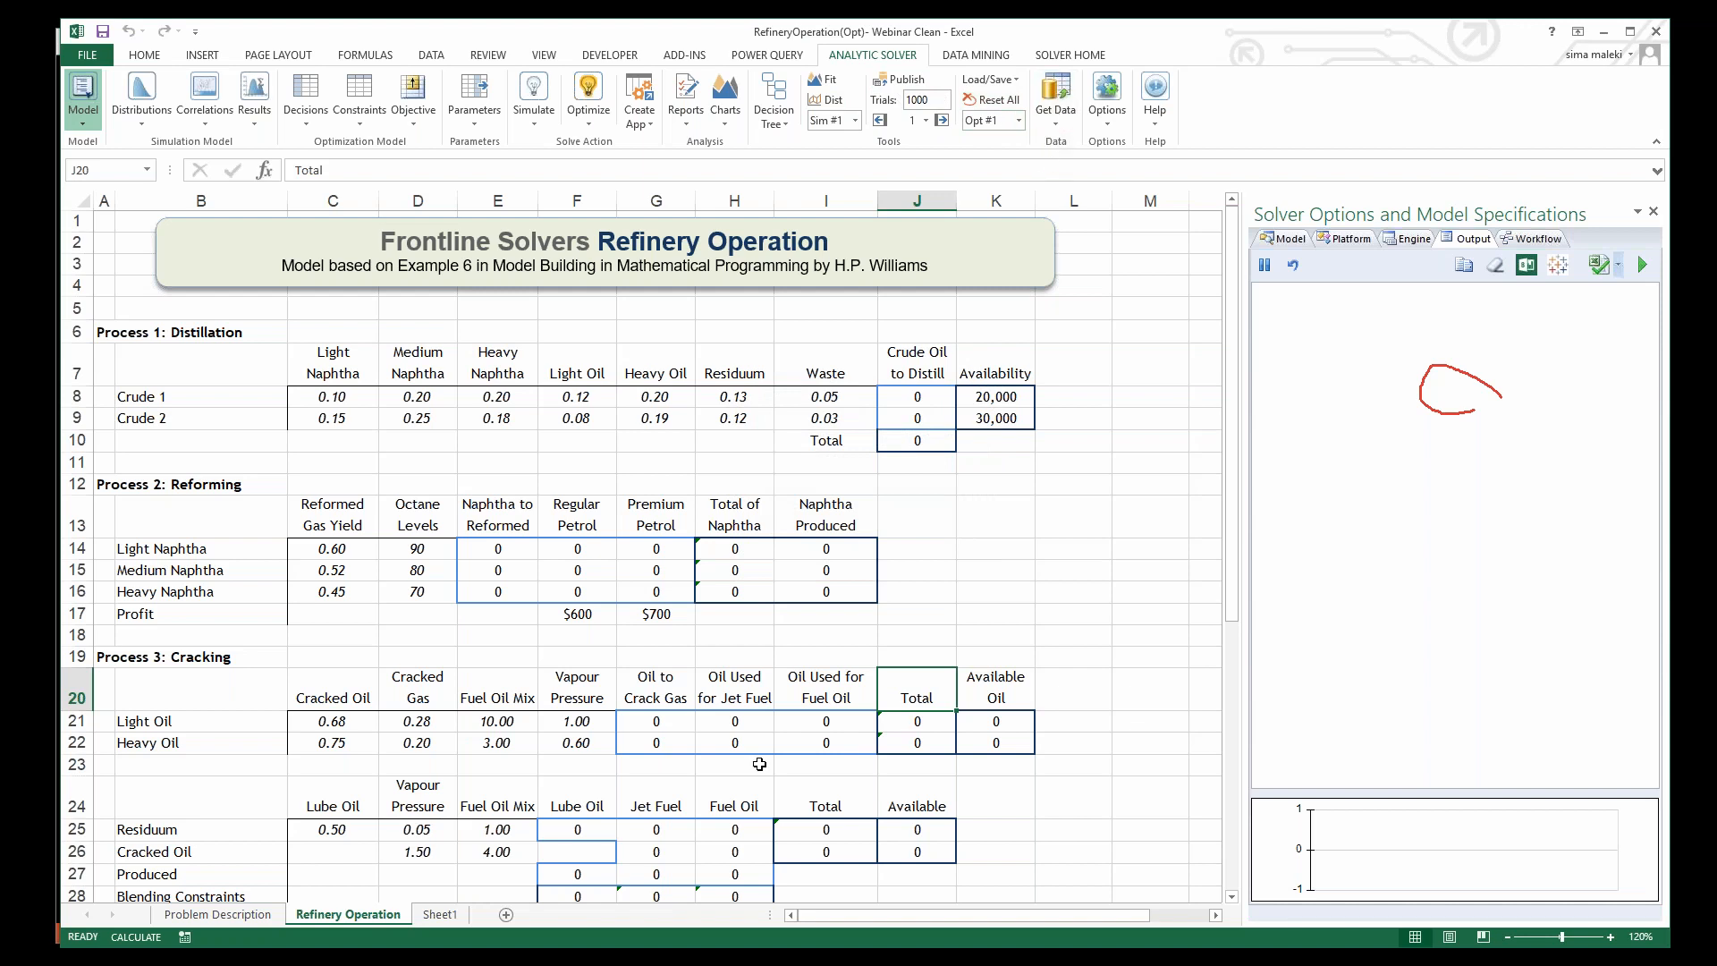
Step: On a new Sheet3, try Get Data's database sampling, then show the Big Data submenu
left_click(506, 914)
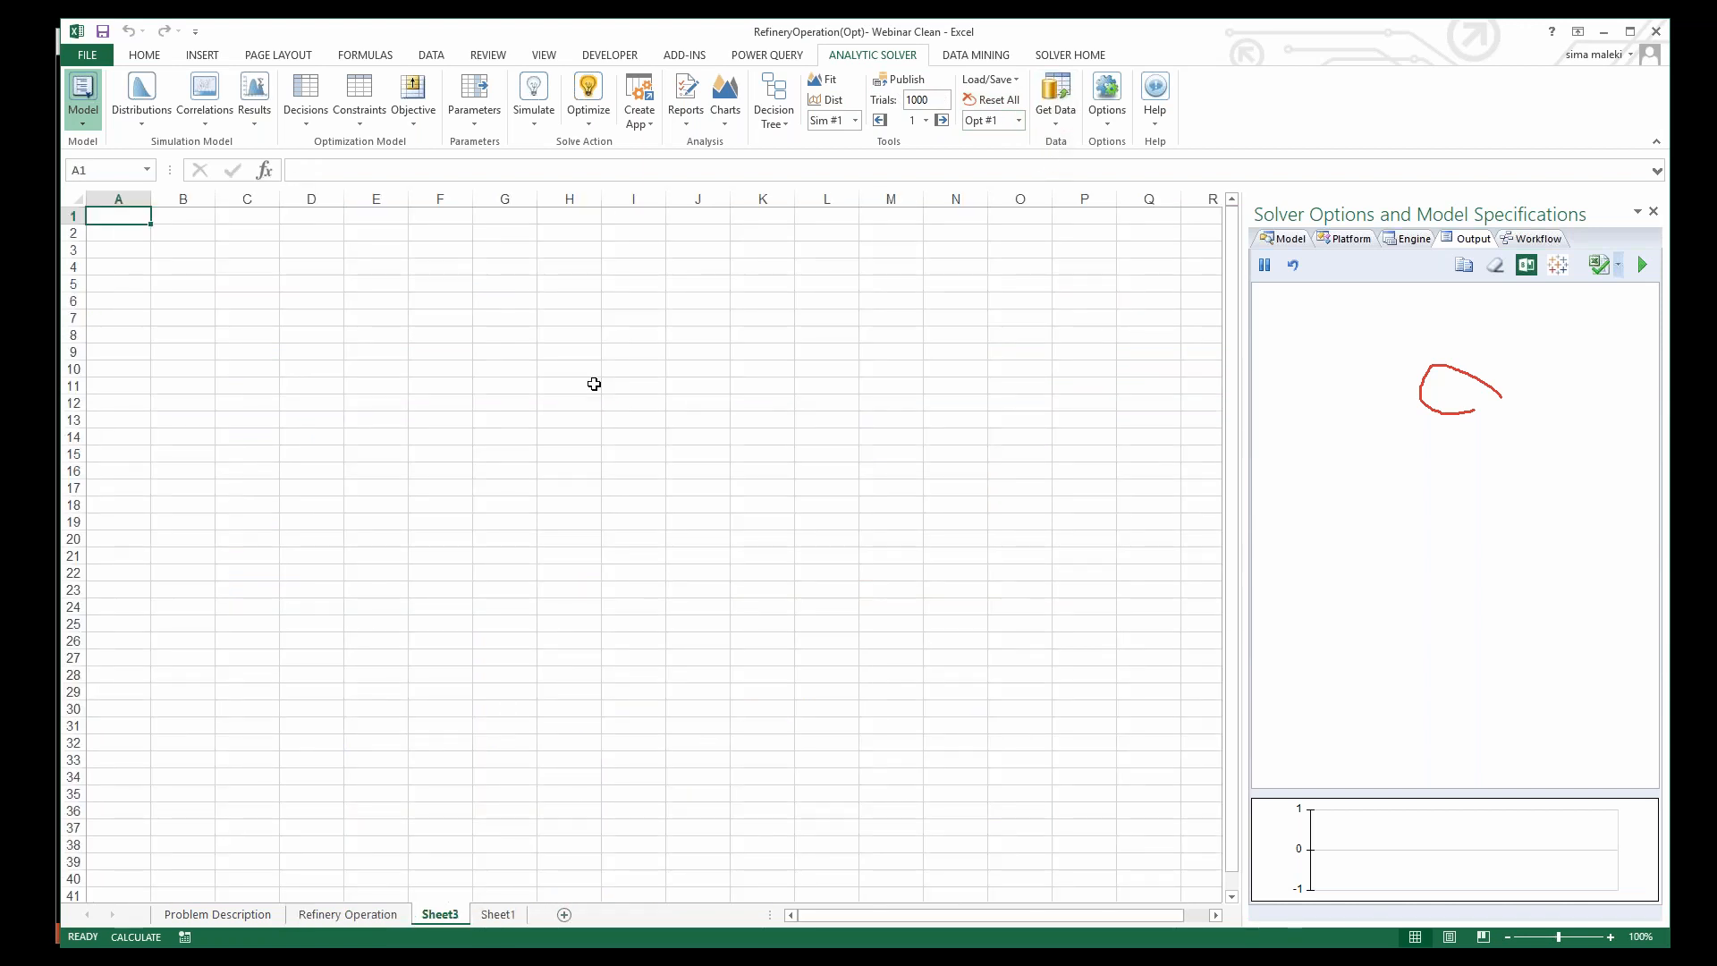
left_click(1052, 117)
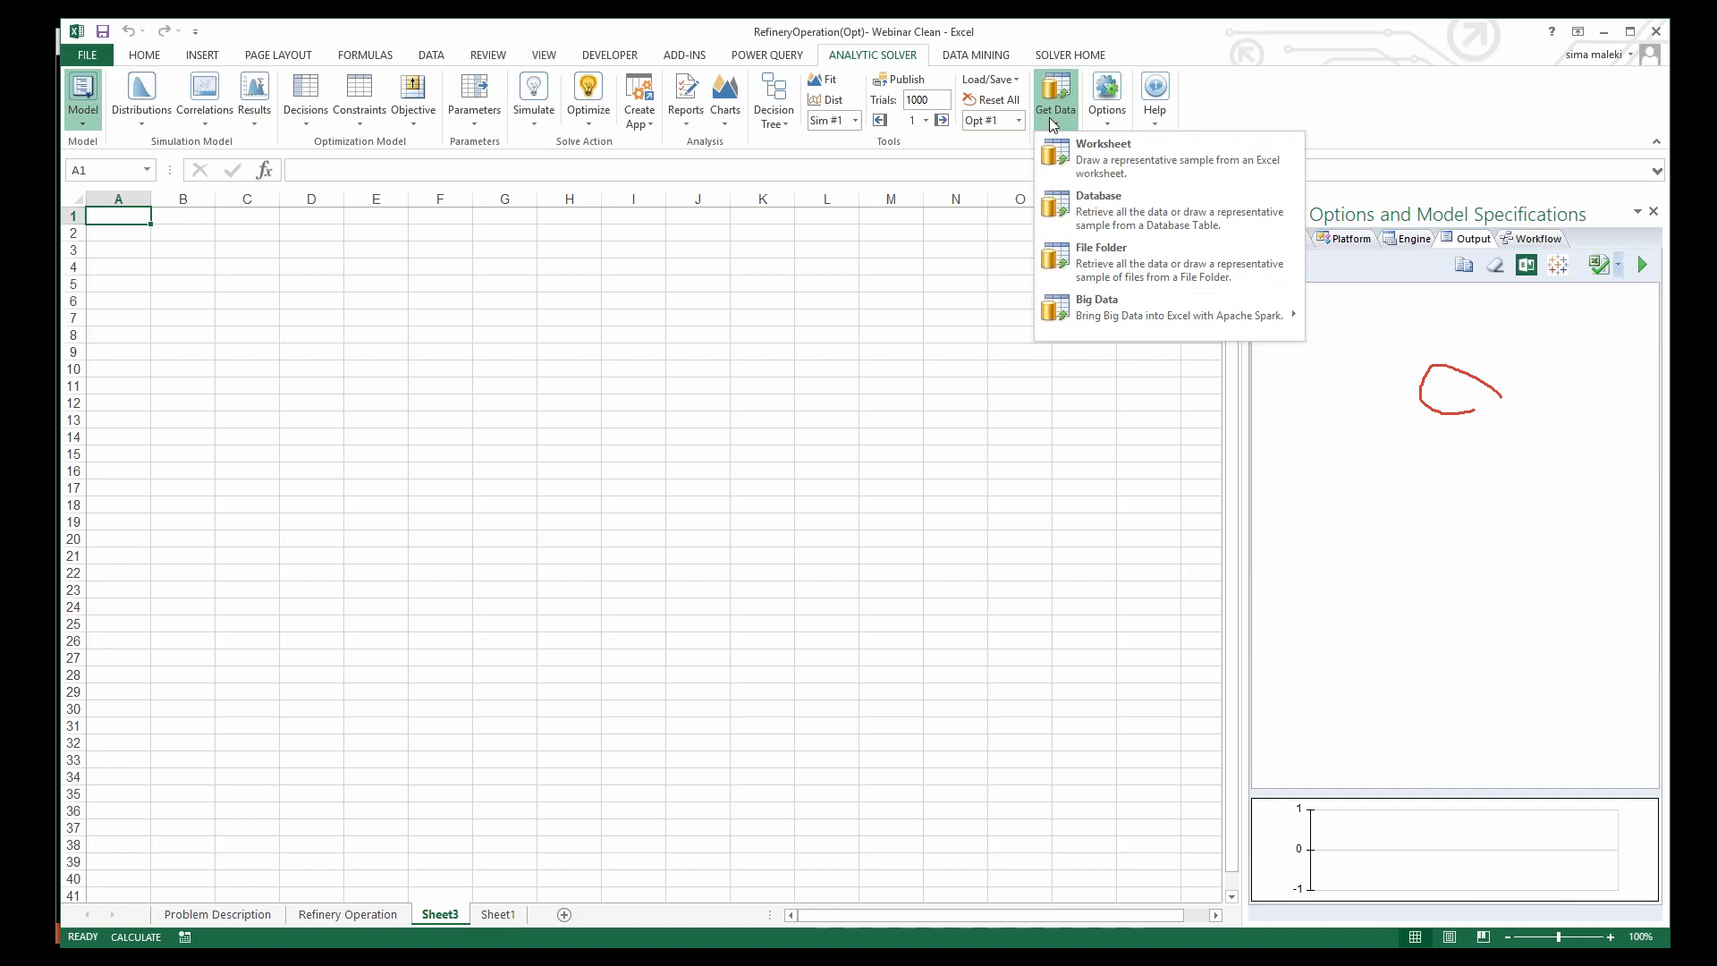
left_click(1093, 208)
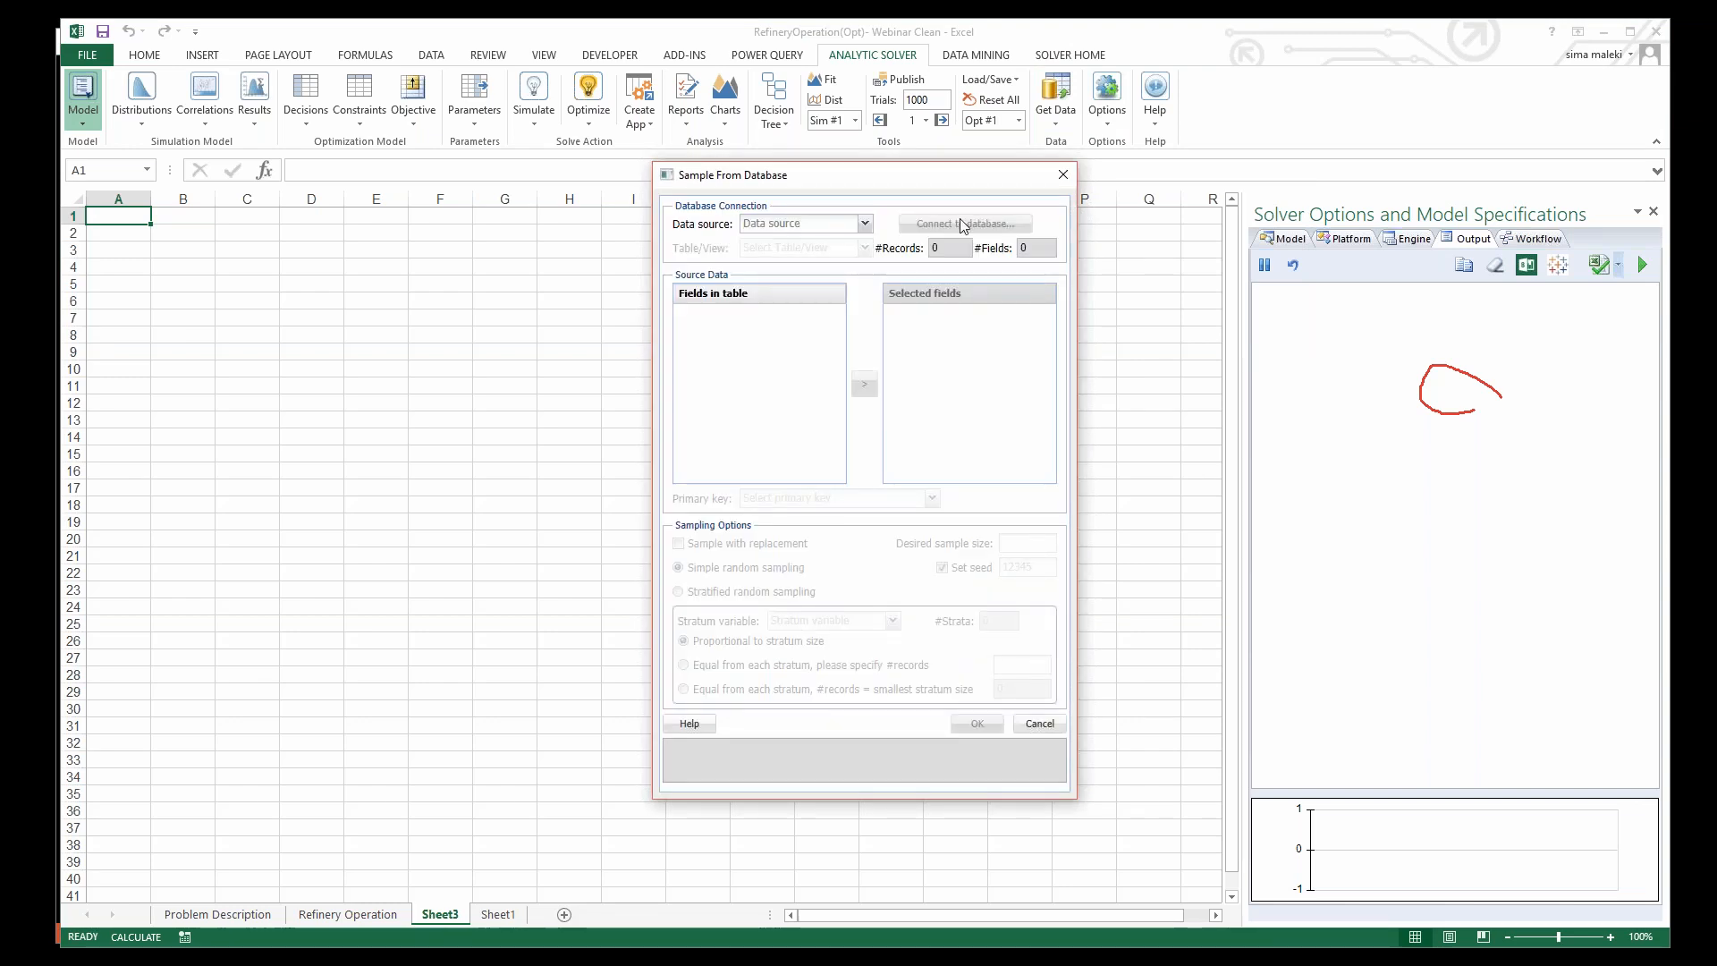
left_click(866, 224)
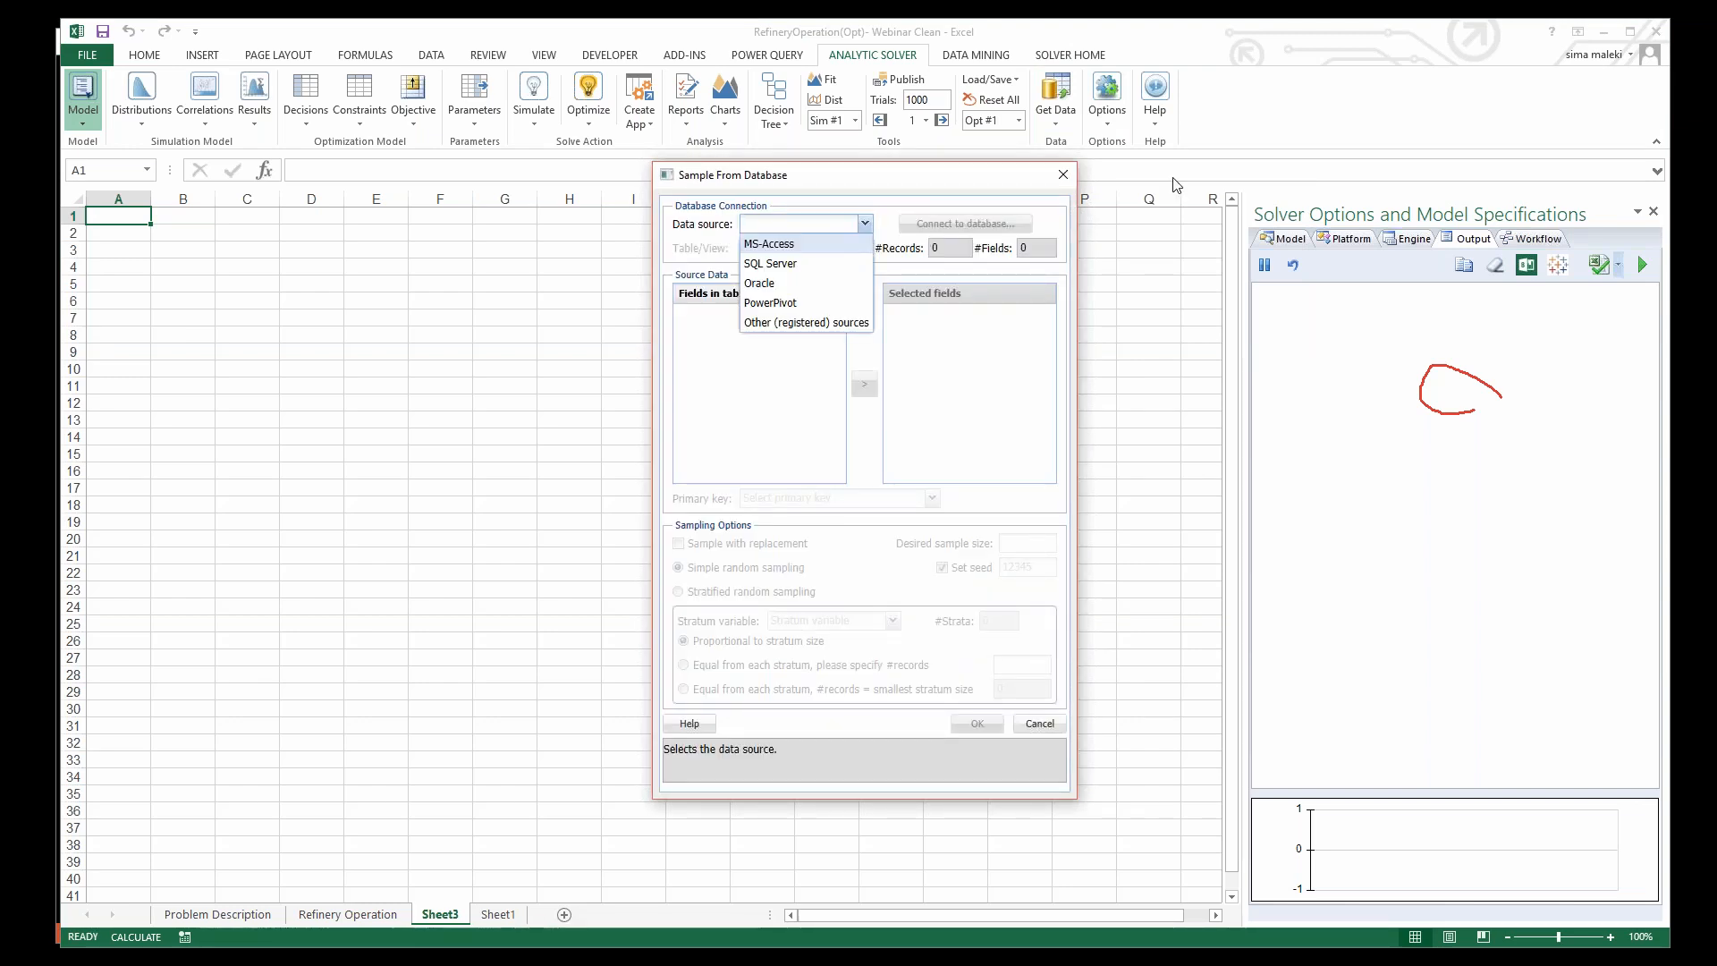
left_click(1061, 176)
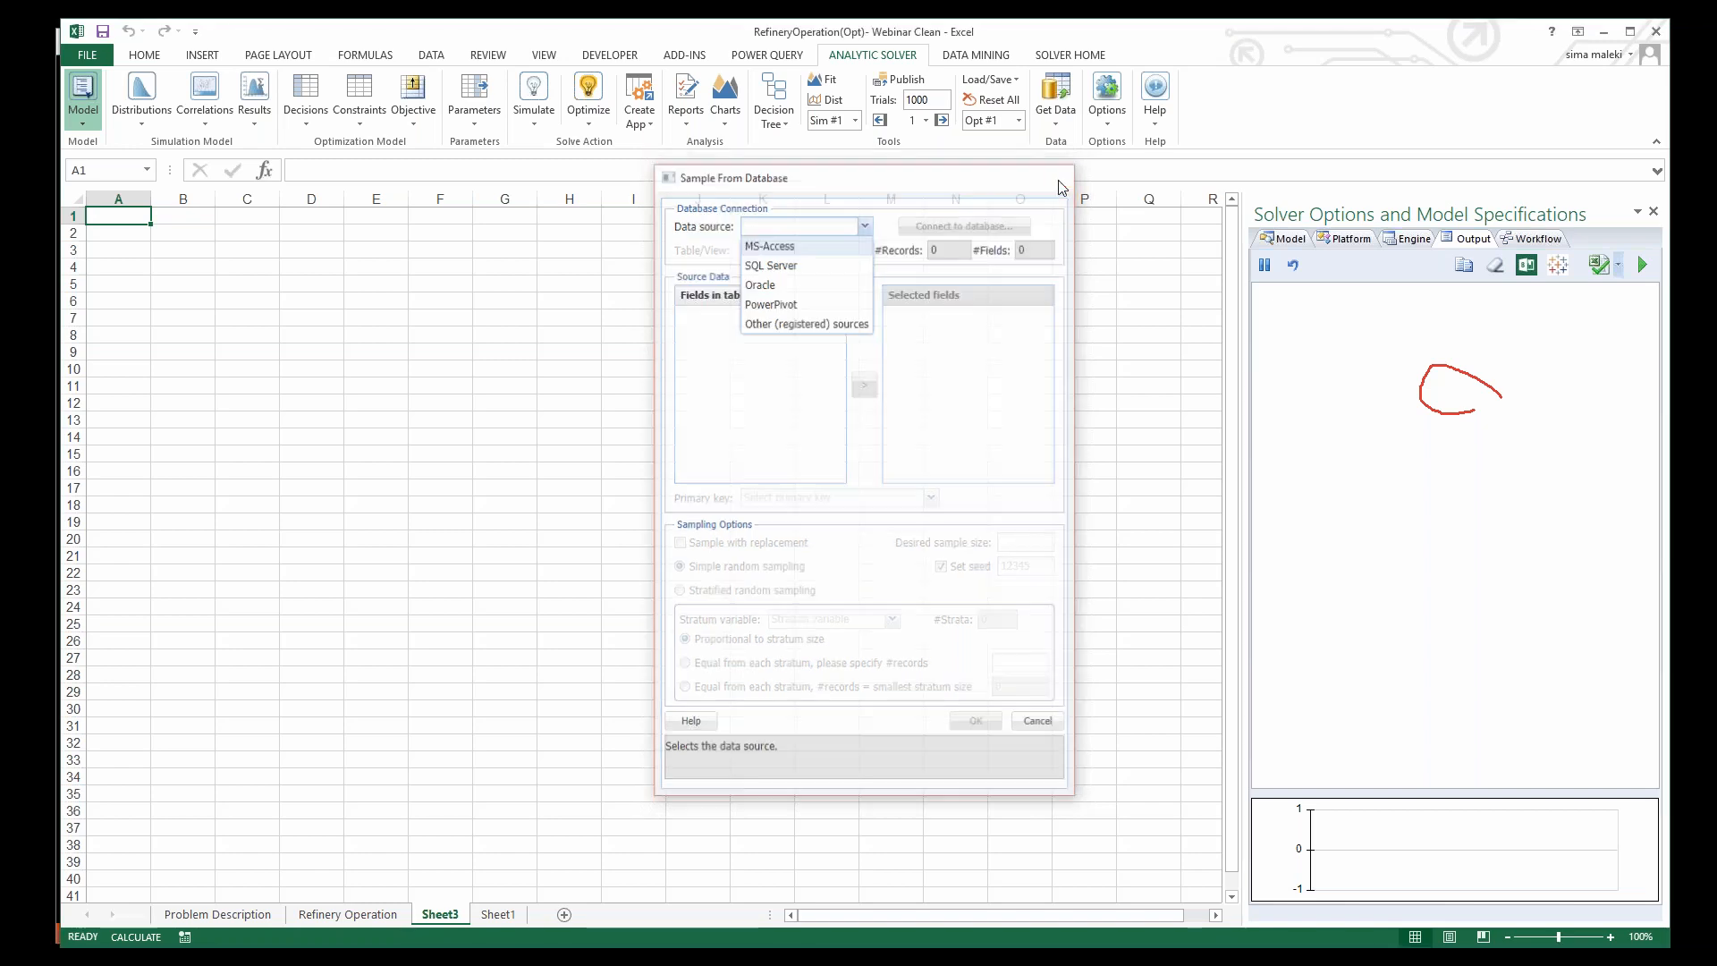
left_click(1056, 112)
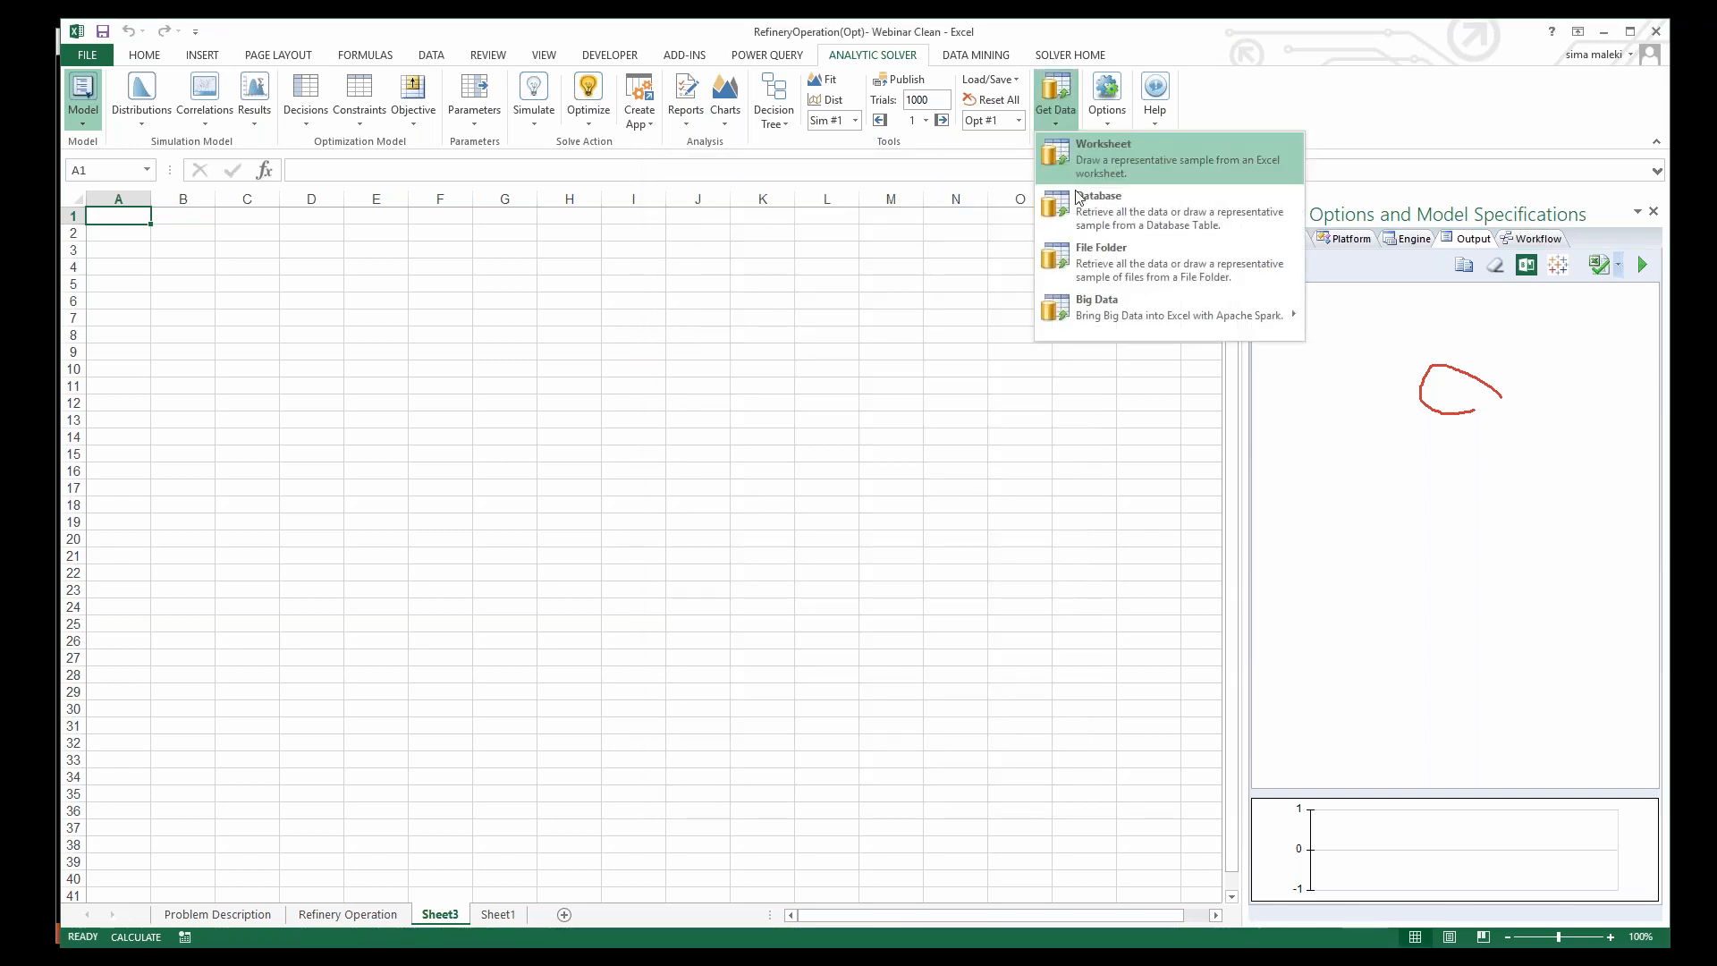
mouse_move(1079, 313)
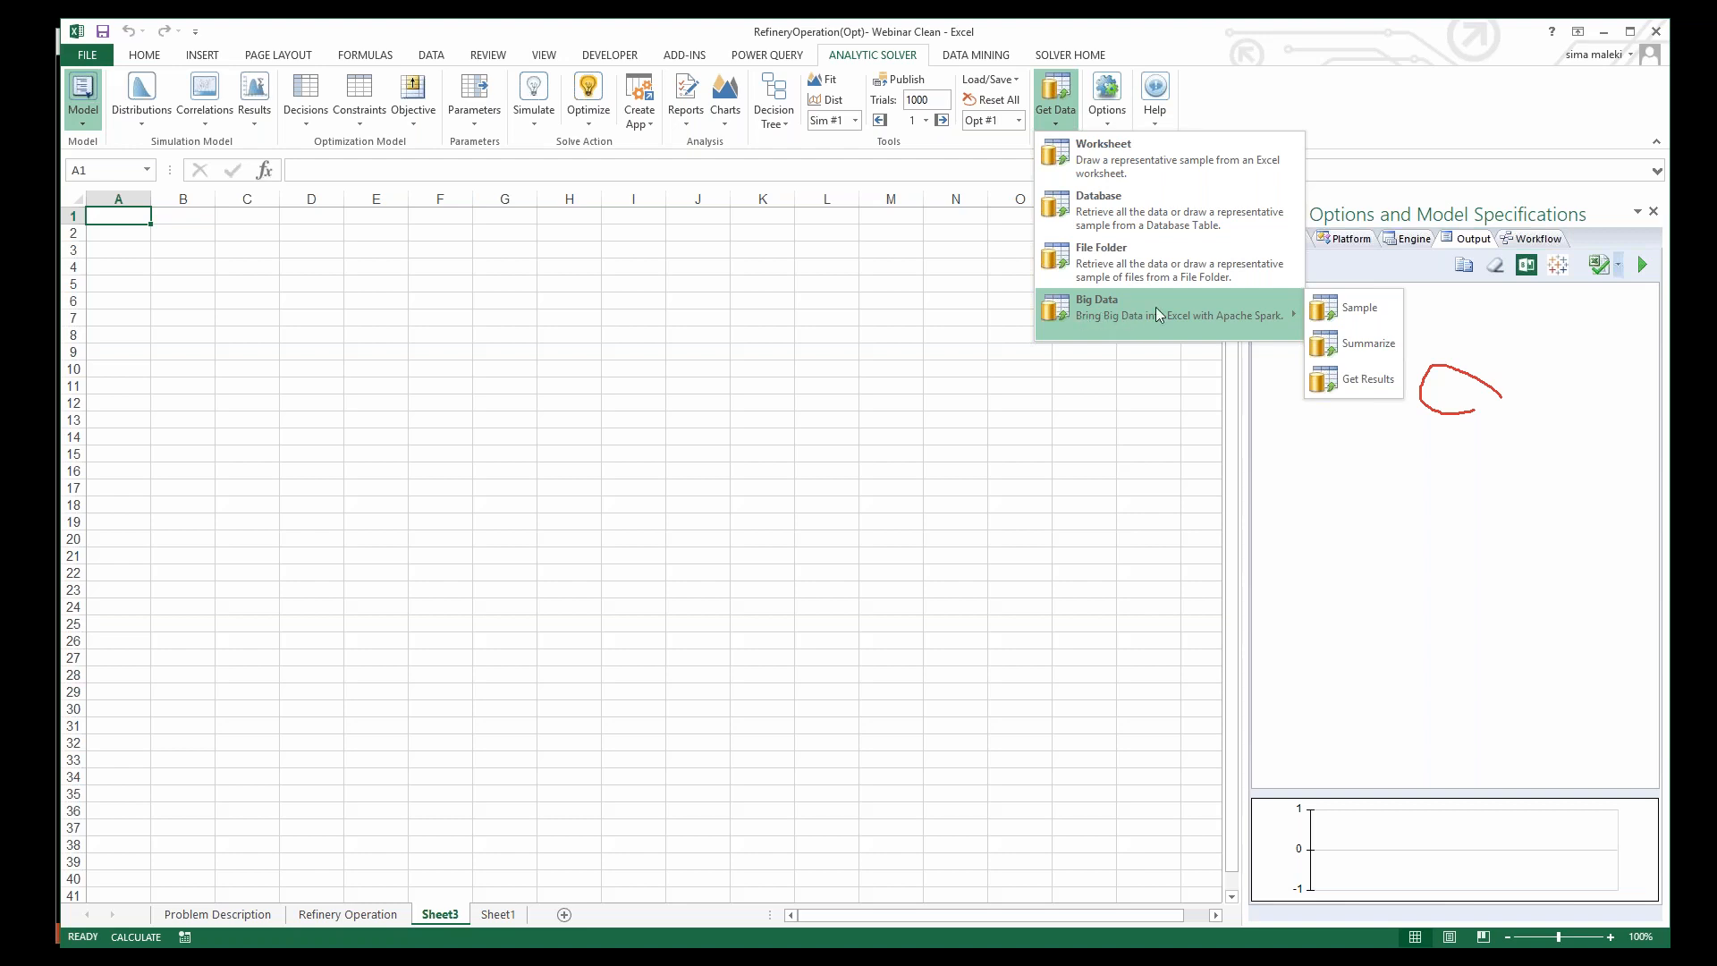
Step: Run Big Data > Sample on the Boston Housing file location, then go back to Refinery Operation
left_click(1358, 307)
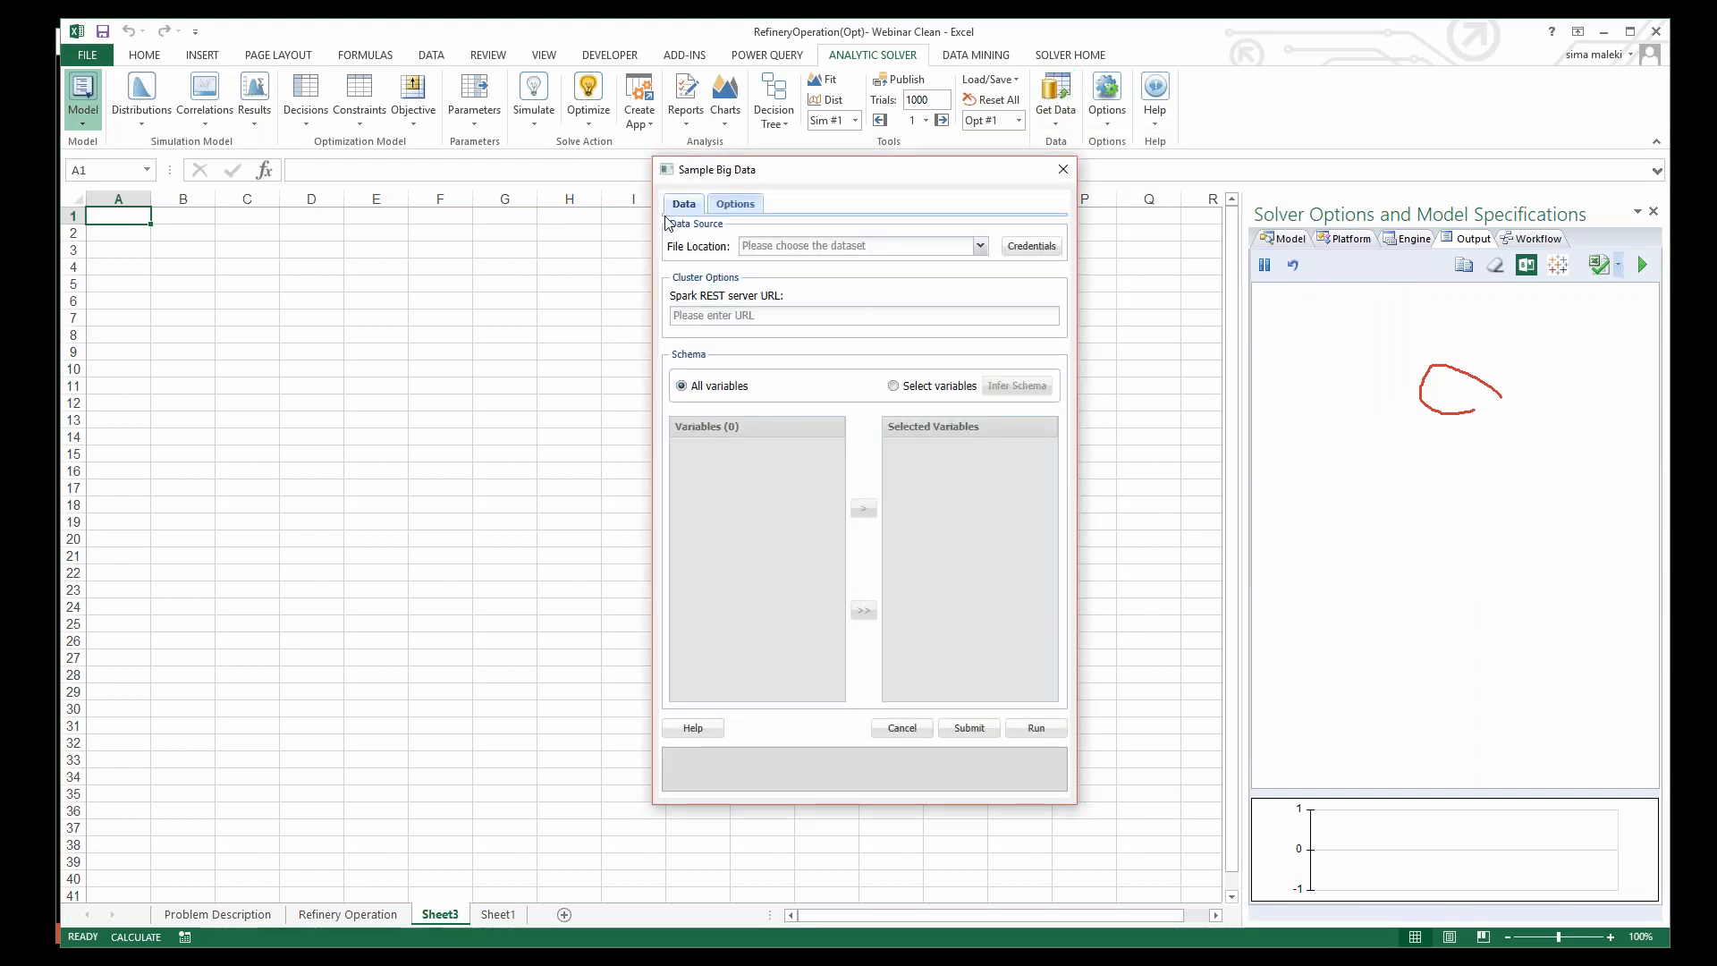
left_click(980, 246)
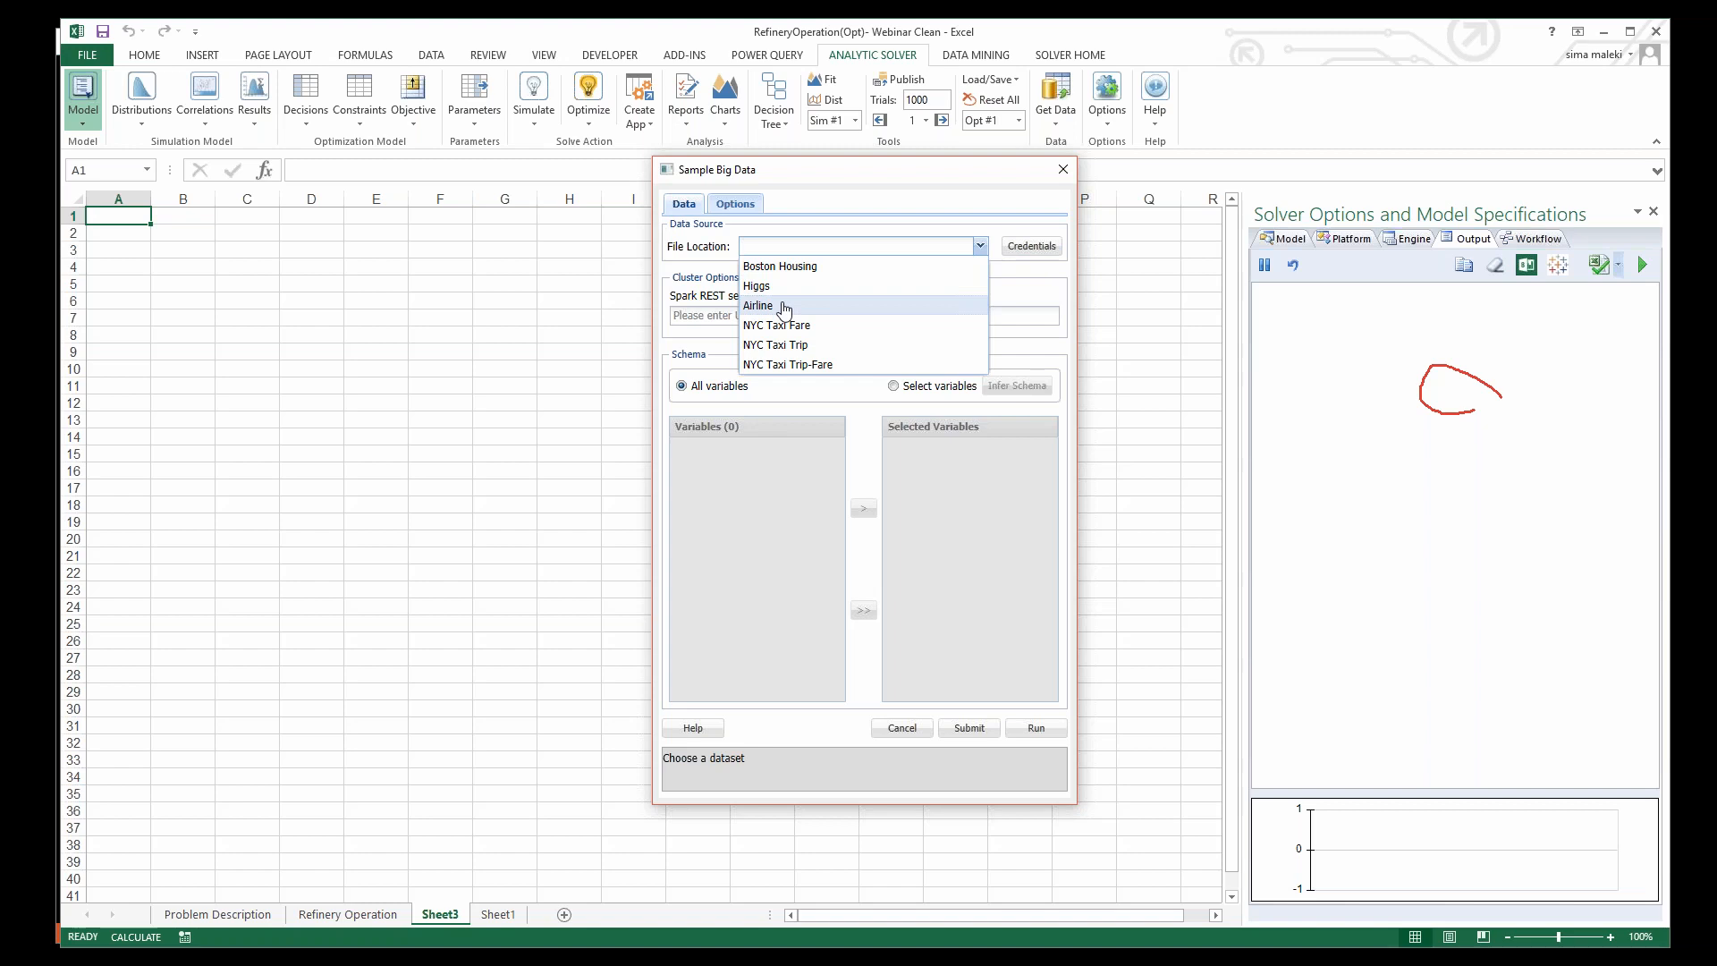
left_click(781, 266)
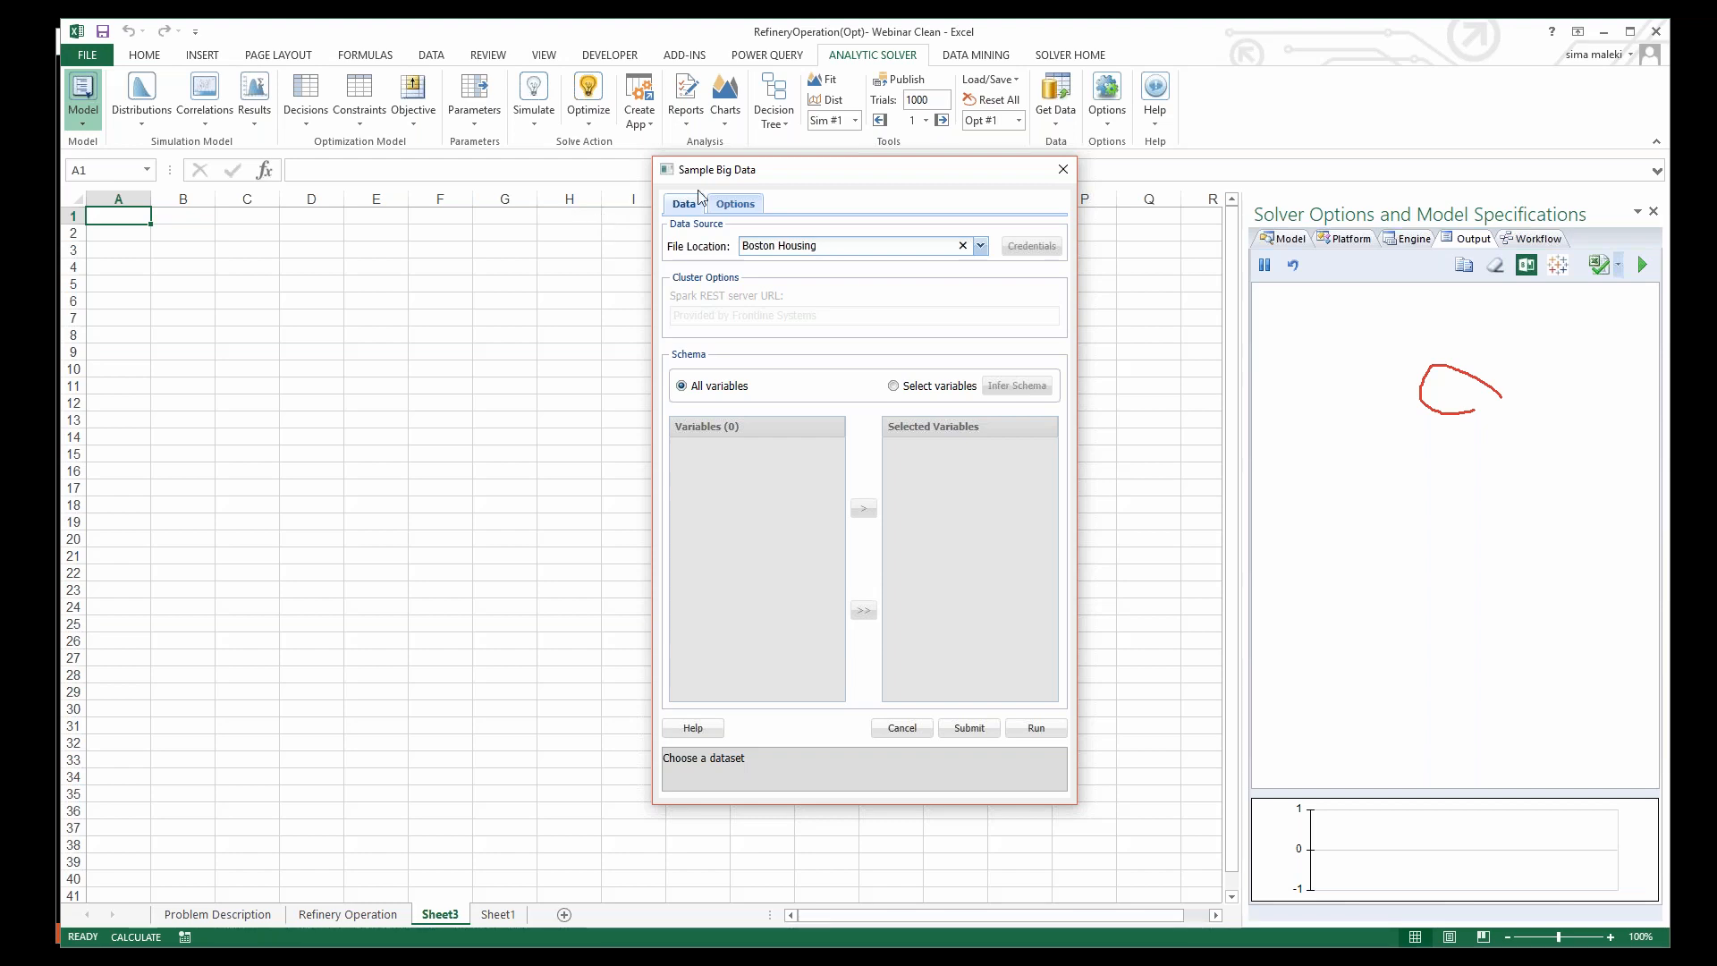
left_click(735, 204)
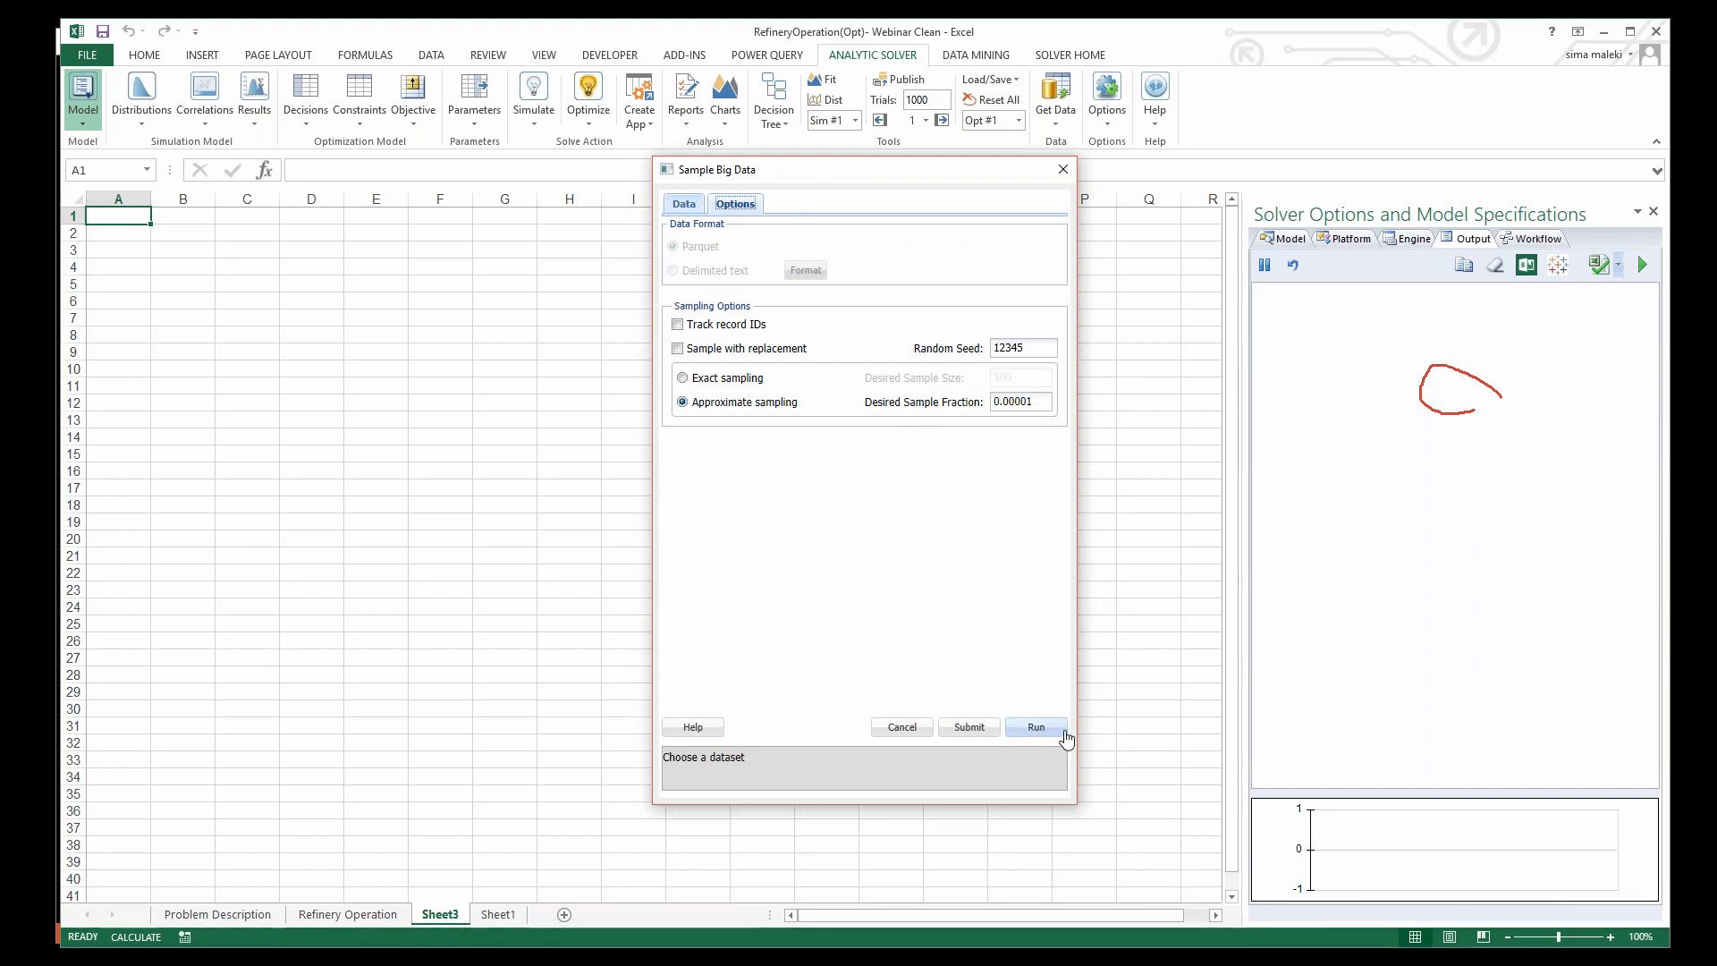
left_click(1035, 726)
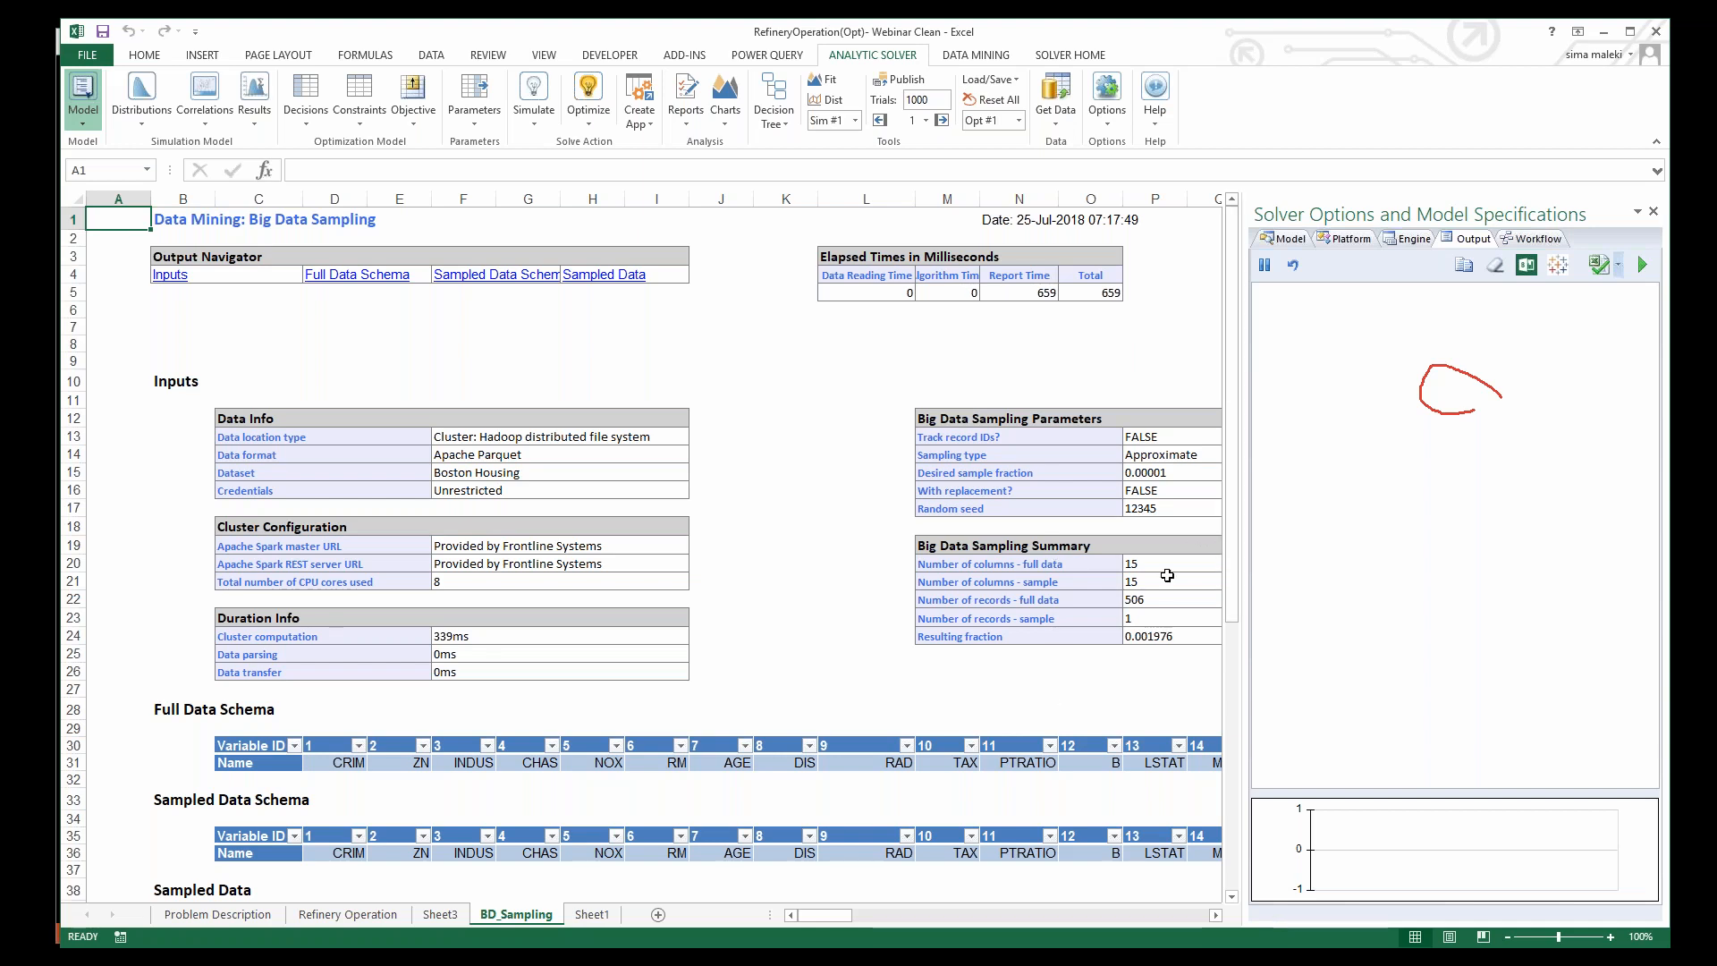
left_click(393, 915)
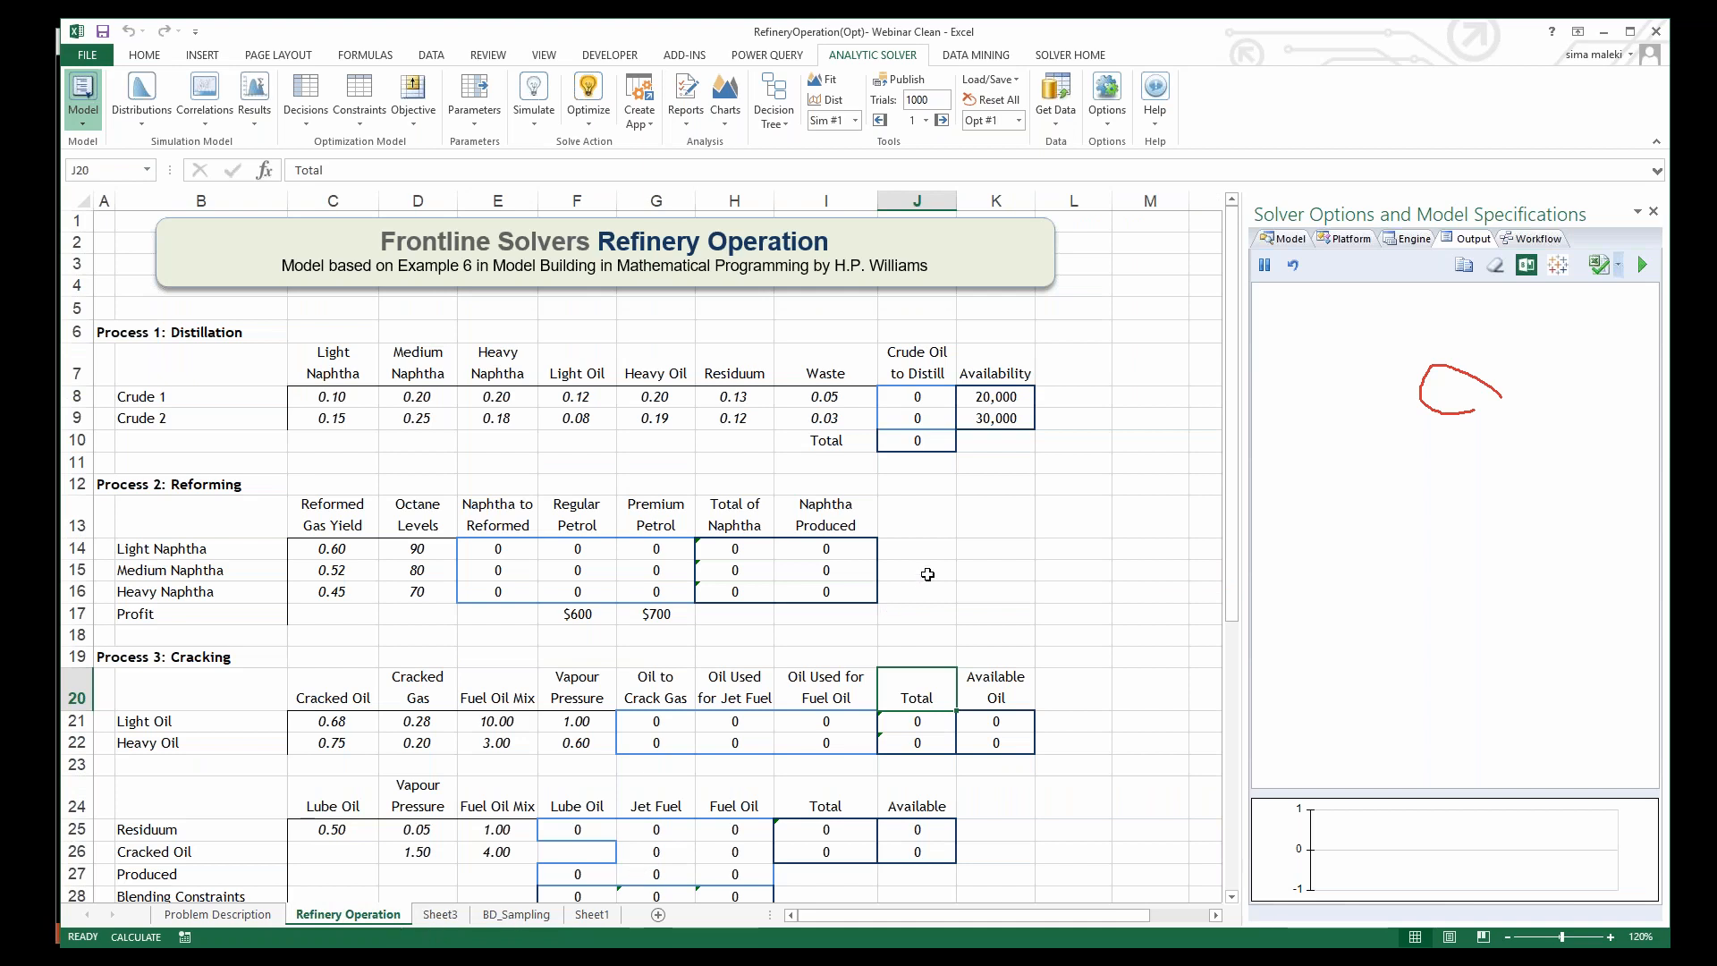
Step: Show the refinery model tree and open the Frontline example models workbook maximized
left_click(1287, 239)
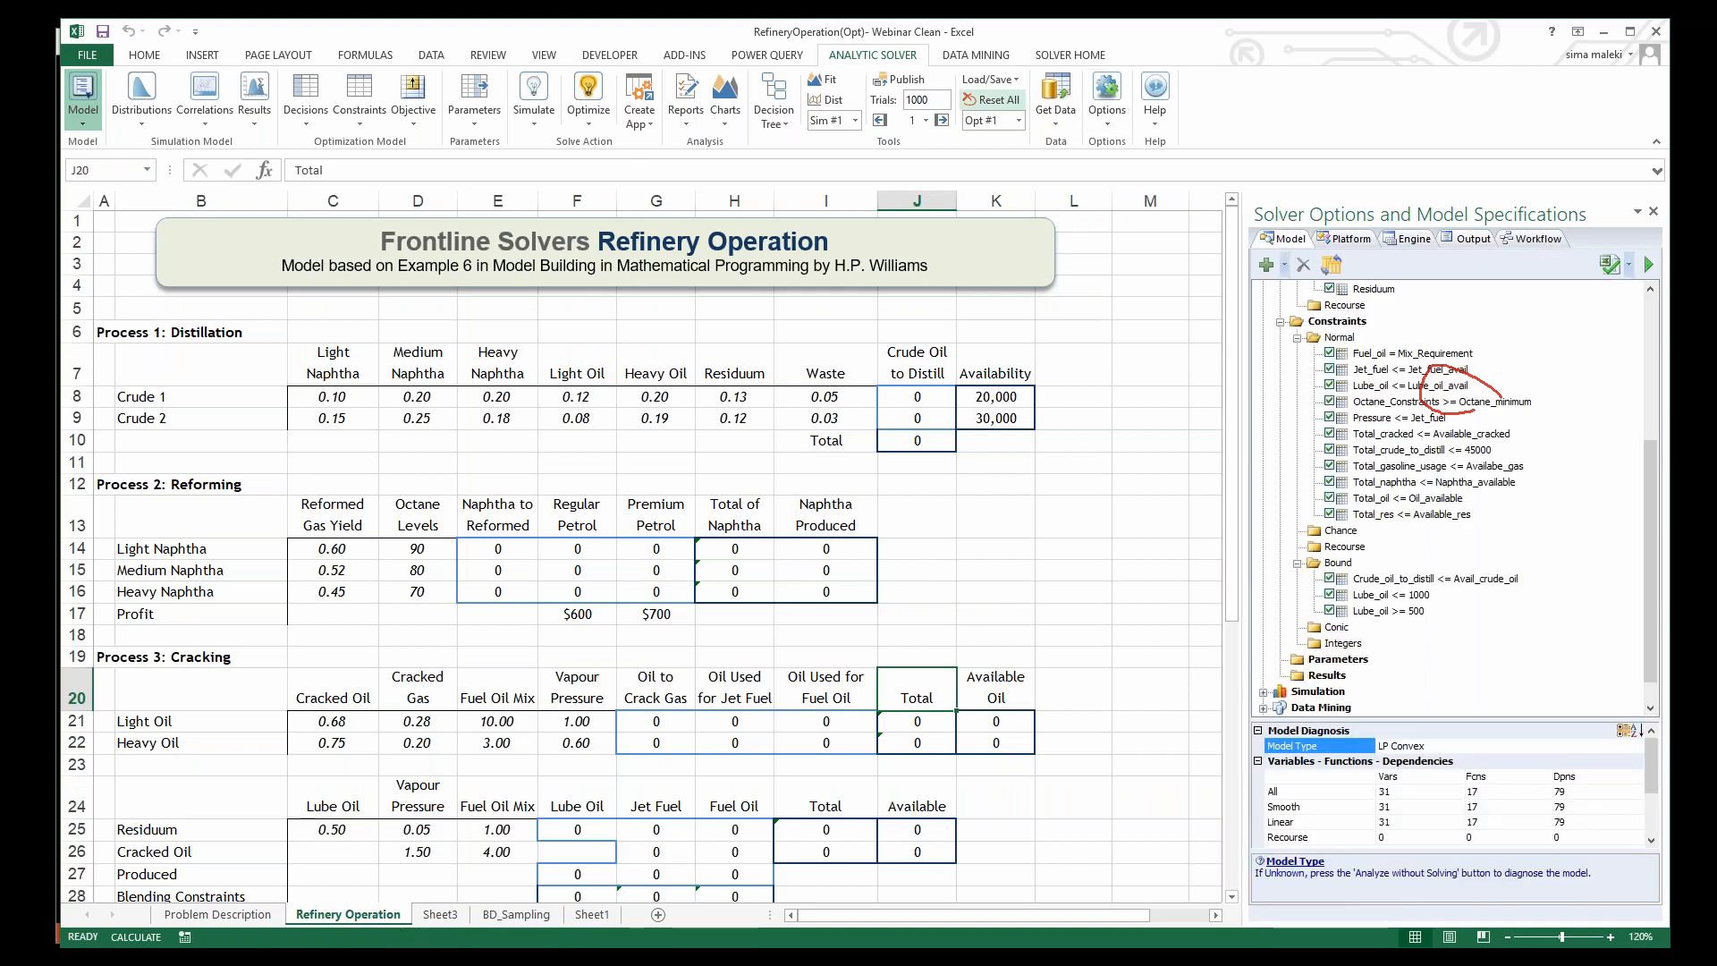
left_click(1098, 122)
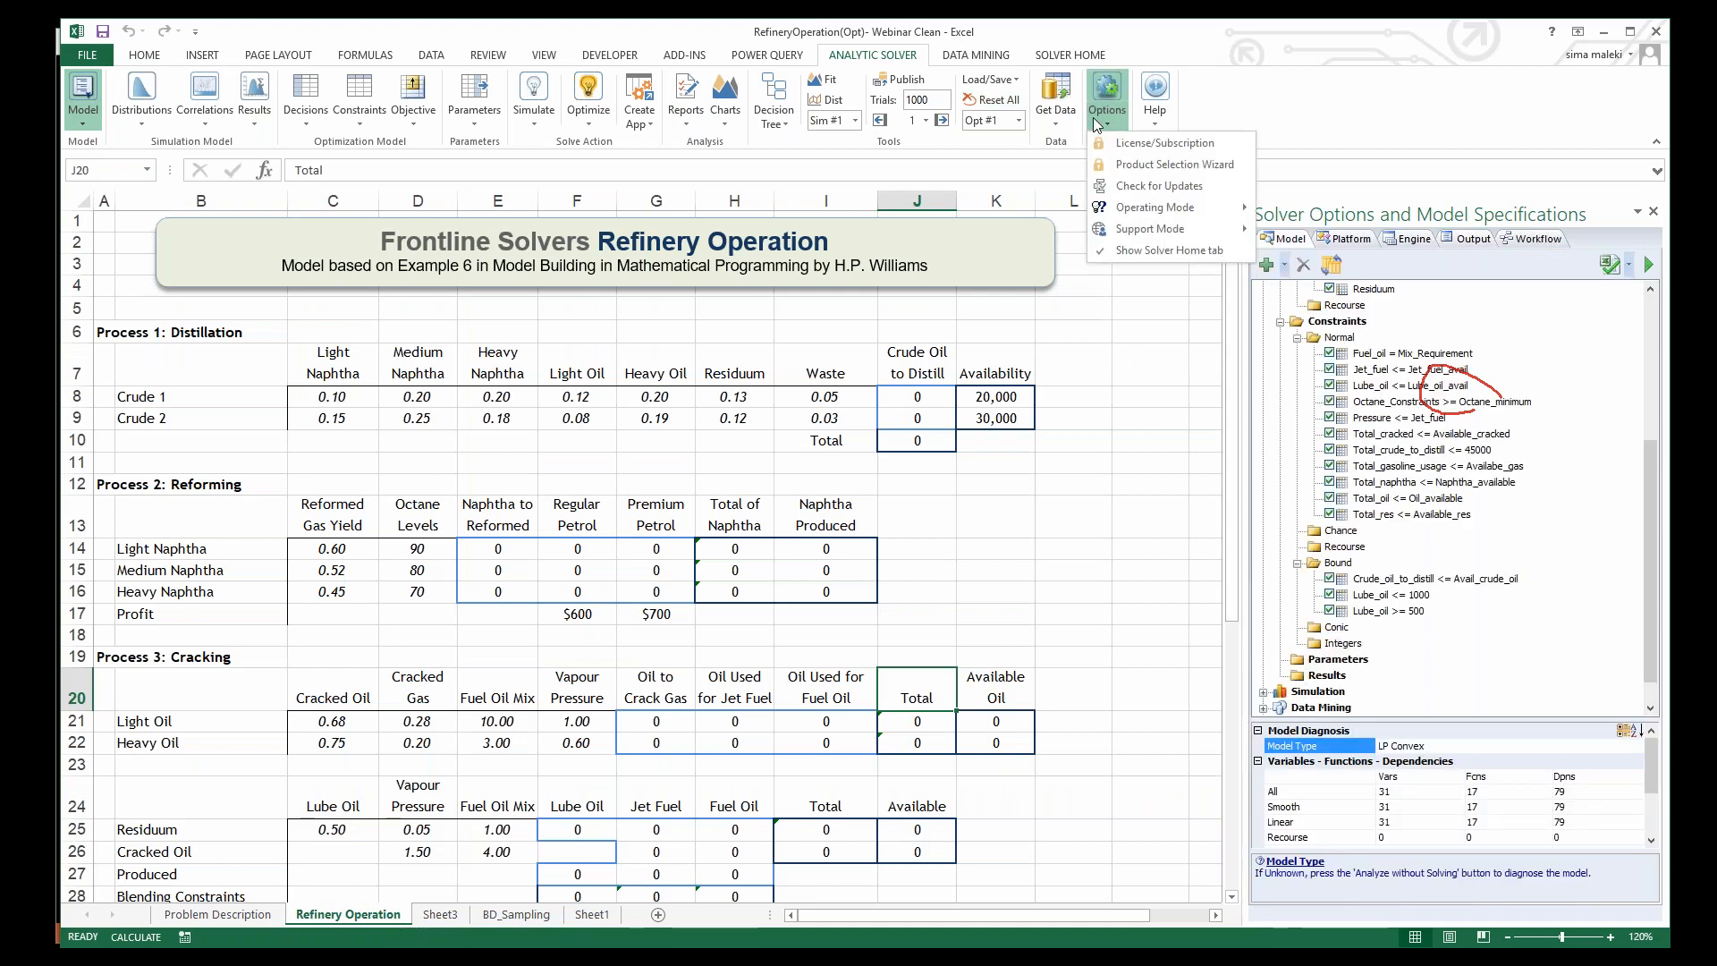
left_click(1161, 122)
left_click(1173, 164)
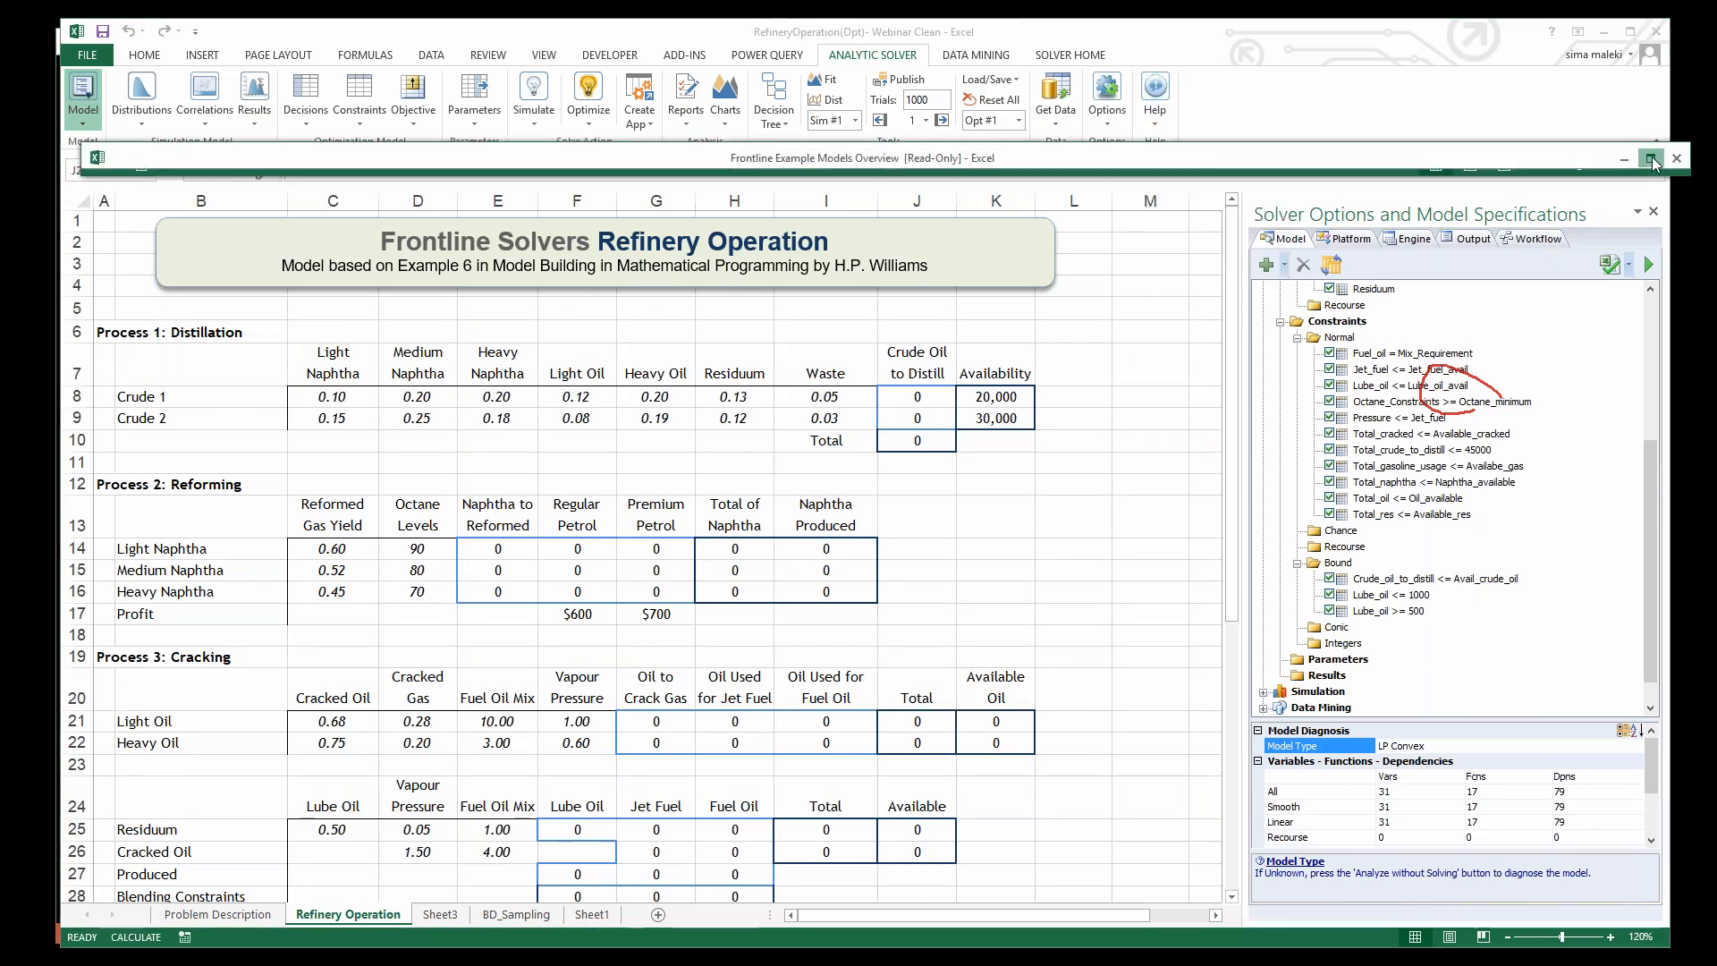
left_click(1650, 158)
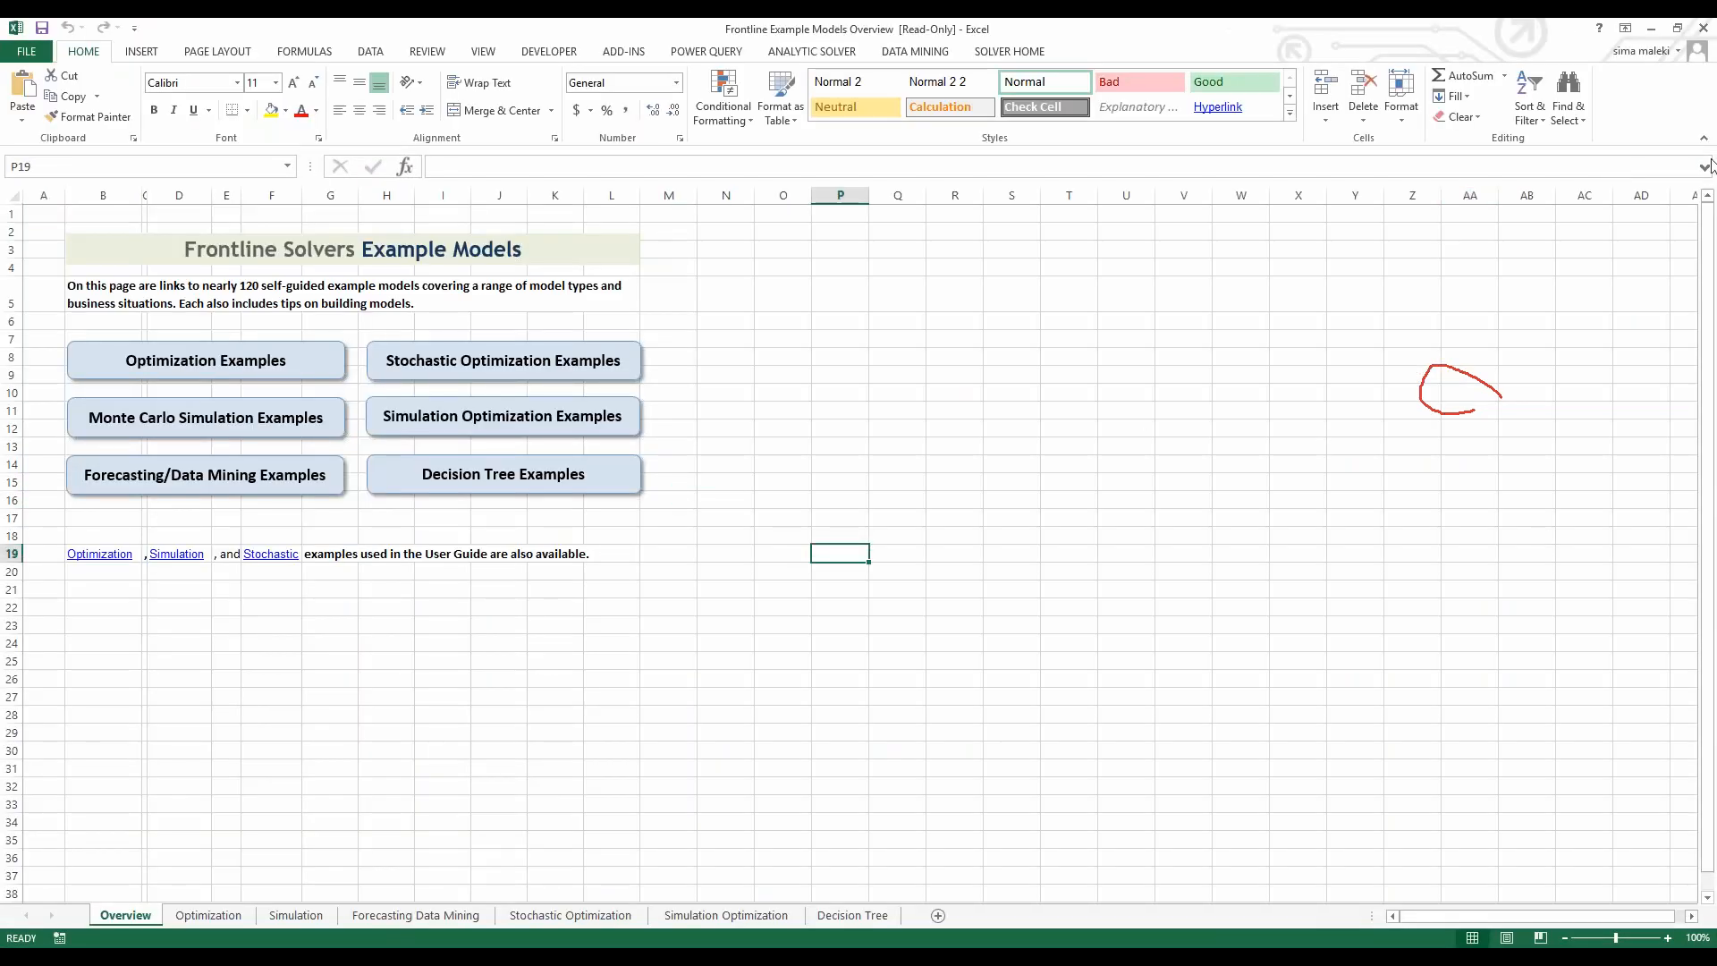
Step: Switch to the Analytic Solver ribbon in the examples workbook and browse its Help choices
left_click(818, 50)
left_click(1046, 121)
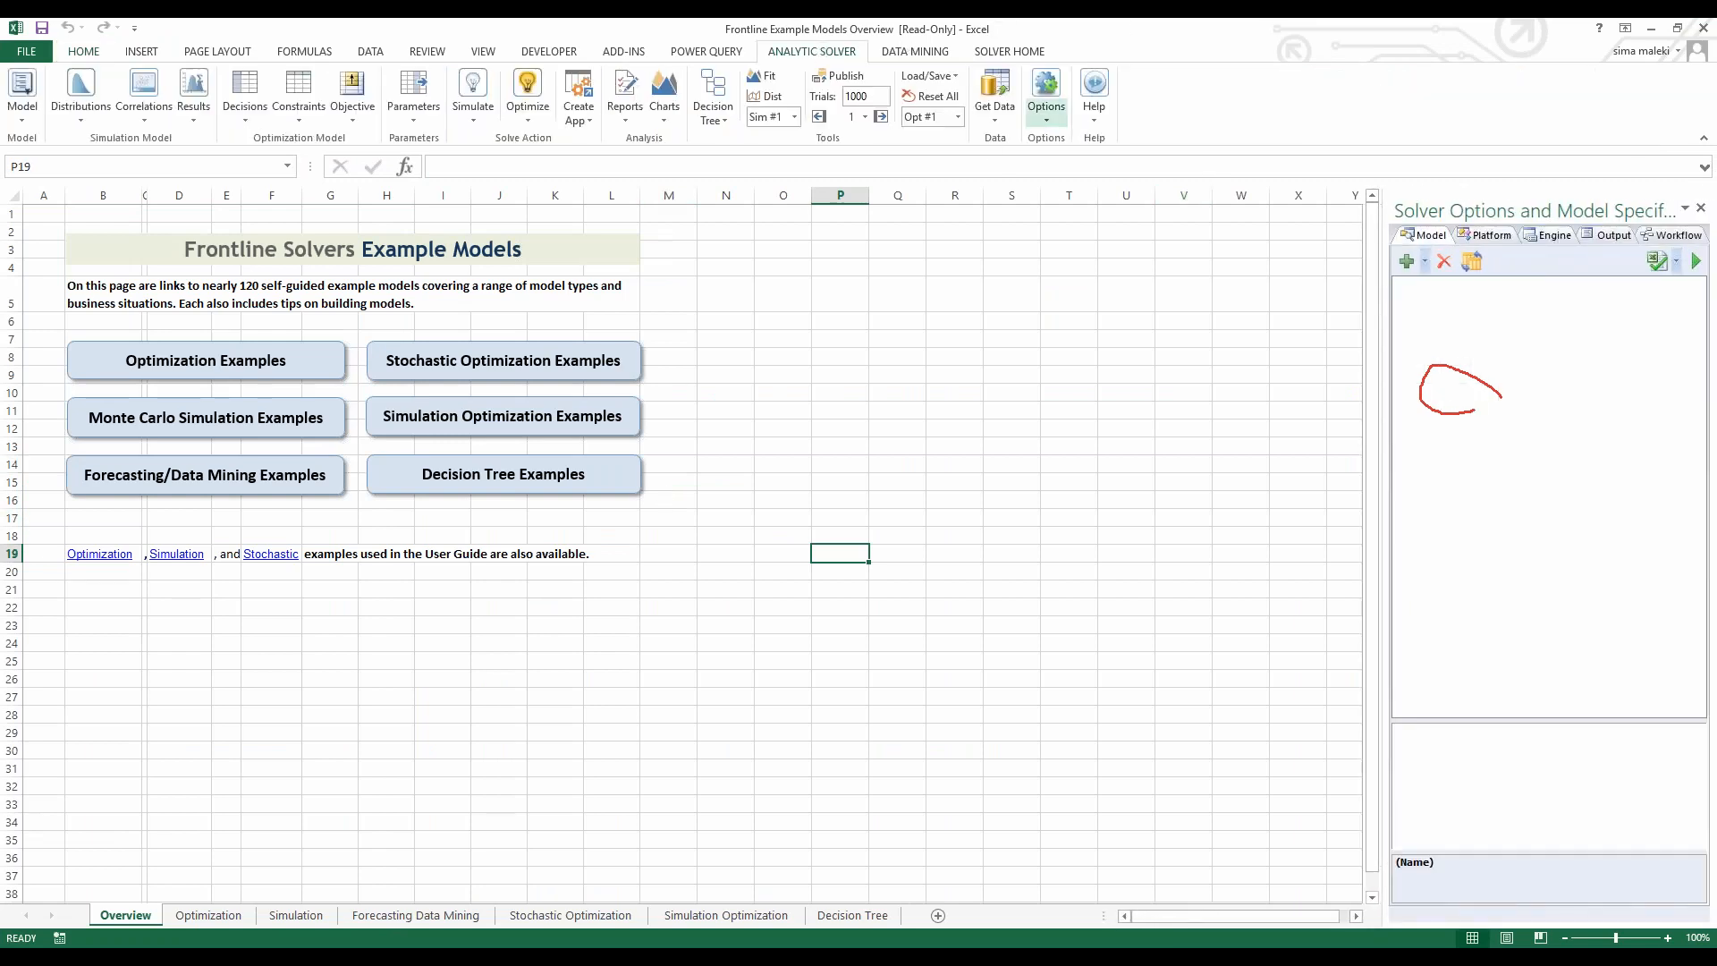
left_click(1093, 106)
left_click(1094, 106)
left_click(1093, 106)
left_click(770, 499)
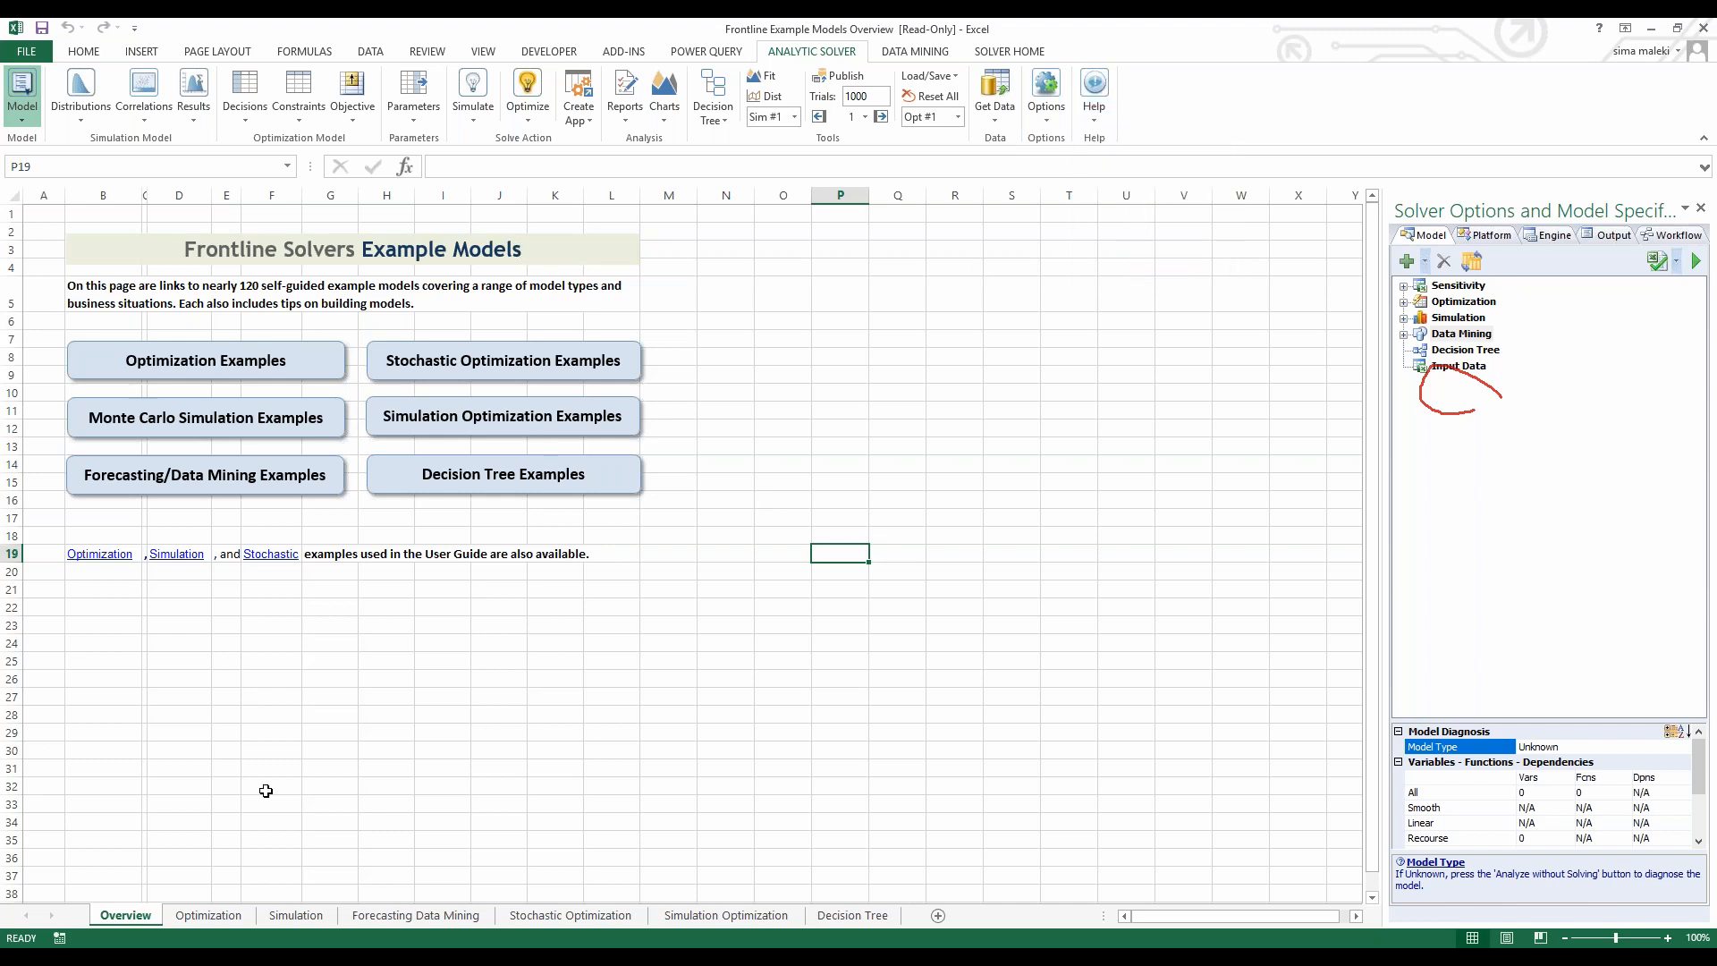
Step: Browse the Optimization Examples list, then close the workbook choosing Don't Save
left_click(243, 367)
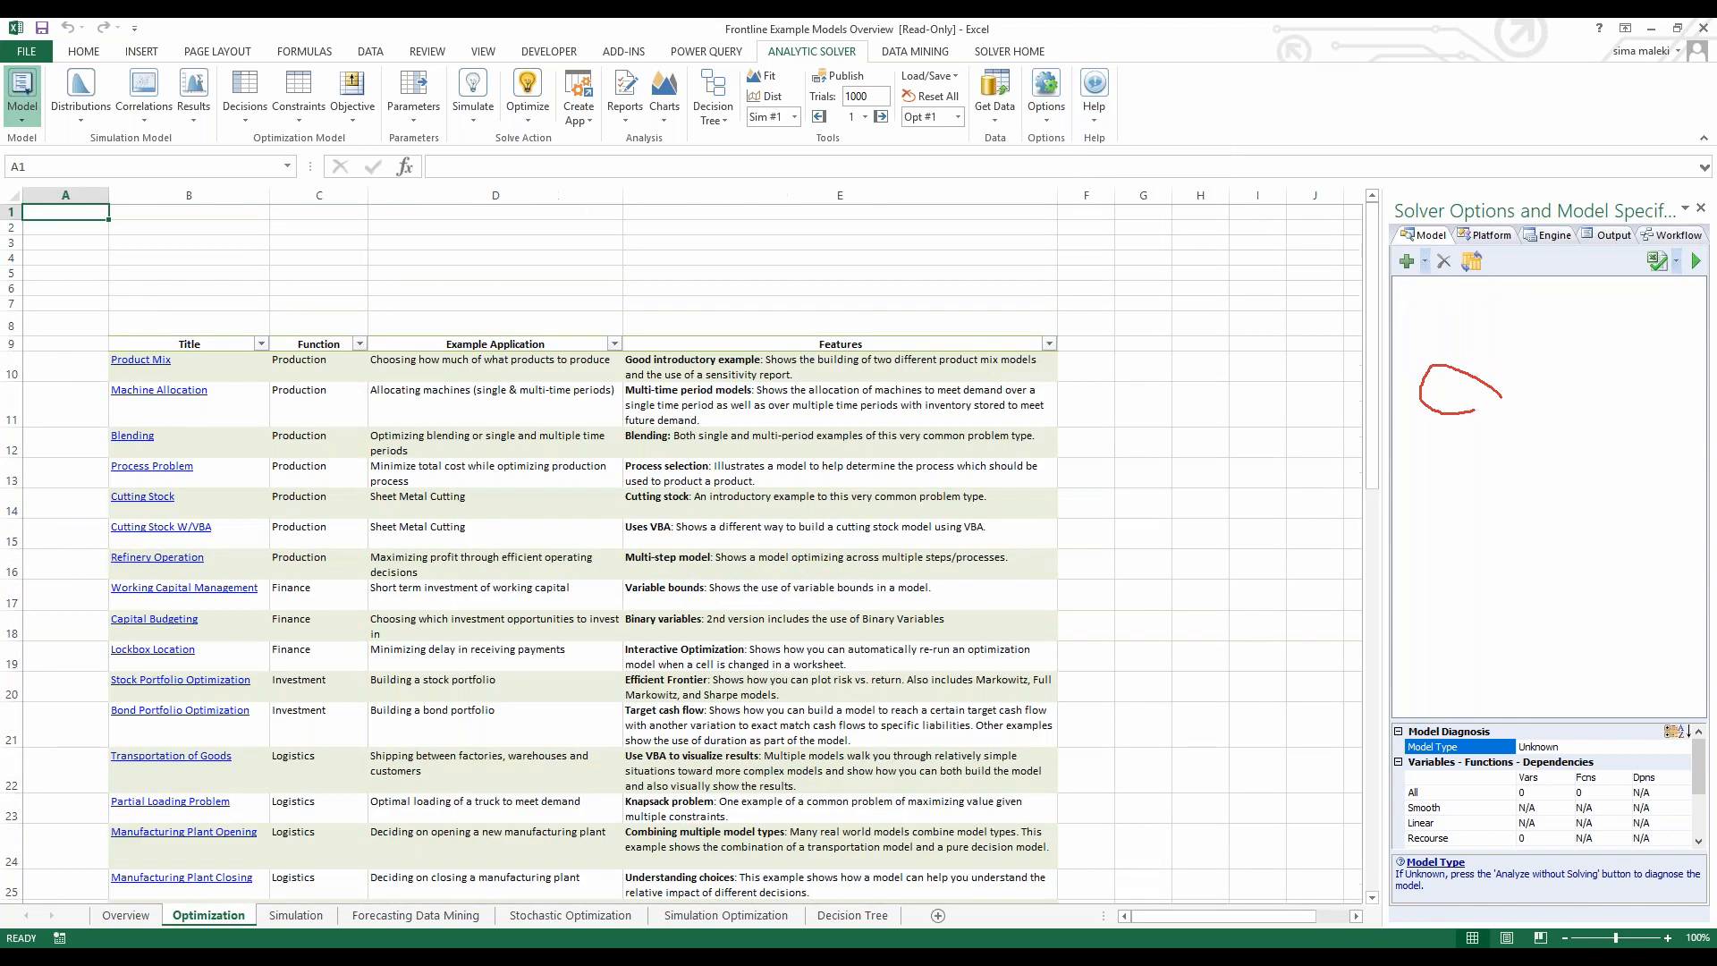
scroll(596, 512, "down", 13)
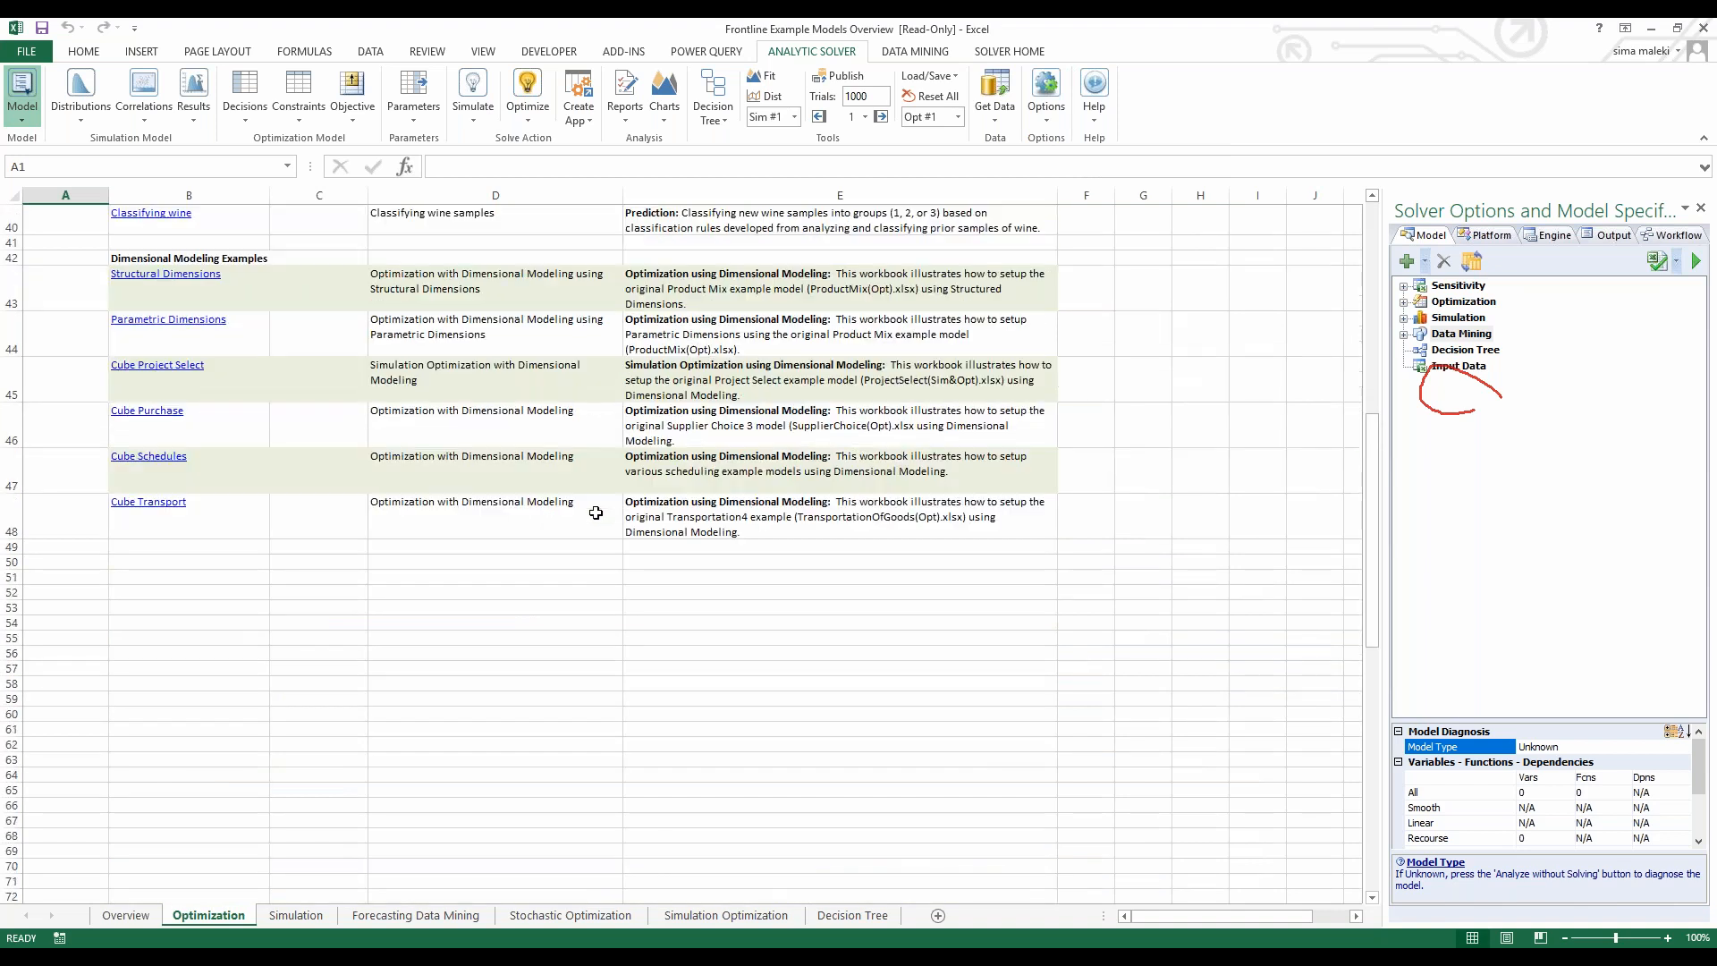
scroll(596, 512, "up", 4)
left_click(1701, 25)
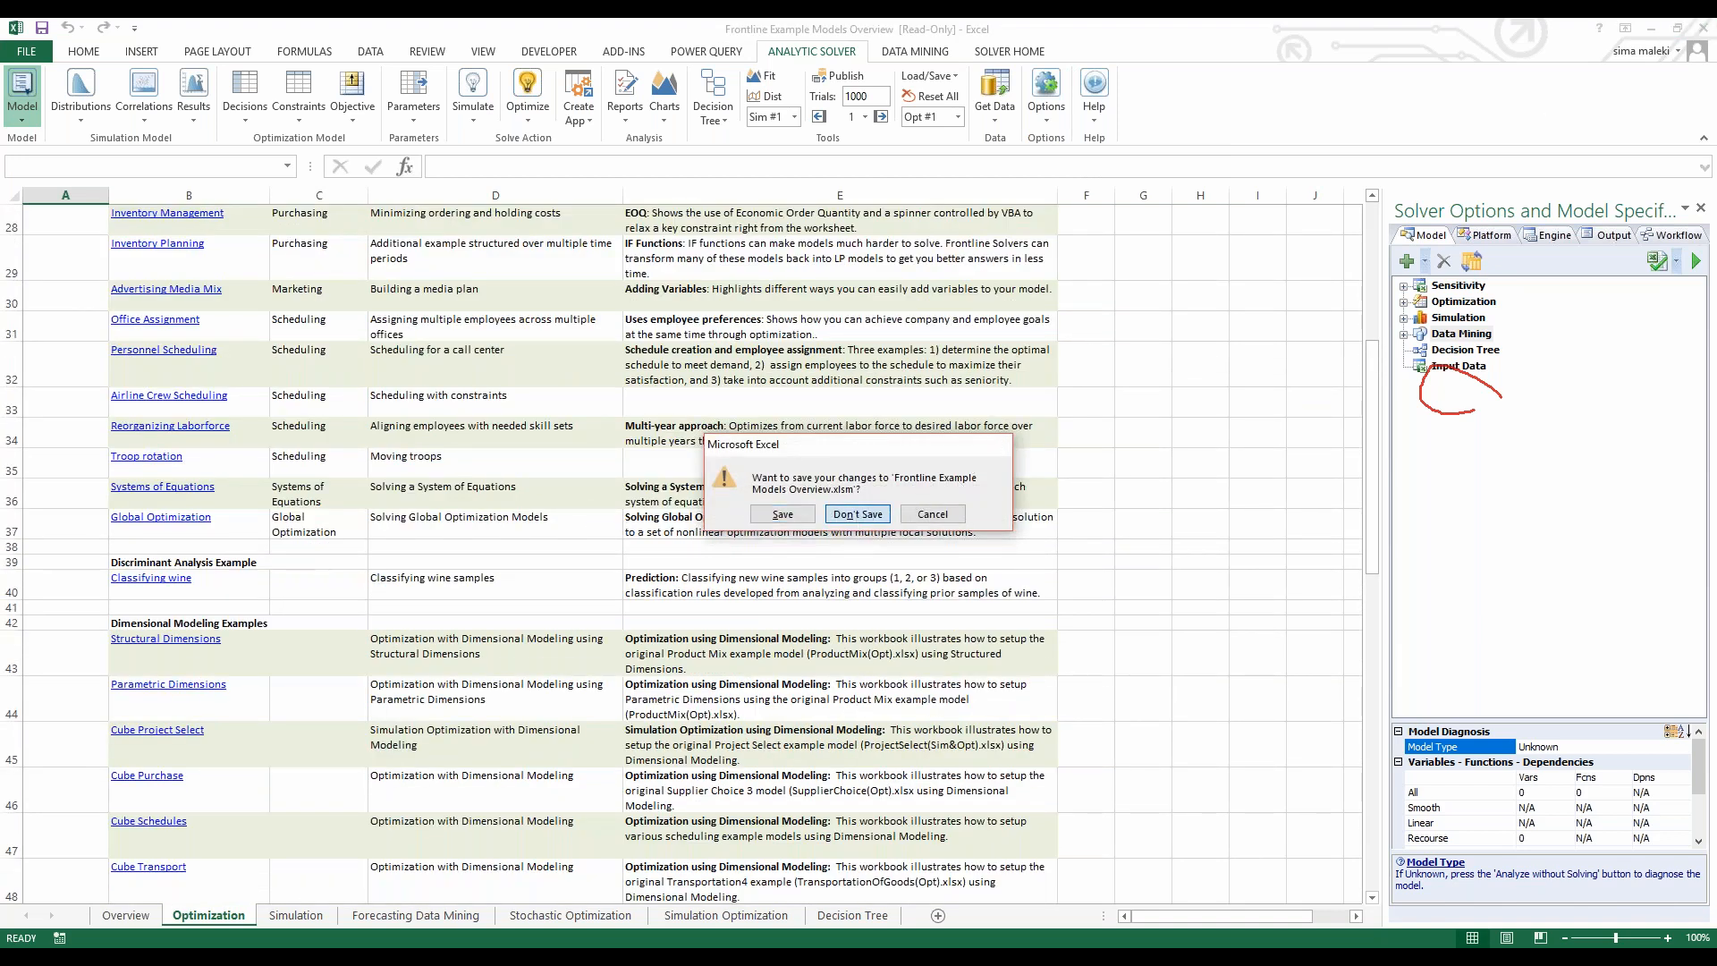
left_click(856, 515)
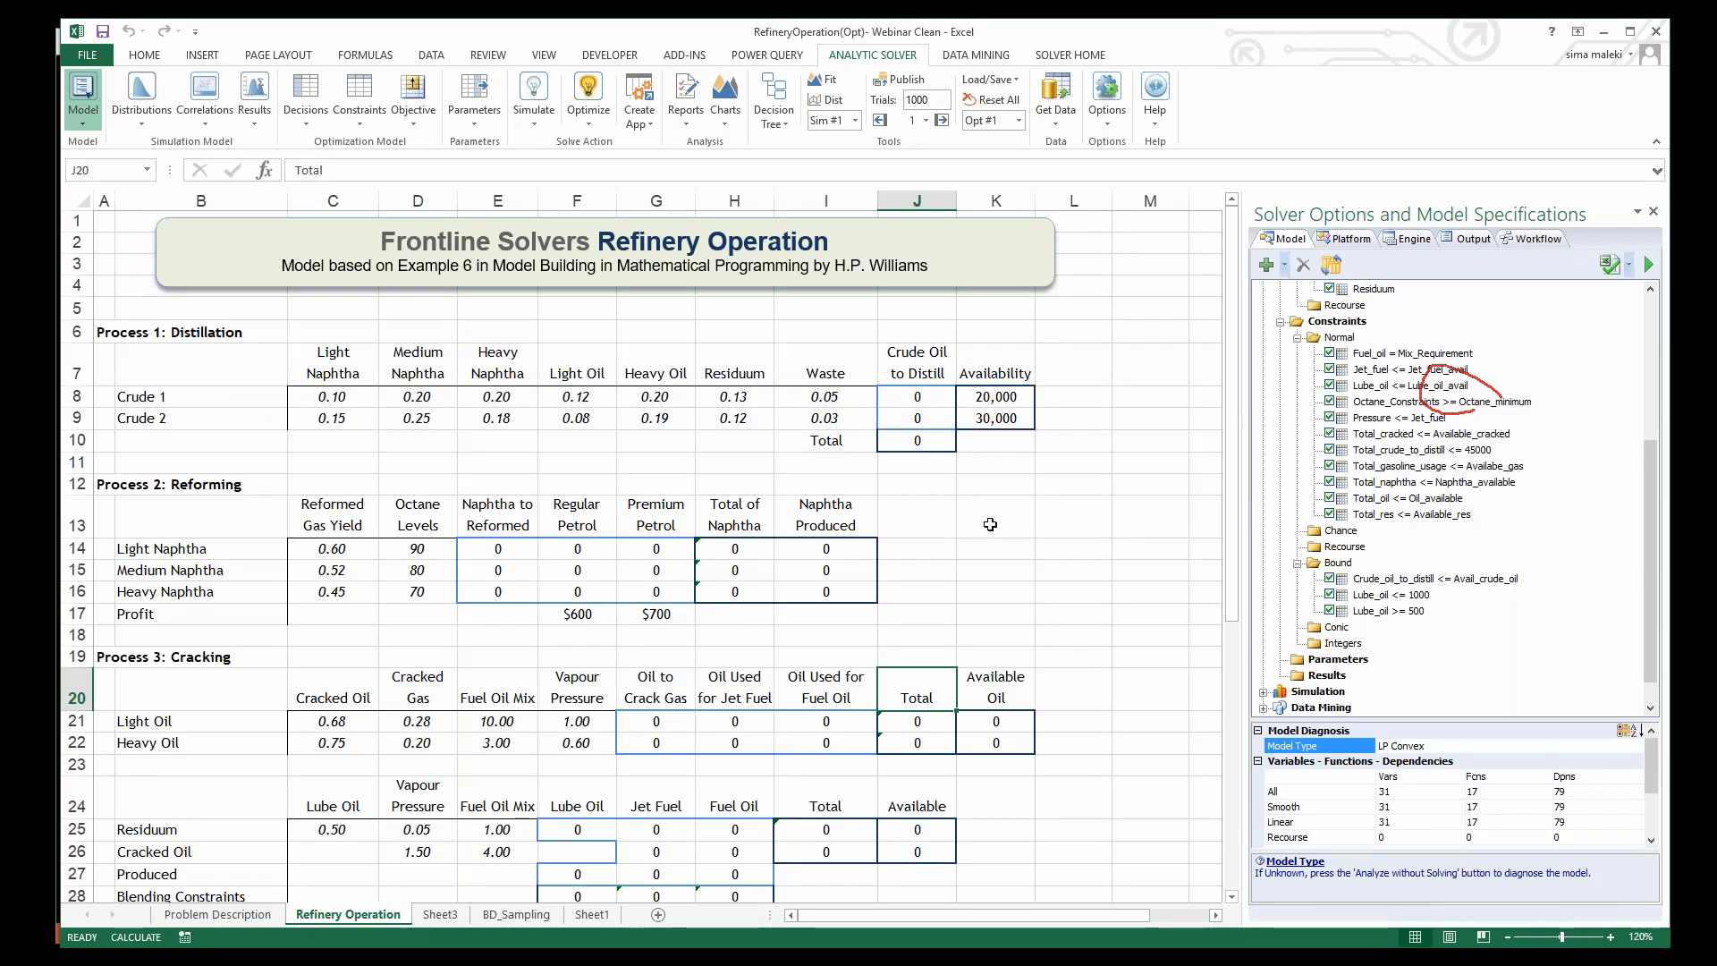
left_click(990, 525)
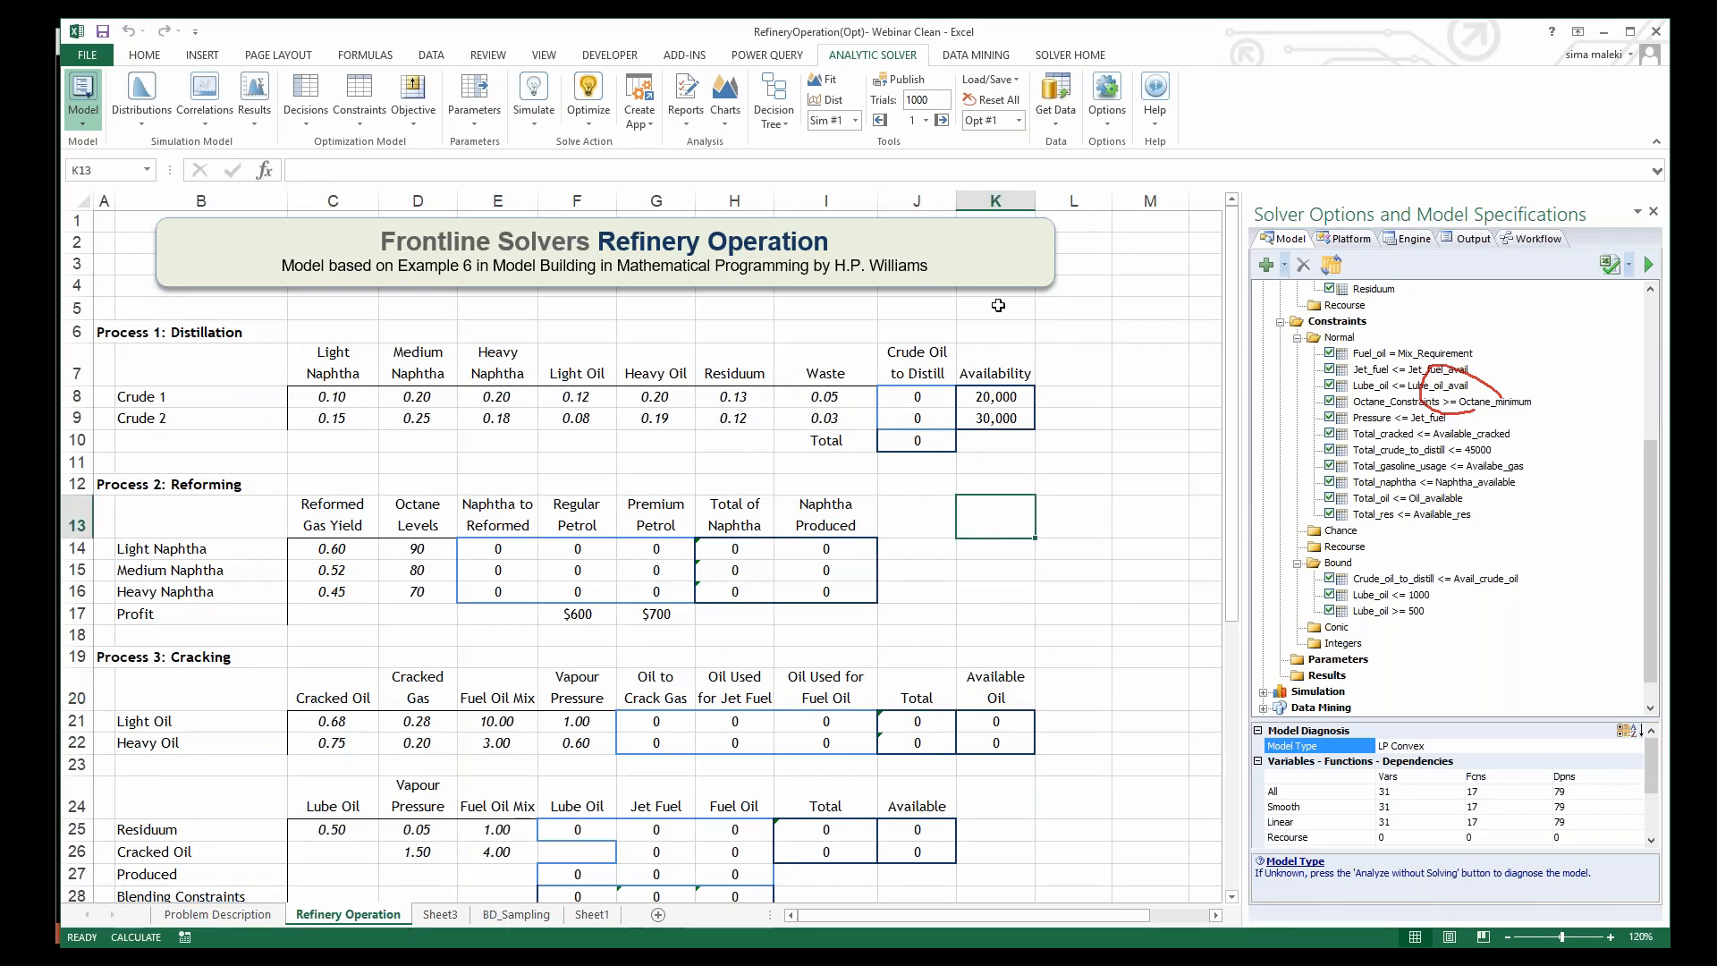
Step: Browse the Help > User Guides choices twice, dismissing the menu each time
left_click(1145, 128)
mouse_move(1187, 238)
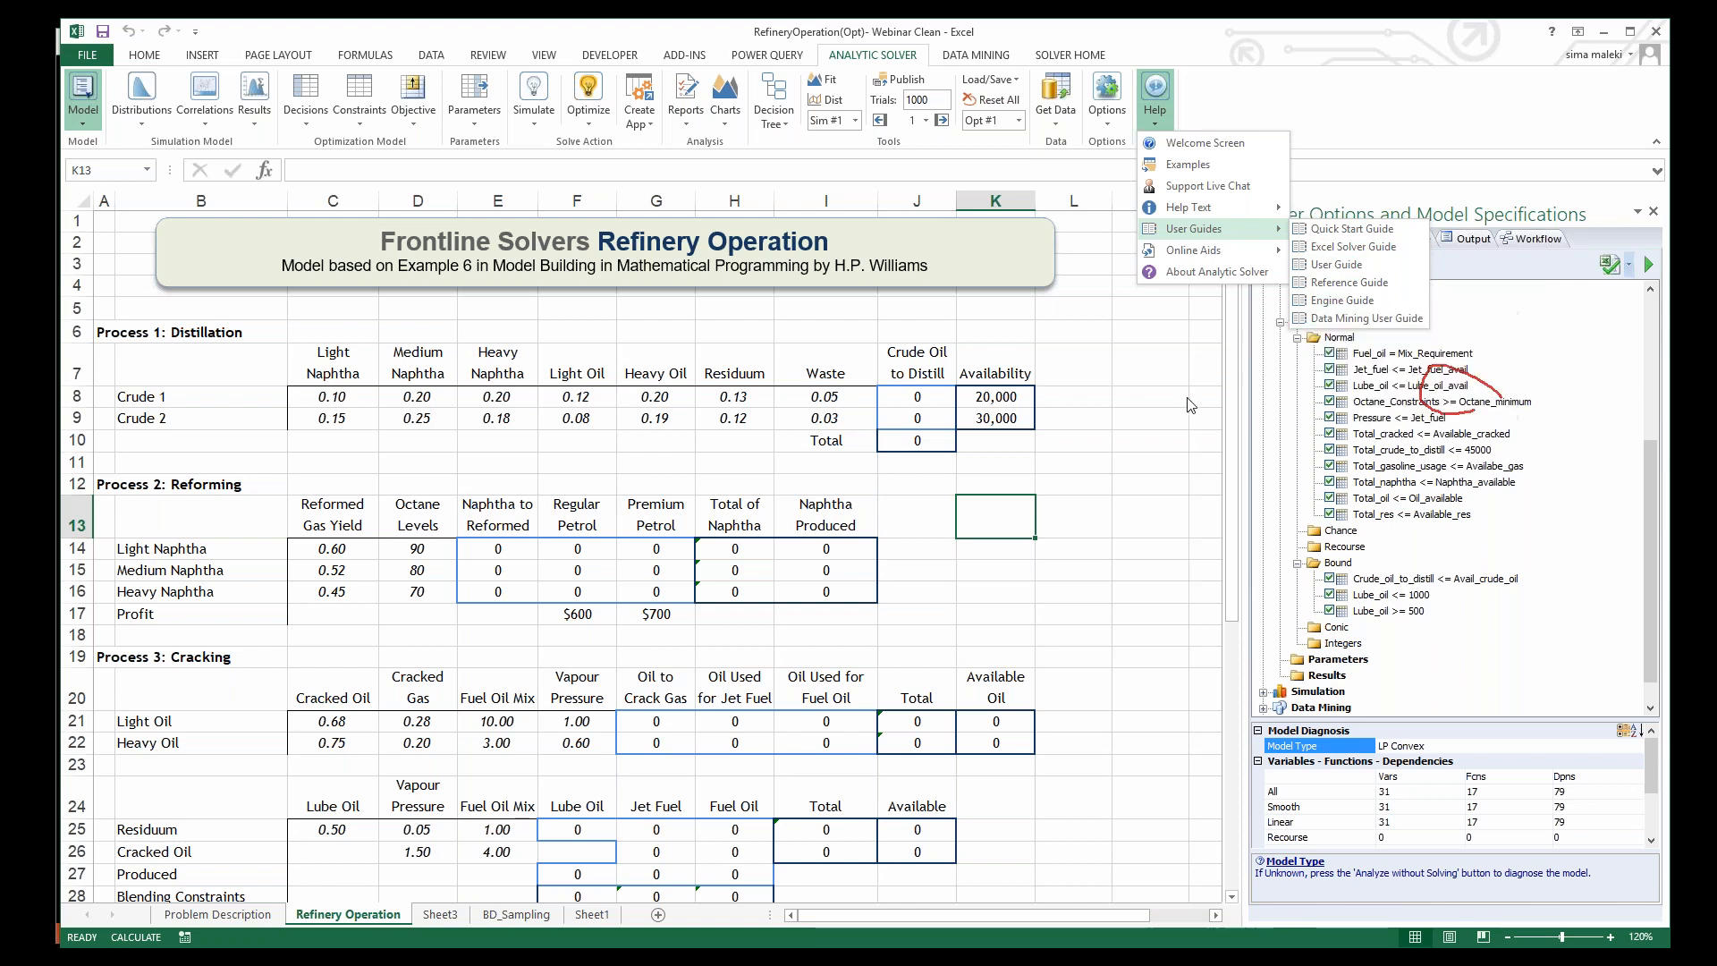
left_click(1288, 319)
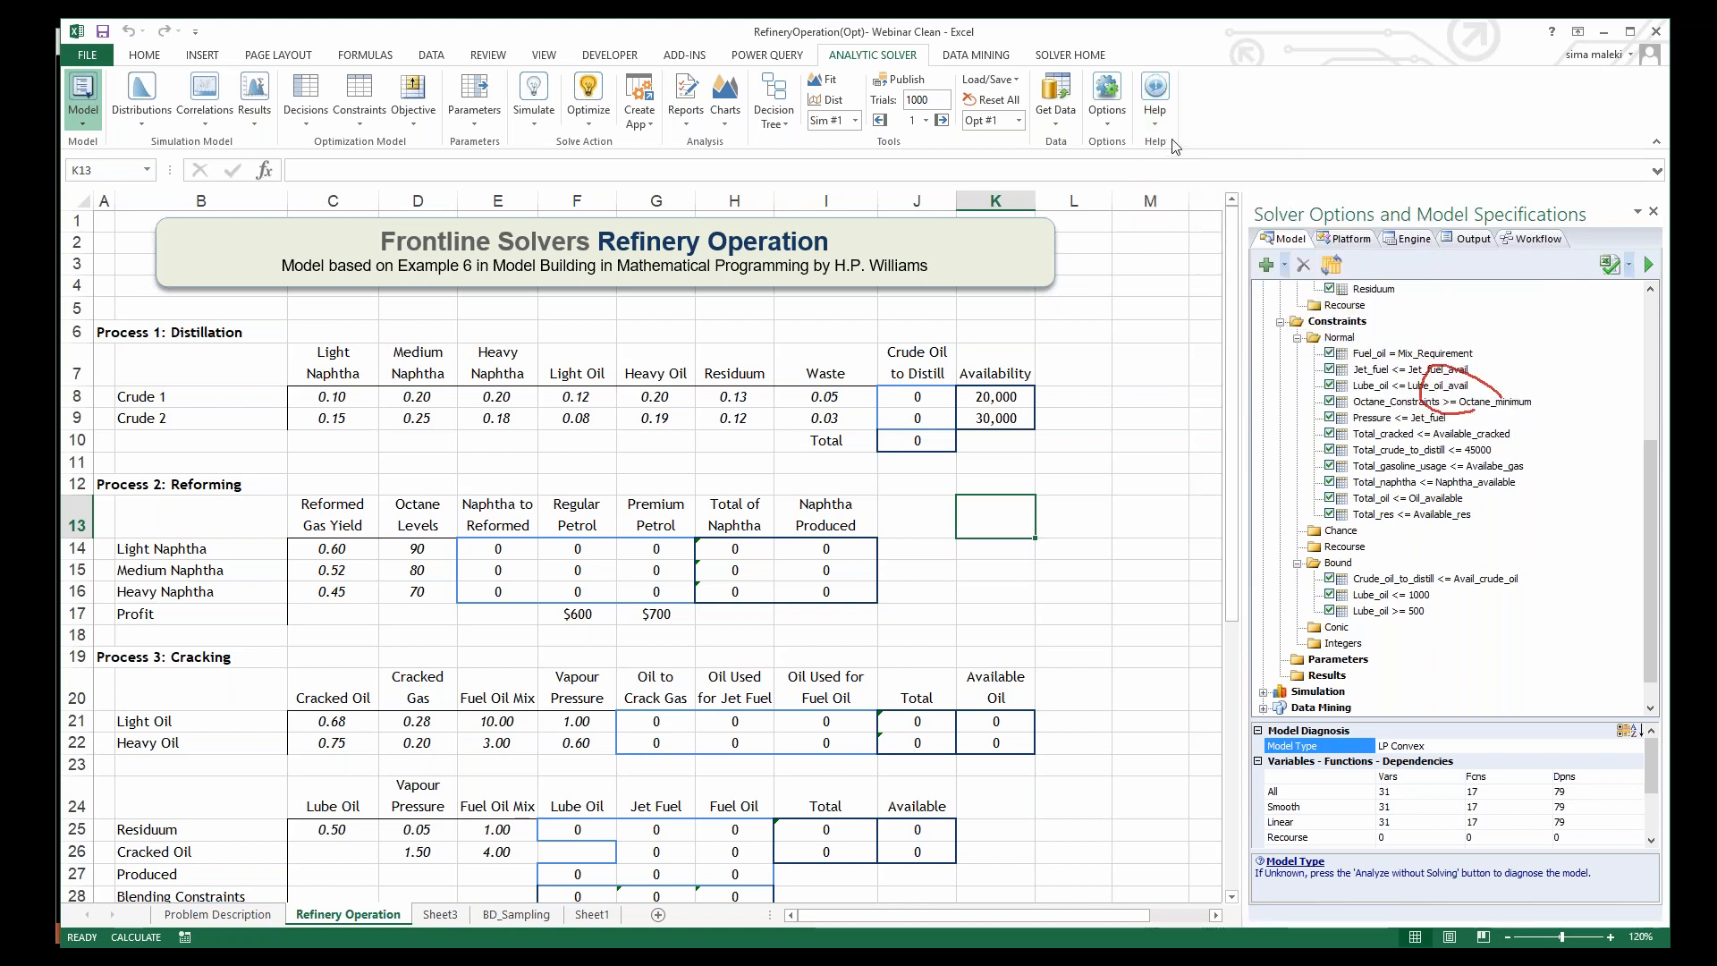
left_click(1155, 98)
mouse_move(1257, 238)
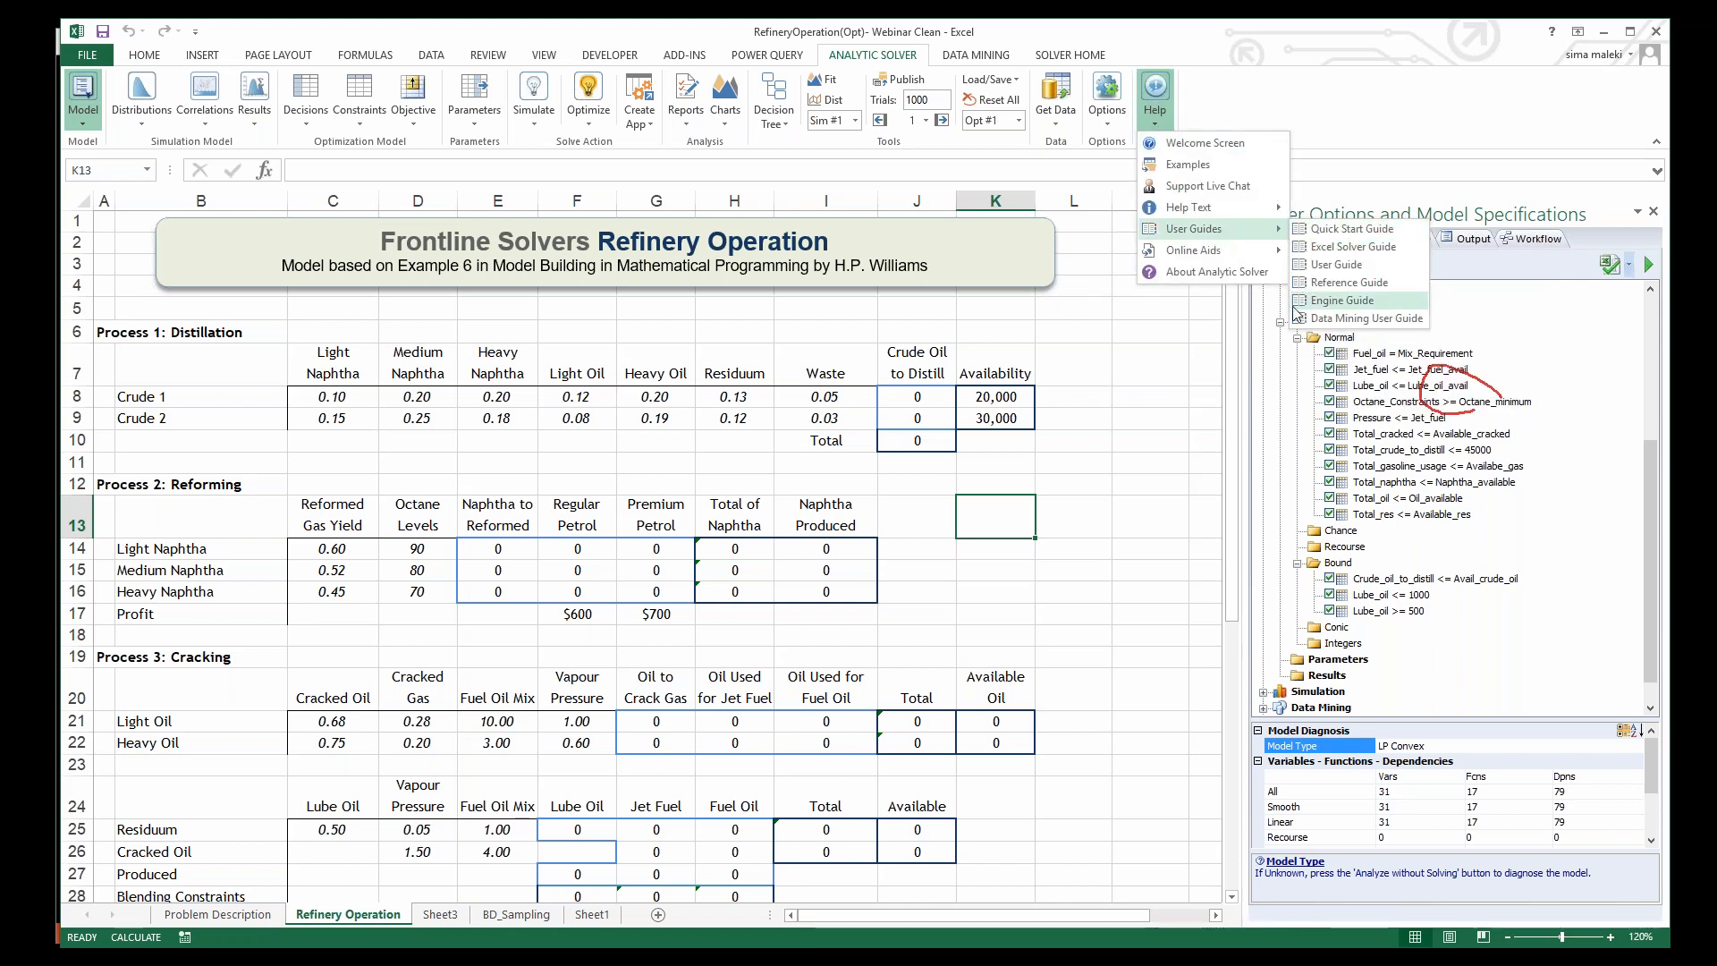
left_click(1275, 357)
Step: Drag the Solver Options and Model Specifications pane's left edge leftward to widen it
left_click_drag(1245, 354, 1190, 355)
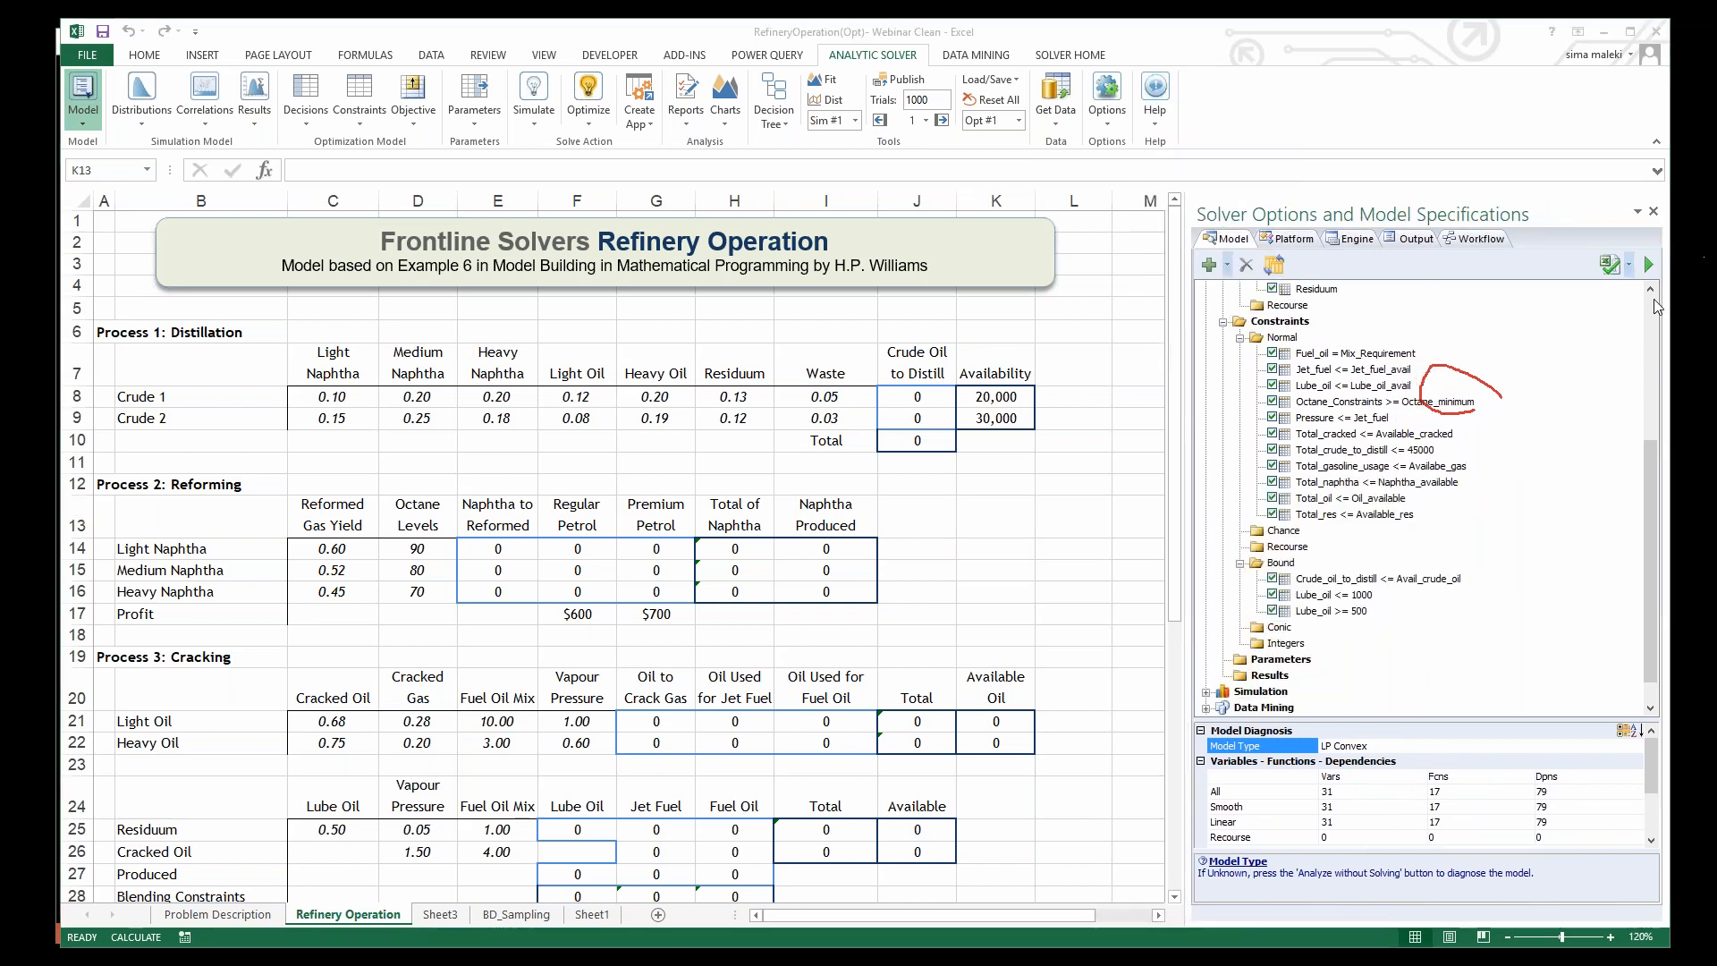
left_click(1604, 366)
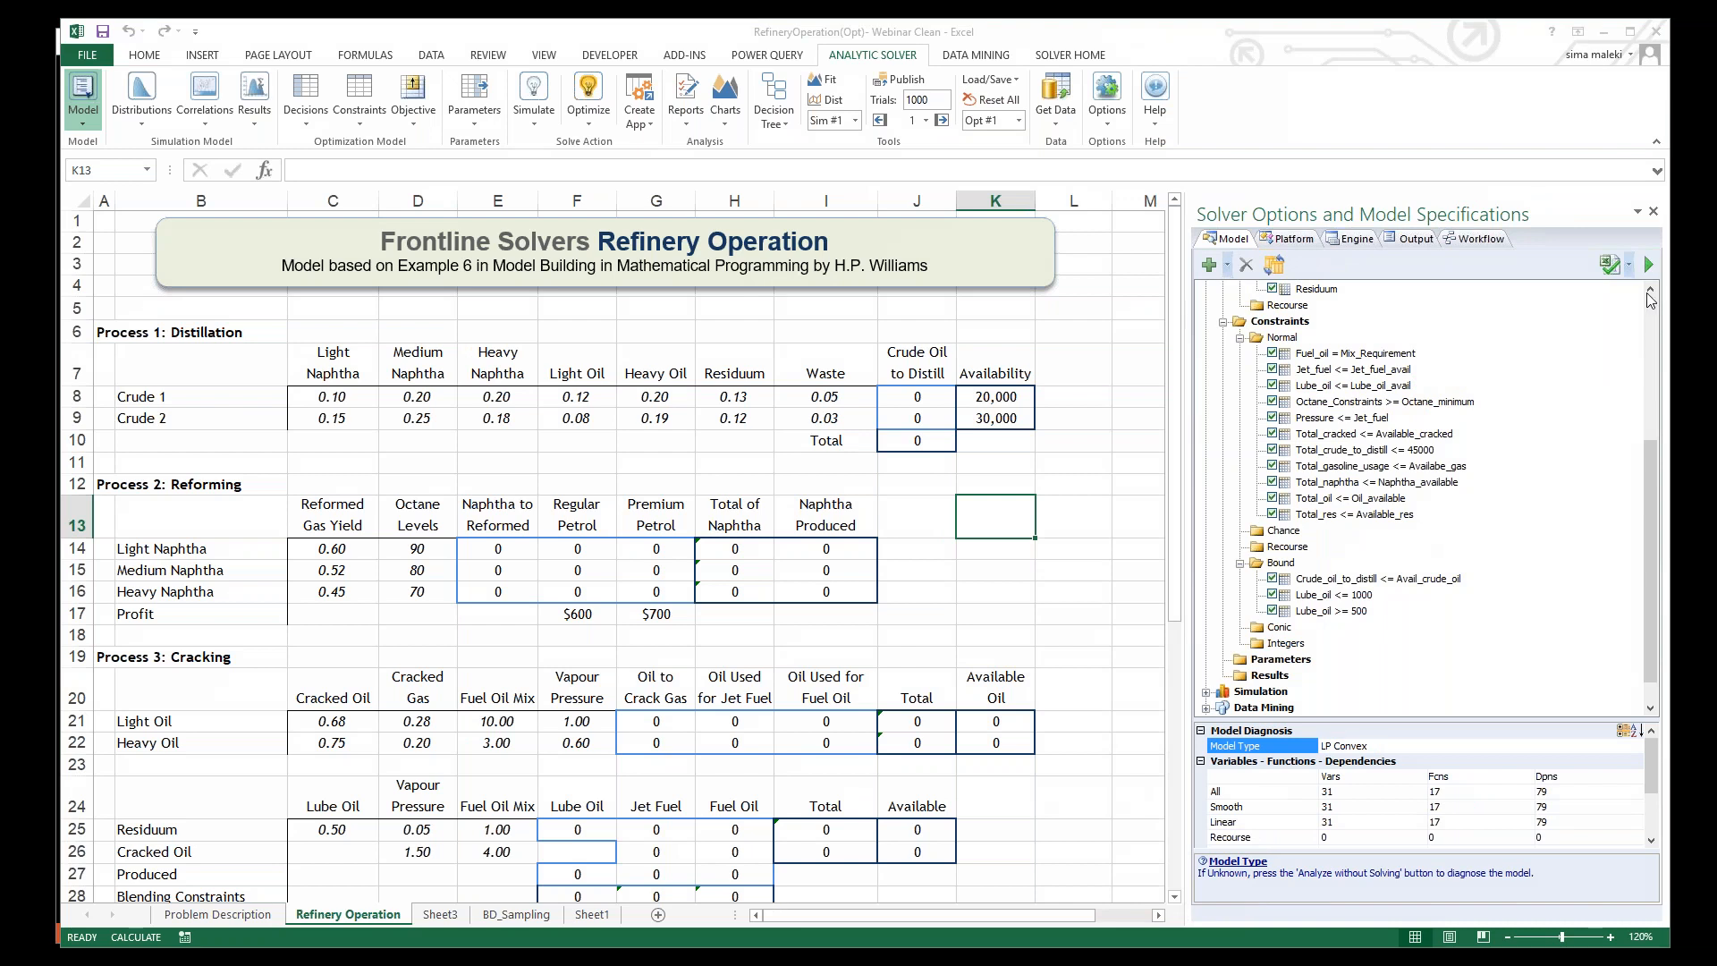
mouse_move(1171, 140)
left_mouse_down()
mouse_move(1199, 509)
mouse_move(1163, 821)
mouse_move(1538, 893)
mouse_move(1652, 759)
mouse_move(1664, 199)
mouse_move(1171, 140)
left_mouse_up()
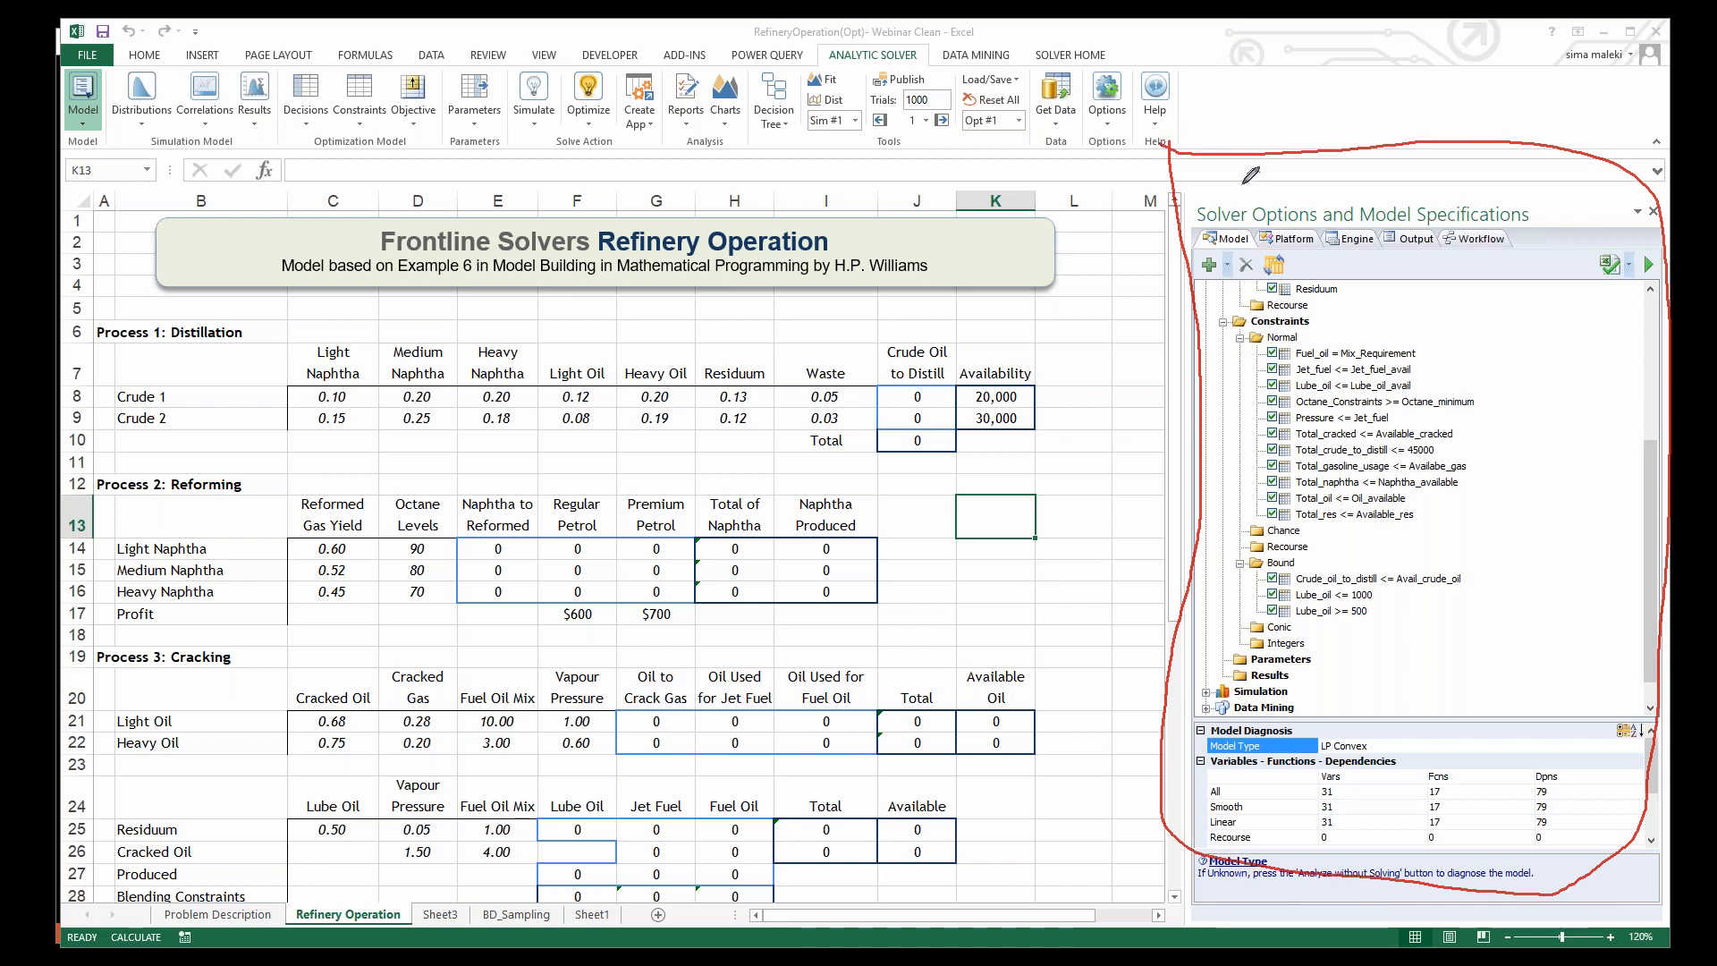
mouse_move(1297, 189)
left_mouse_down()
mouse_move(1303, 218)
mouse_move(1311, 188)
mouse_move(1456, 234)
left_mouse_up()
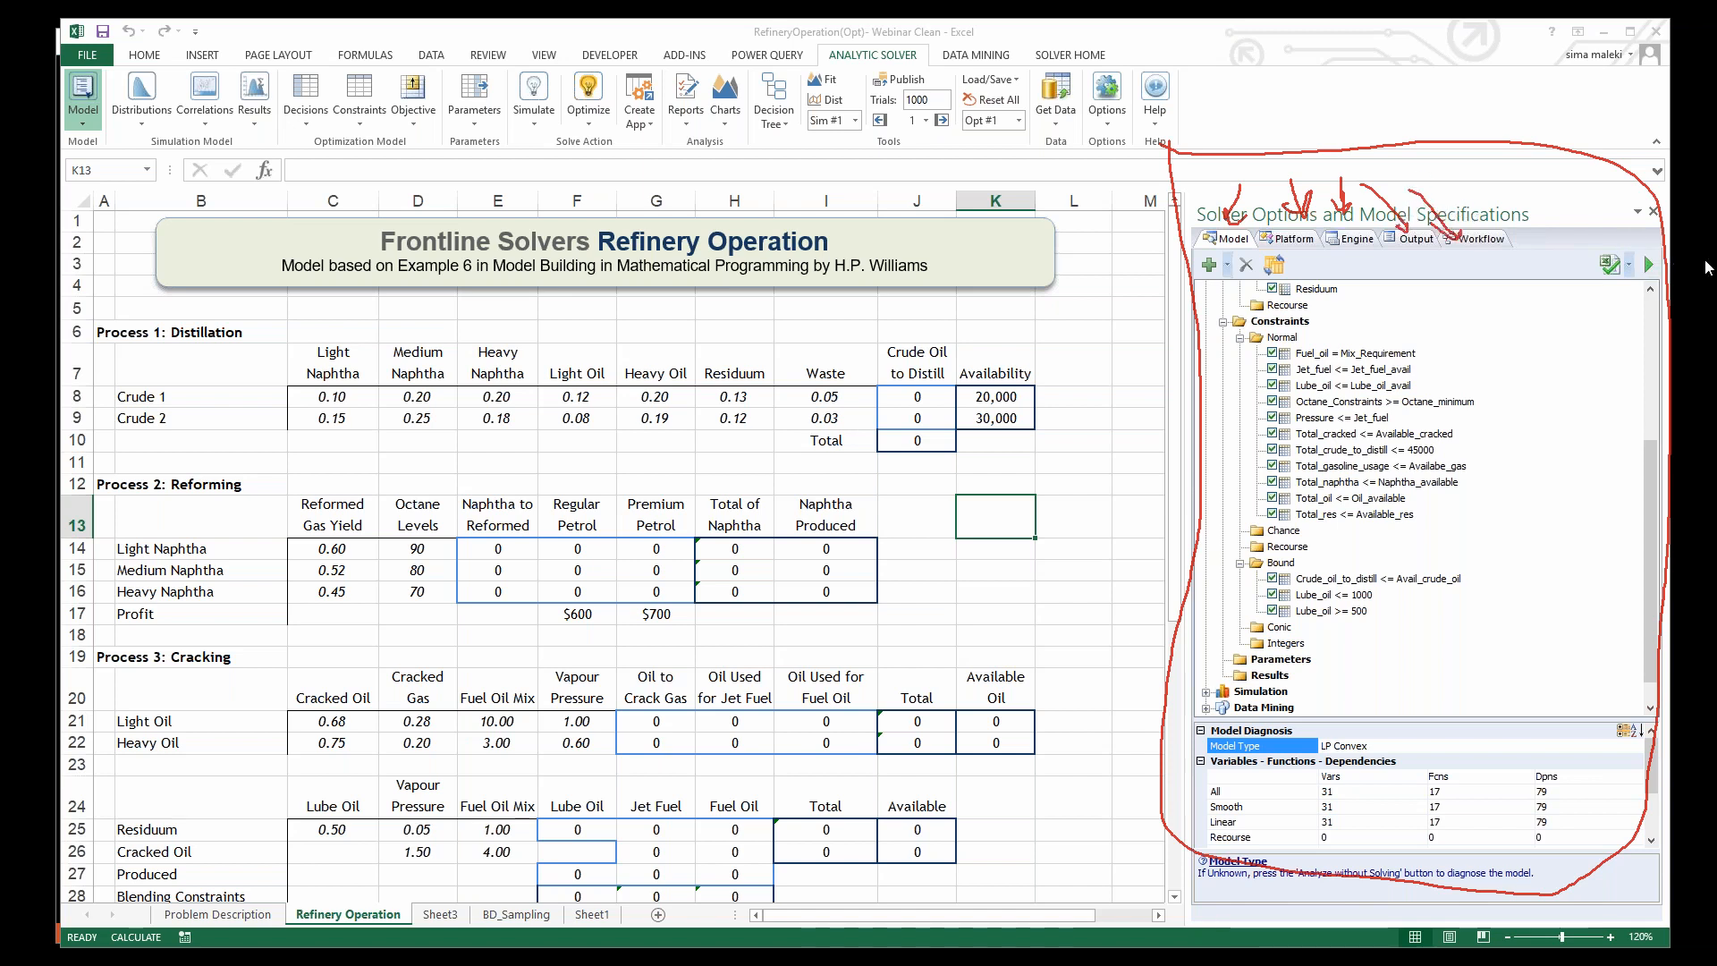
left_click(1483, 240)
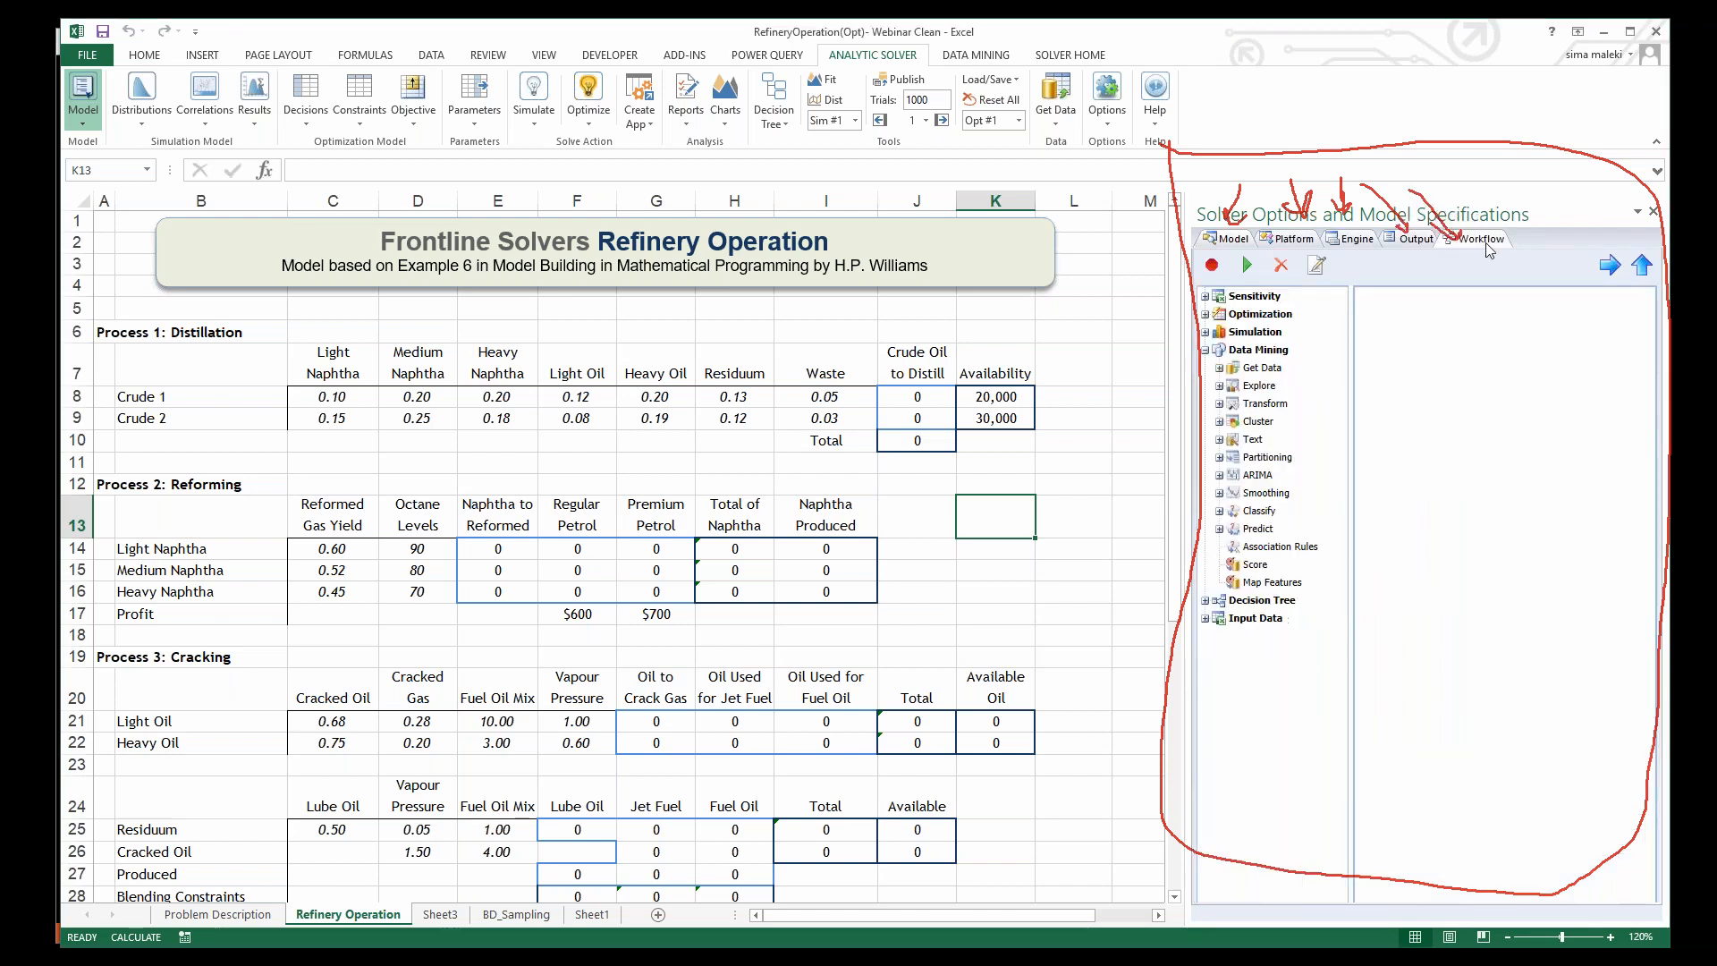
left_click(1235, 240)
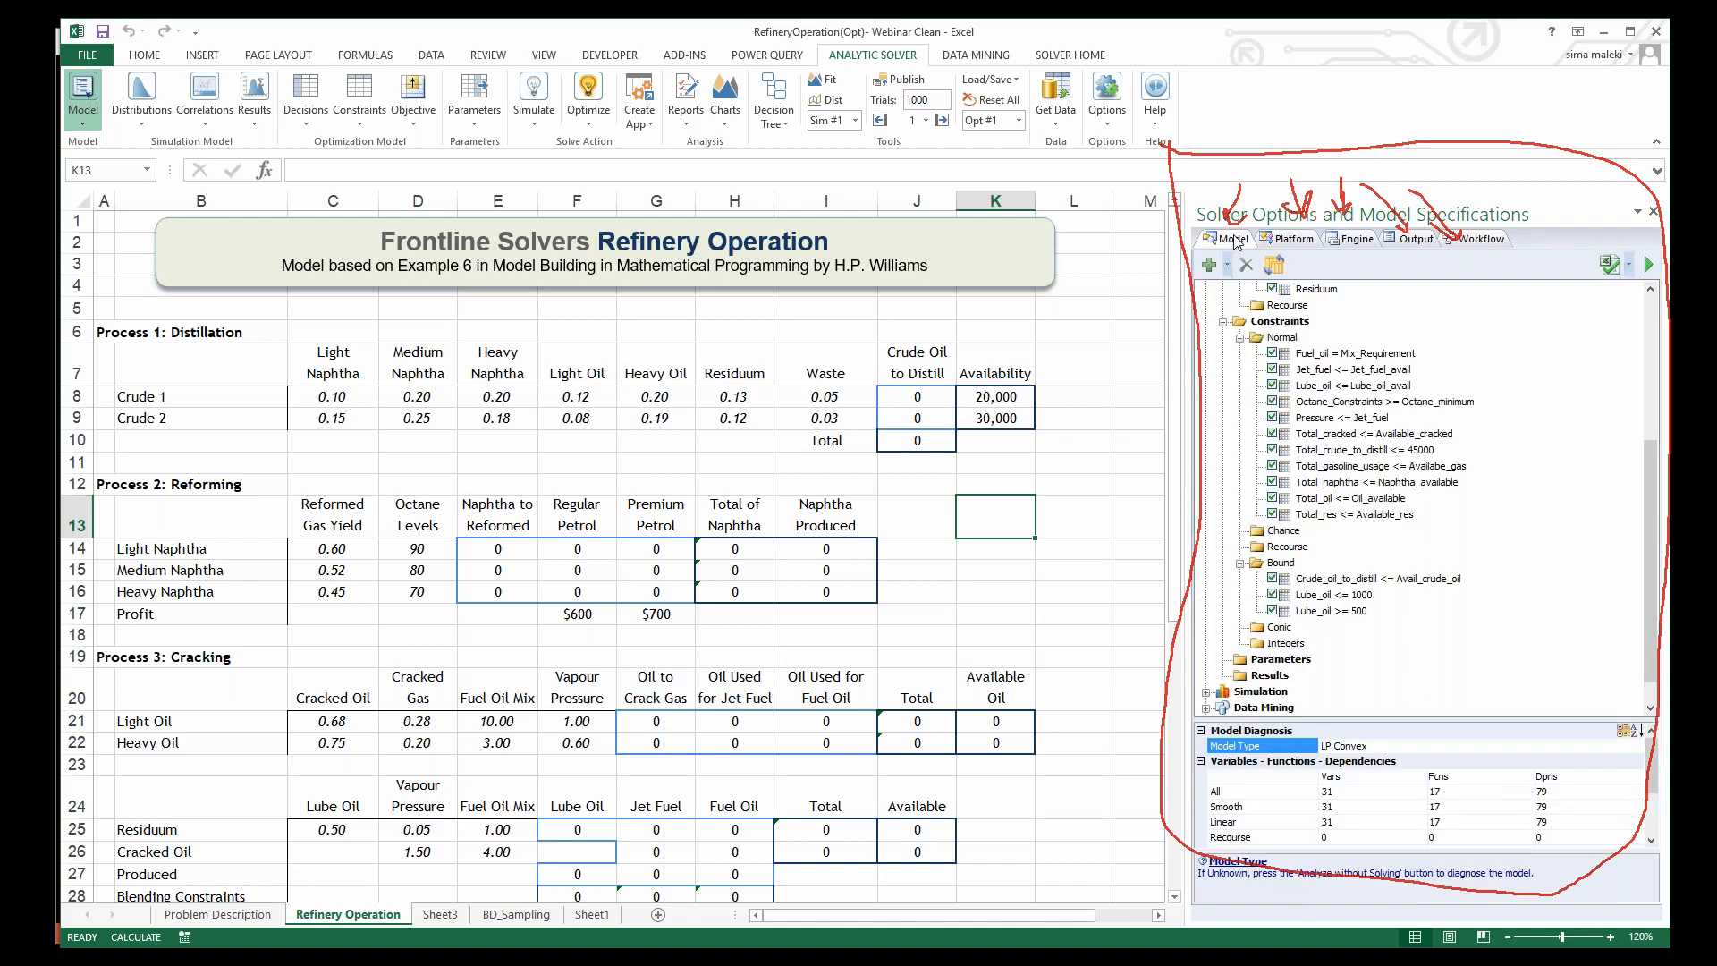
left_click_drag(1648, 504, 1531, 387)
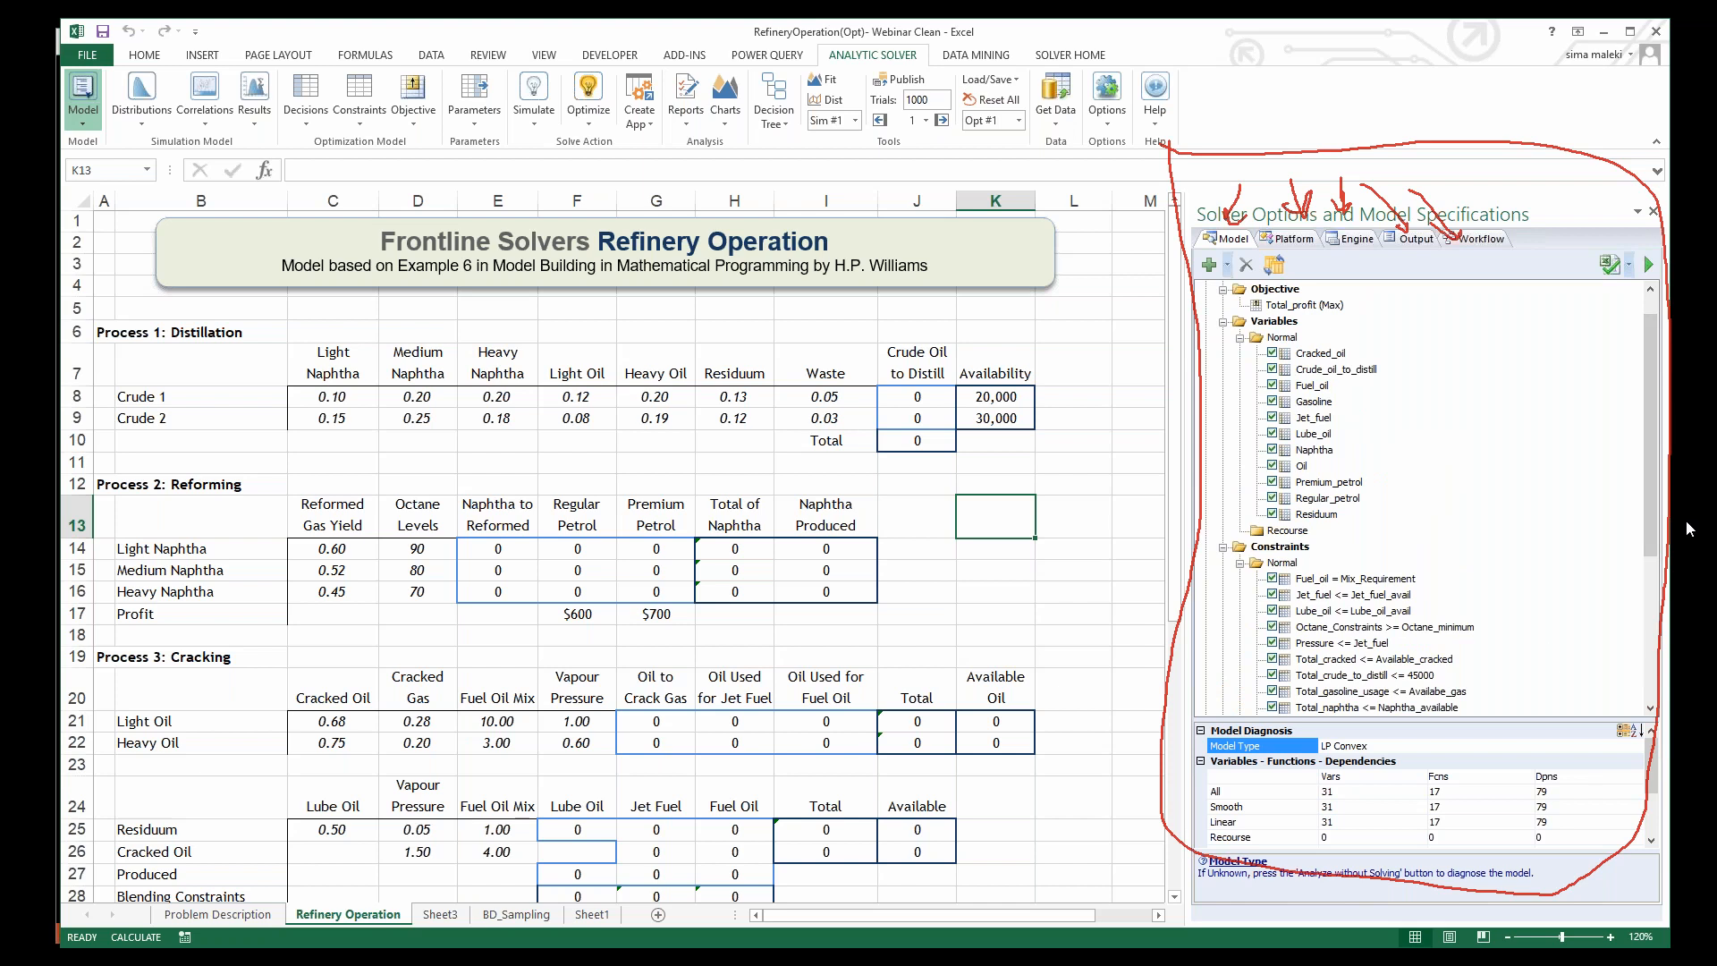
left_click_drag(1651, 461, 1650, 442)
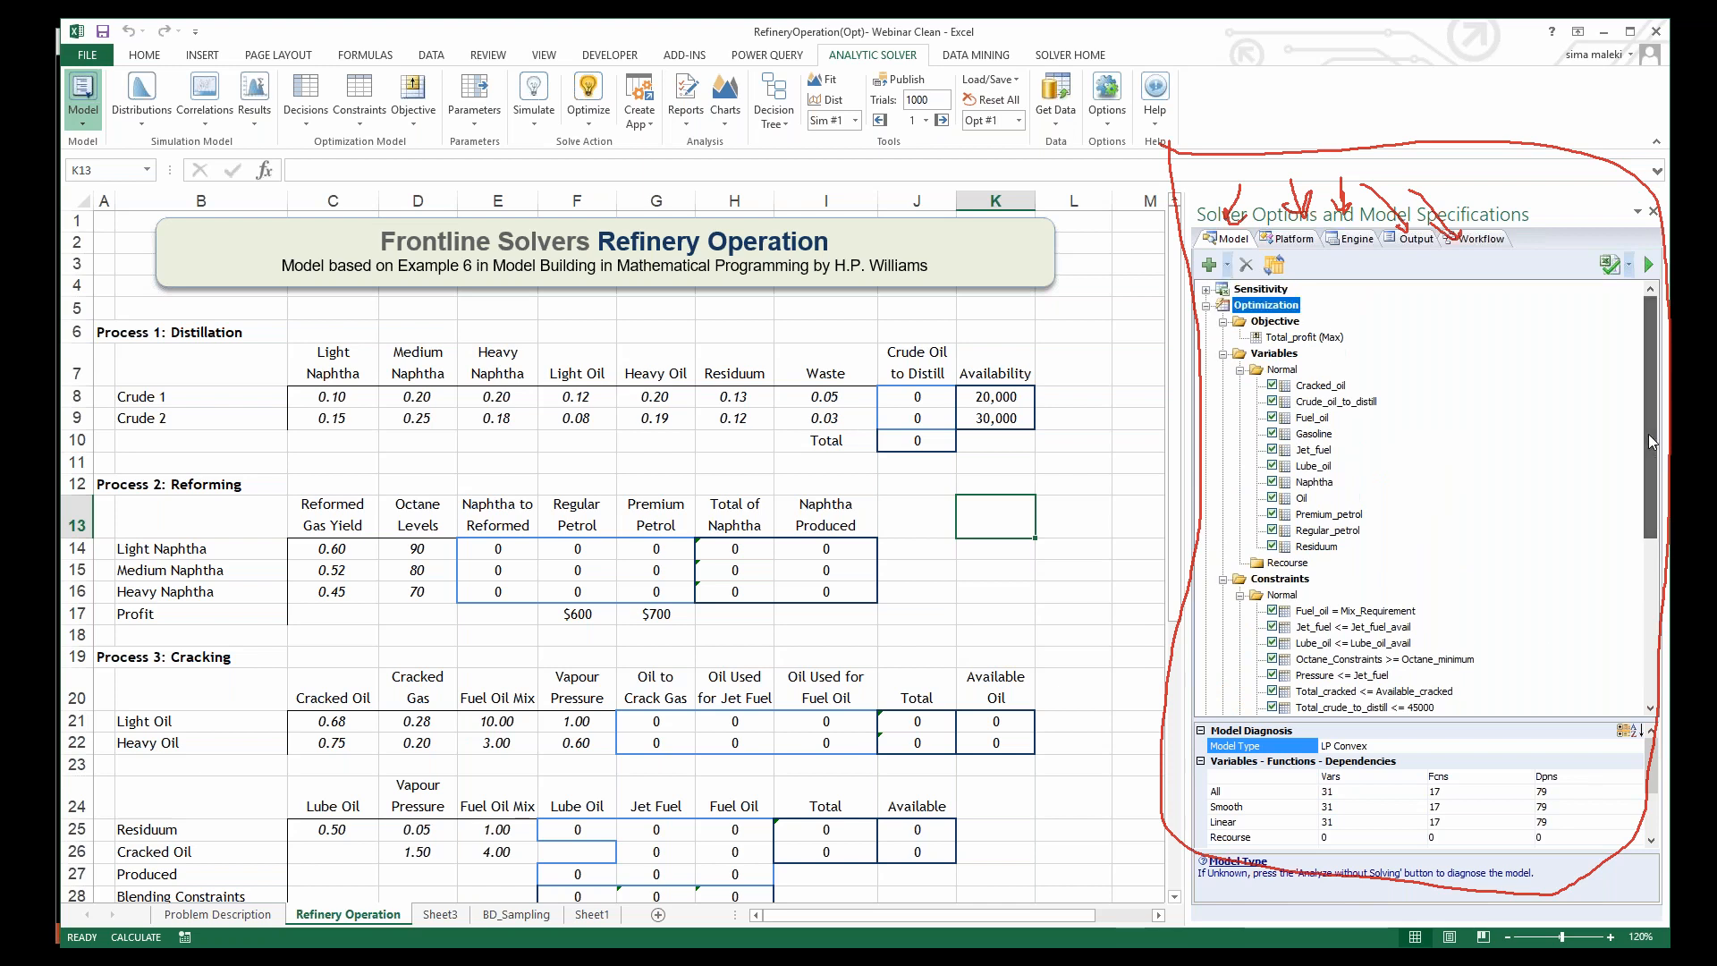
left_click(1271, 322)
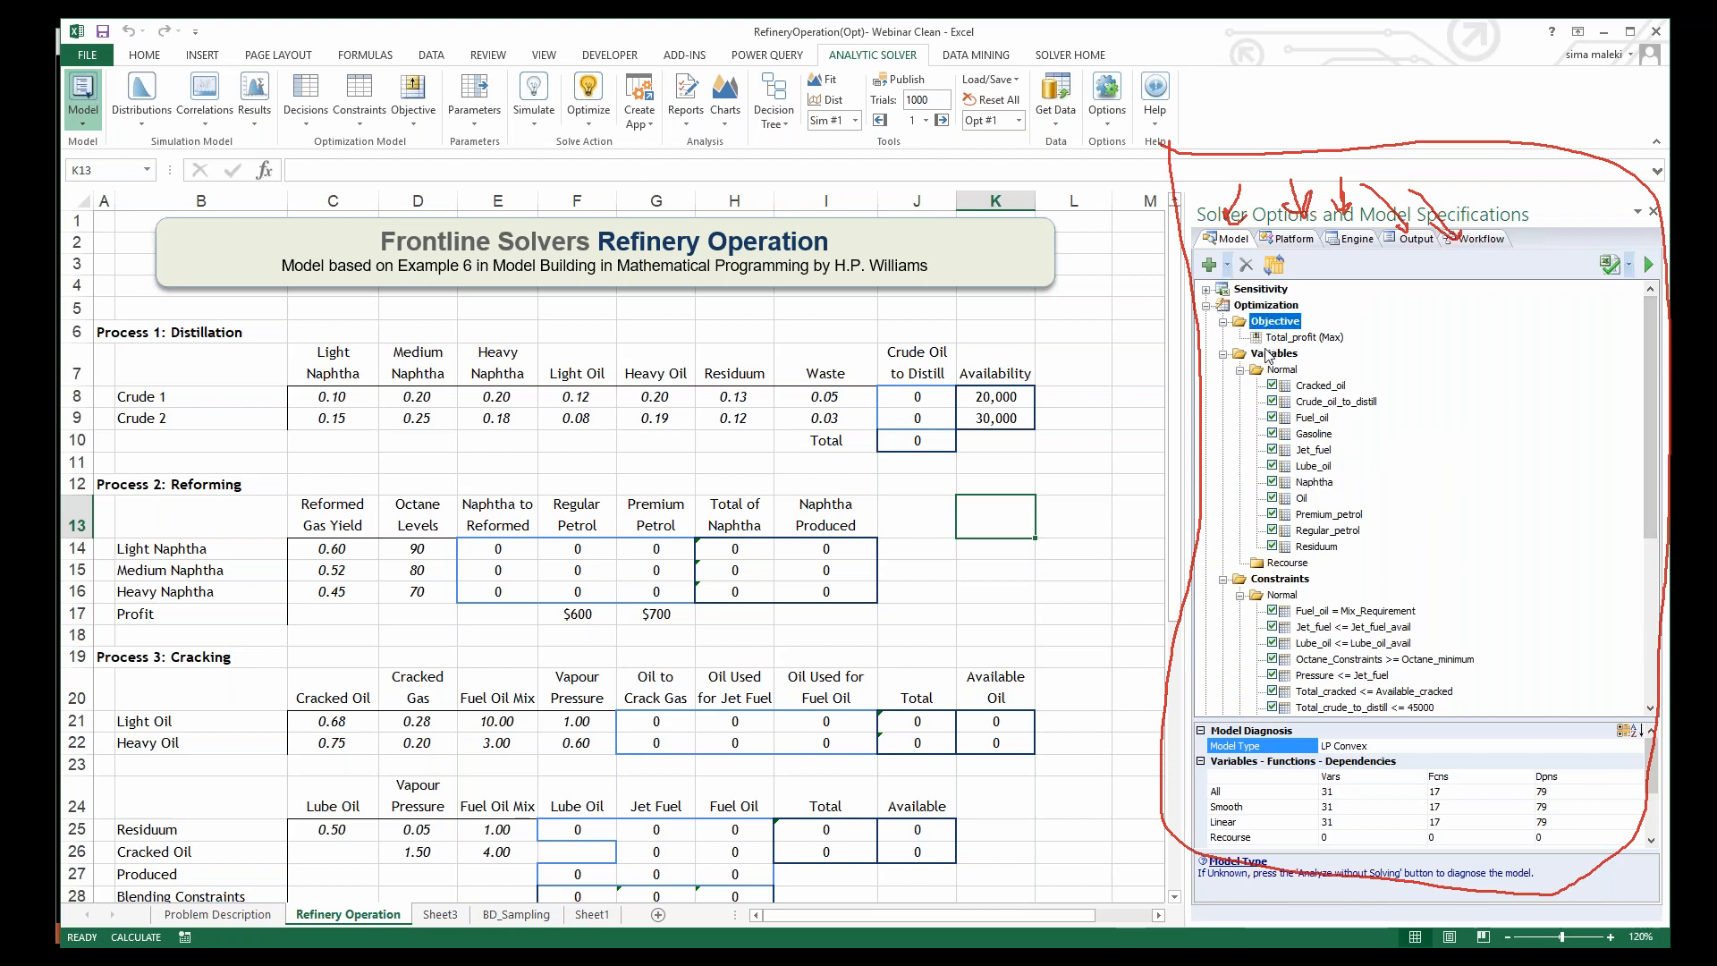
left_click(1267, 354)
left_click(1280, 578)
scroll(1281, 579, "down", 5)
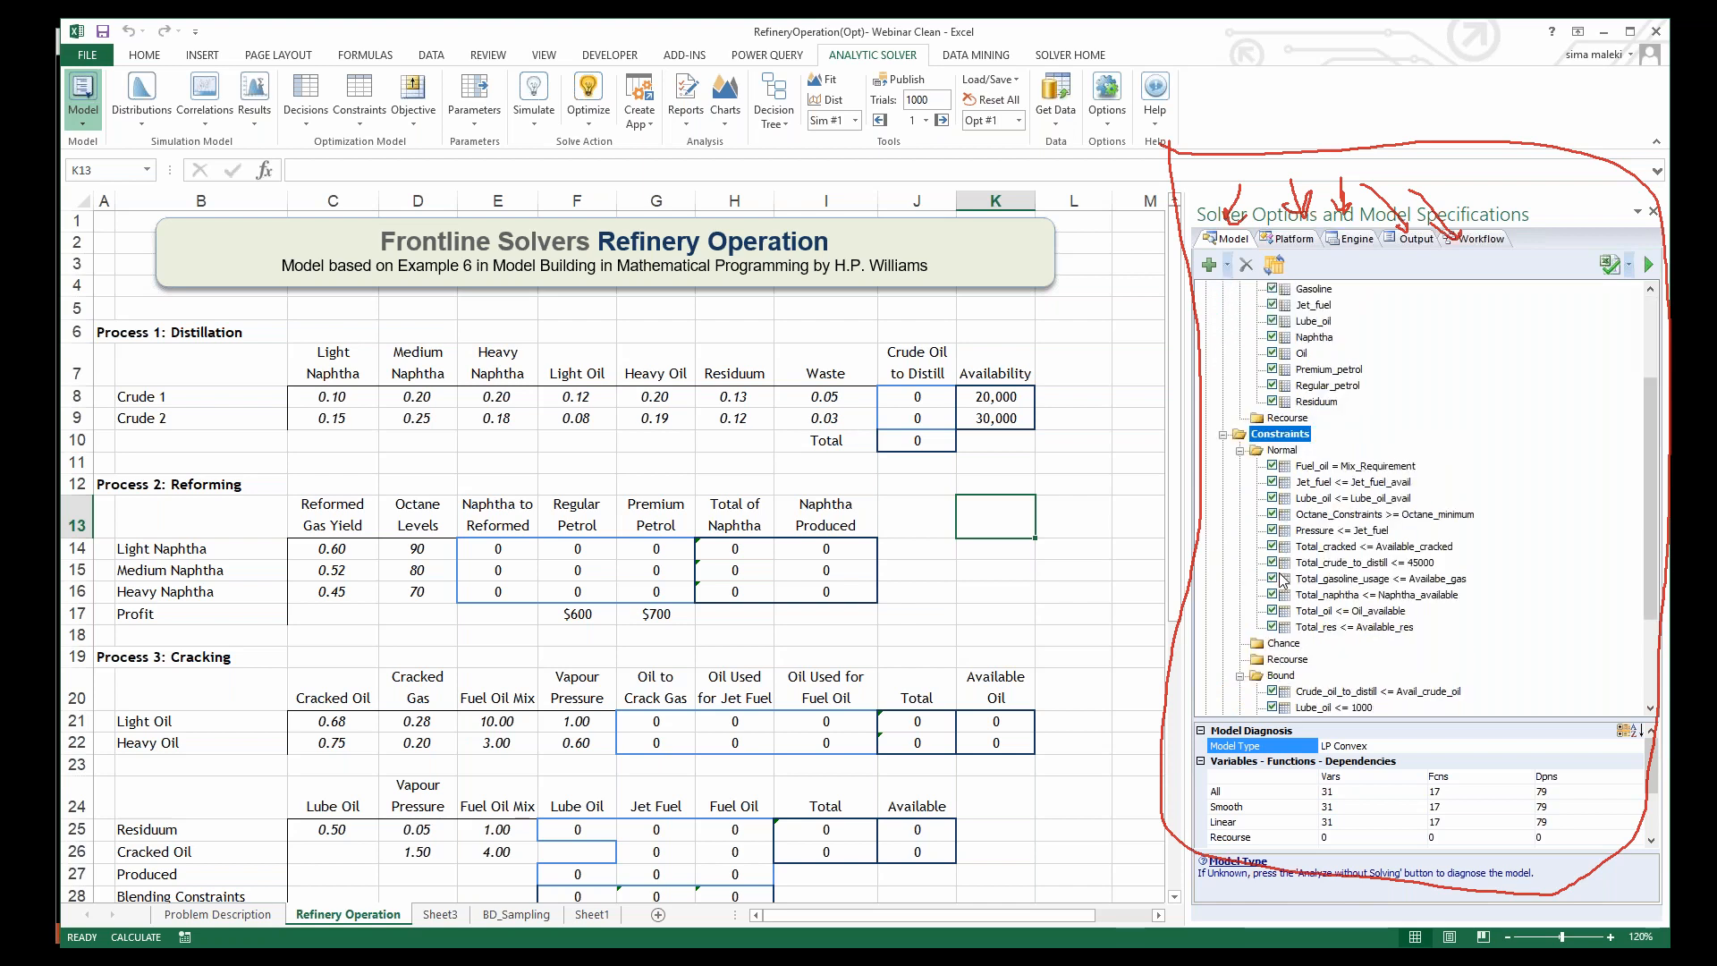
left_click(1273, 579)
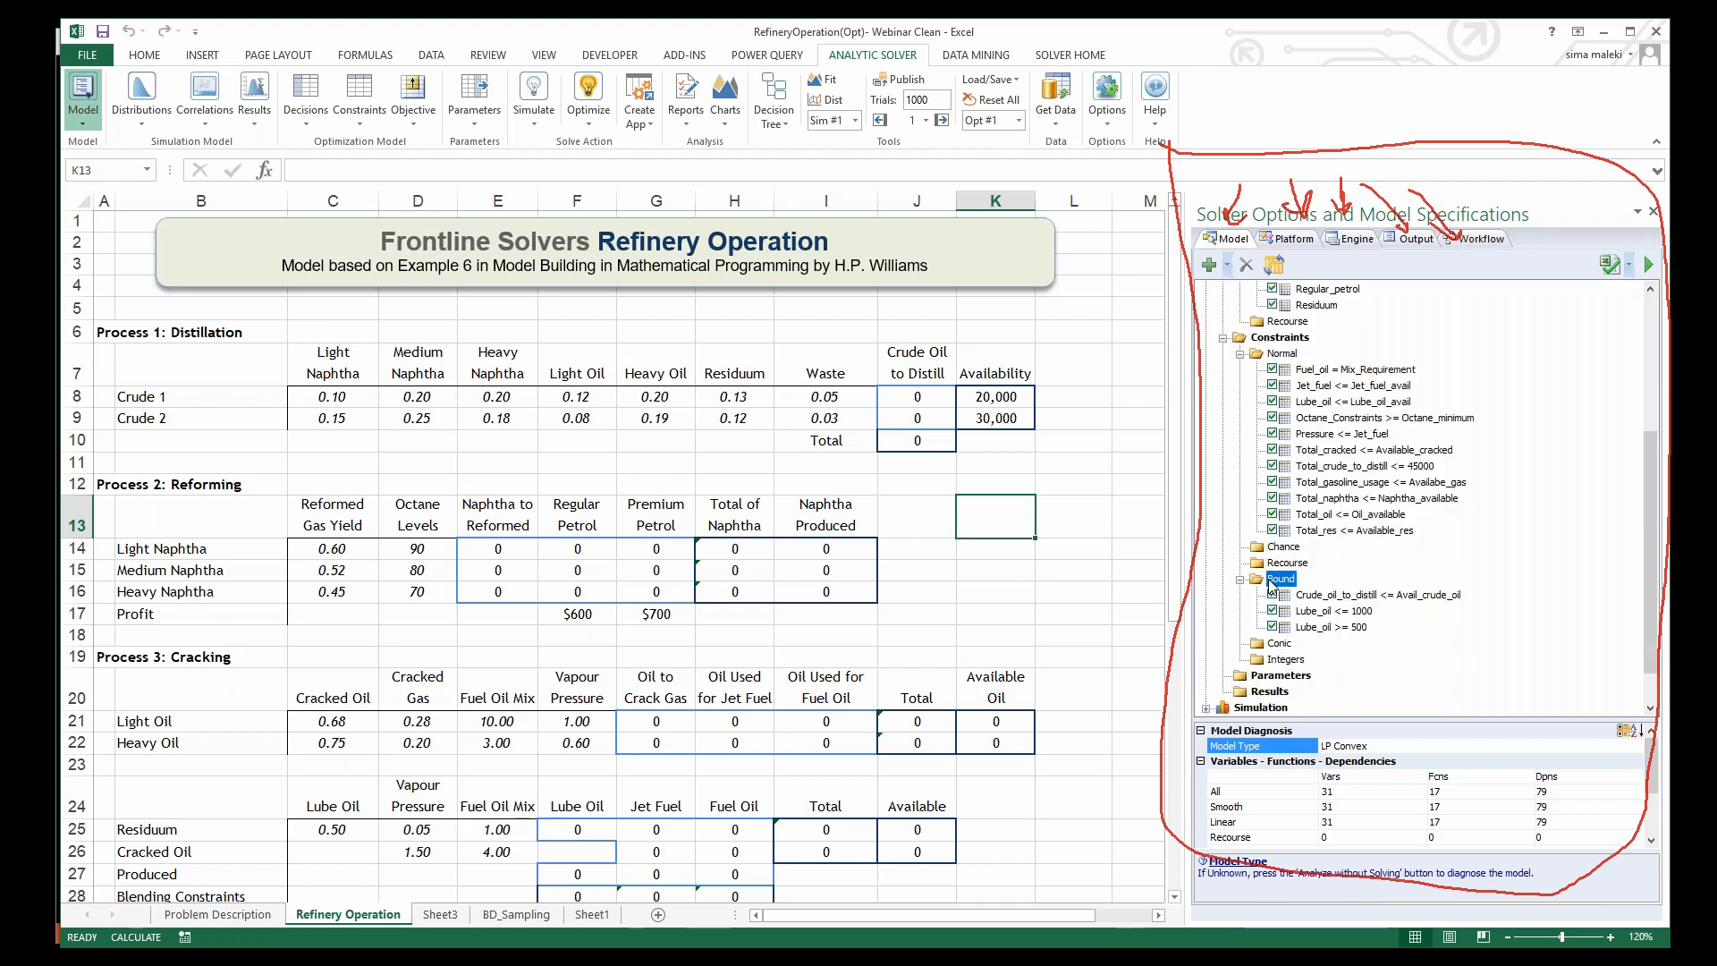
scroll(1273, 582, "up", 2)
scroll(1375, 520, "up", 2)
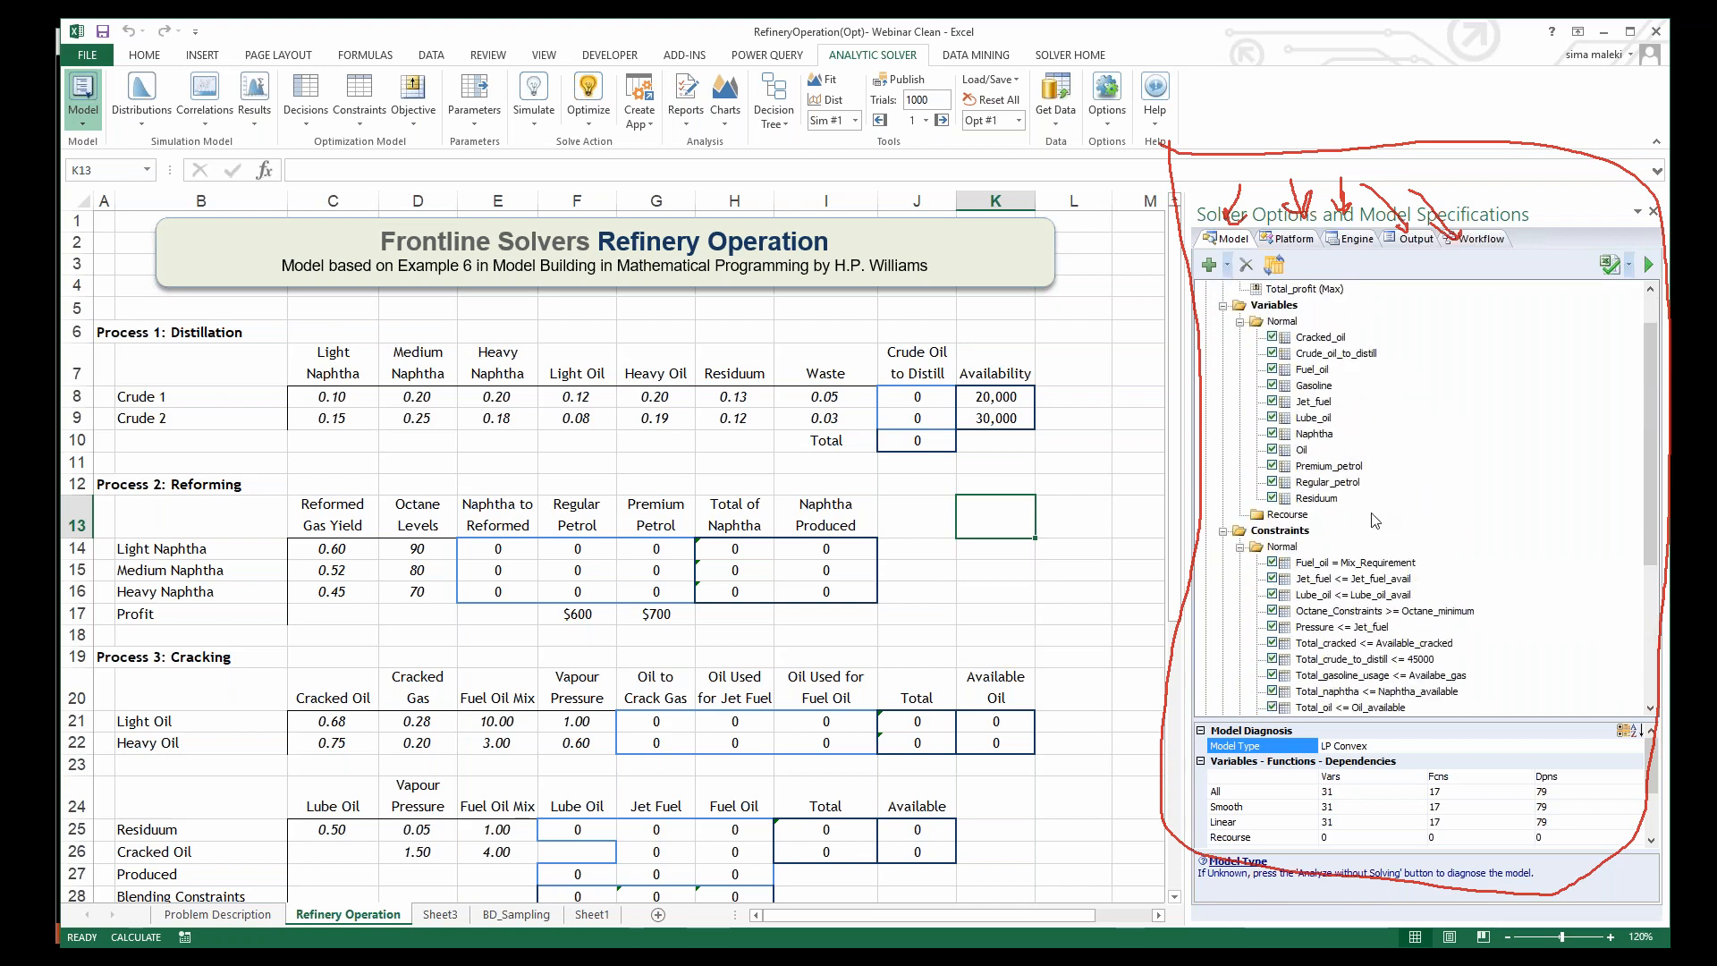
scroll(1460, 481, "up", 1)
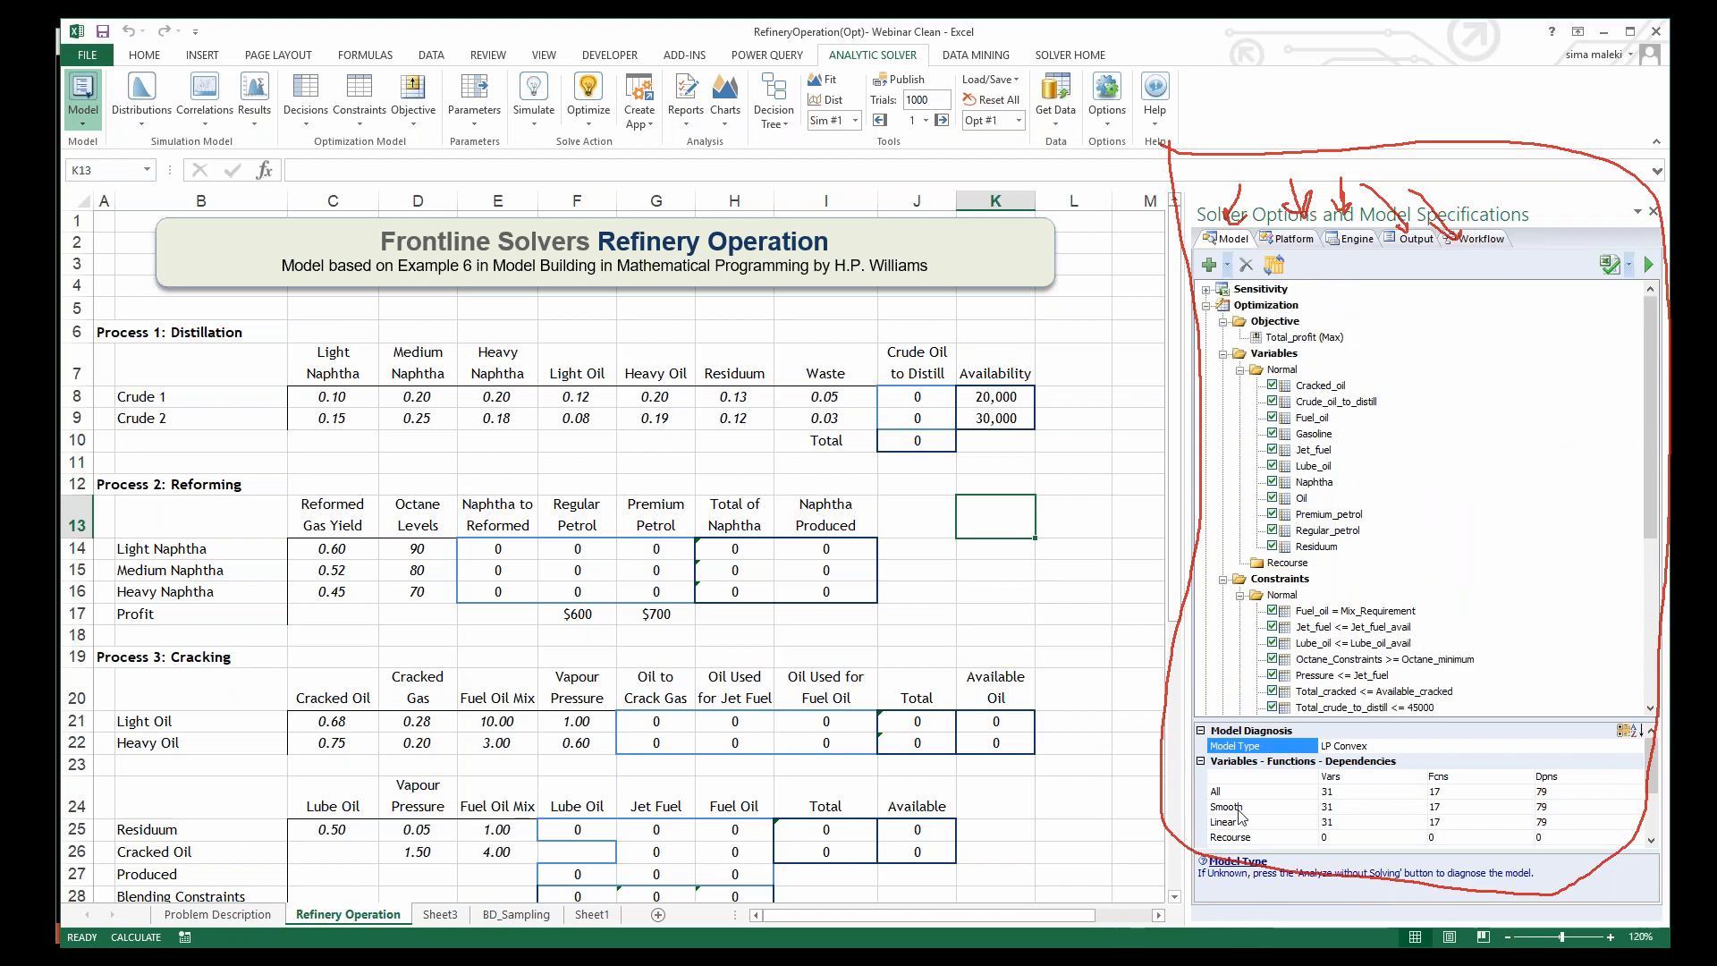
mouse_move(1651, 752)
left_mouse_down()
mouse_move(1650, 777)
mouse_move(1646, 748)
left_mouse_up()
left_click(1347, 241)
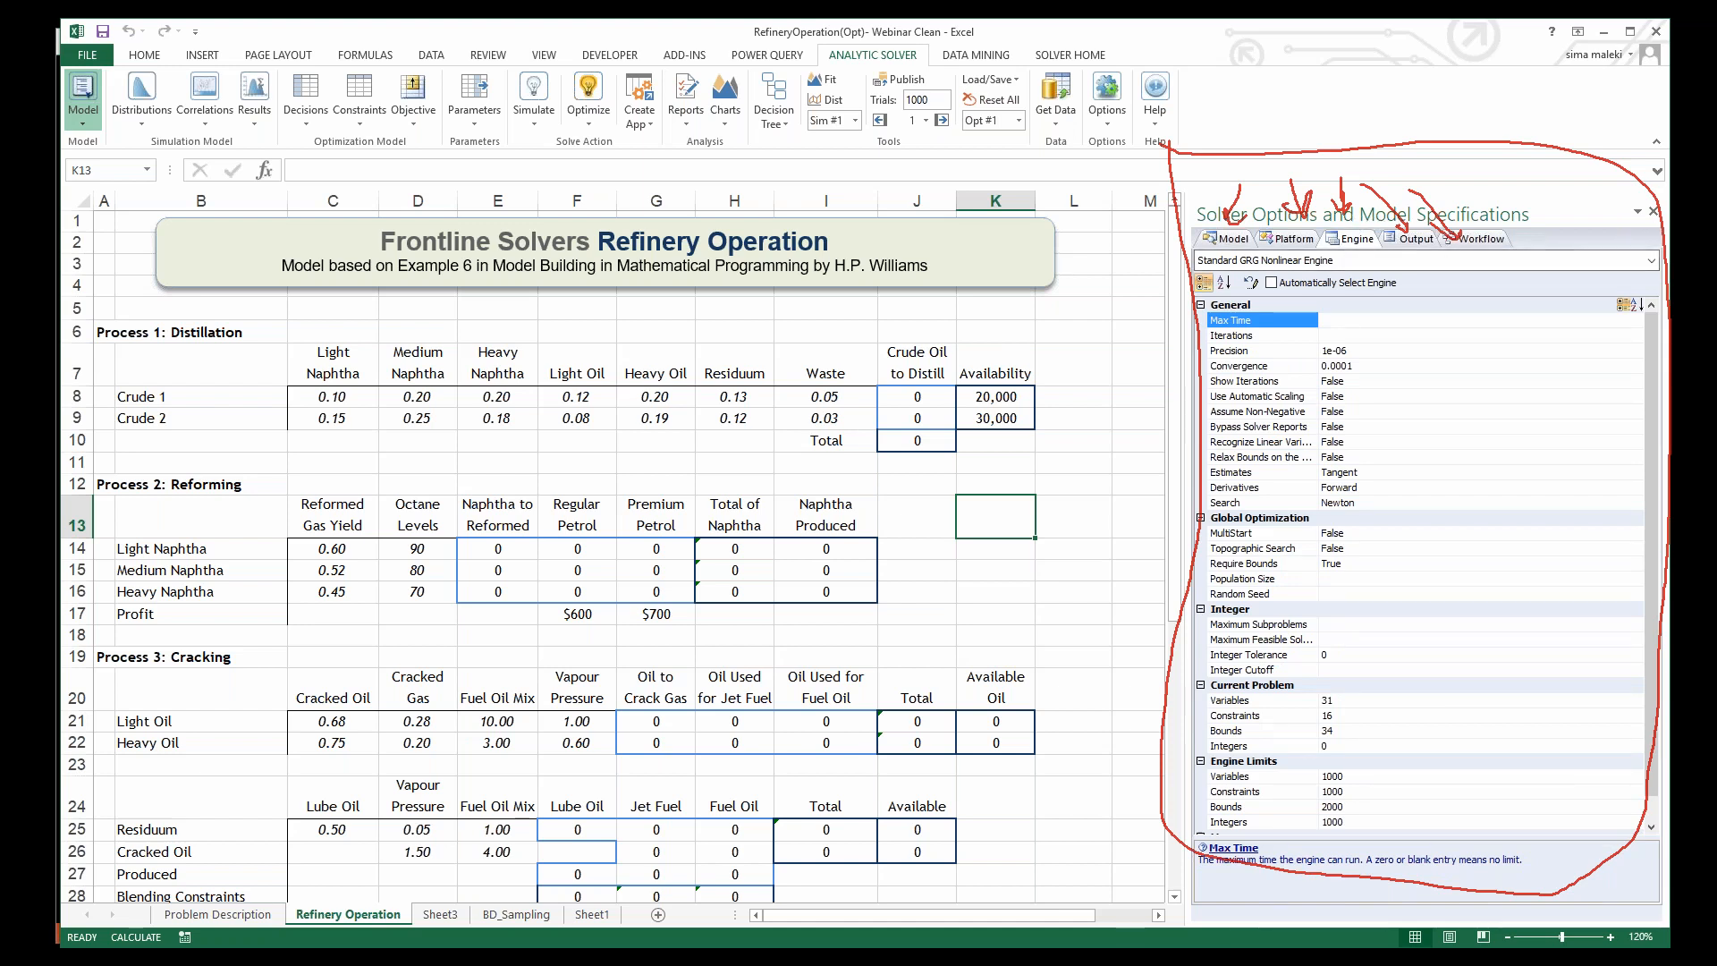
Step: Check the engine list, keep GRG Nonlinear, and show the Platform settings (1 optimization, 1000 trials)
left_click(1638, 265)
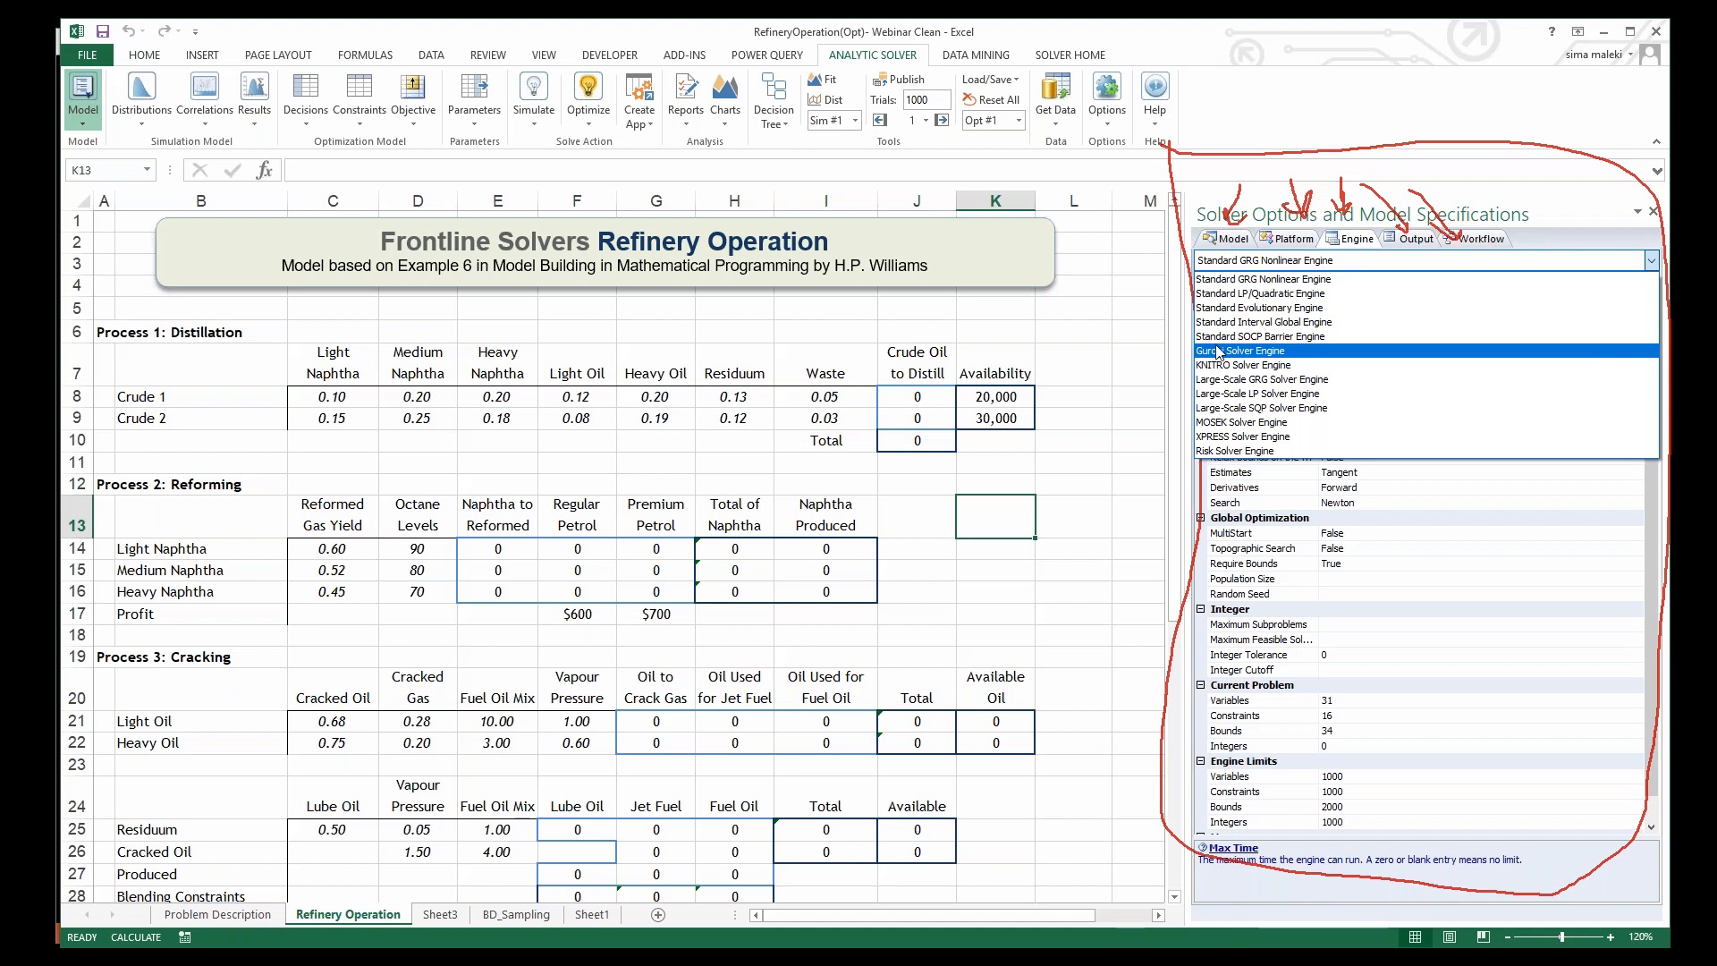
left_click(1140, 356)
left_click(1141, 356)
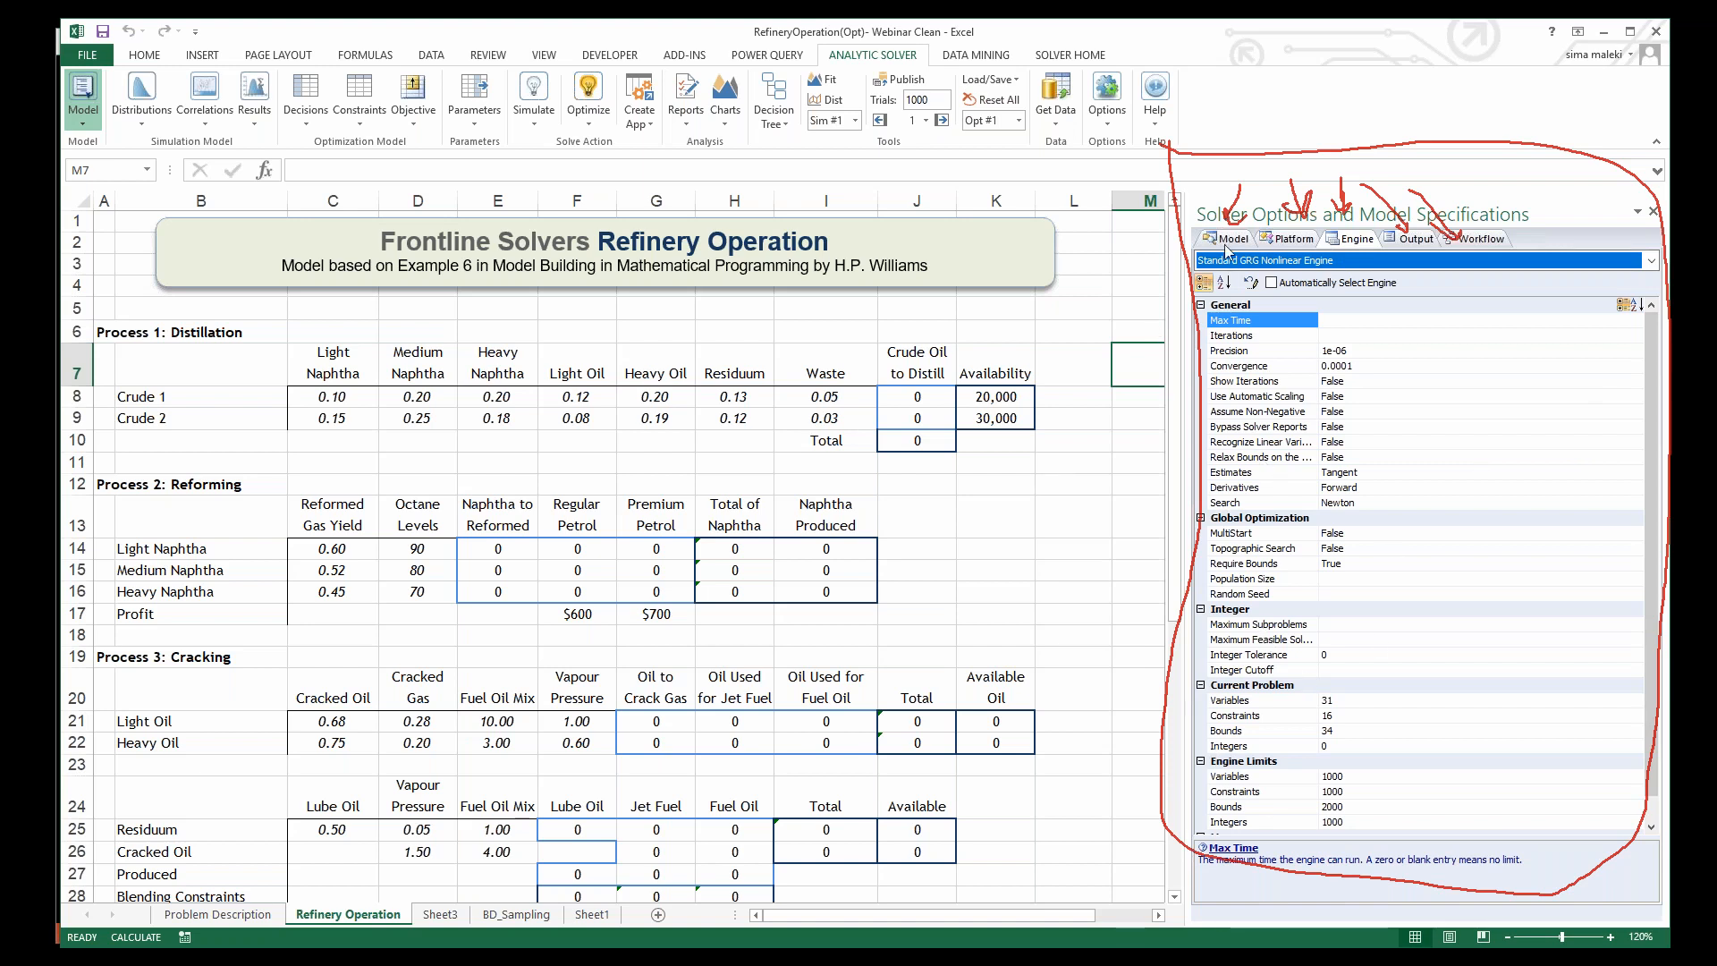
left_click(1292, 240)
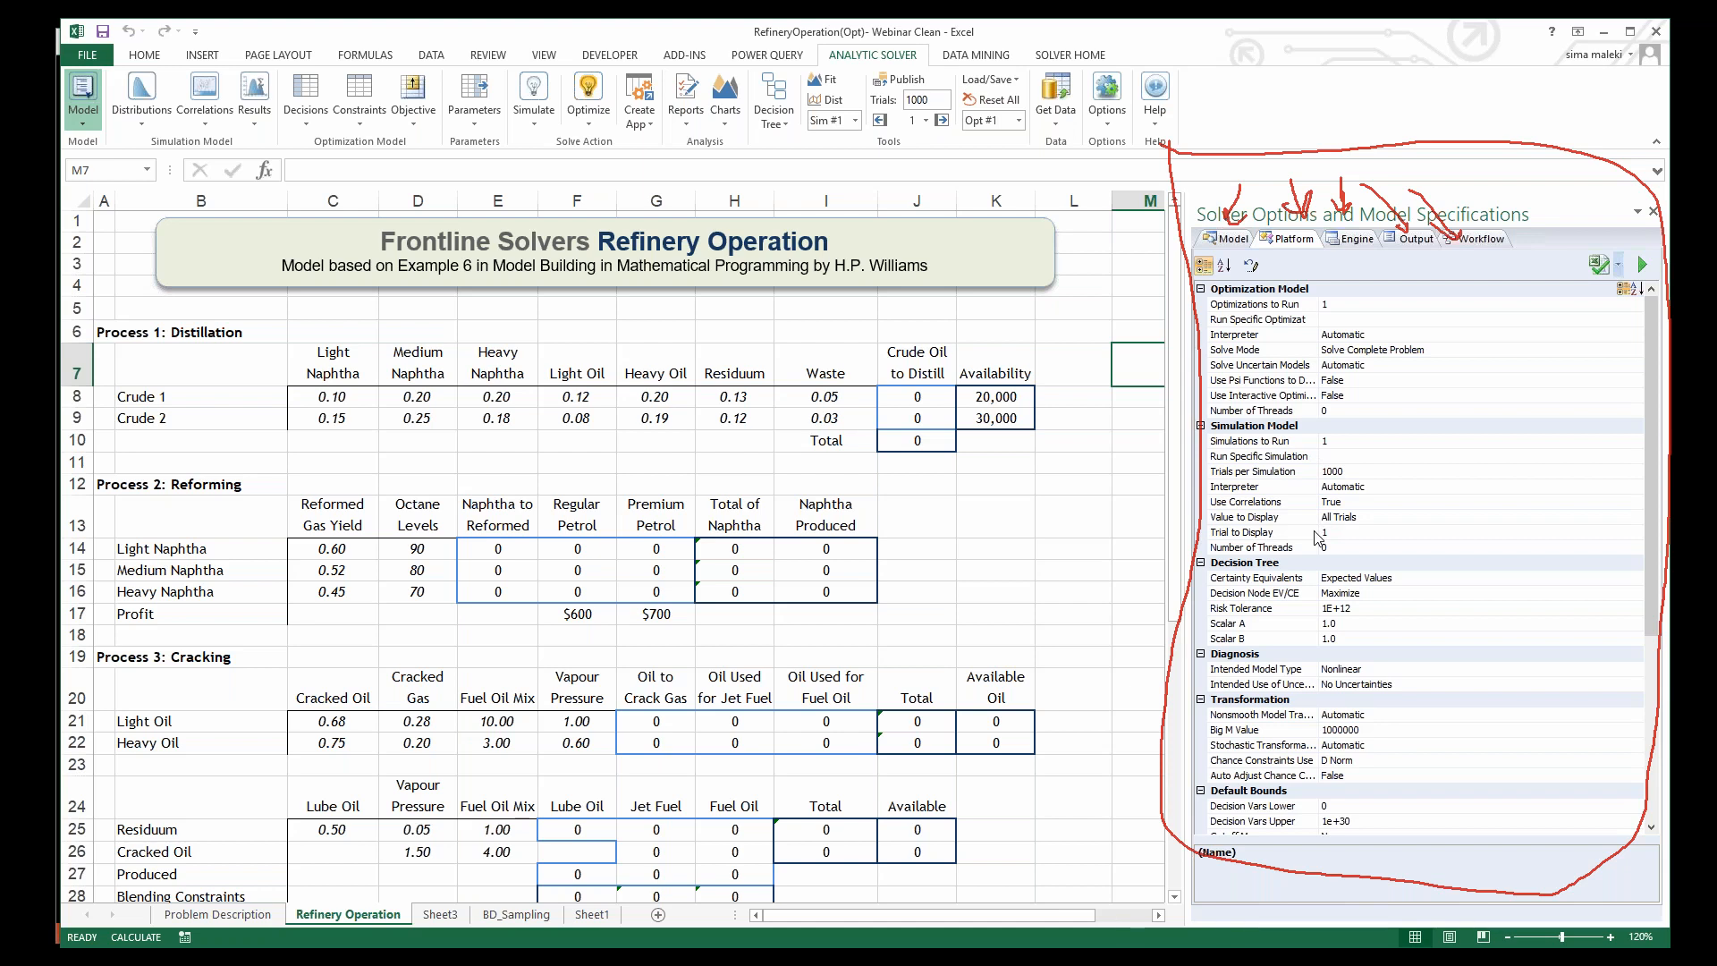
Step: Review the solver output log, then return to the model outline
left_click(1415, 244)
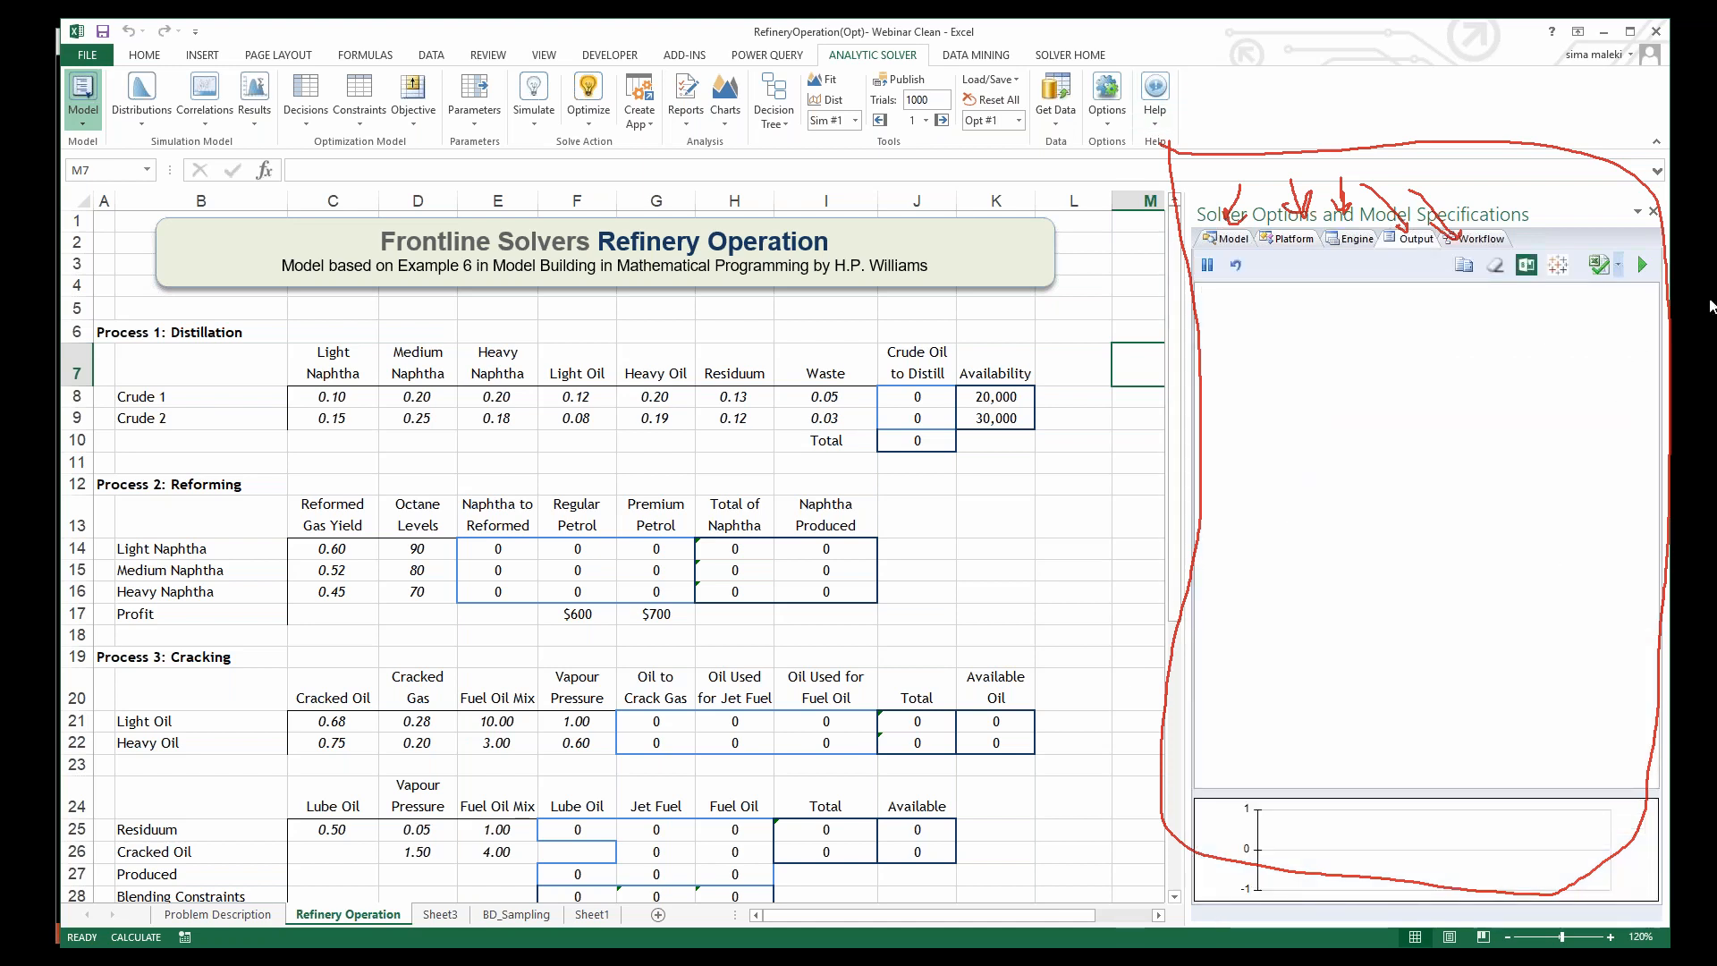
left_click(1705, 268)
left_click(1593, 360)
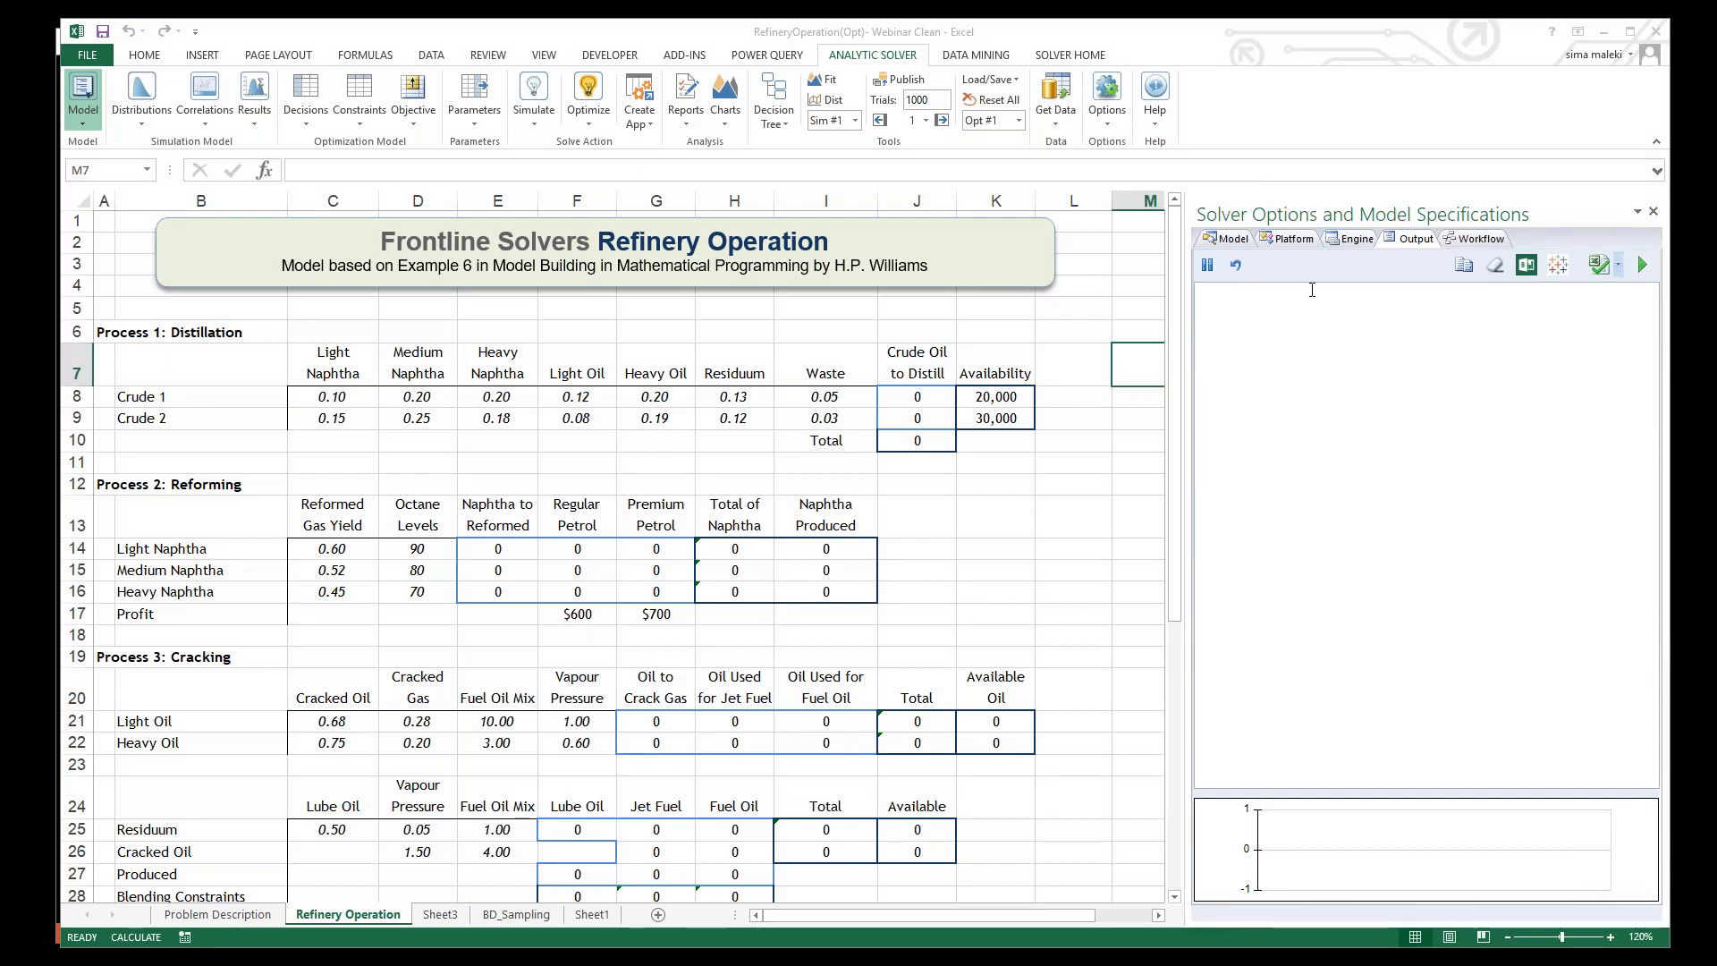
left_click(1205, 241)
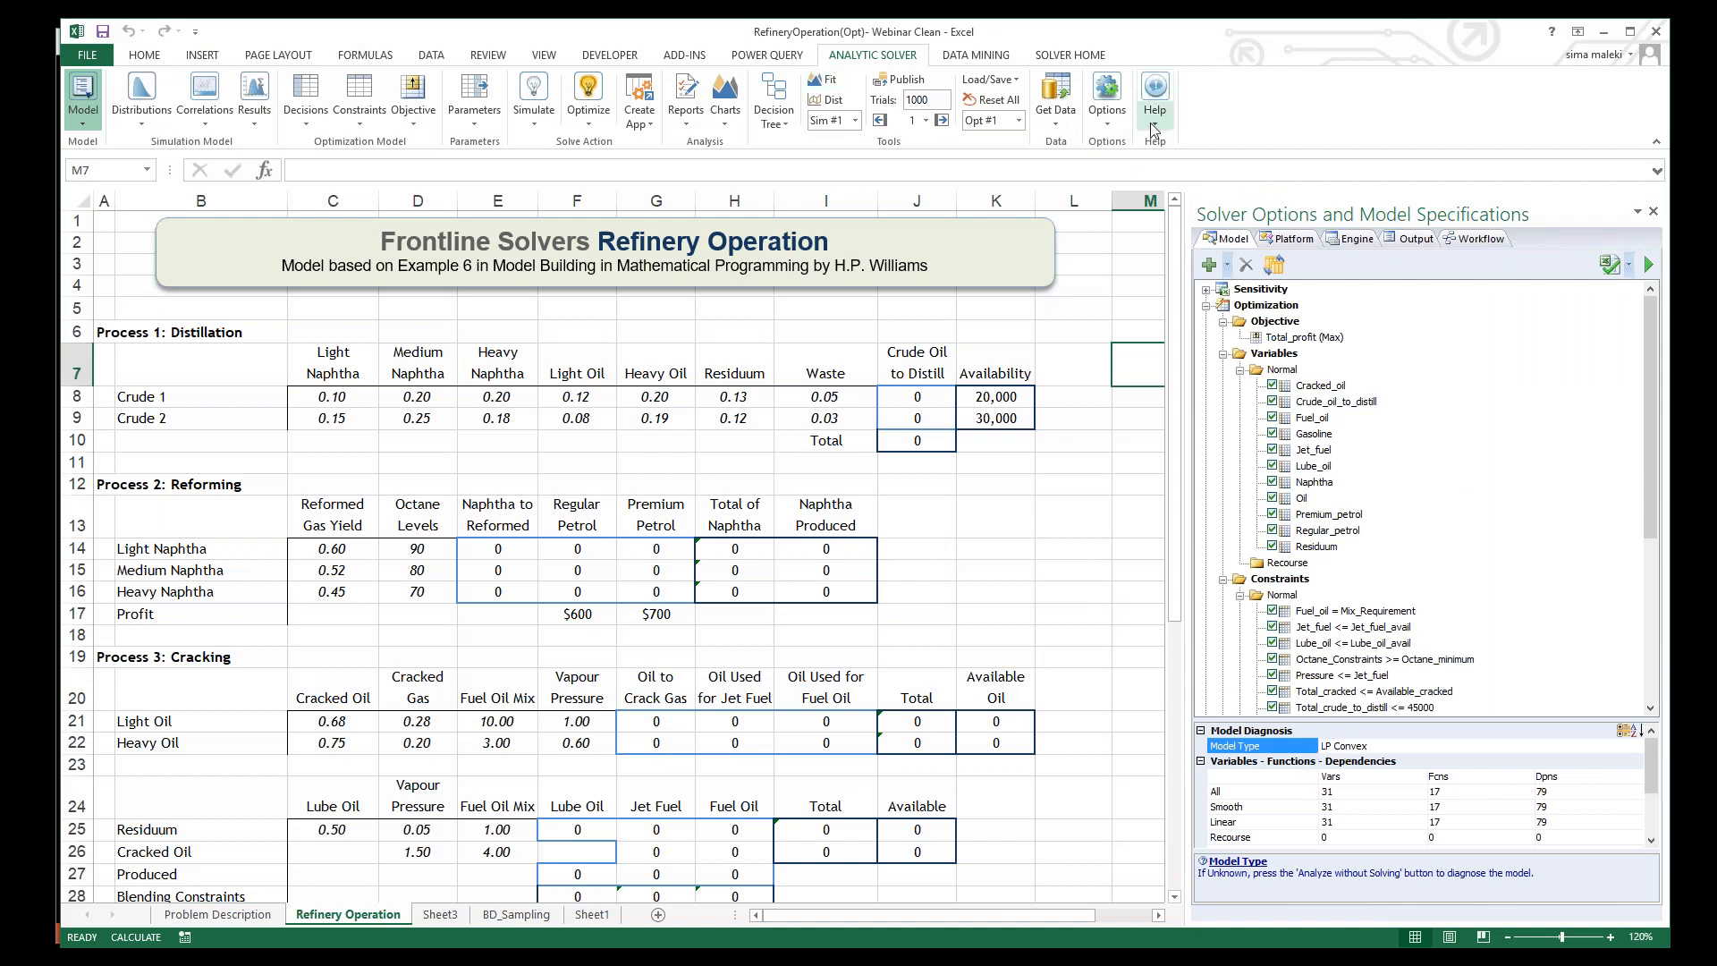
Step: Check that the Options menu's Operating Mode is Guided Mode, leaving it unchanged
left_click(1107, 112)
mouse_move(1162, 208)
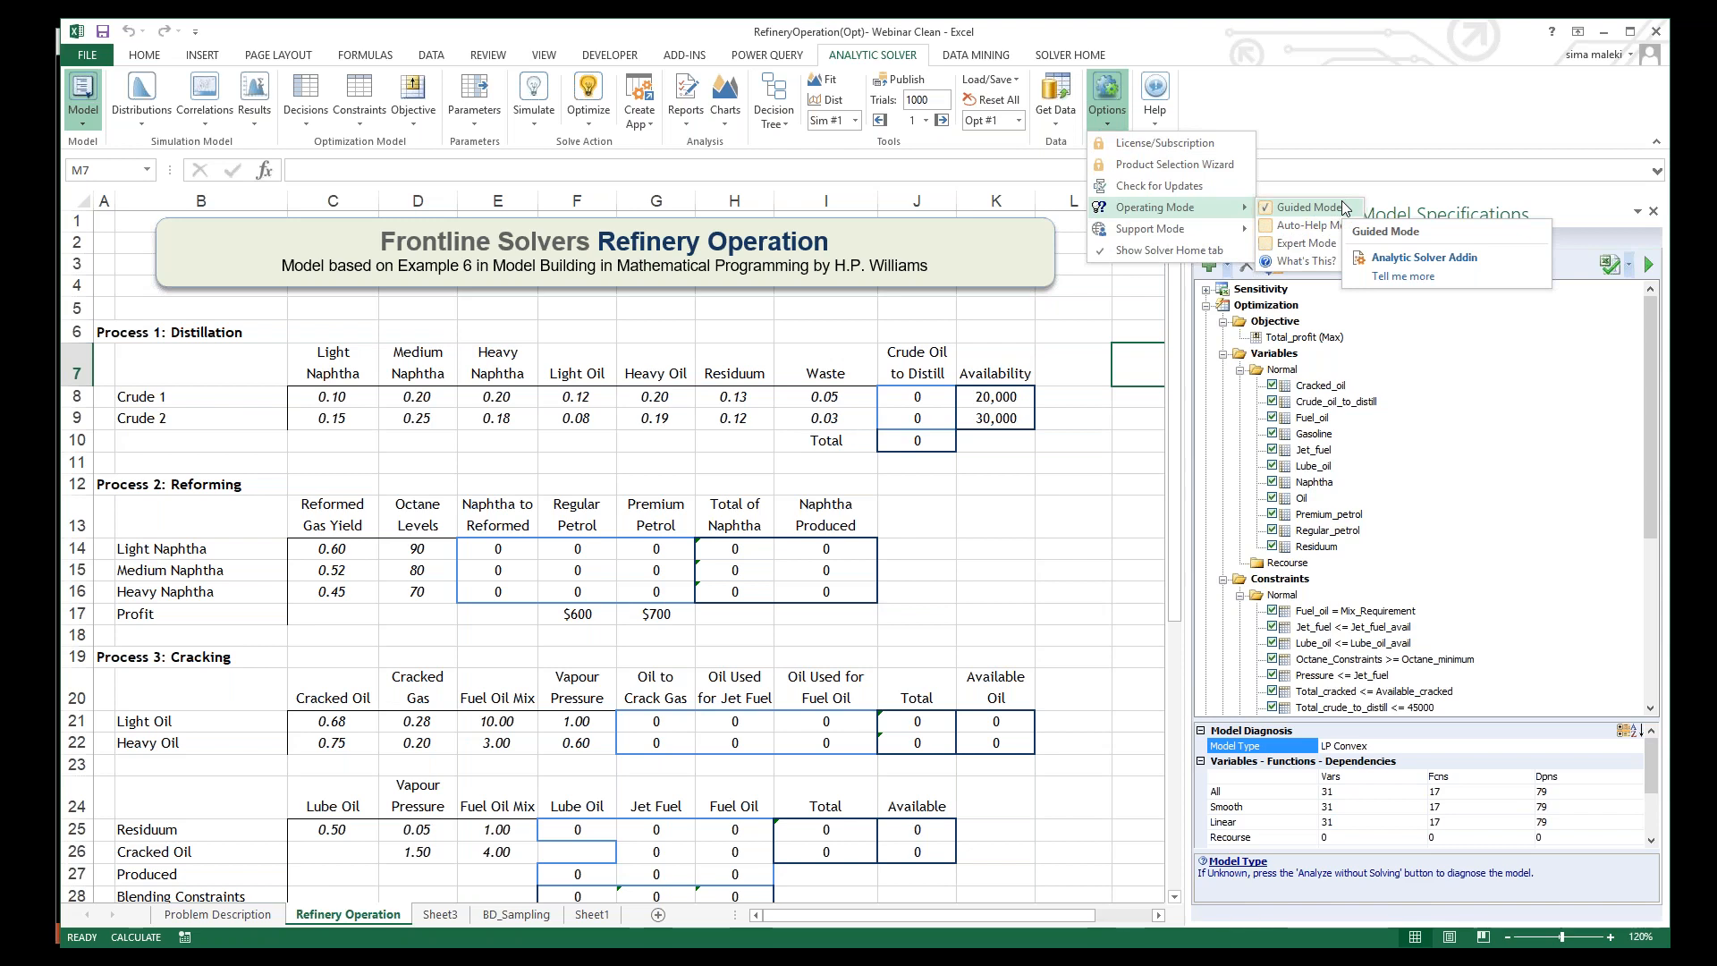
left_click(1516, 123)
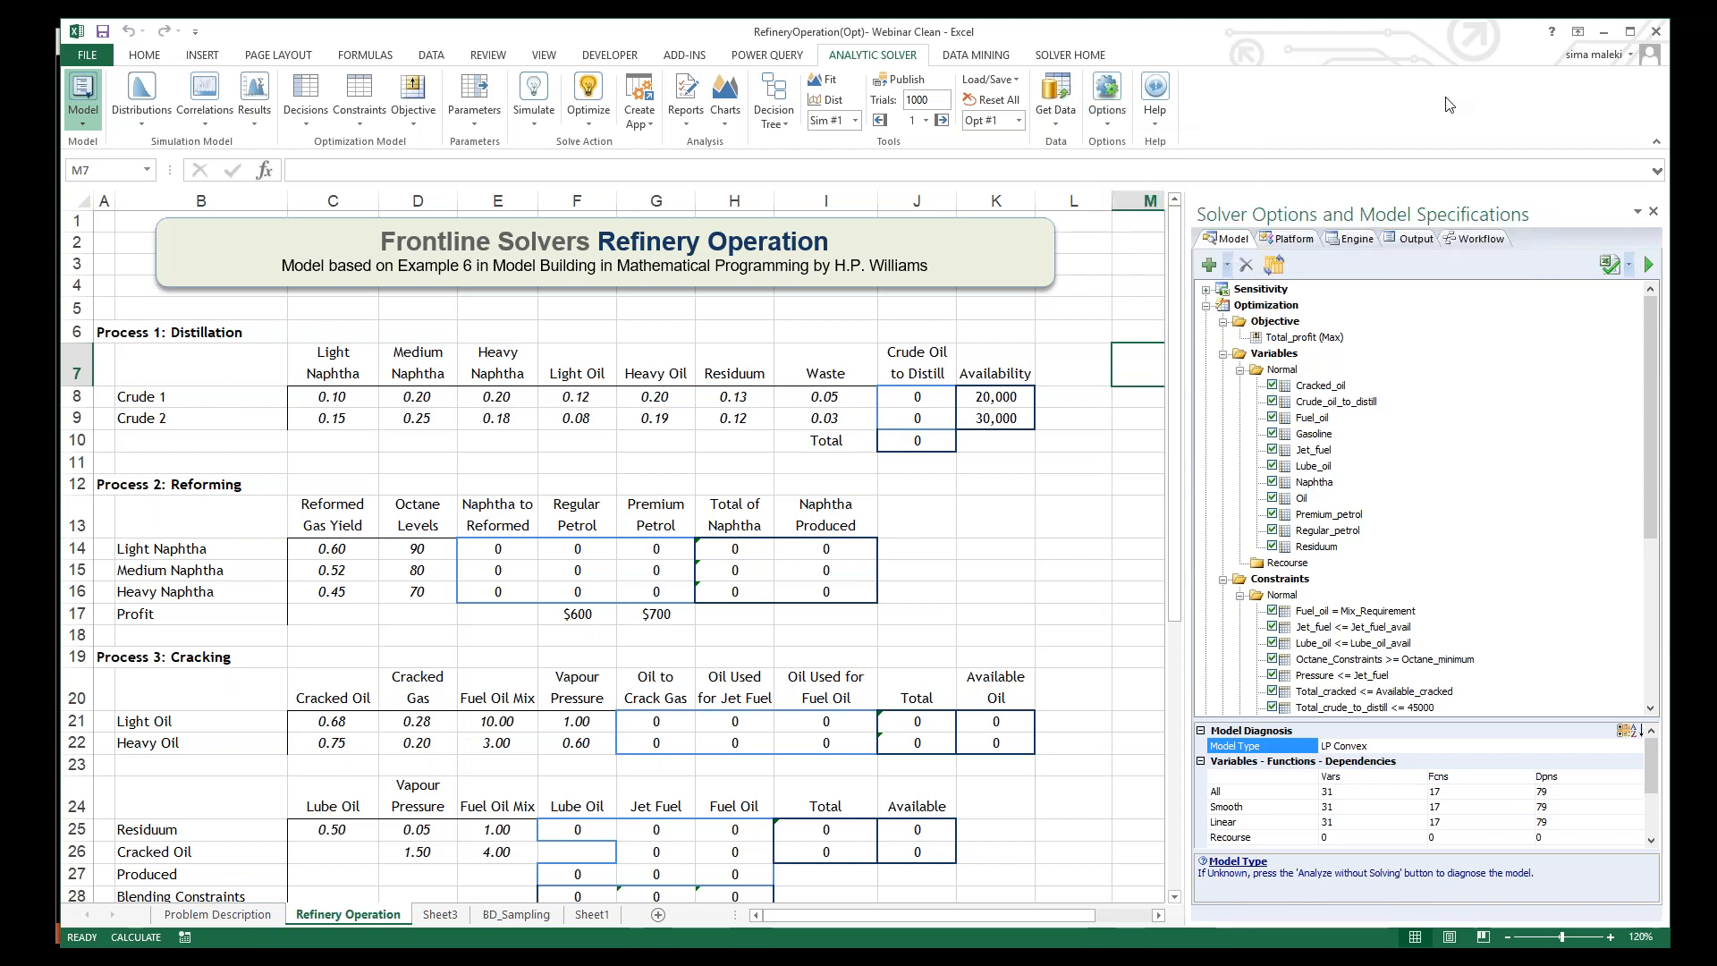
Step: Run Optimize on the refinery model to get the Guided Mode welcome dialog
left_click(583, 89)
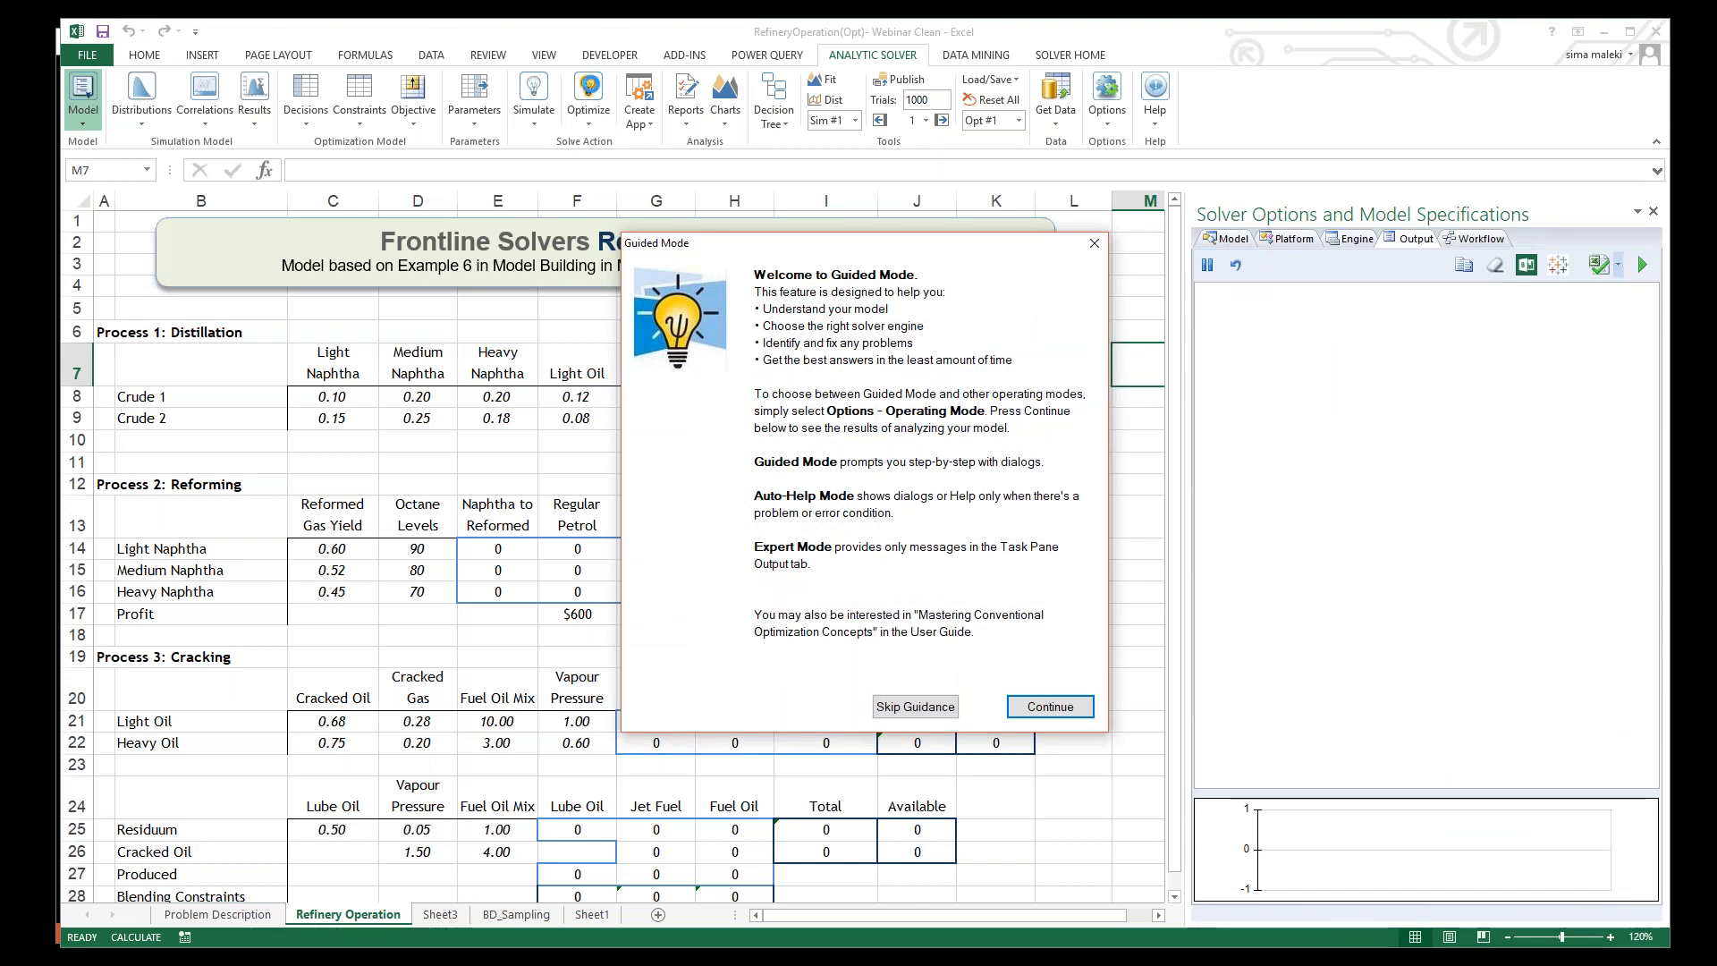
Step: Continue past the Guided Mode welcome and choose the Standard LP/Quadratic engine
left_click(1063, 710)
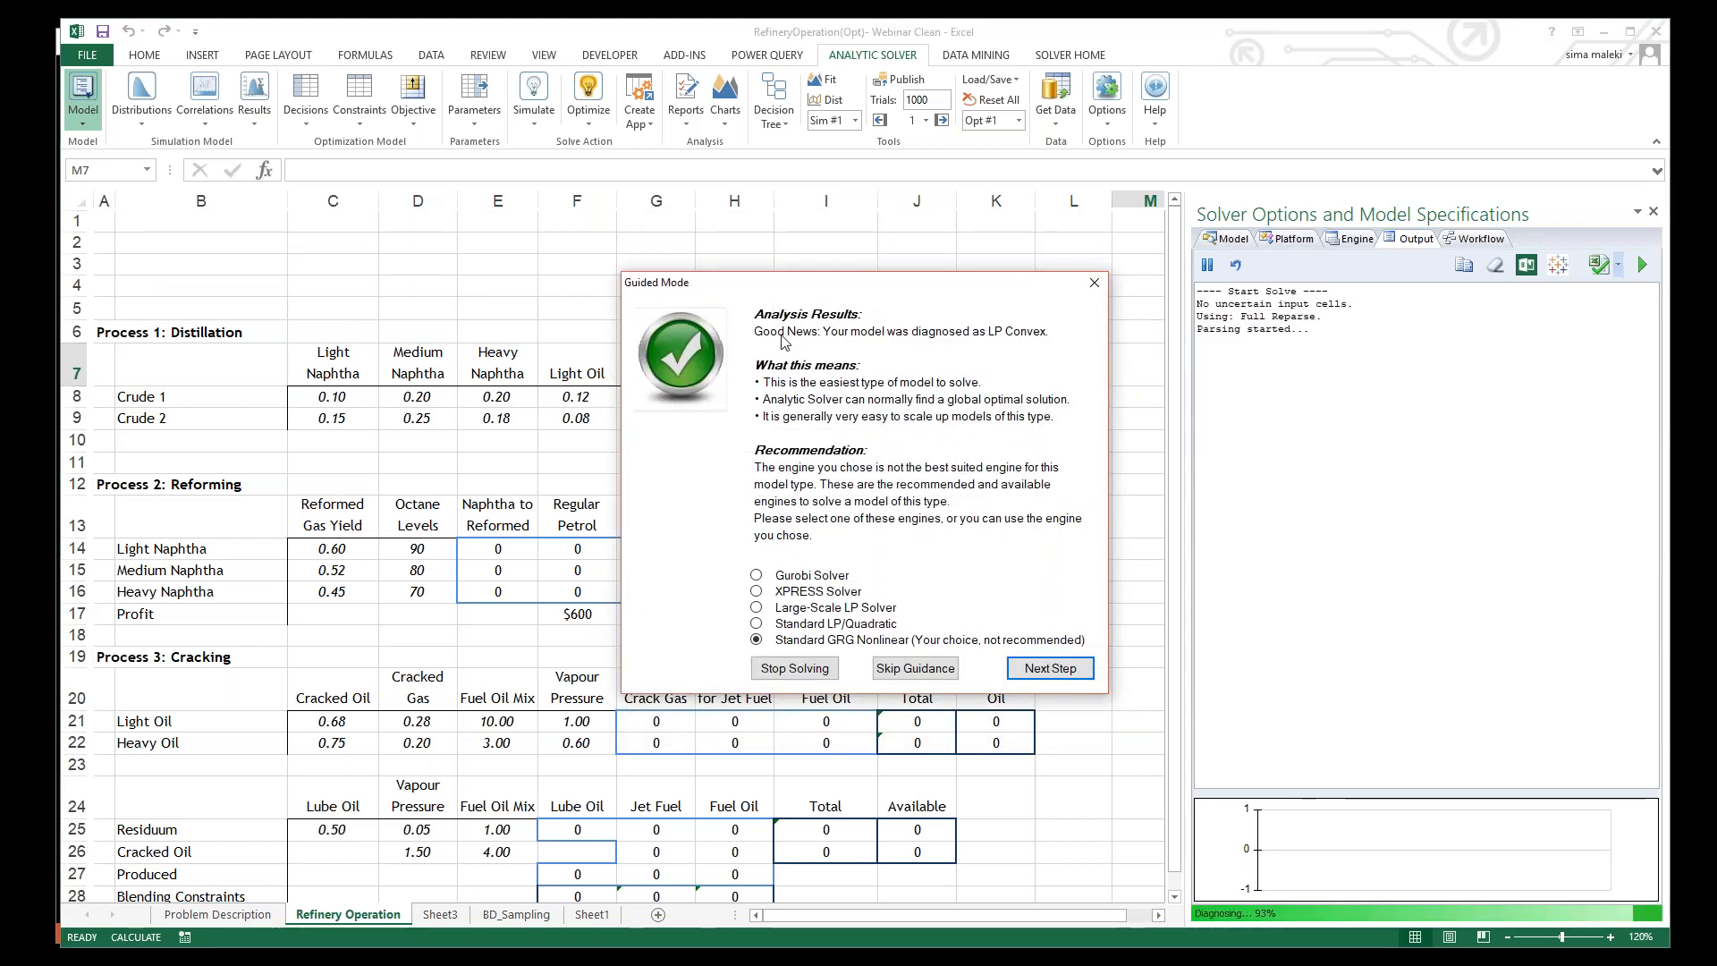
left_click(1702, 258)
left_click(1671, 304)
mouse_move(722, 306)
left_mouse_down()
mouse_move(729, 341)
mouse_move(723, 306)
mouse_move(1051, 299)
mouse_move(1071, 329)
mouse_move(1009, 350)
mouse_move(798, 347)
mouse_move(729, 374)
left_mouse_up()
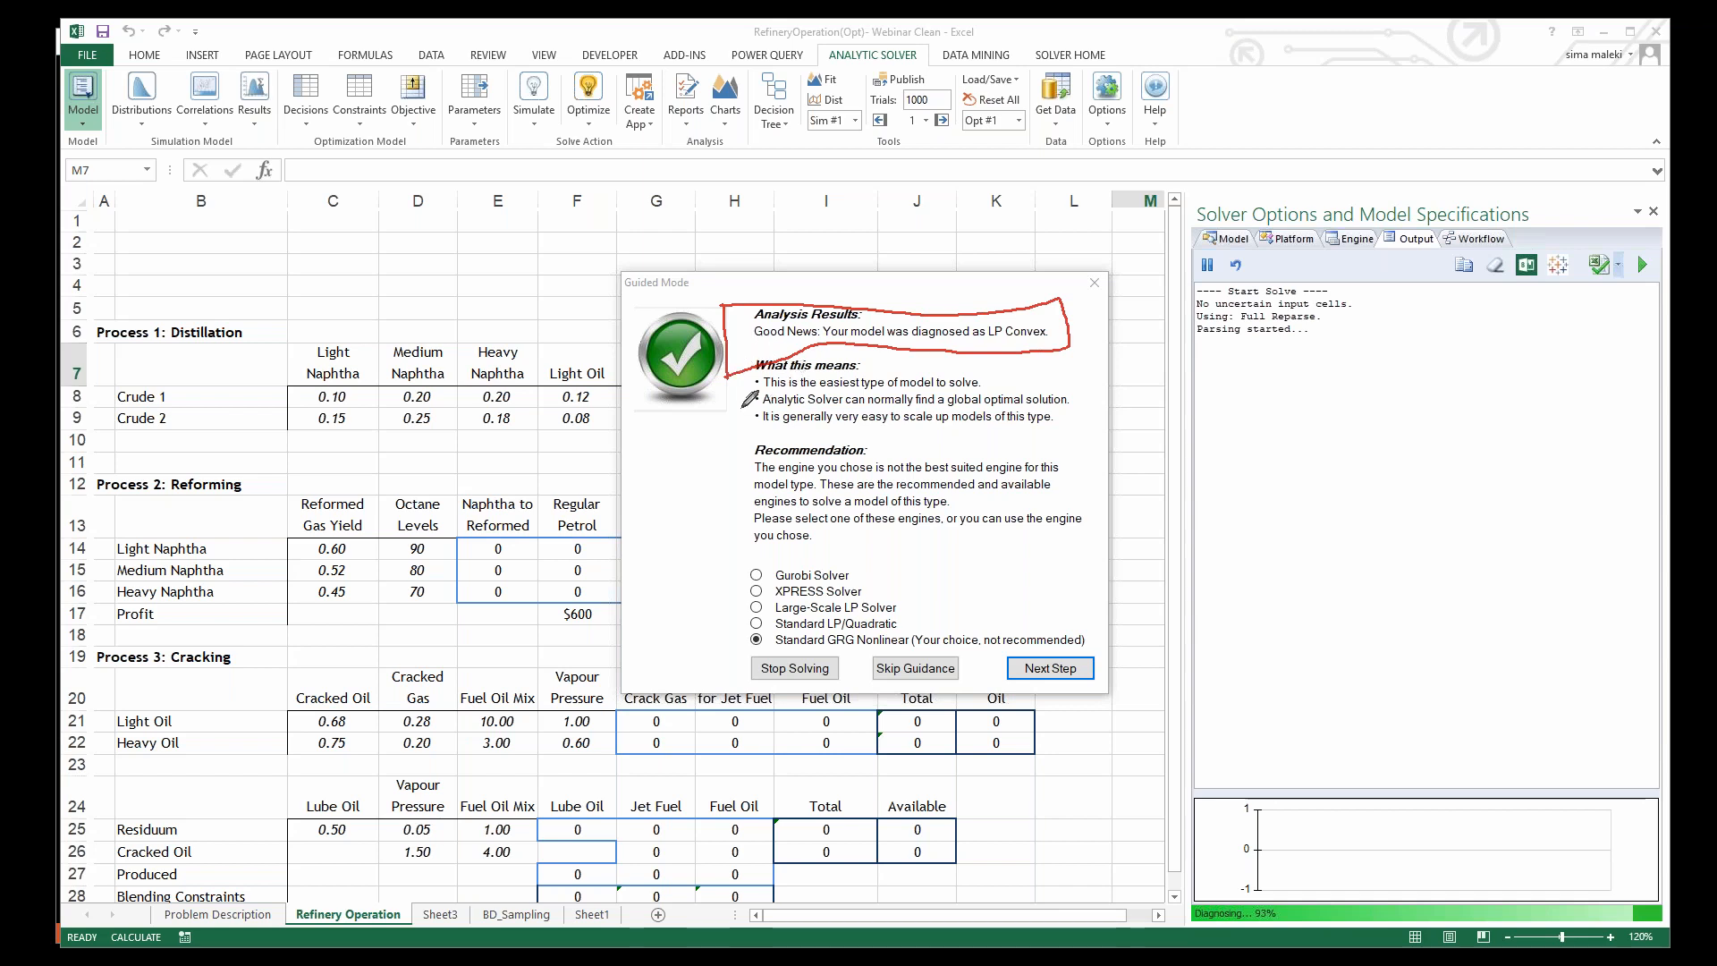
left_click_drag(734, 368, 738, 422)
left_click_drag(731, 622, 745, 624)
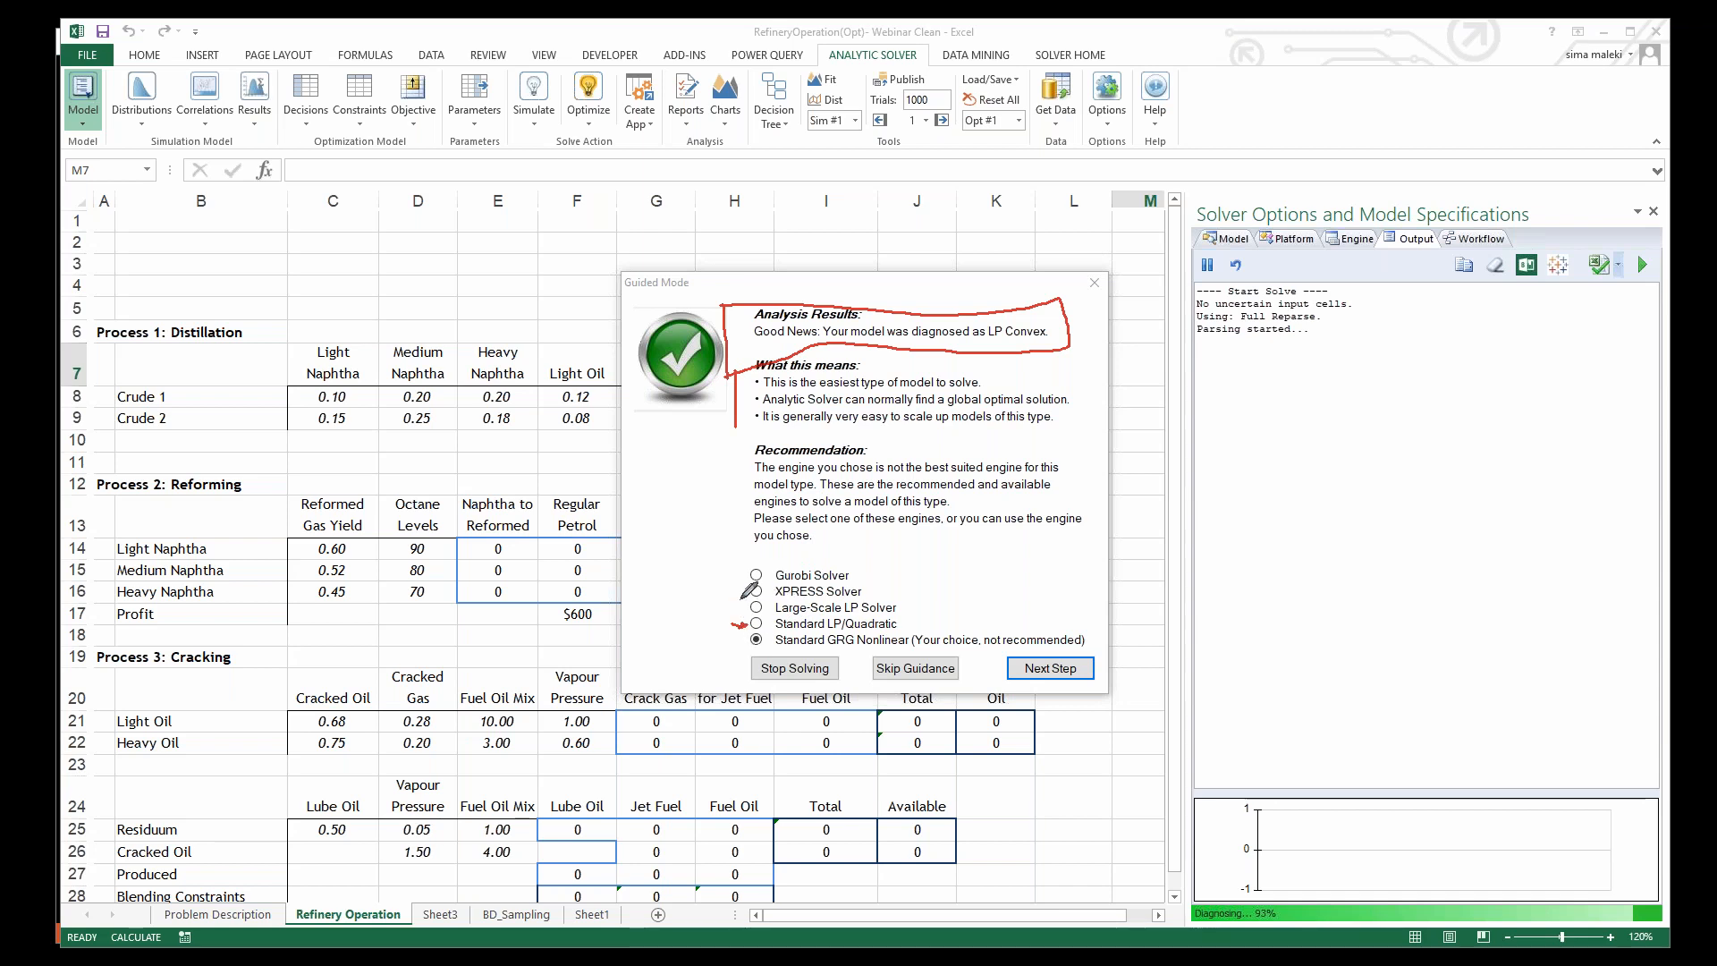
left_click_drag(744, 560, 745, 619)
left_click(757, 623)
Step: Solve with Standard LP/Quadratic and accept the globally optimal LP Convex solution
left_click(1708, 262)
left_click(1663, 312)
left_click_drag(1084, 637, 914, 640)
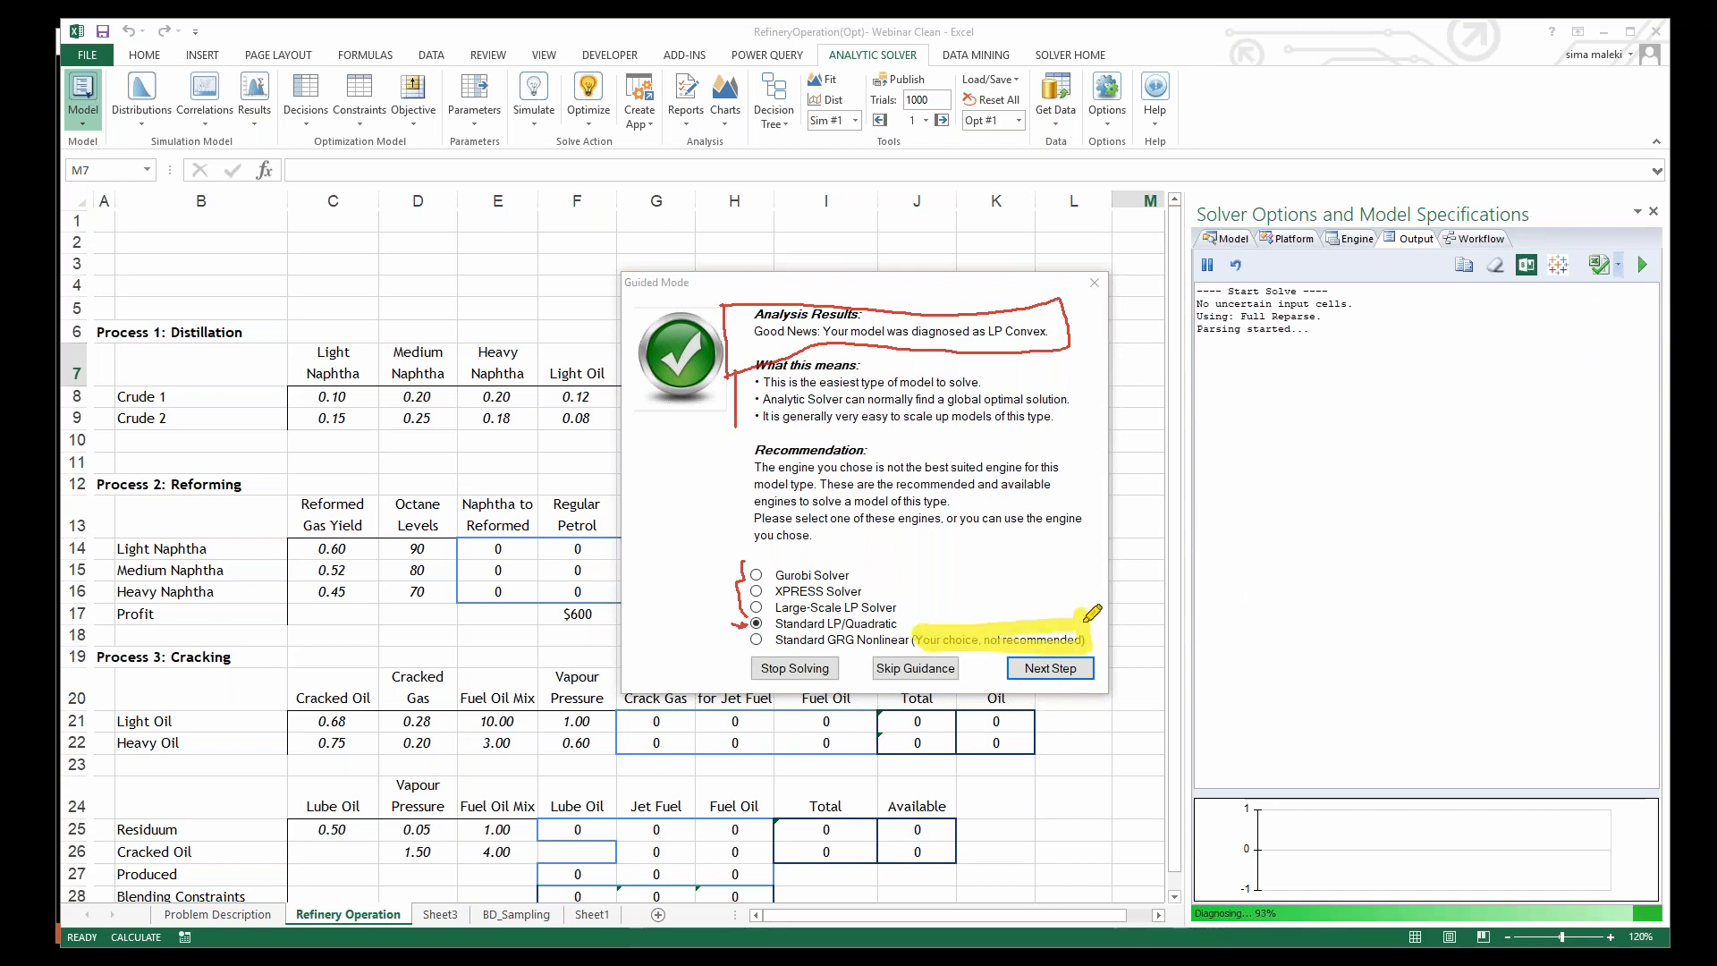
left_click(1706, 261)
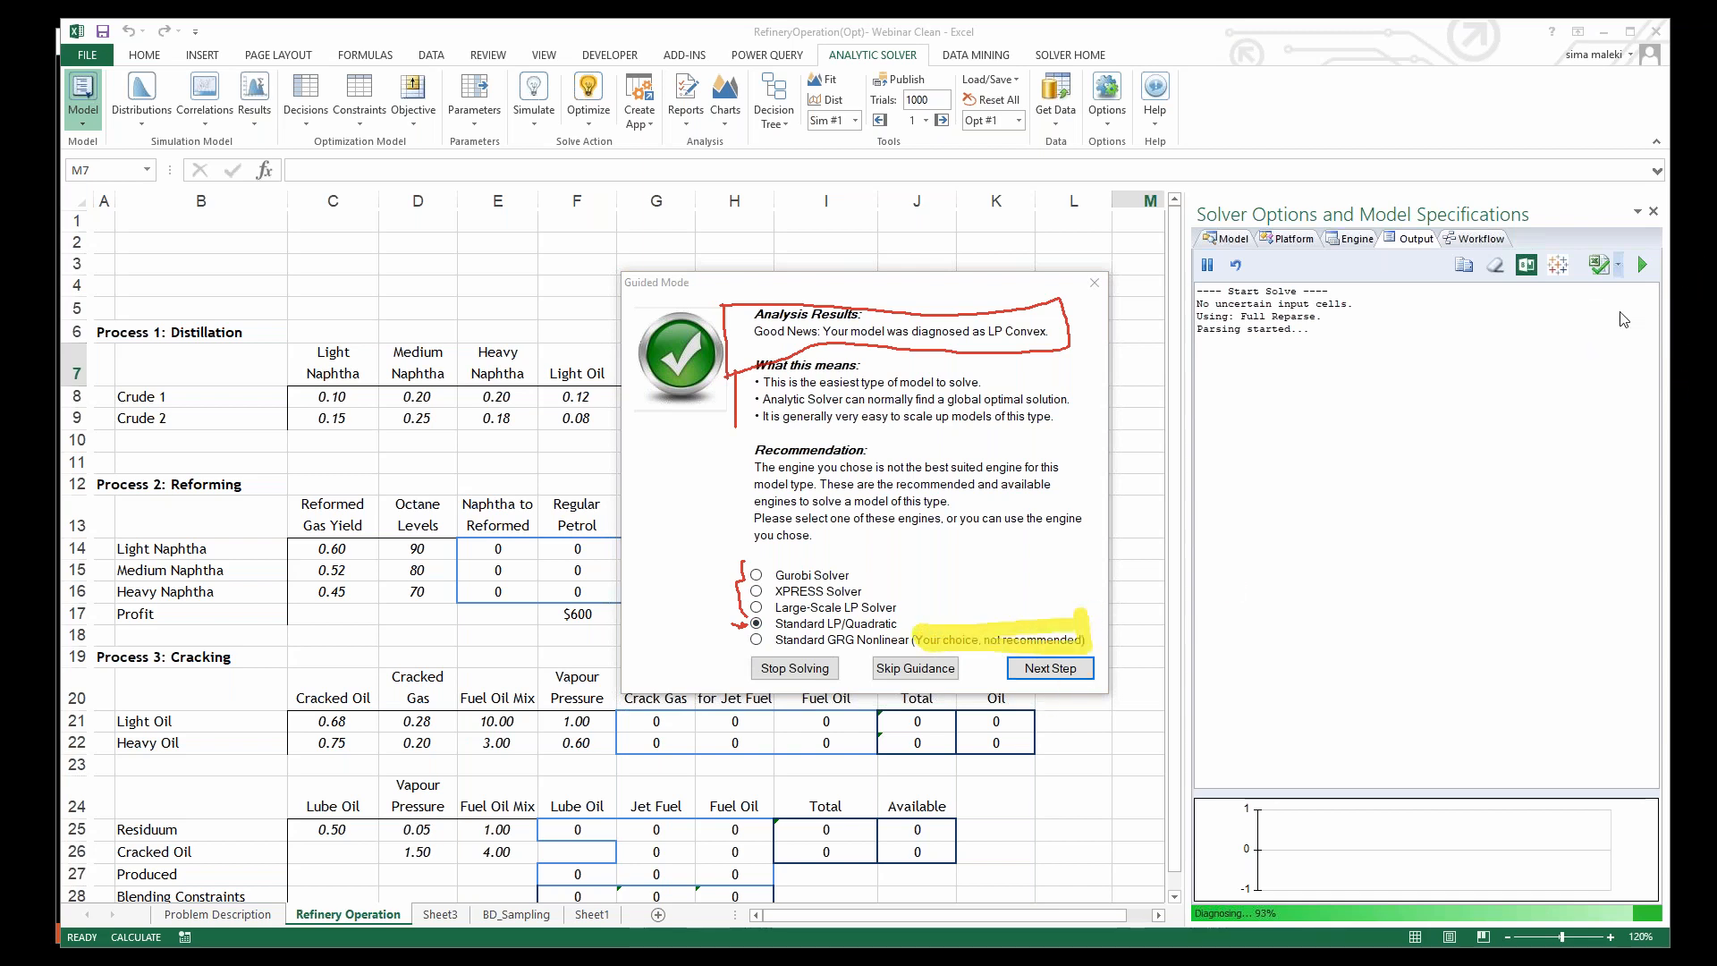
left_click(1585, 364)
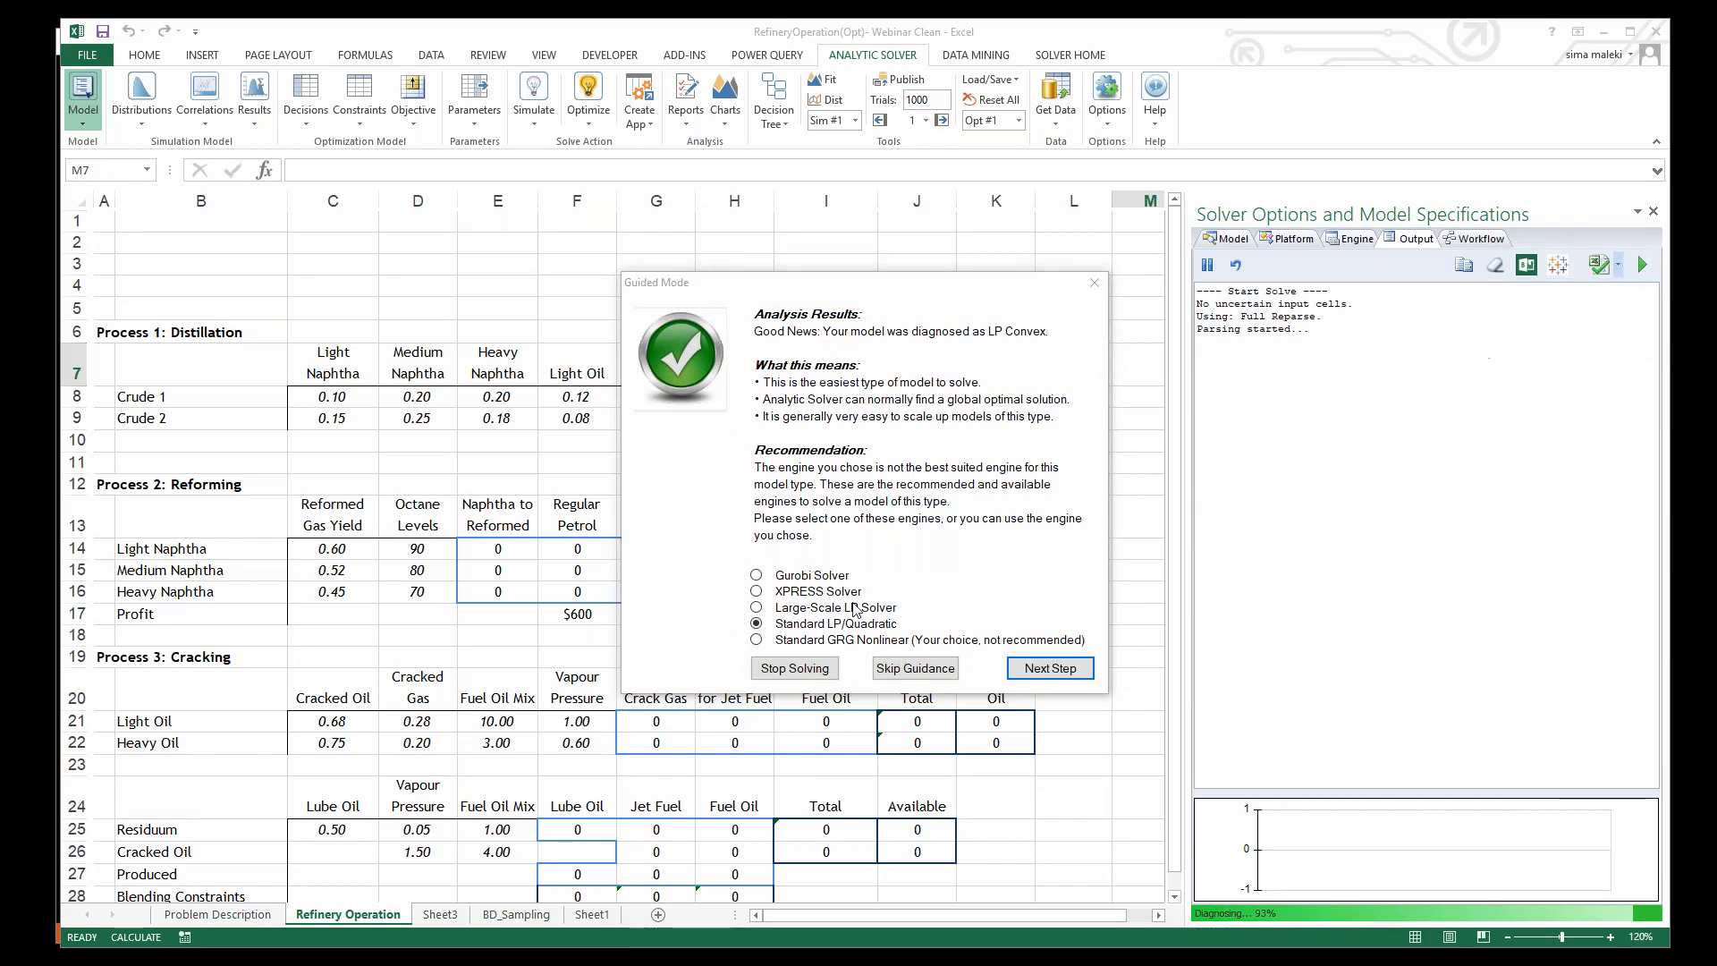
left_click(1045, 674)
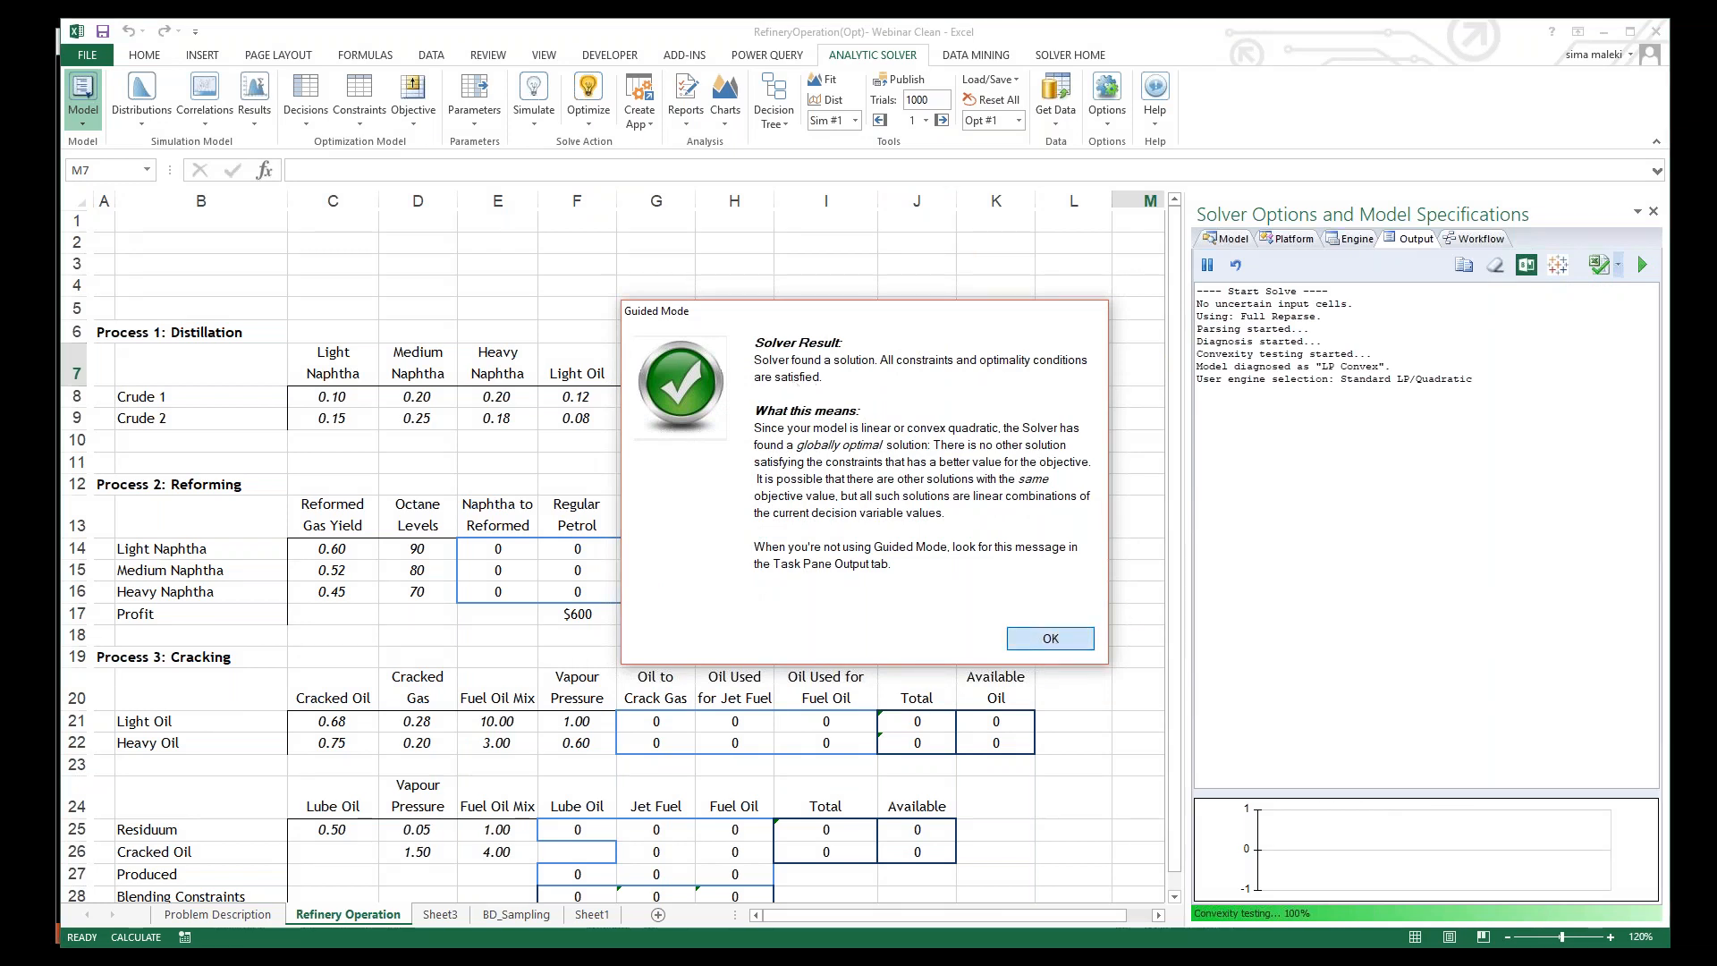
left_click(1052, 639)
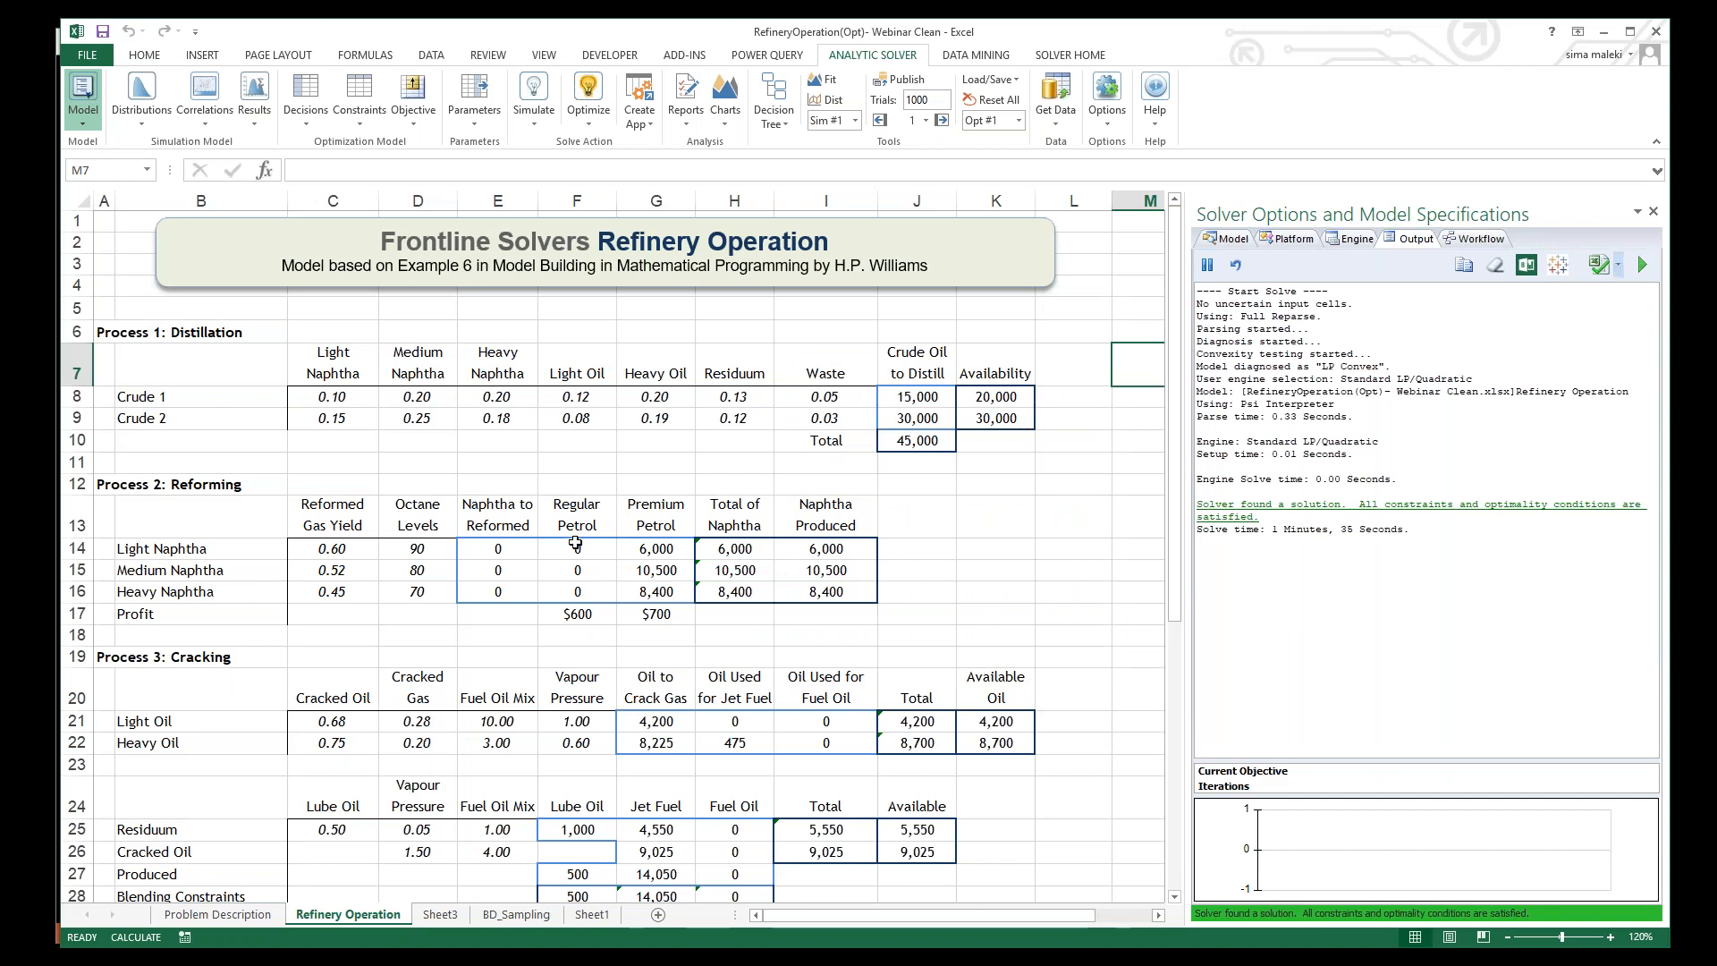
Step: Review the solve log's diagnosis and open help on the 'Solver found a solution' message
scroll(576, 543, "down", 1)
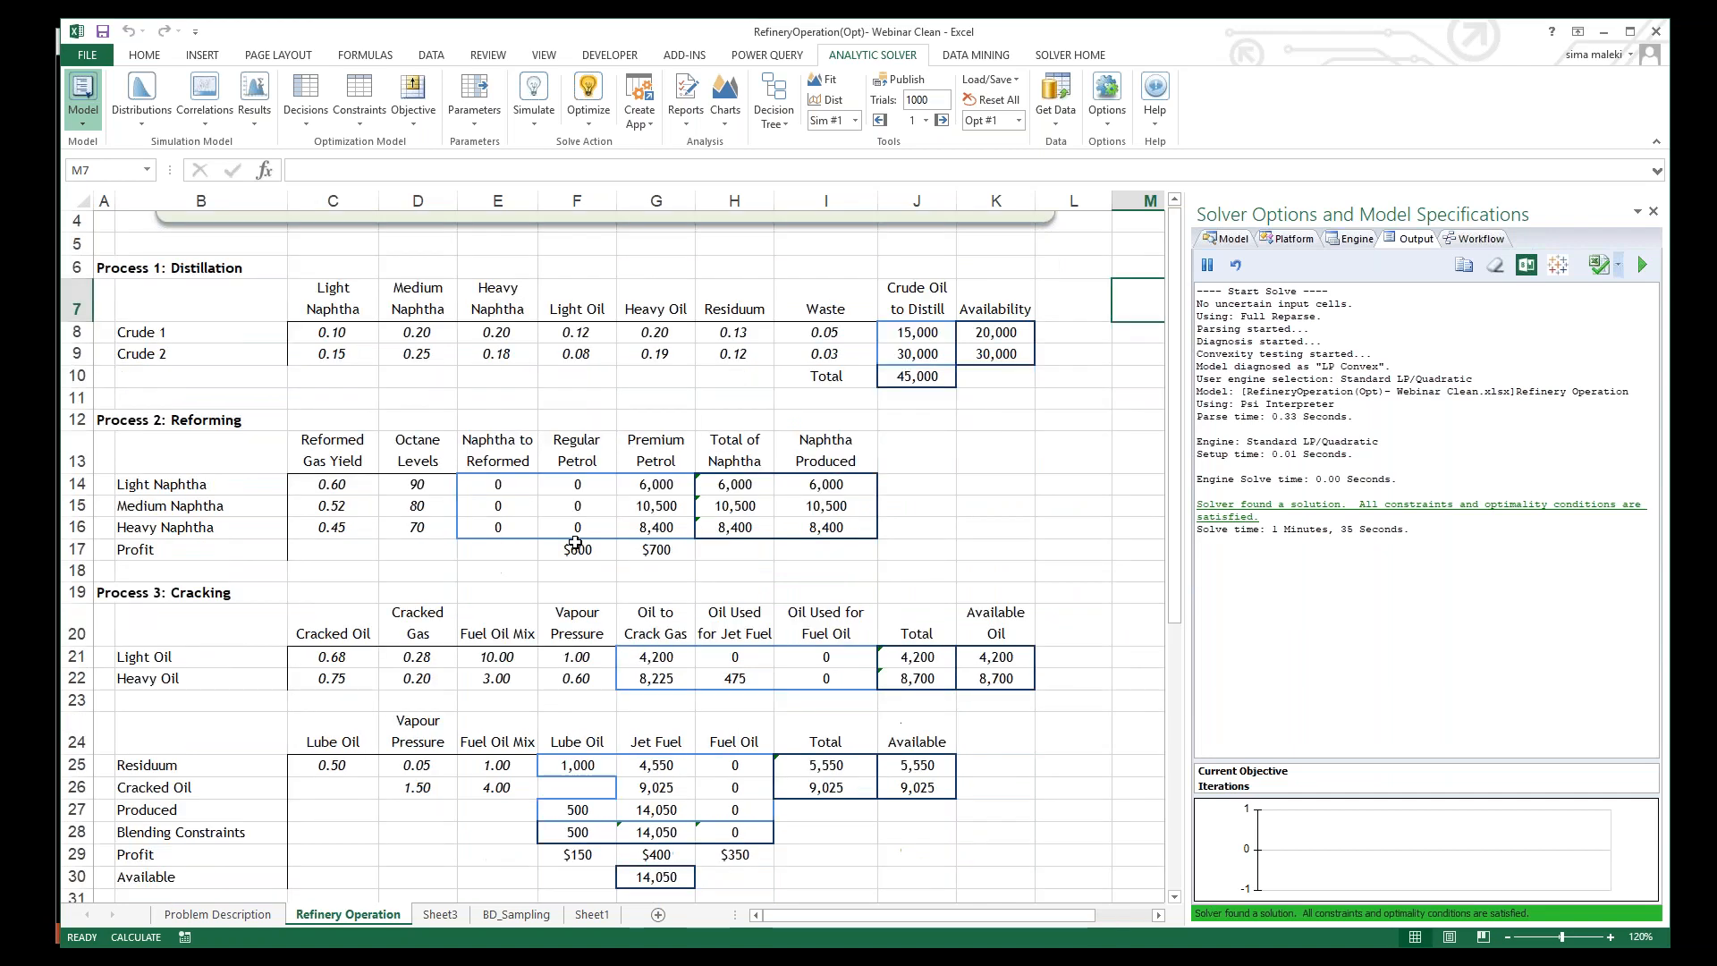
scroll(576, 543, "up", 1)
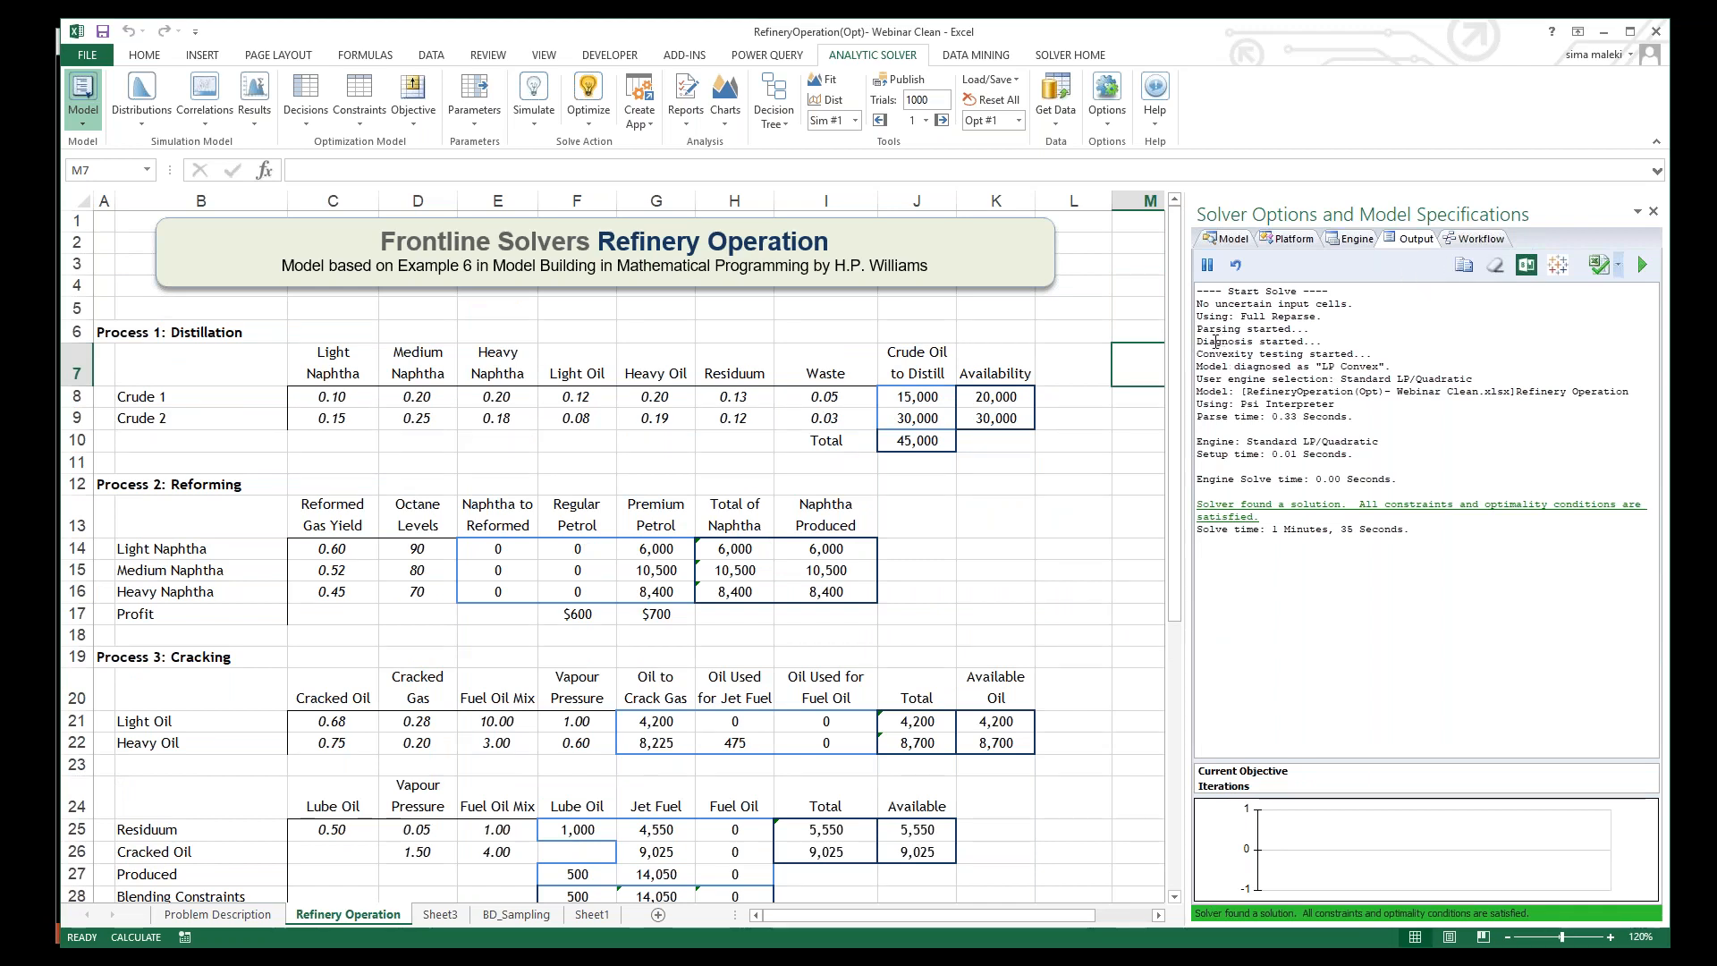
left_click_drag(1199, 341, 1390, 480)
left_click(1304, 379)
left_click(1243, 505)
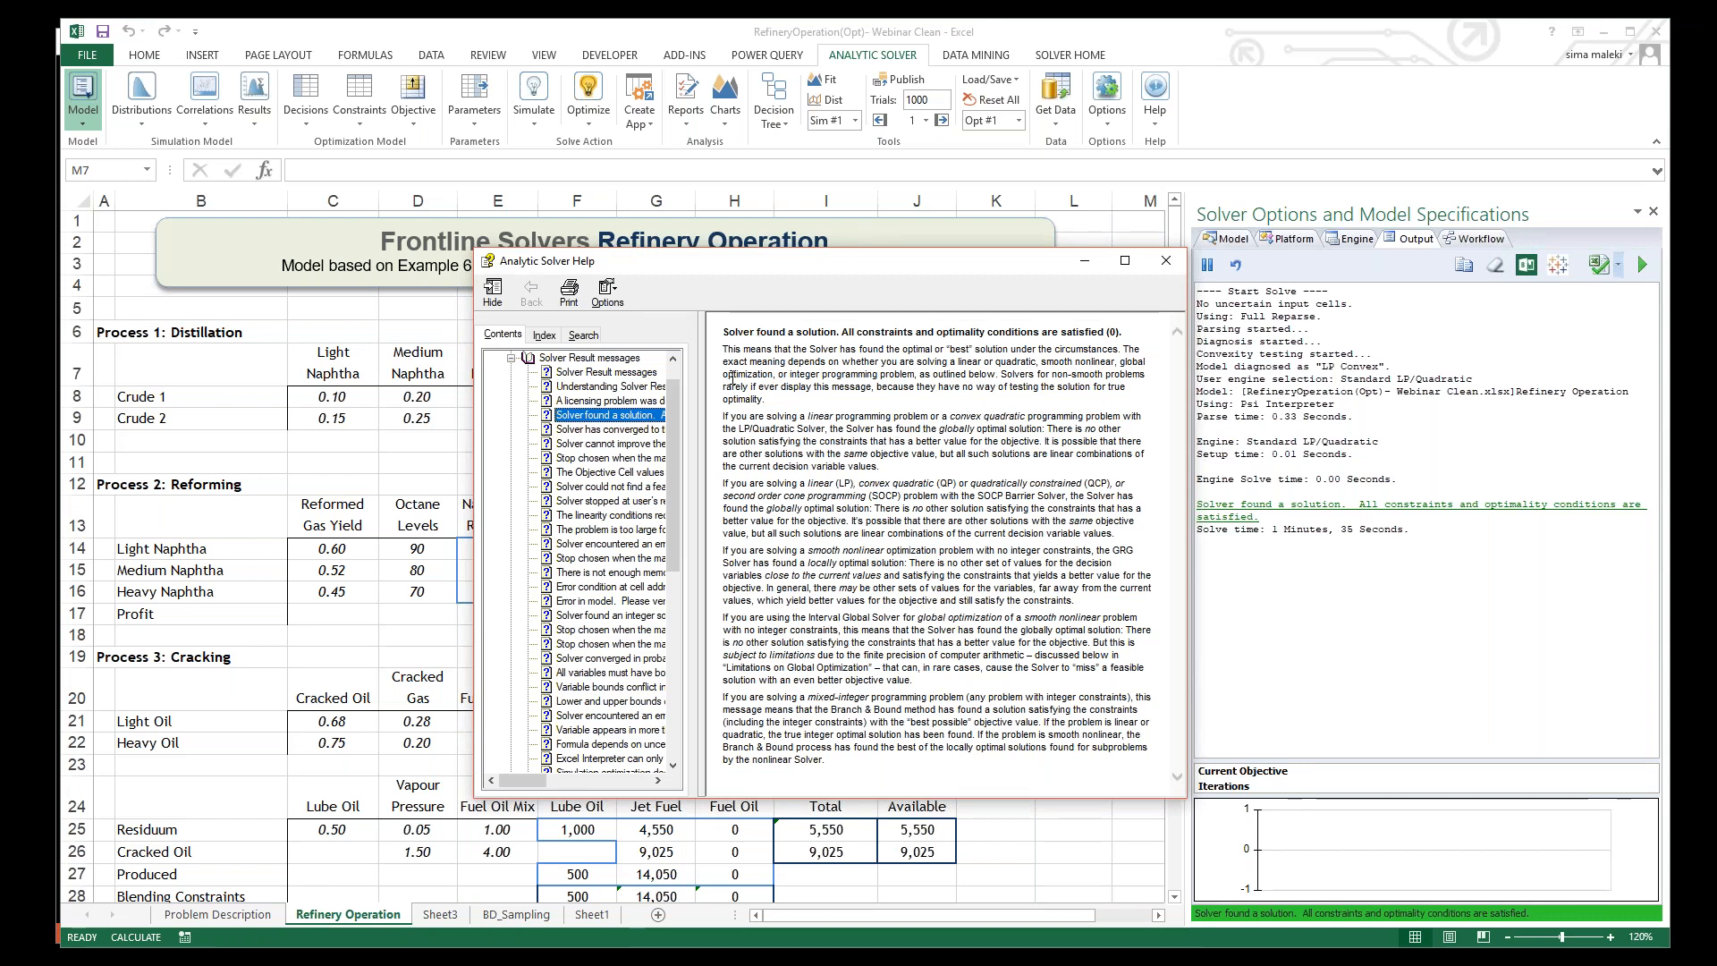
Step: Close Analytic Solver Help, return to the model outline, and select cell J18
left_click_drag(675, 501, 712, 411)
left_click(1166, 261)
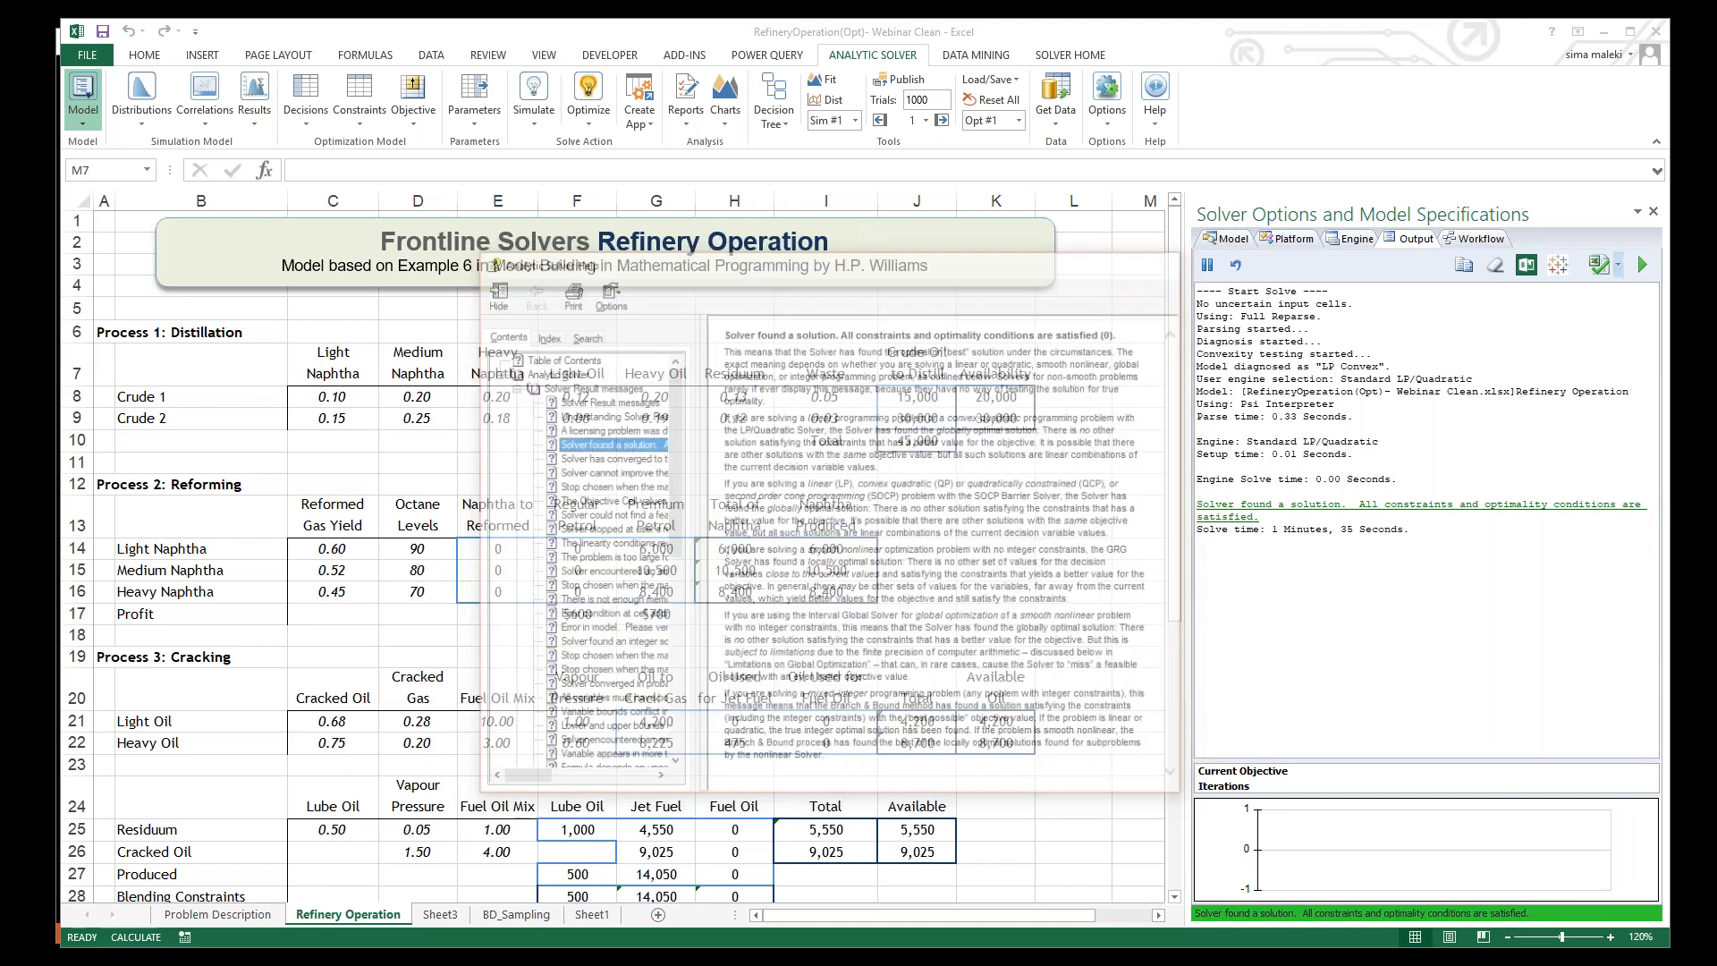
left_click(1248, 242)
left_click(1120, 417)
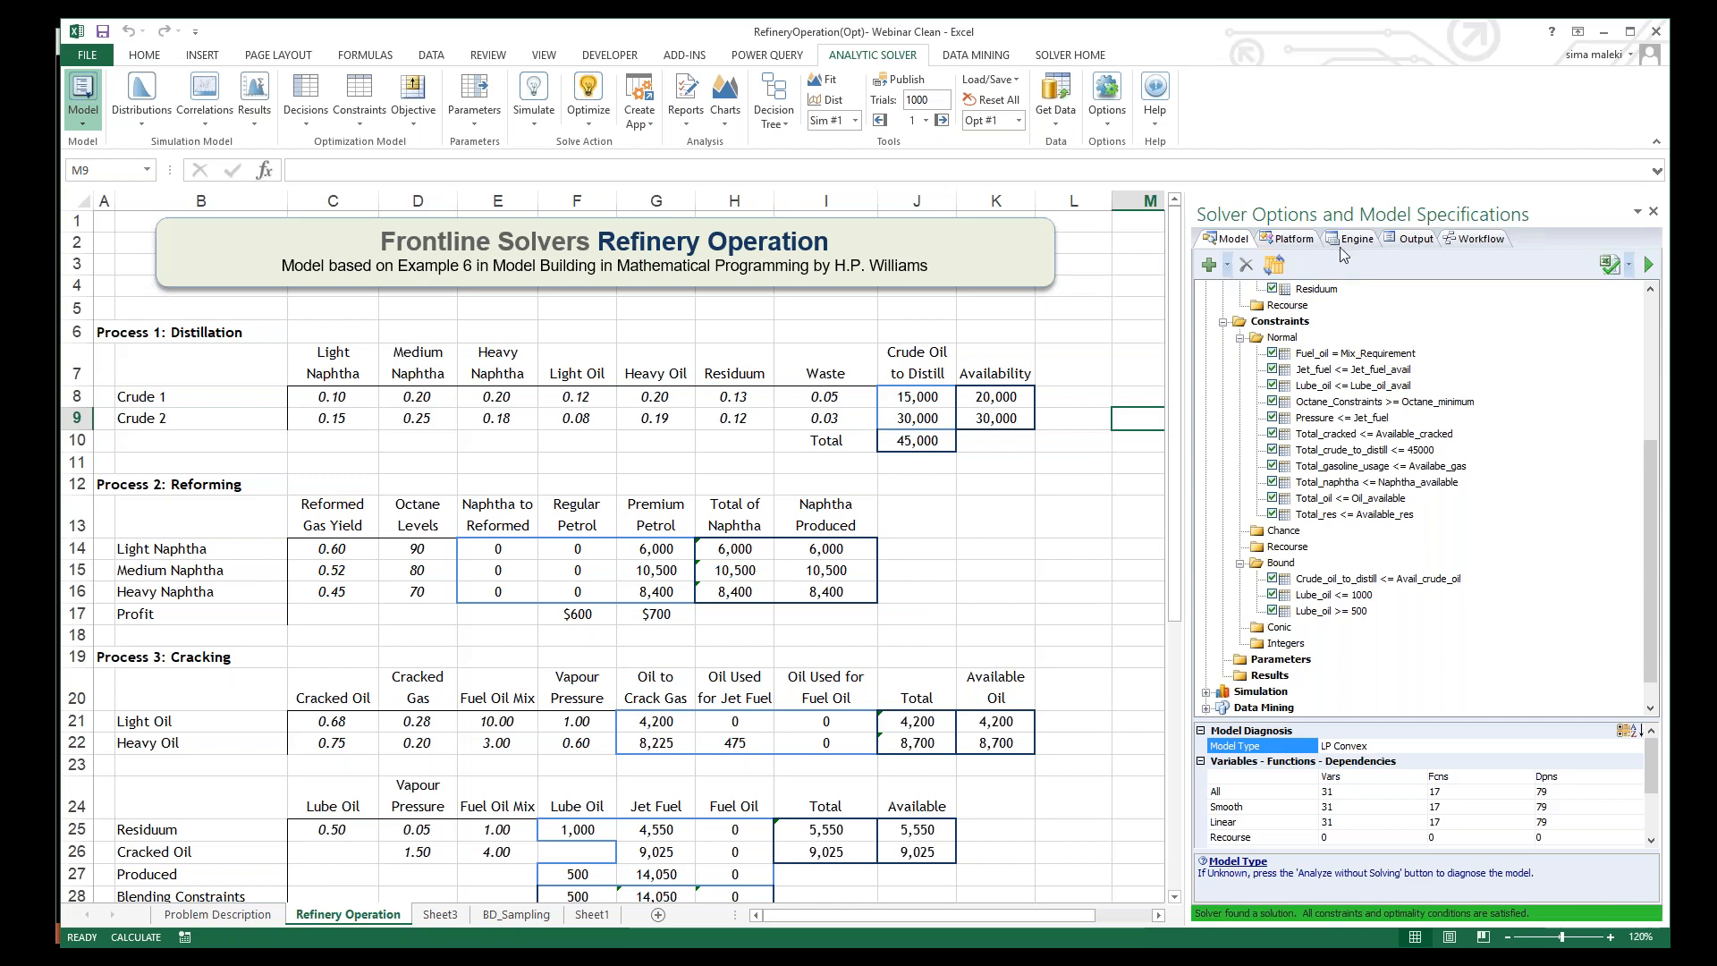
left_click(903, 631)
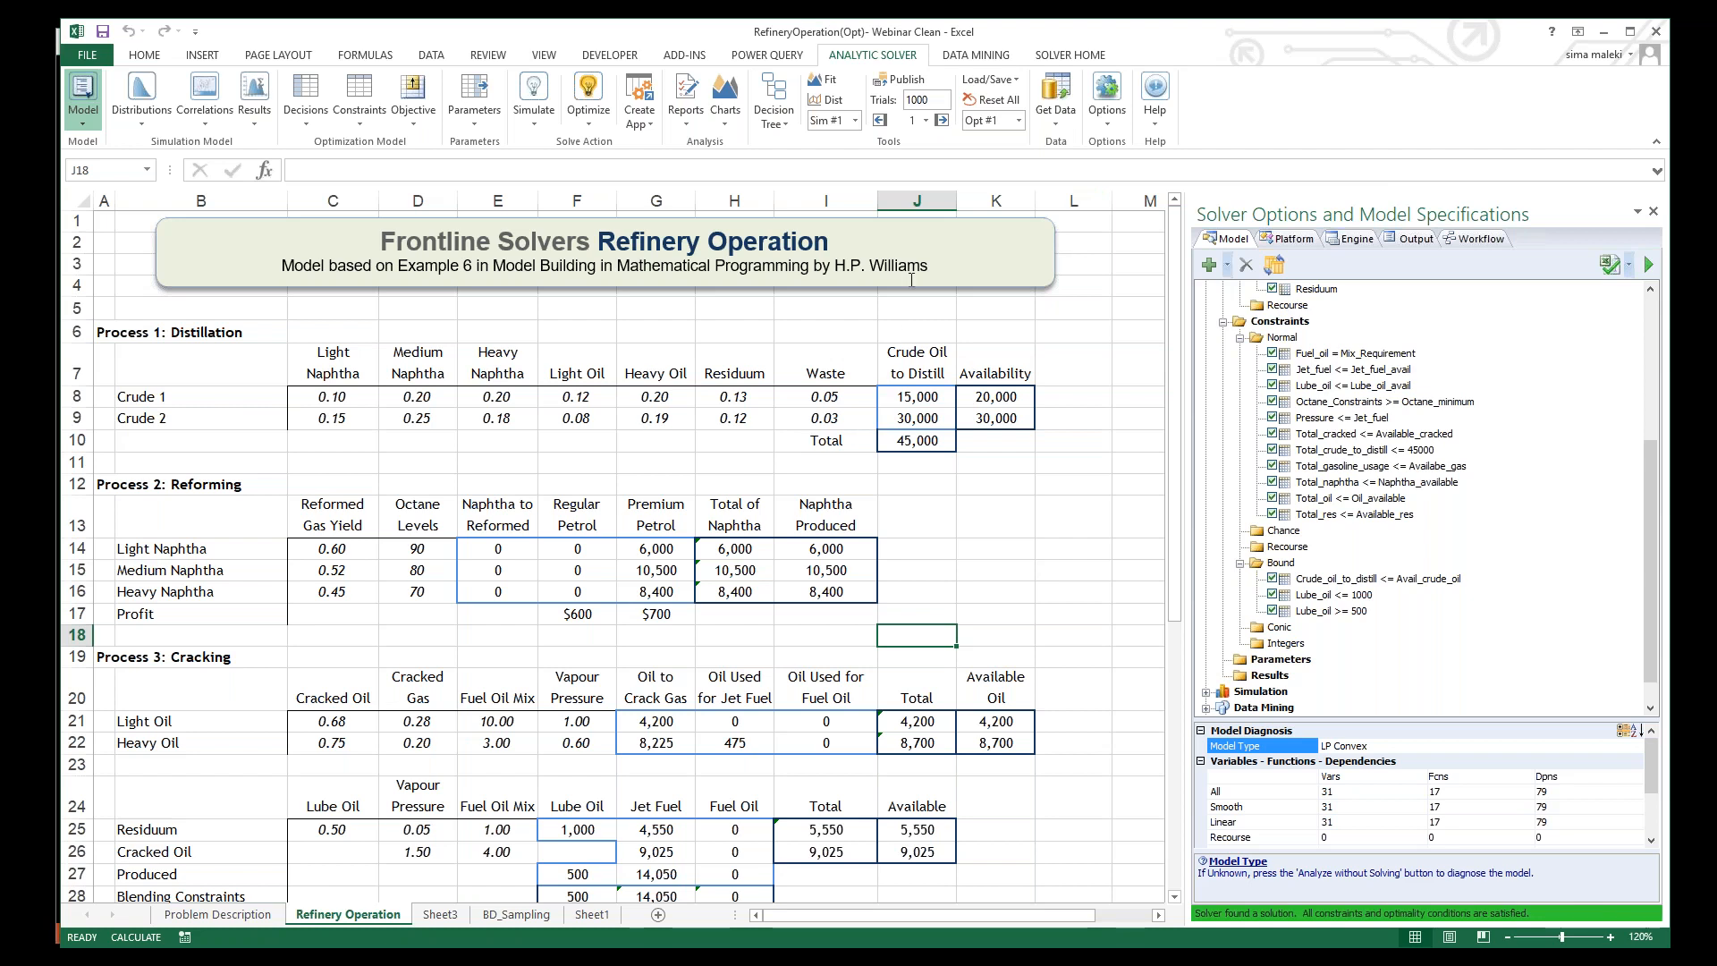
Step: Select cell L7 and view the Standard GRG Nonlinear Engine settings (31 variables, 16 constraints)
left_click(1063, 371)
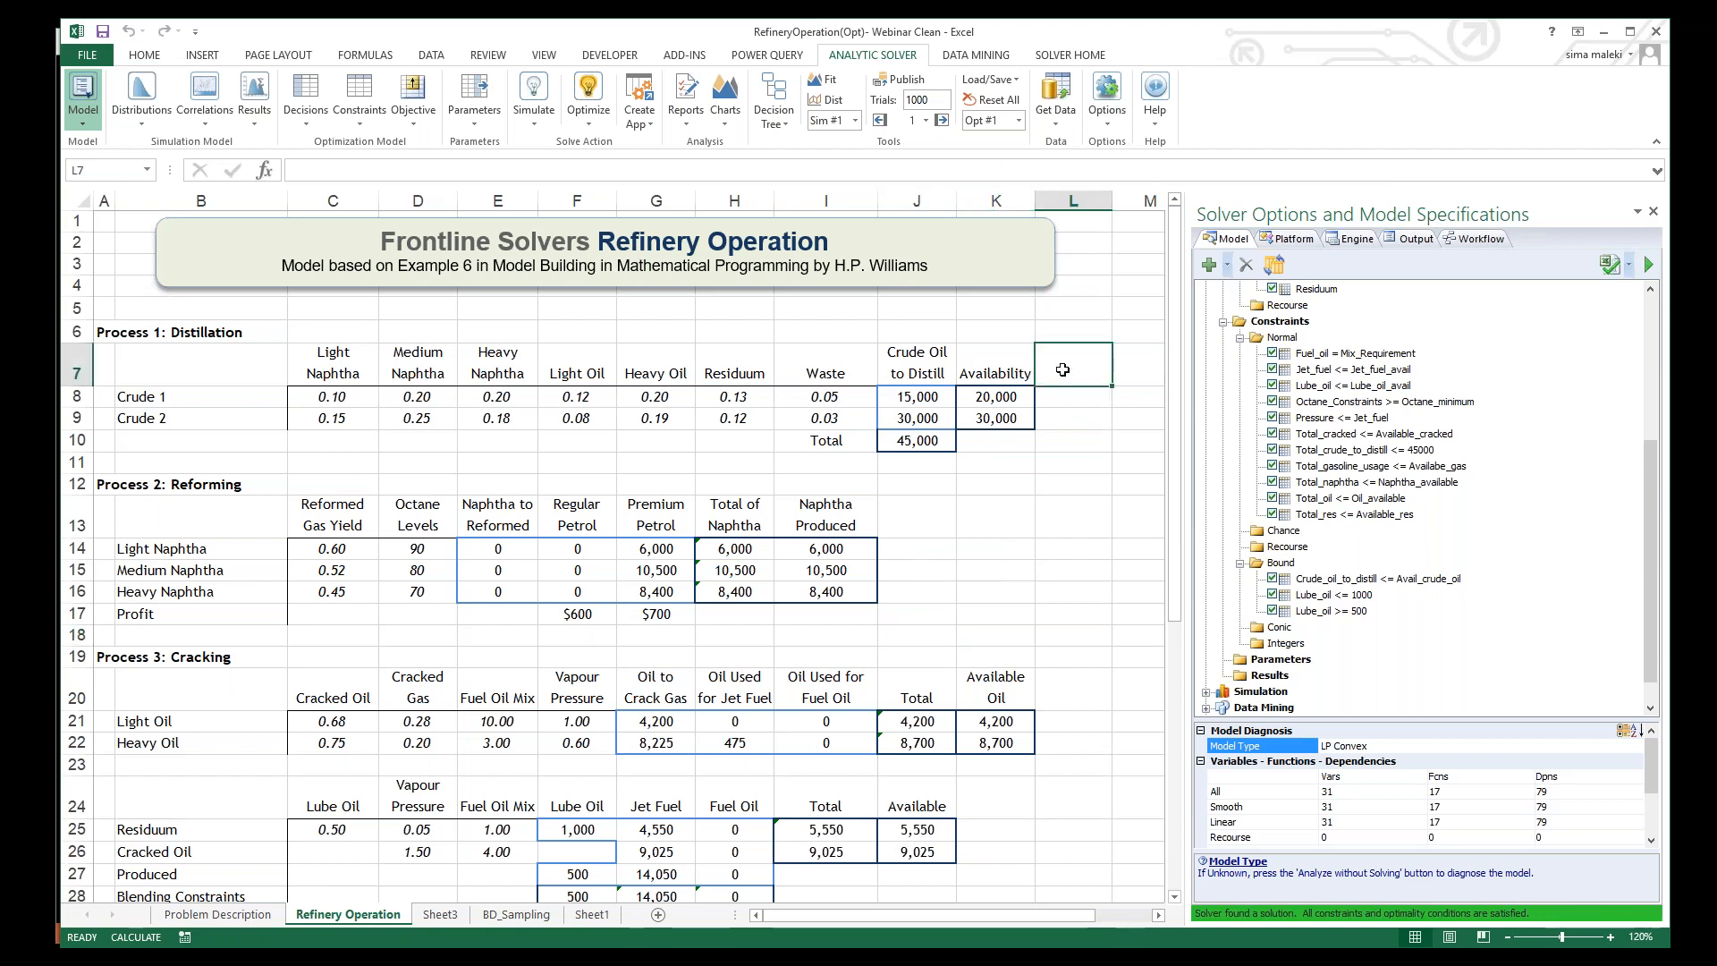
left_click(1343, 244)
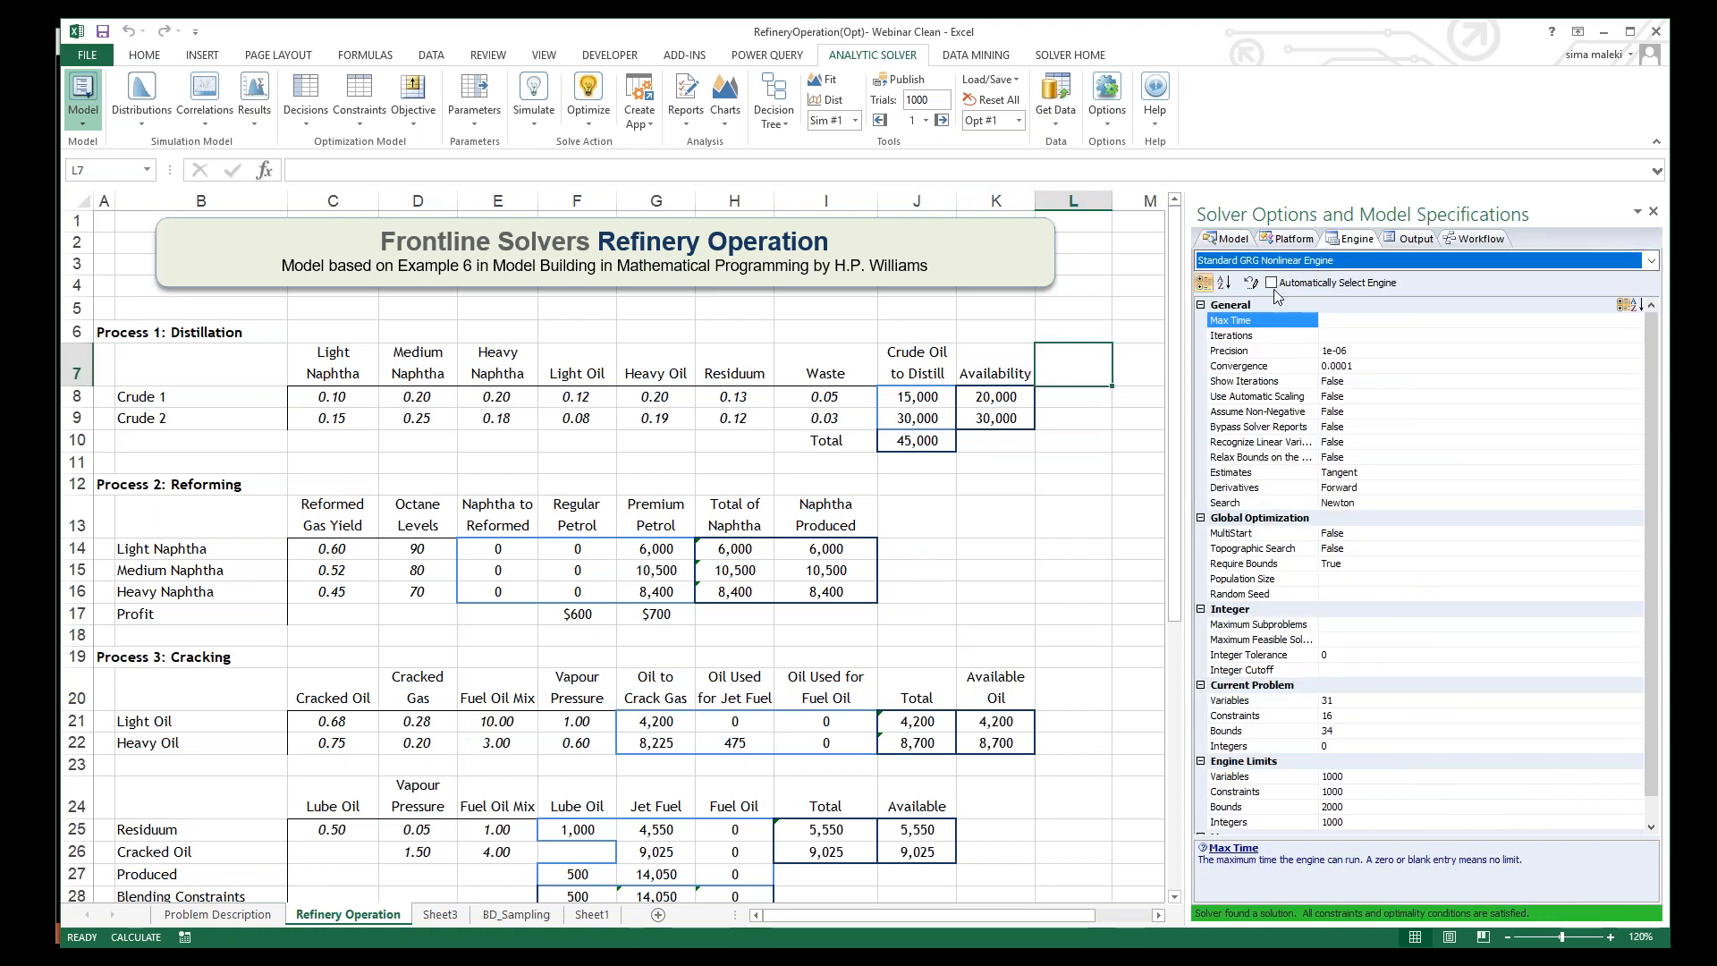
left_click(1698, 269)
Step: Circle the unchecked Automatically Select Engine option in red, then show the Solver Home cloud tools
left_click(1663, 298)
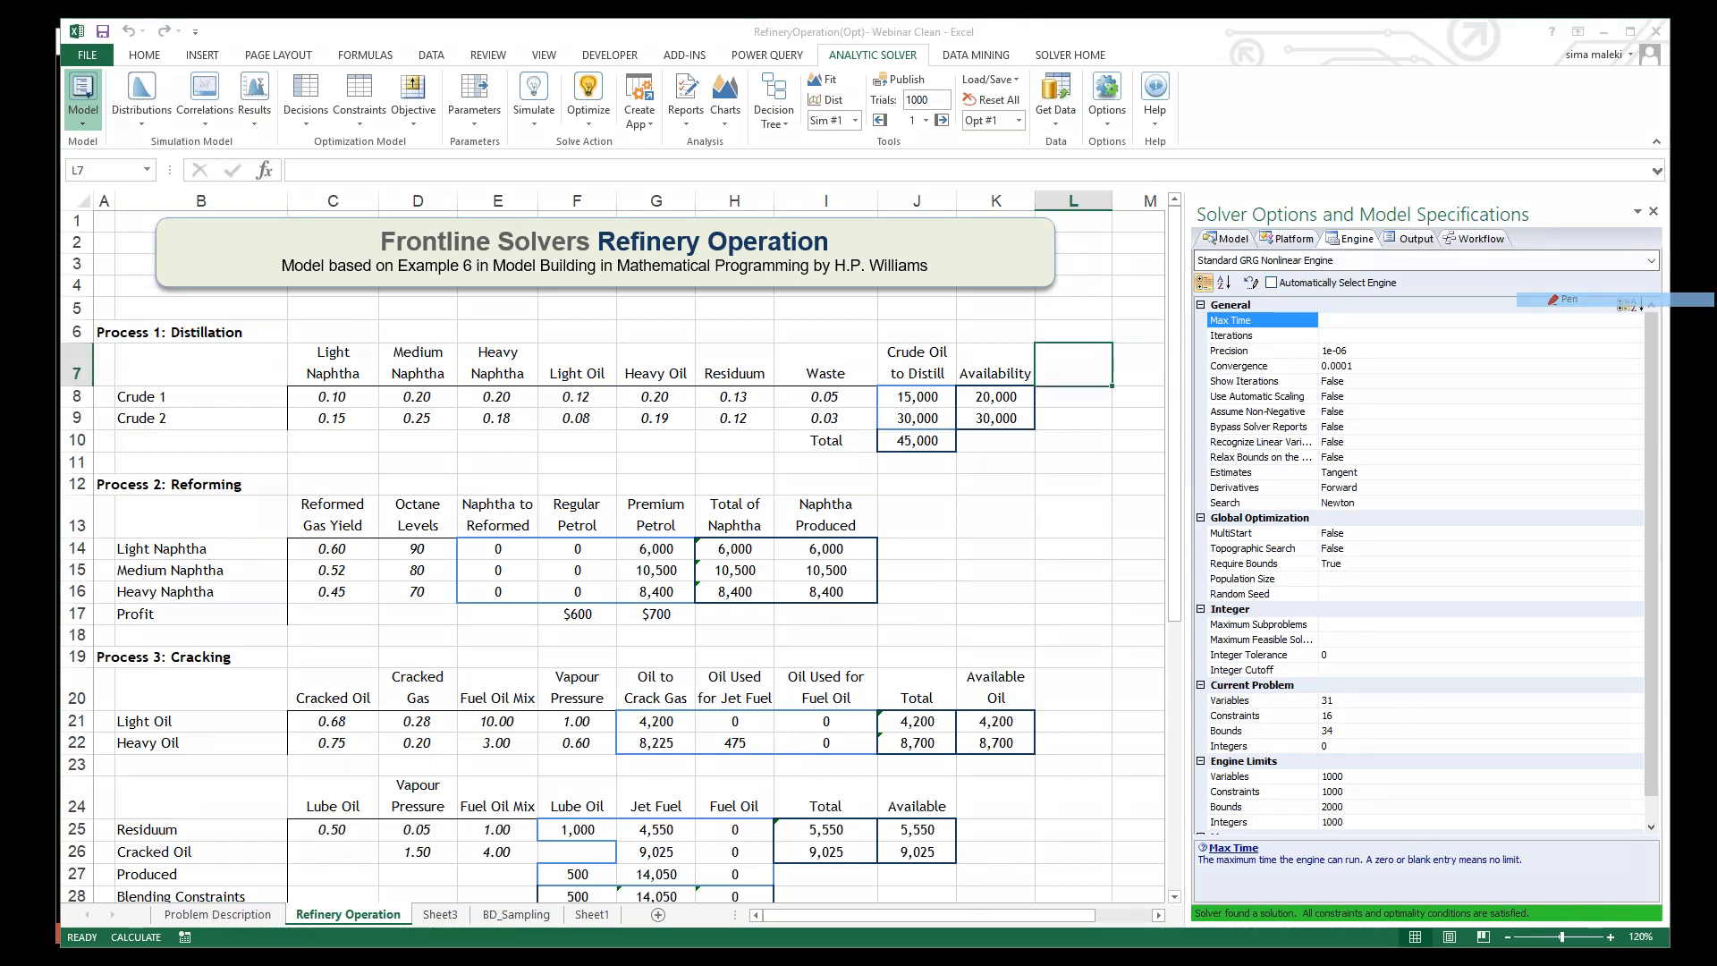
mouse_move(1419, 284)
left_mouse_down()
mouse_move(1284, 297)
mouse_move(1257, 270)
mouse_move(1348, 262)
mouse_move(1422, 284)
left_mouse_up()
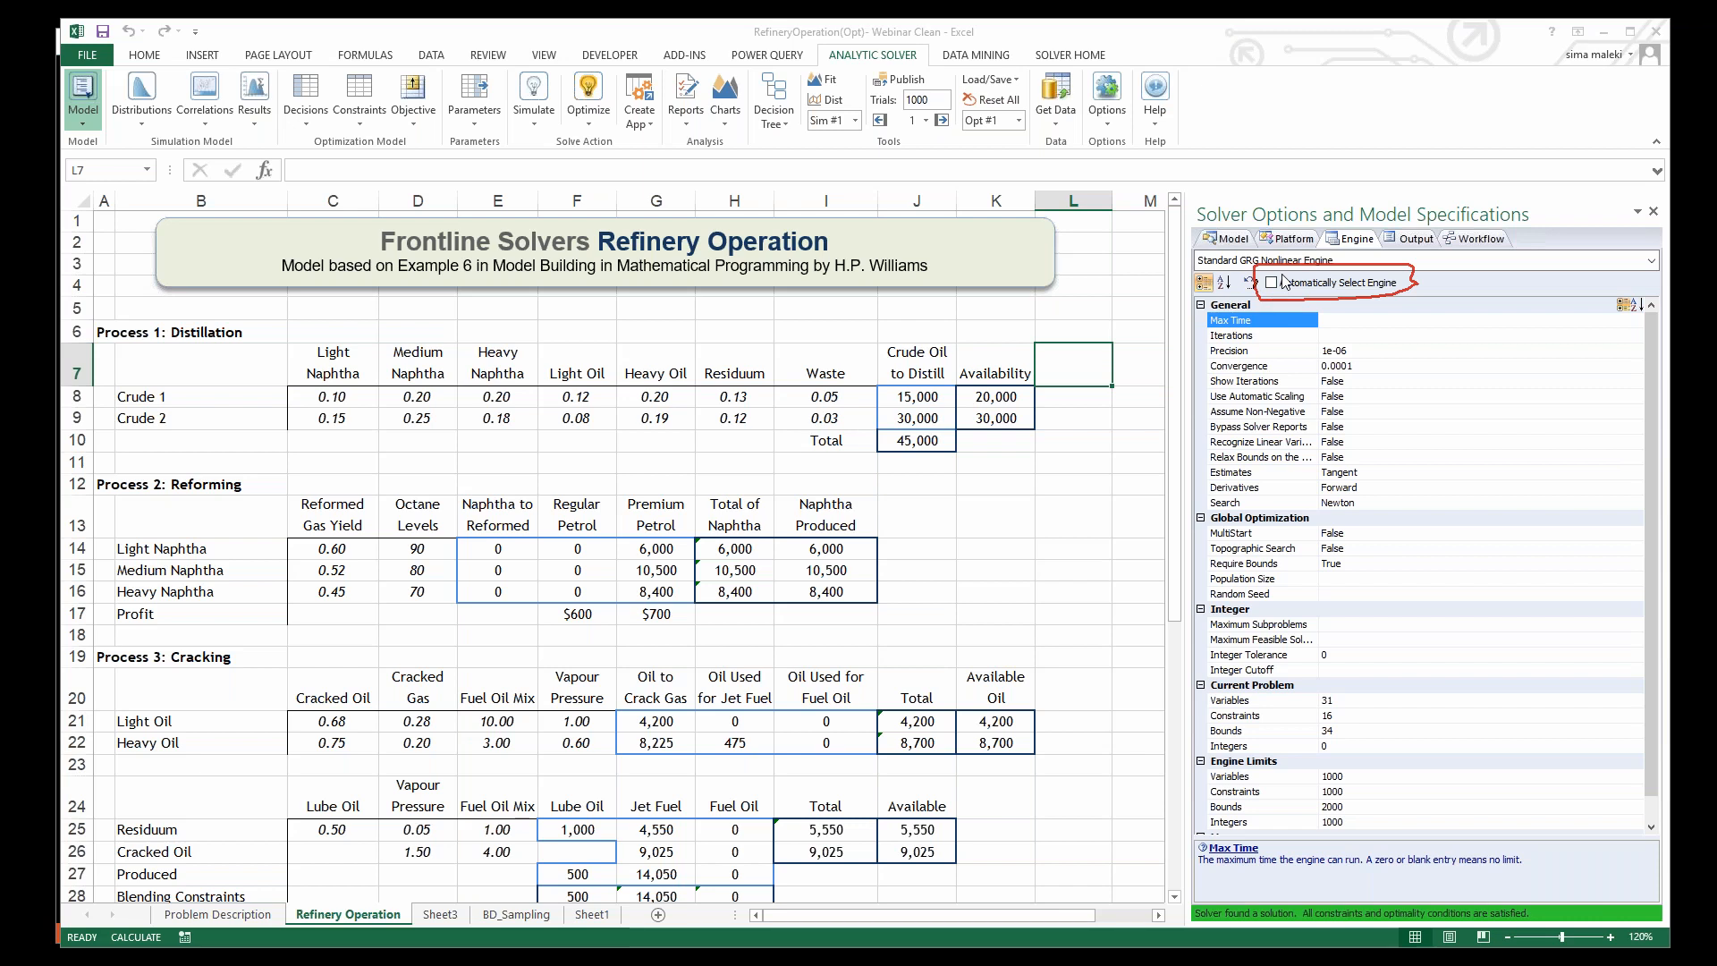
left_click(1093, 469)
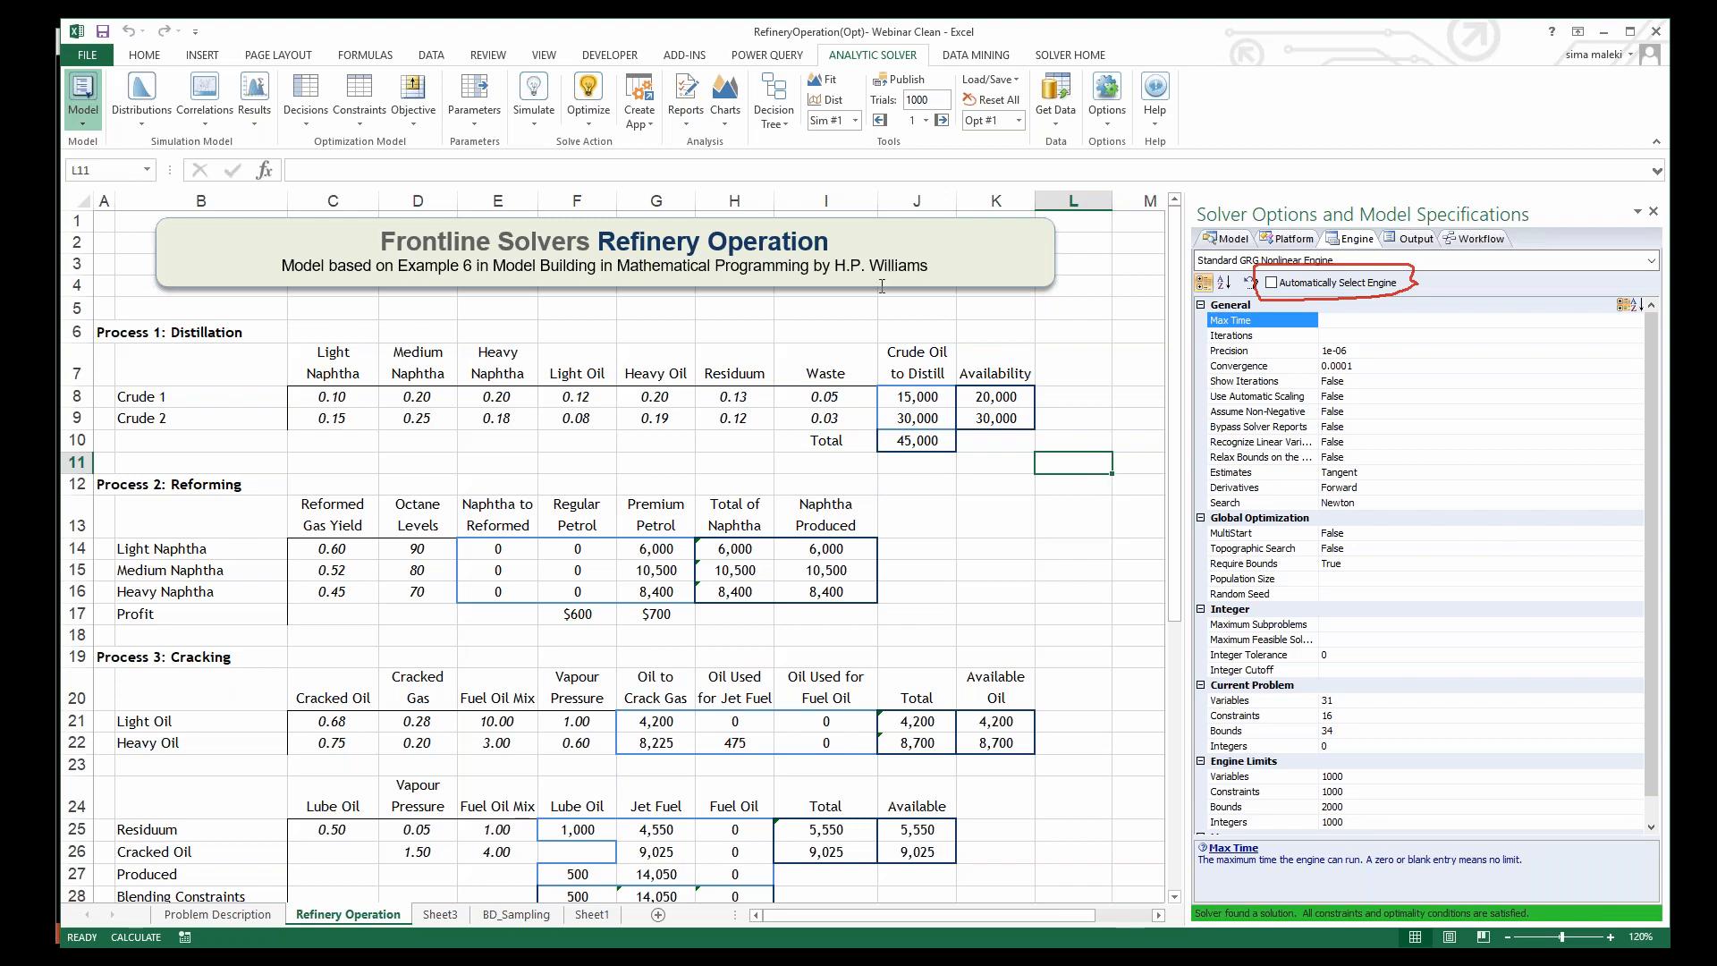
left_click(861, 312)
left_click(1064, 58)
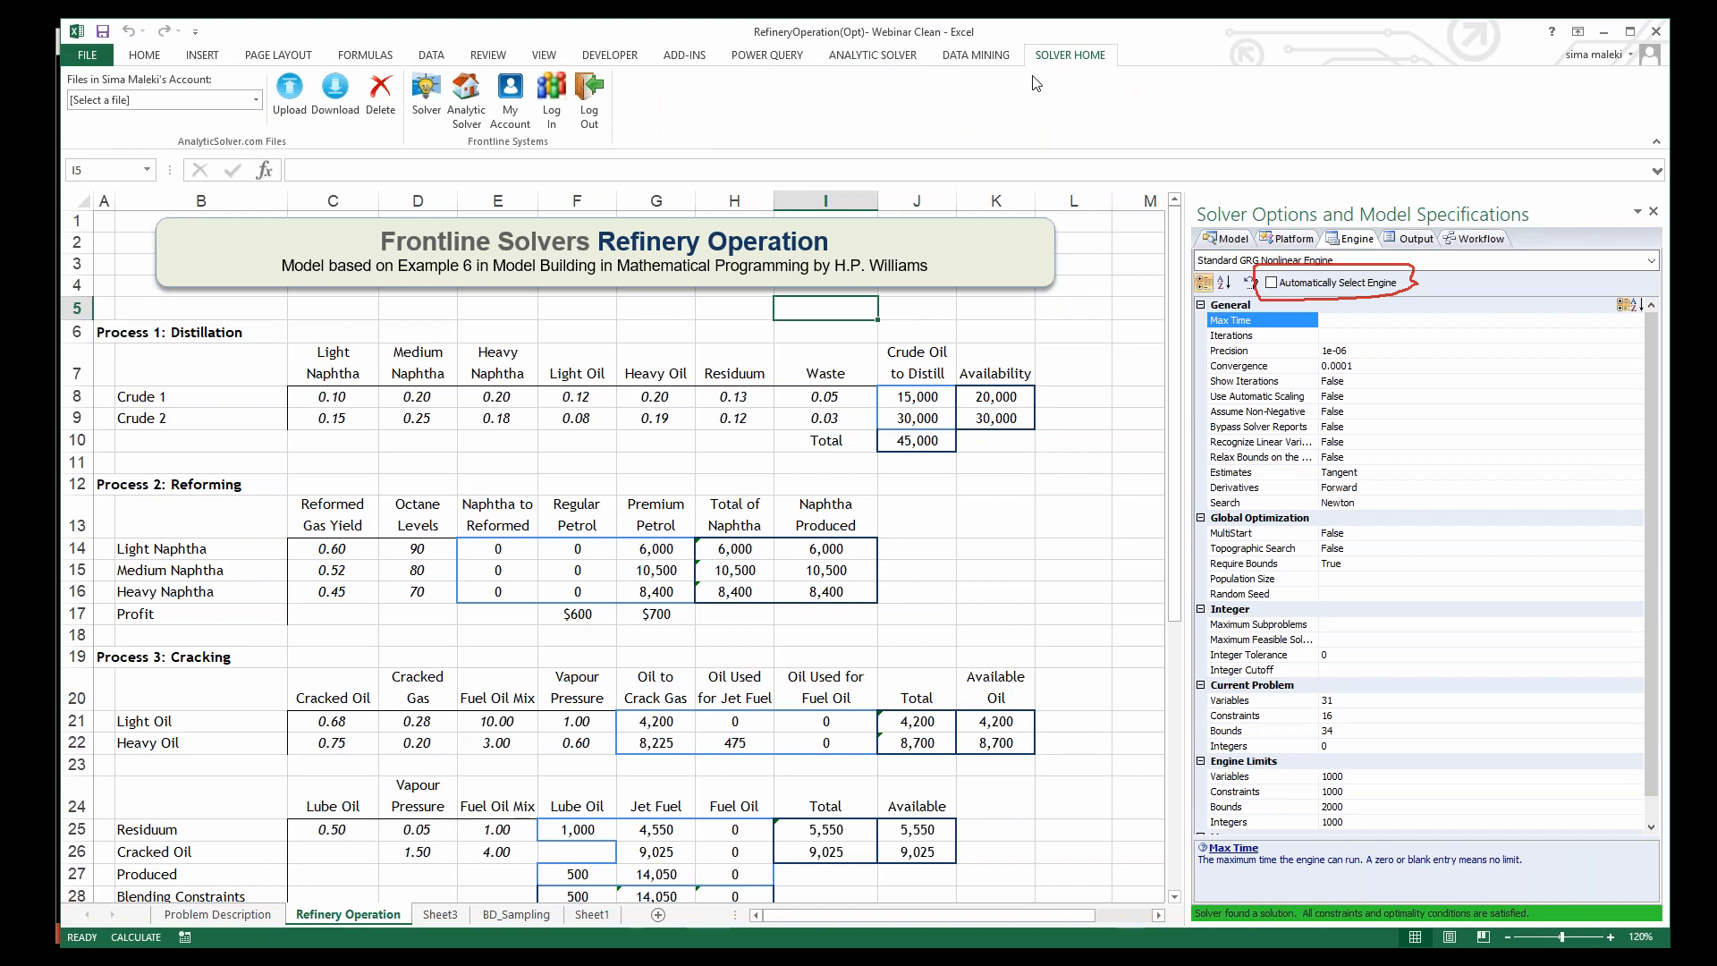
Step: Try Upload and the stored Files list without changes, then launch AnalyticSolver.com in Firefox
left_click(302, 107)
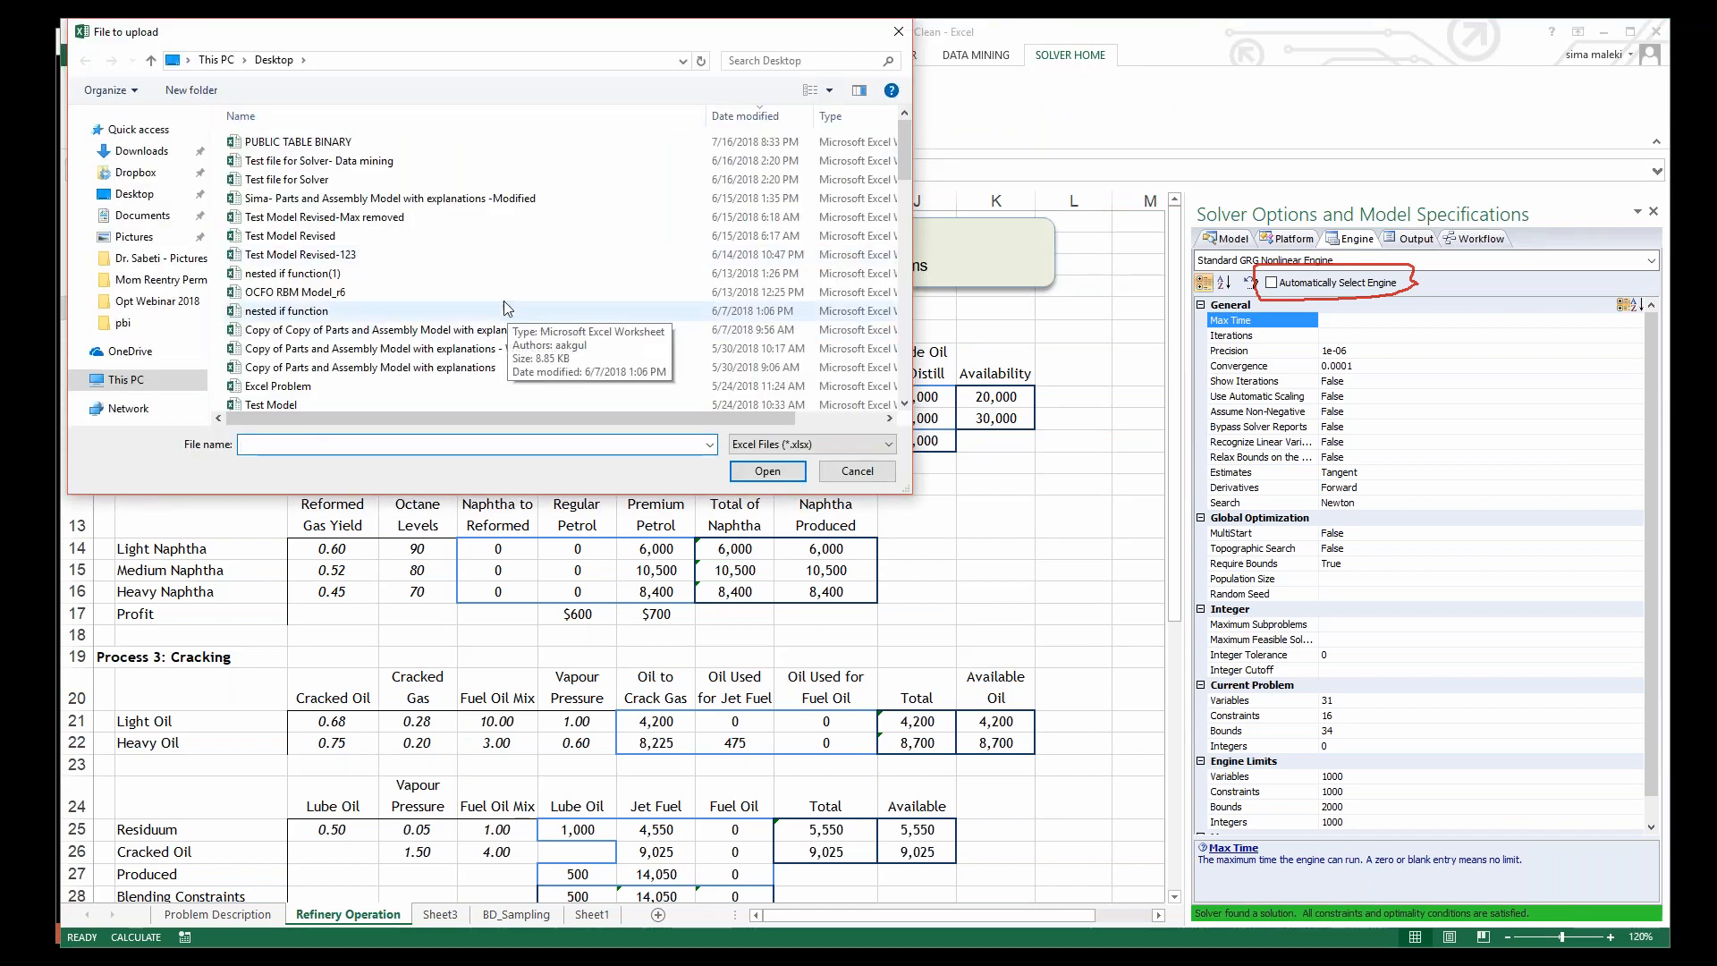
left_click(857, 472)
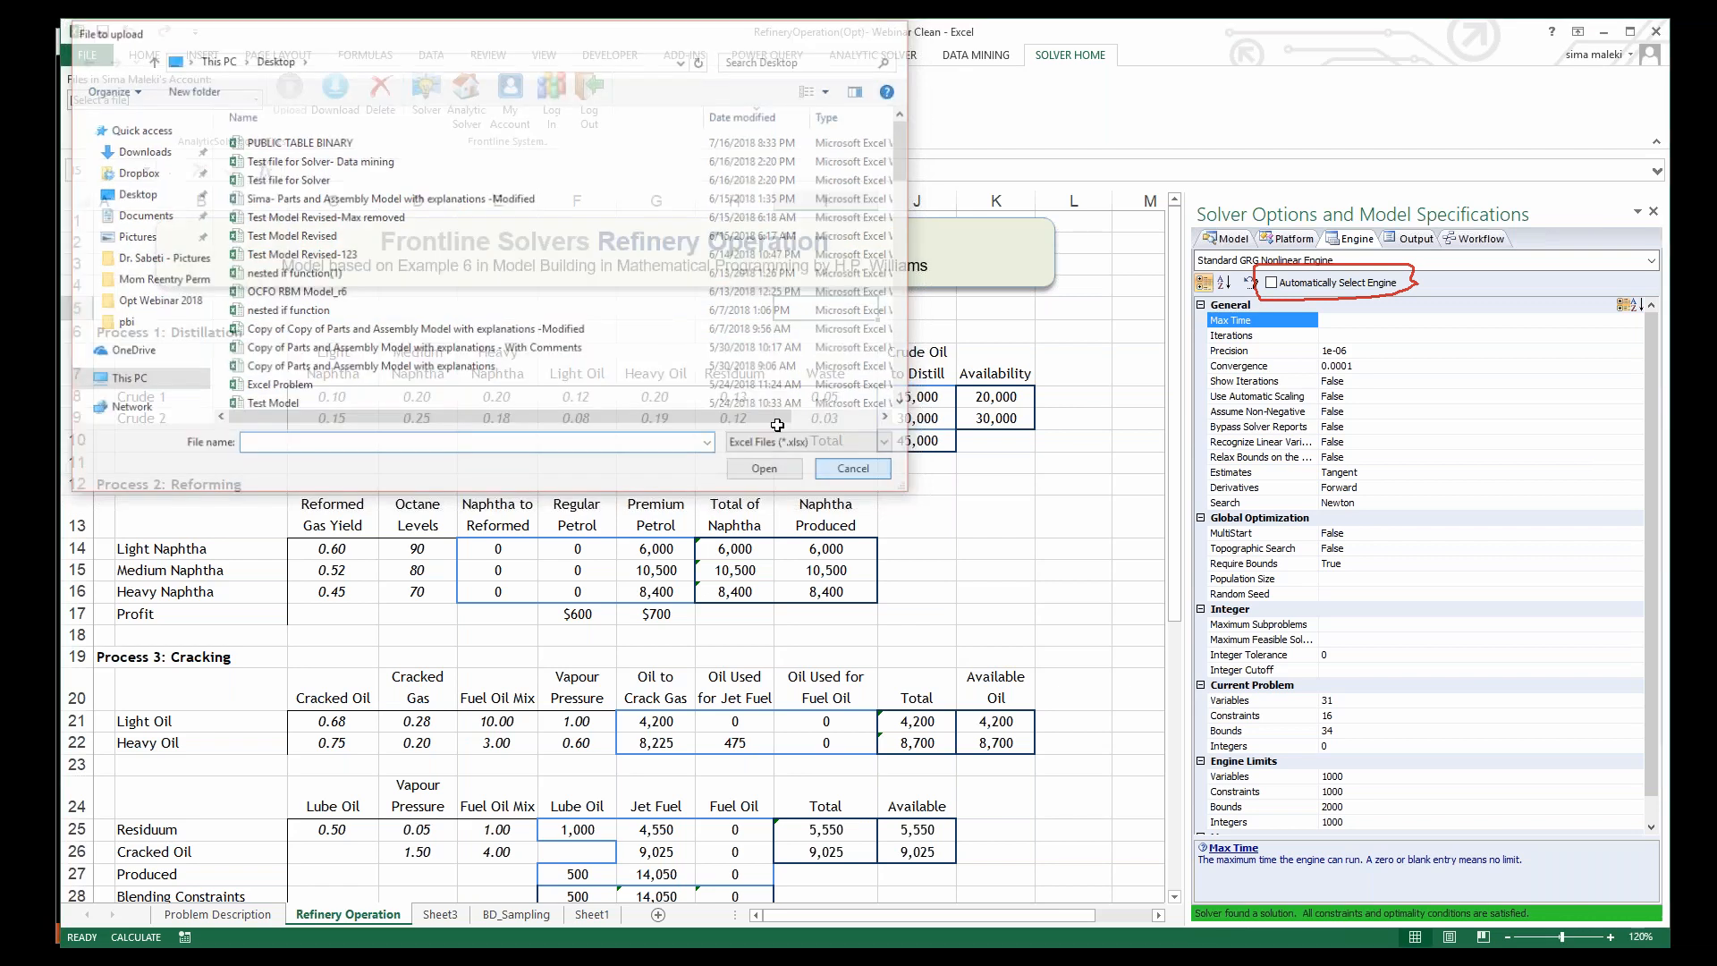
left_click(256, 99)
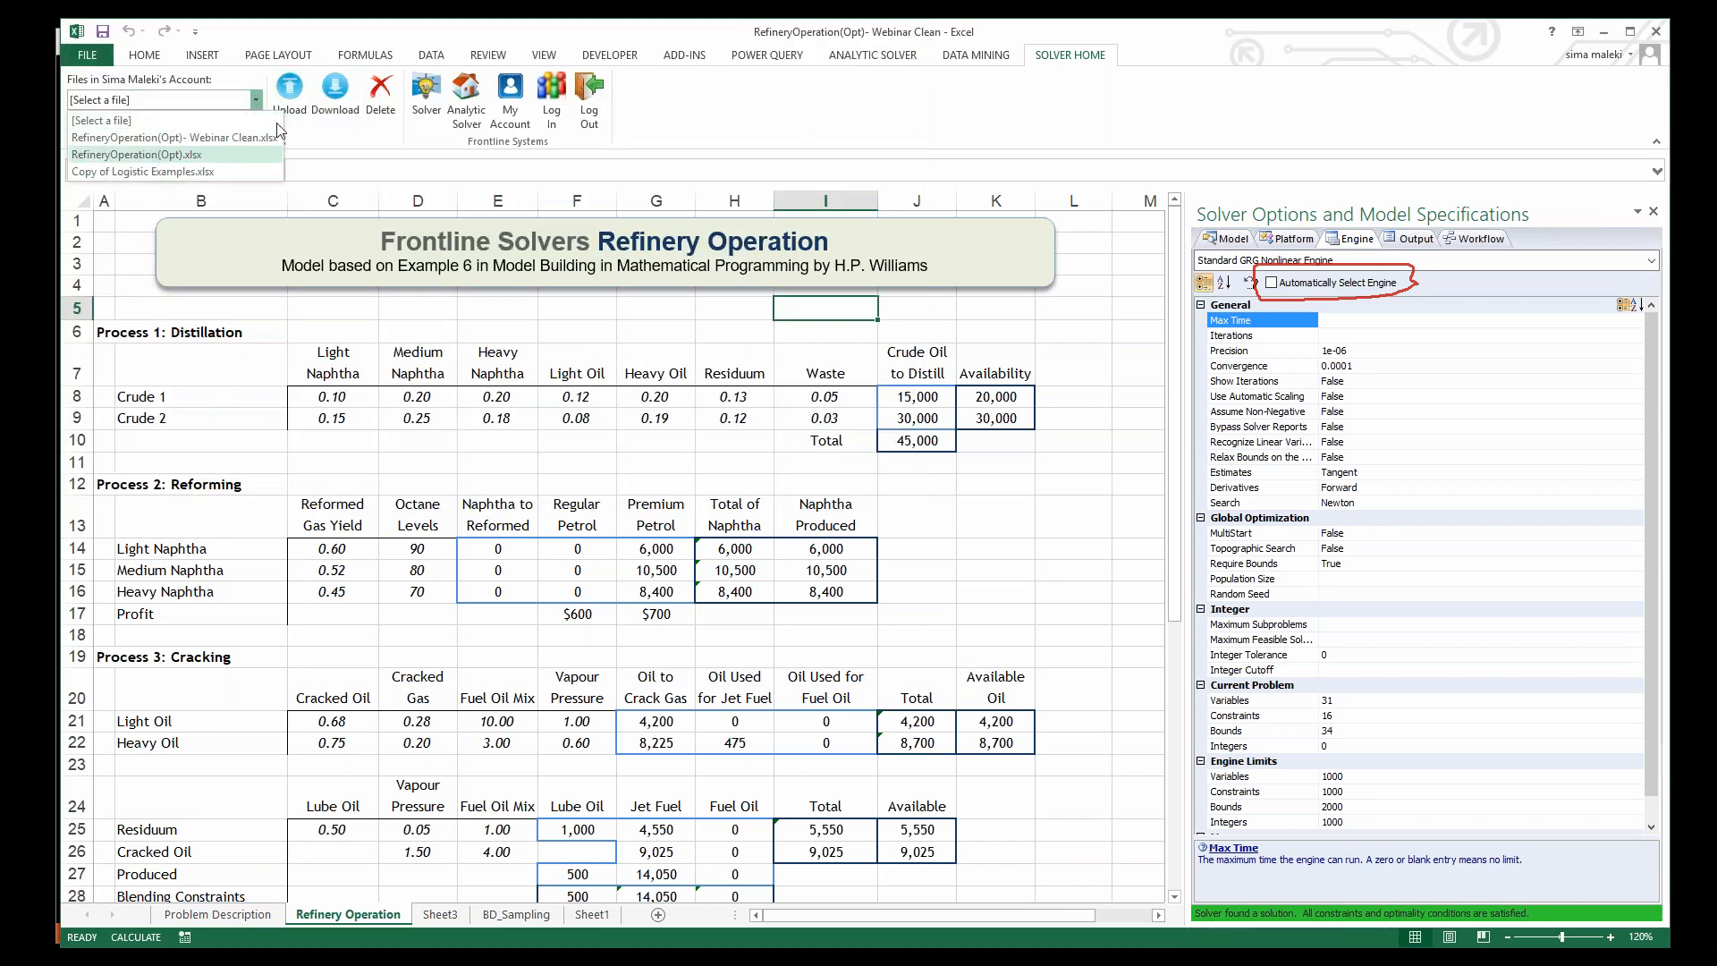
left_click(256, 99)
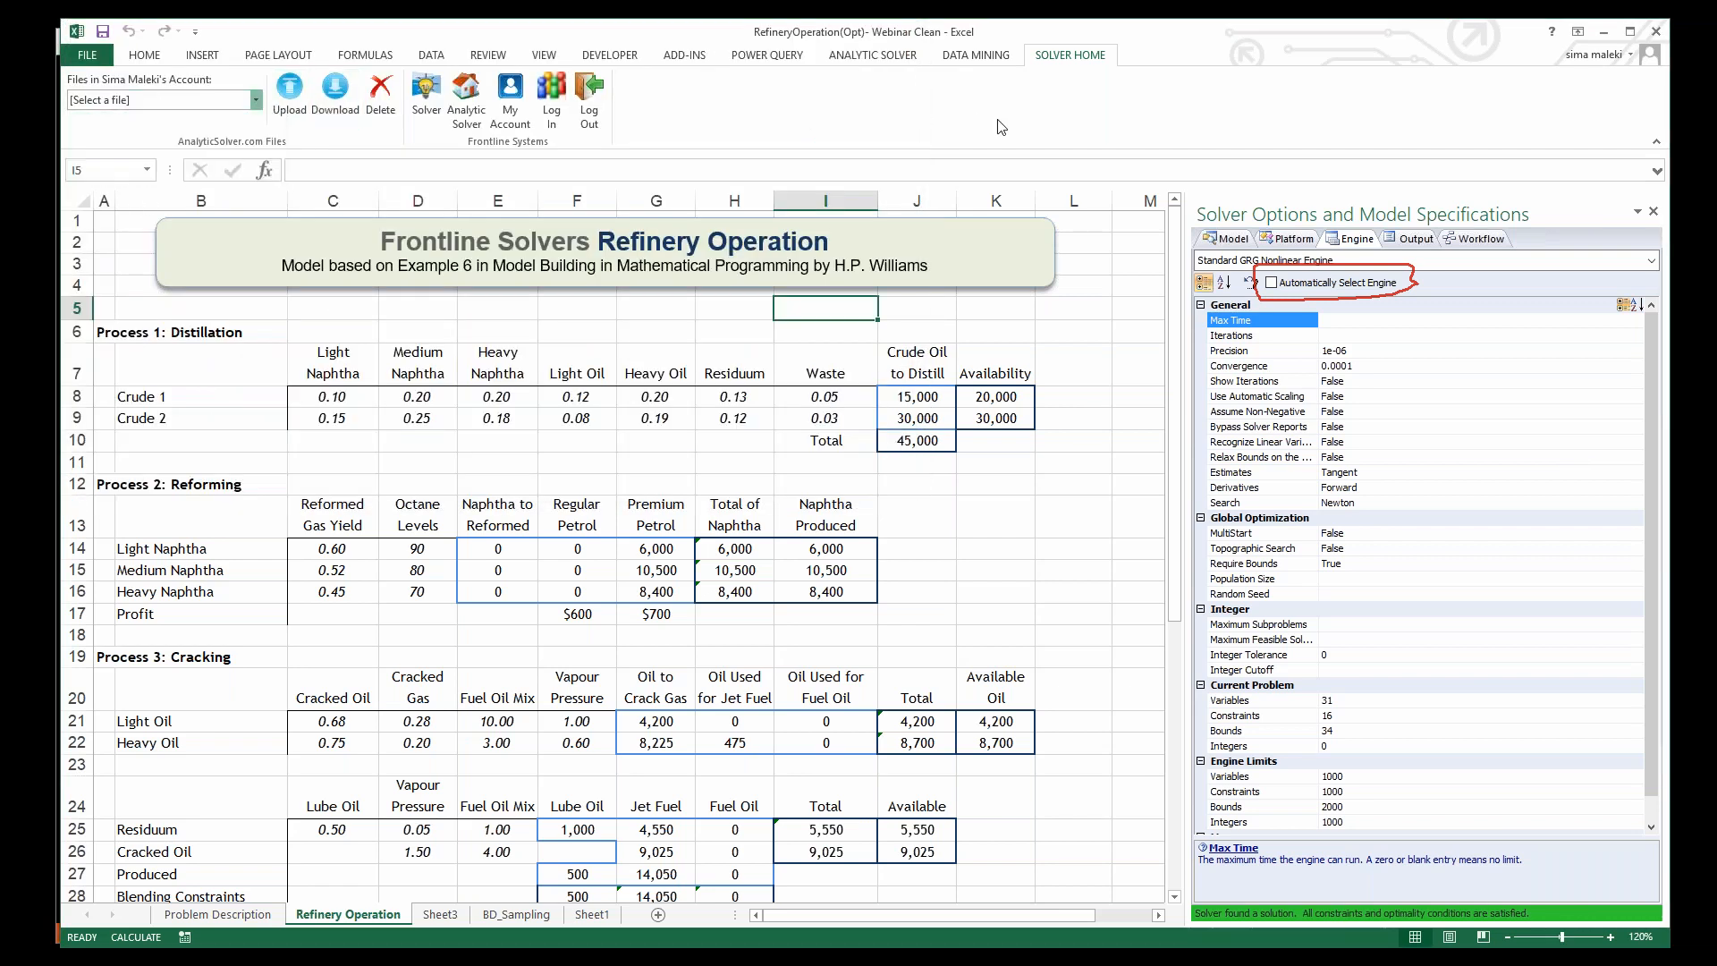
left_click(467, 114)
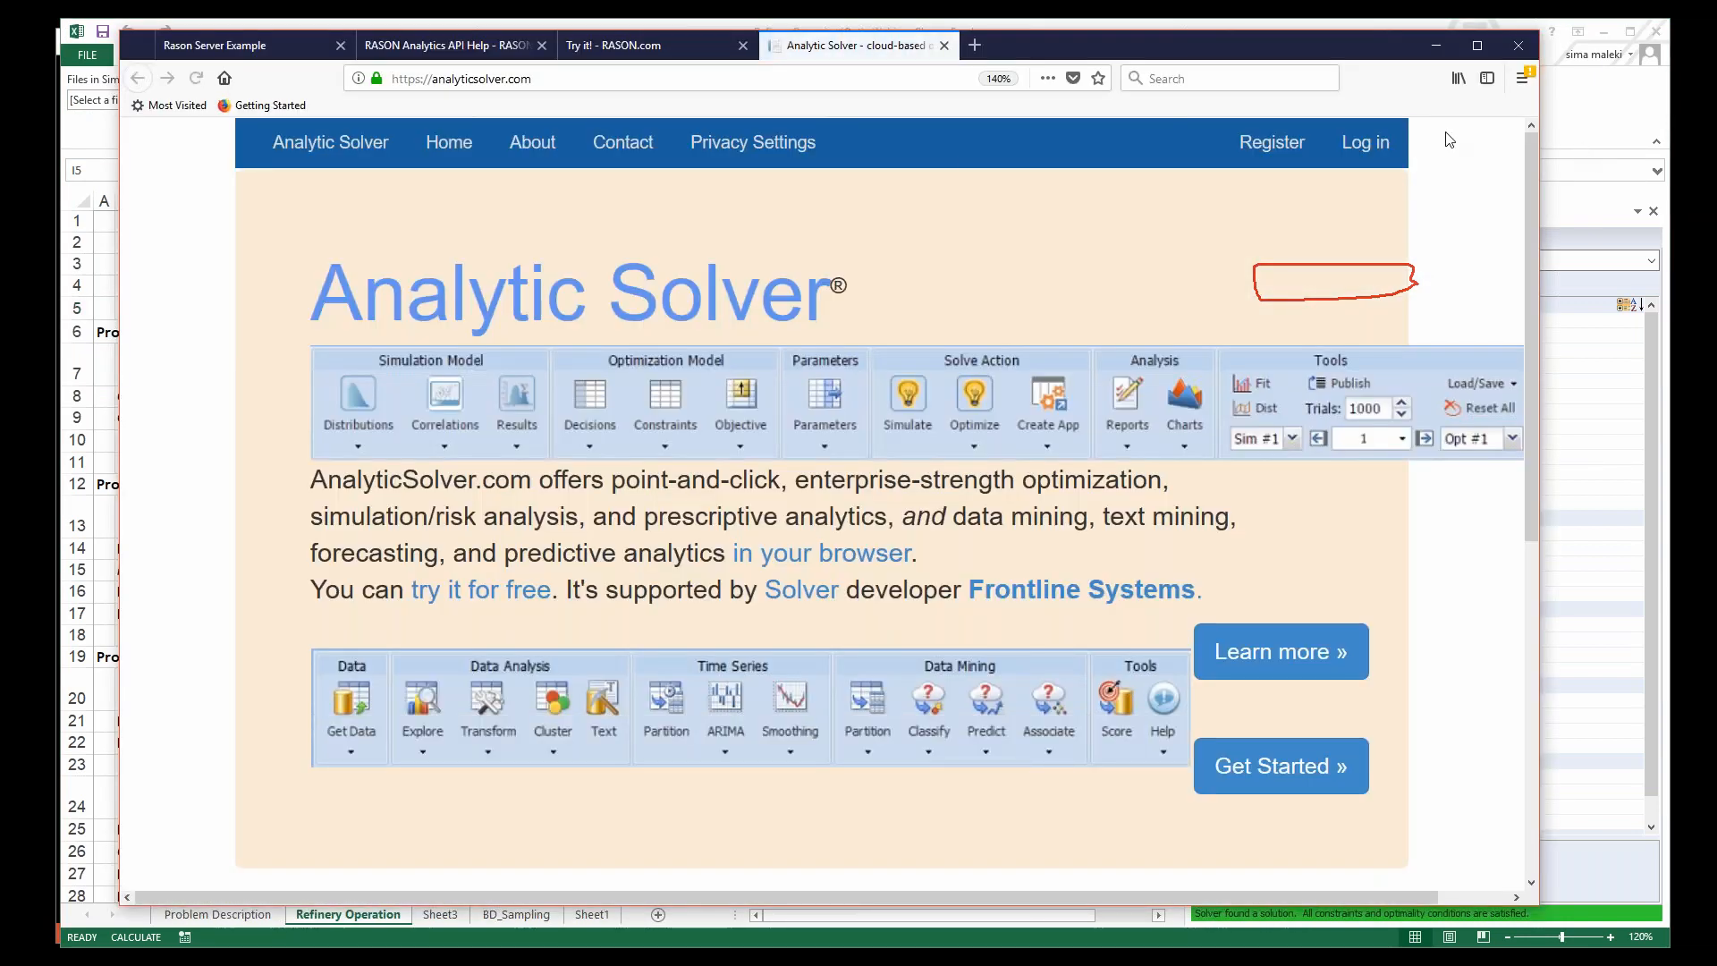
Step: Sign in to AnalyticSolver.com with the account e-mail and password, declining to save the login
left_click(1359, 144)
left_click(617, 270)
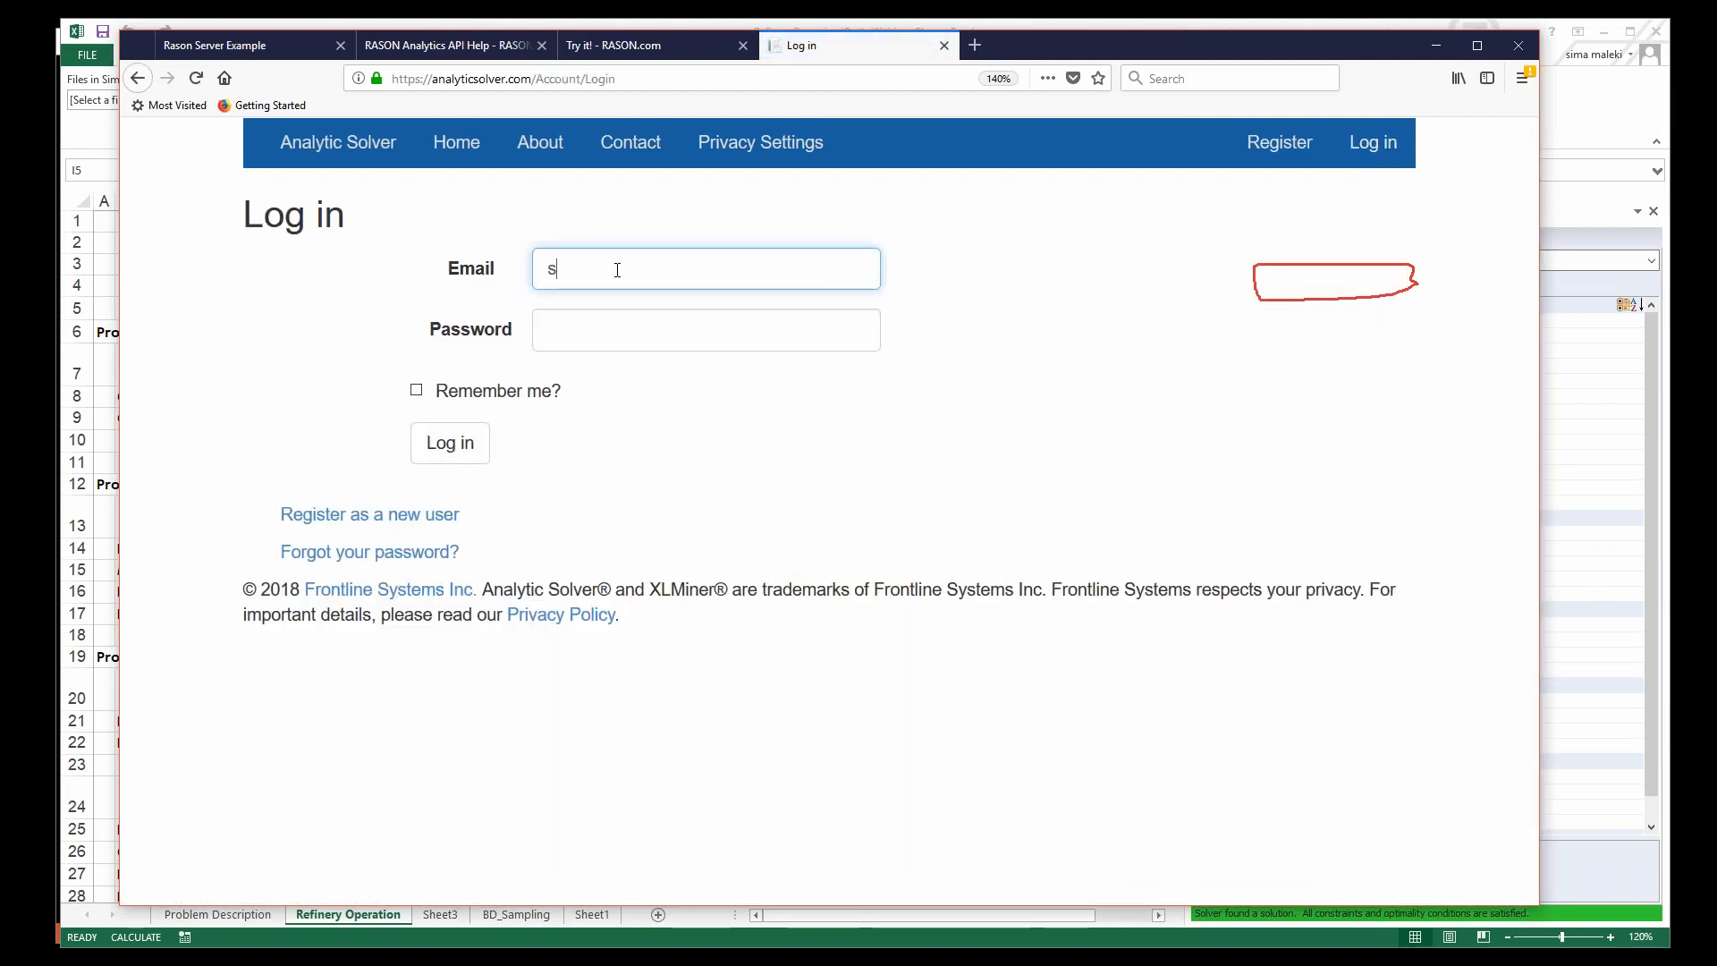
type("sm")
key("BackSpace")
key("BackSpace")
type("sima")
left_click(572, 298)
left_click(568, 328)
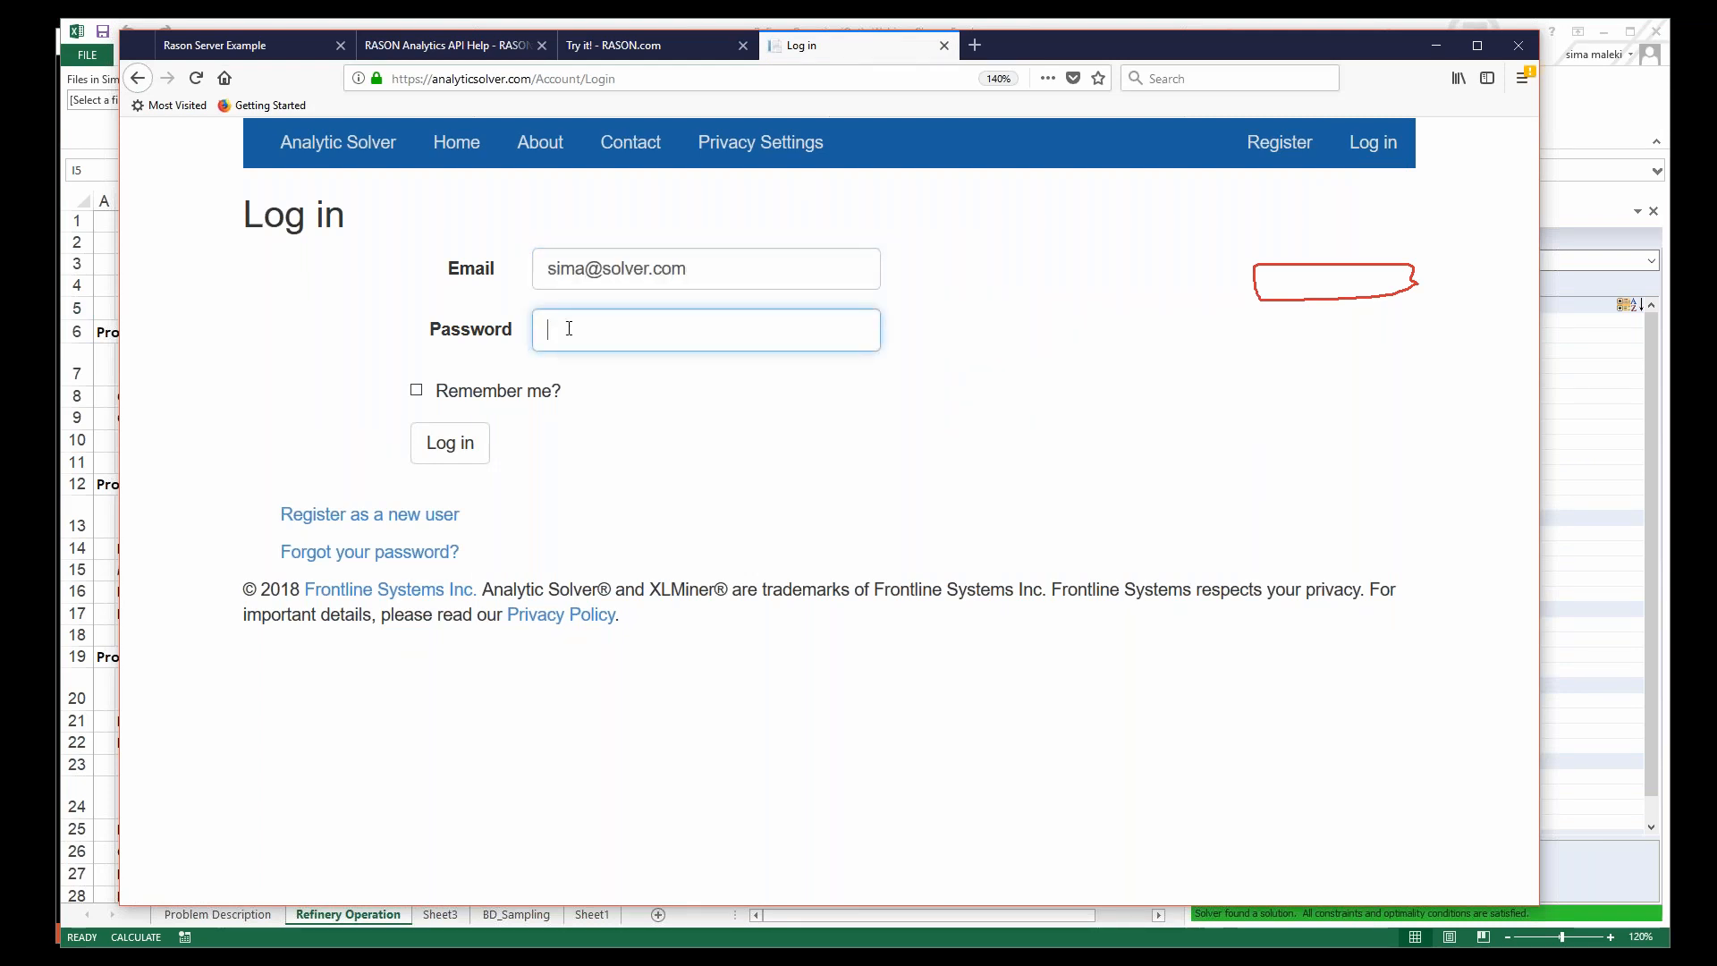
type("•••••••••••")
key("Return")
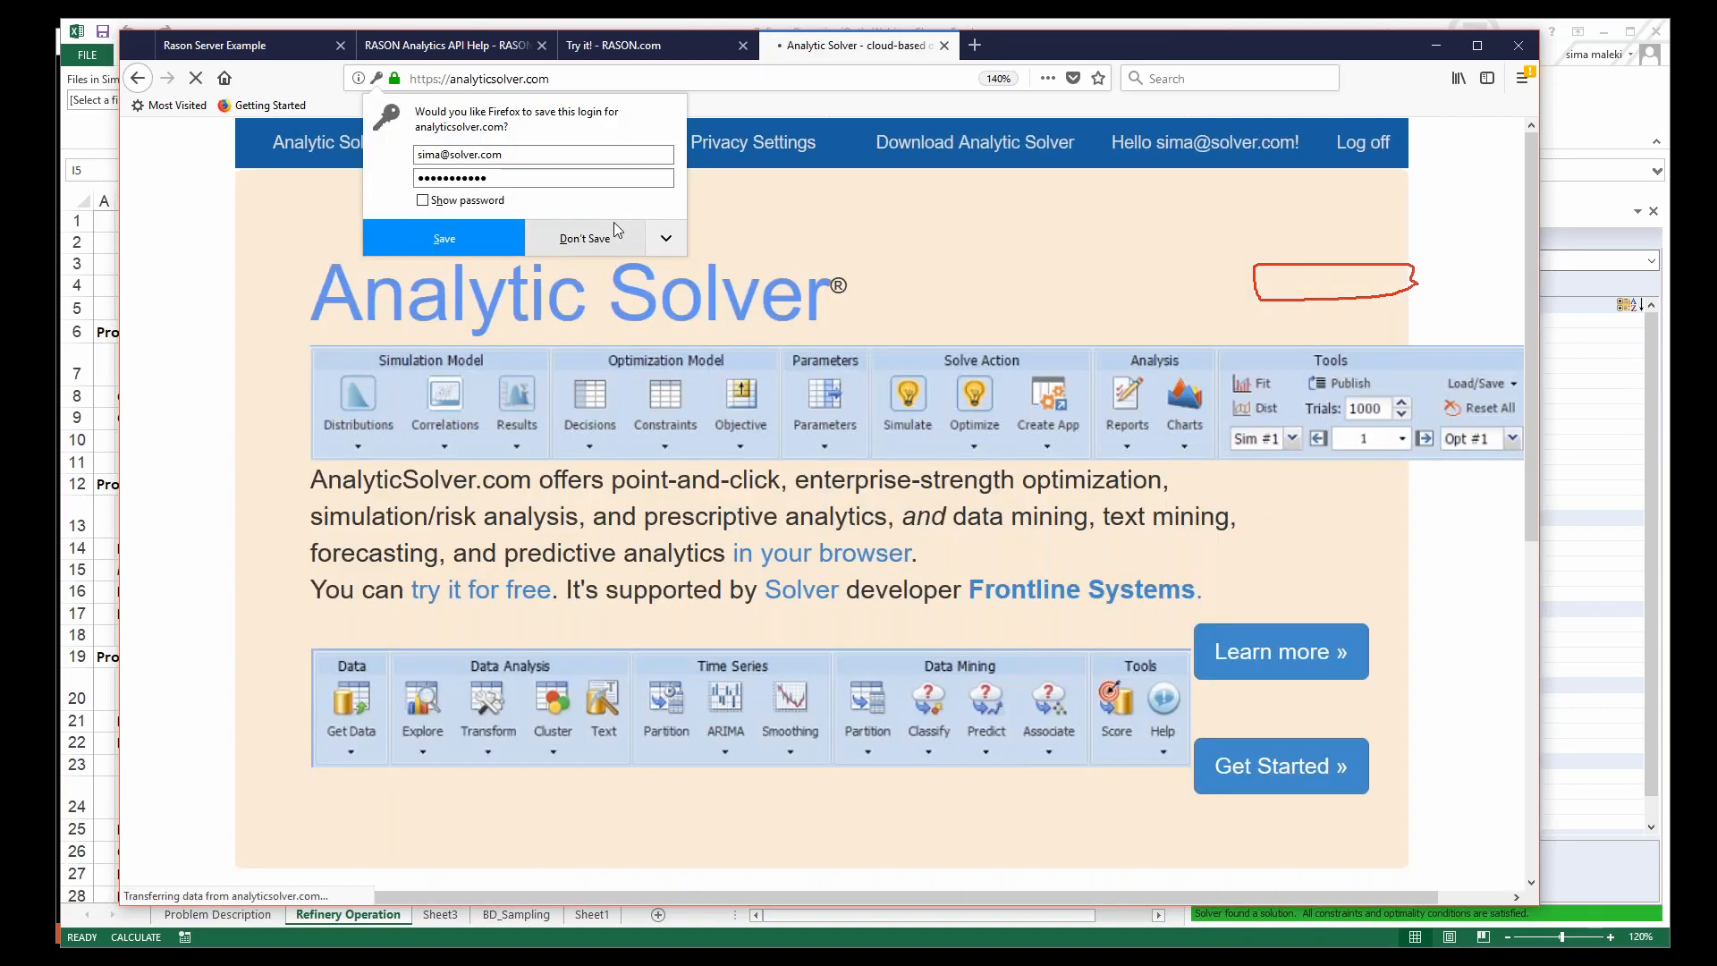
left_click(613, 224)
Step: Launch the online Analytic Solver workspace, then bring the Excel workbook back to the front
left_click(395, 141)
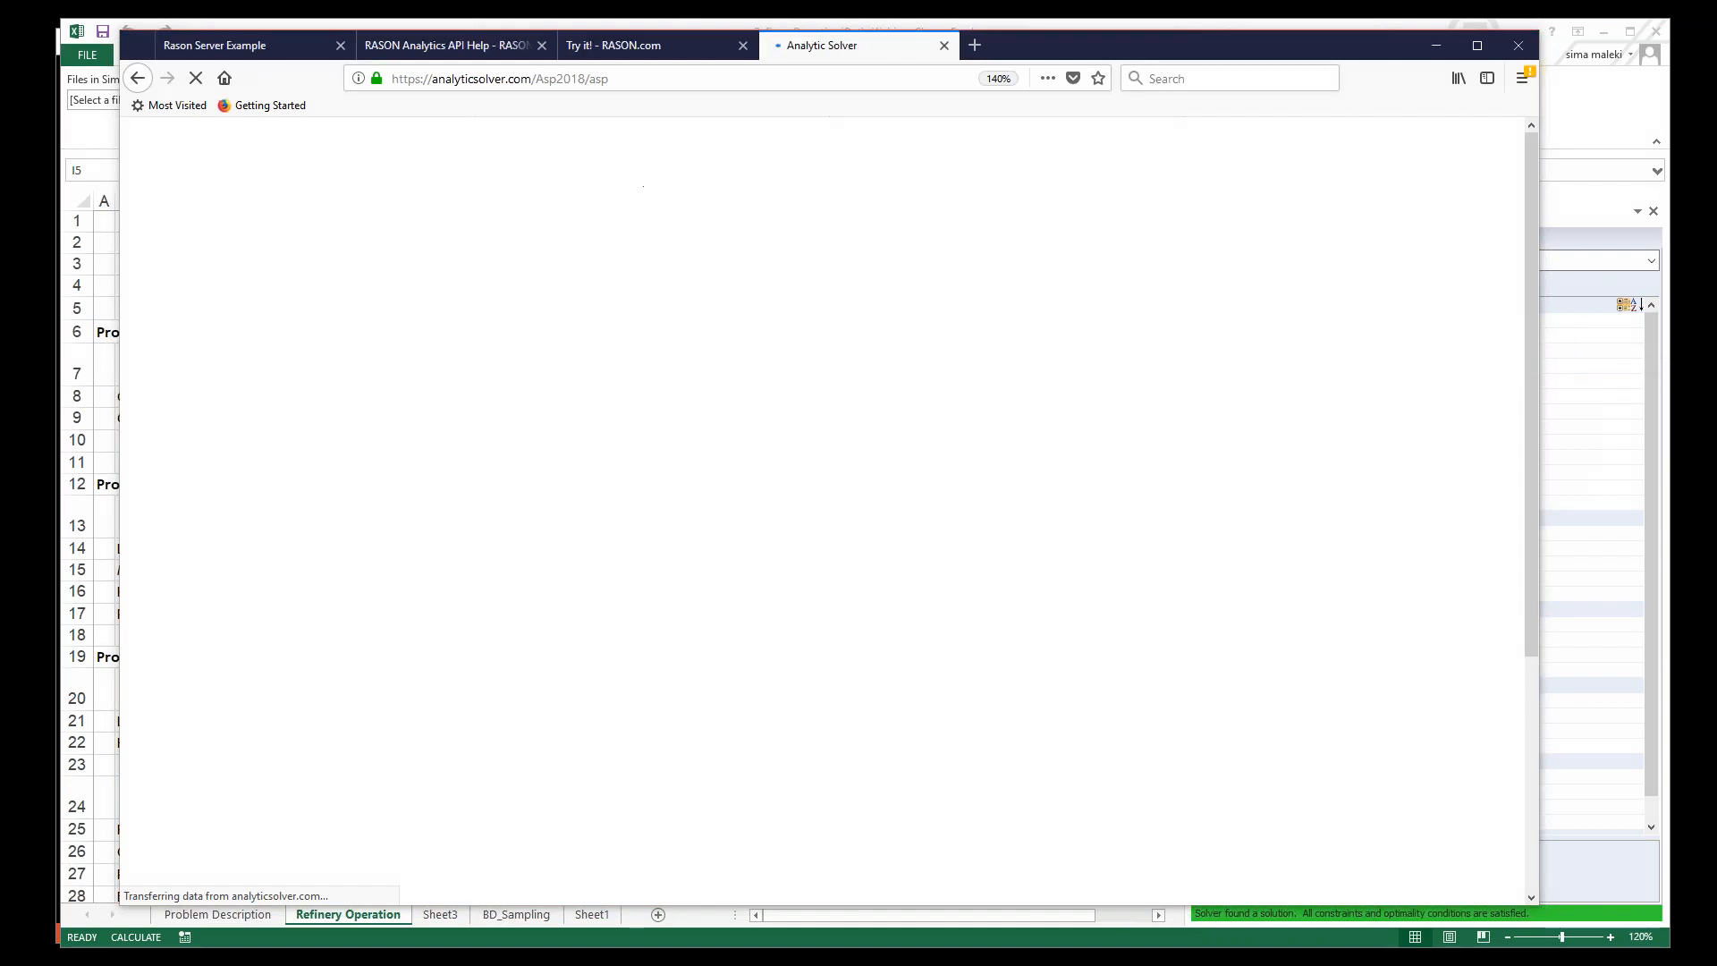
left_click_drag(1229, 52, 1208, 243)
left_click(874, 59)
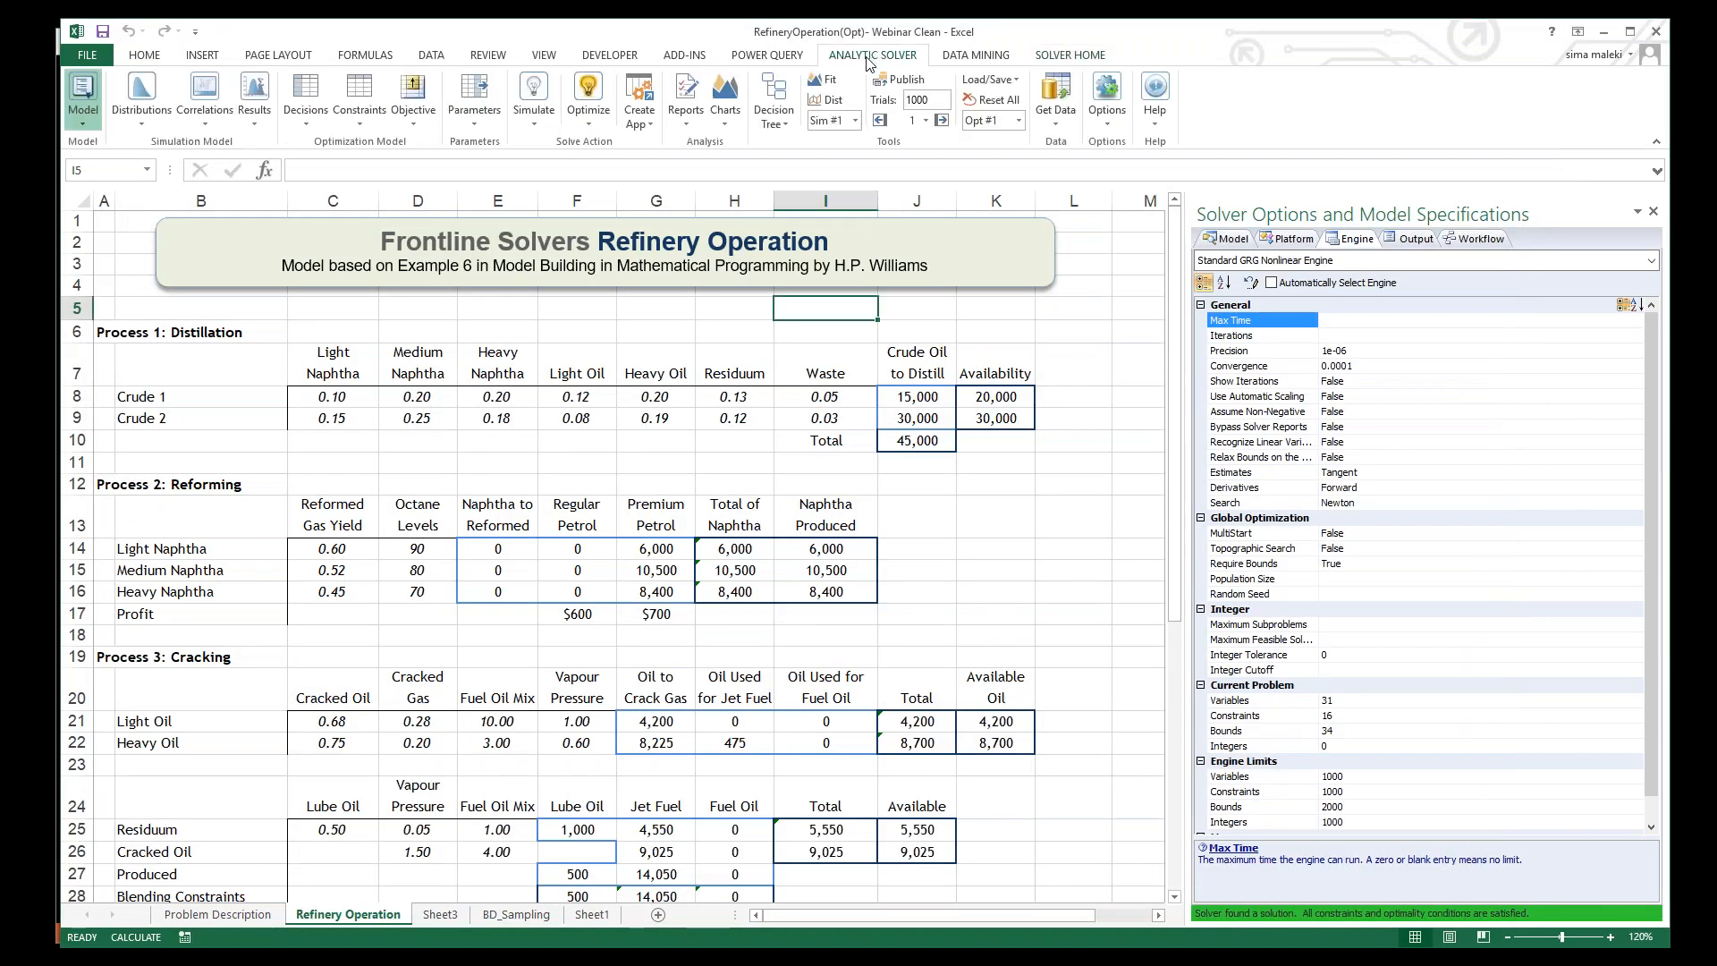
Step: Bring the online workspace forward, dismiss its Comprehensive welcome box and show the file and account tools
left_click(550, 886)
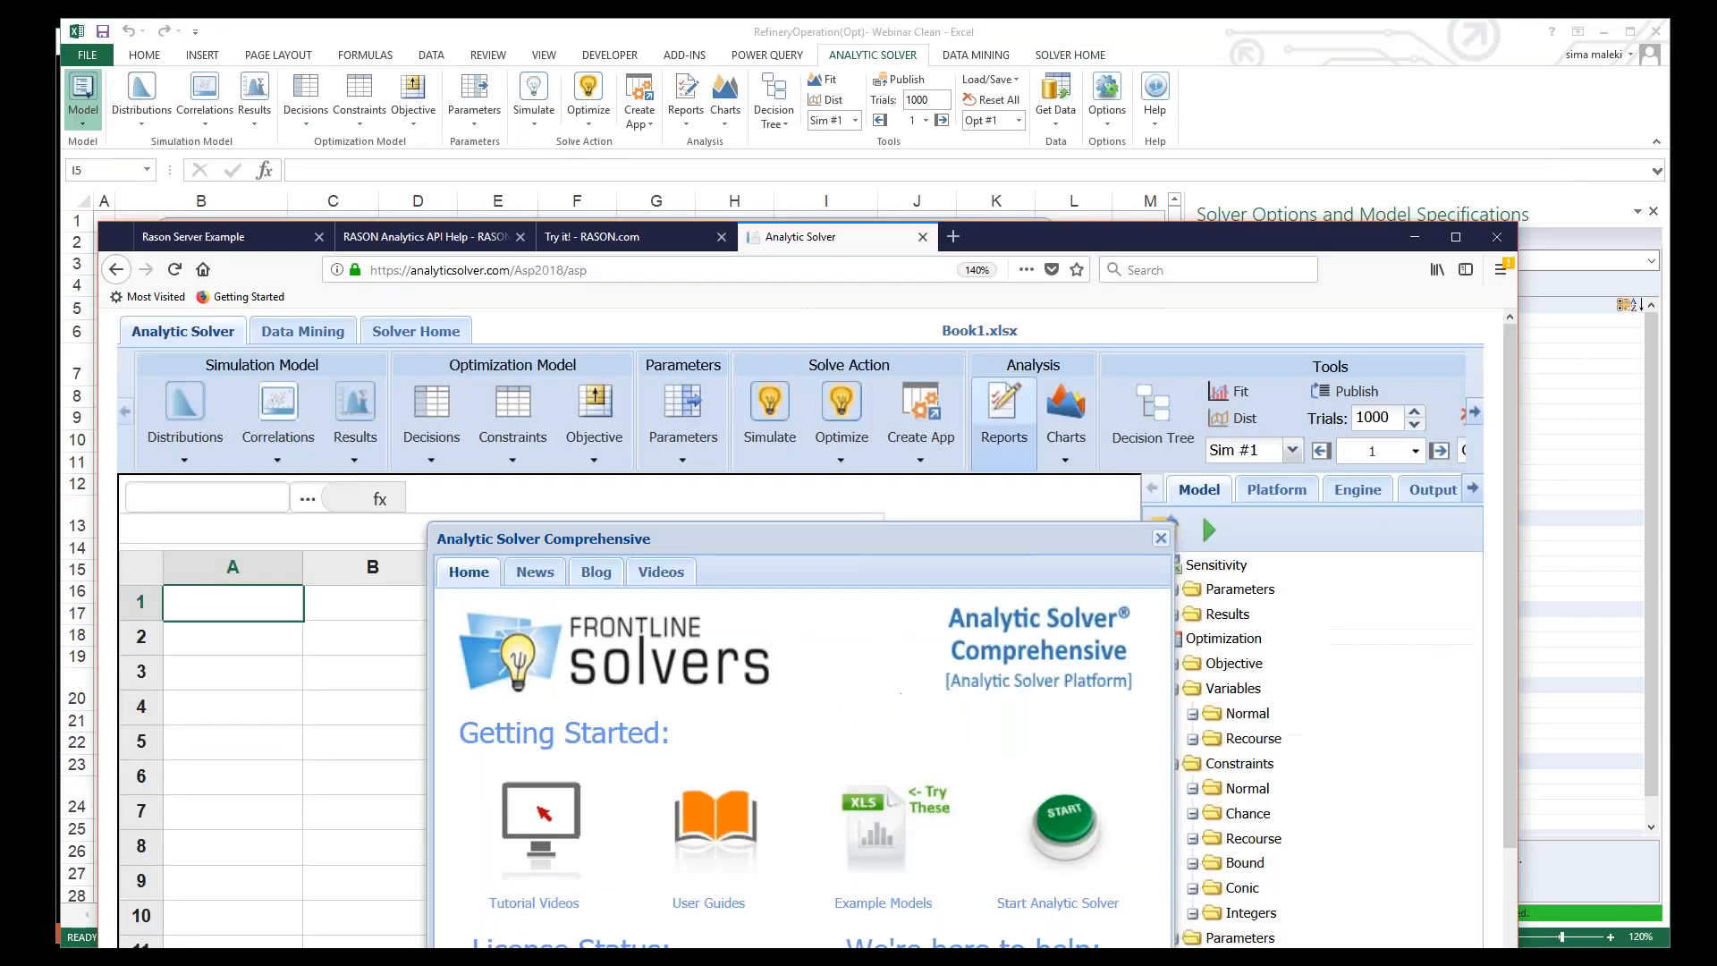
left_click_drag(1153, 244, 1132, 196)
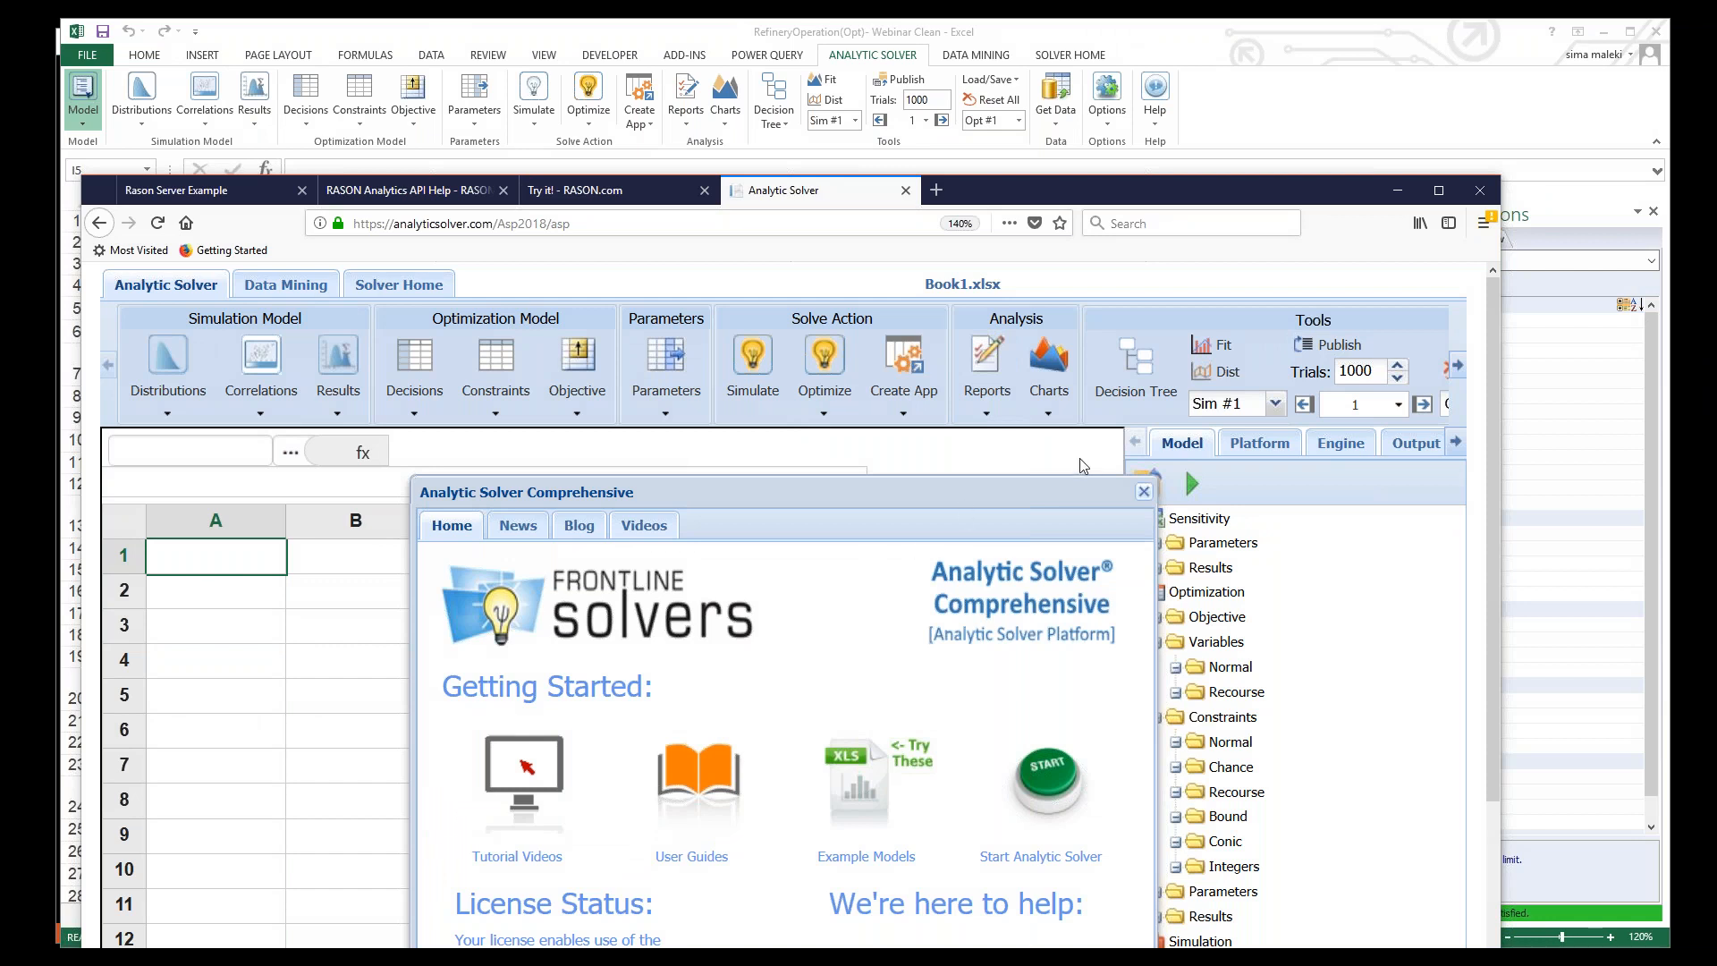
left_click(1143, 491)
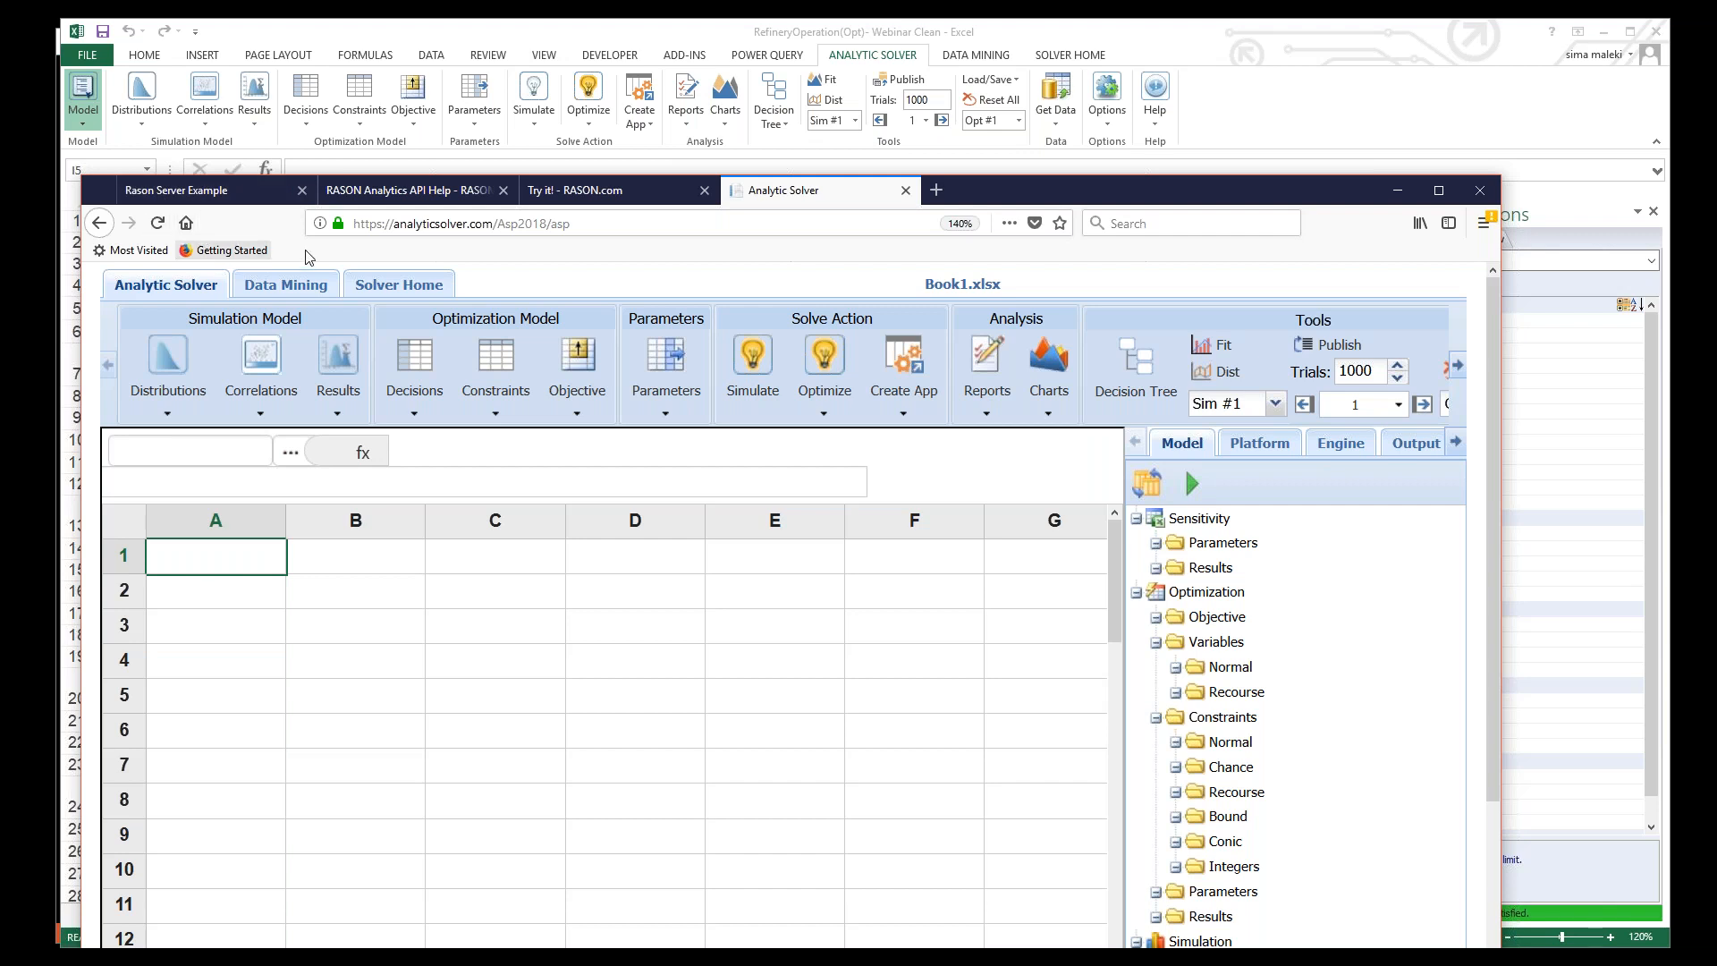
left_click(394, 286)
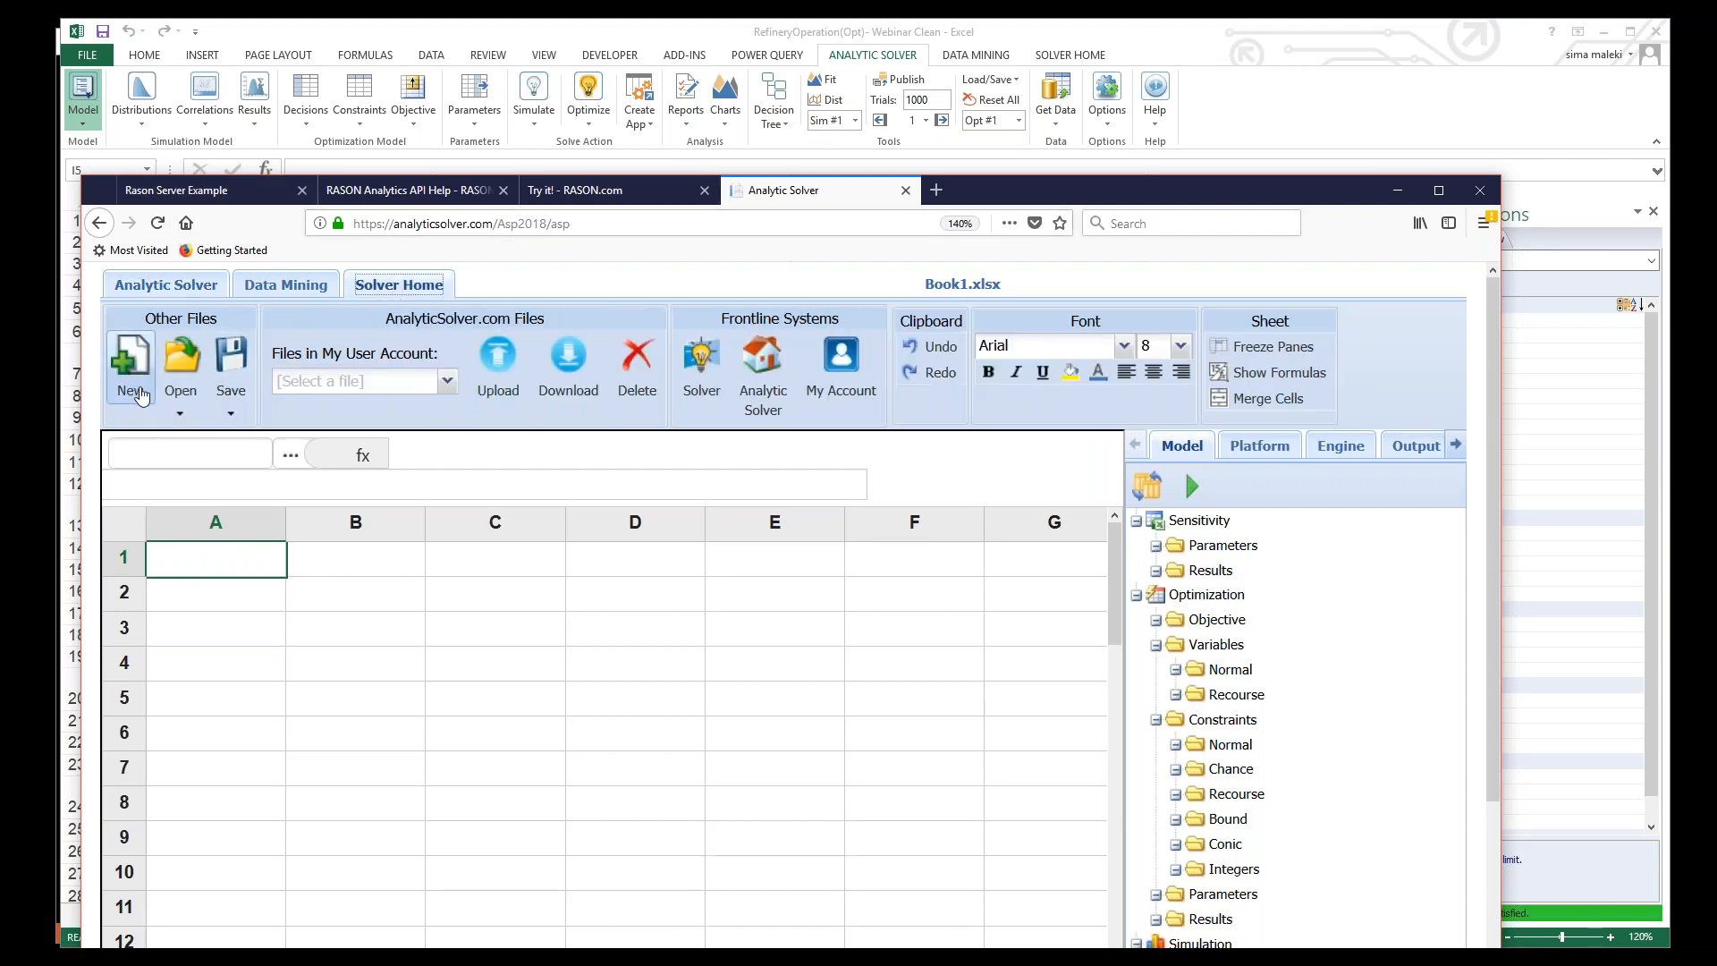
Step: Open RefineryOperation(Opt).xlsx from the AnalyticSolver.com account and reposition the browser window
left_click(180, 411)
mouse_move(195, 443)
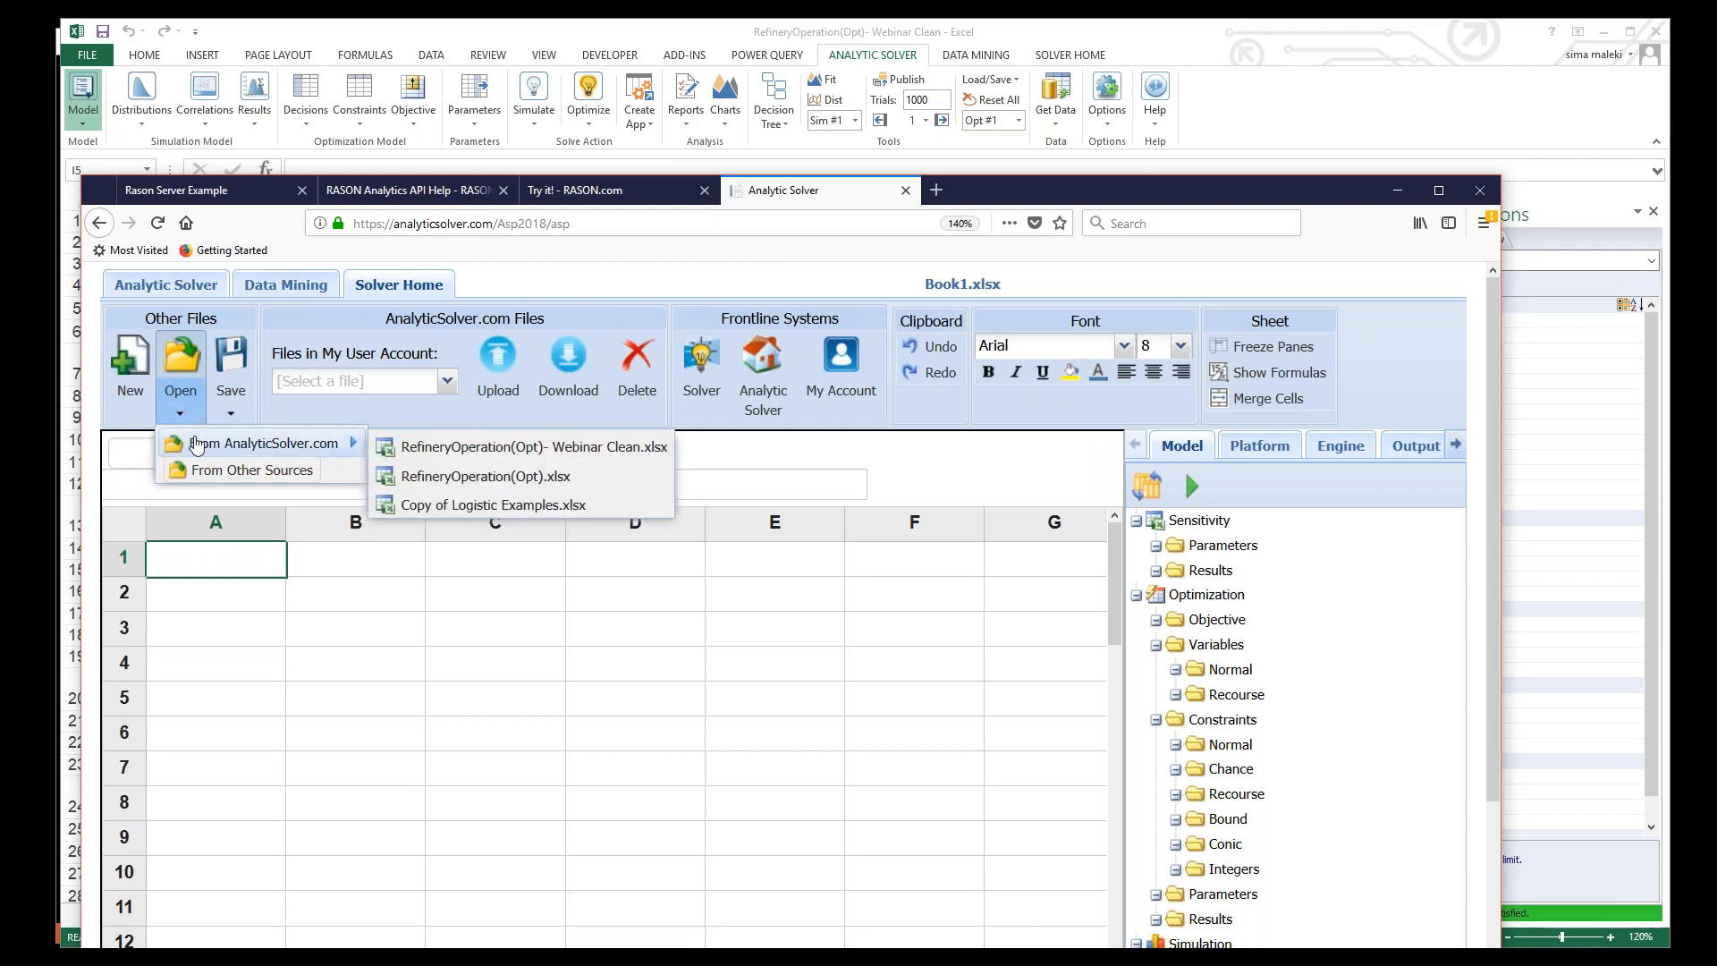
left_click(474, 476)
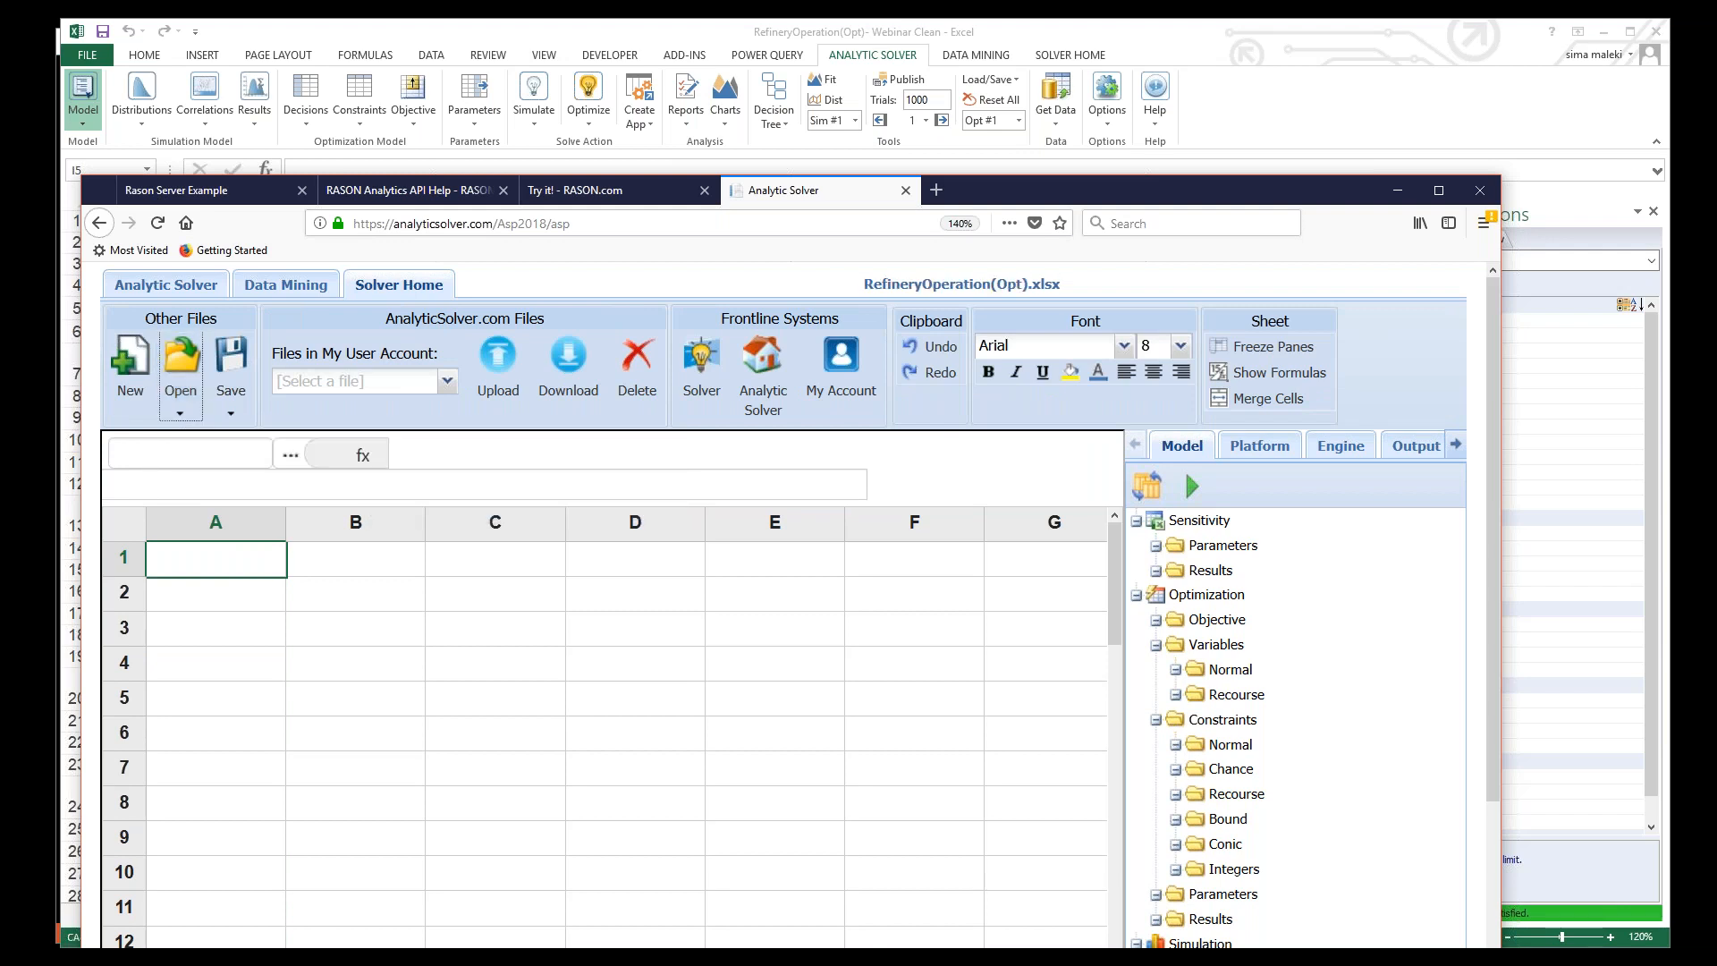
left_click_drag(1214, 185, 1215, 174)
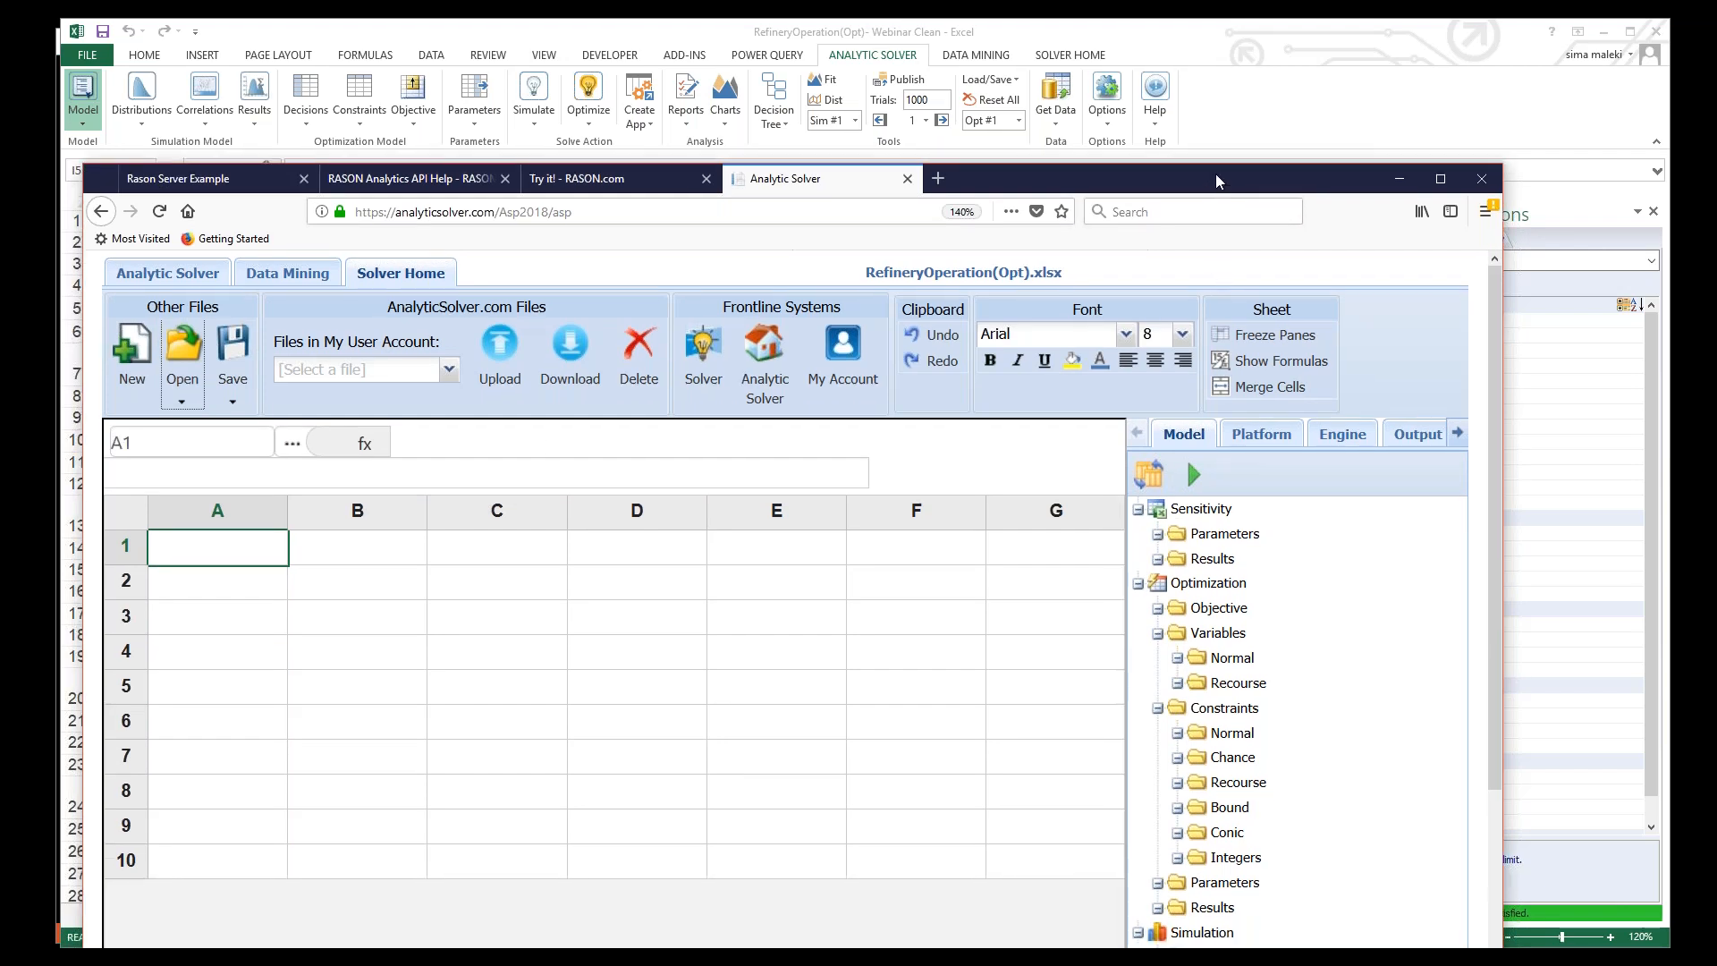
double_click(1216, 173)
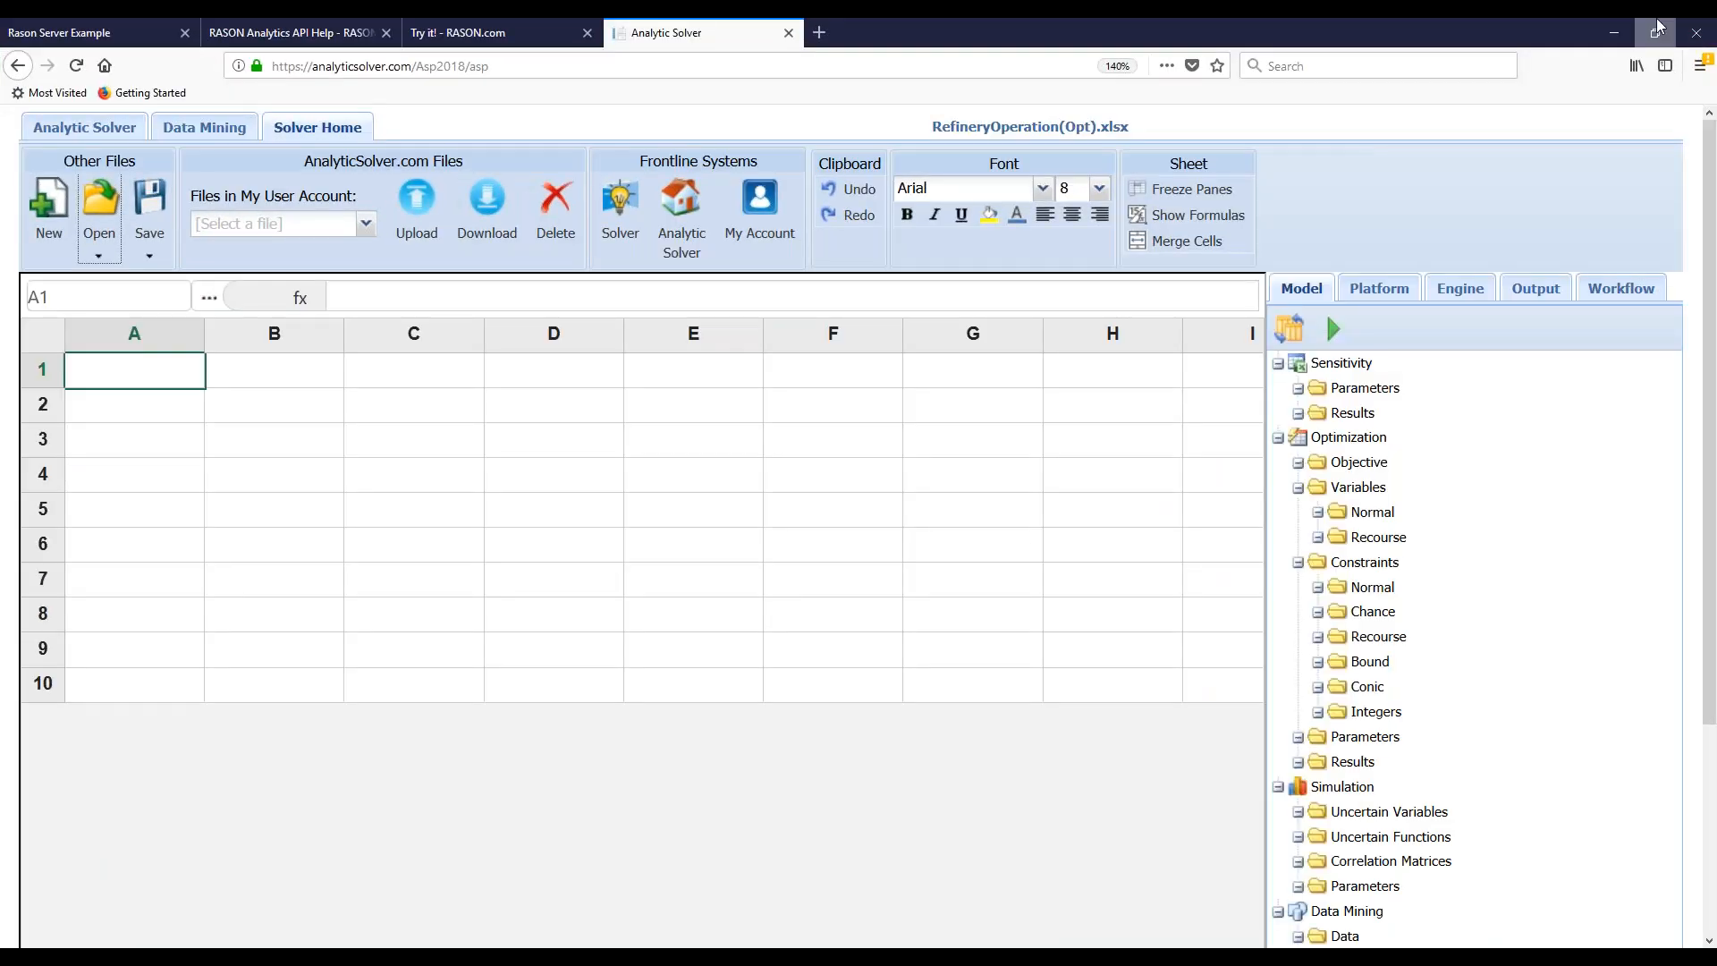
left_click(1656, 30)
left_click_drag(1245, 179, 1298, 44)
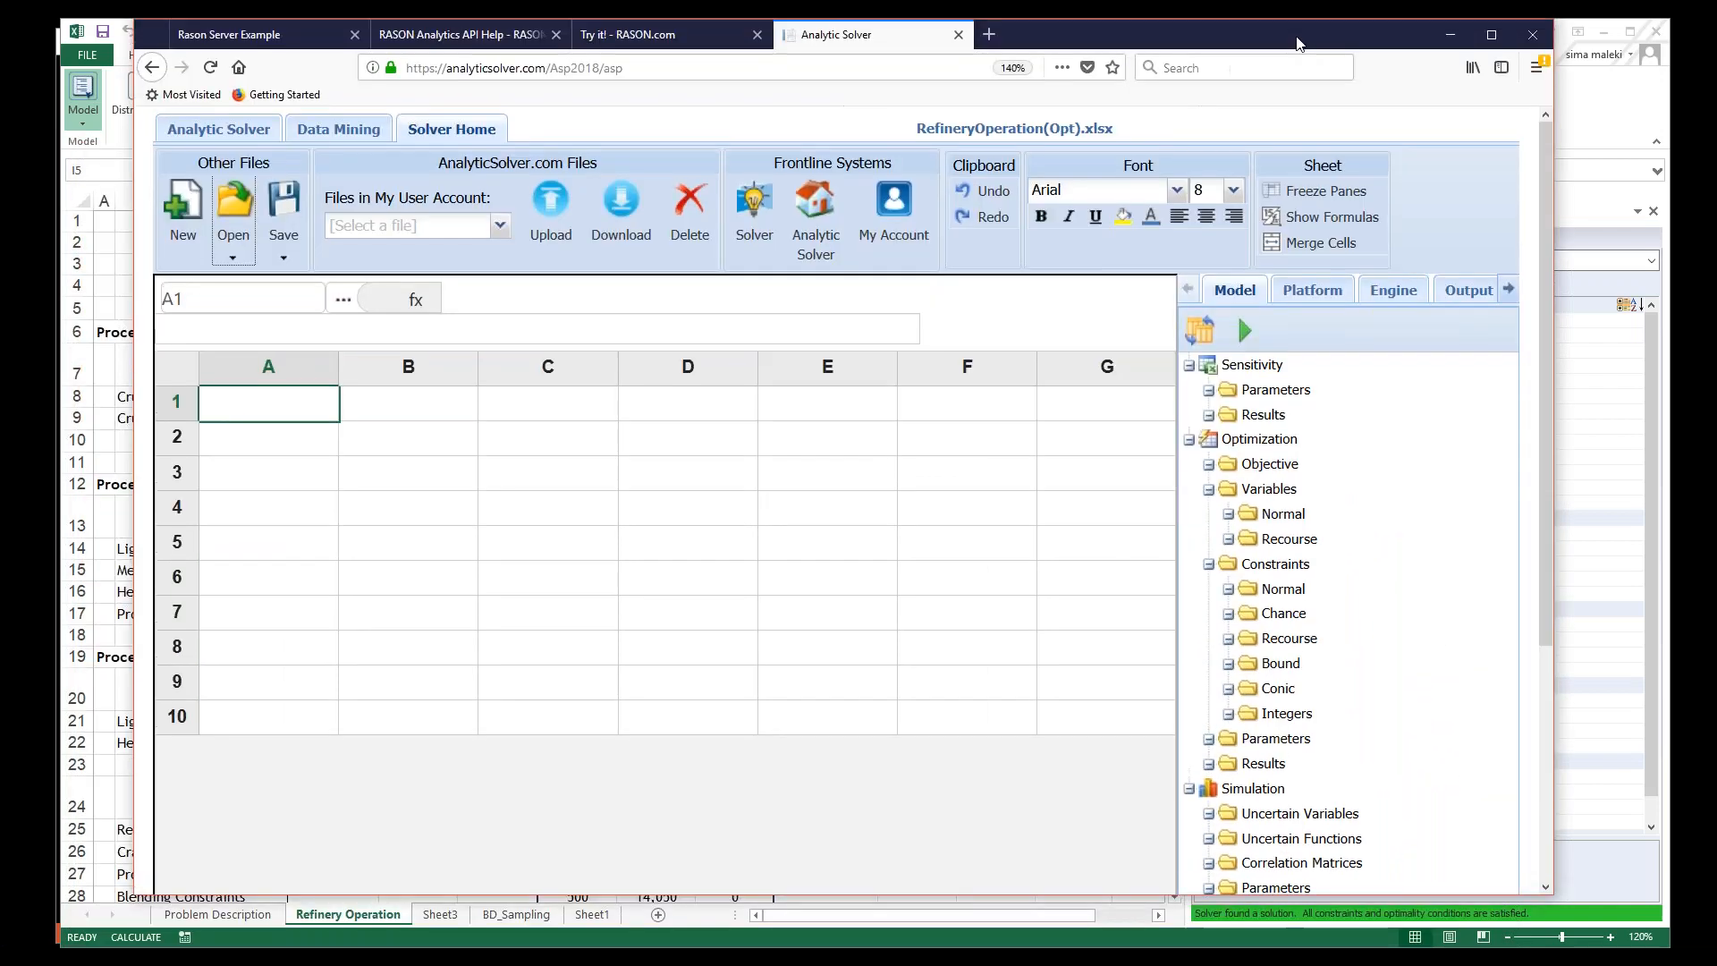
Step: View the Refinery Operation sheet with the optimization tools, then close the online Analytic Solver page
left_click(614, 649)
scroll(614, 649, "down", 3)
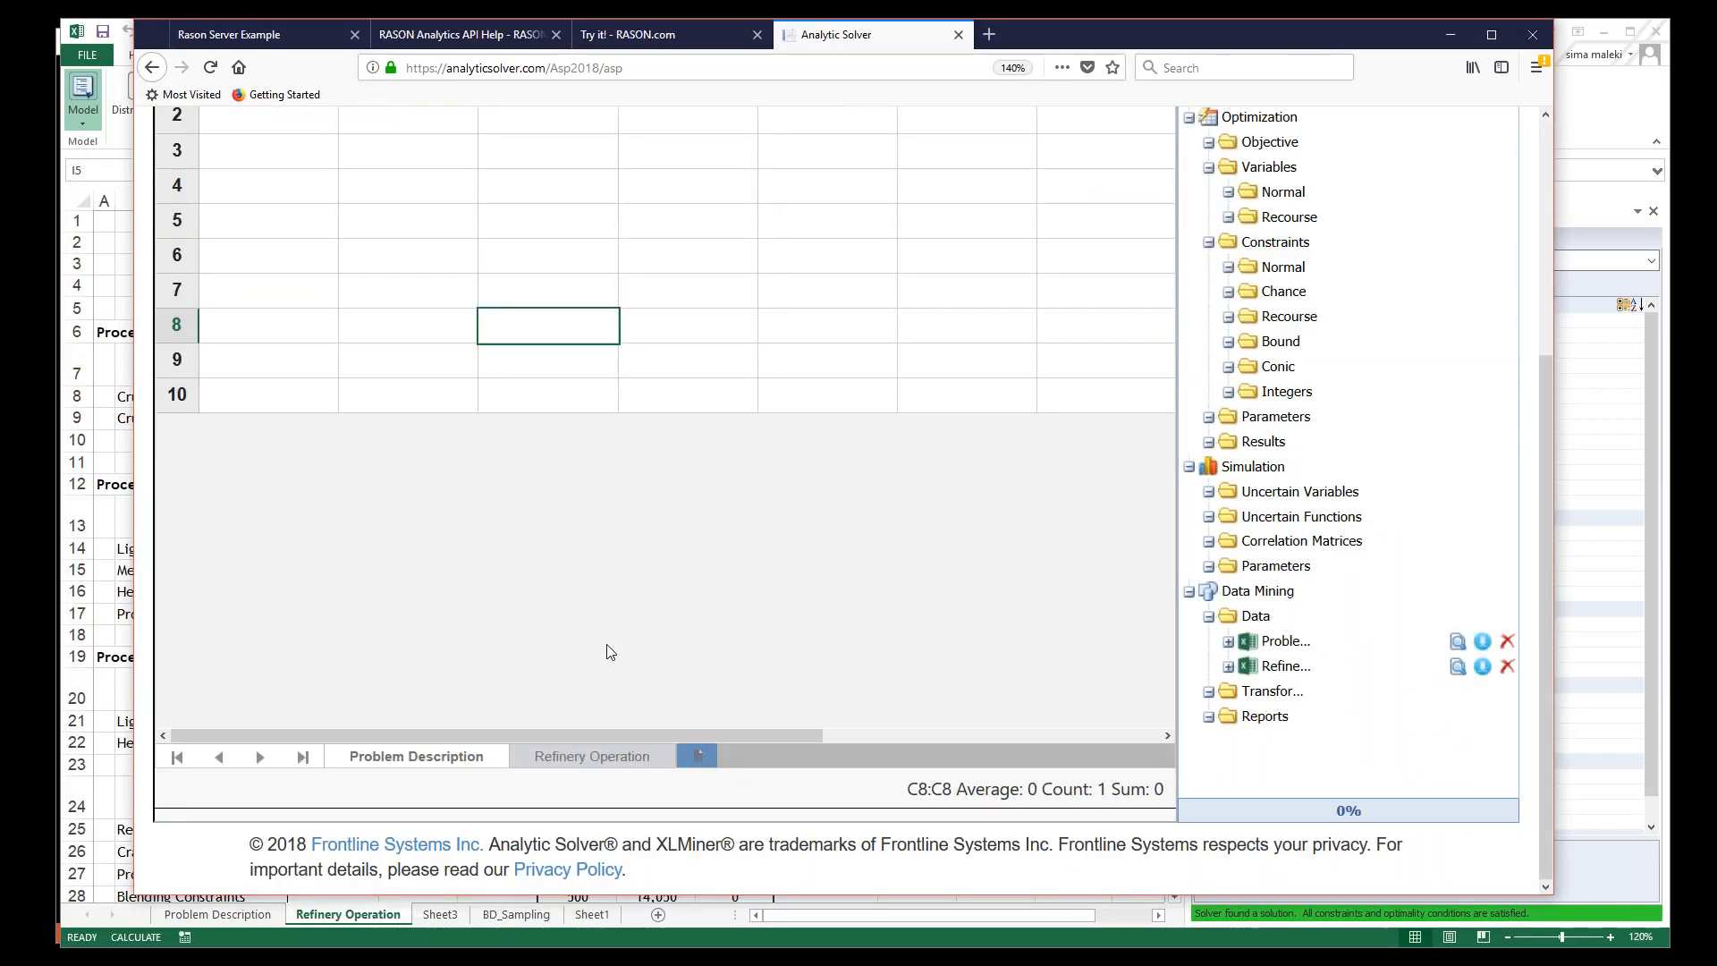
left_click(567, 757)
scroll(617, 719, "up", 3)
scroll(618, 720, "down", 1)
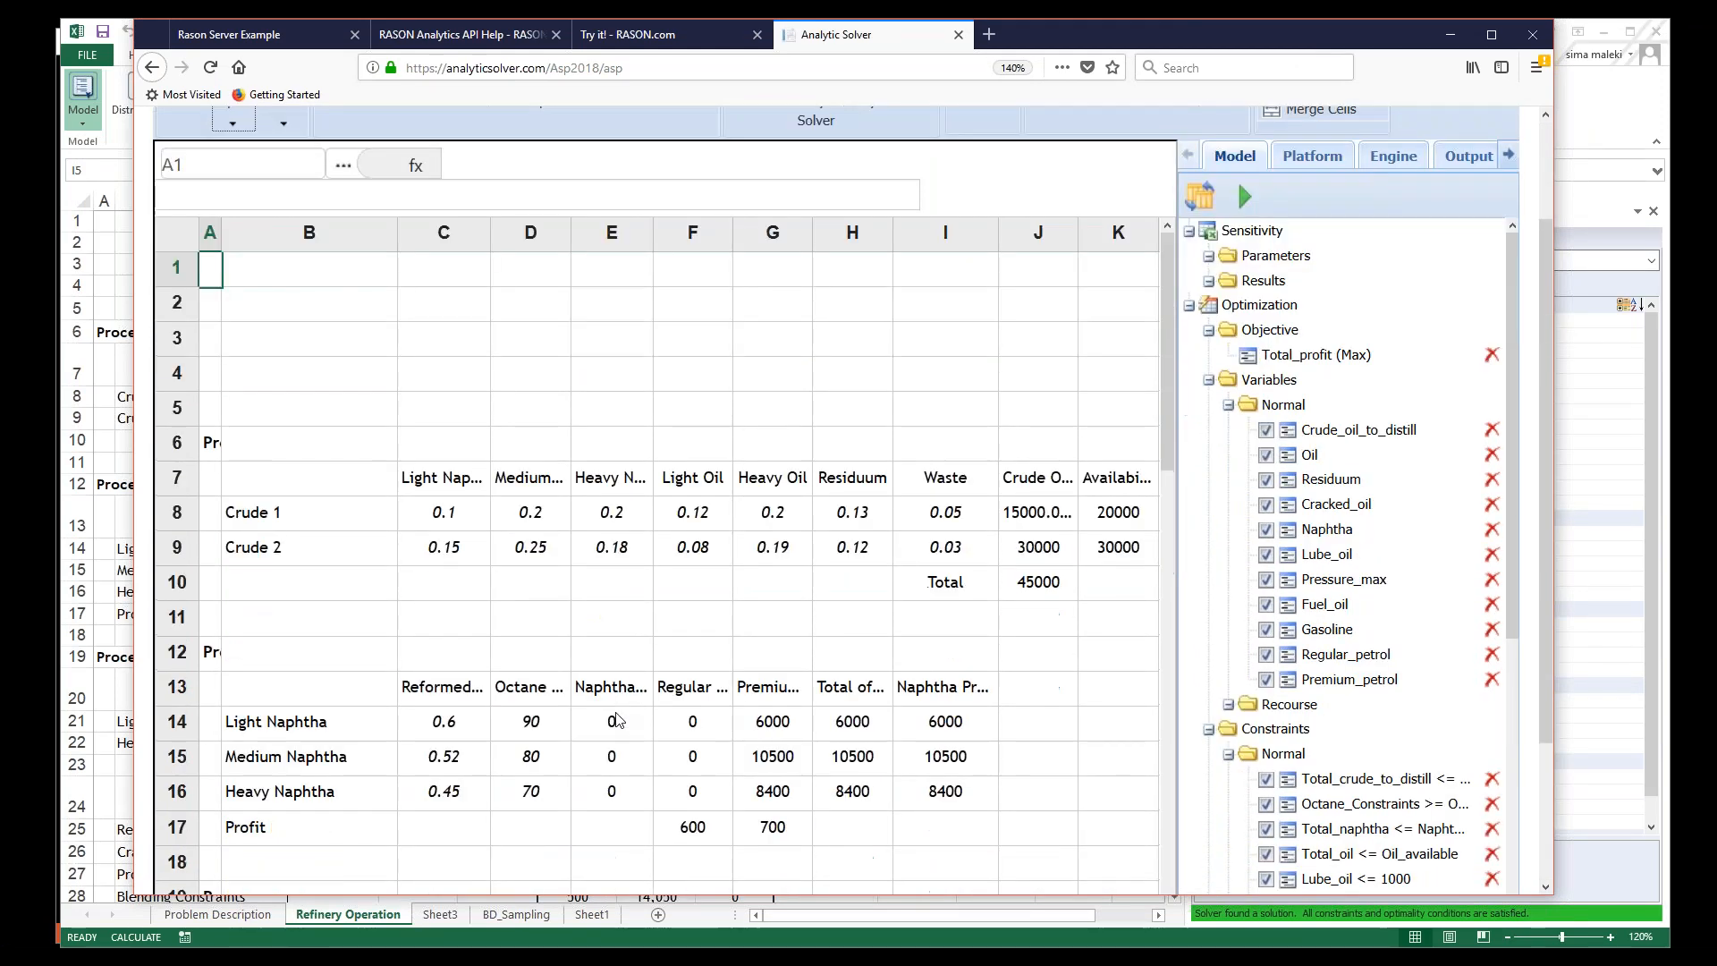
scroll(617, 719, "up", 1)
scroll(617, 720, "up", 2)
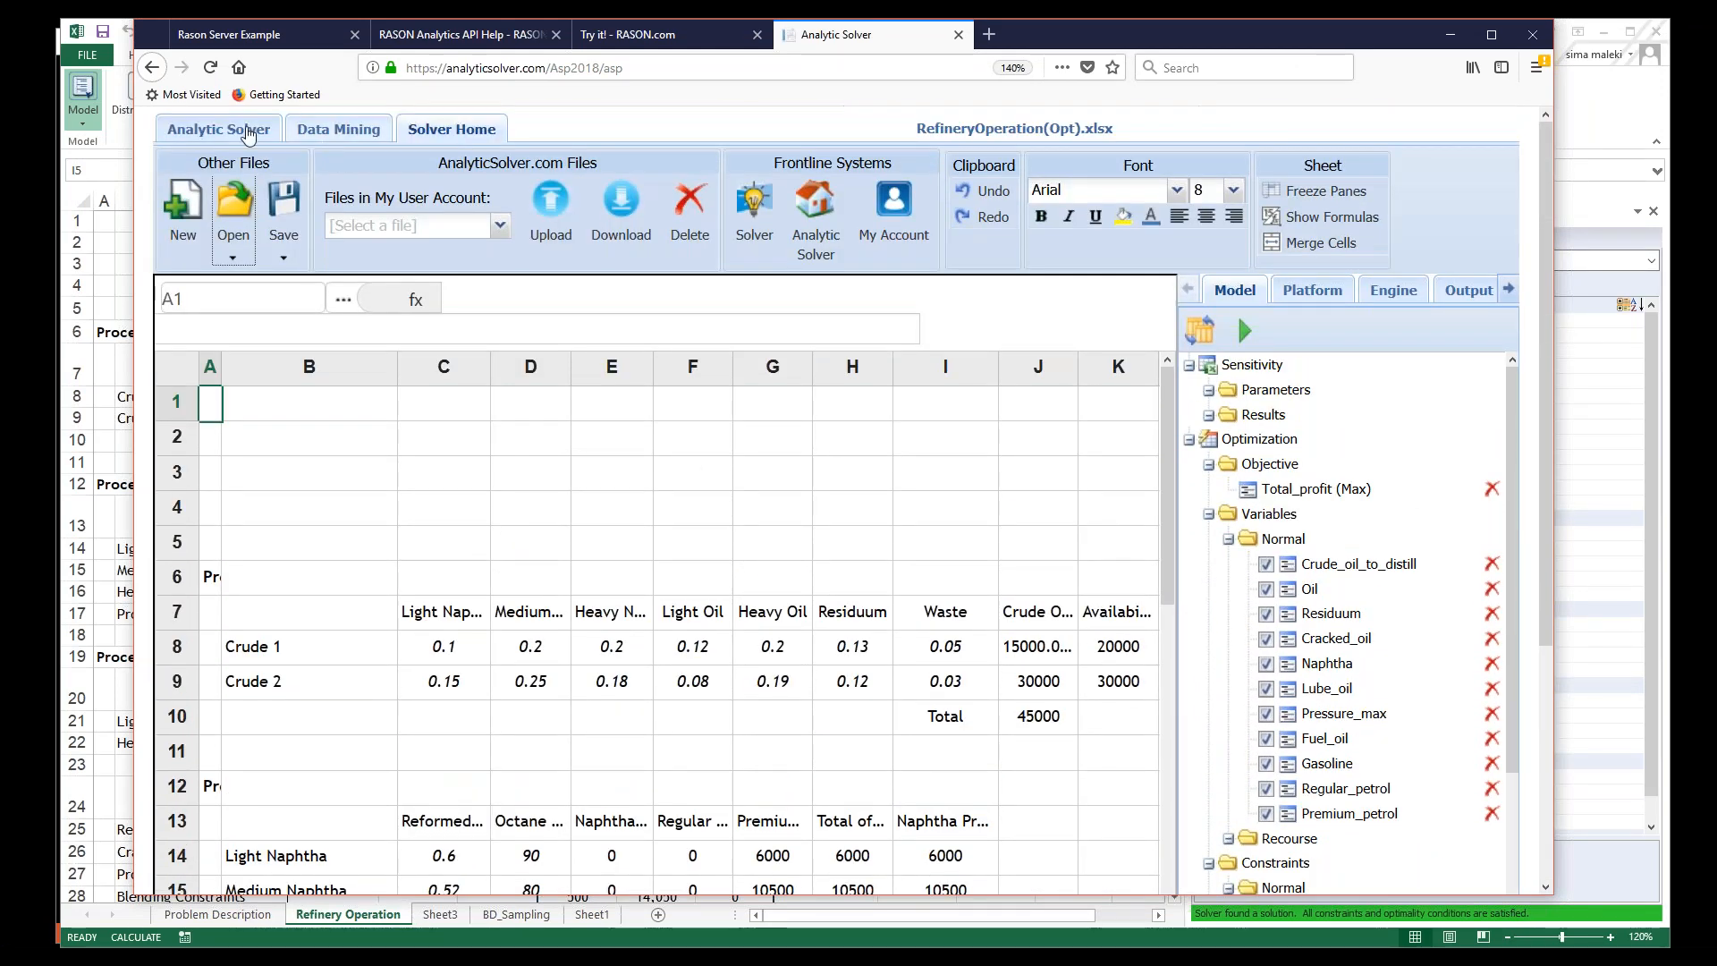
left_click(197, 130)
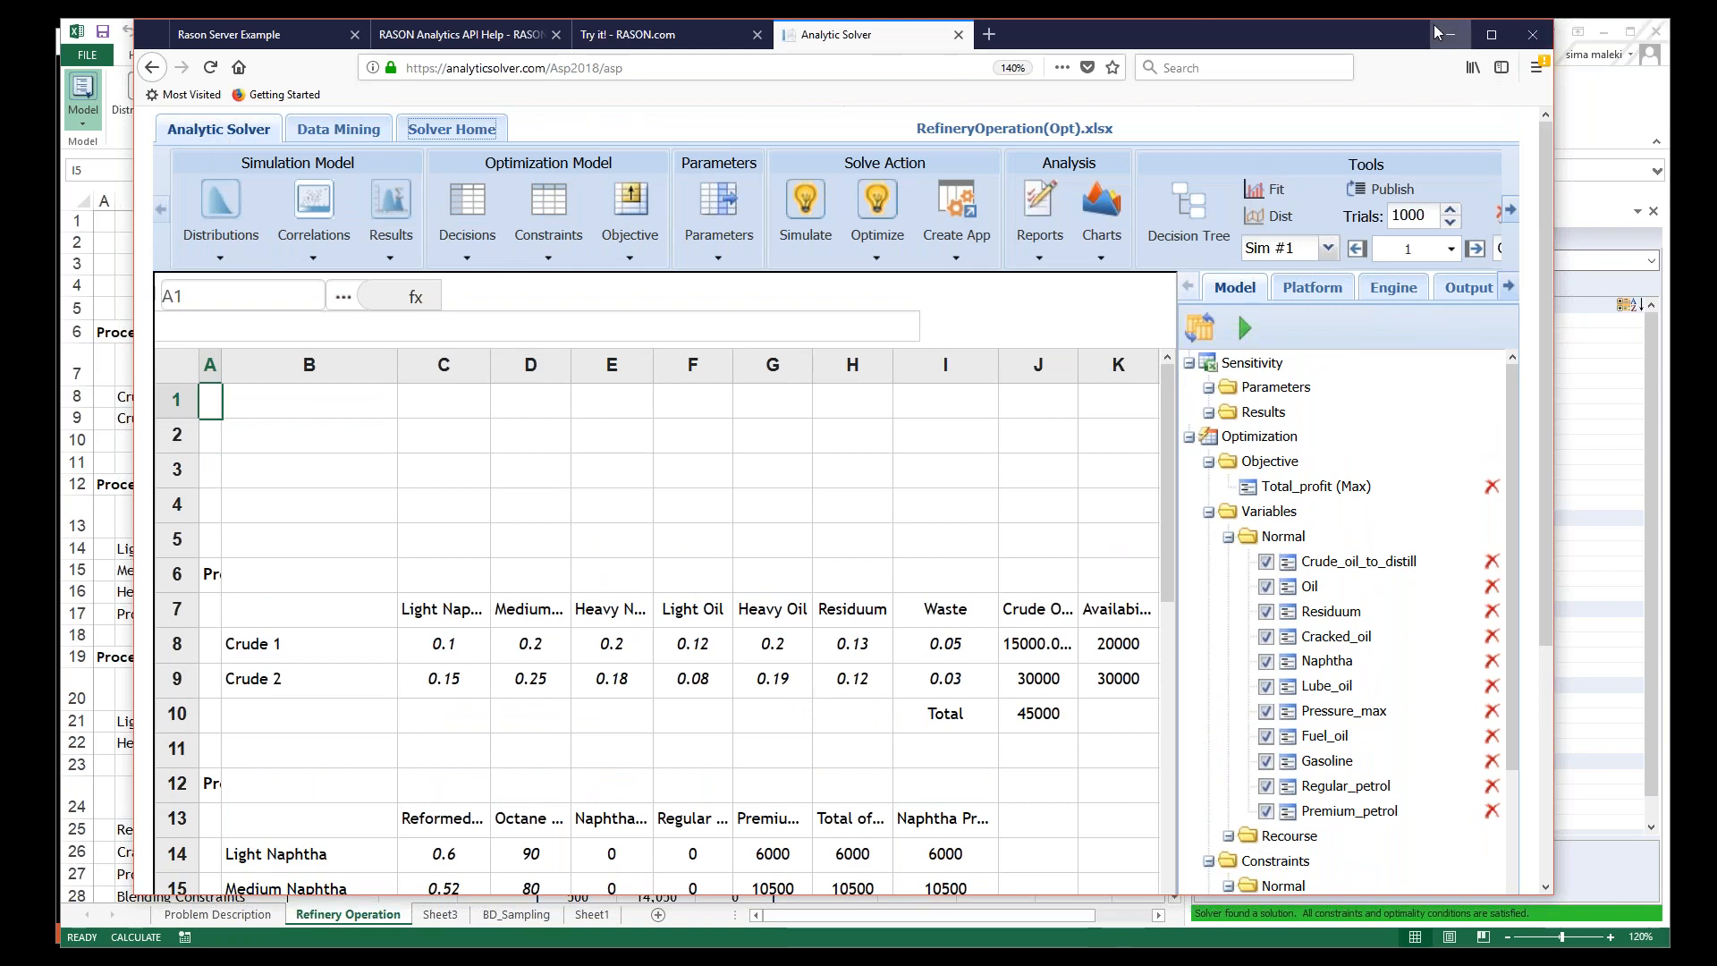
left_click(957, 35)
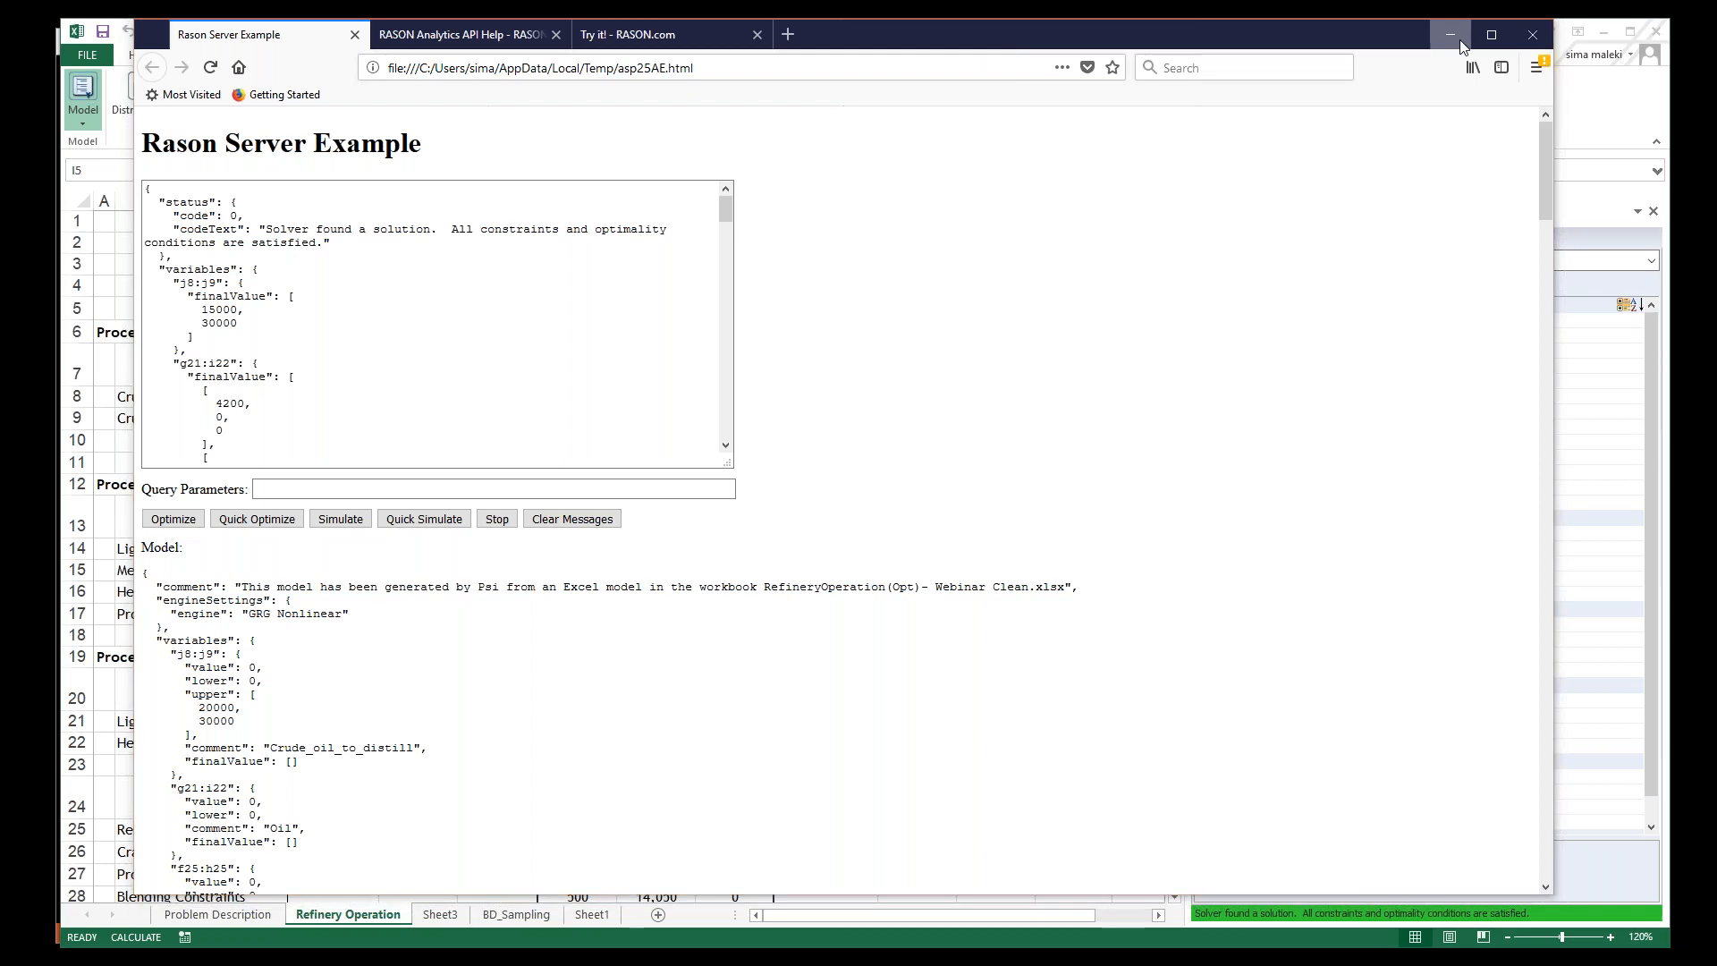
Step: Minimize Firefox and return to the solved Refinery Operation sheet in Excel
left_click(1449, 35)
left_click(951, 532)
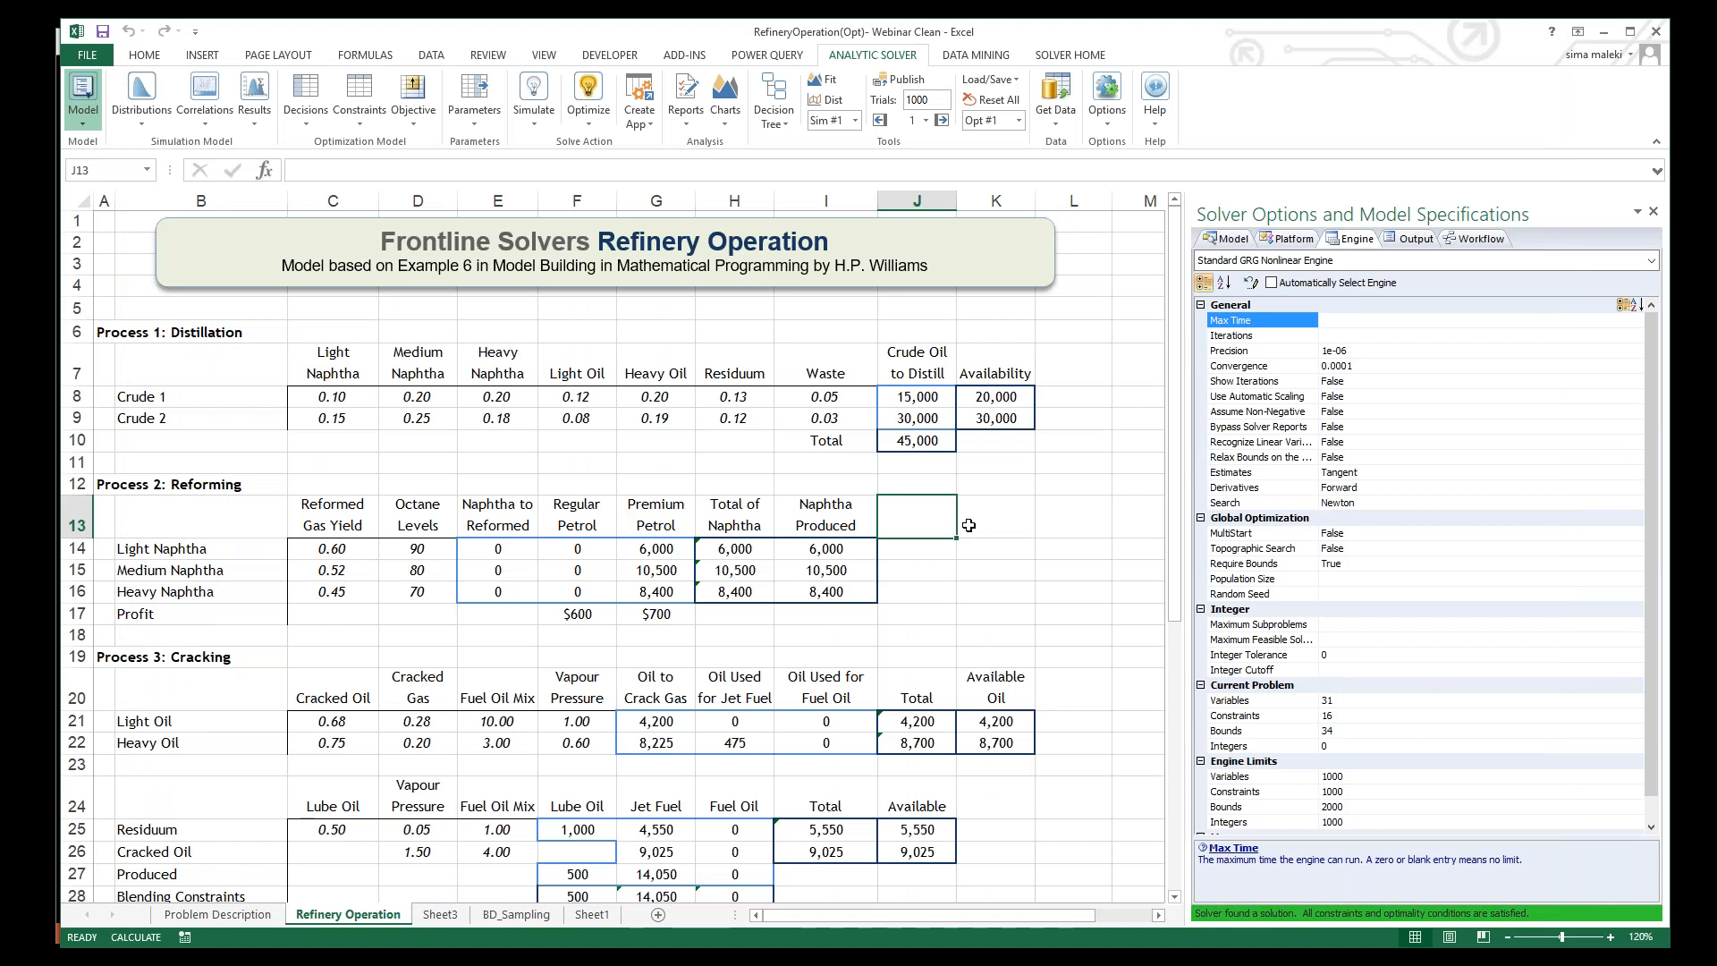
left_click(1129, 367)
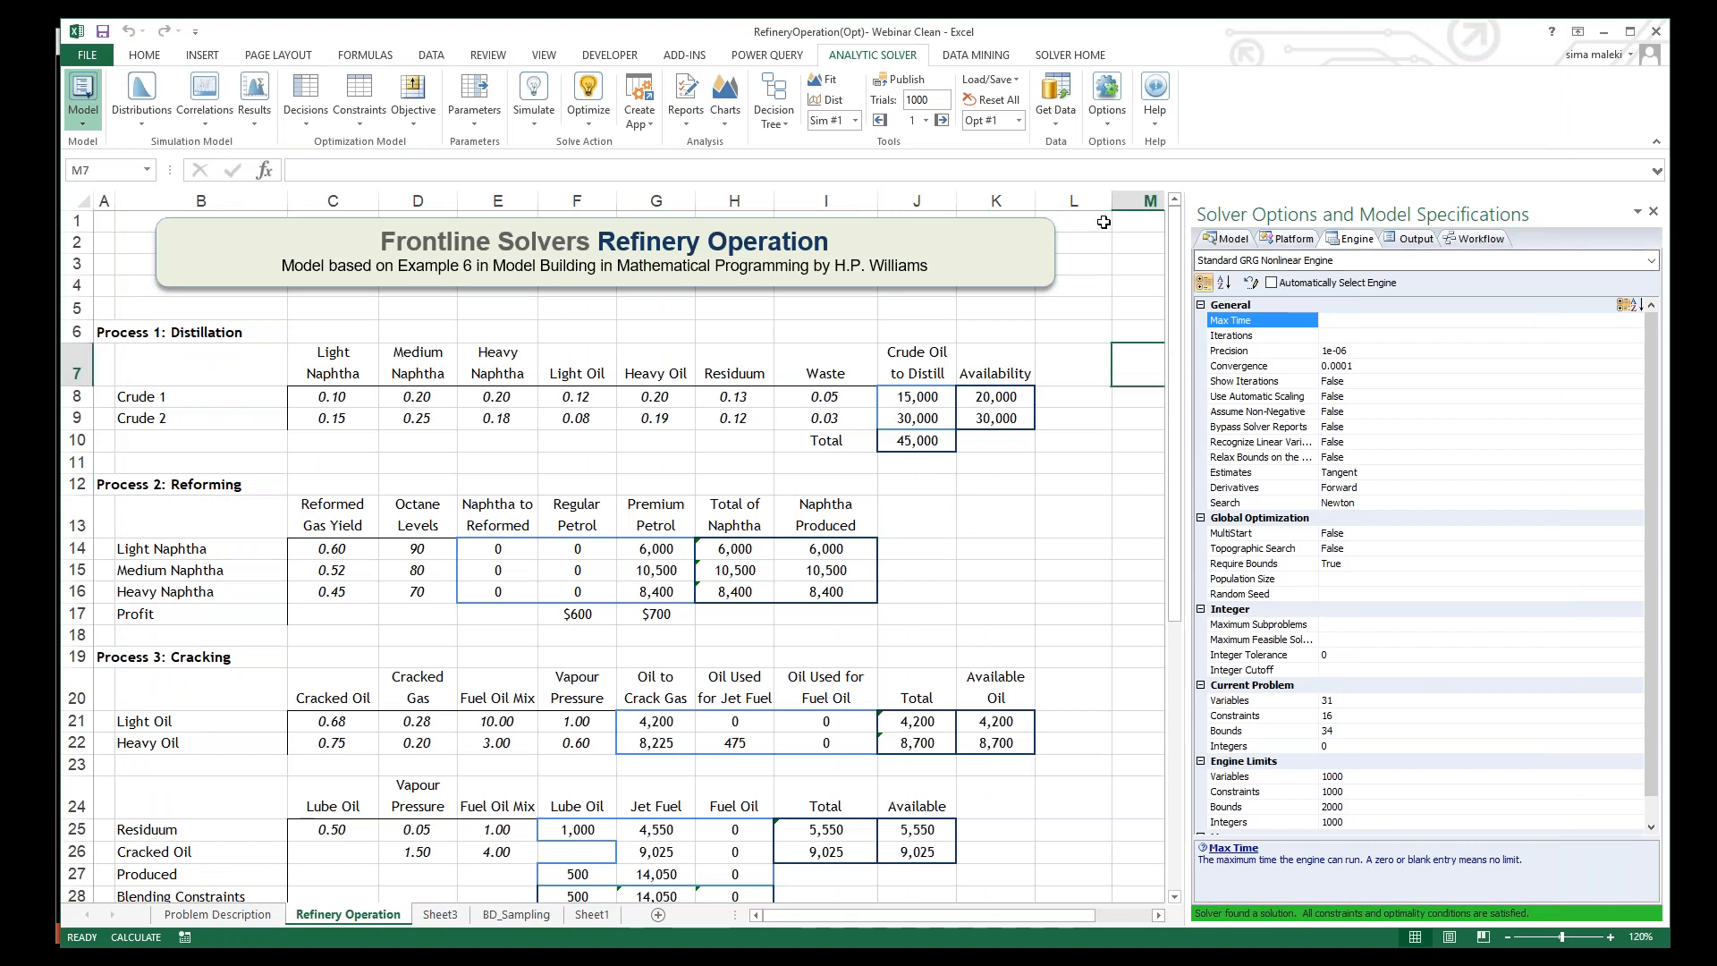
Step: Switch Analytic Solver's operating mode to Auto-Help Mode
left_click(1108, 121)
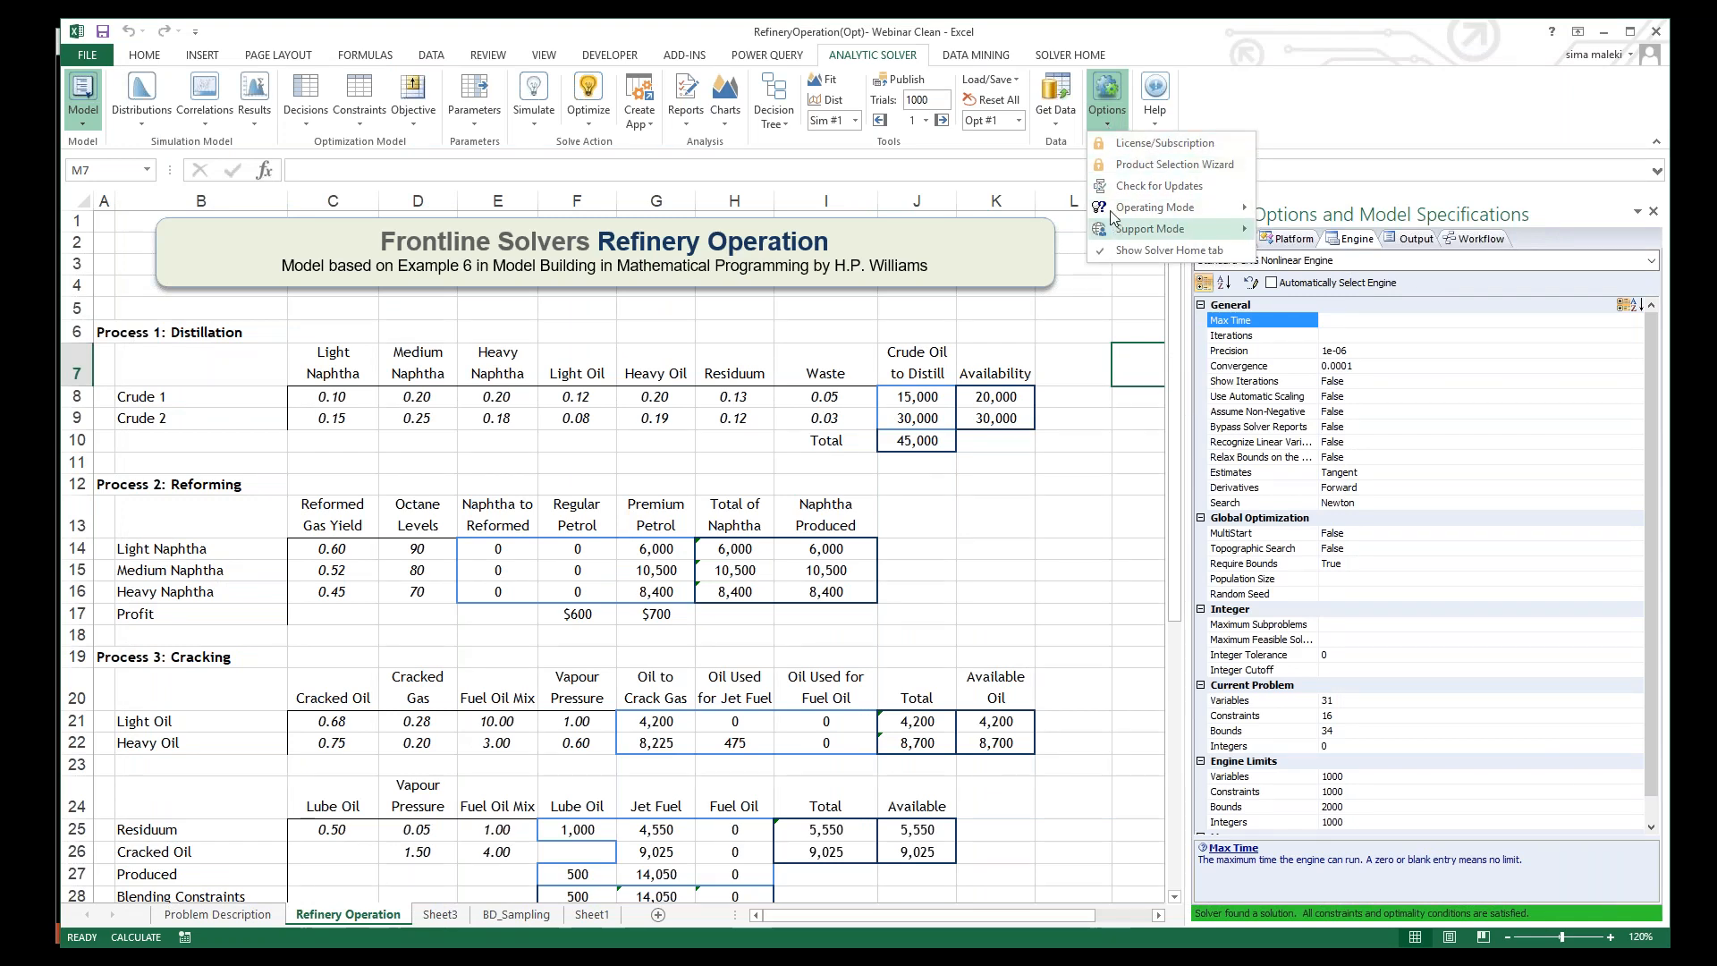
mouse_move(1154, 208)
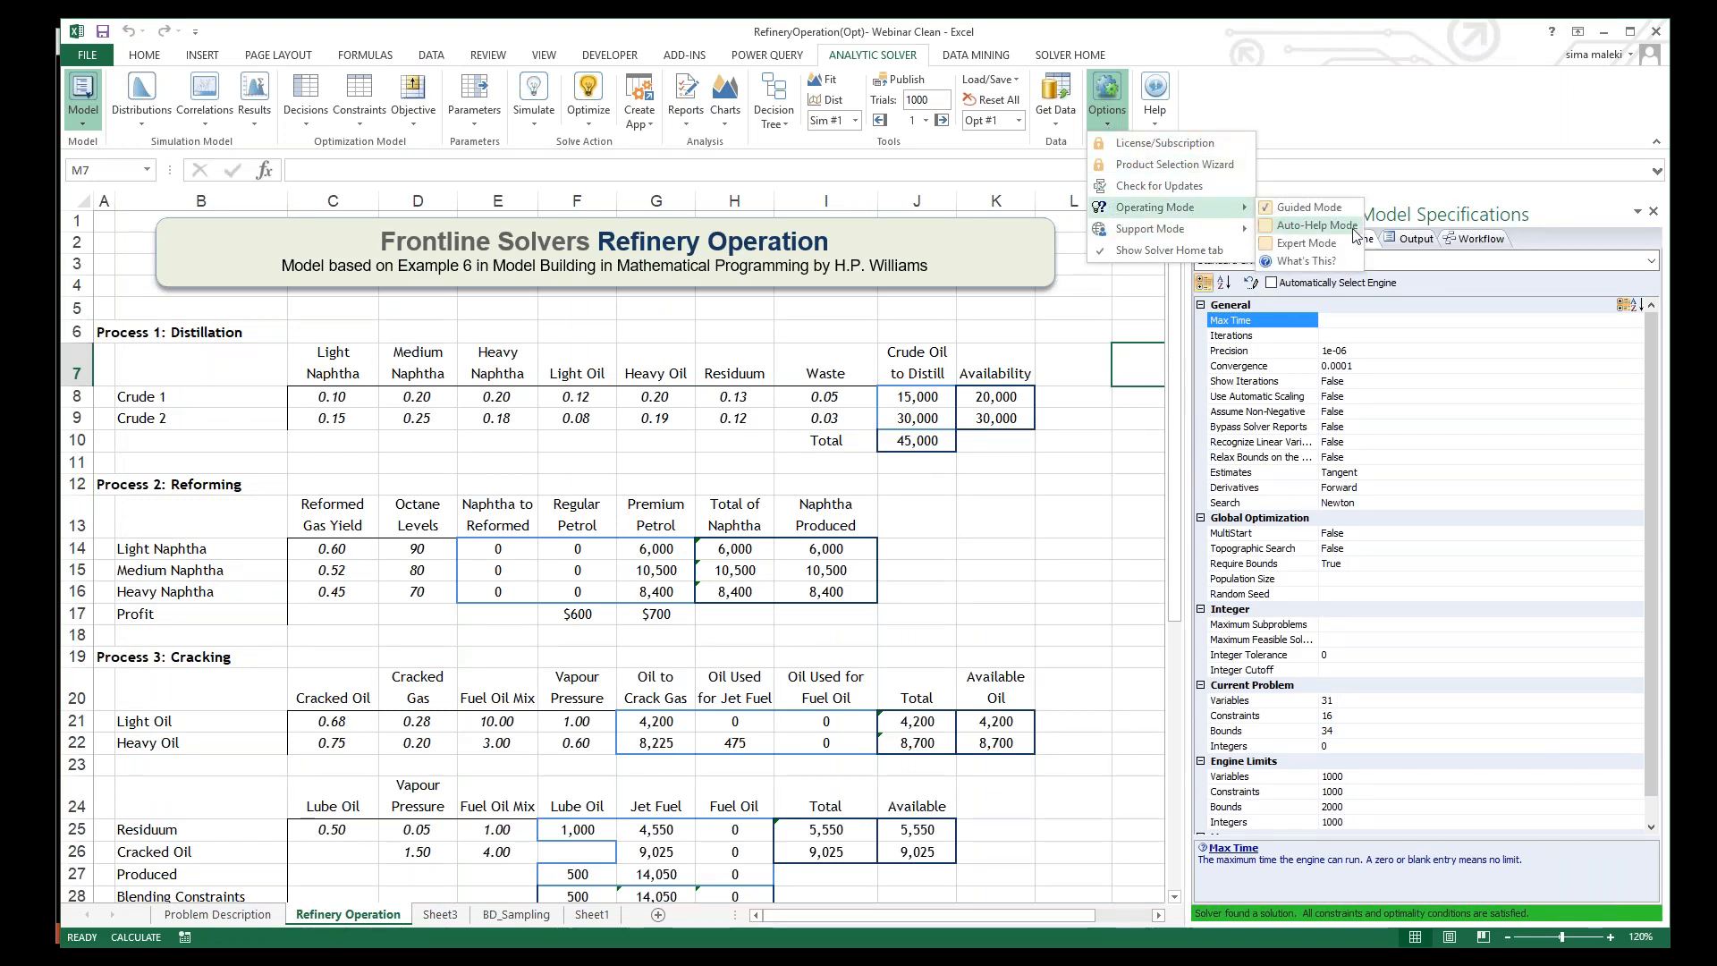
left_click(1272, 227)
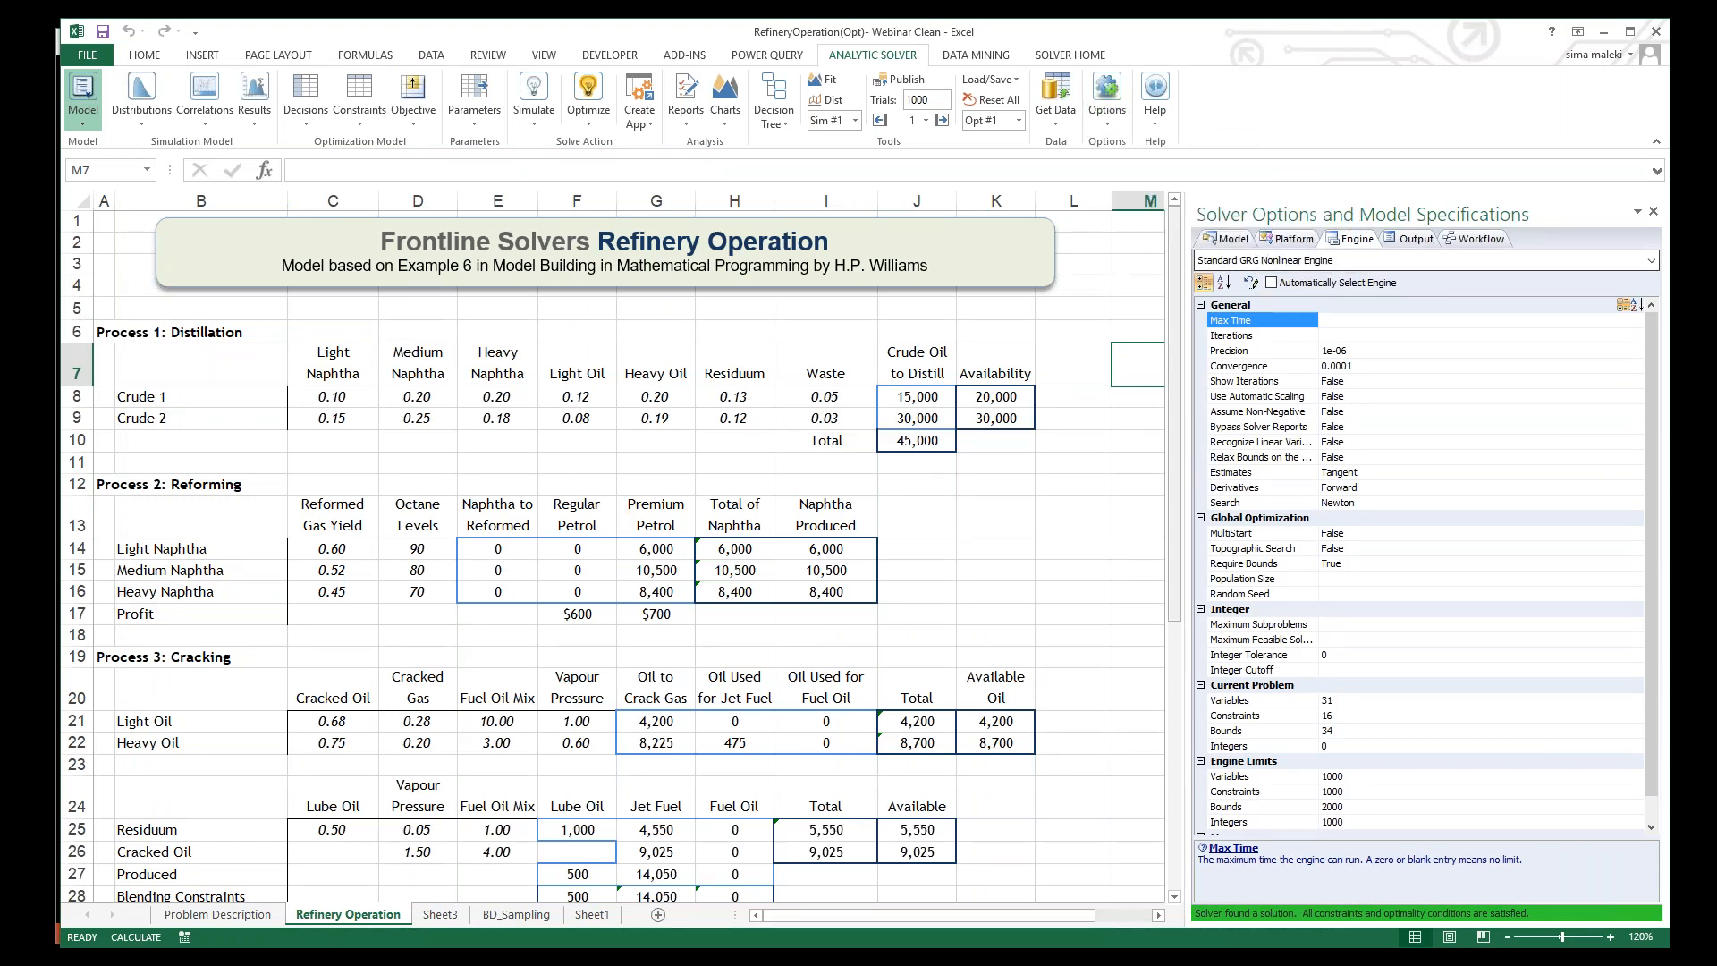
Step: Choose the Standard LP/Quadratic Engine for the model and select cell L13 for the button
left_click(1064, 331)
left_click(1329, 265)
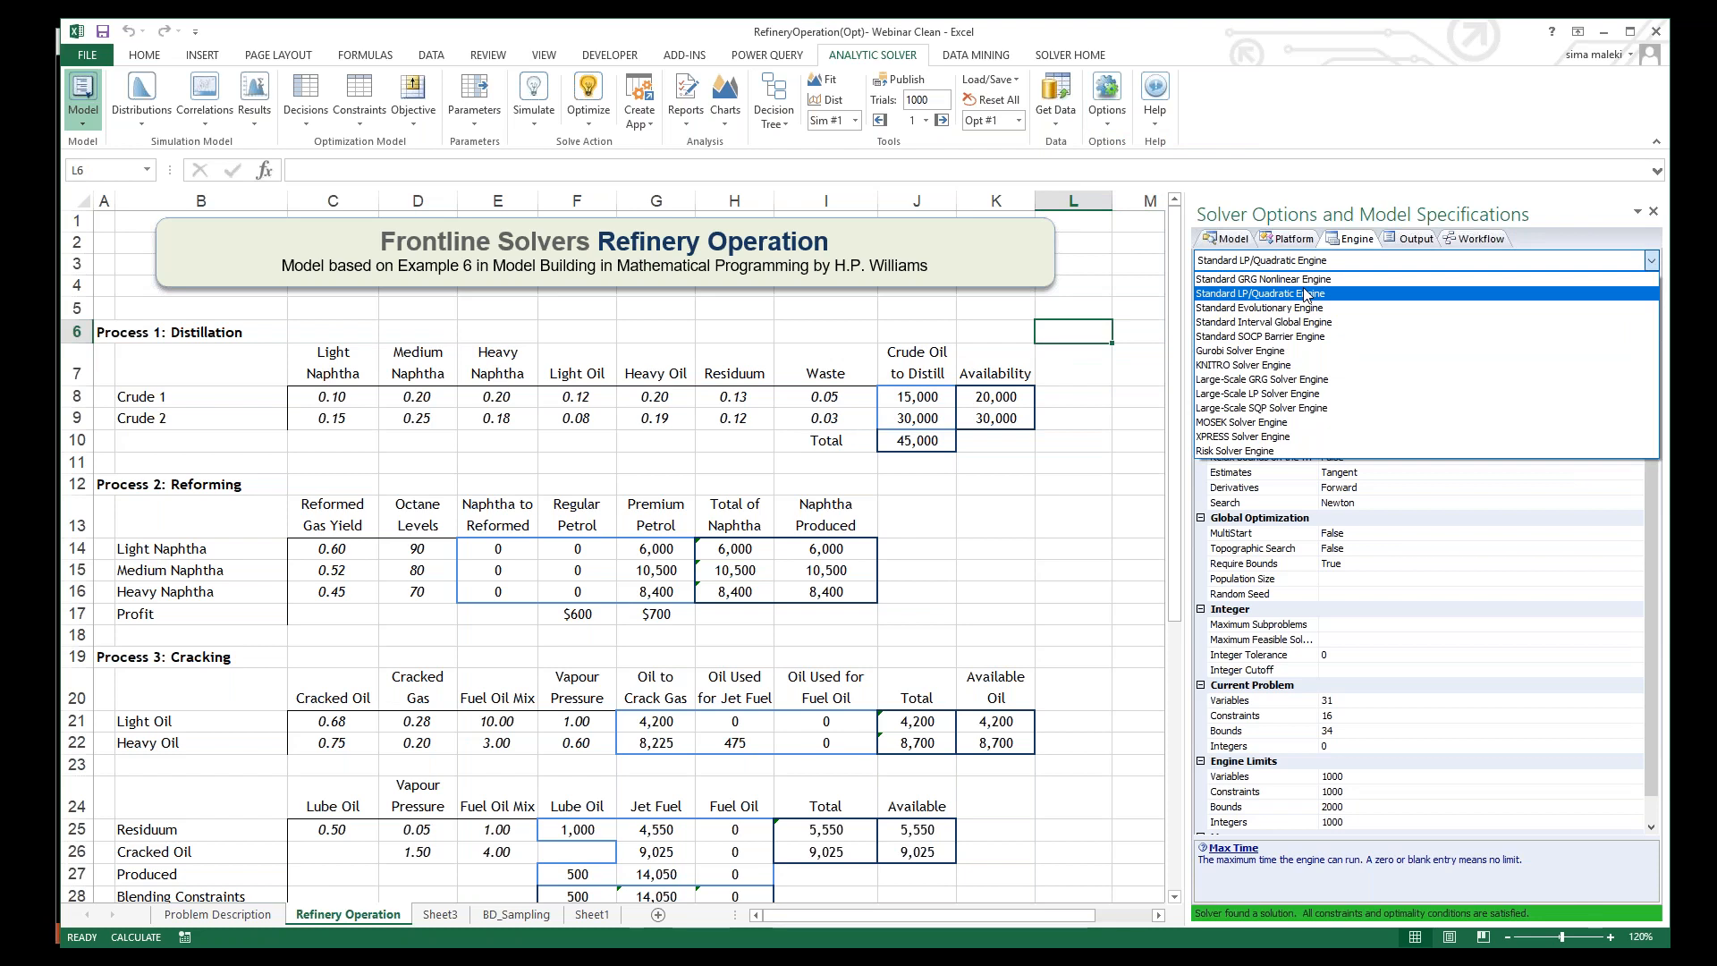
left_click(1305, 294)
left_click(1035, 516)
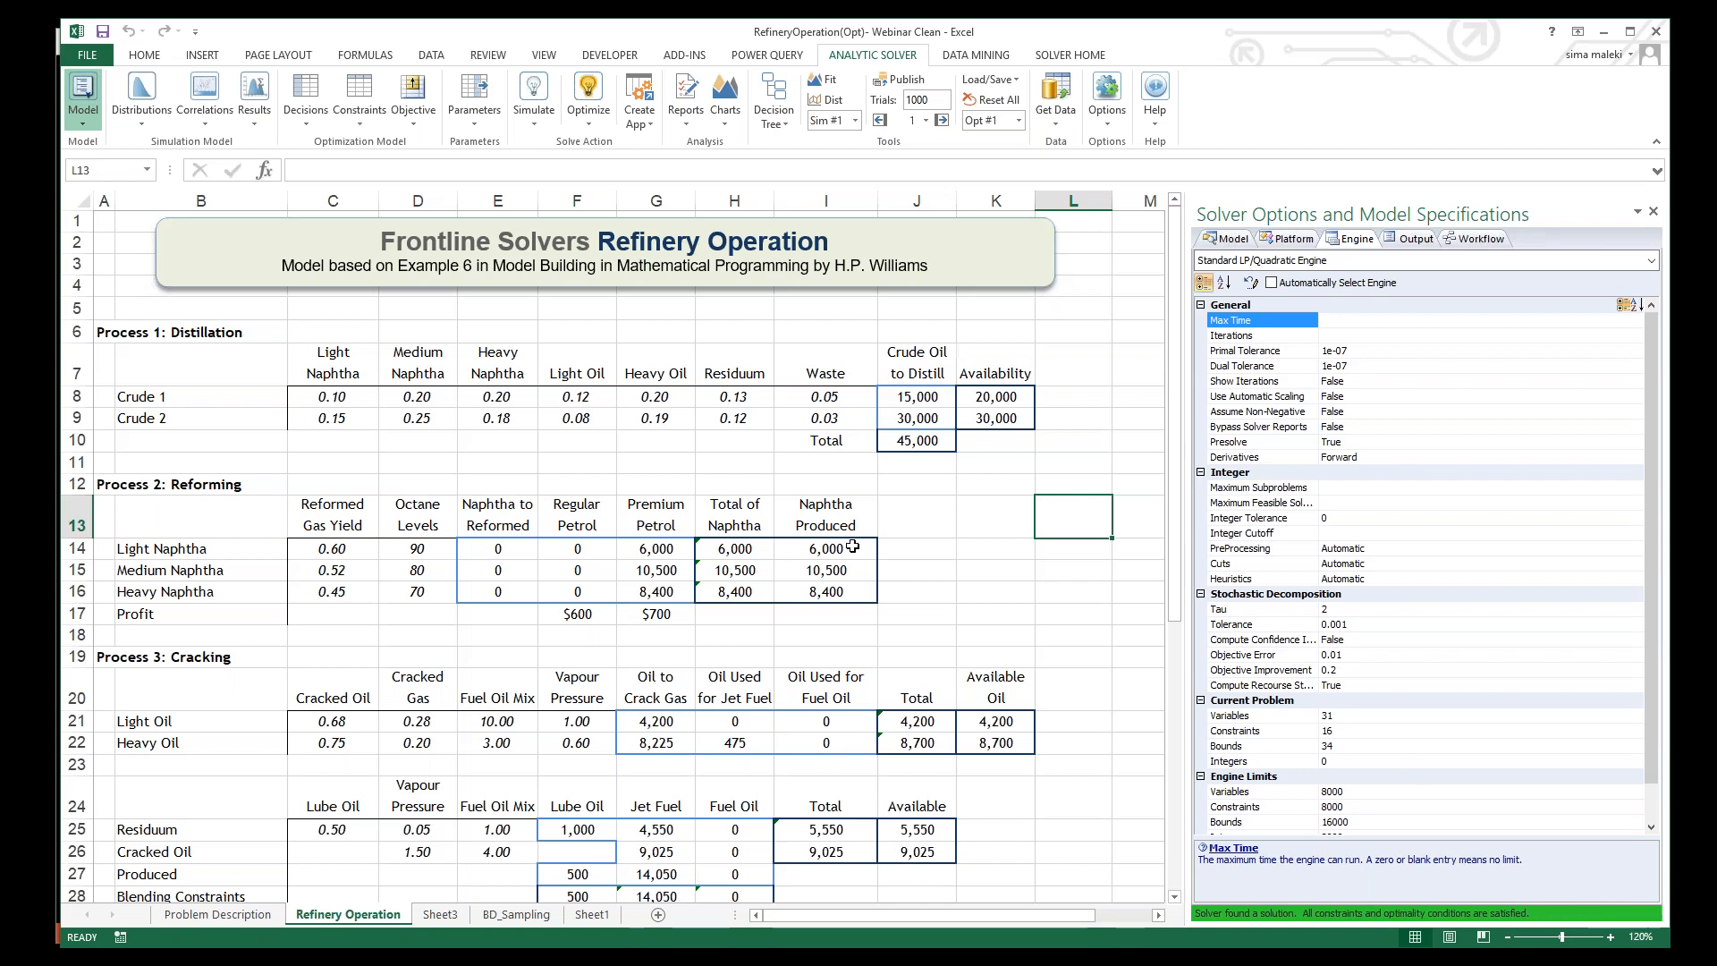
left_click(202, 54)
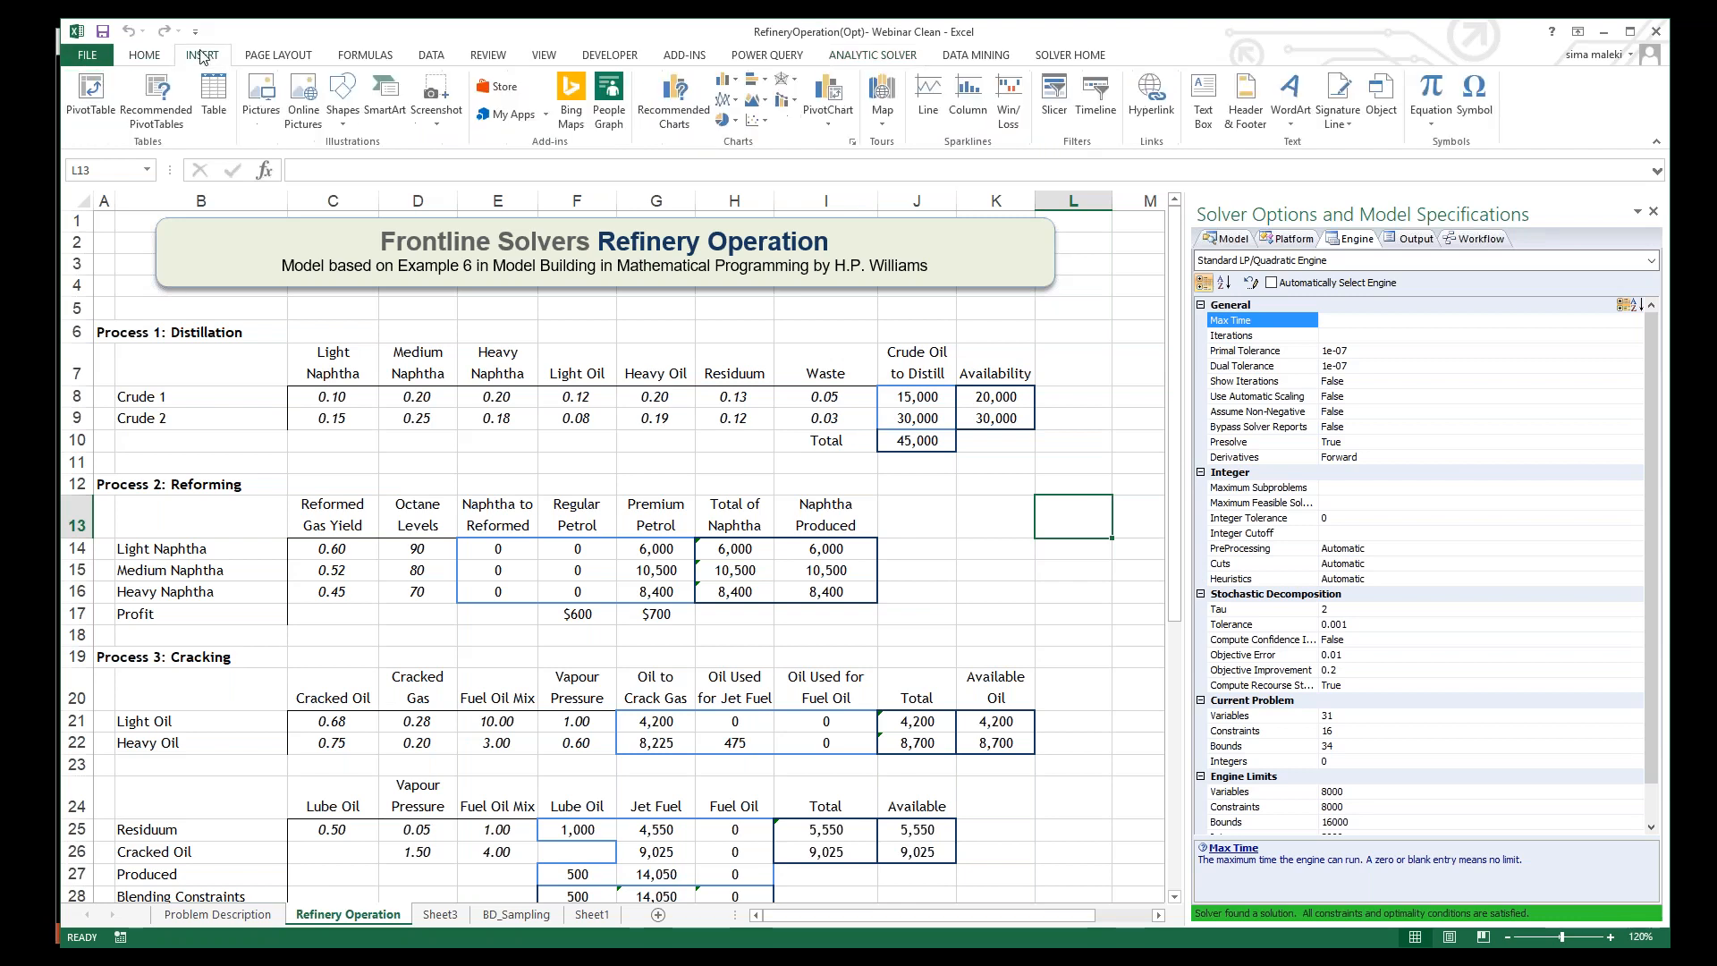
Step: Draw a rectangle over cell L13 and assign it a new click macro
left_click(342, 98)
left_click(400, 174)
left_click_drag(1043, 497, 1109, 546)
left_click(1075, 591)
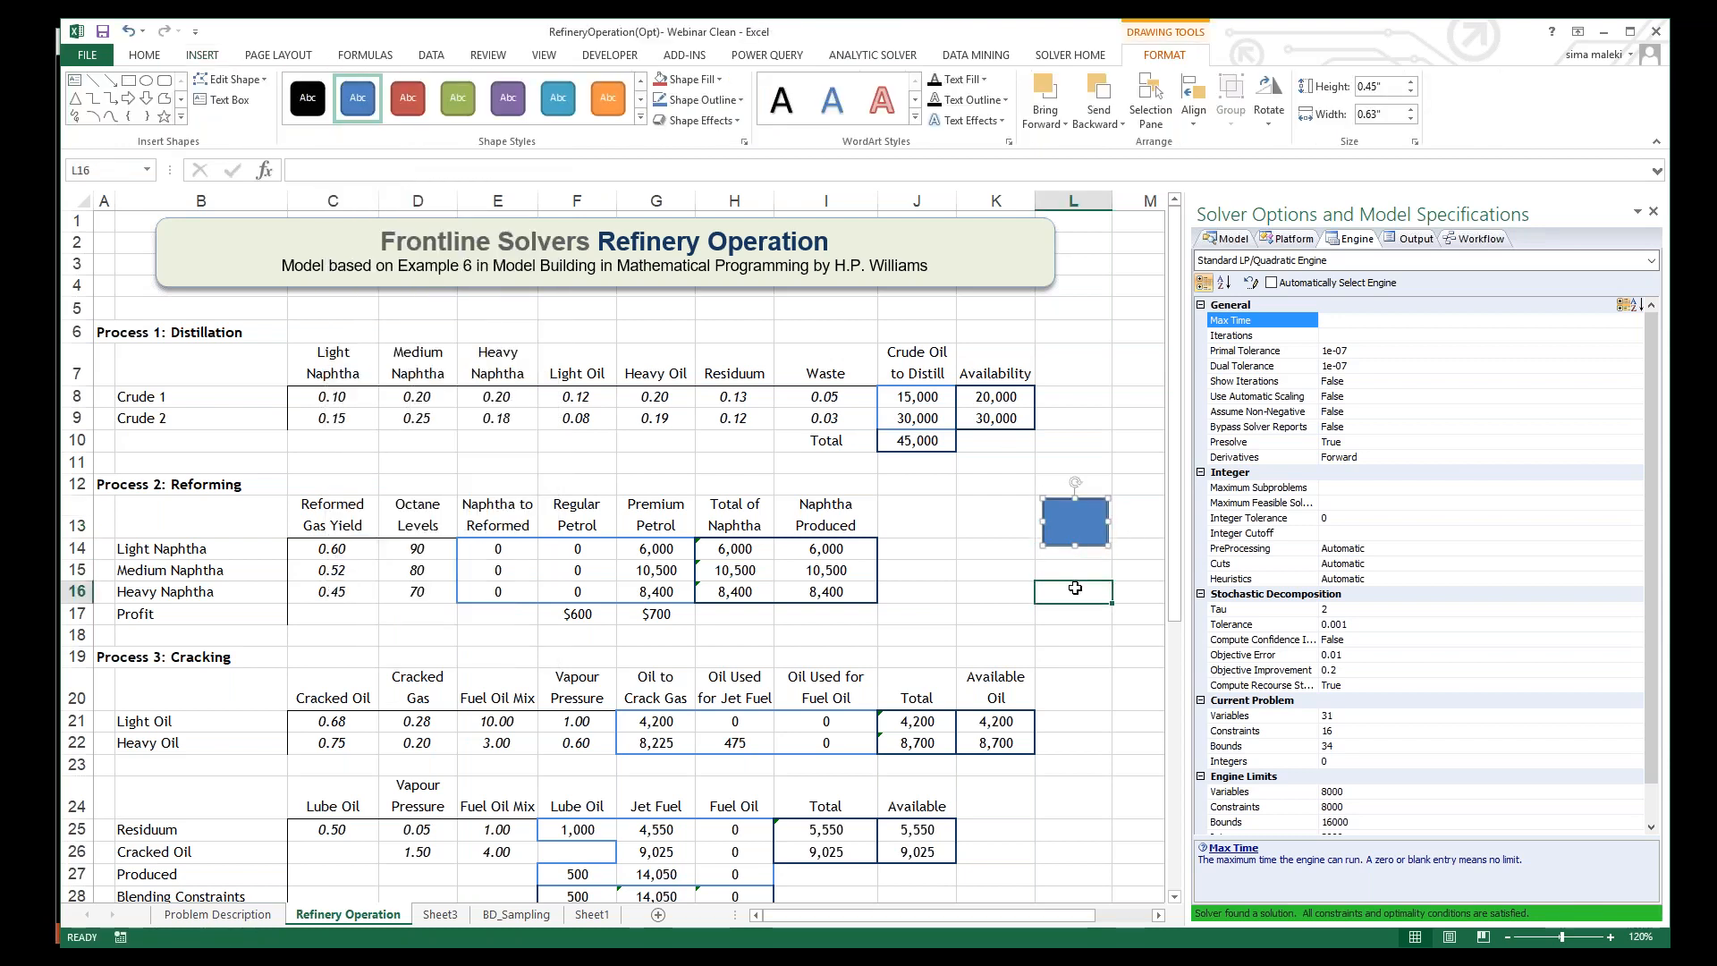
right_click(1071, 527)
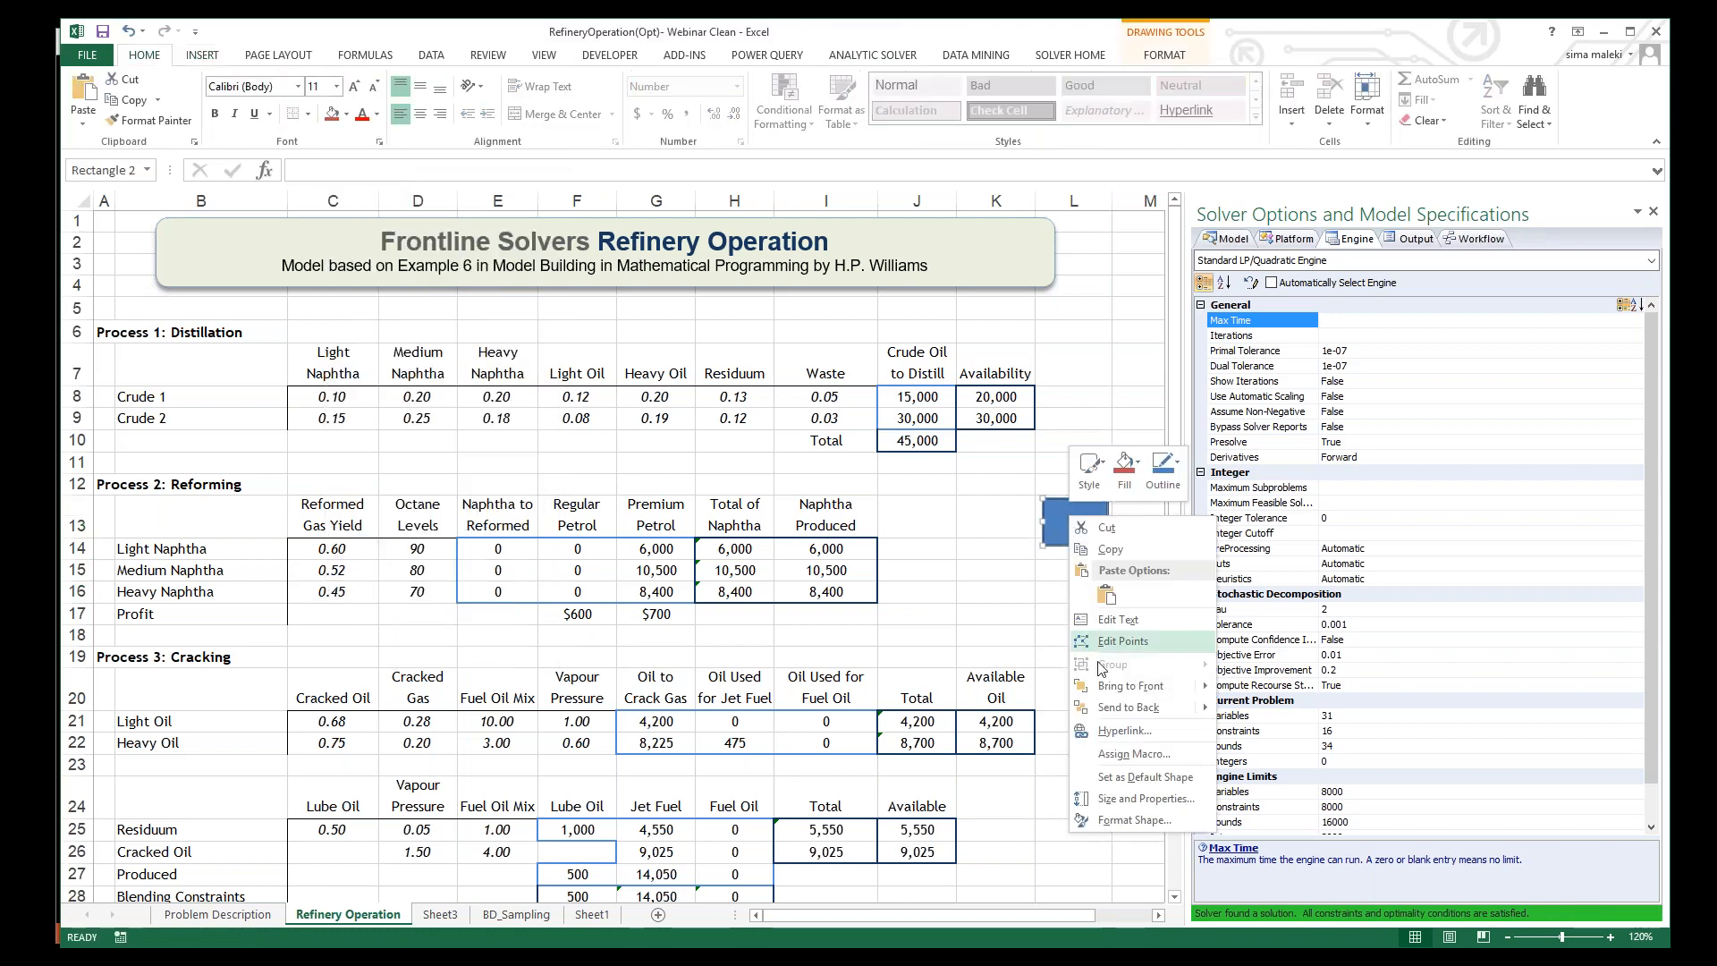
left_click(1134, 754)
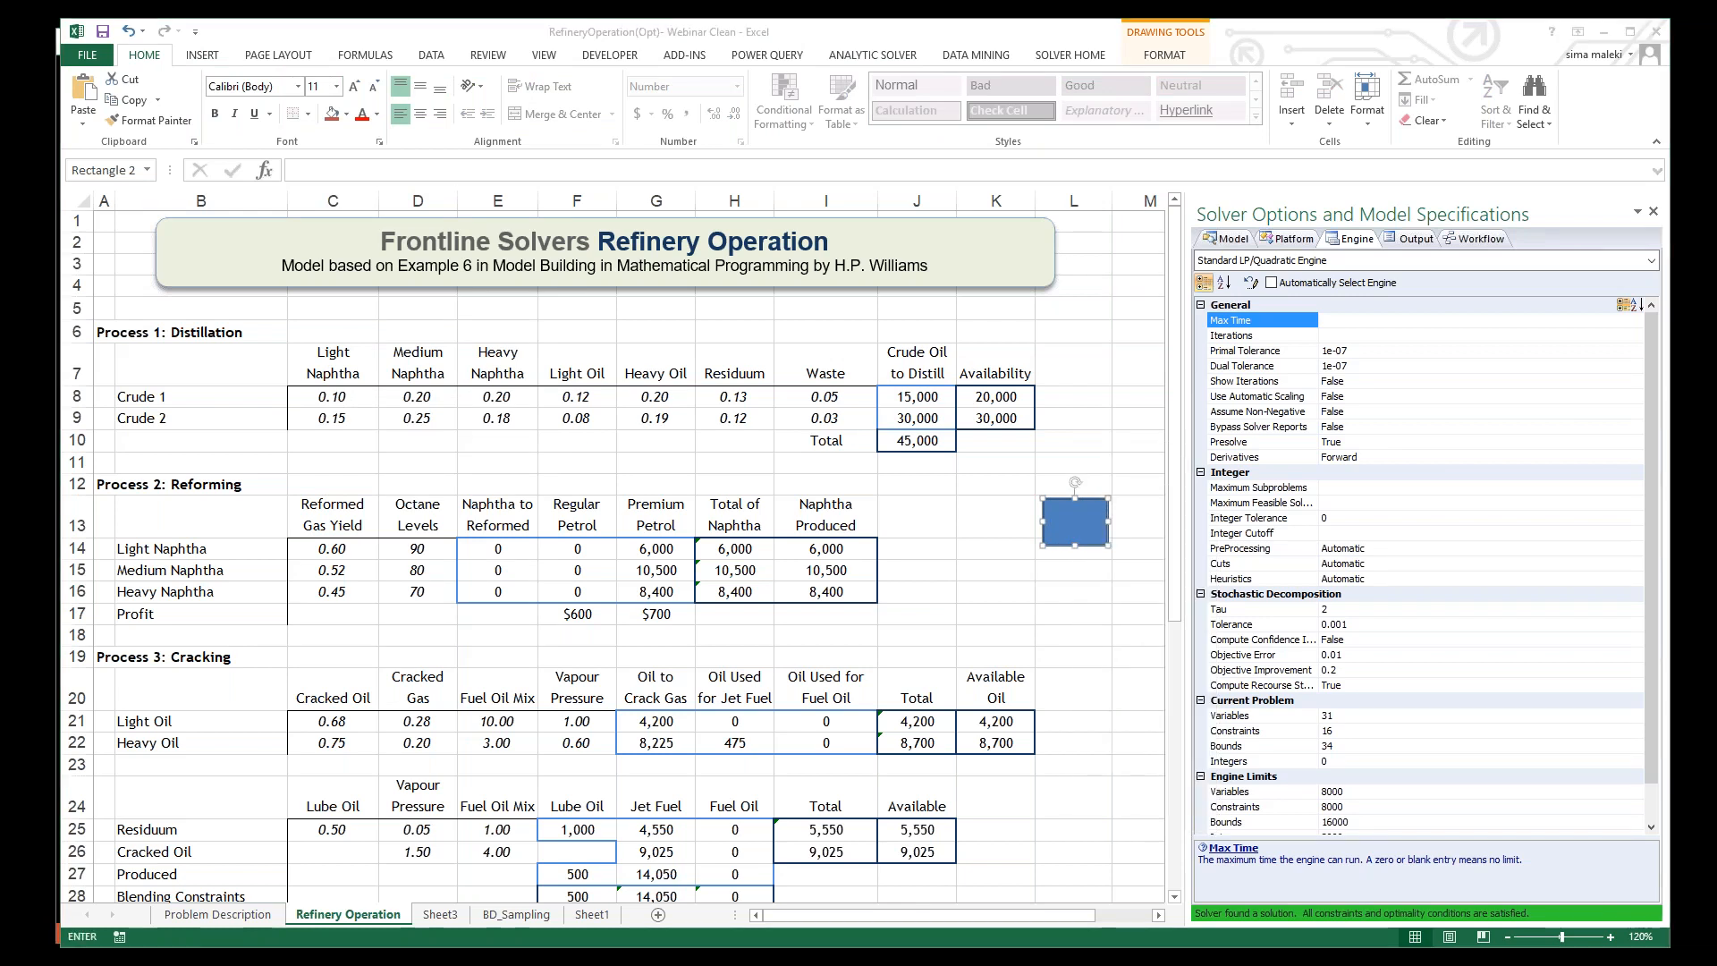
left_click(1297, 641)
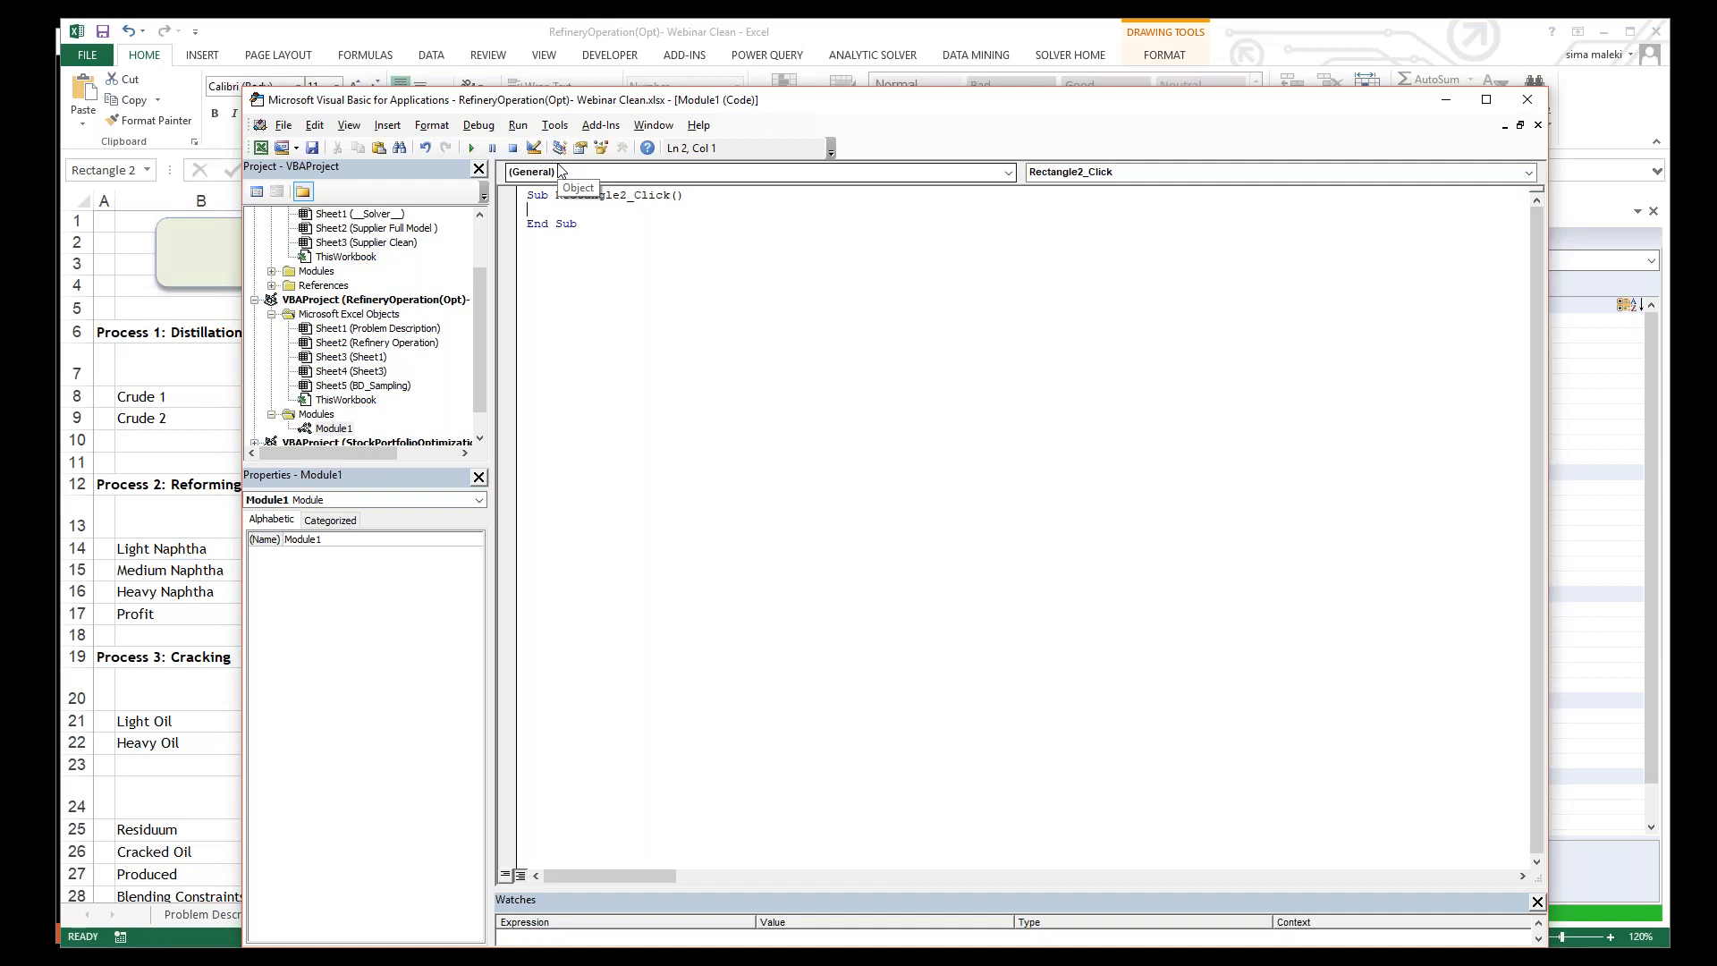
Step: Add the Analytic Solver 2018 Type Library to the VBA project references
left_click(564, 134)
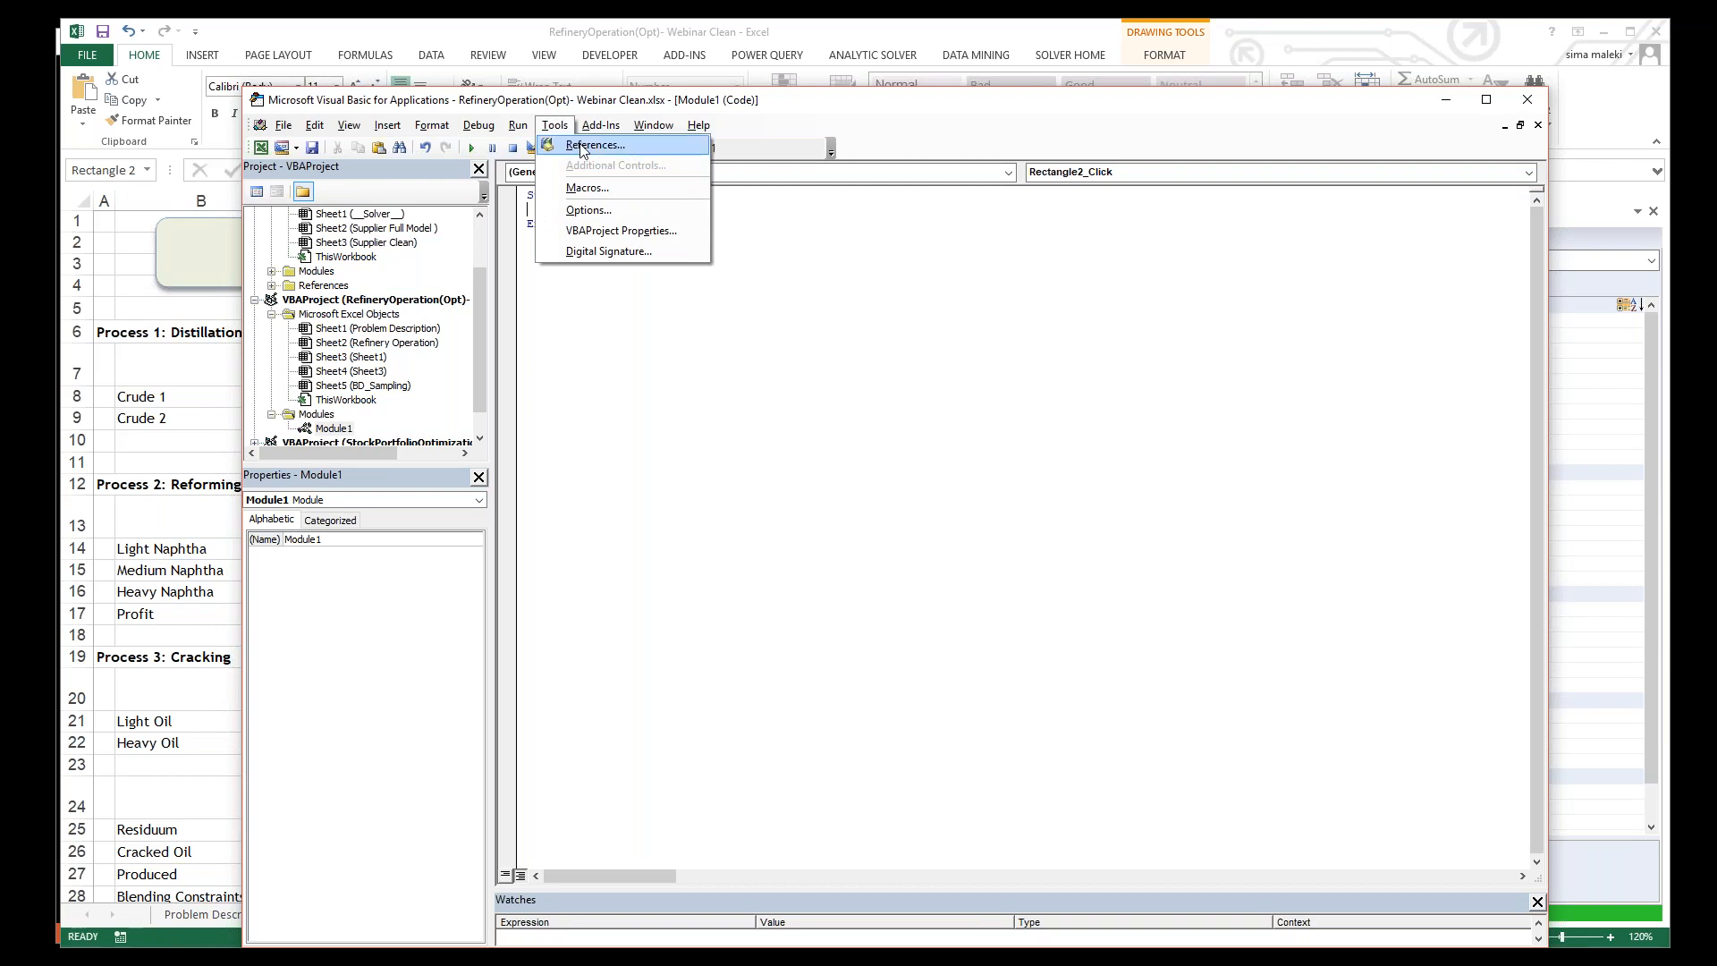
left_click(592, 145)
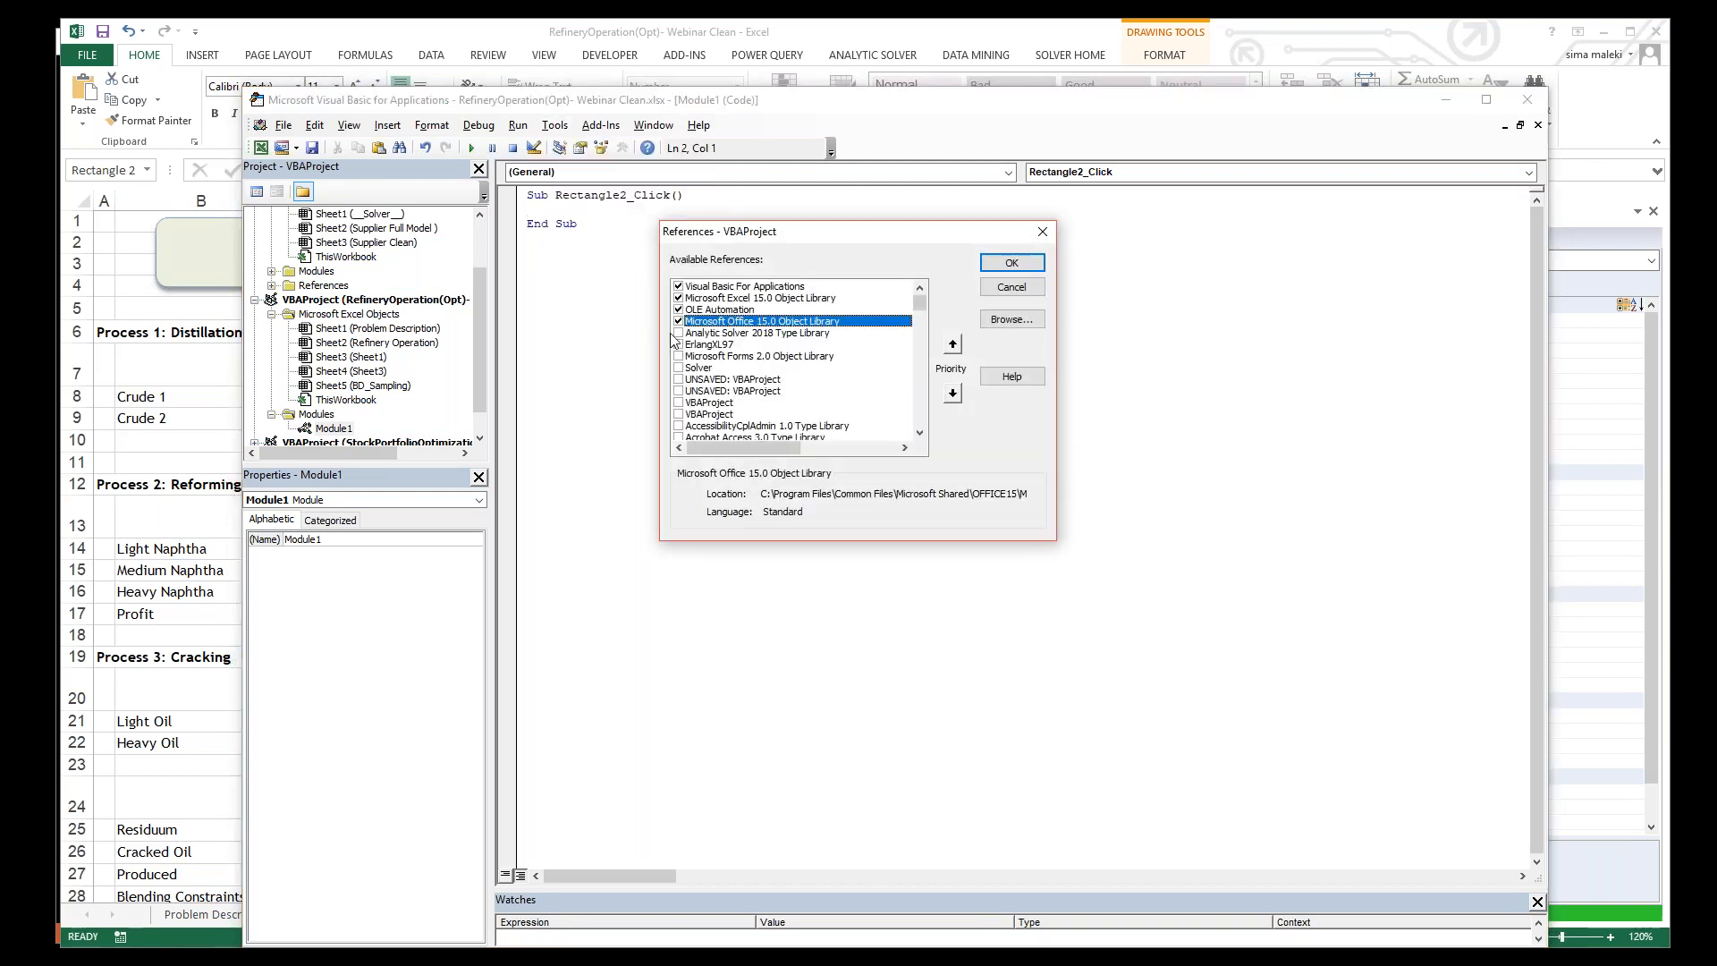
left_click(679, 332)
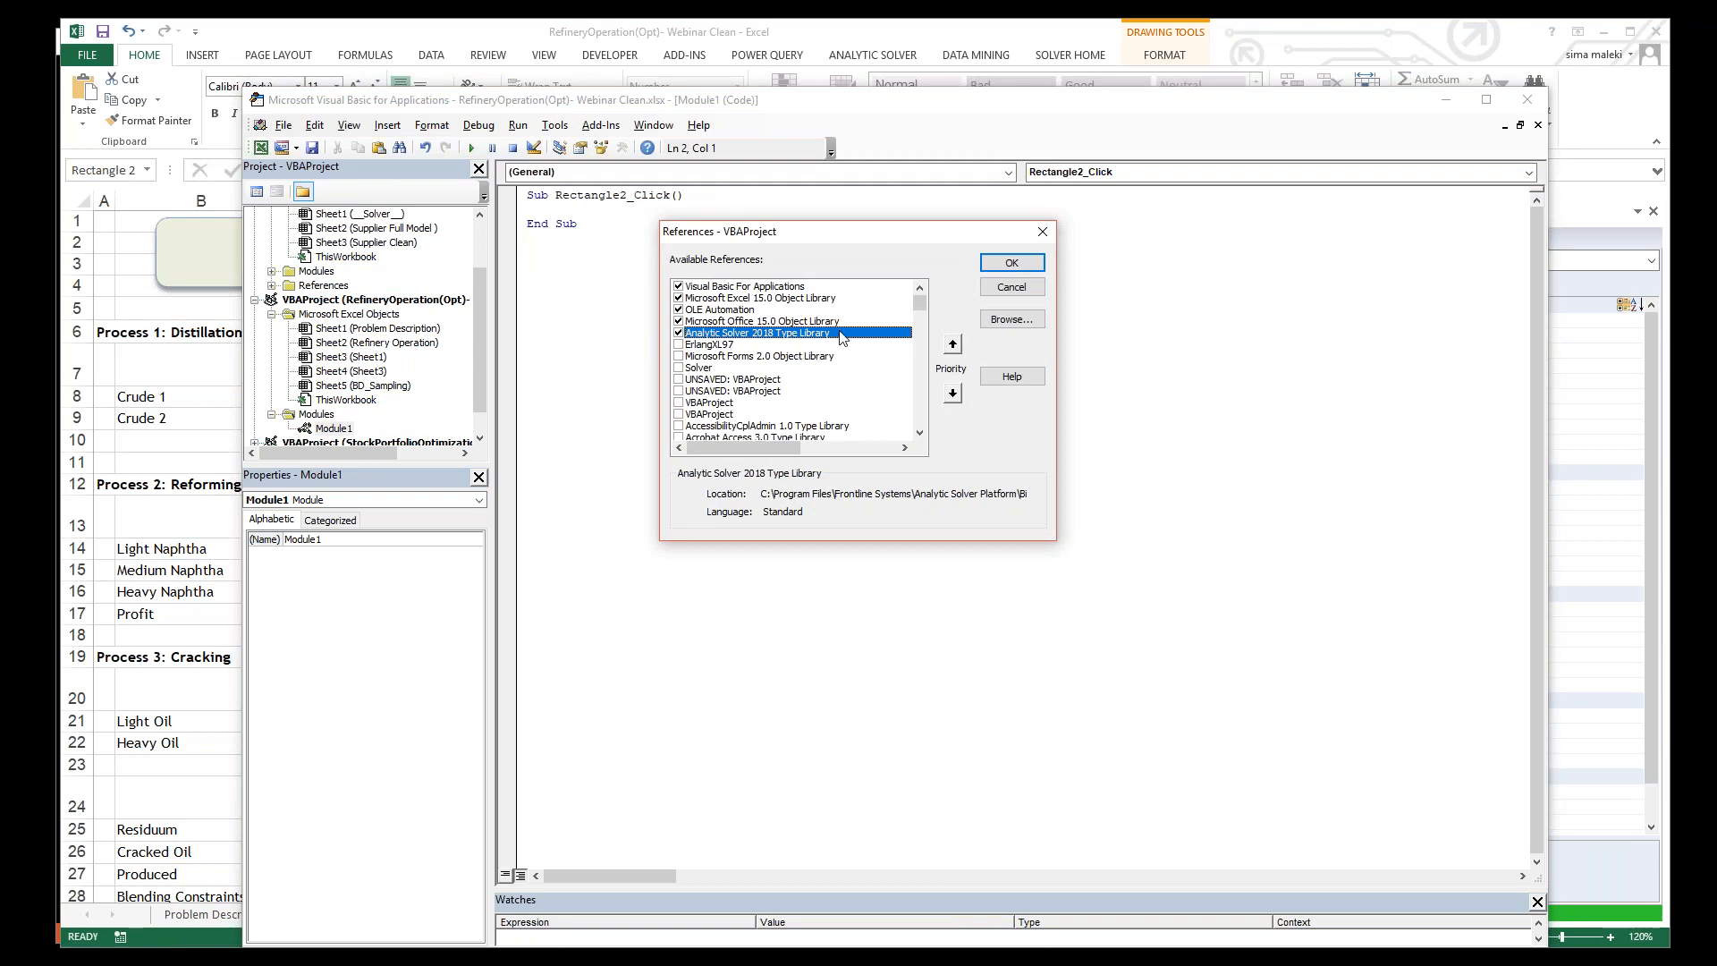
left_click(997, 265)
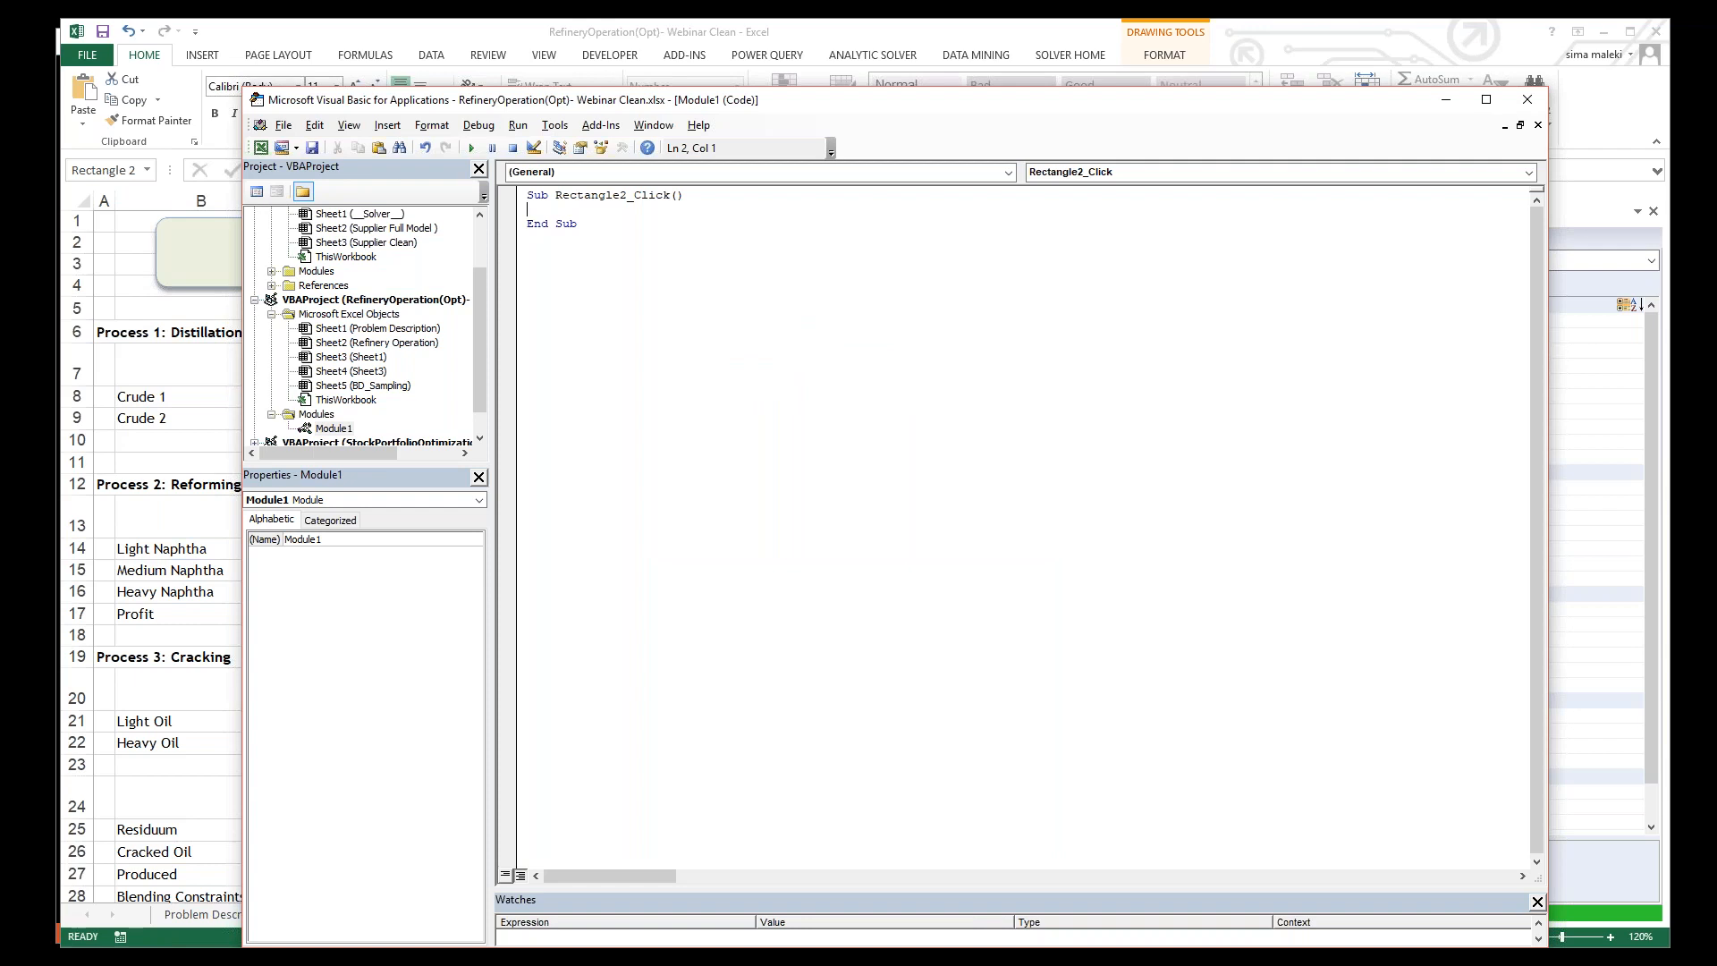
Step: Write the lines Dim Prob As New Problem and Prob.Solver.Optimize in Rectangle2_Click
type("Dim Prob As N")
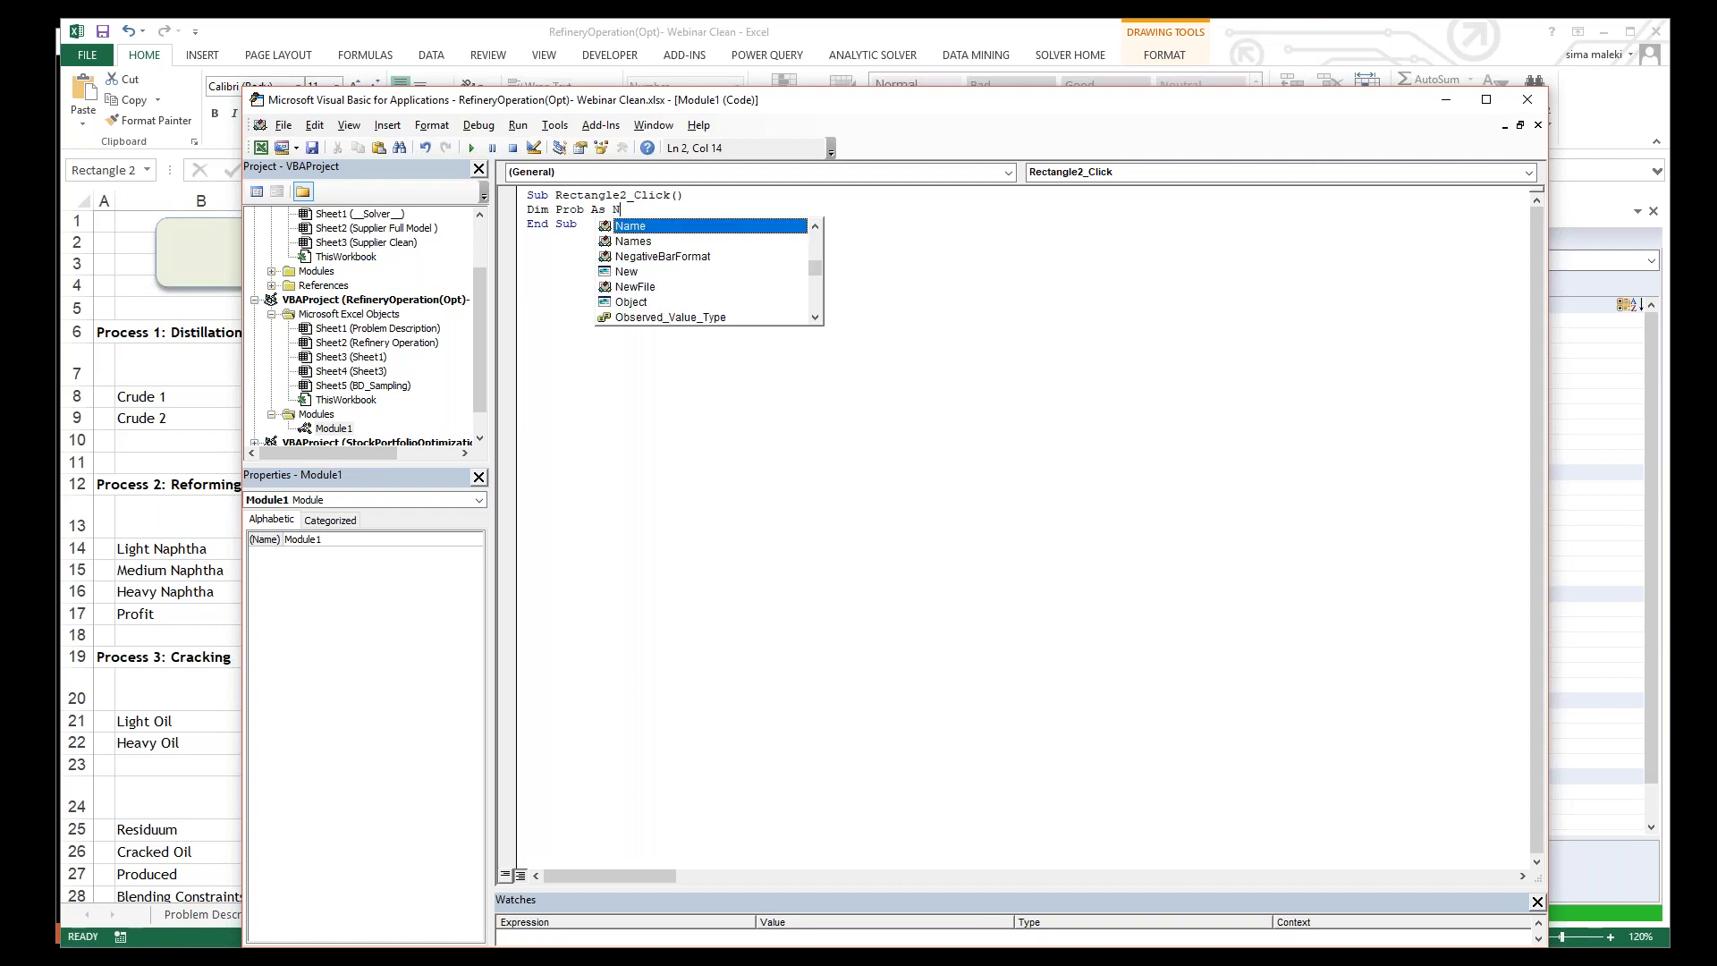
type("ew")
key("Tab")
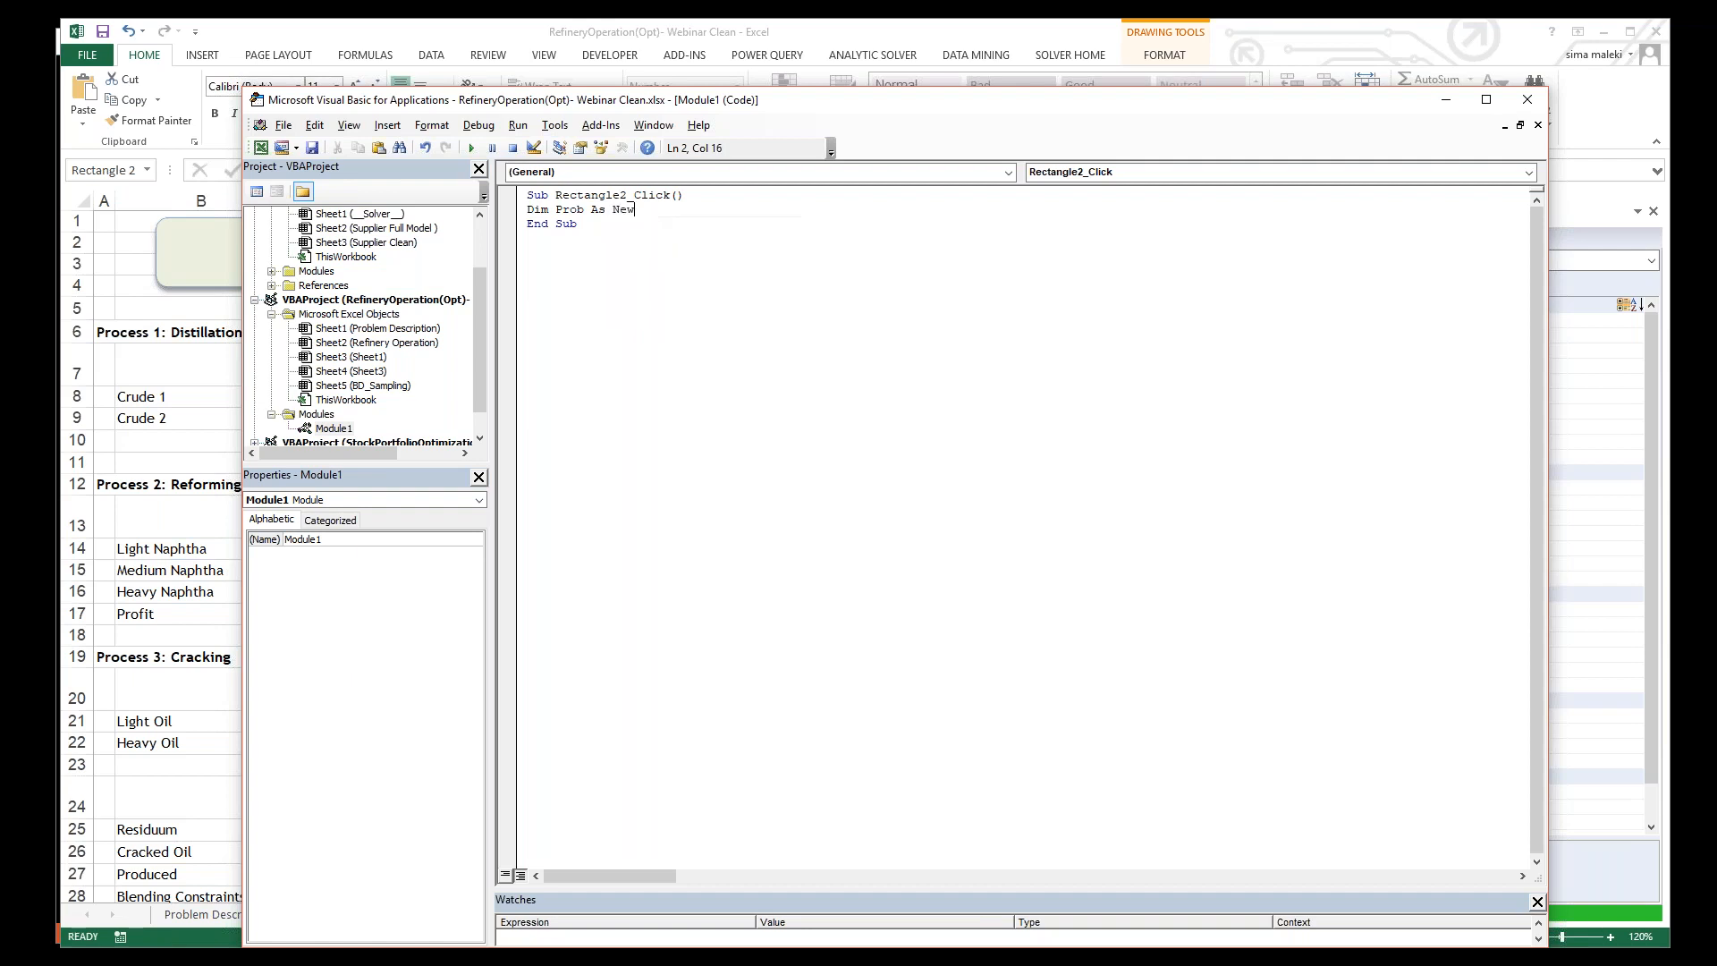
type("p")
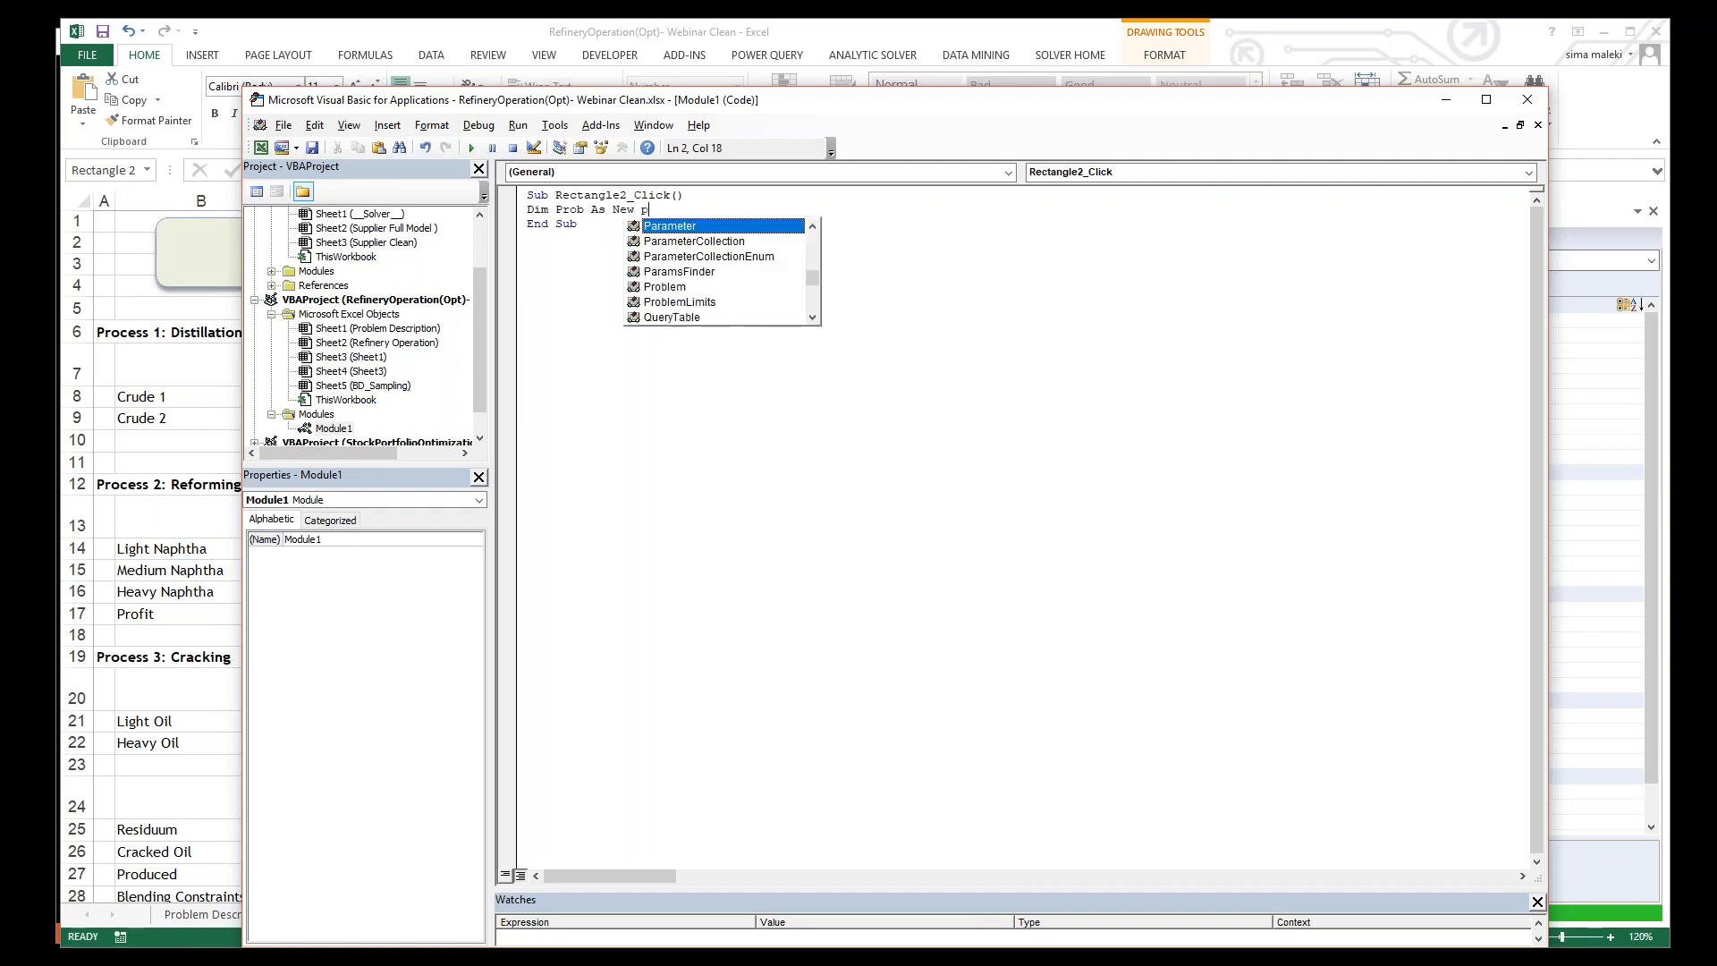
key("Down")
key("Down")
key("Down")
key("Down")
key("Tab")
key("Return")
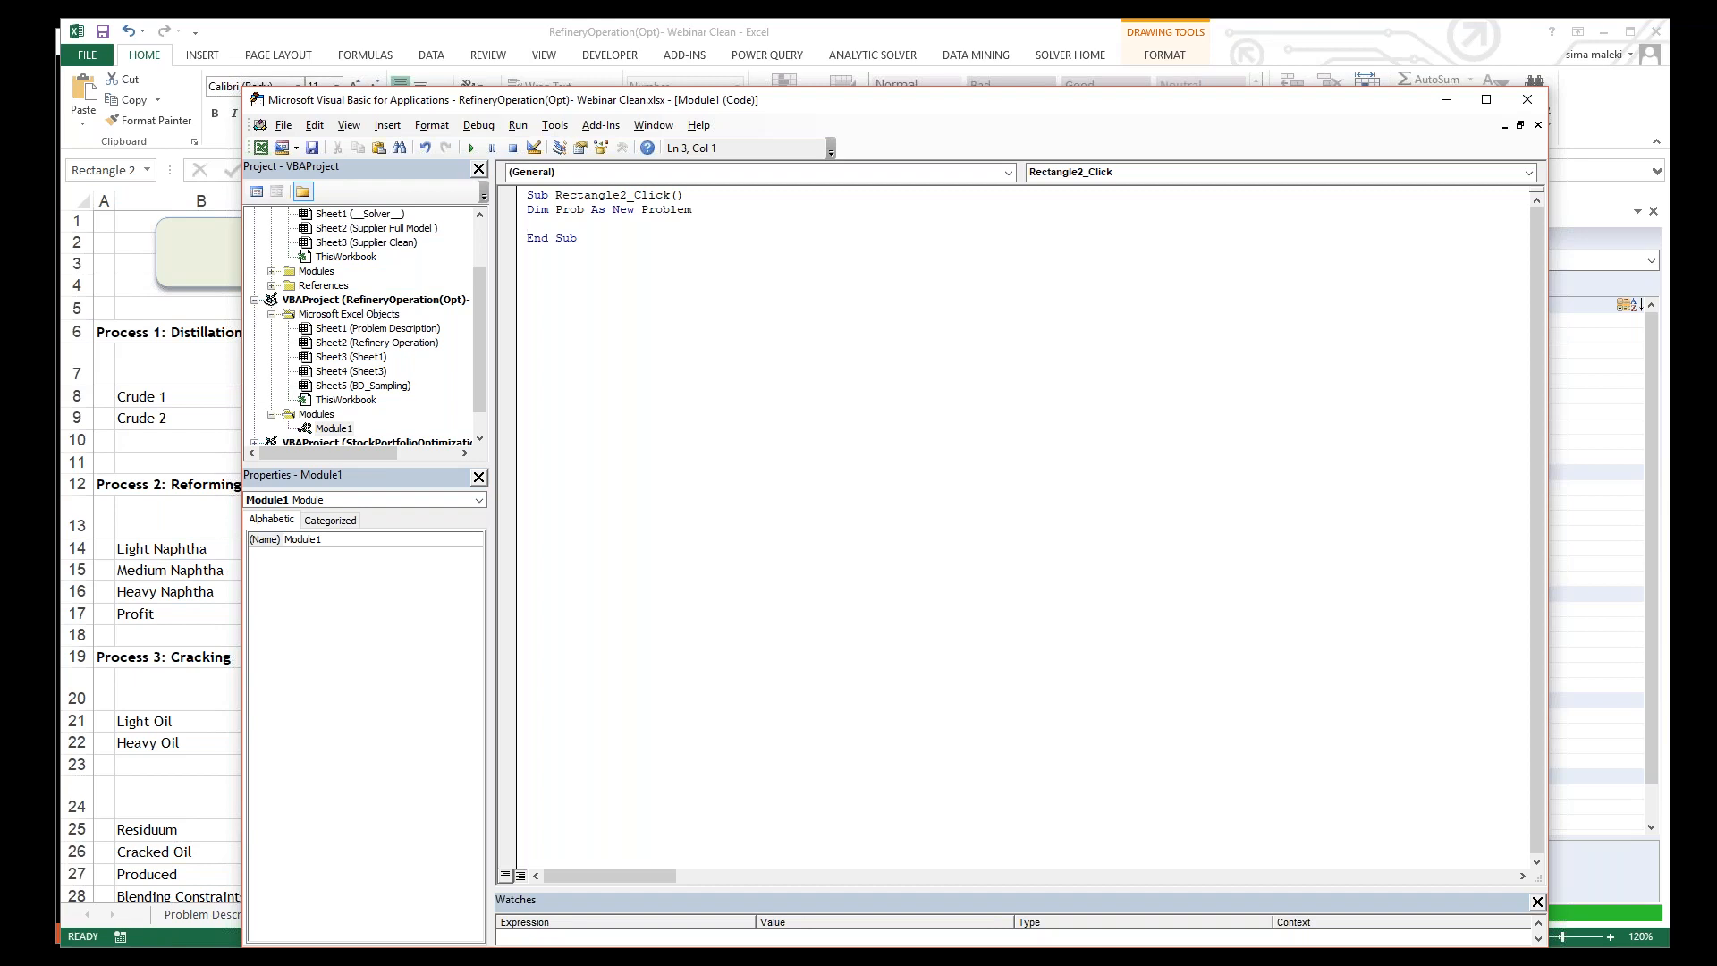
type("Prob.")
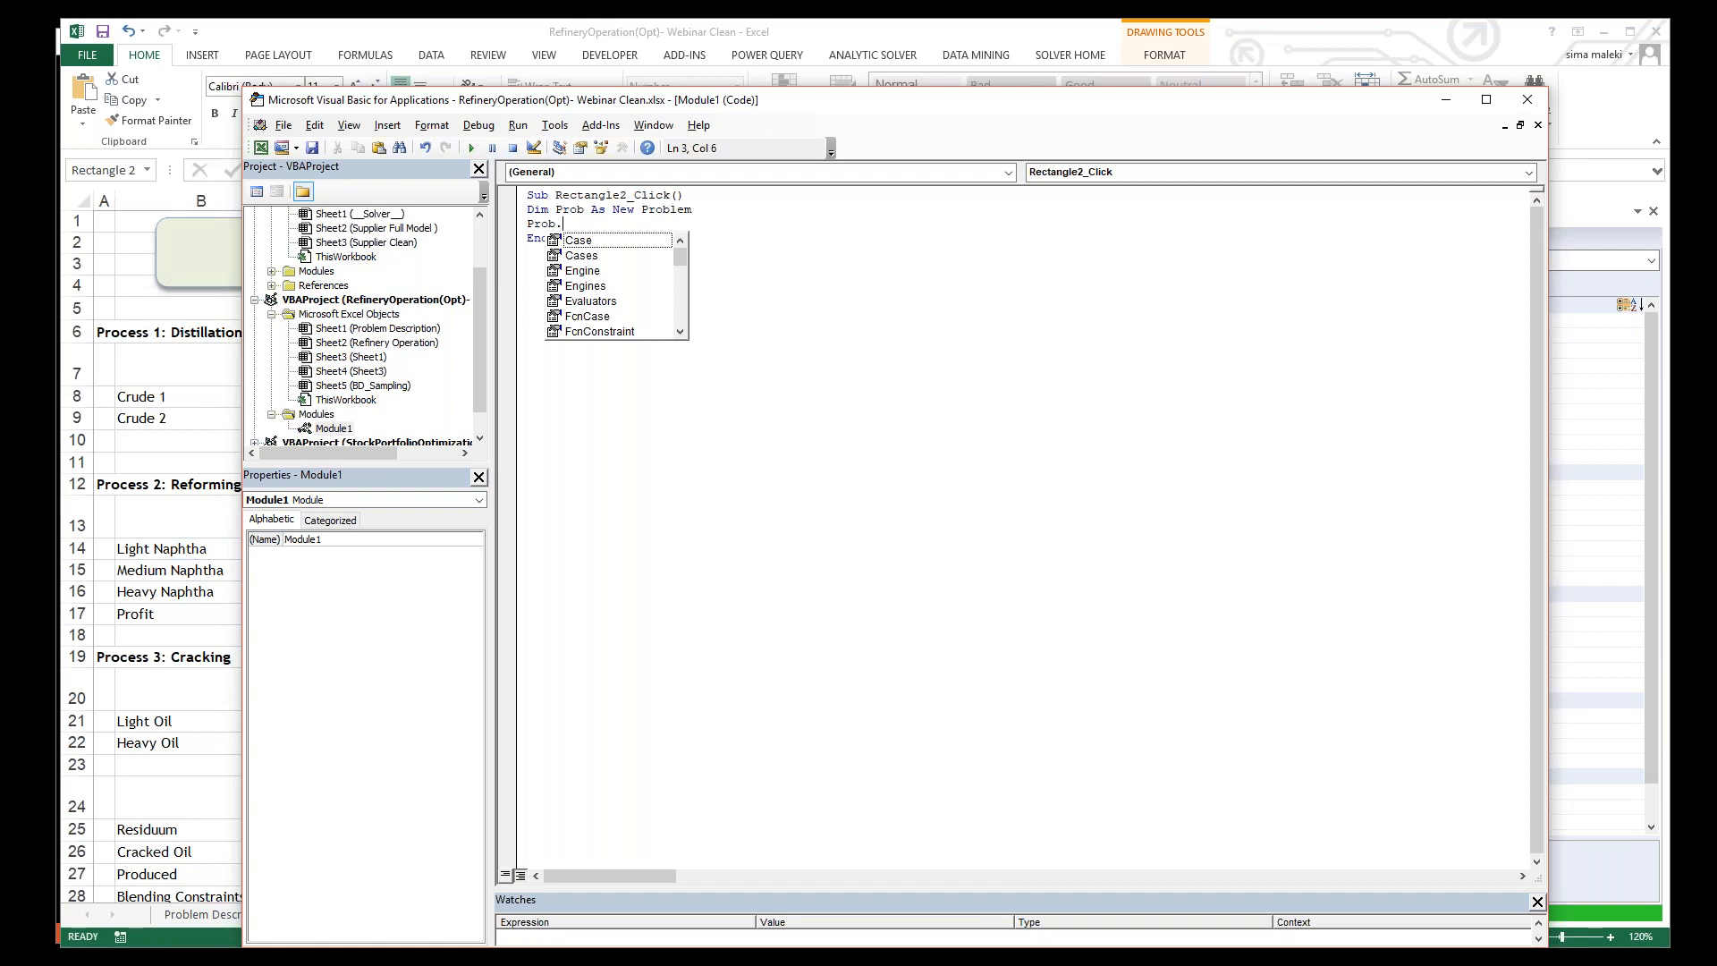
type("So")
key("Tab")
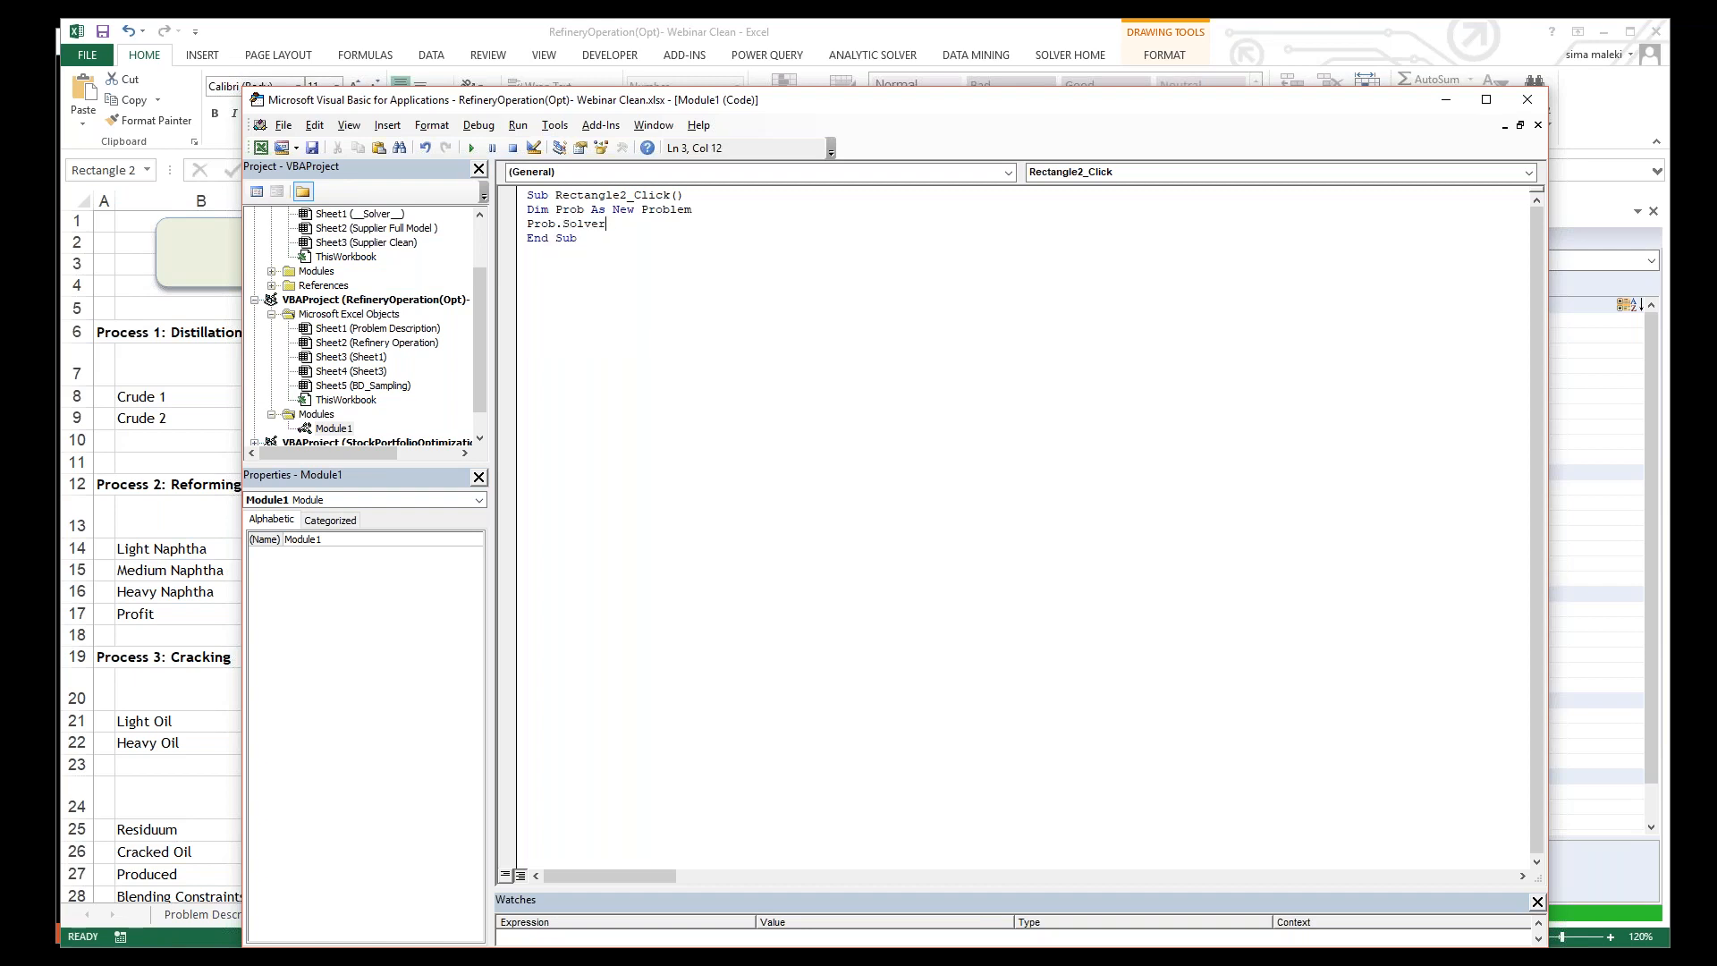
type(".O")
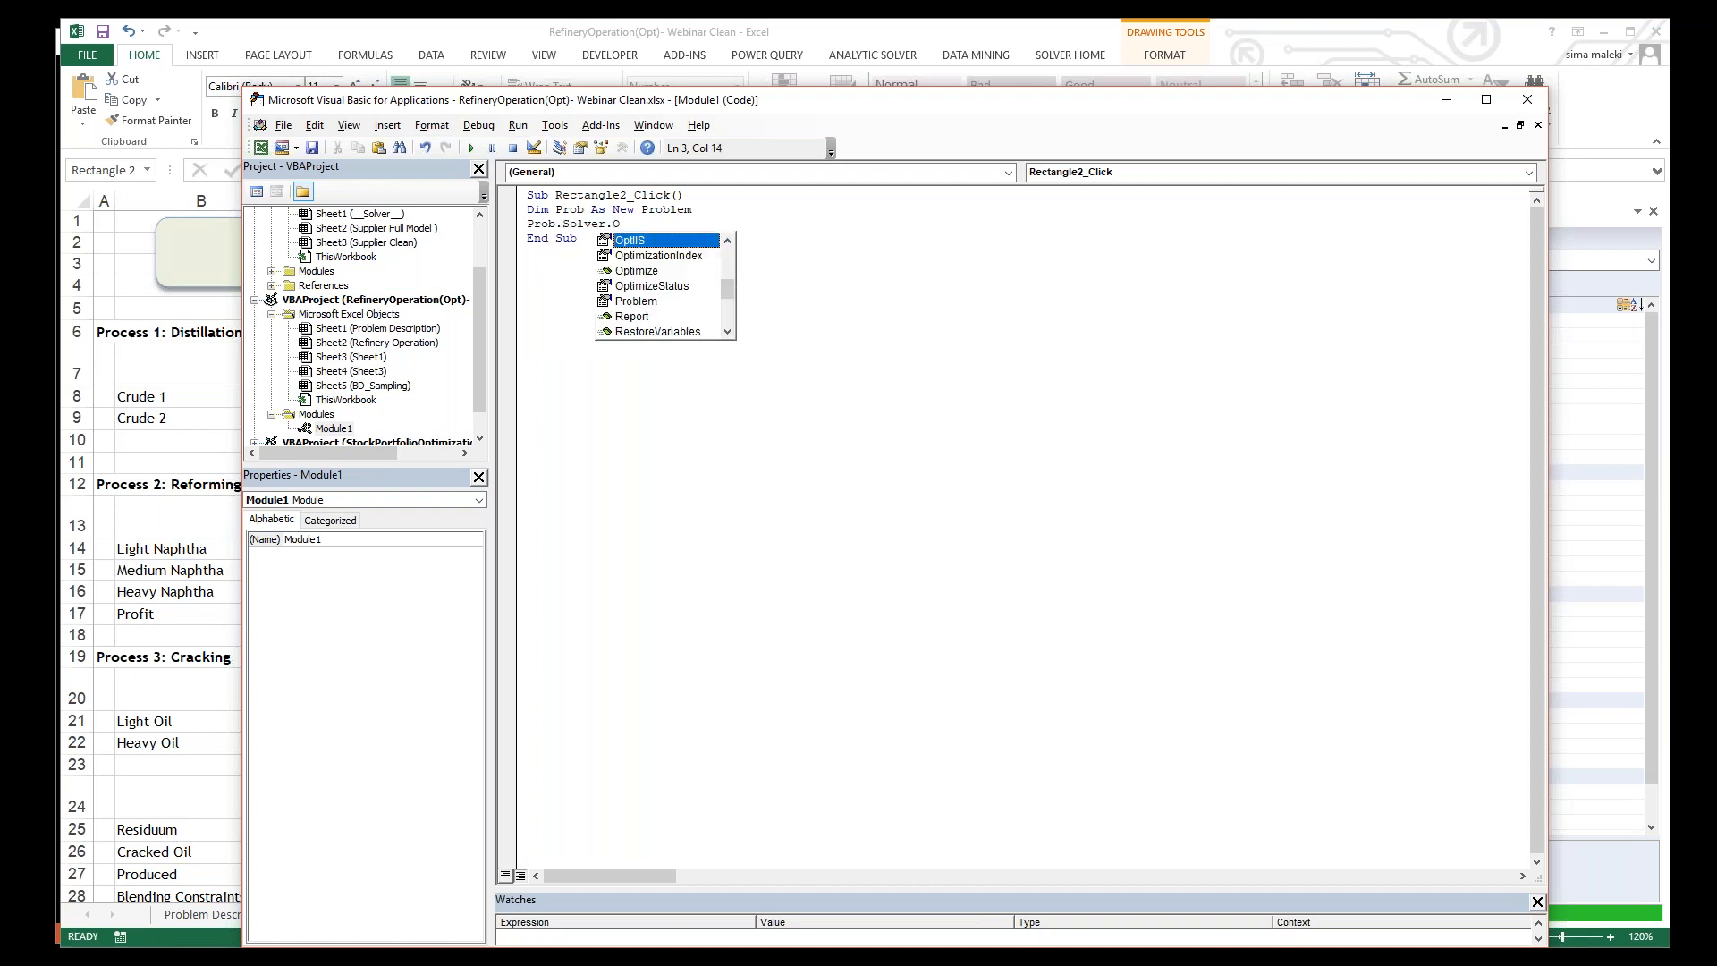
key("Down")
key("Down")
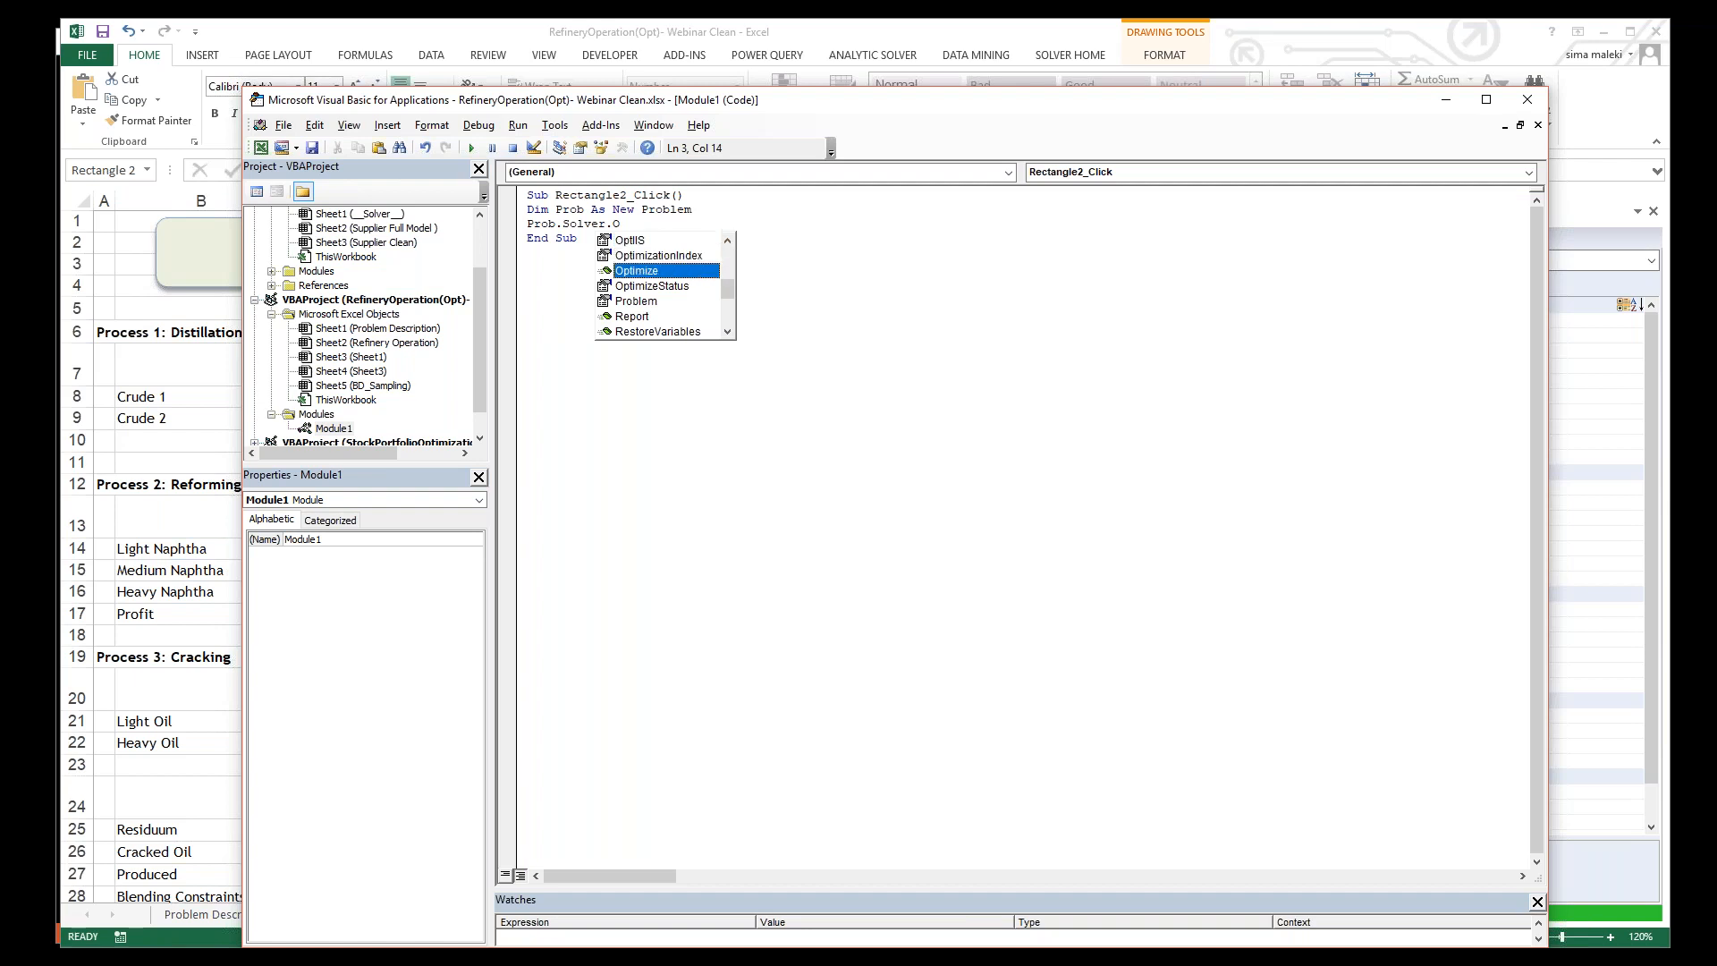
key("Return")
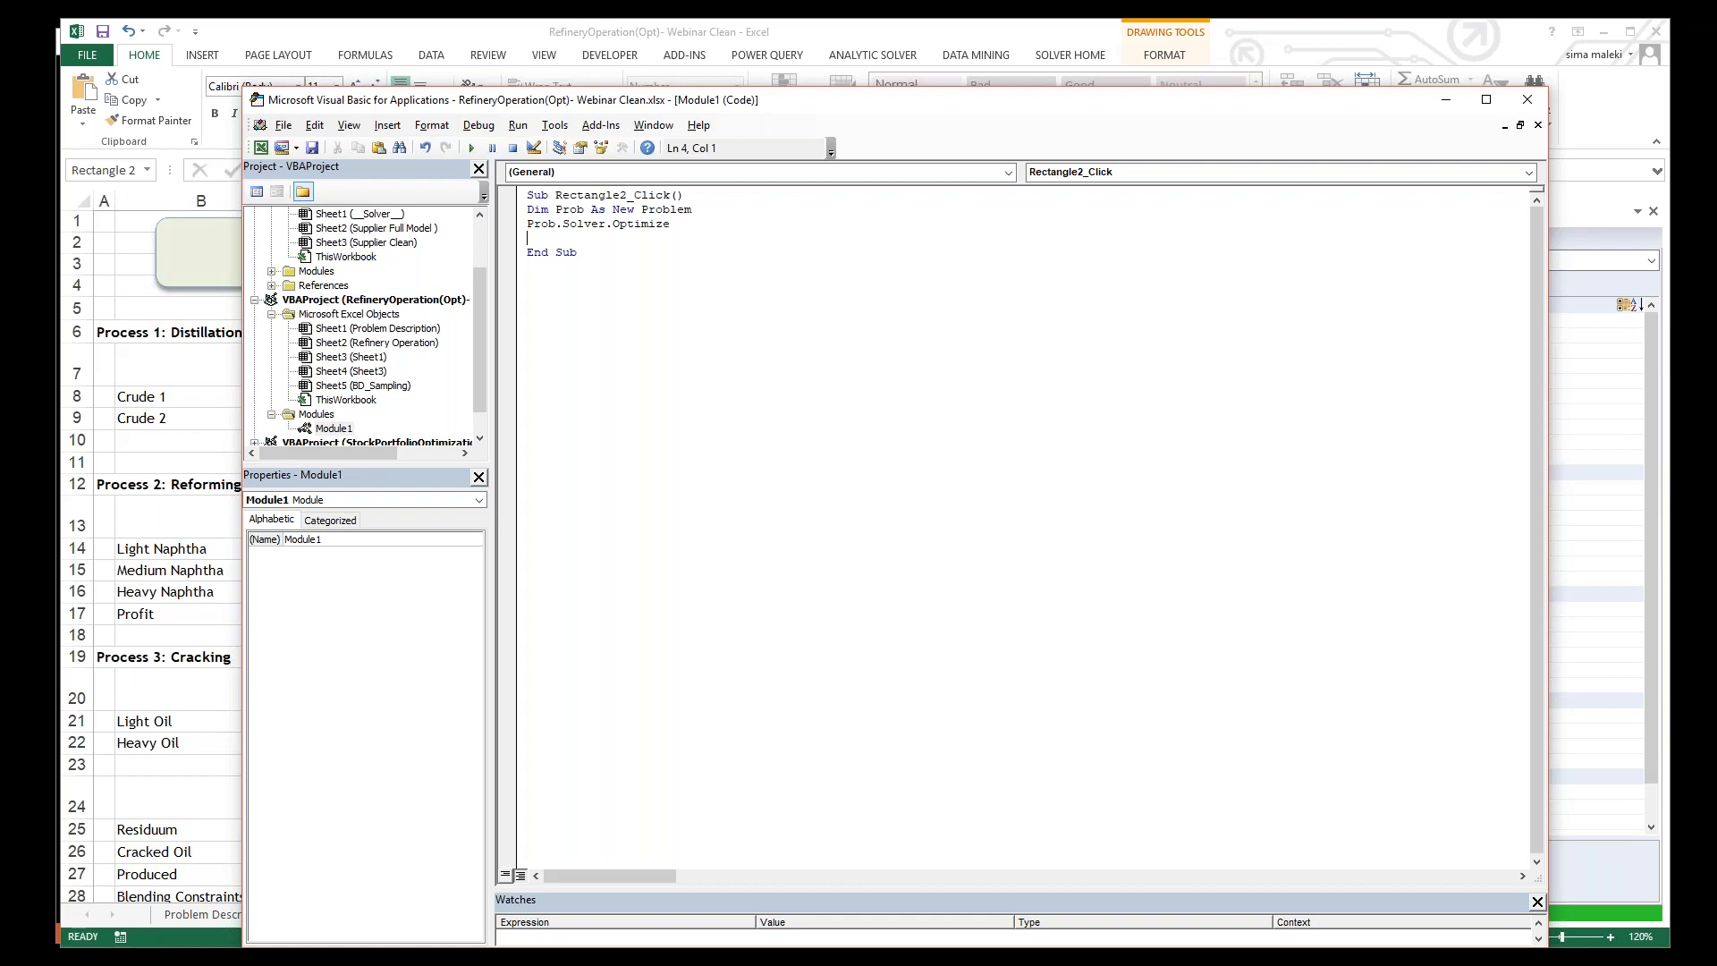
Step: Add the line Prob.Solver.Report "", "Answer" to the macro
type("Prob.S")
key("Down")
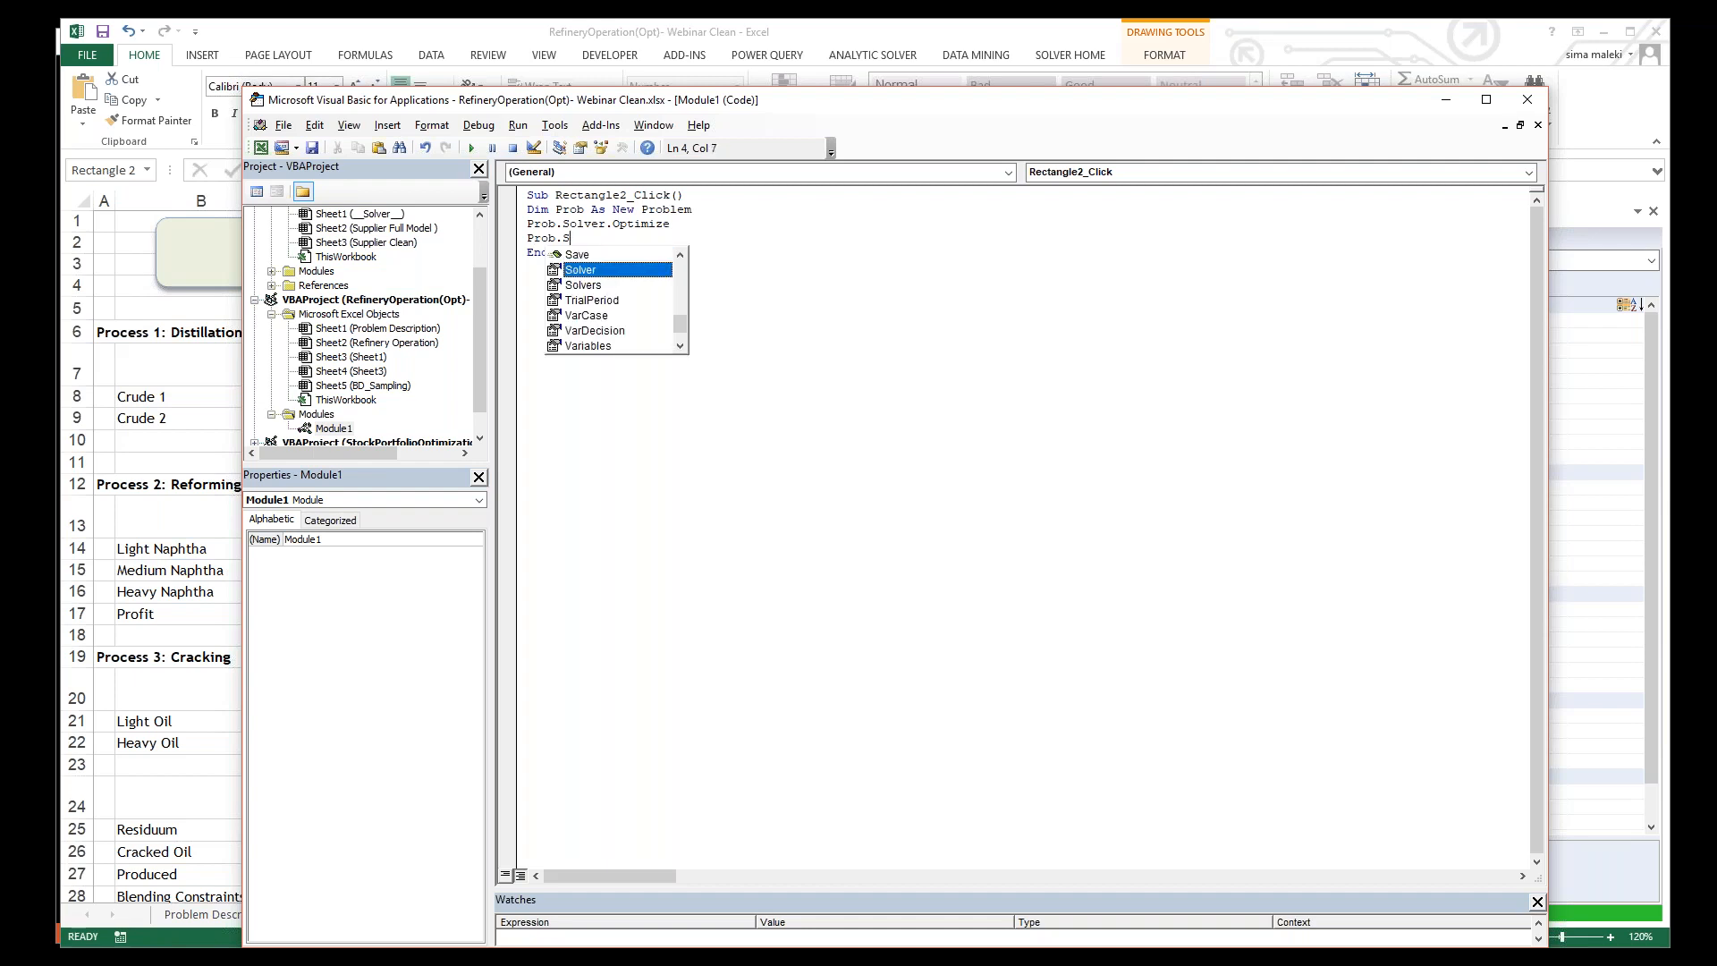
key("Tab")
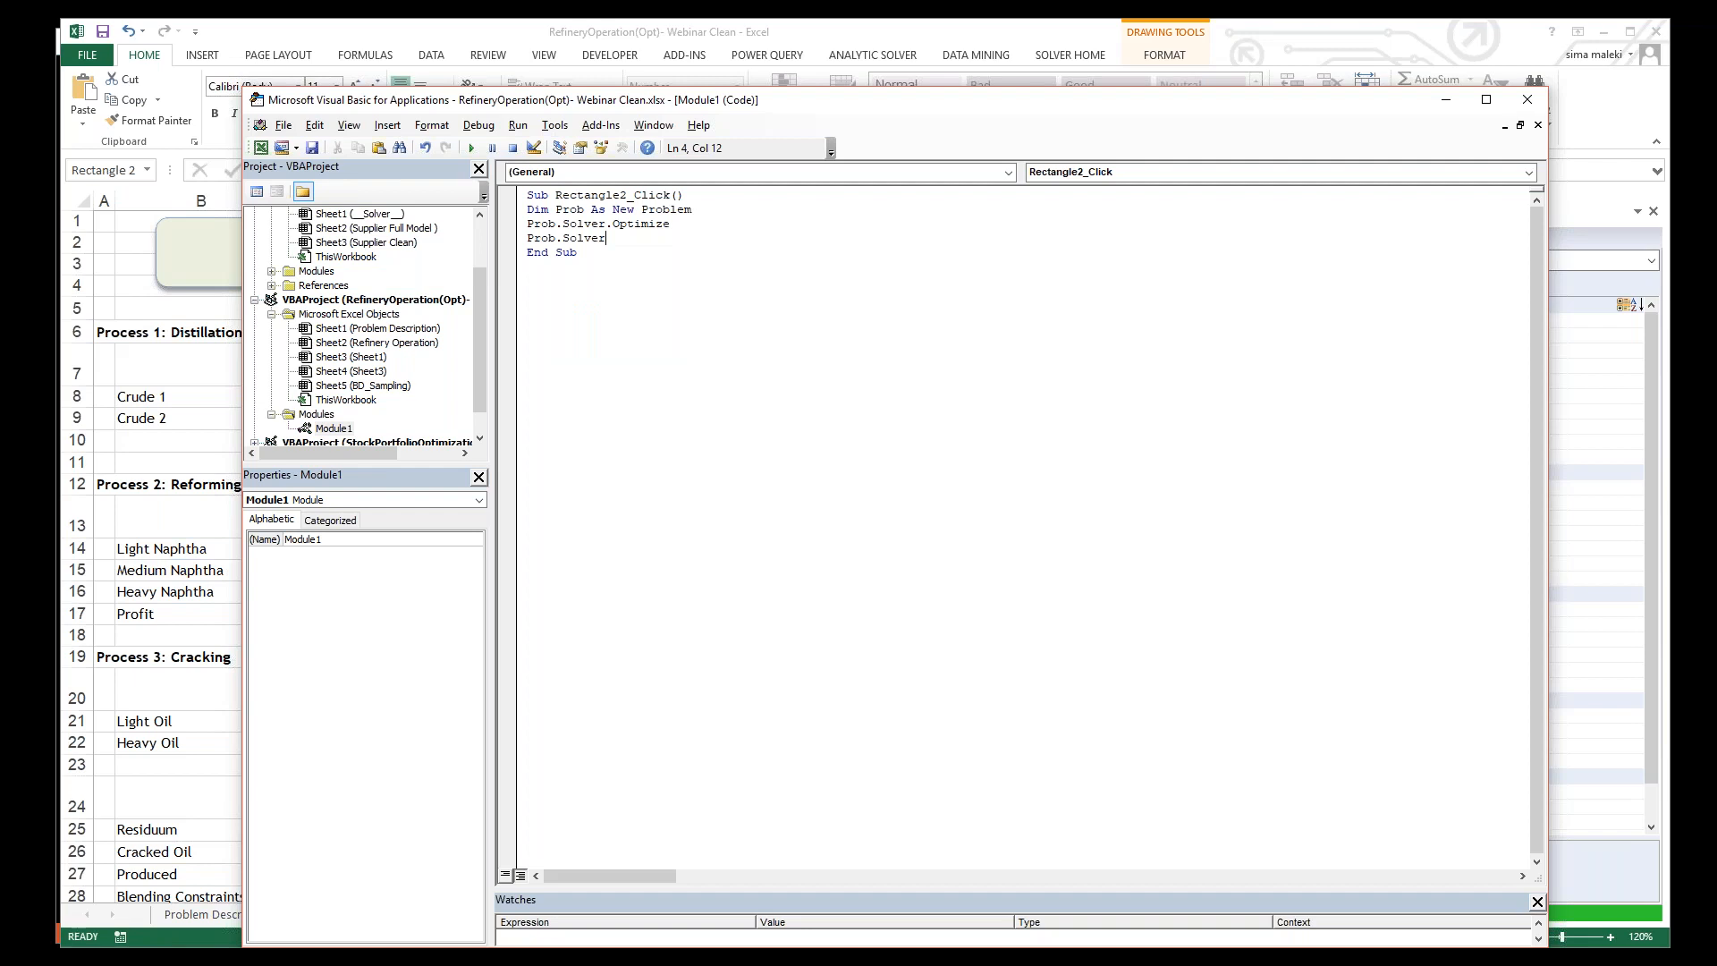
type(".Re")
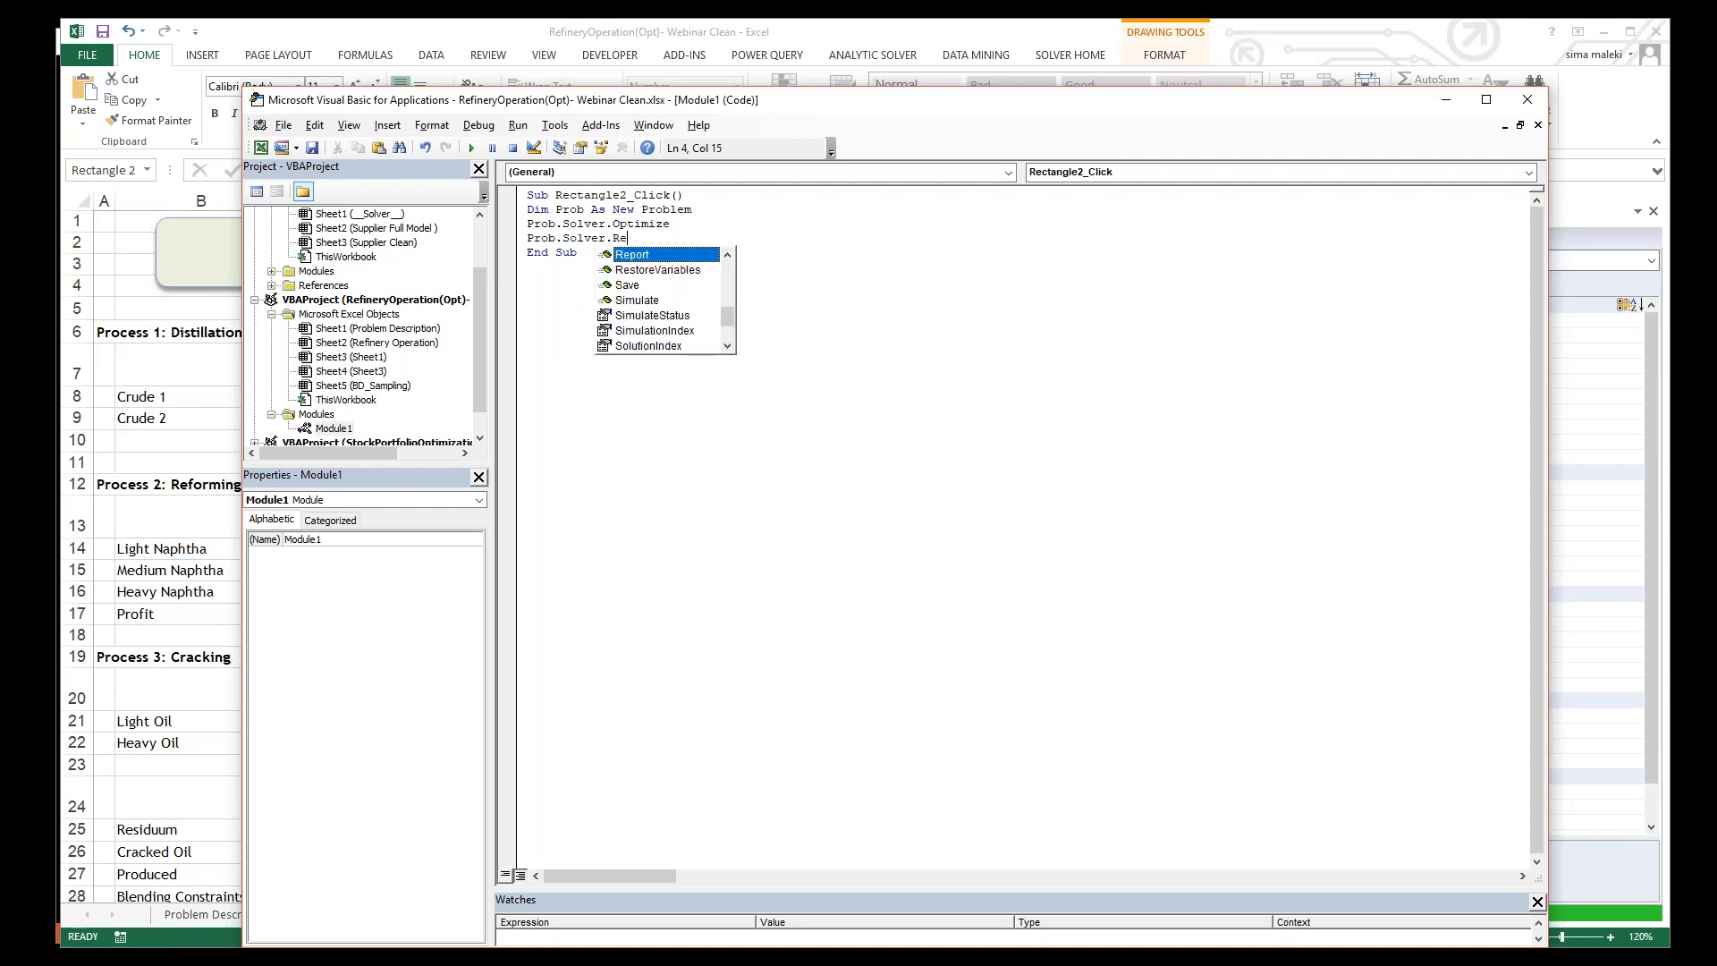
key("Tab")
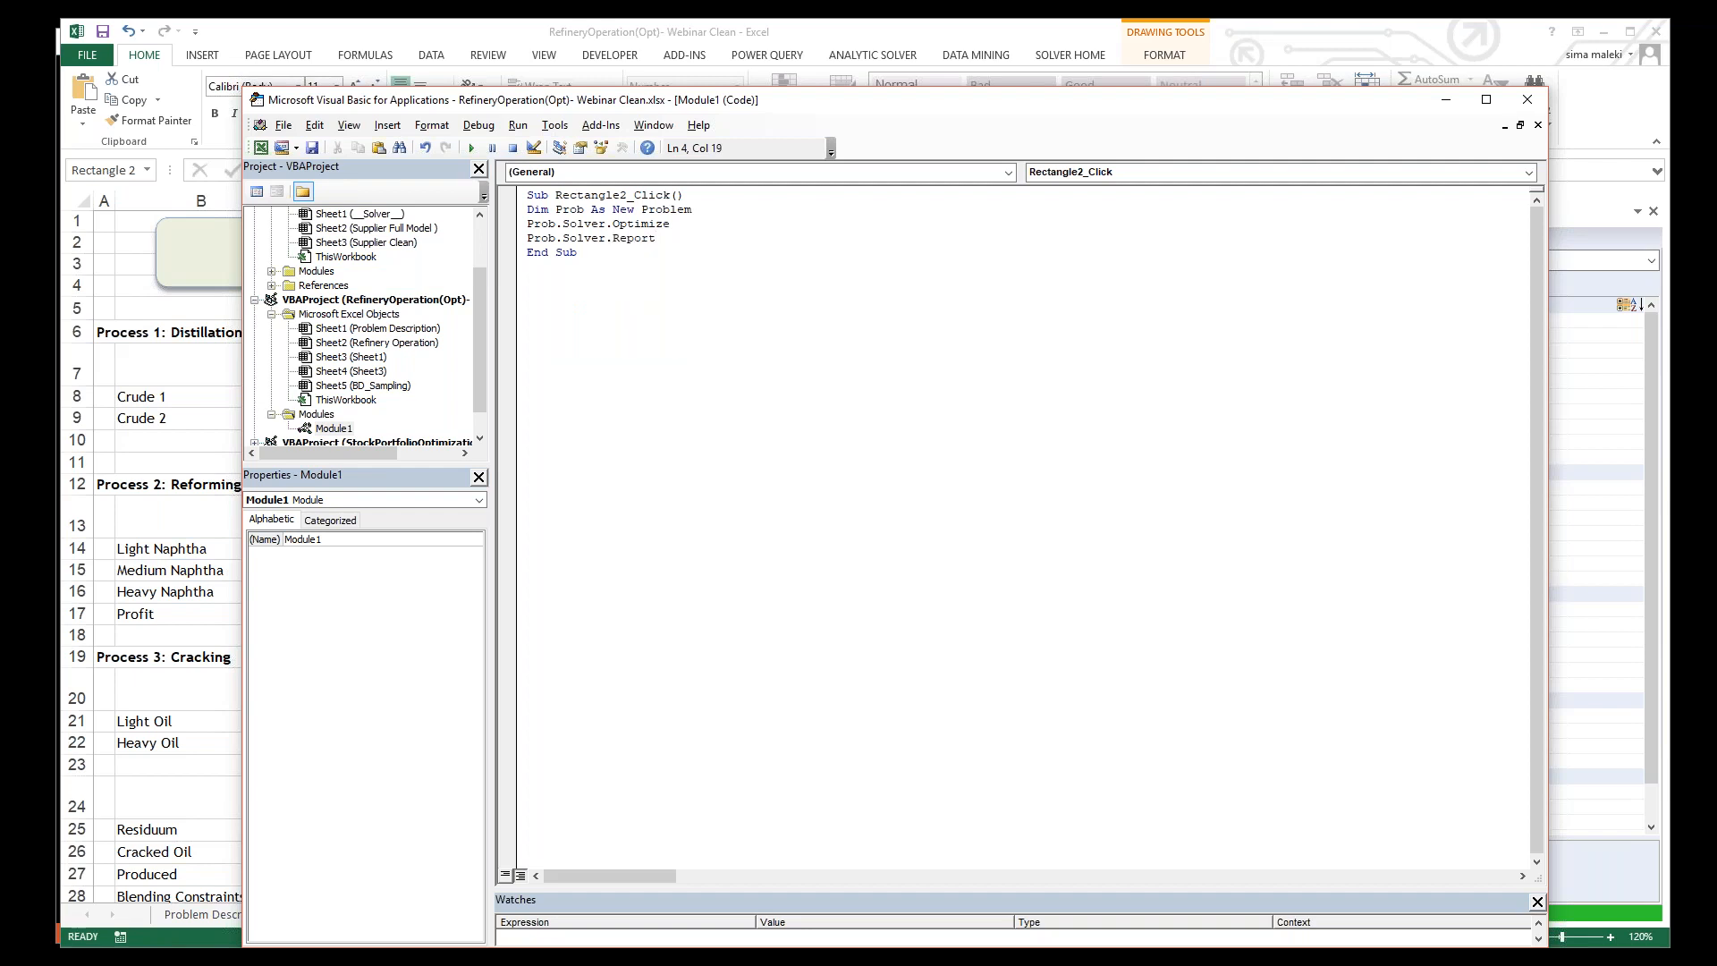
type("\"")
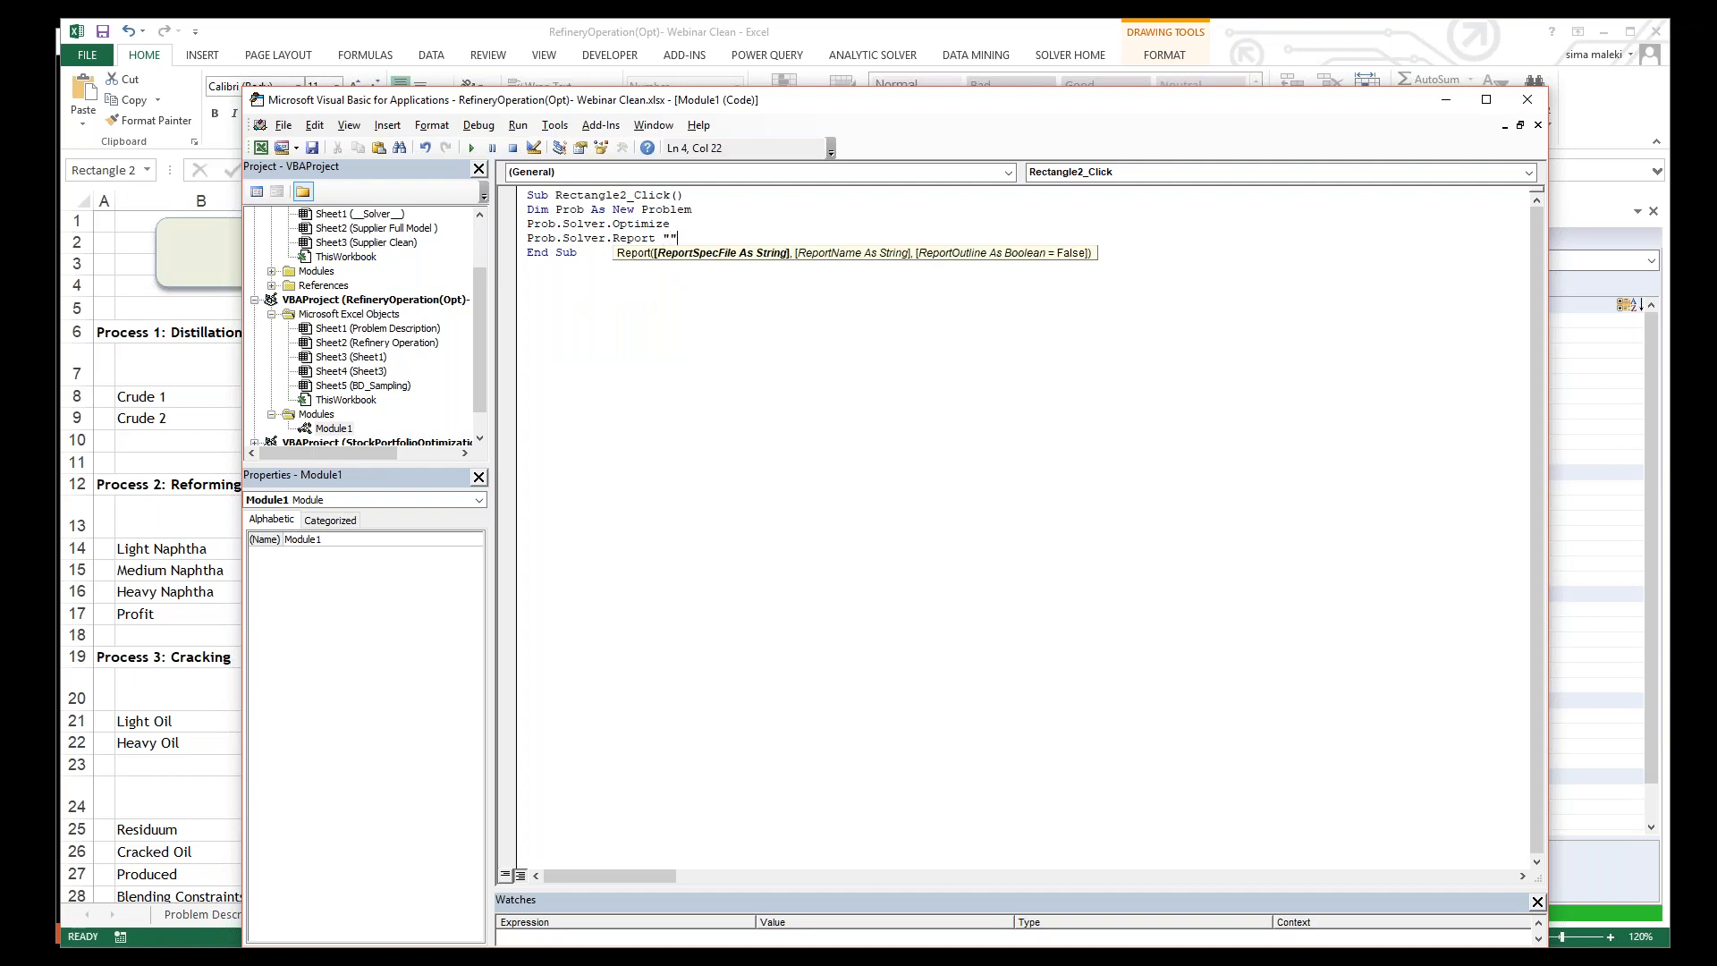
type("\", \"Answer")
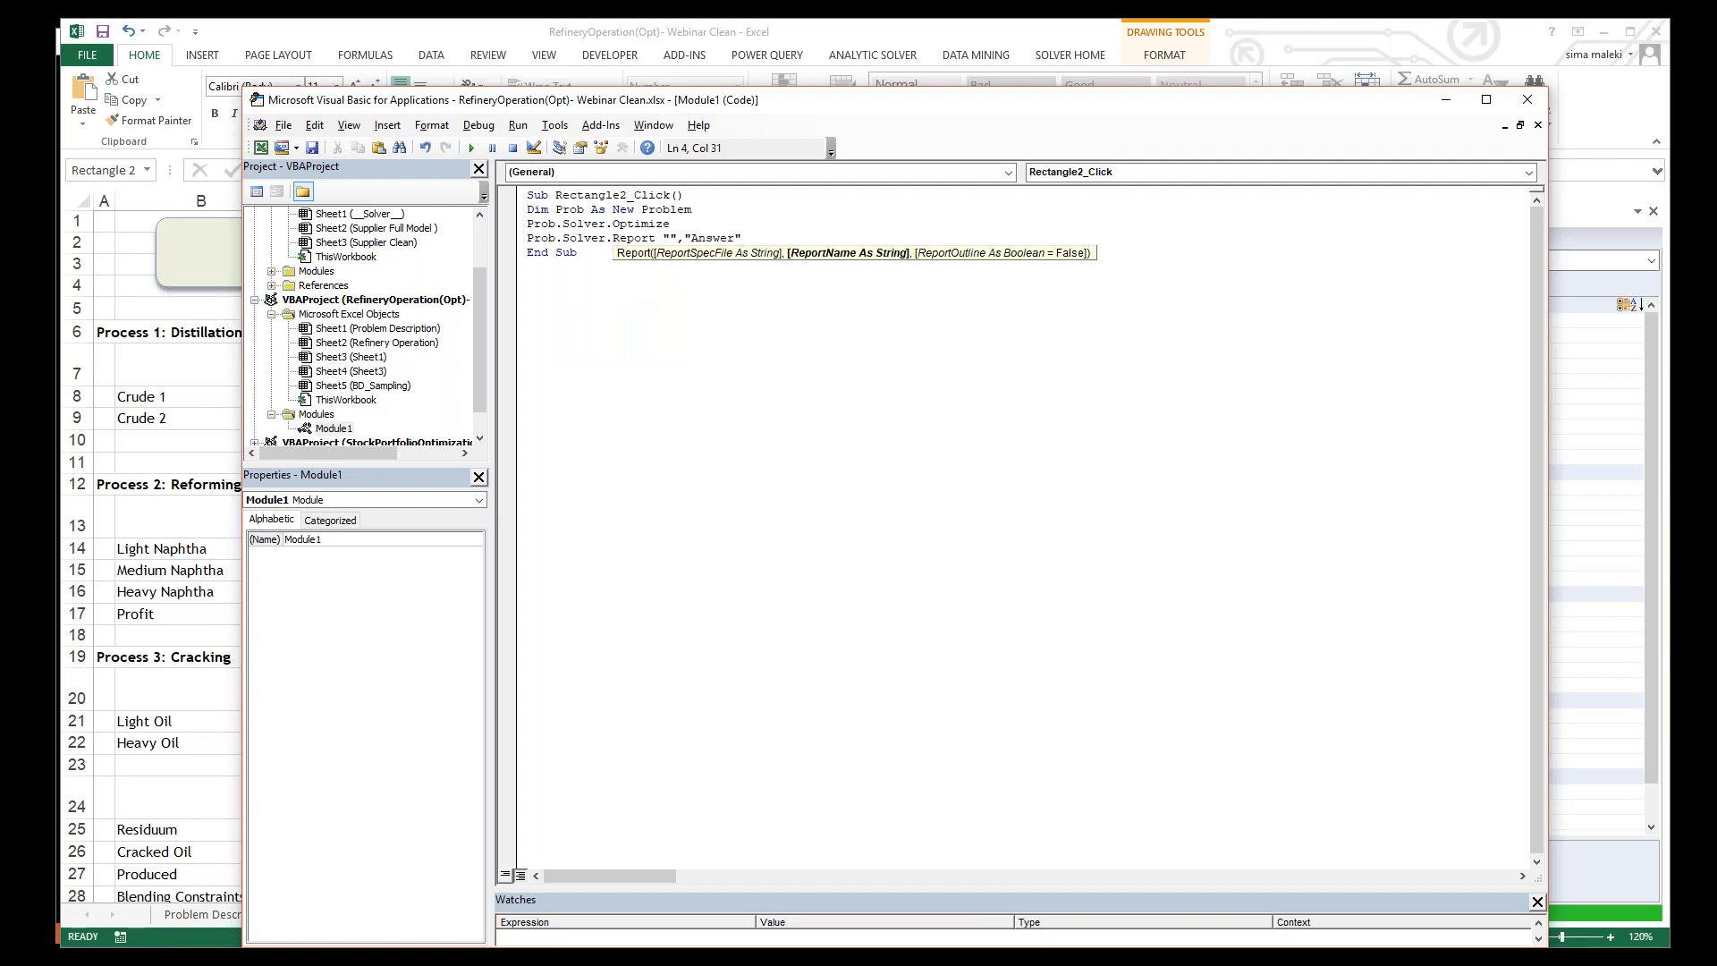
type("\"")
key("Return")
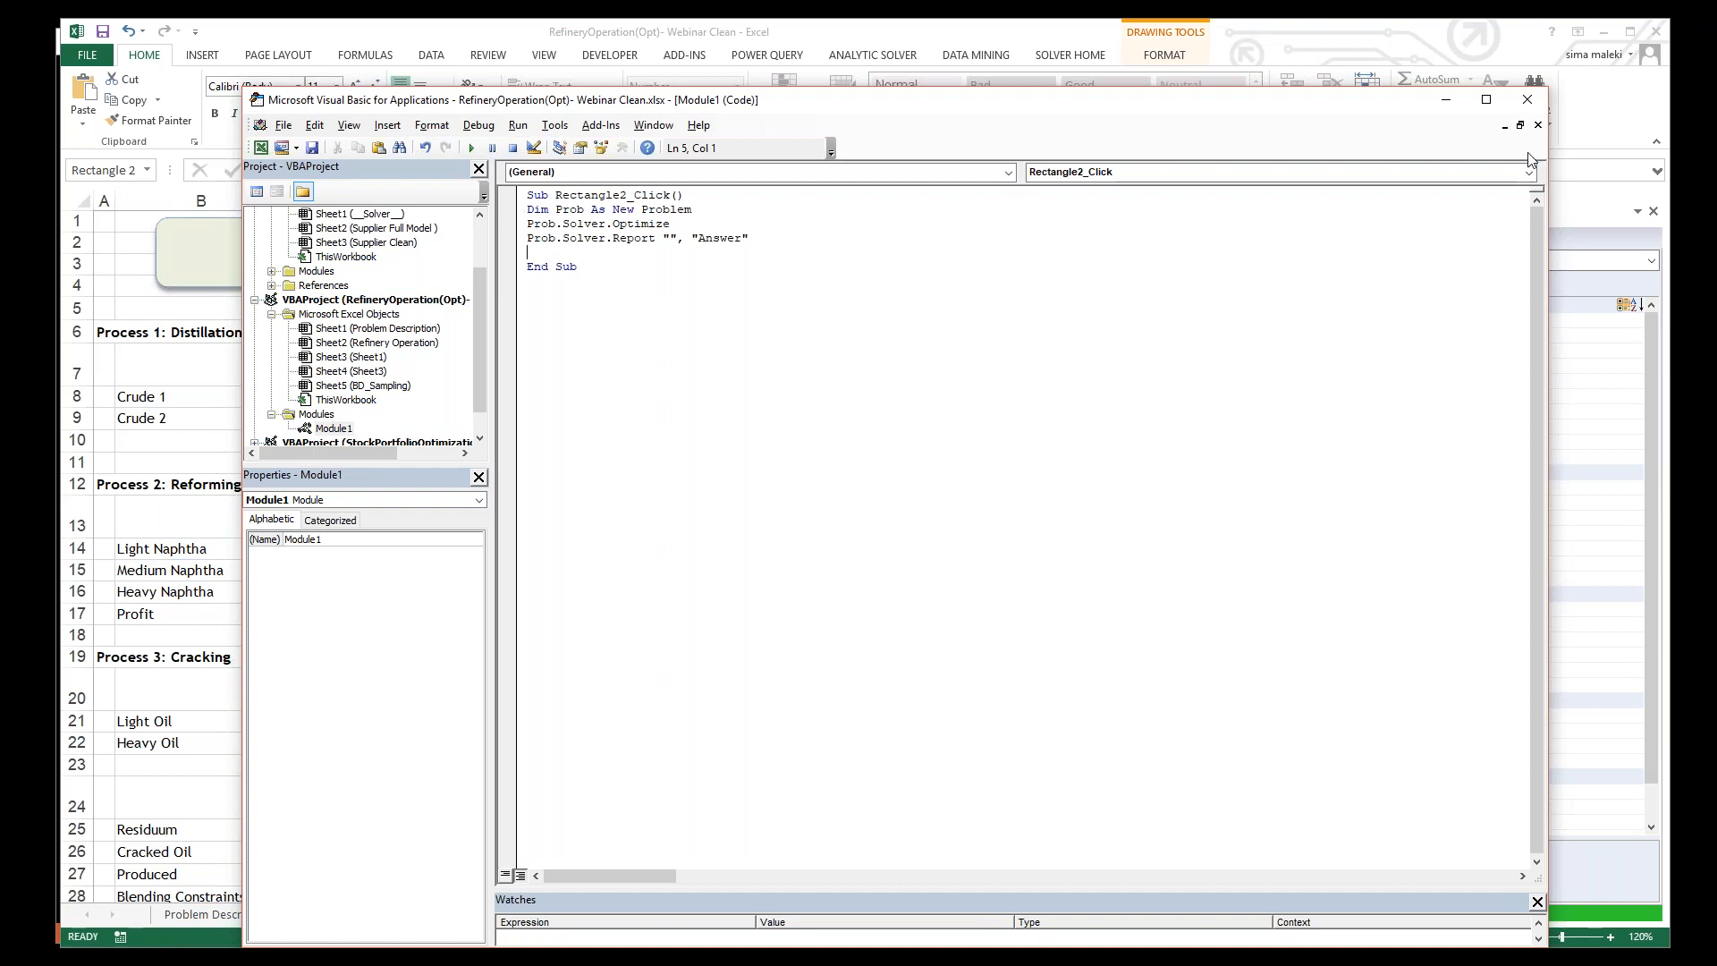
Step: Close the VBA editor, clear the Solver output log and run the rectangle macro
left_click(1528, 99)
left_click(972, 590)
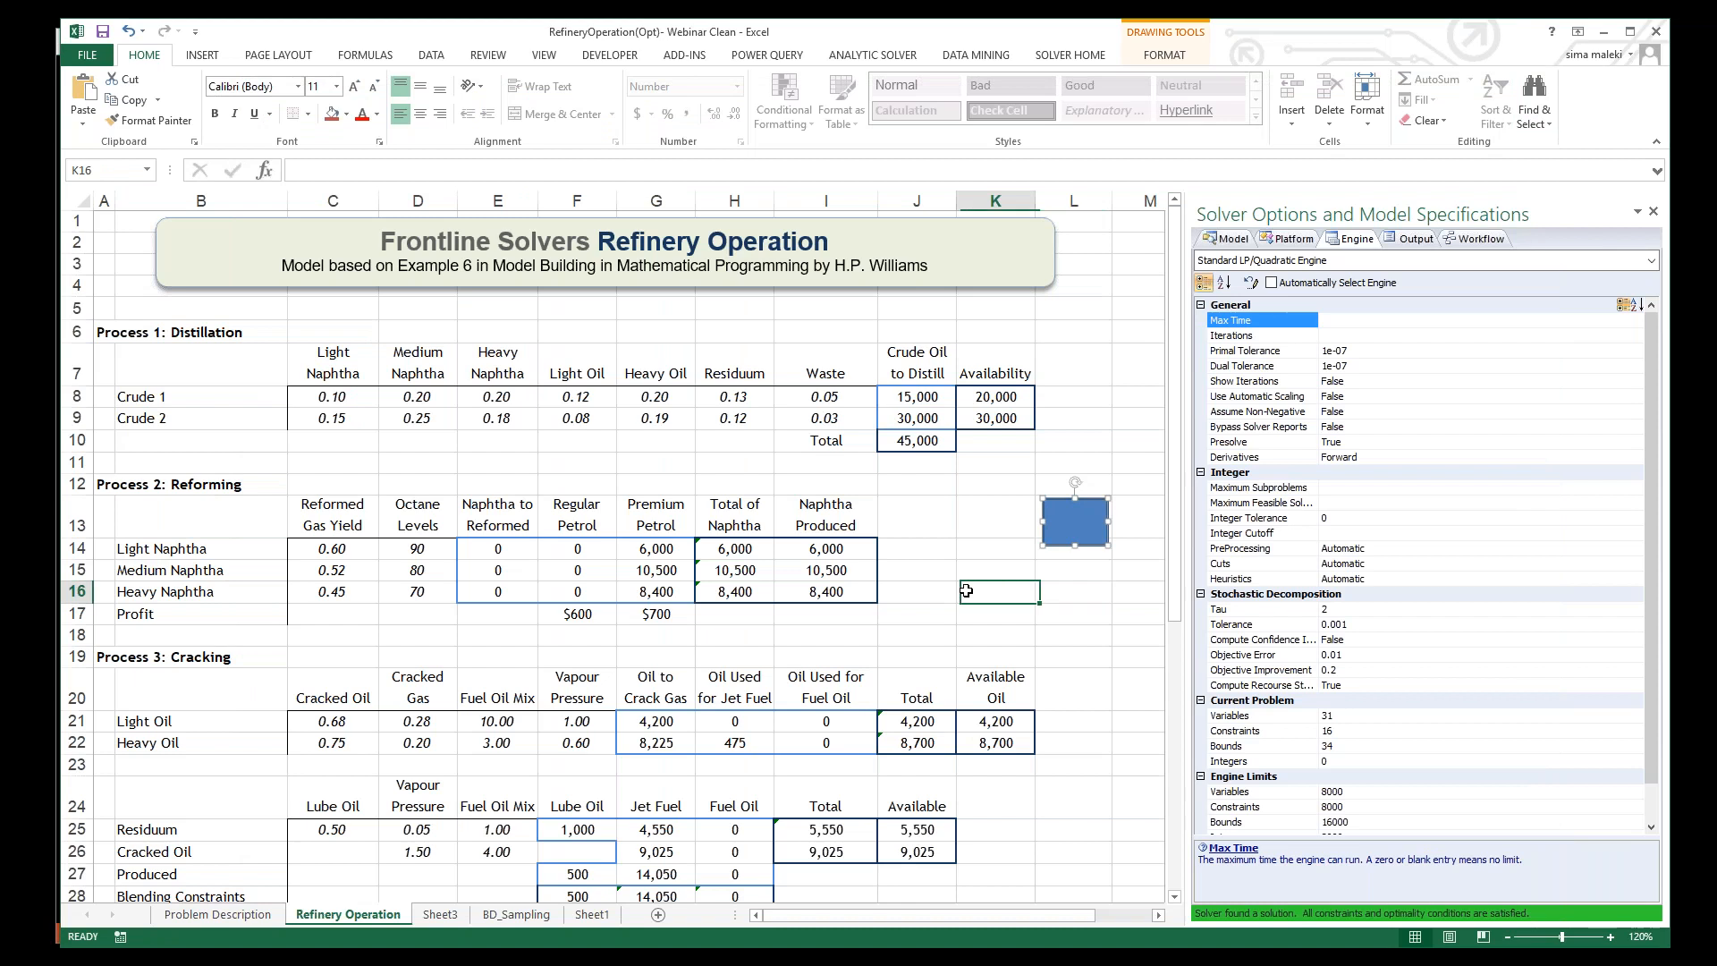
left_click(1413, 239)
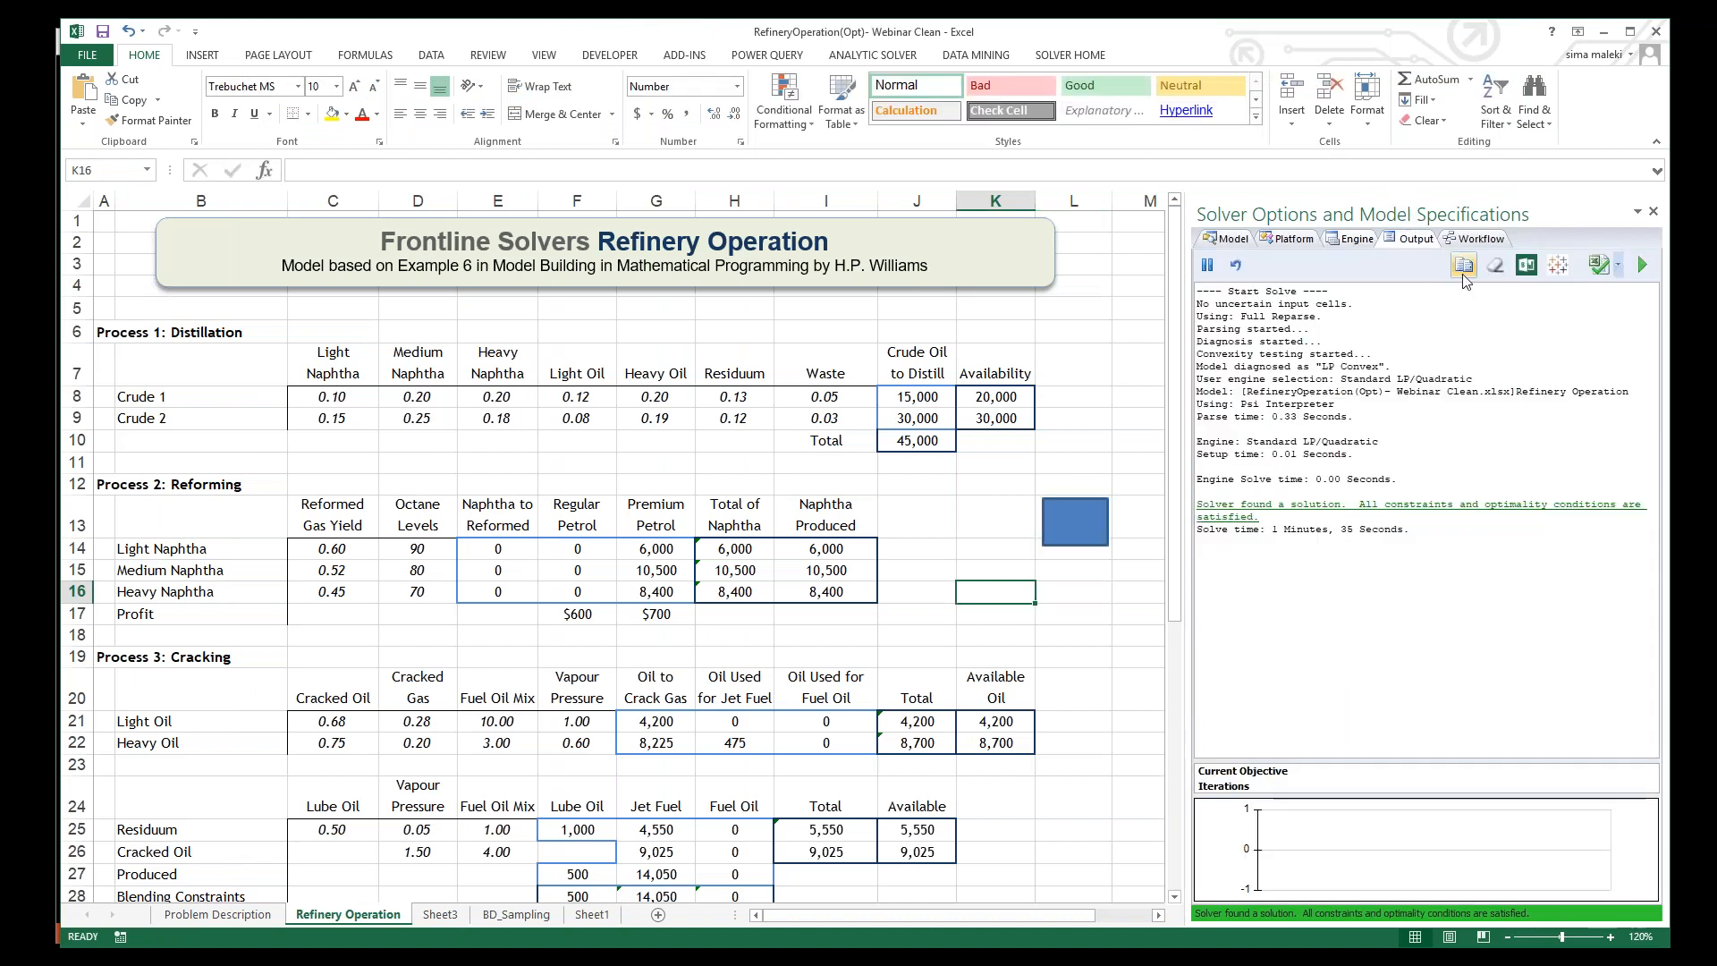
left_click(1497, 264)
left_click(1100, 517)
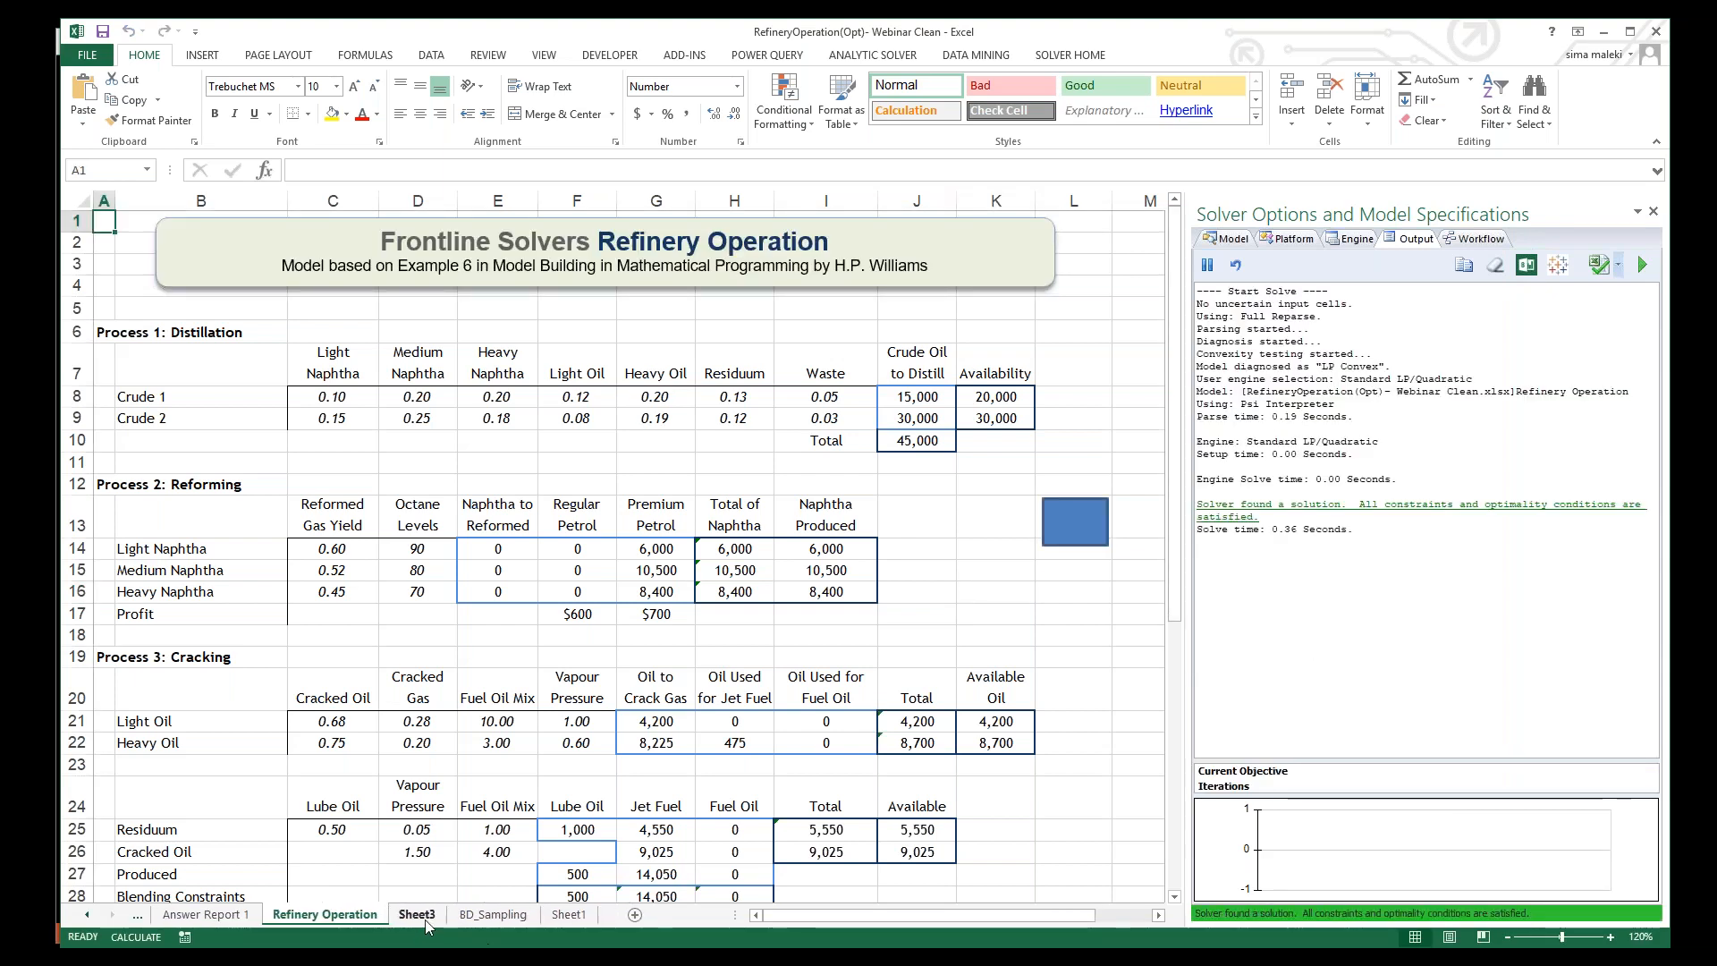
Step: Review the Answer Report 1 sheet showing Total_profit 22556010.16 with all constraints satisfied
left_click(238, 915)
scroll(594, 538, "down", 5)
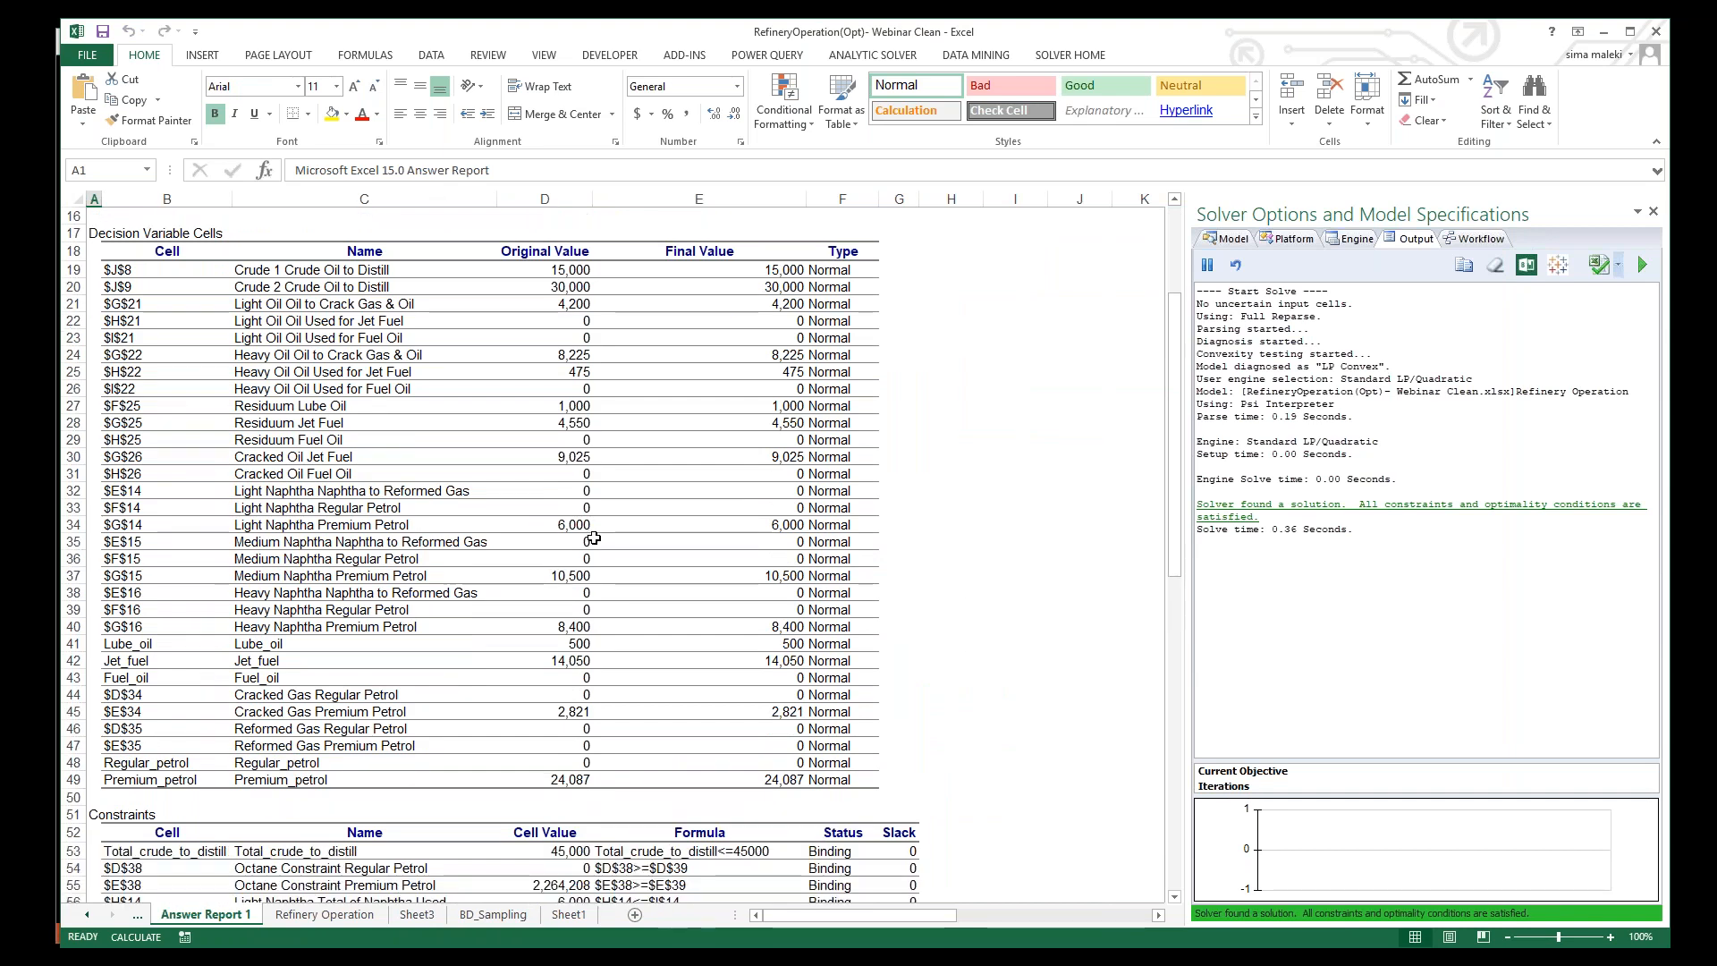
scroll(594, 538, "up", 2)
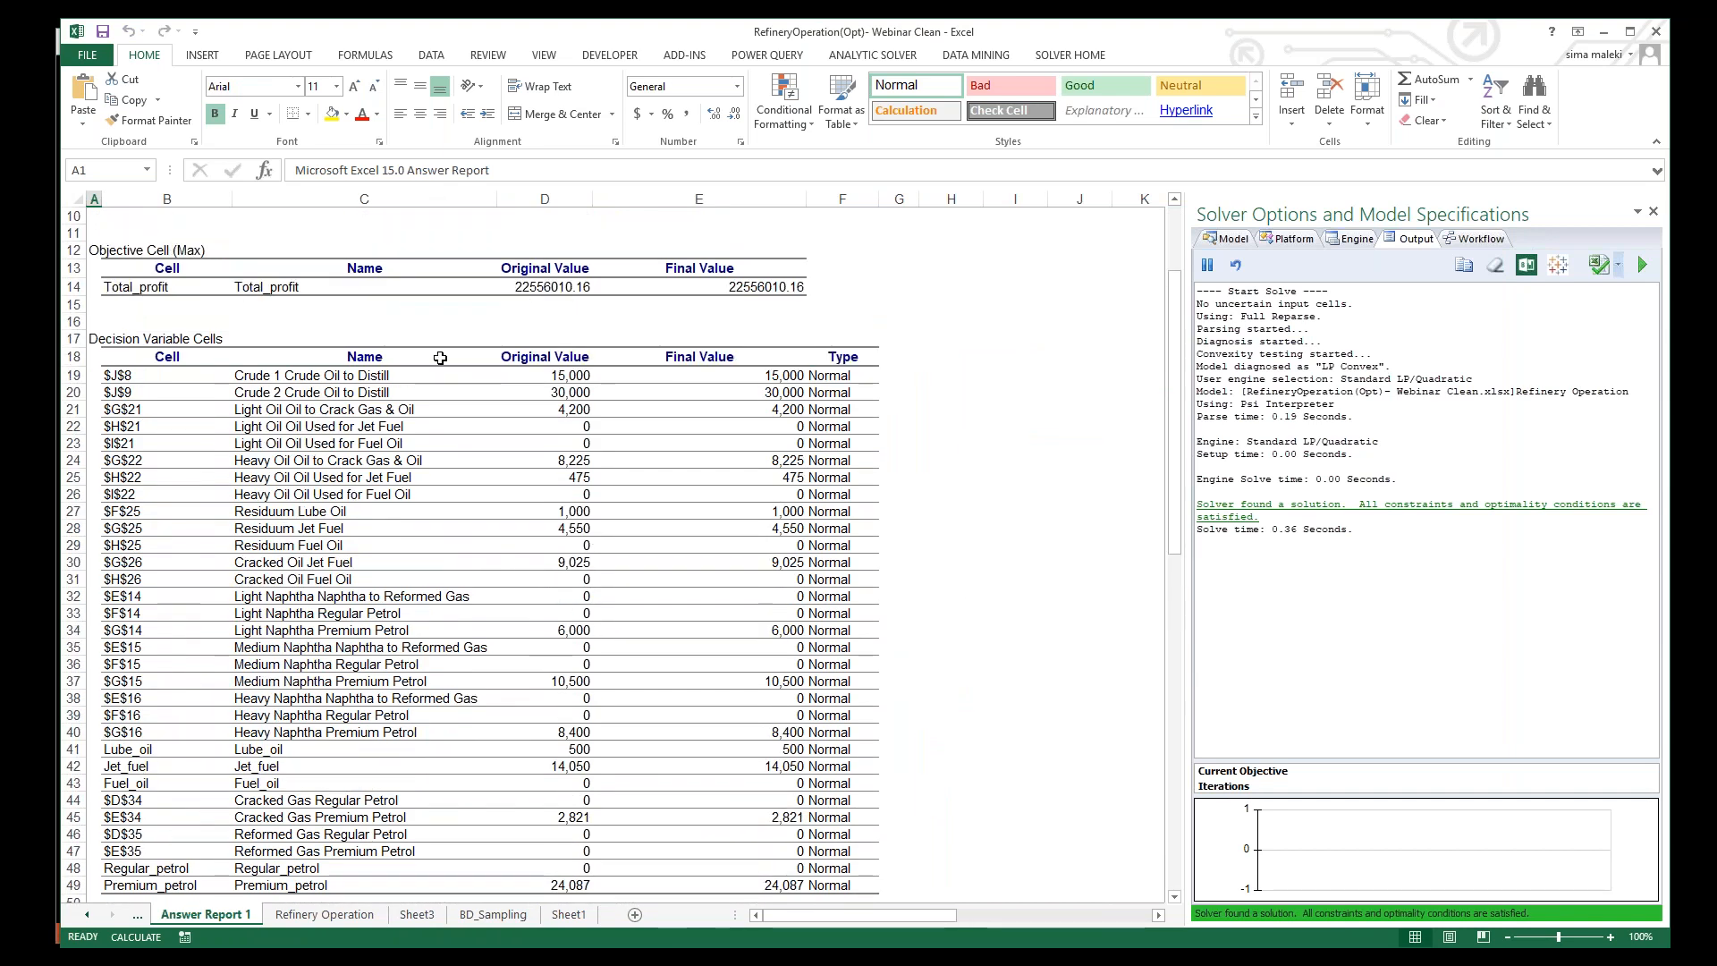
scroll(441, 352, "down", 2)
scroll(706, 451, "down", 8)
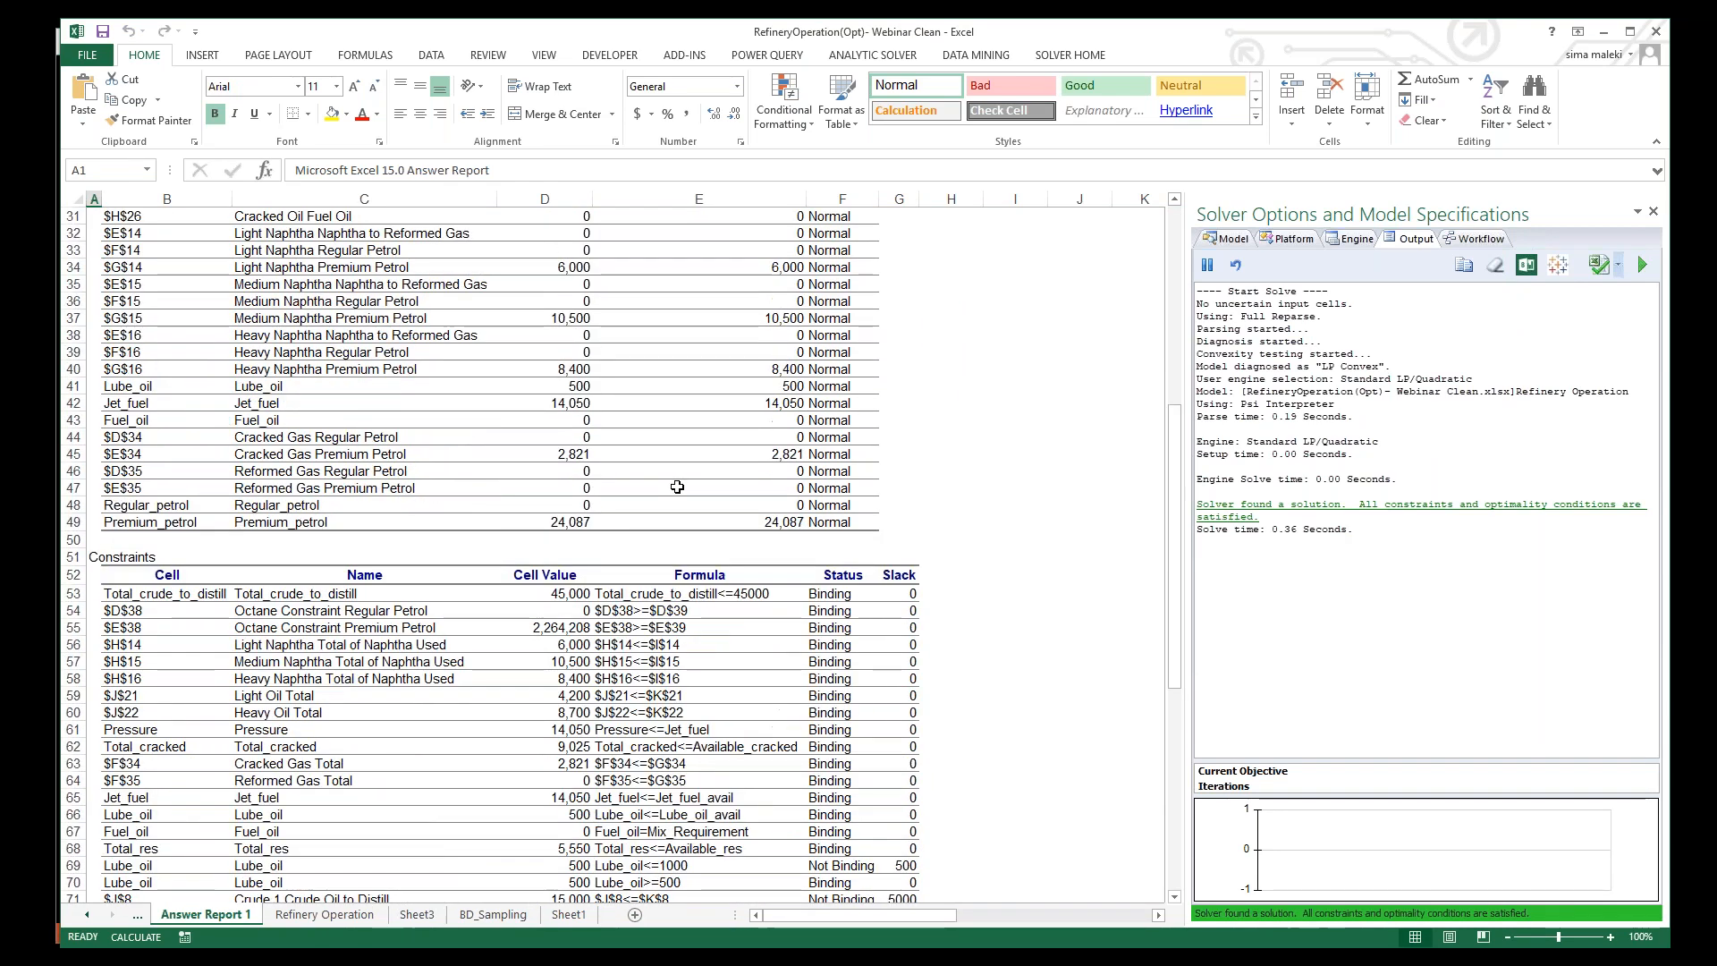
scroll(861, 809, "up", 1)
scroll(861, 808, "up", 6)
scroll(864, 805, "down", 4)
left_click_drag(818, 594, 818, 611)
left_click_drag(818, 707, 821, 836)
scroll(818, 836, "down", 4)
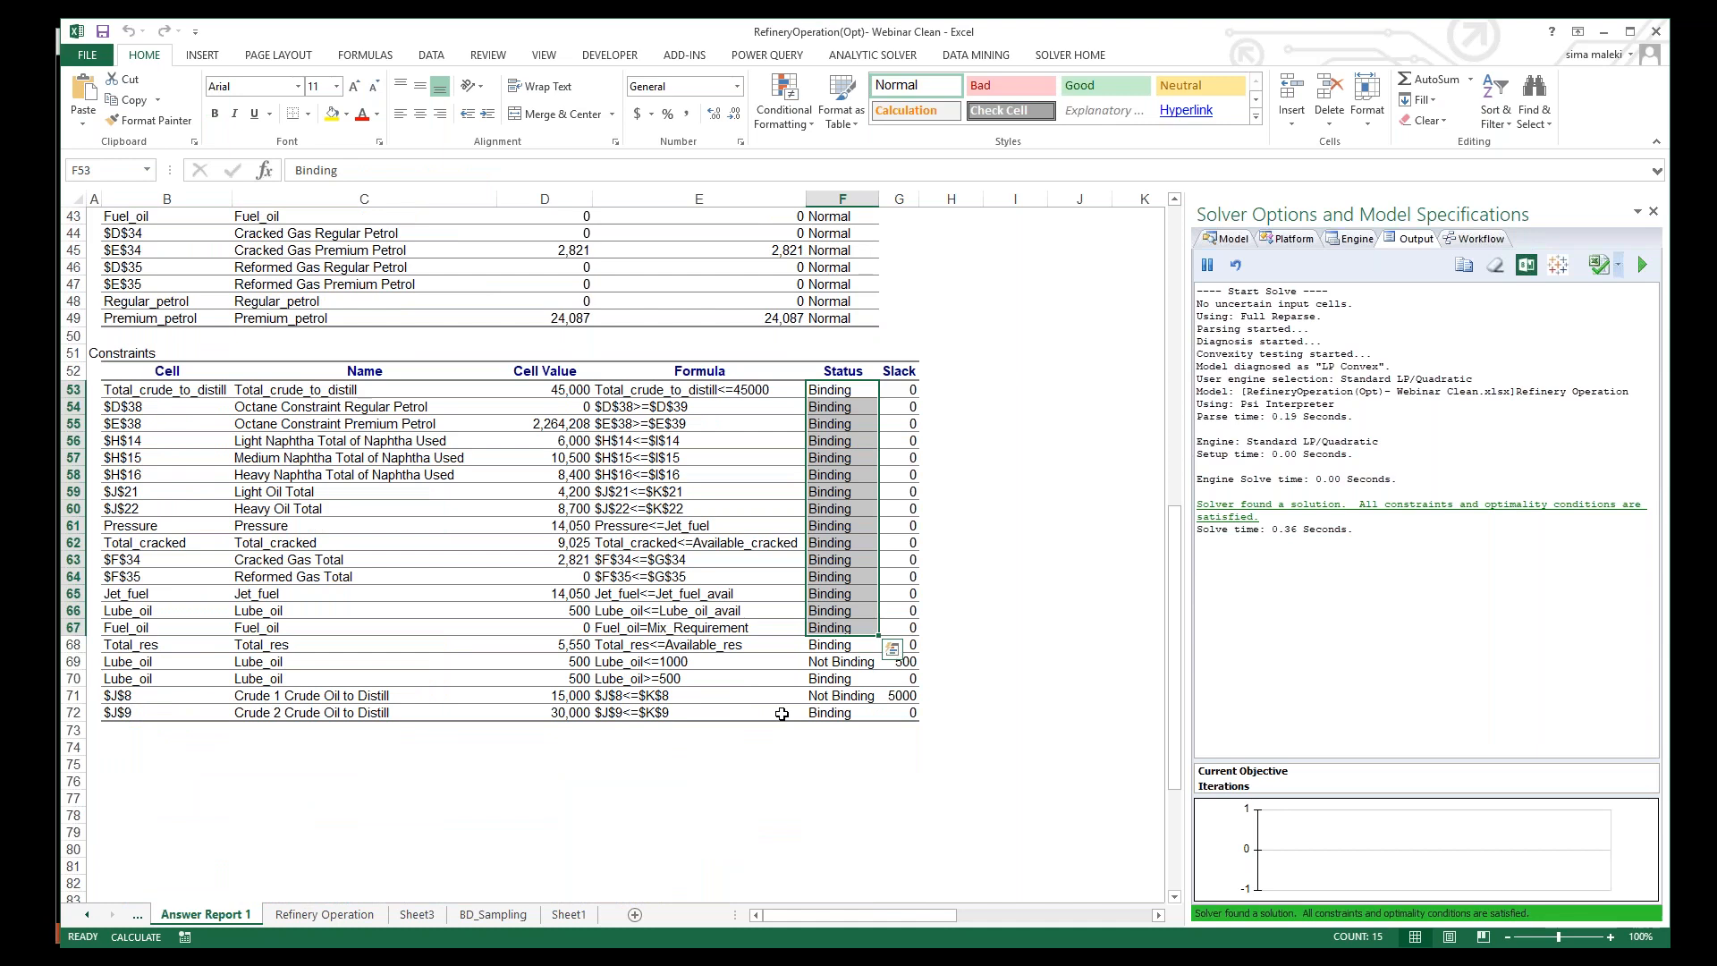
scroll(802, 737, "up", 14)
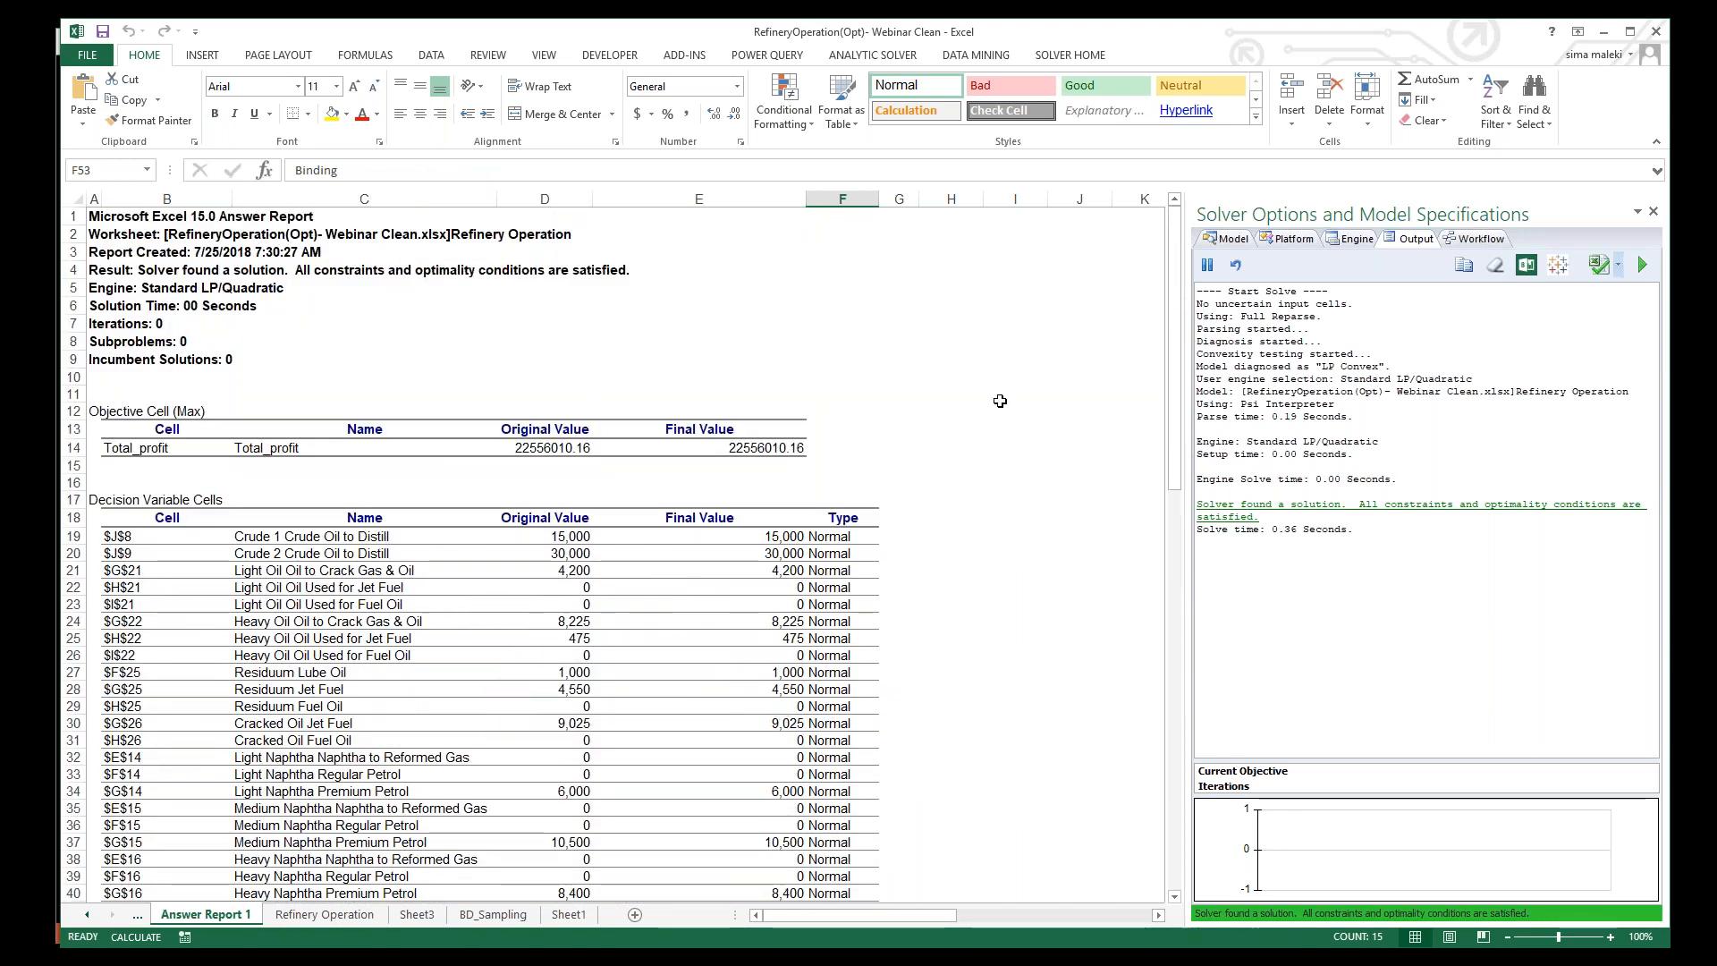
left_click(997, 398)
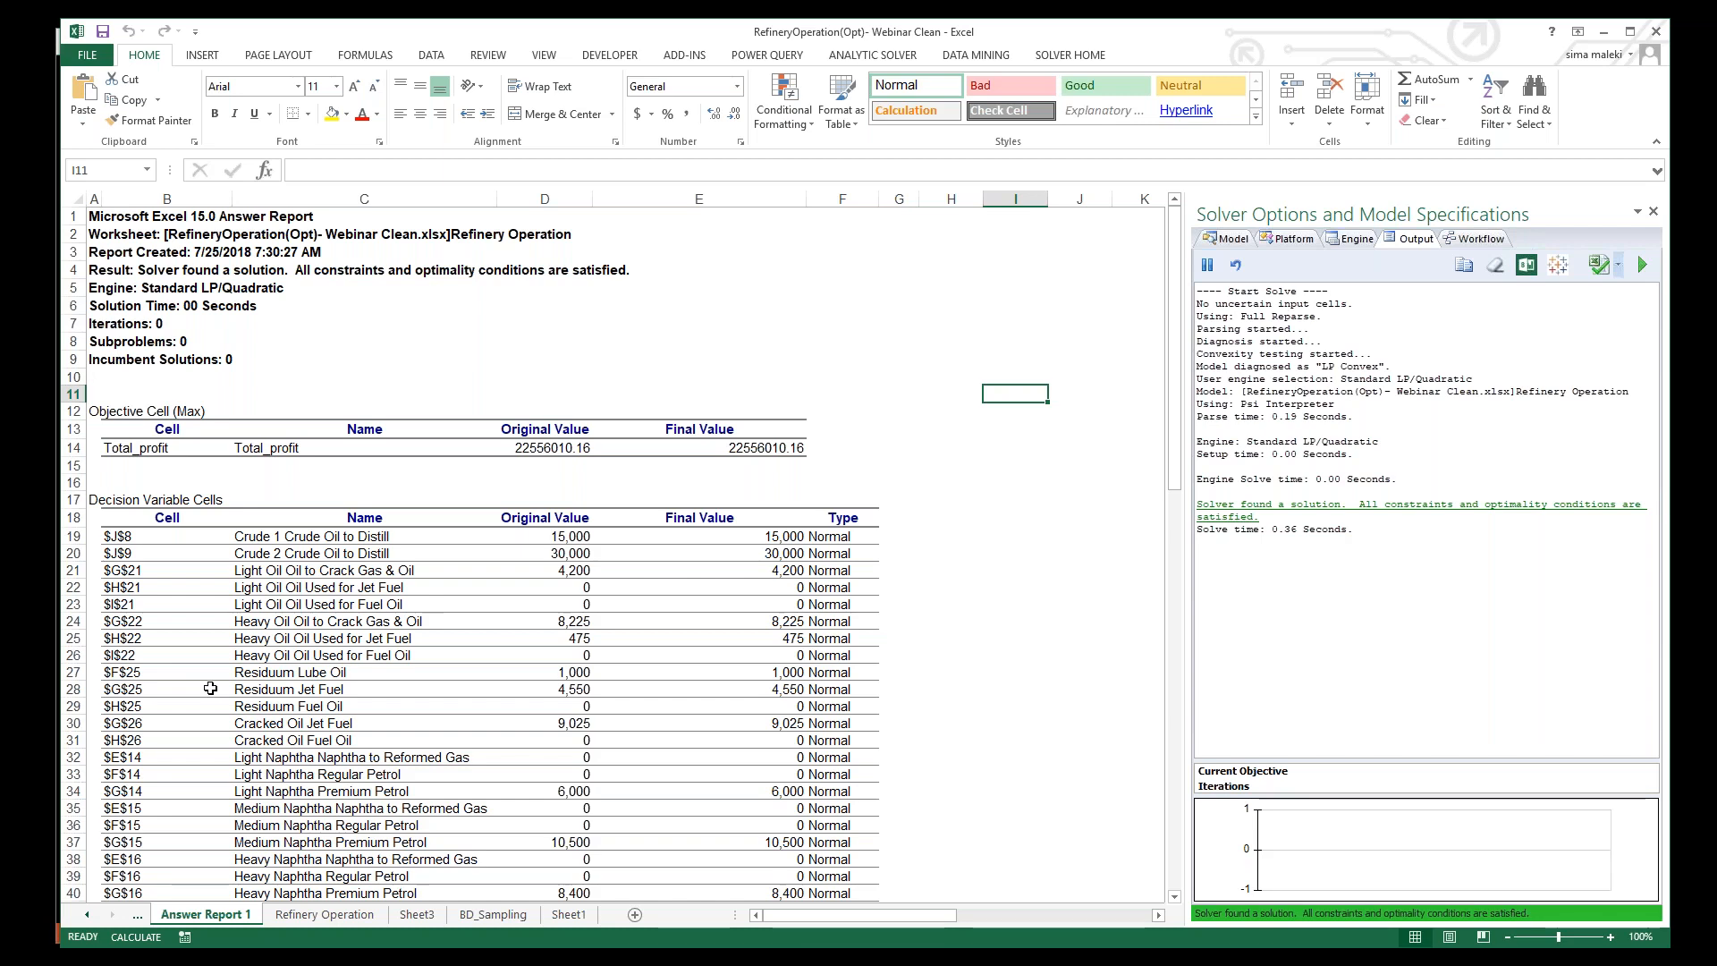
Step: Show thumbnails of the open Excel workbooks from the taskbar
left_click(434, 946)
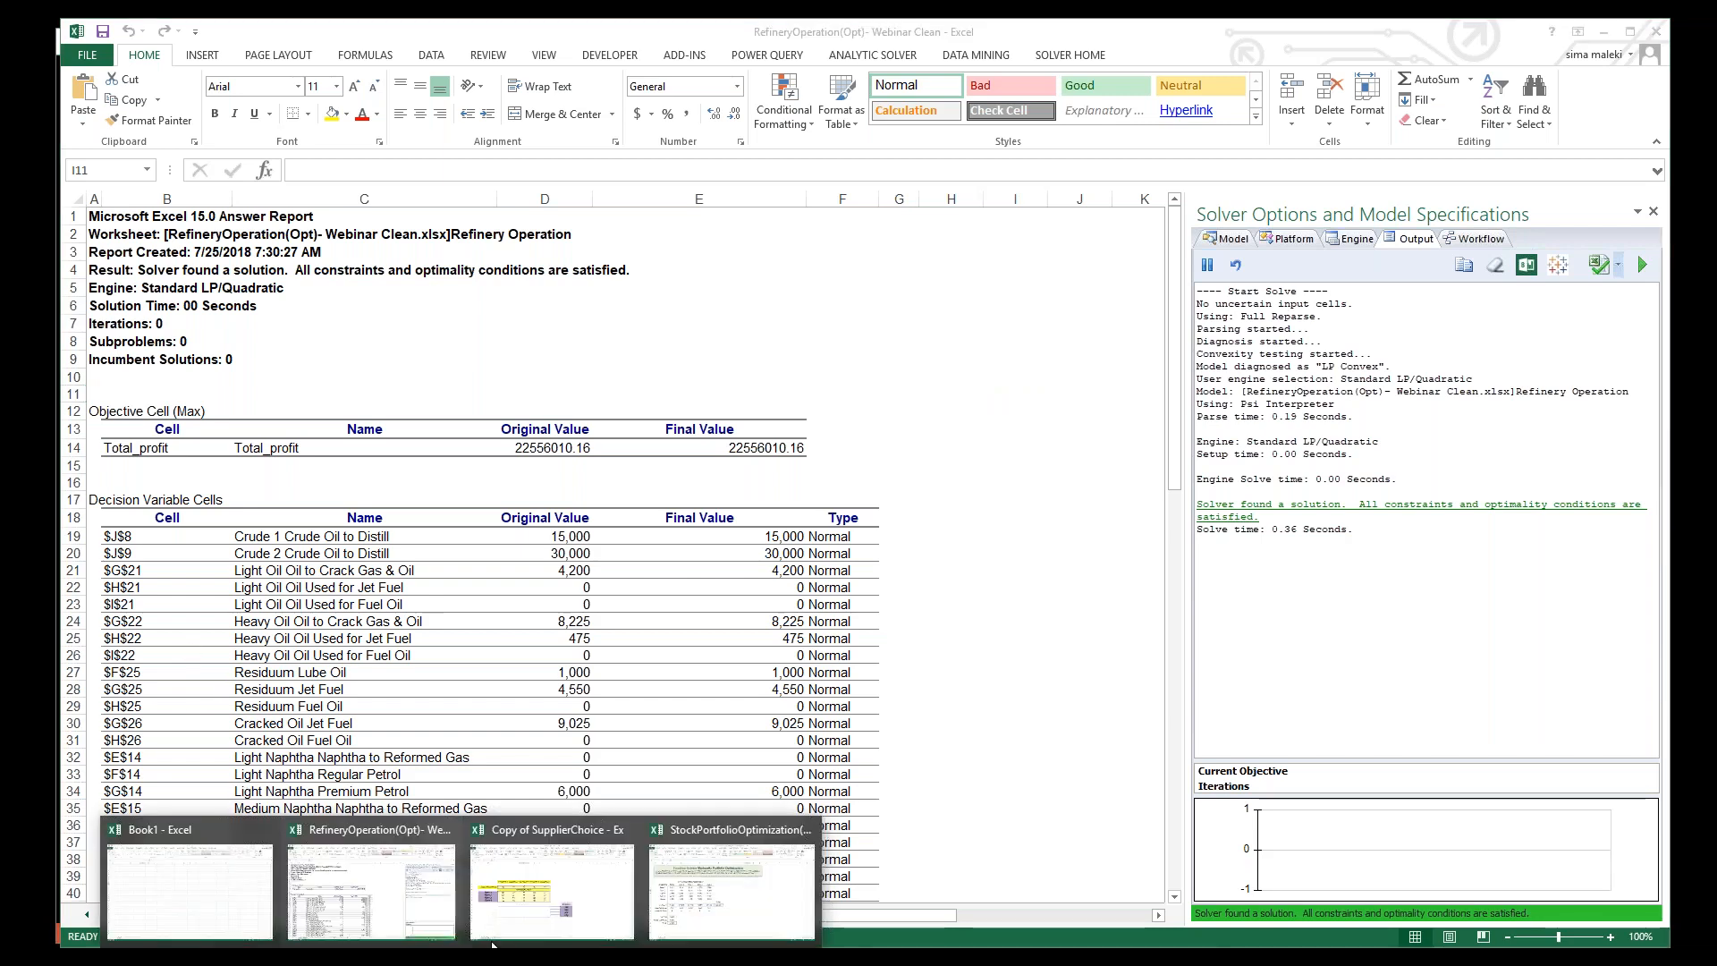
Step: Bring up the Copy of SupplierChoice workbook with a wider window and widened Analytic Solver model pane
left_click(502, 923)
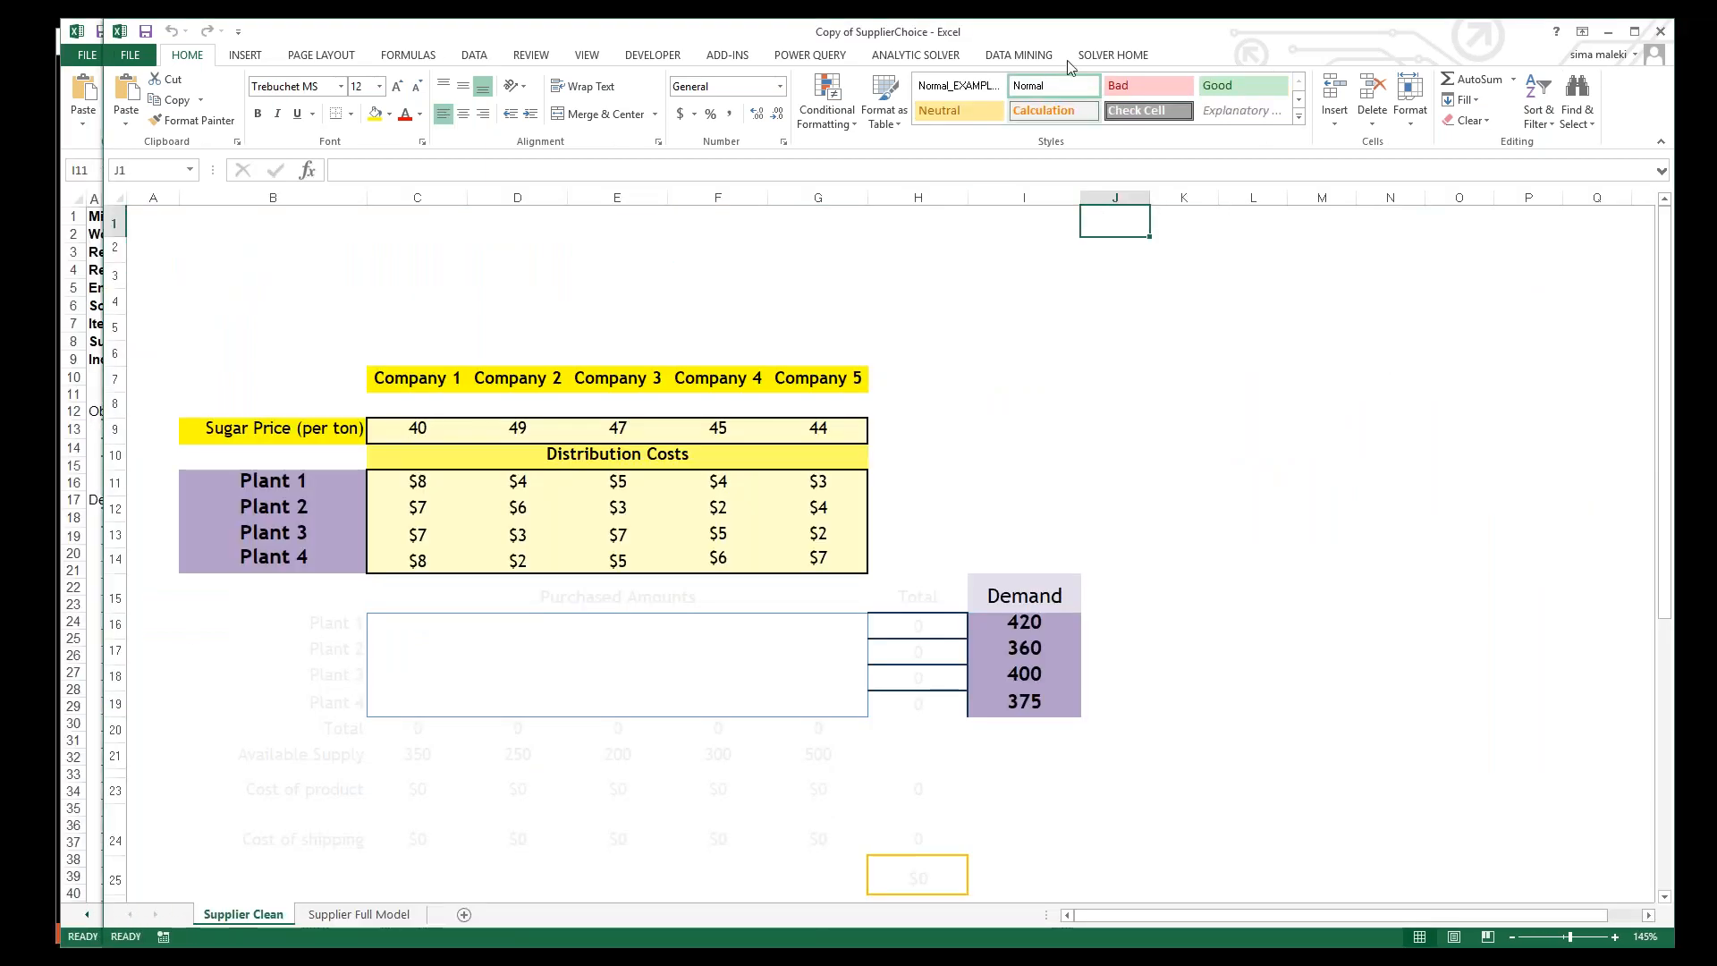
left_click_drag(1144, 26, 1141, 27)
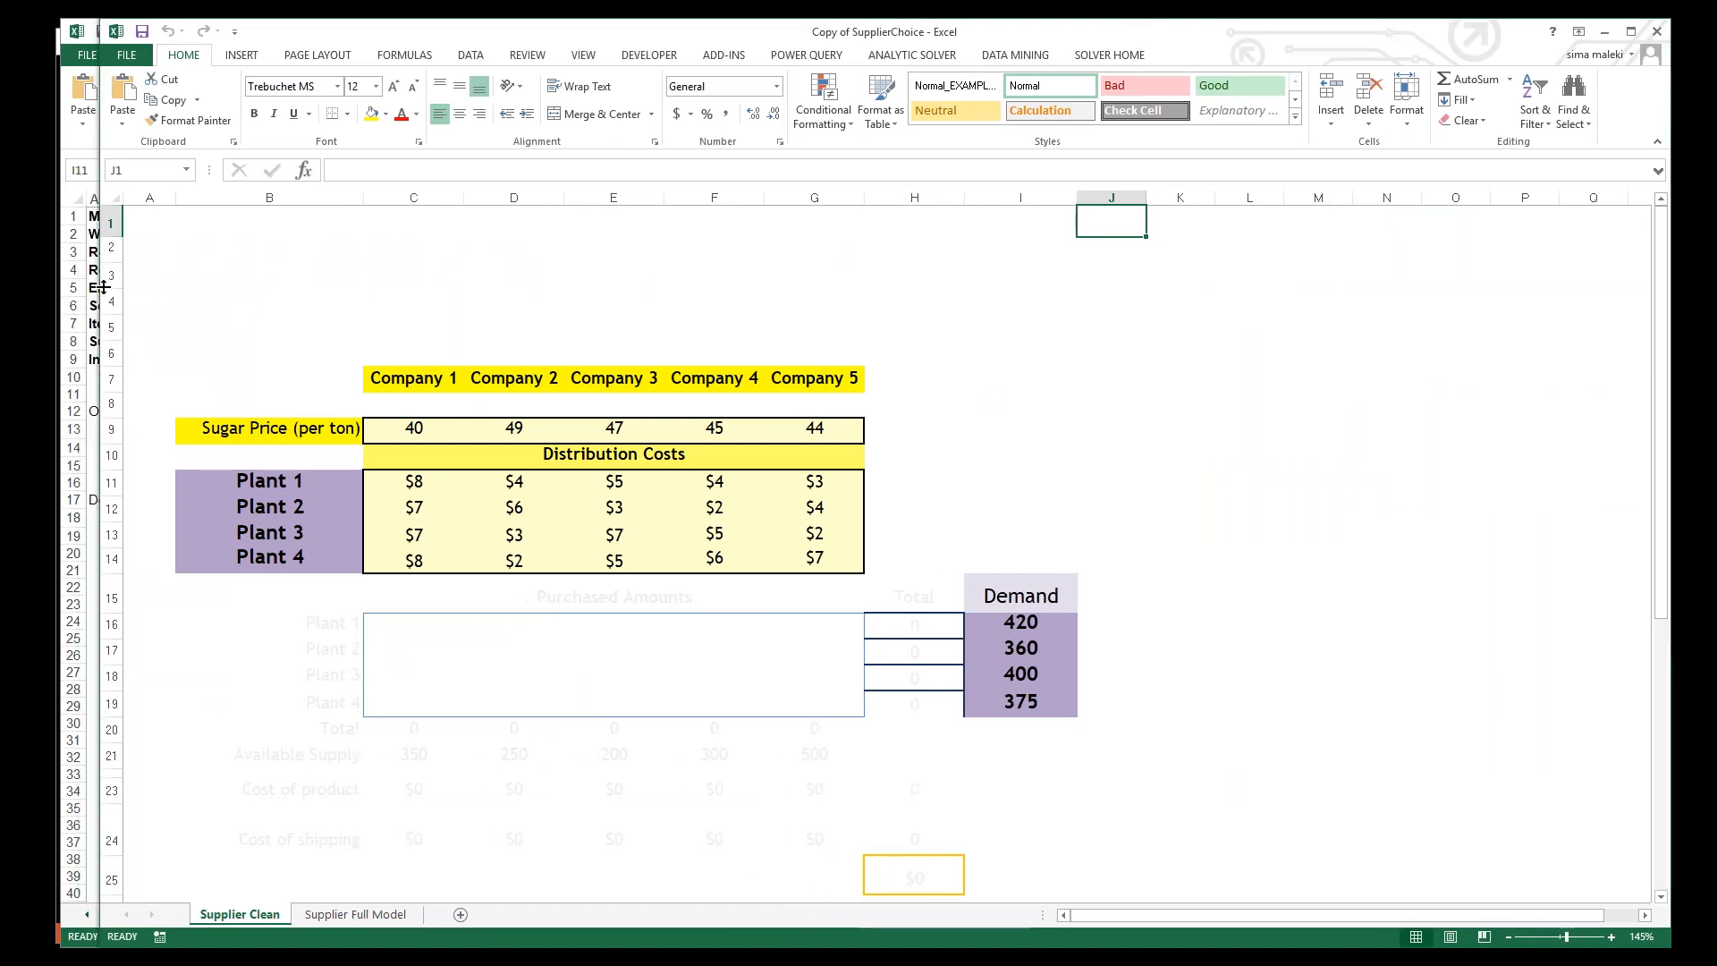
left_click_drag(101, 285, 58, 285)
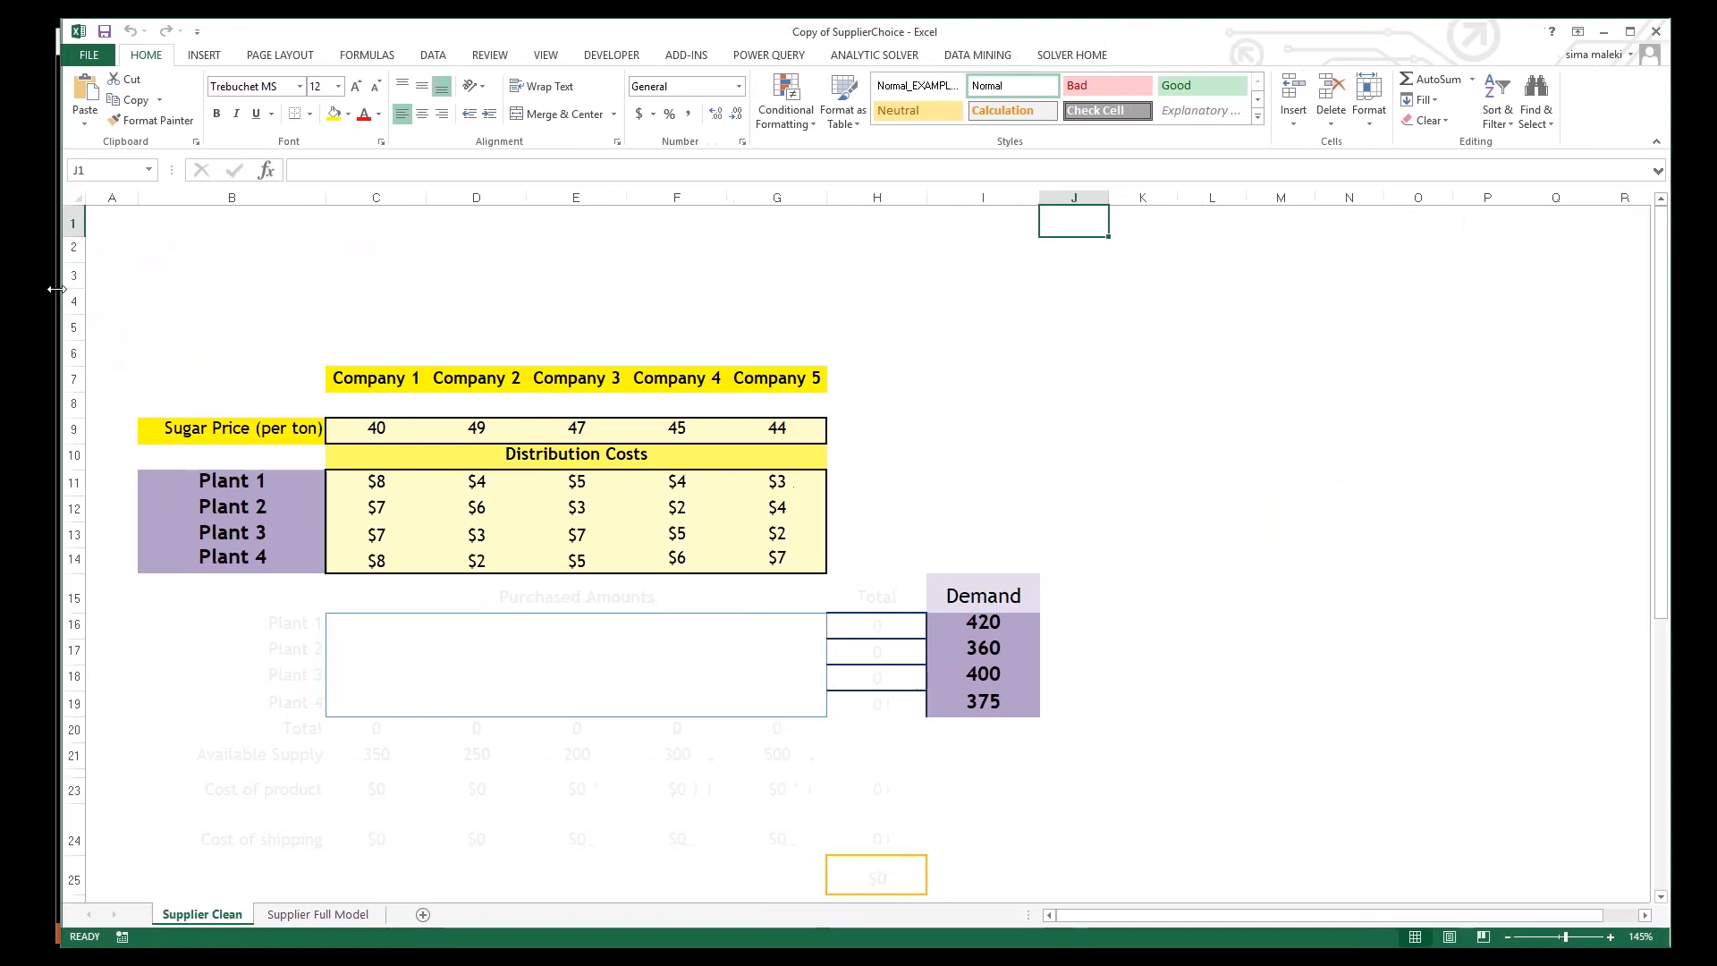
left_click(852, 55)
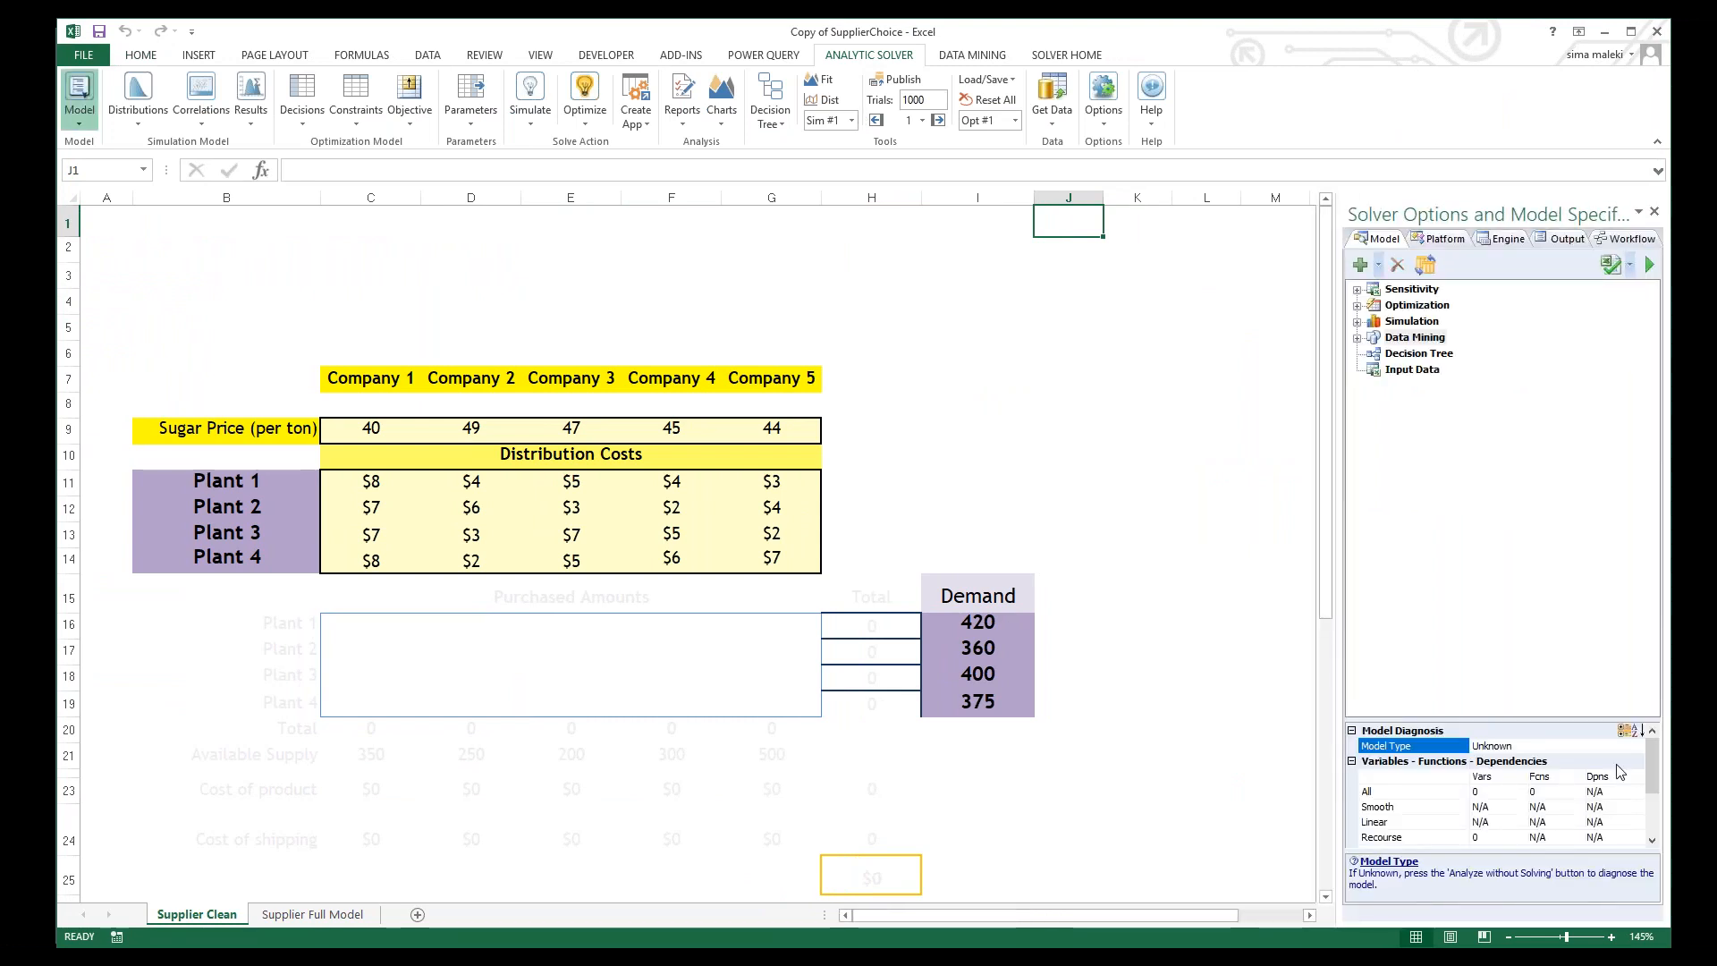
left_click_drag(1341, 526, 1261, 524)
Step: Select cell H11 beside the cost table and zoom the Supplier Clean sheet to 160%
left_click(840, 483)
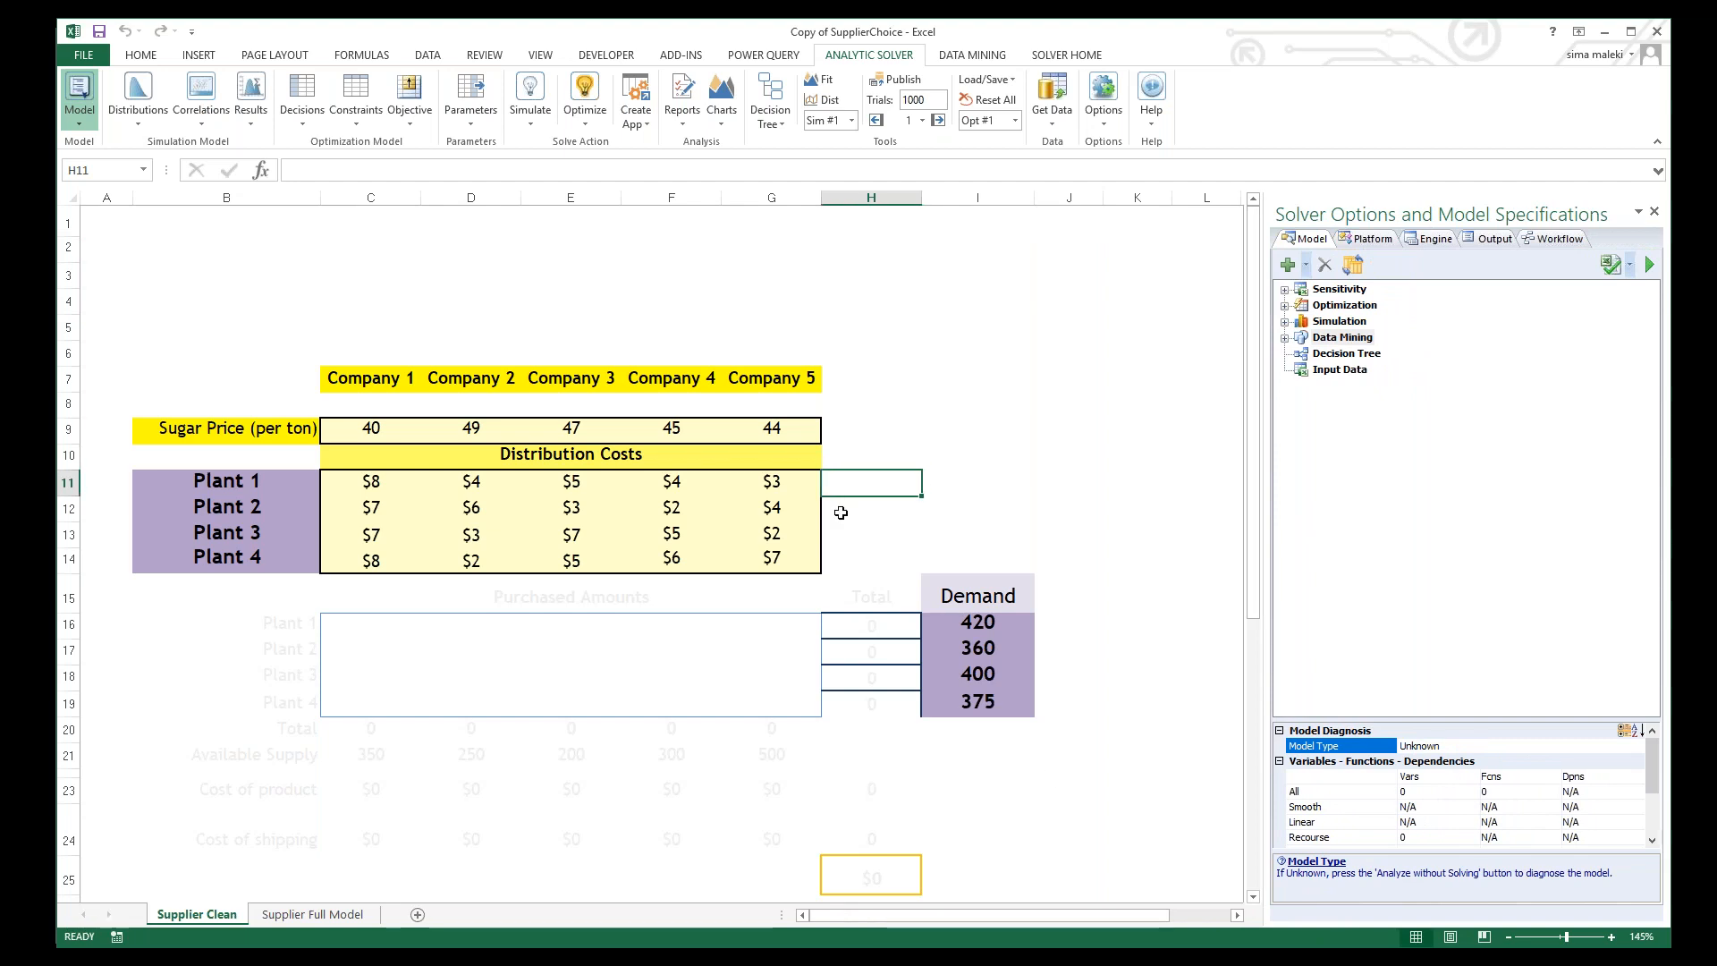
left_click(1610, 937)
left_click(1610, 936)
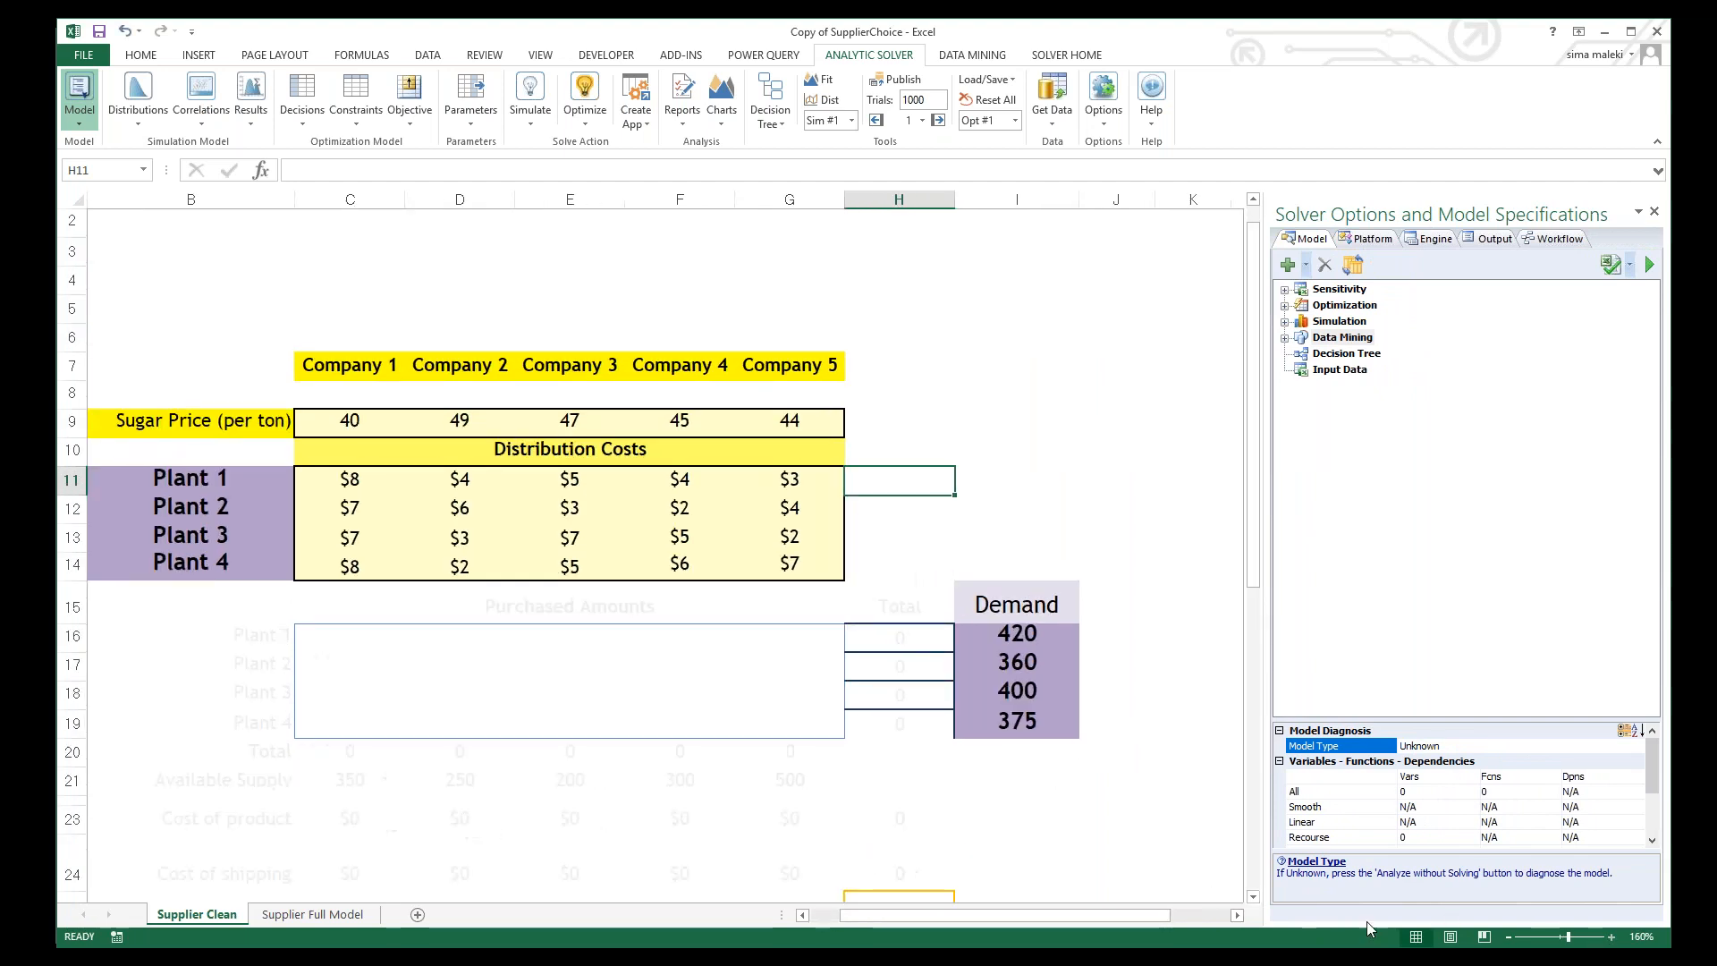
left_click_drag(879, 914, 855, 915)
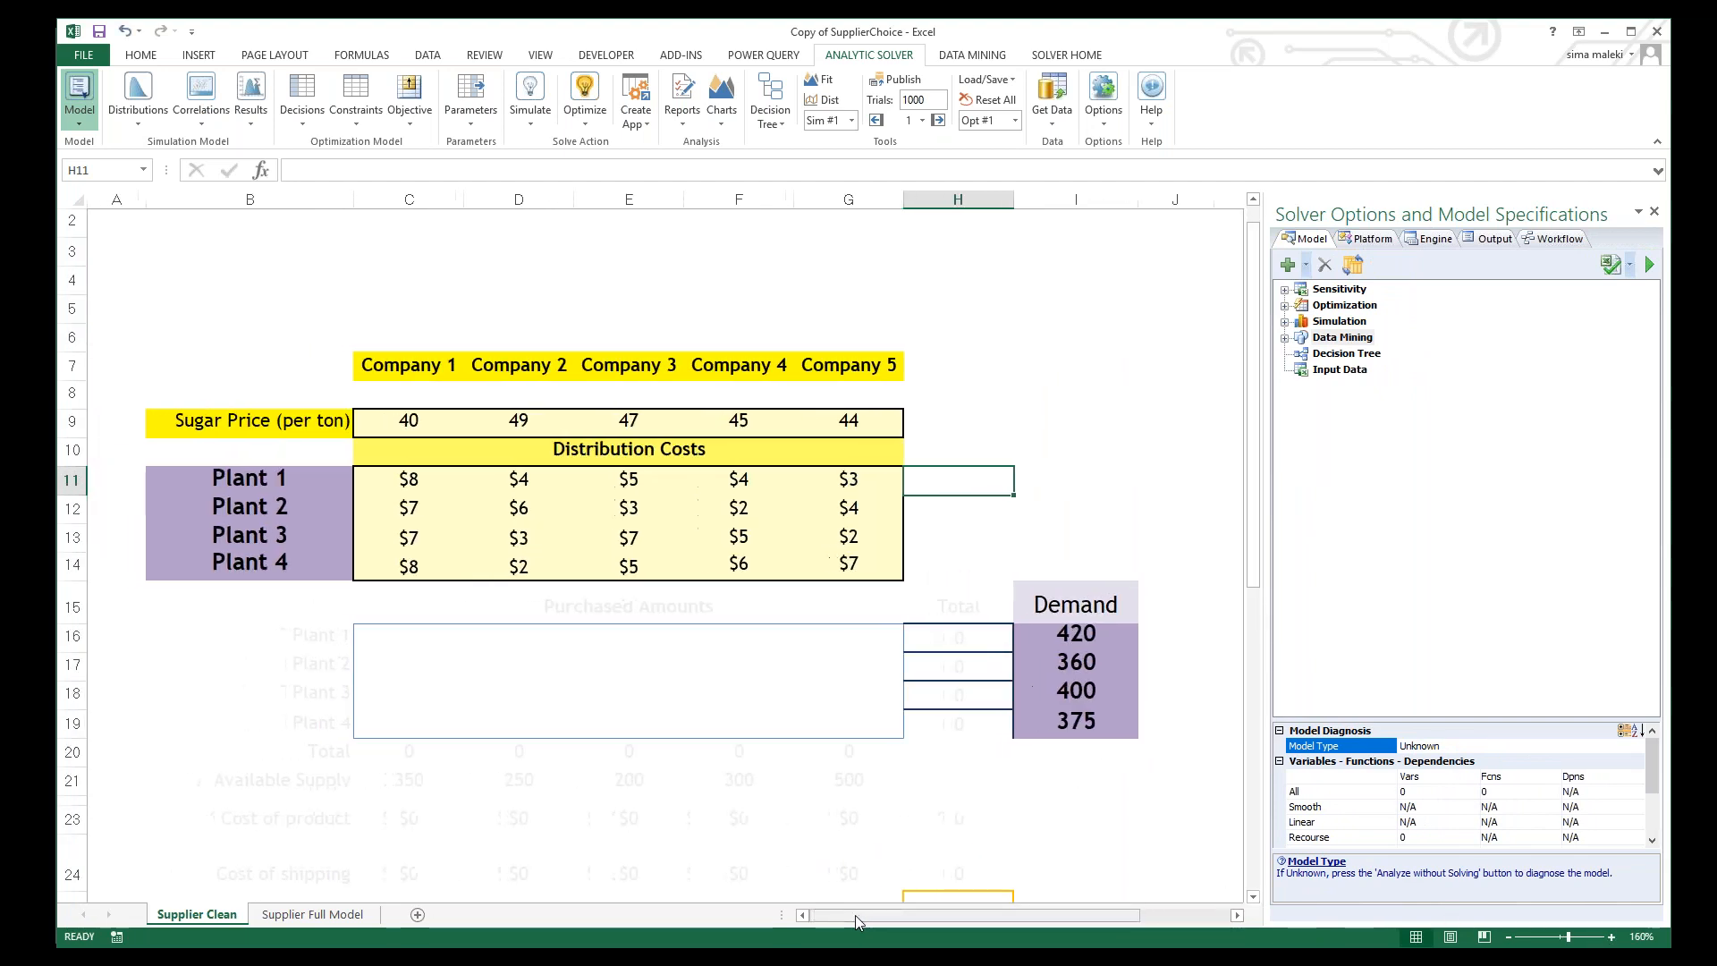
scroll(767, 862, "up", 1)
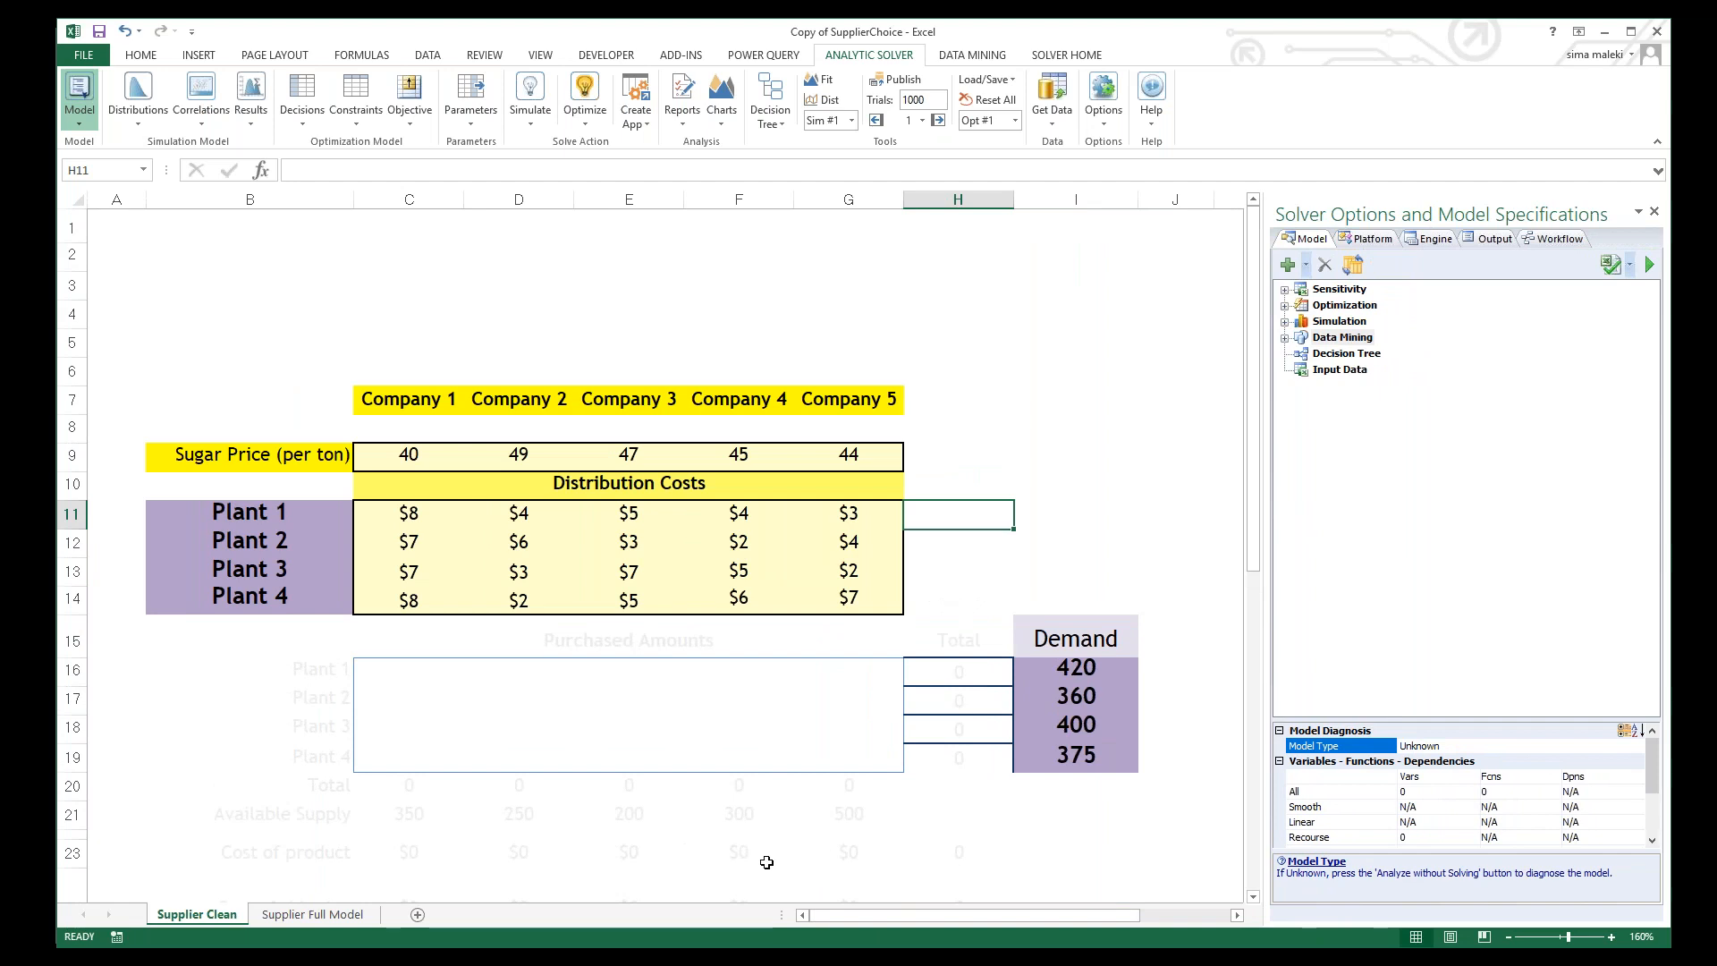
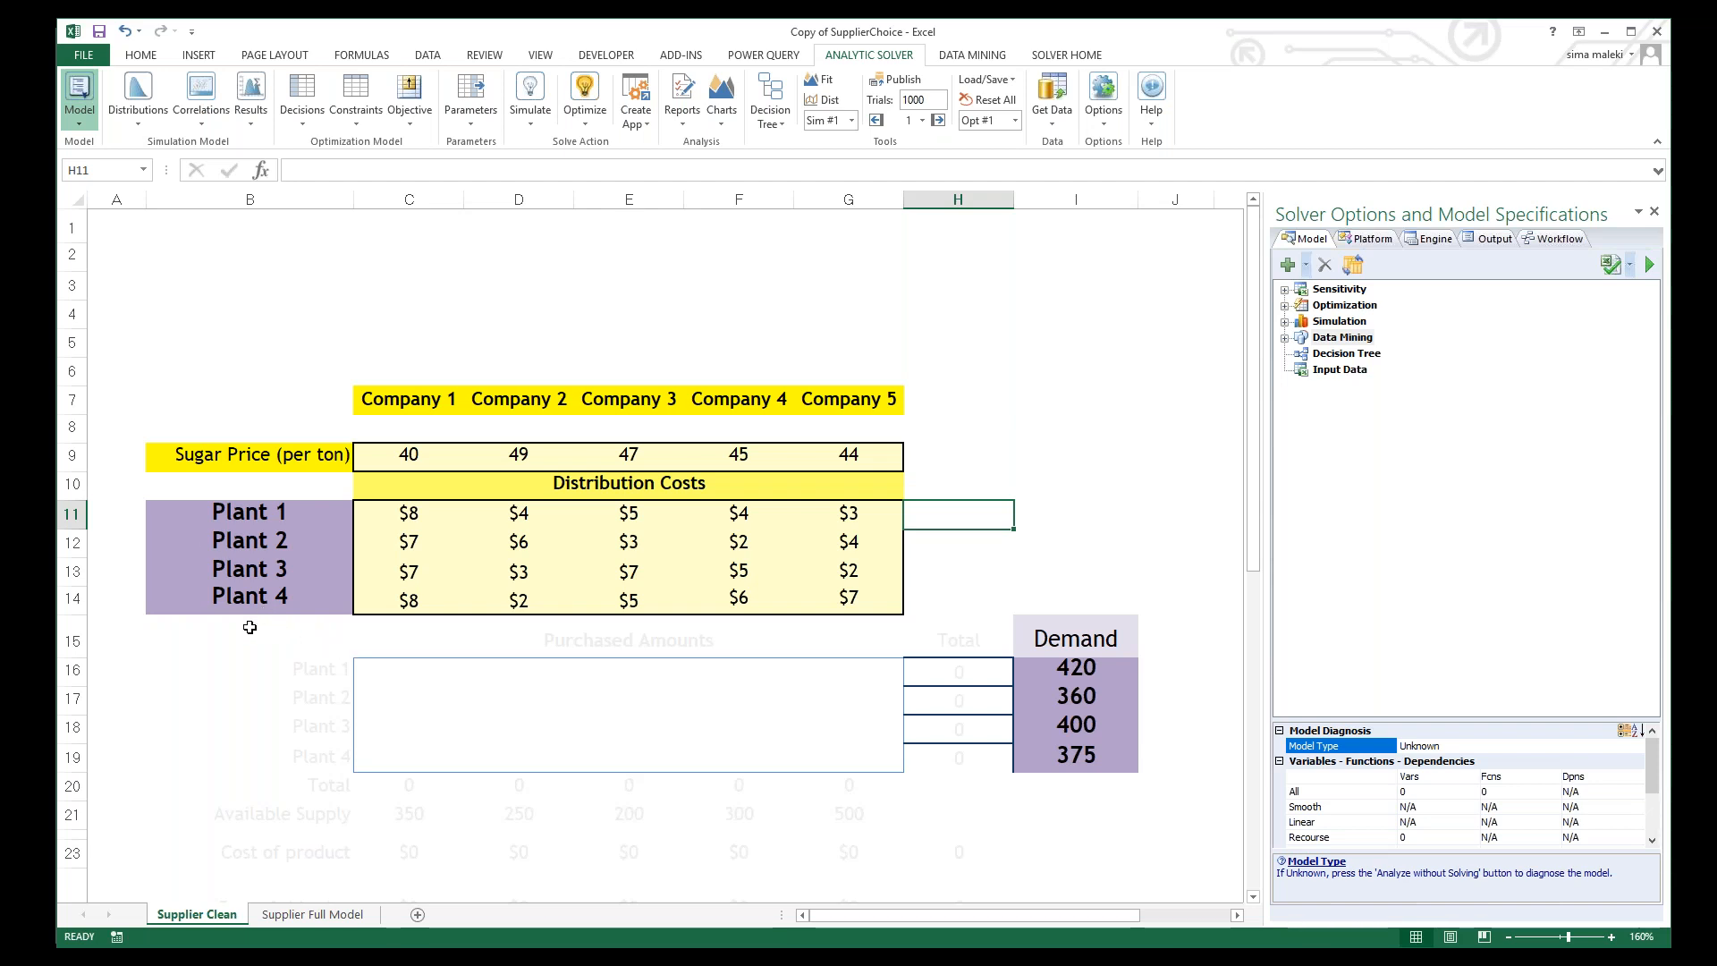
Step: Make the Purchased Amounts block B15:G20 text black, then select the amount cells C16:G19
left_click(252, 626)
left_click_drag(418, 661, 836, 770)
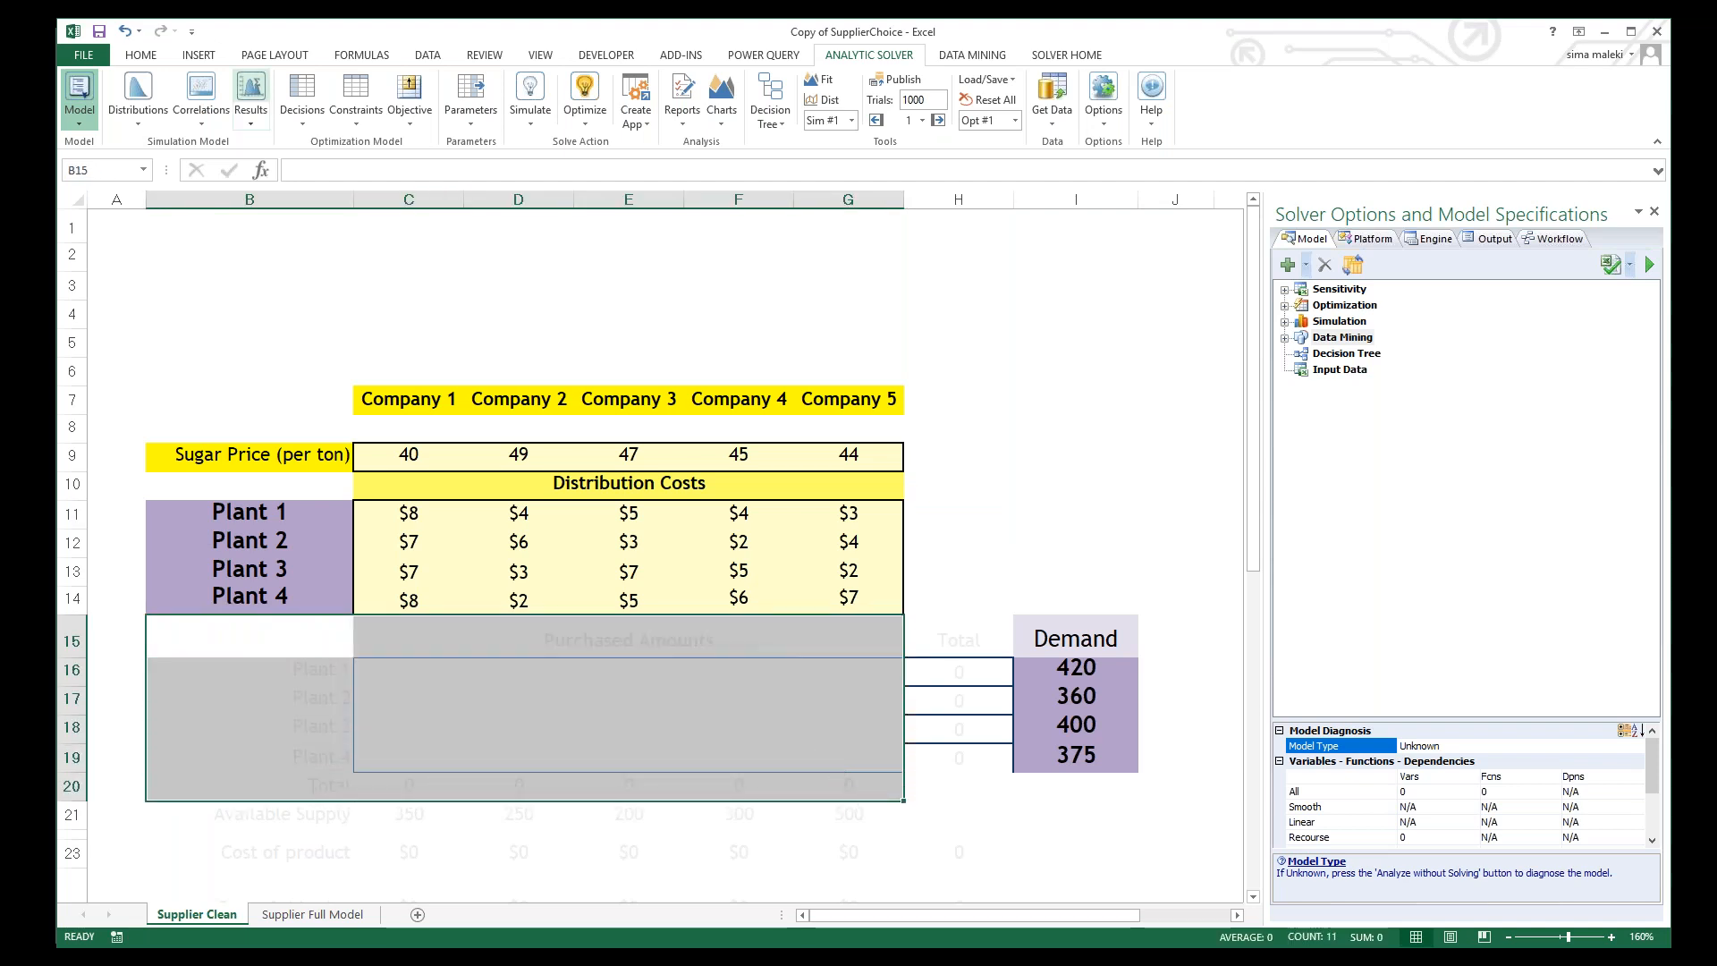
left_click(150, 54)
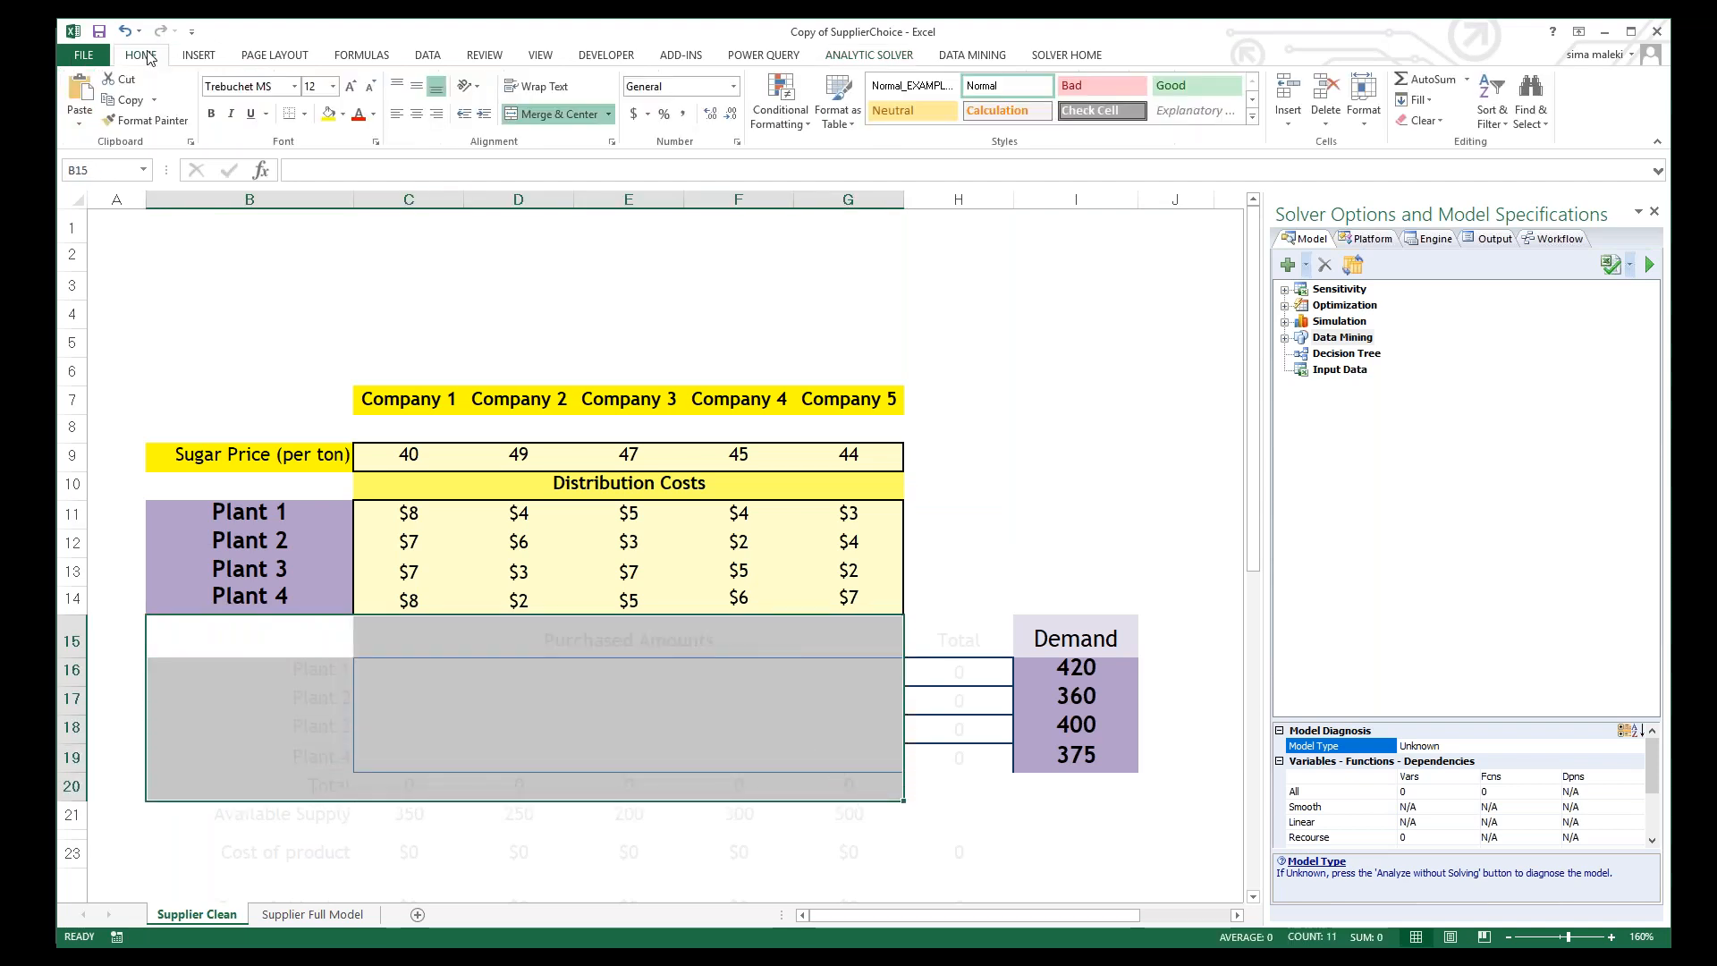
left_click(373, 113)
left_click(372, 177)
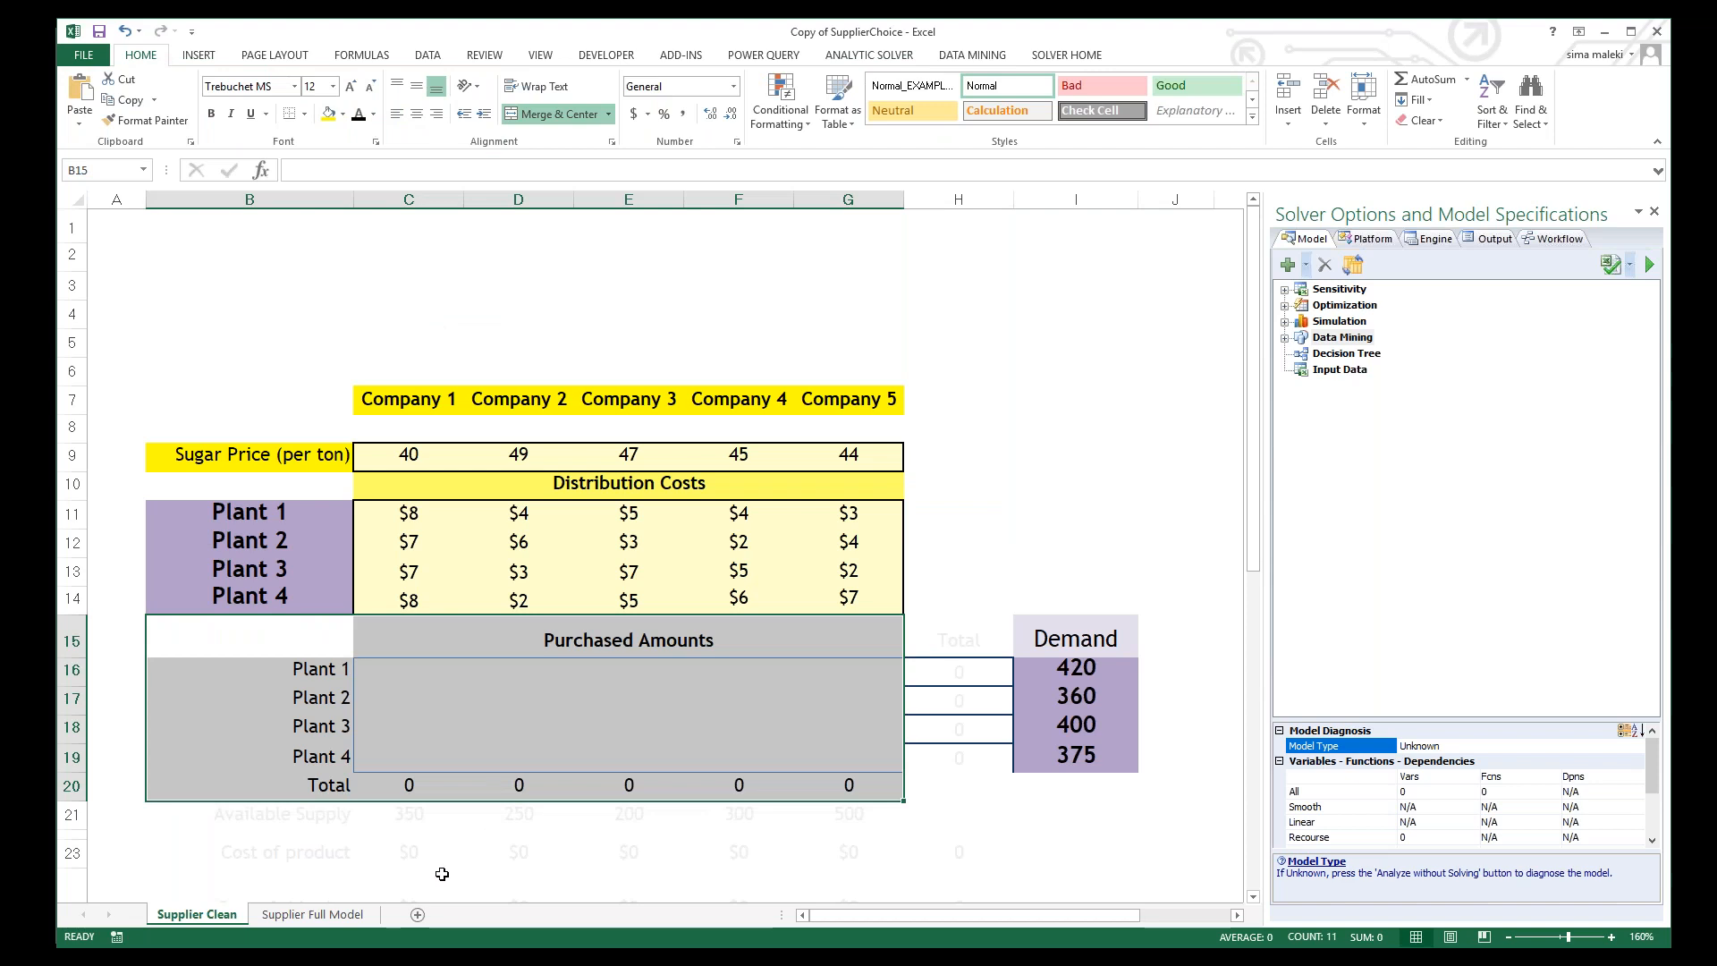
left_click(421, 876)
left_click_drag(332, 671, 336, 759)
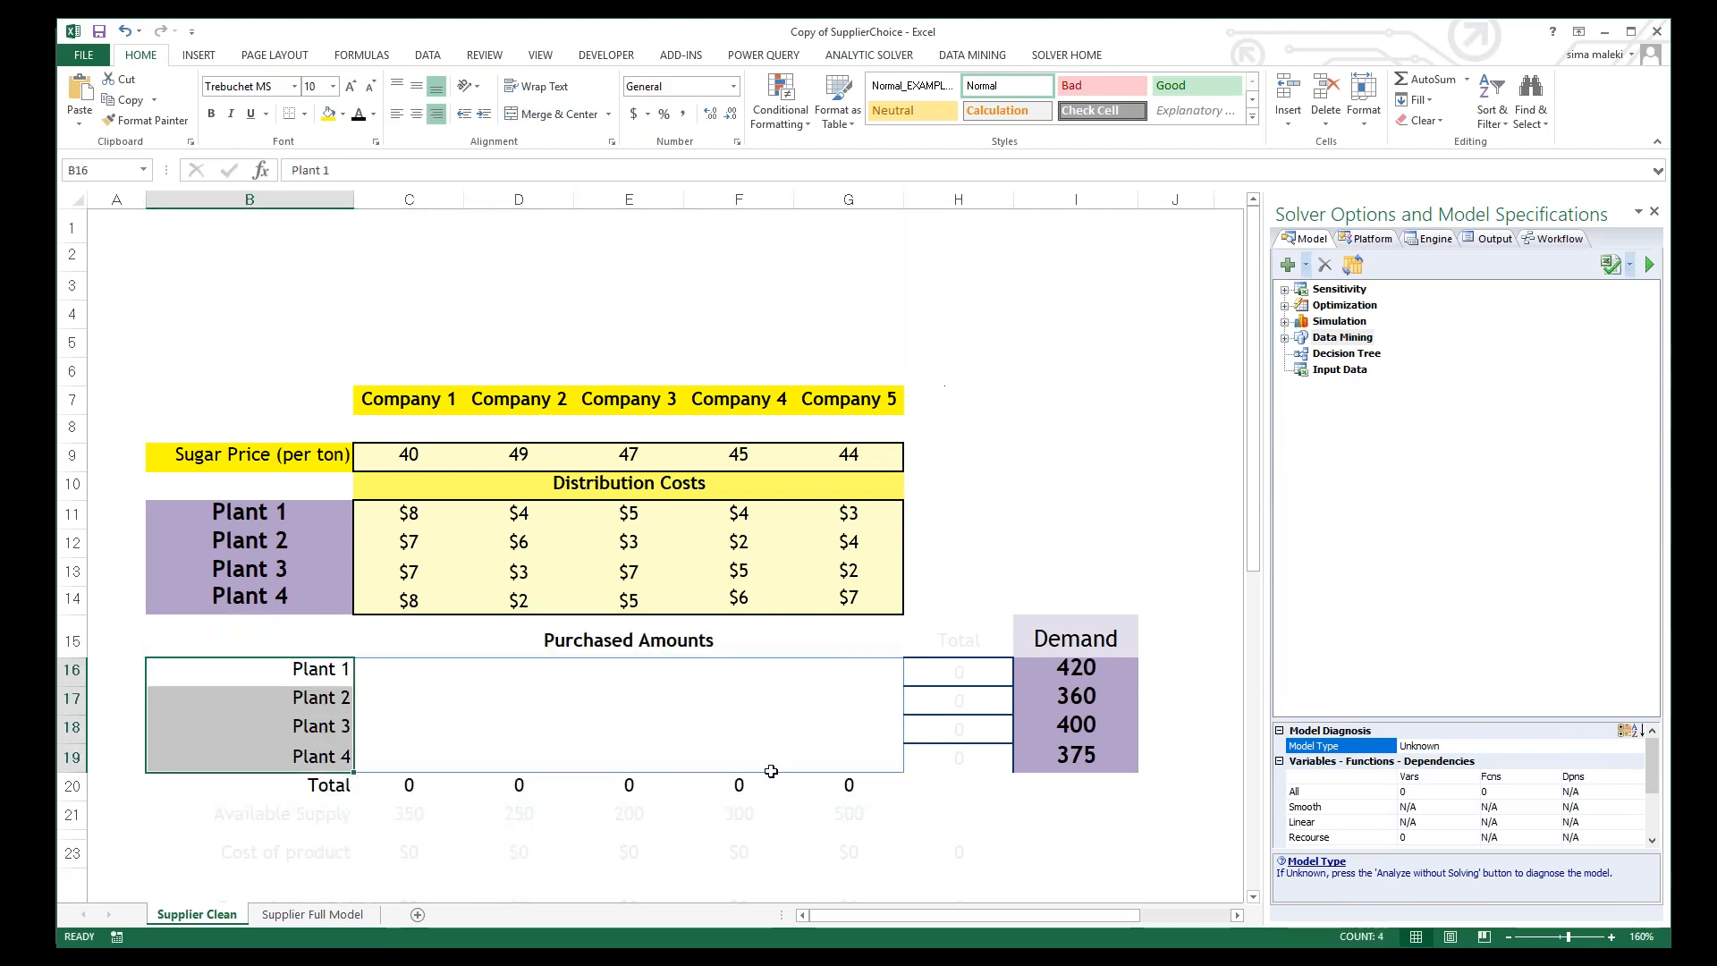
left_click_drag(407, 670, 851, 756)
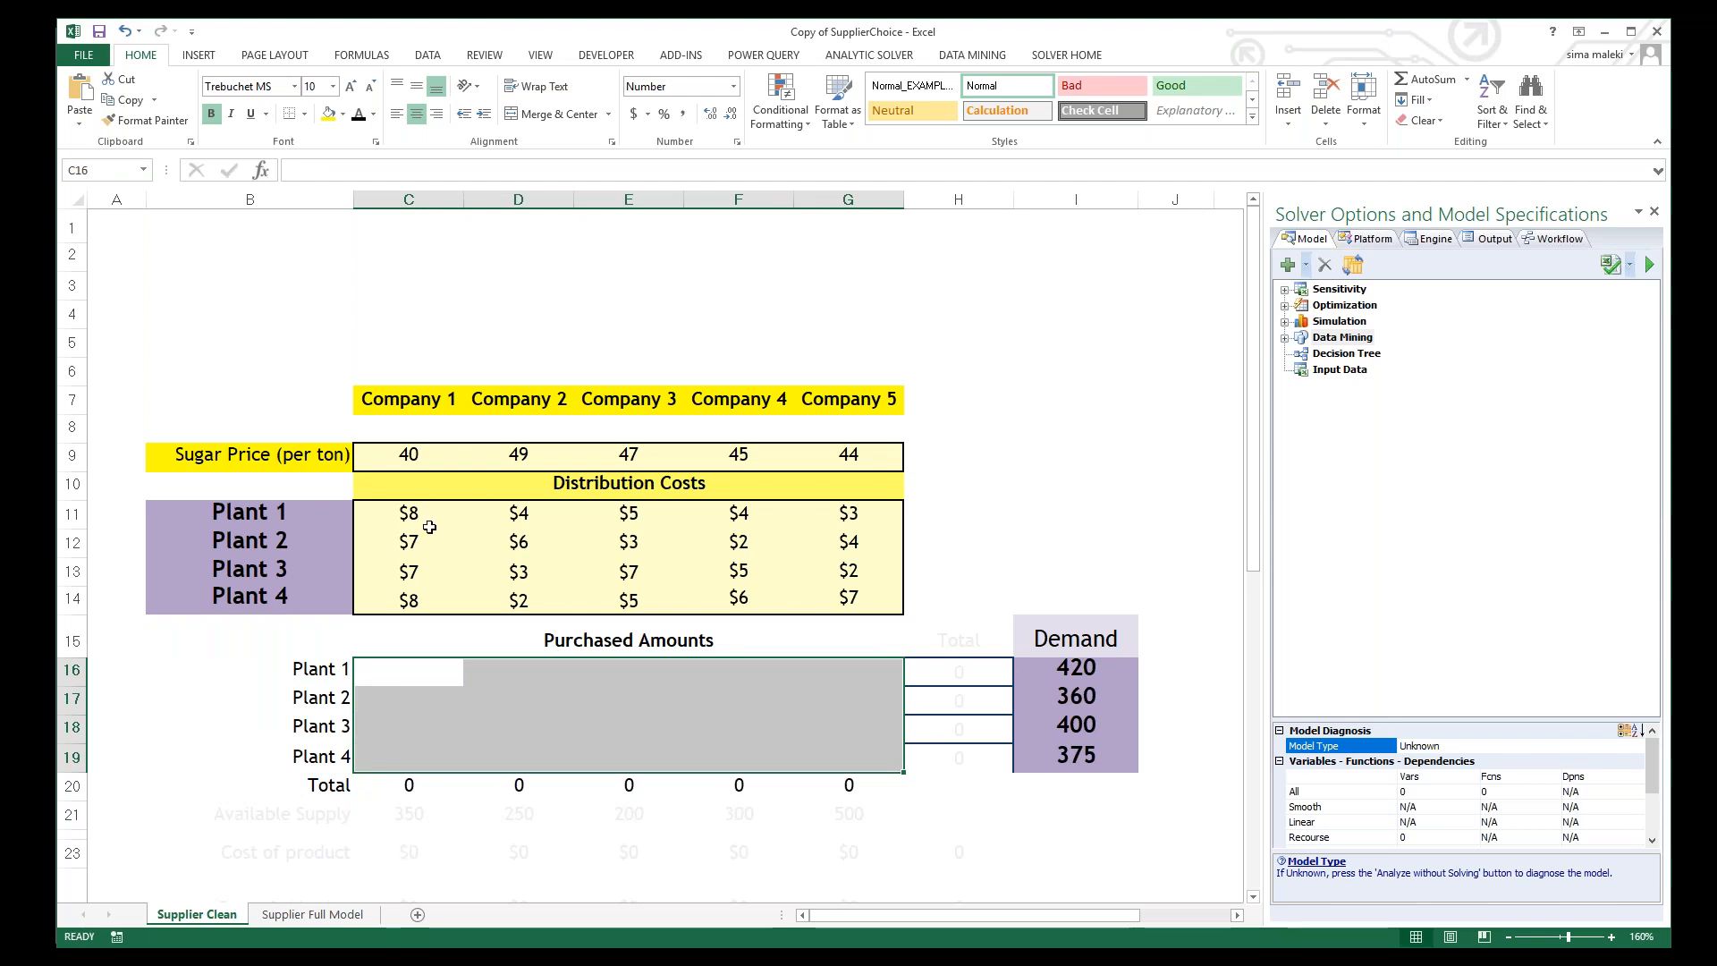
Step: Add the purchased amount cells C16:G19 as normal decision variables
left_click(903, 57)
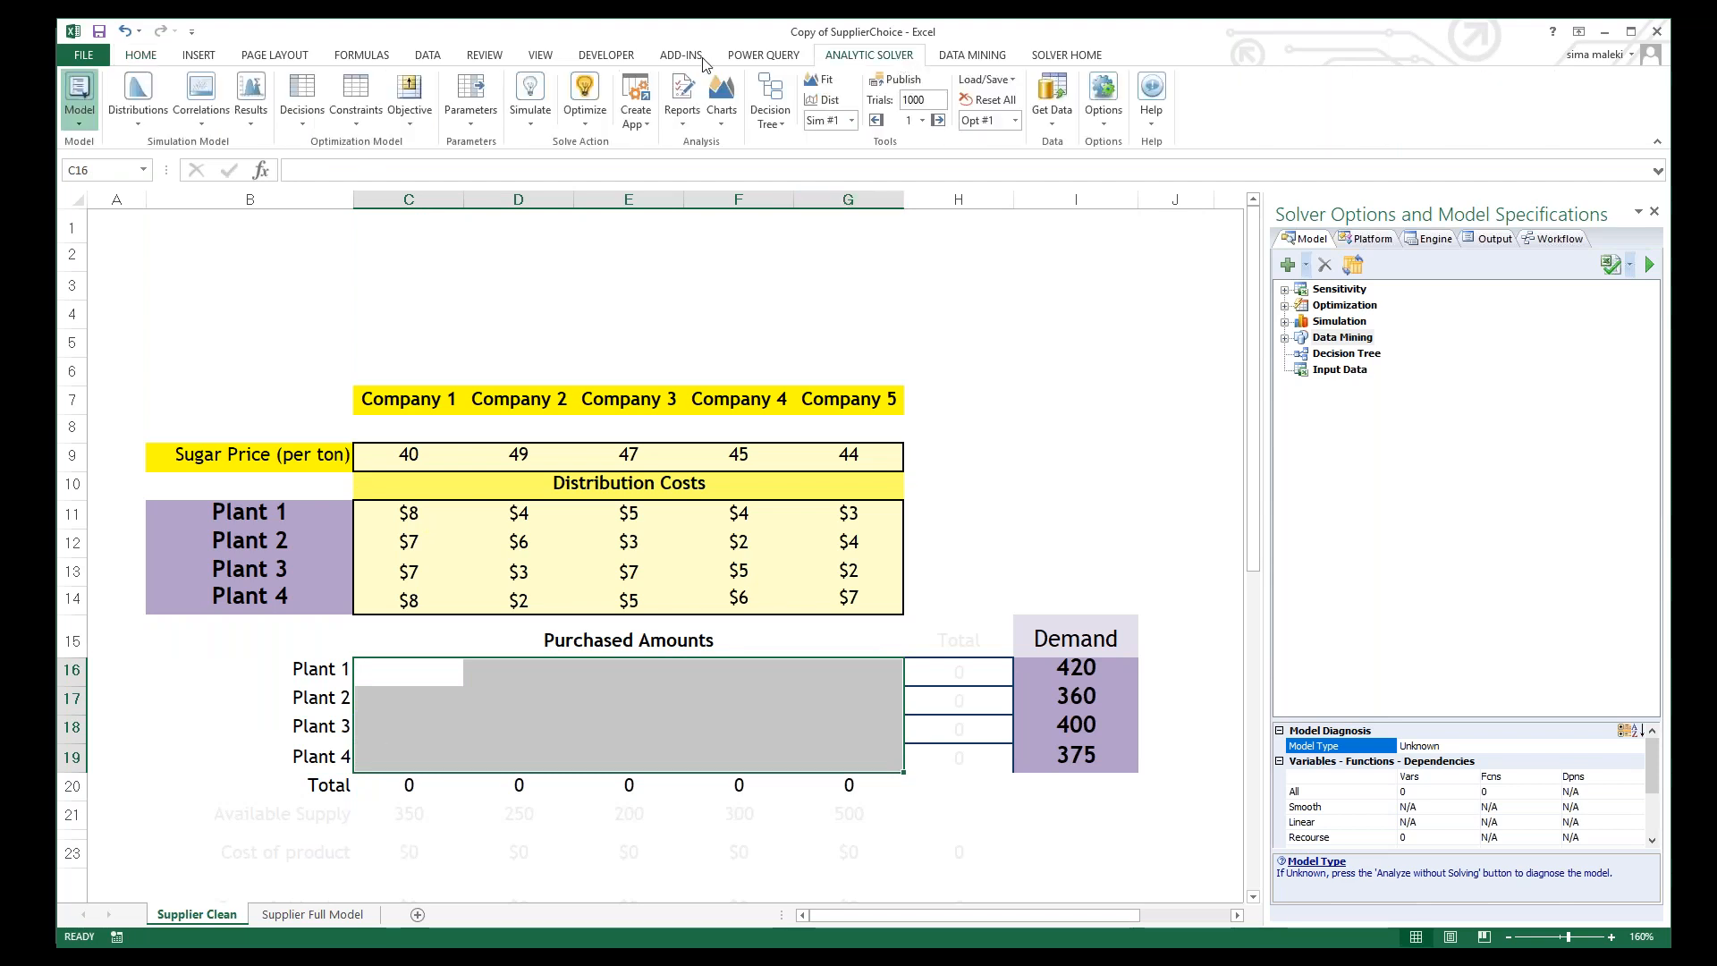
left_click(310, 127)
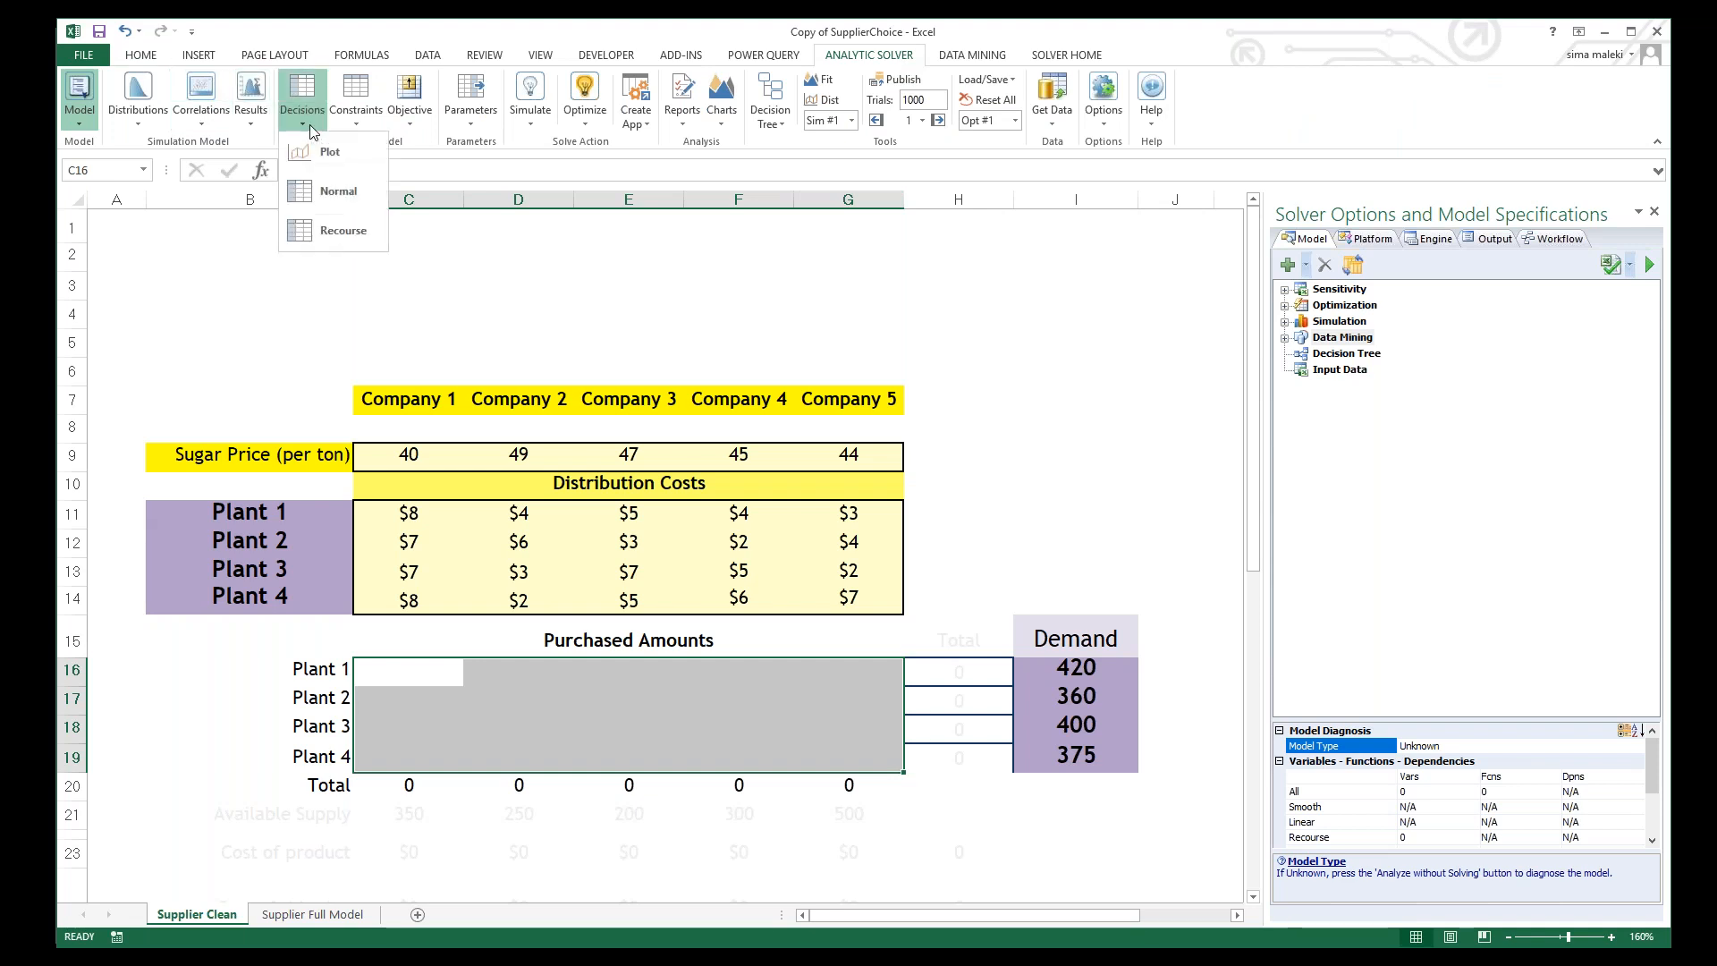
left_click(338, 191)
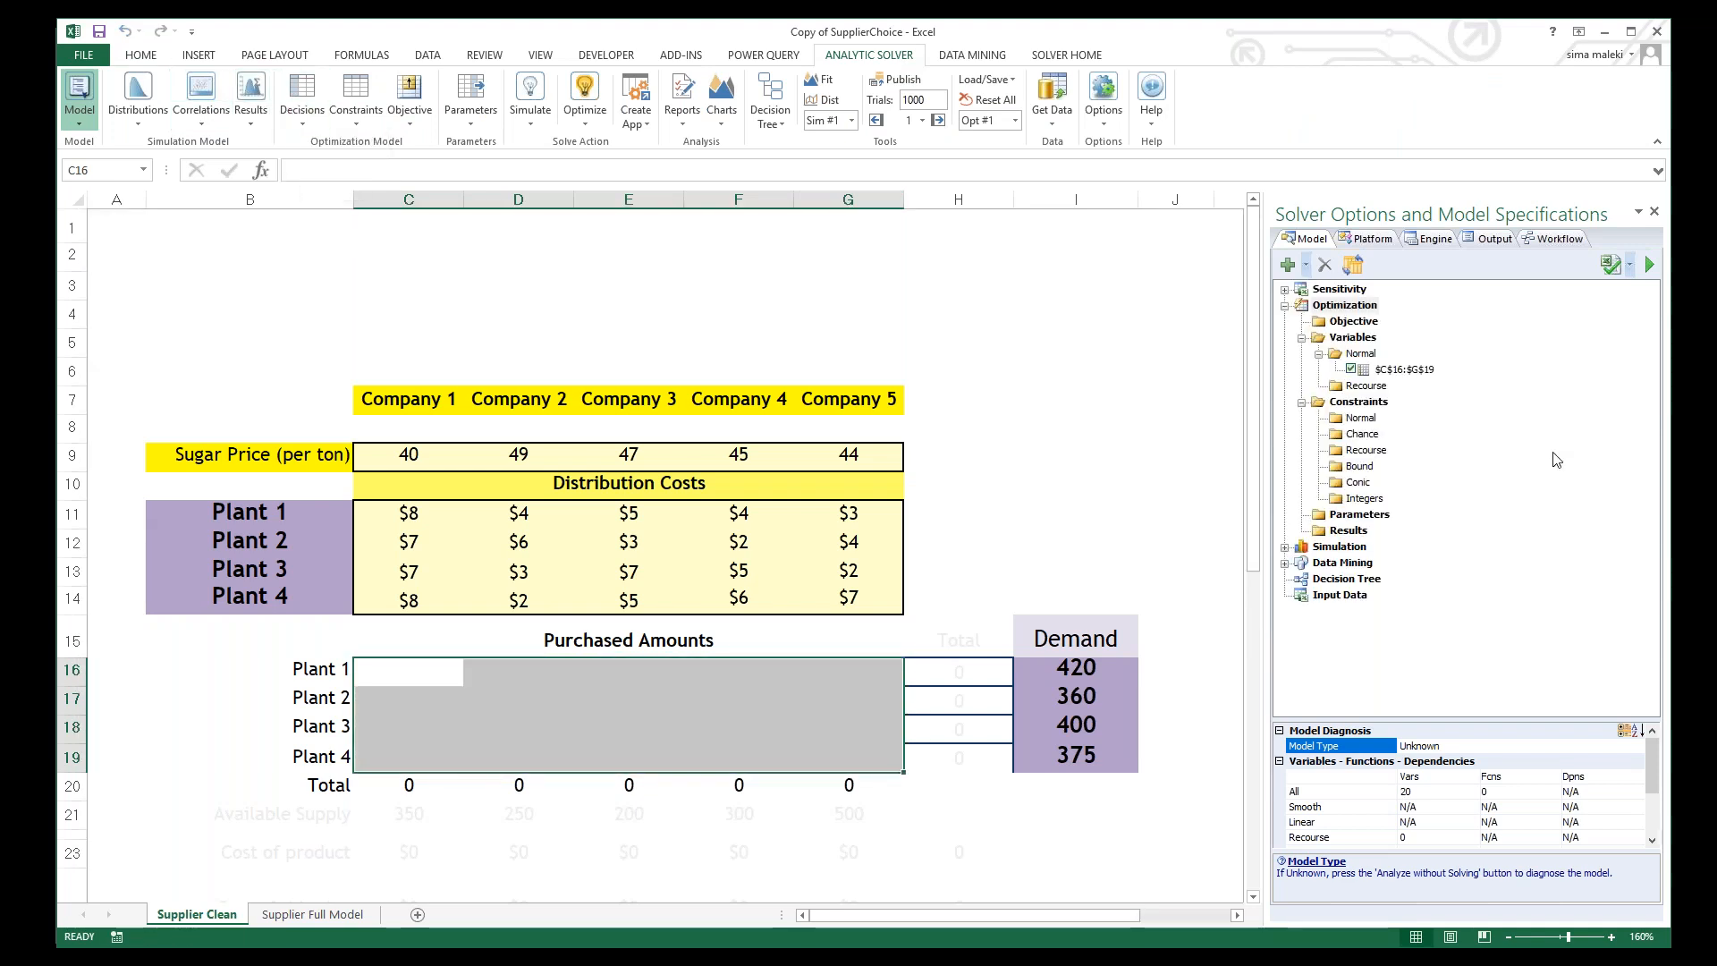
double_click(1404, 369)
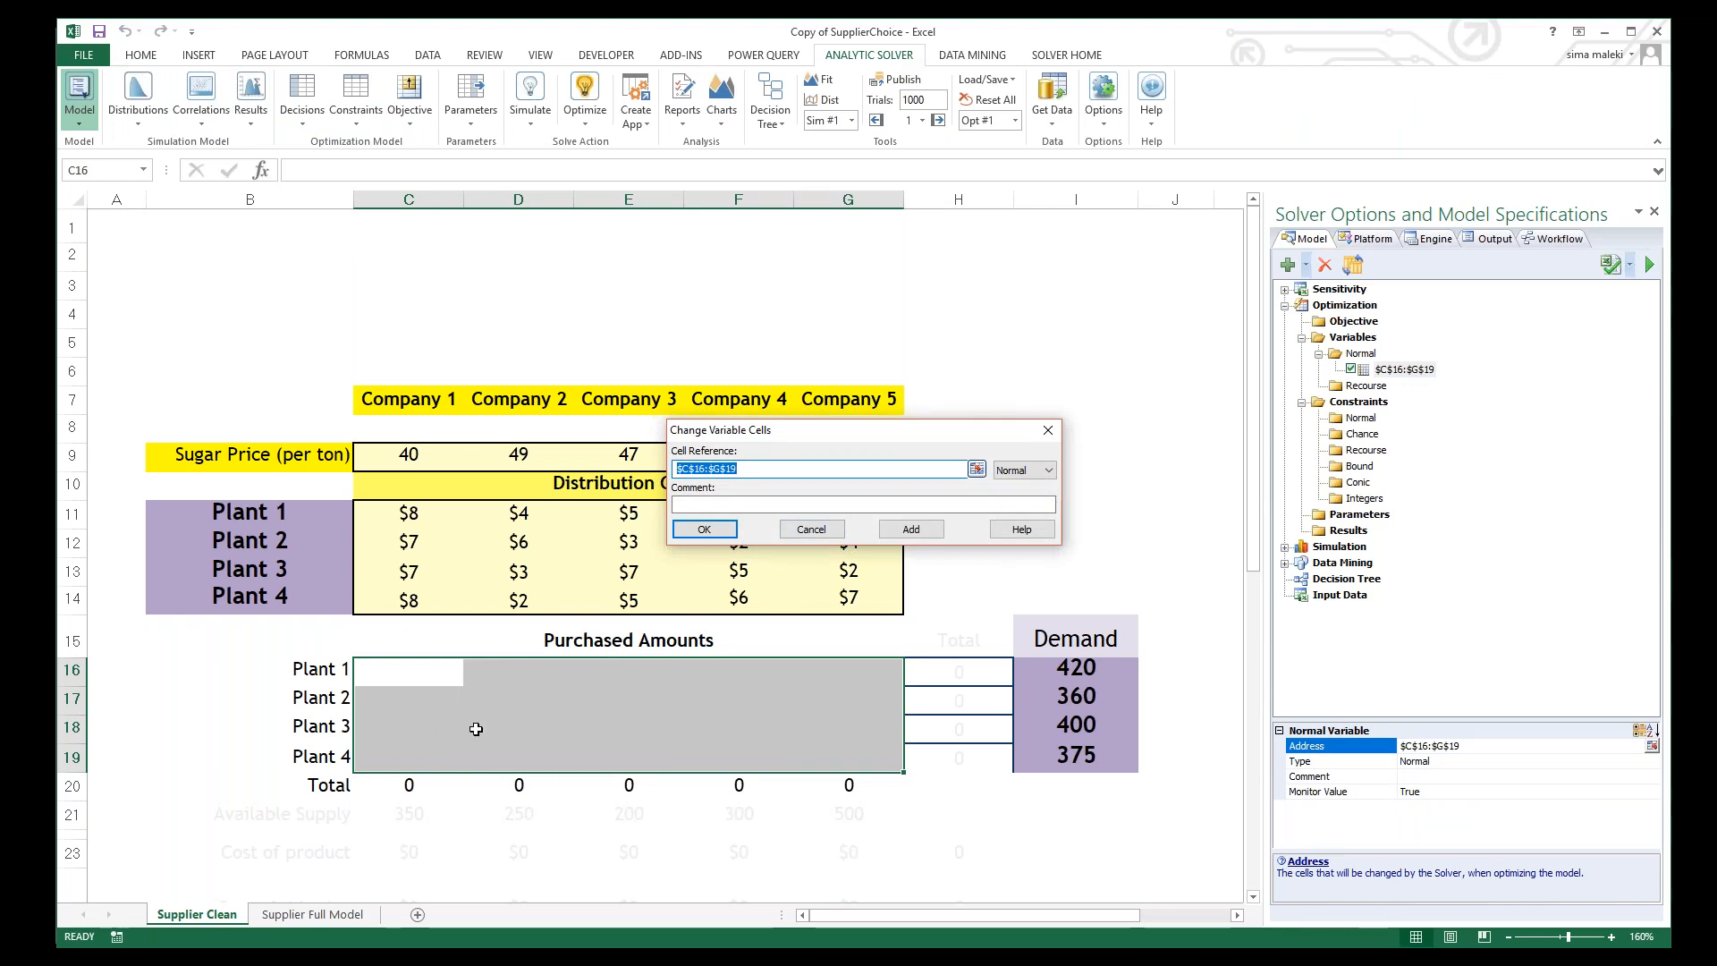
left_click(1049, 430)
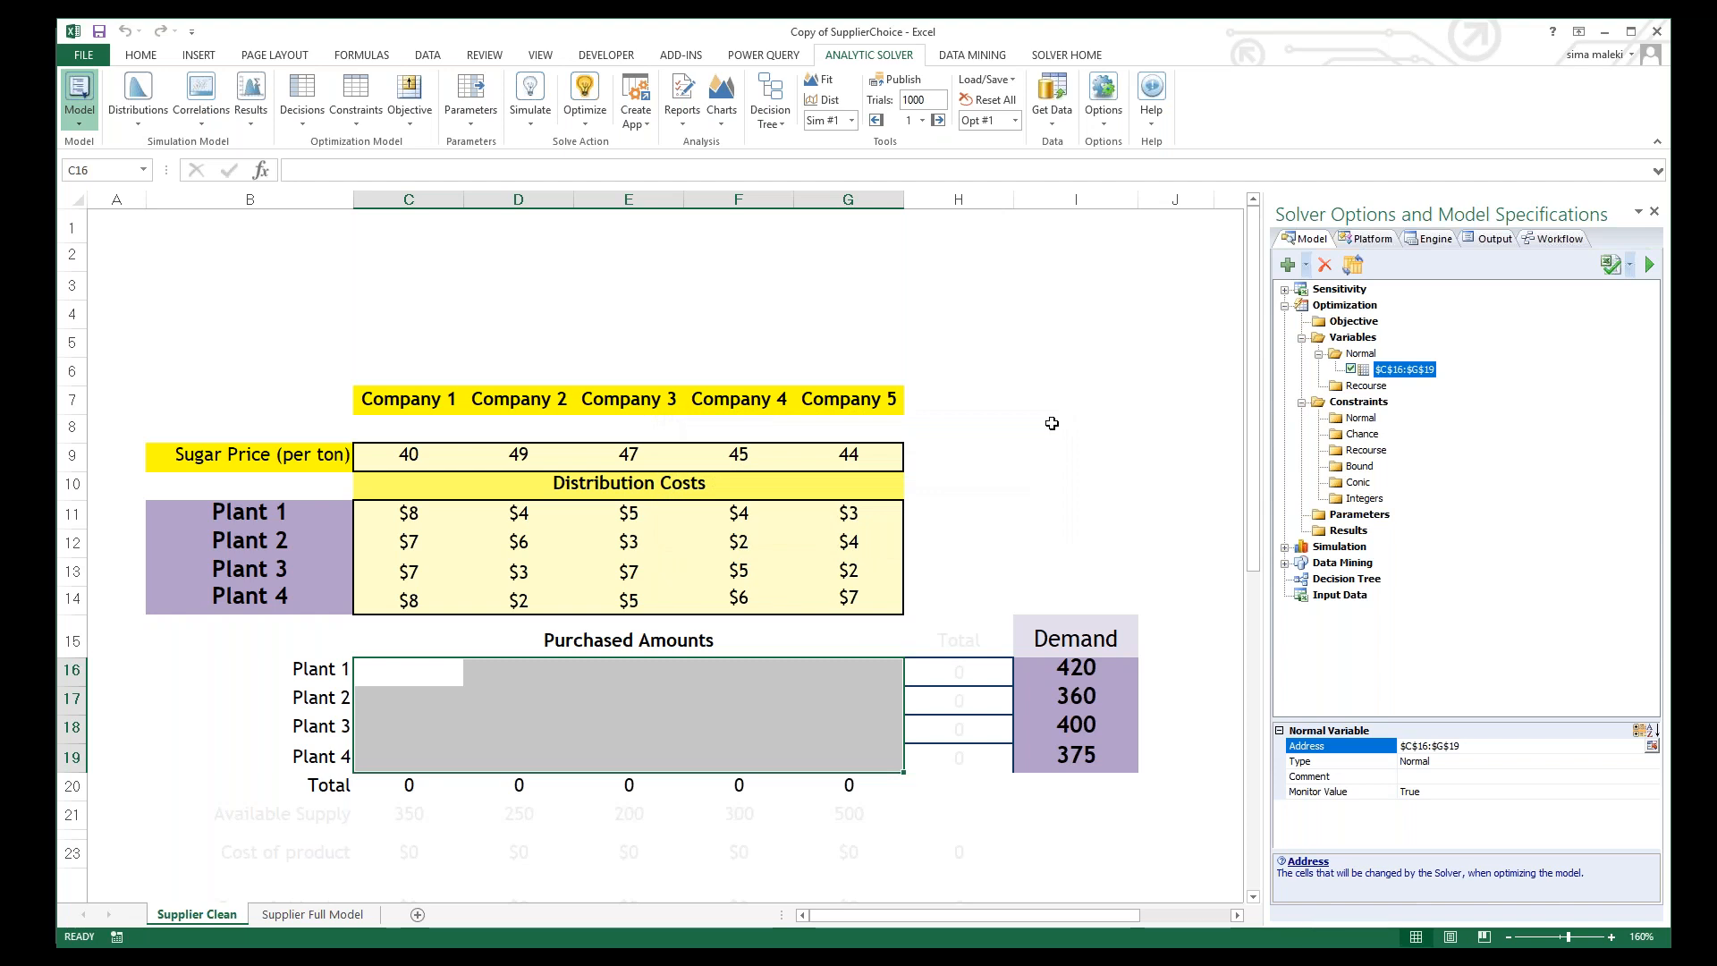
Step: Name H2:I2 'VAR', add it as a variable, then uncheck and delete it from the model
left_click(998, 251)
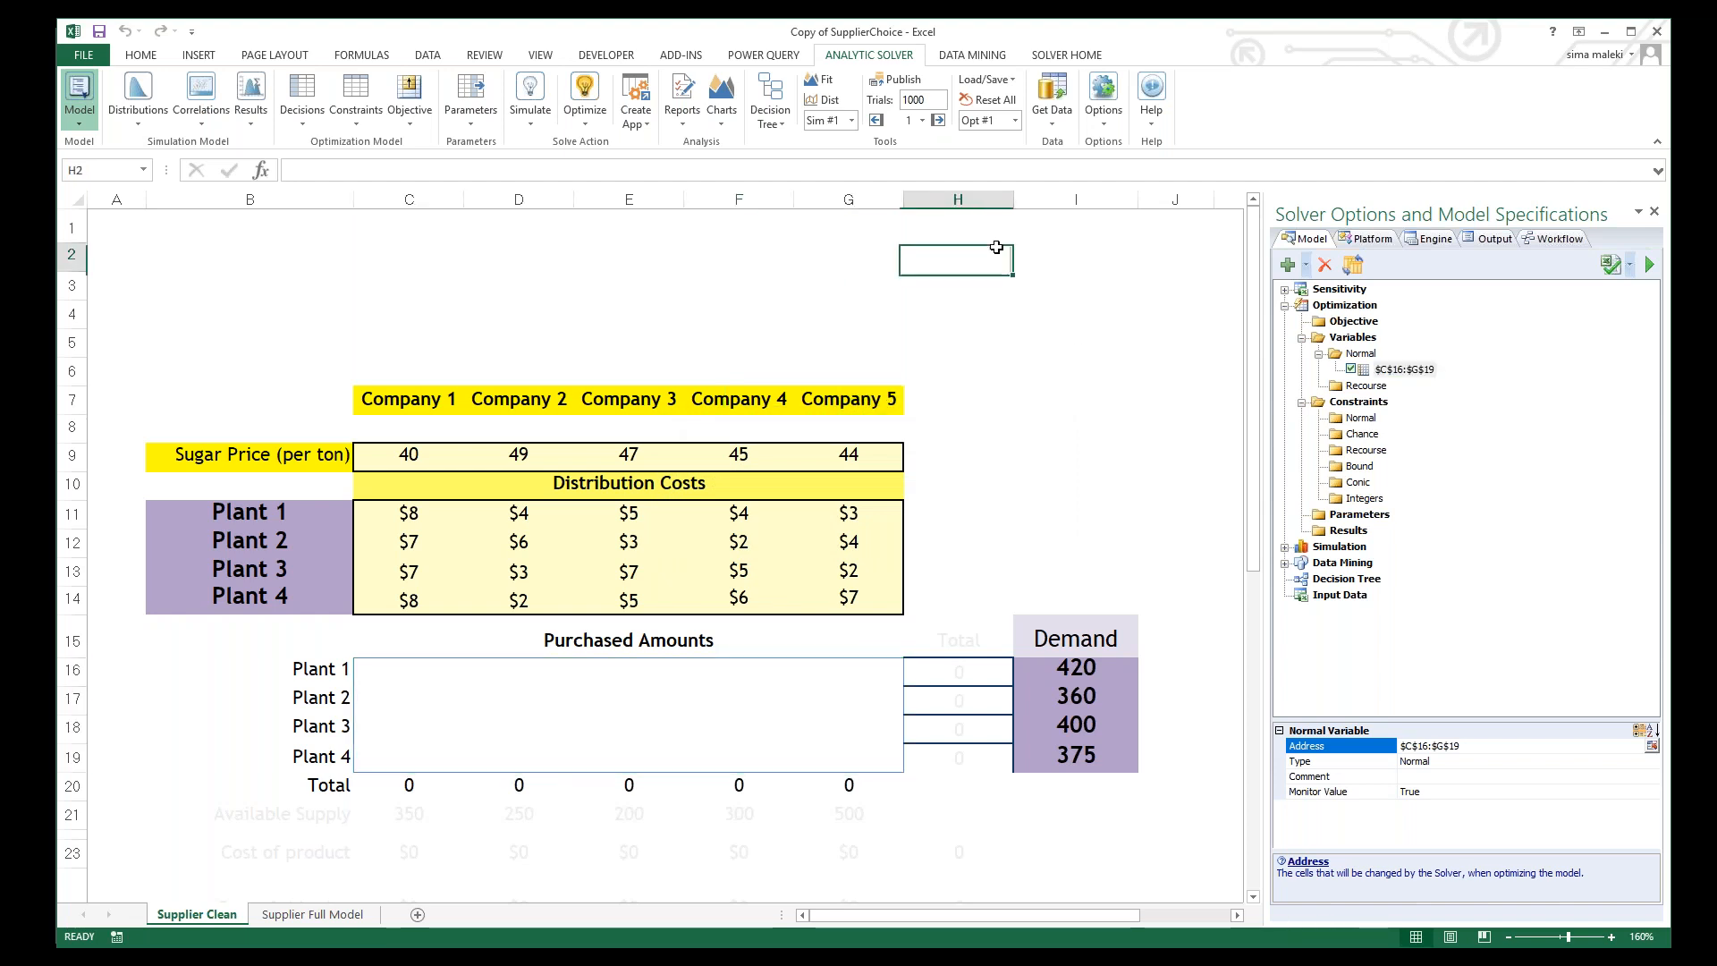
left_click_drag(999, 247, 1066, 251)
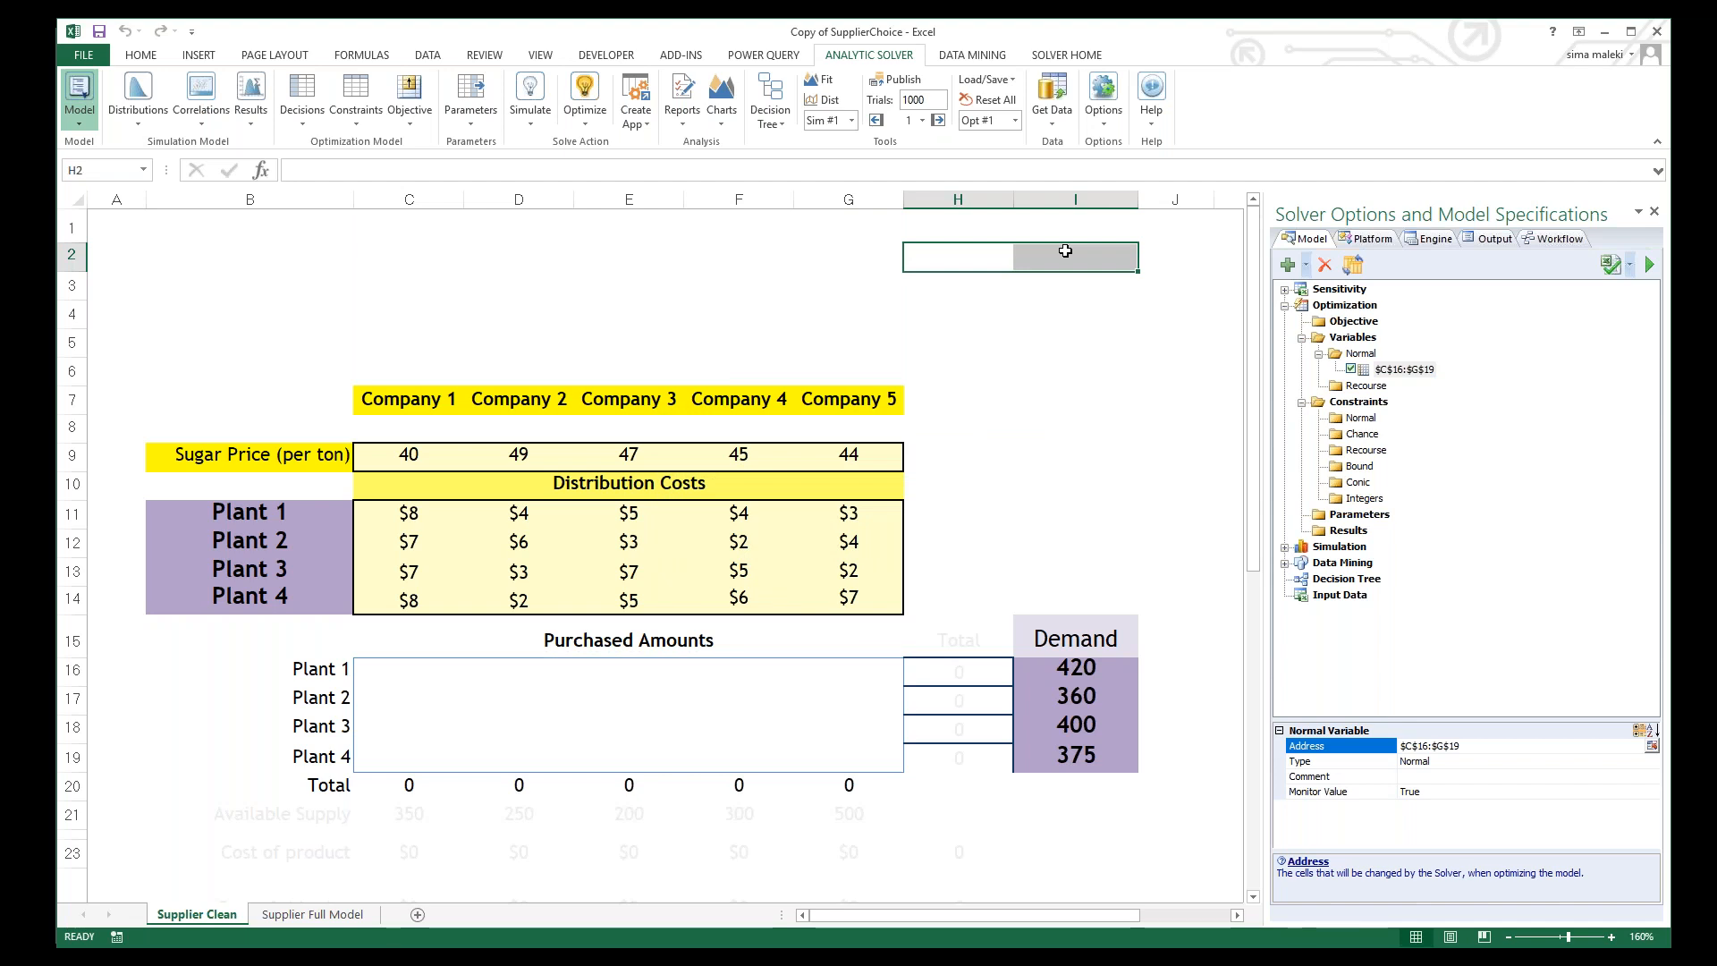
left_click(91, 165)
type("VAR")
left_click(302, 118)
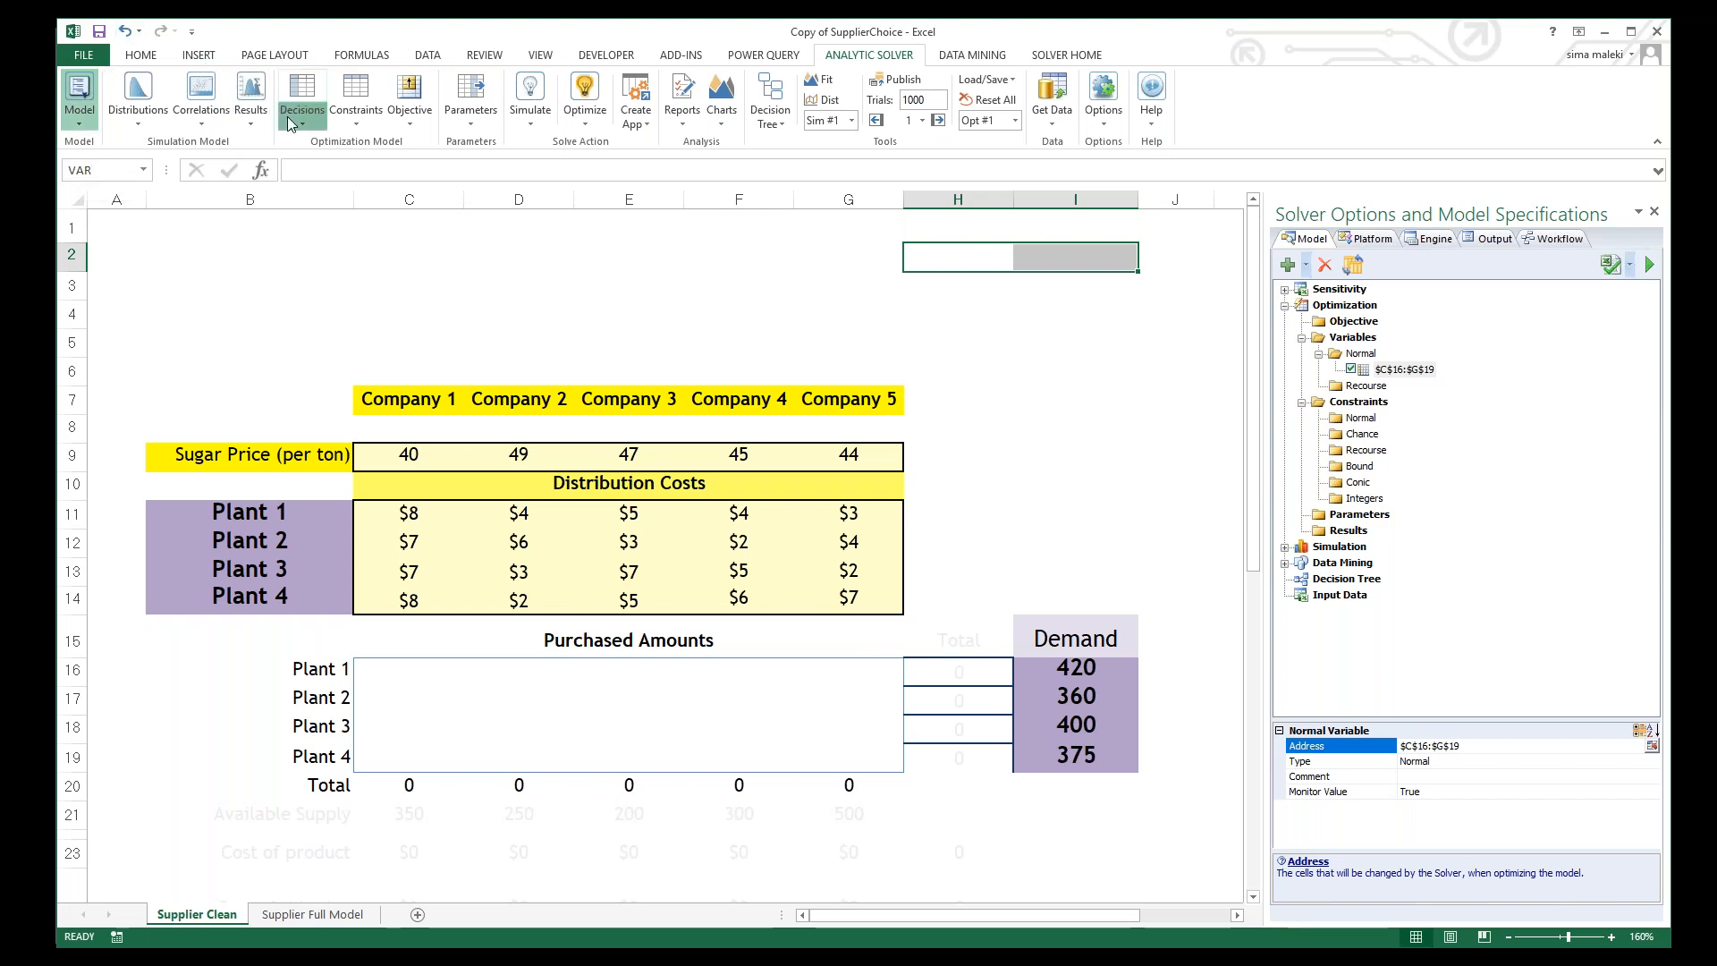
left_click(323, 161)
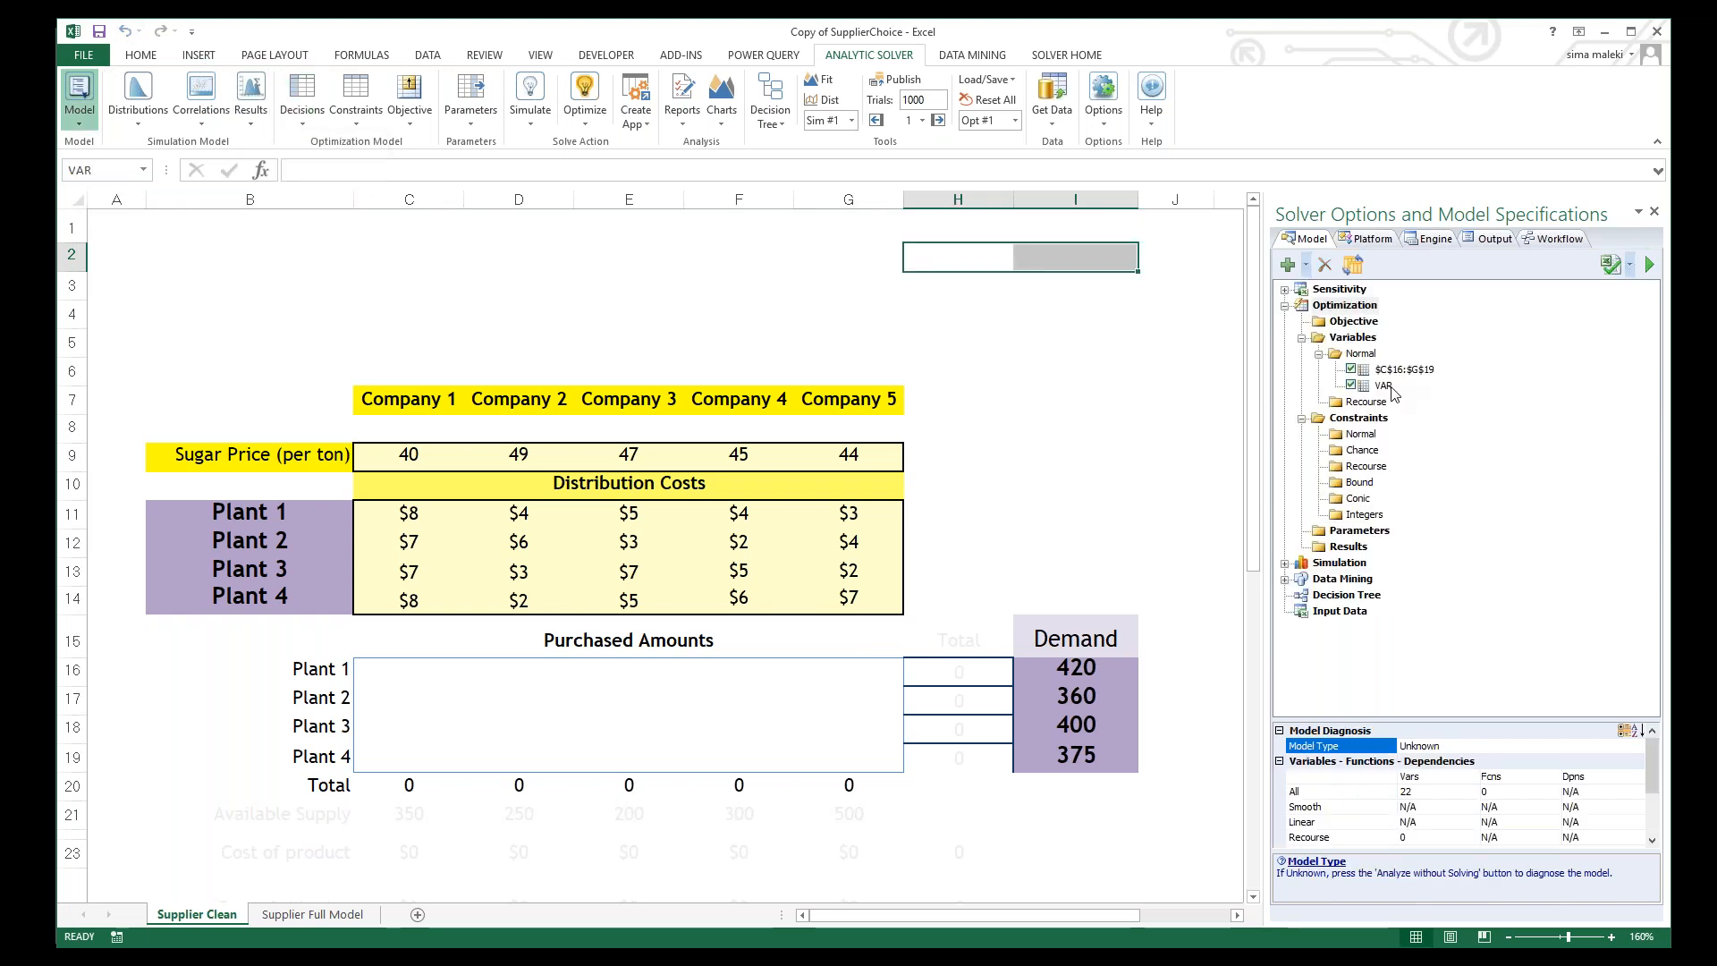
left_click(1388, 386)
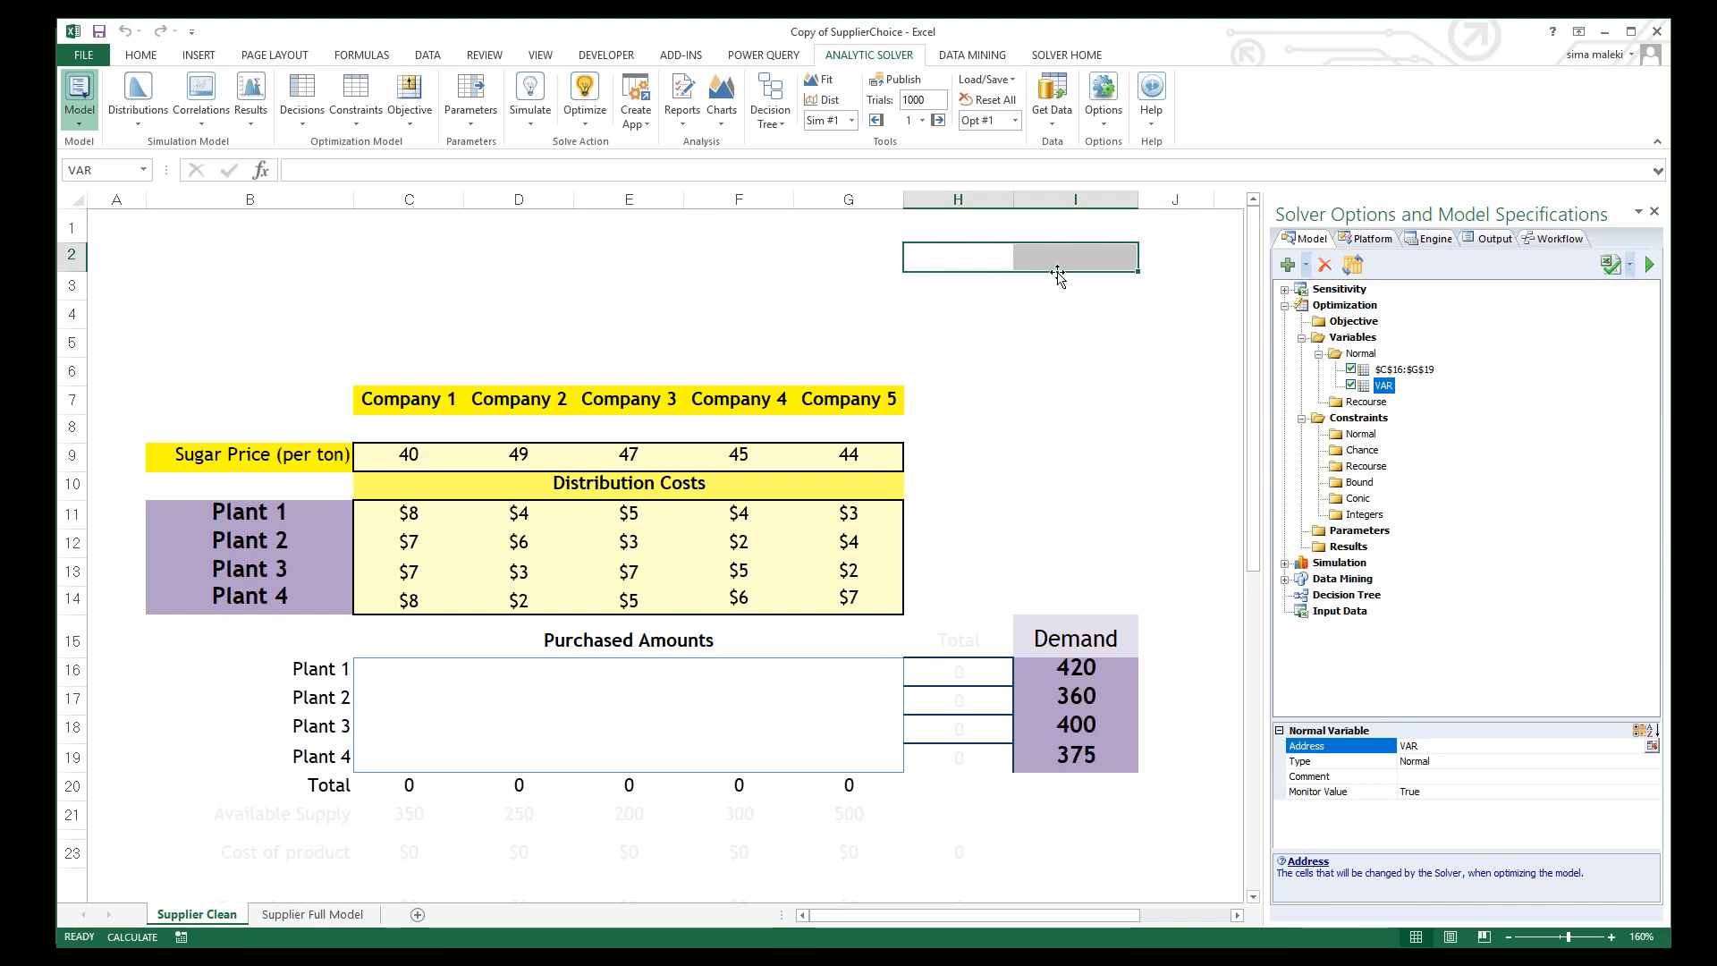
left_click(1352, 385)
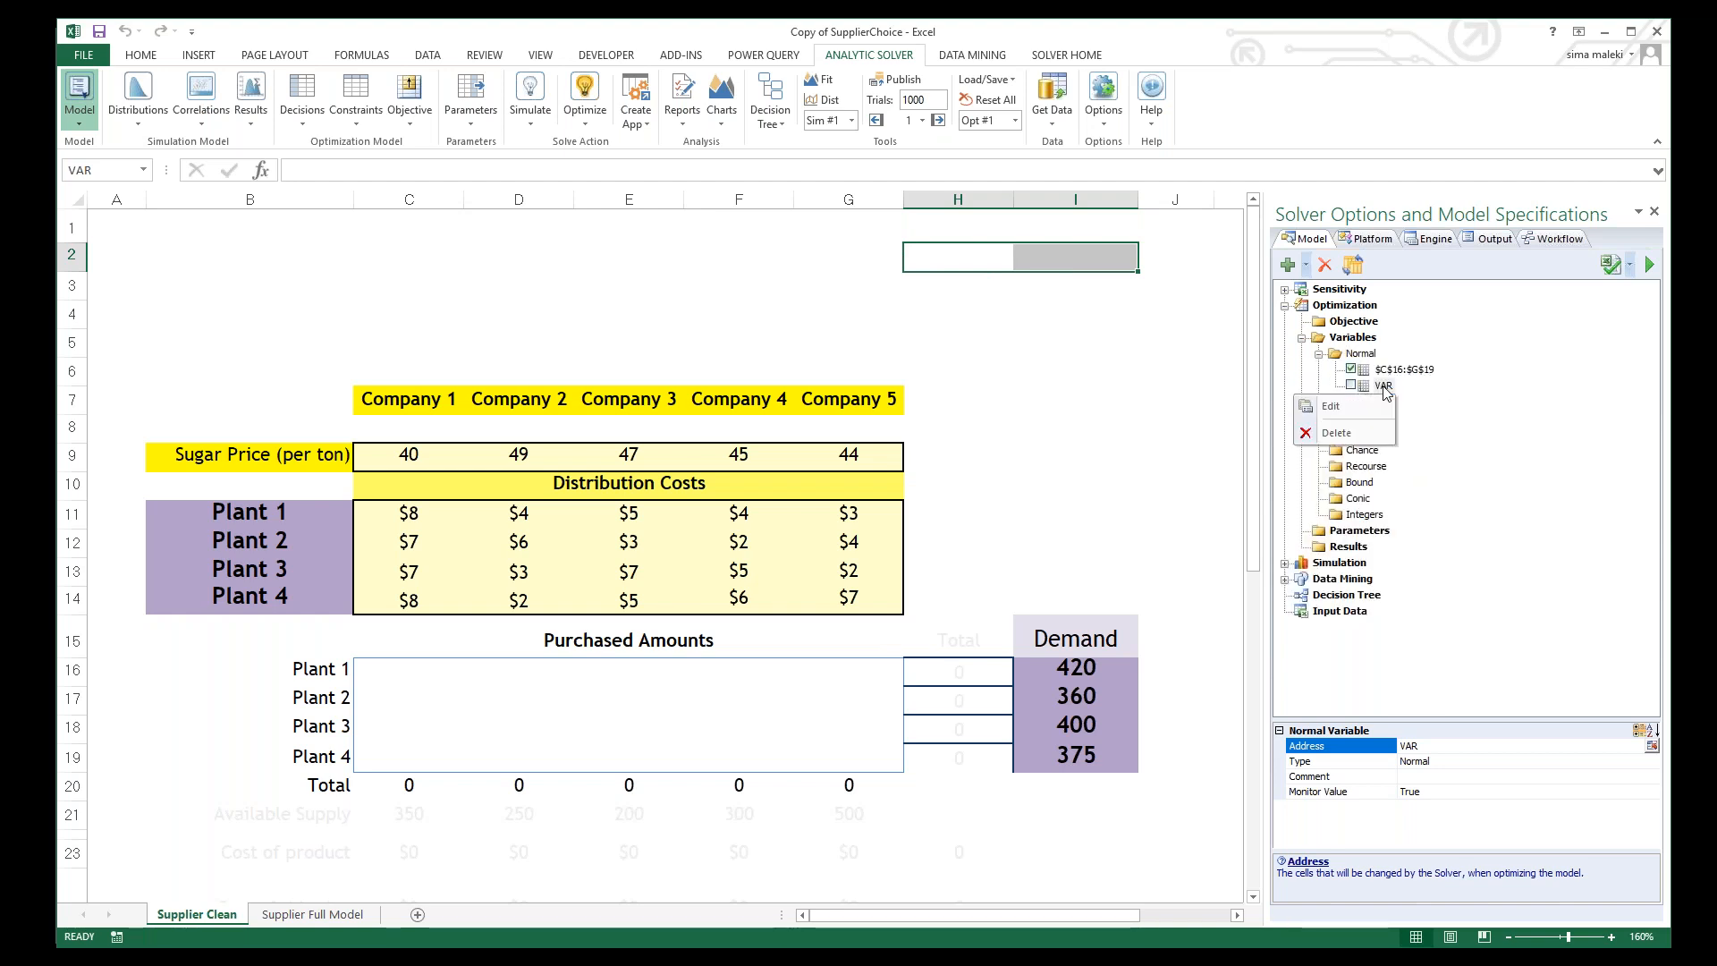
left_click(1018, 399)
scroll(1018, 400, "down", 1)
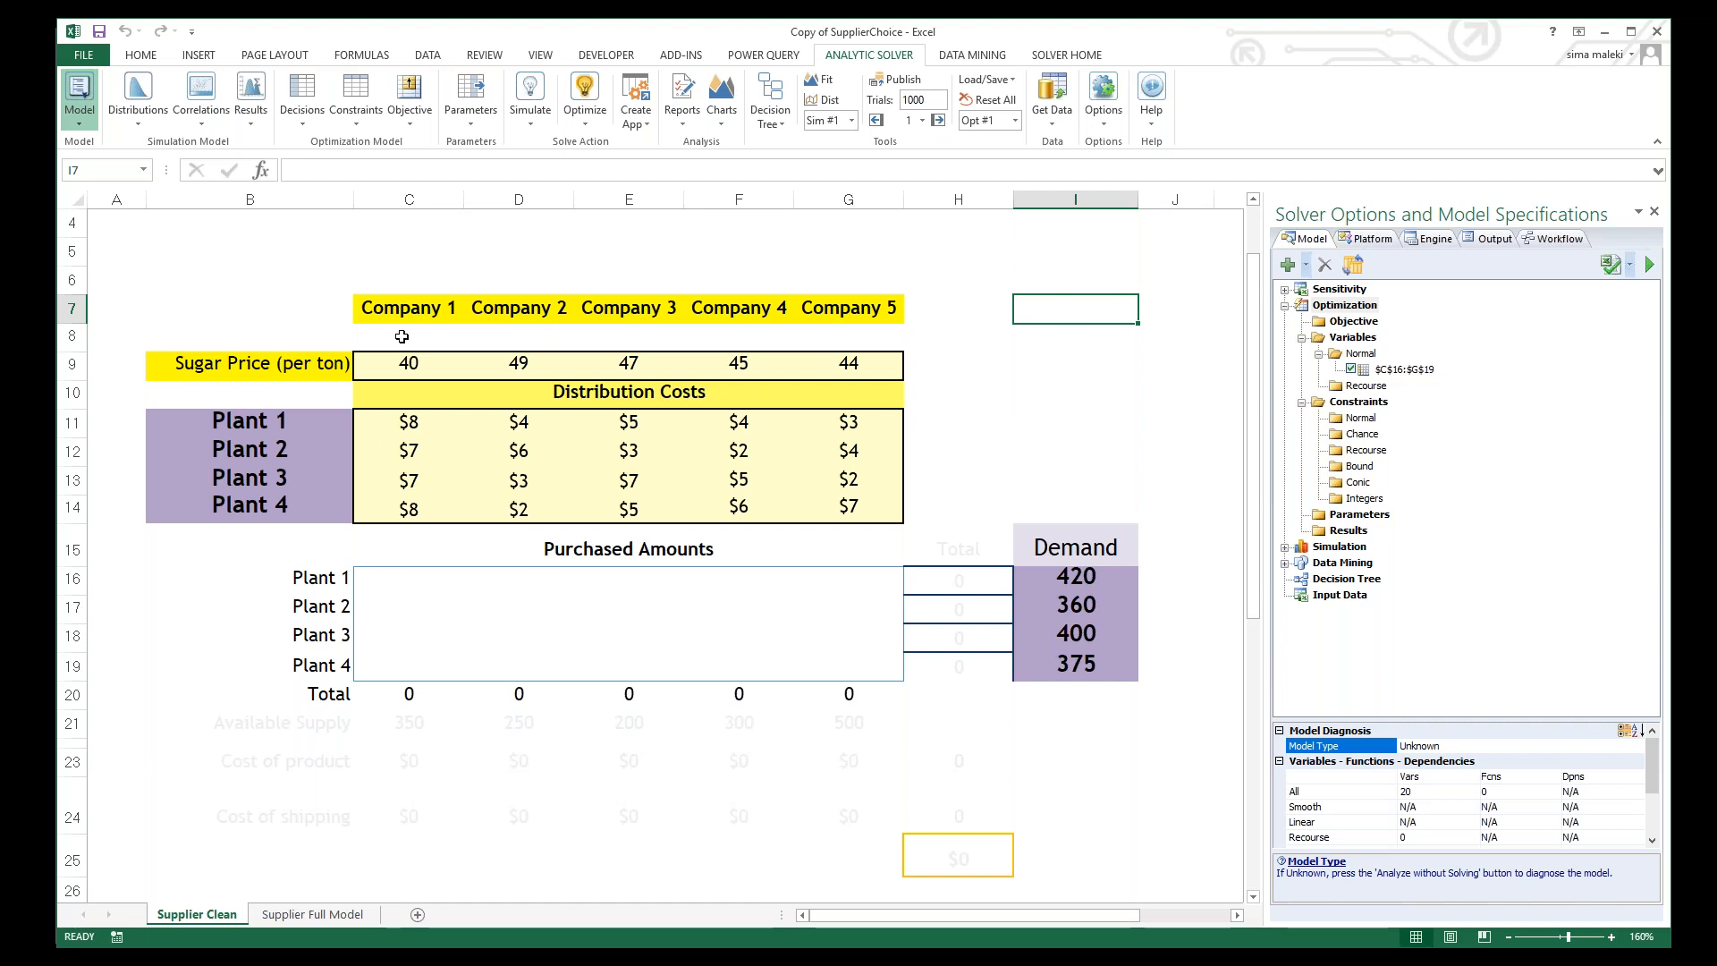
Step: AutoSum the Total row, with =SUM(C16:C19) in C20 through =SUM(G16:G19) in G20
left_click(404, 693)
key("alt+equal")
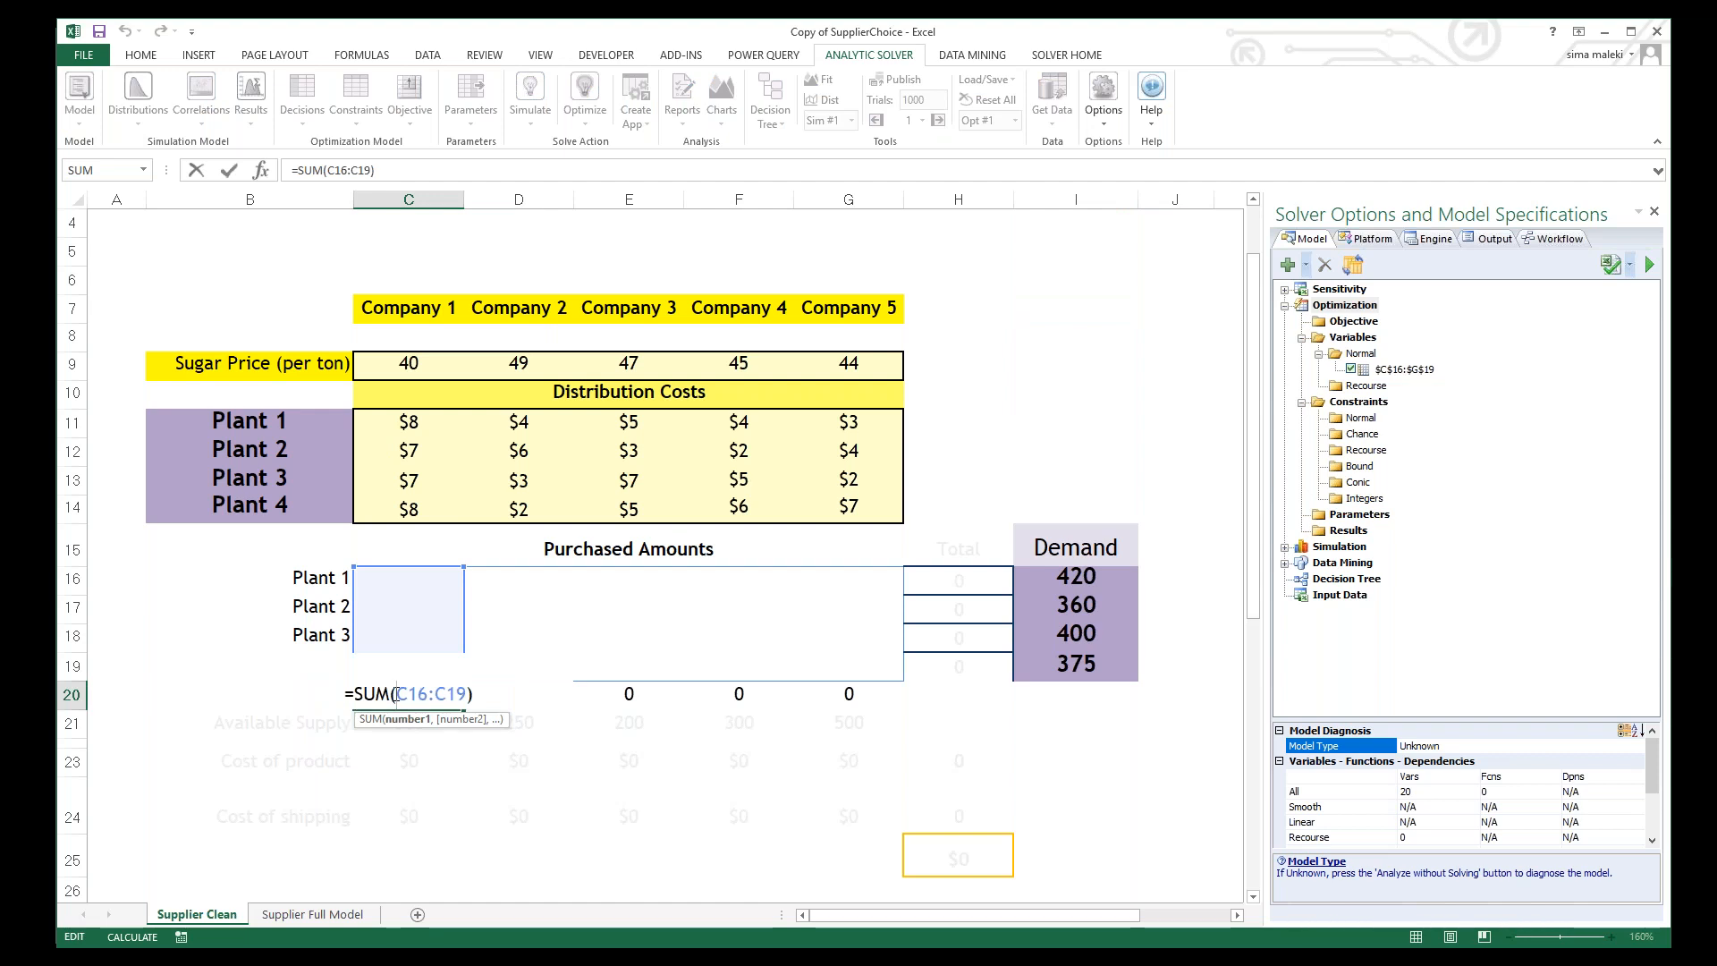
key("ctrl+Return")
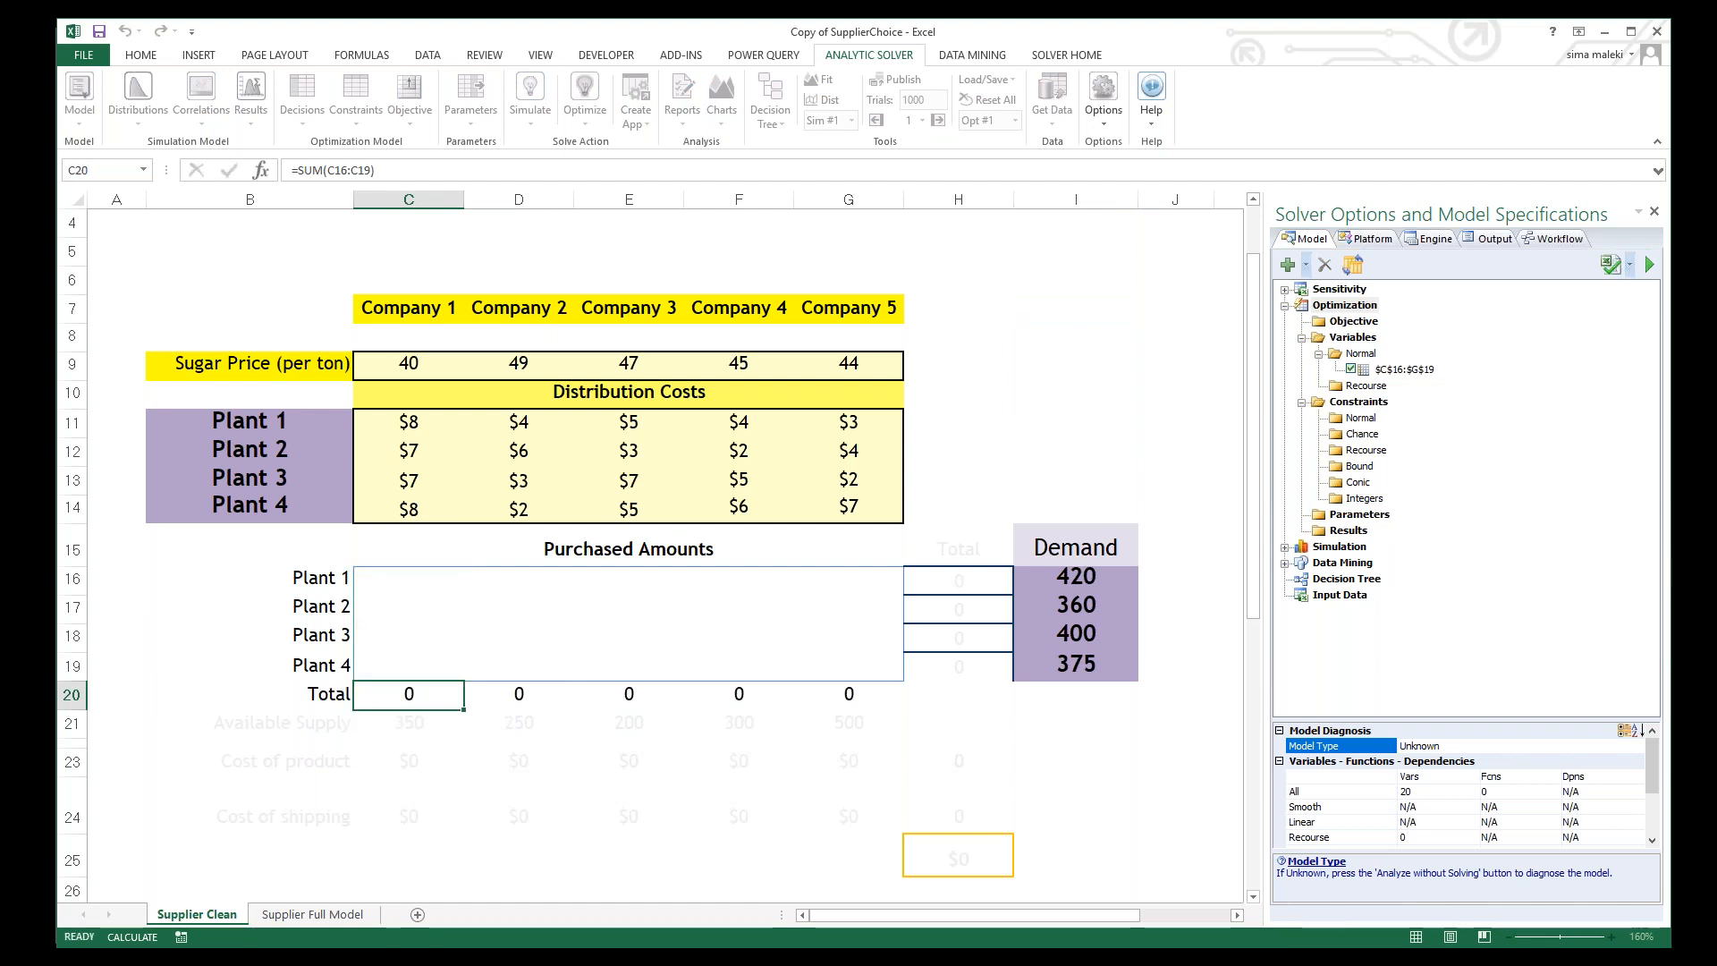
double_click(875, 698)
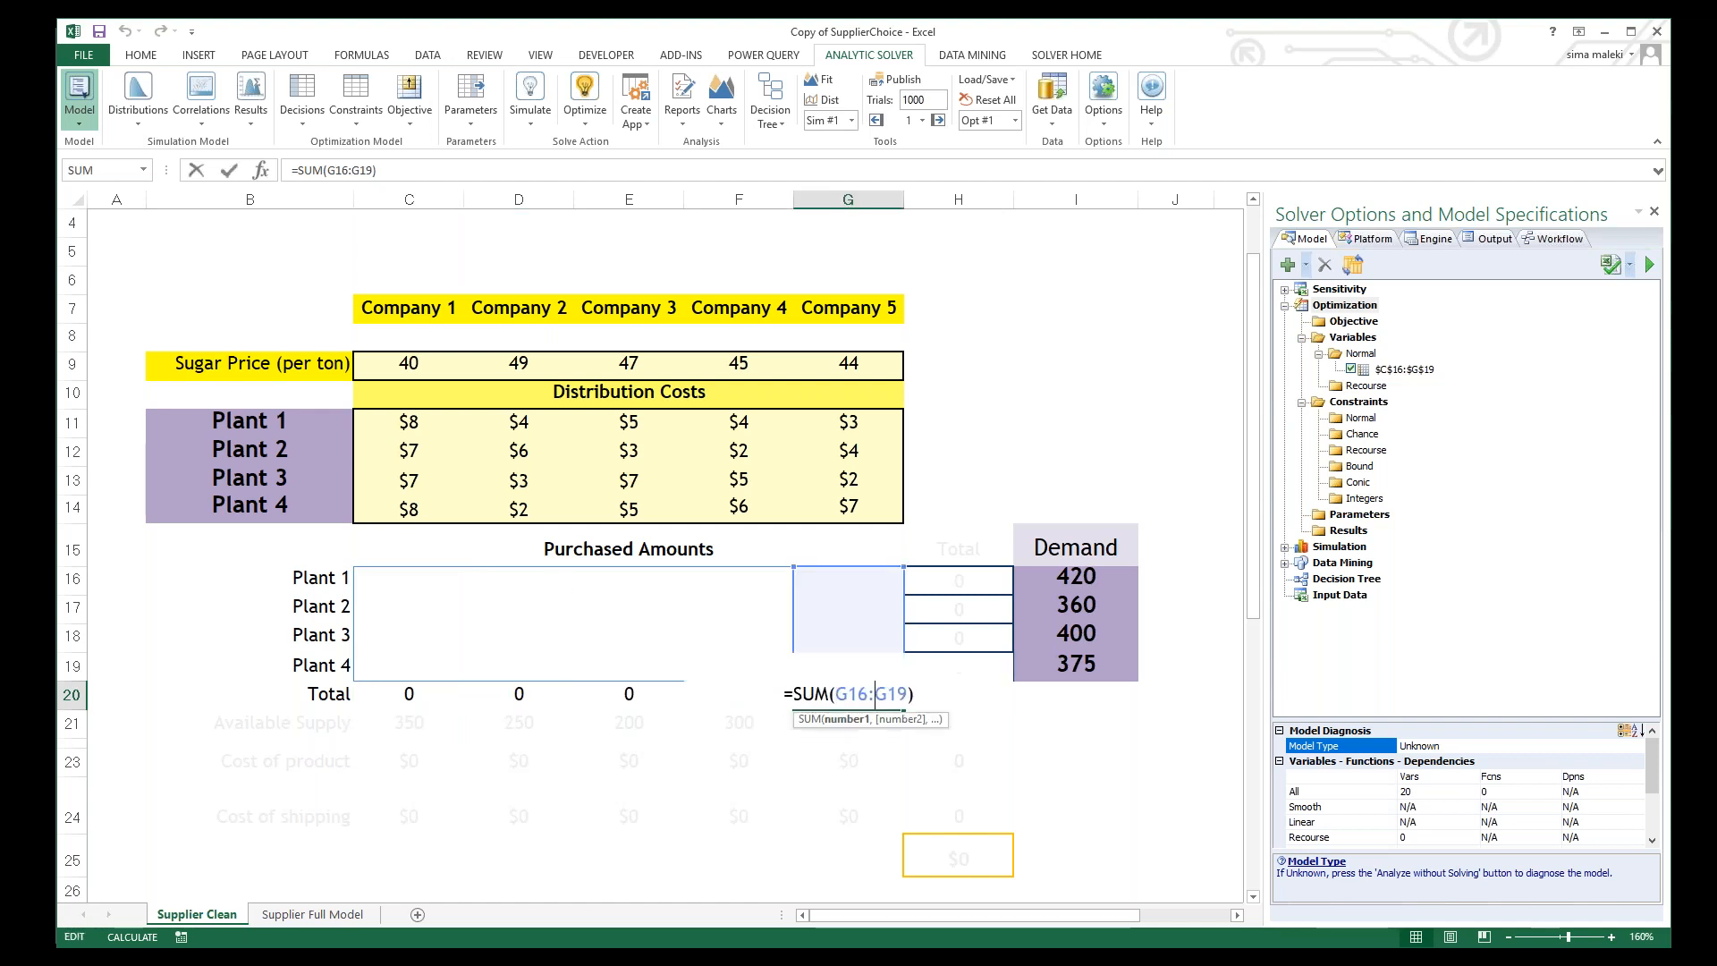
key("Return")
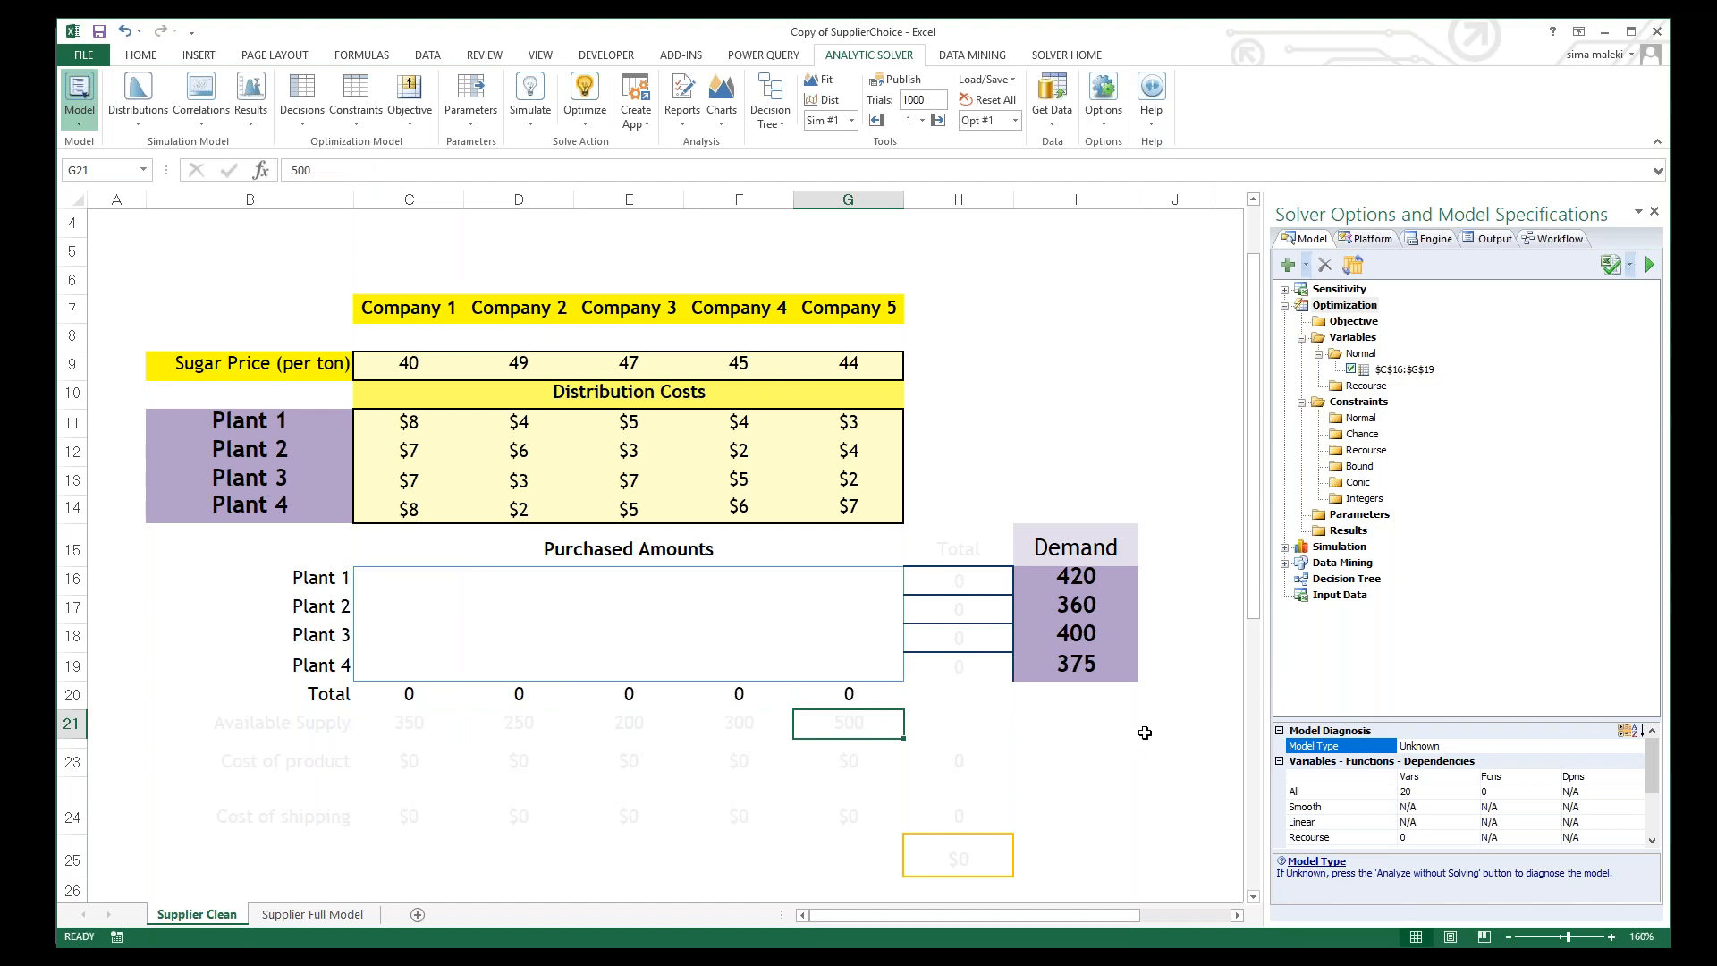
left_click_drag(154, 689, 1162, 892)
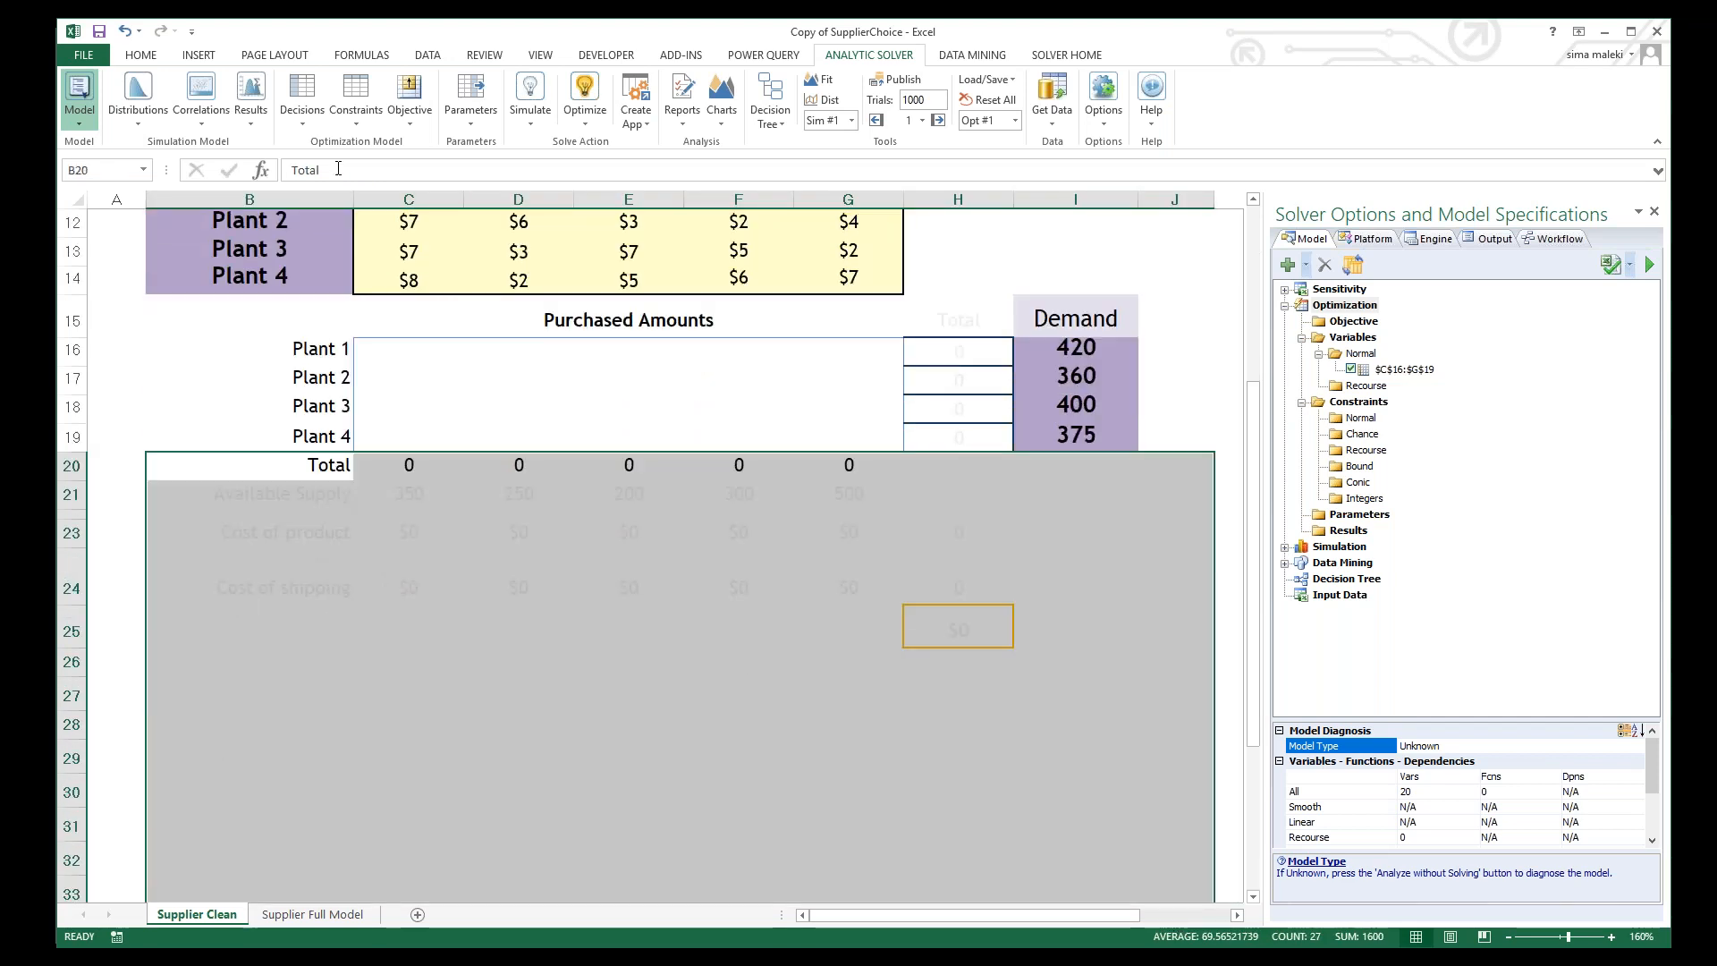
Step: Turn rows 20–24 text black and review the Available Supply row and Demand column
left_click(140, 54)
left_click(362, 123)
left_click(410, 688)
scroll(552, 604, "up", 1)
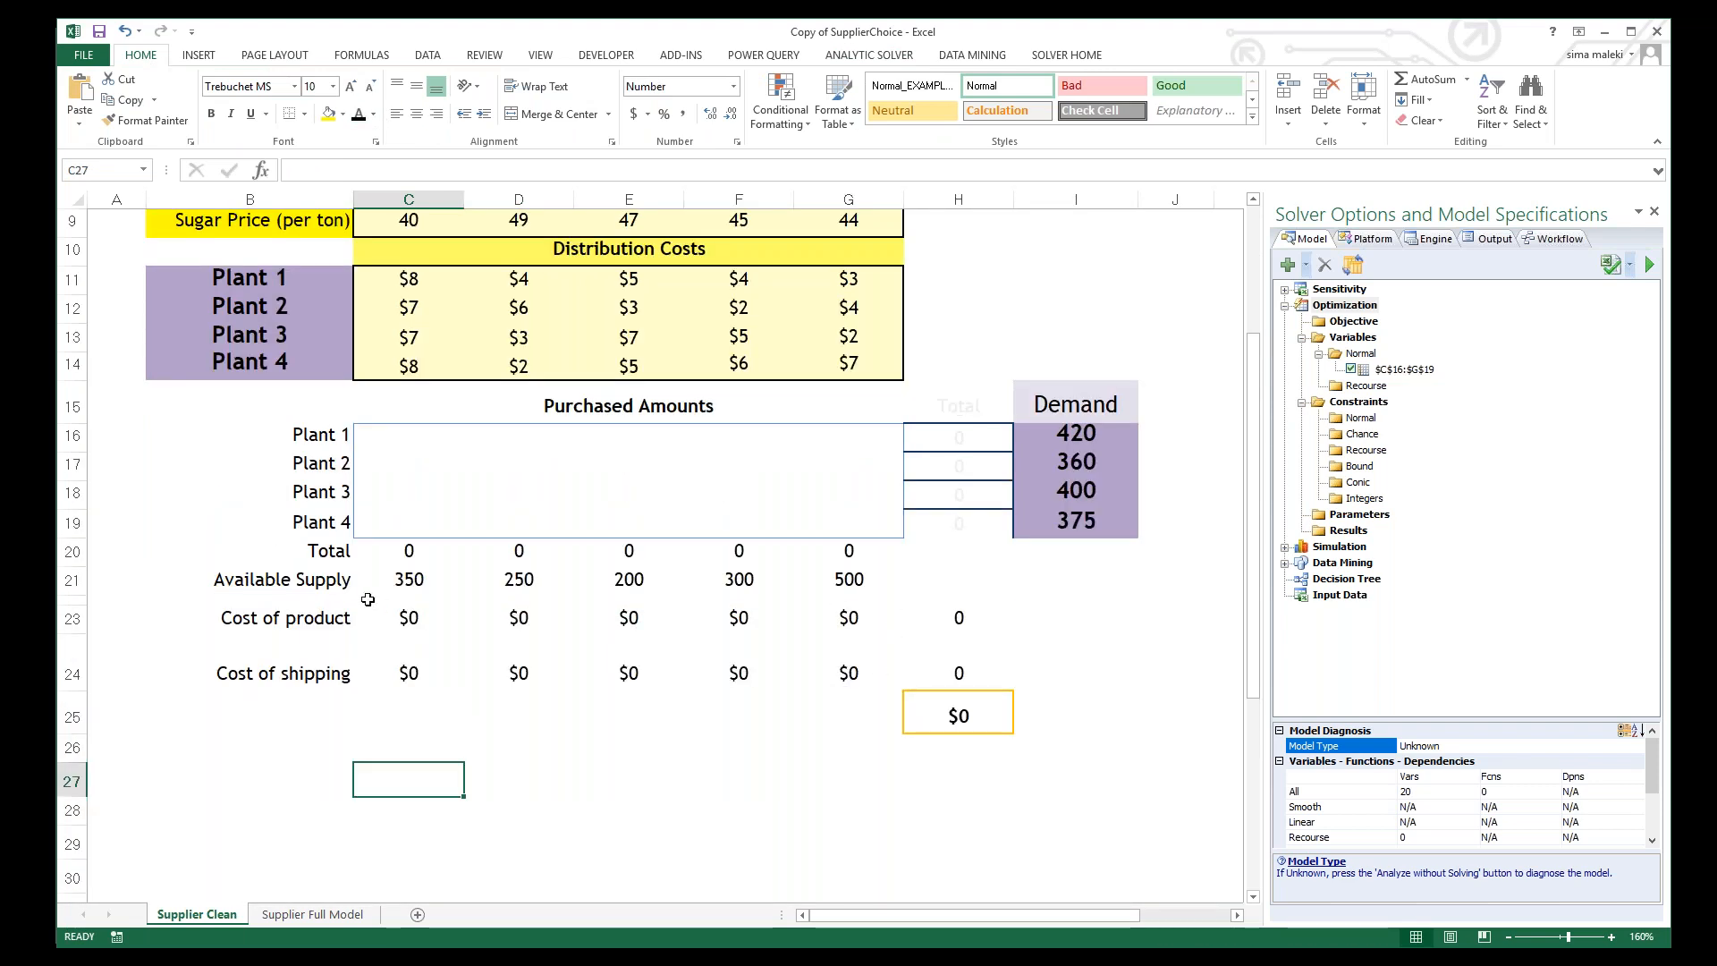
left_click_drag(285, 583, 894, 581)
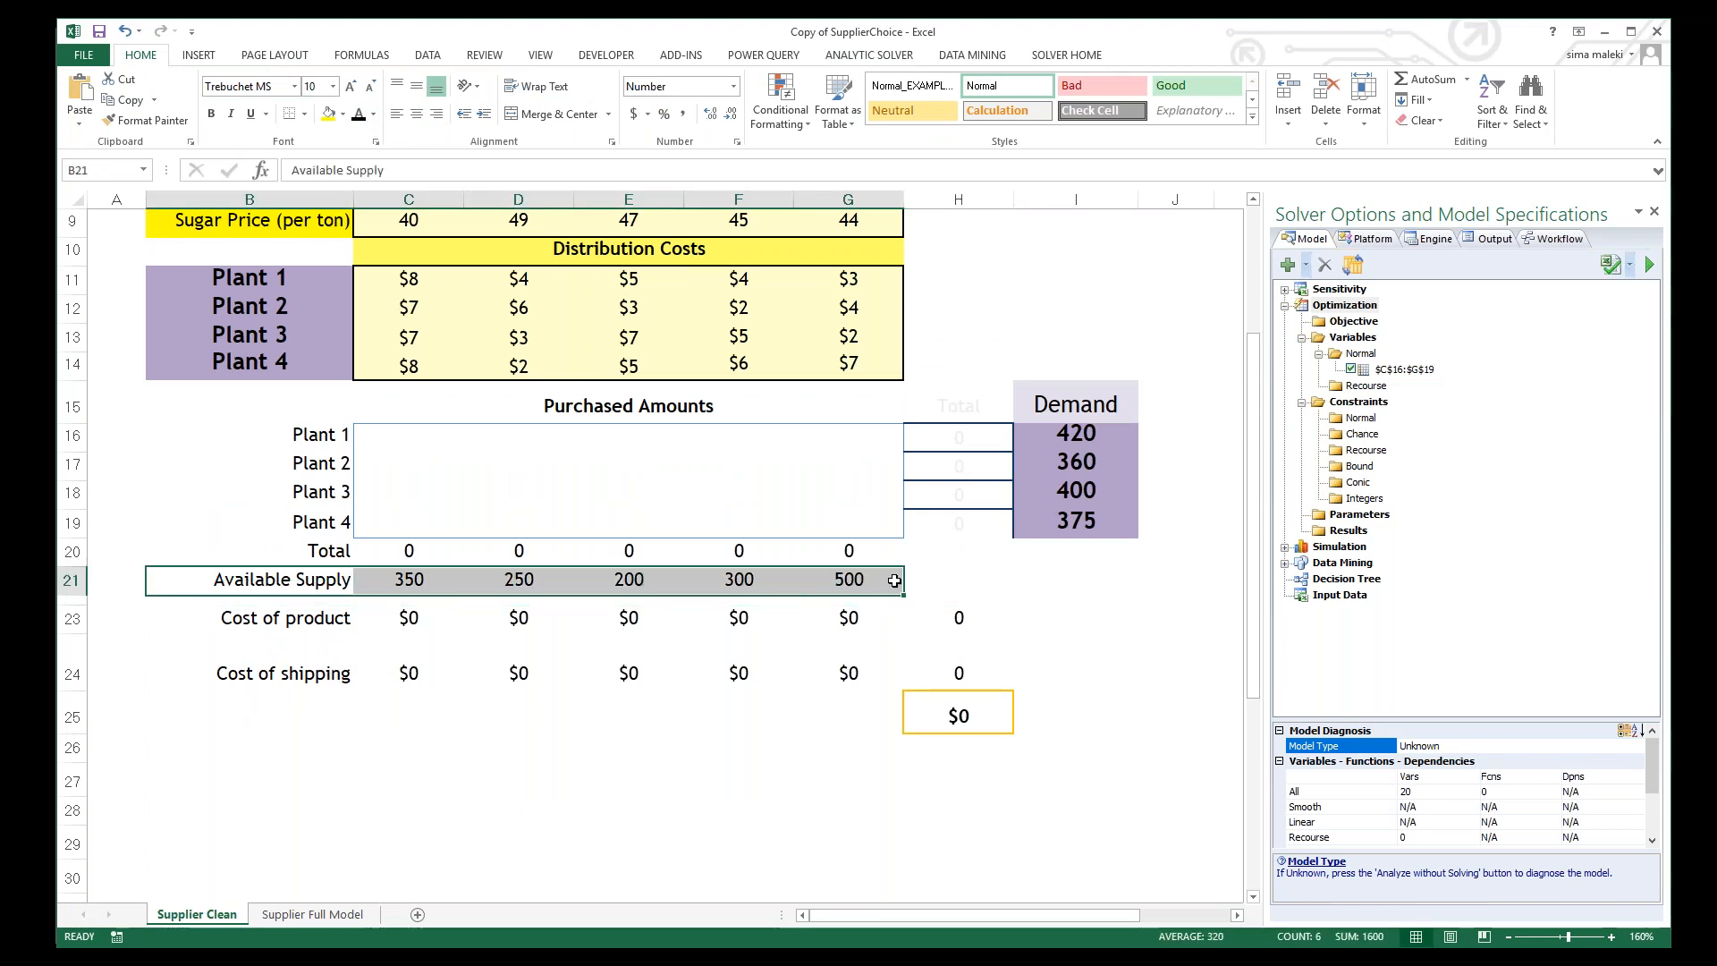
scroll(893, 569, "up", 2)
scroll(493, 732, "down", 2)
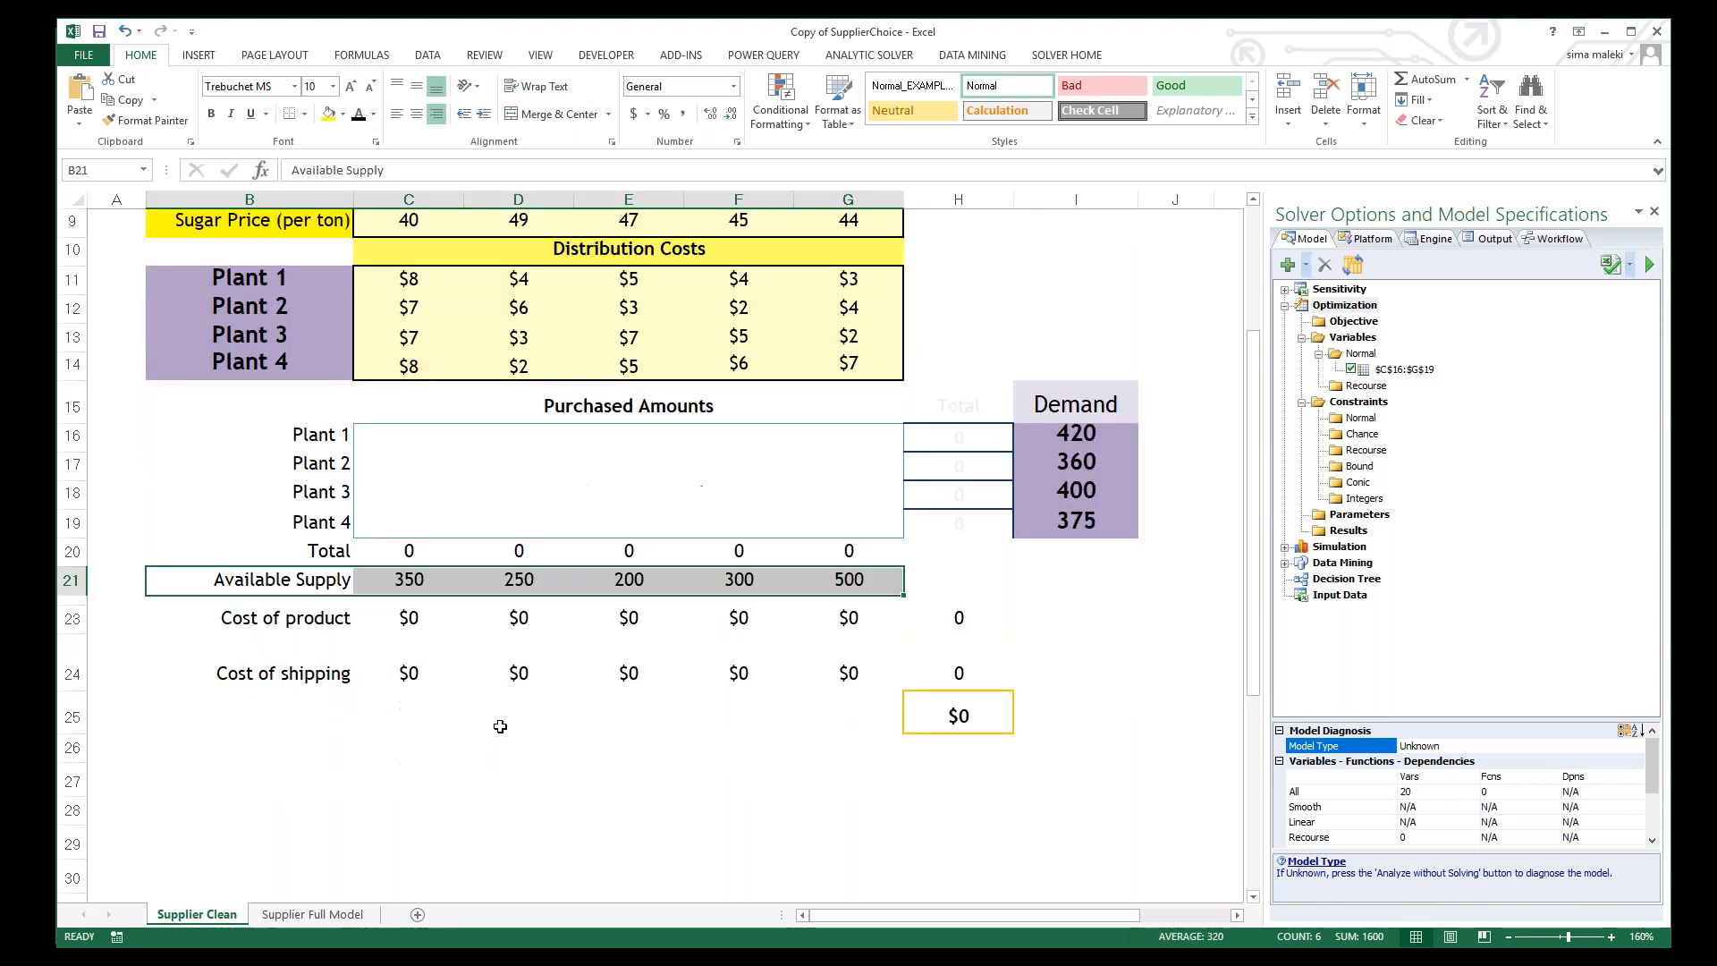
scroll(405, 650, "up", 1)
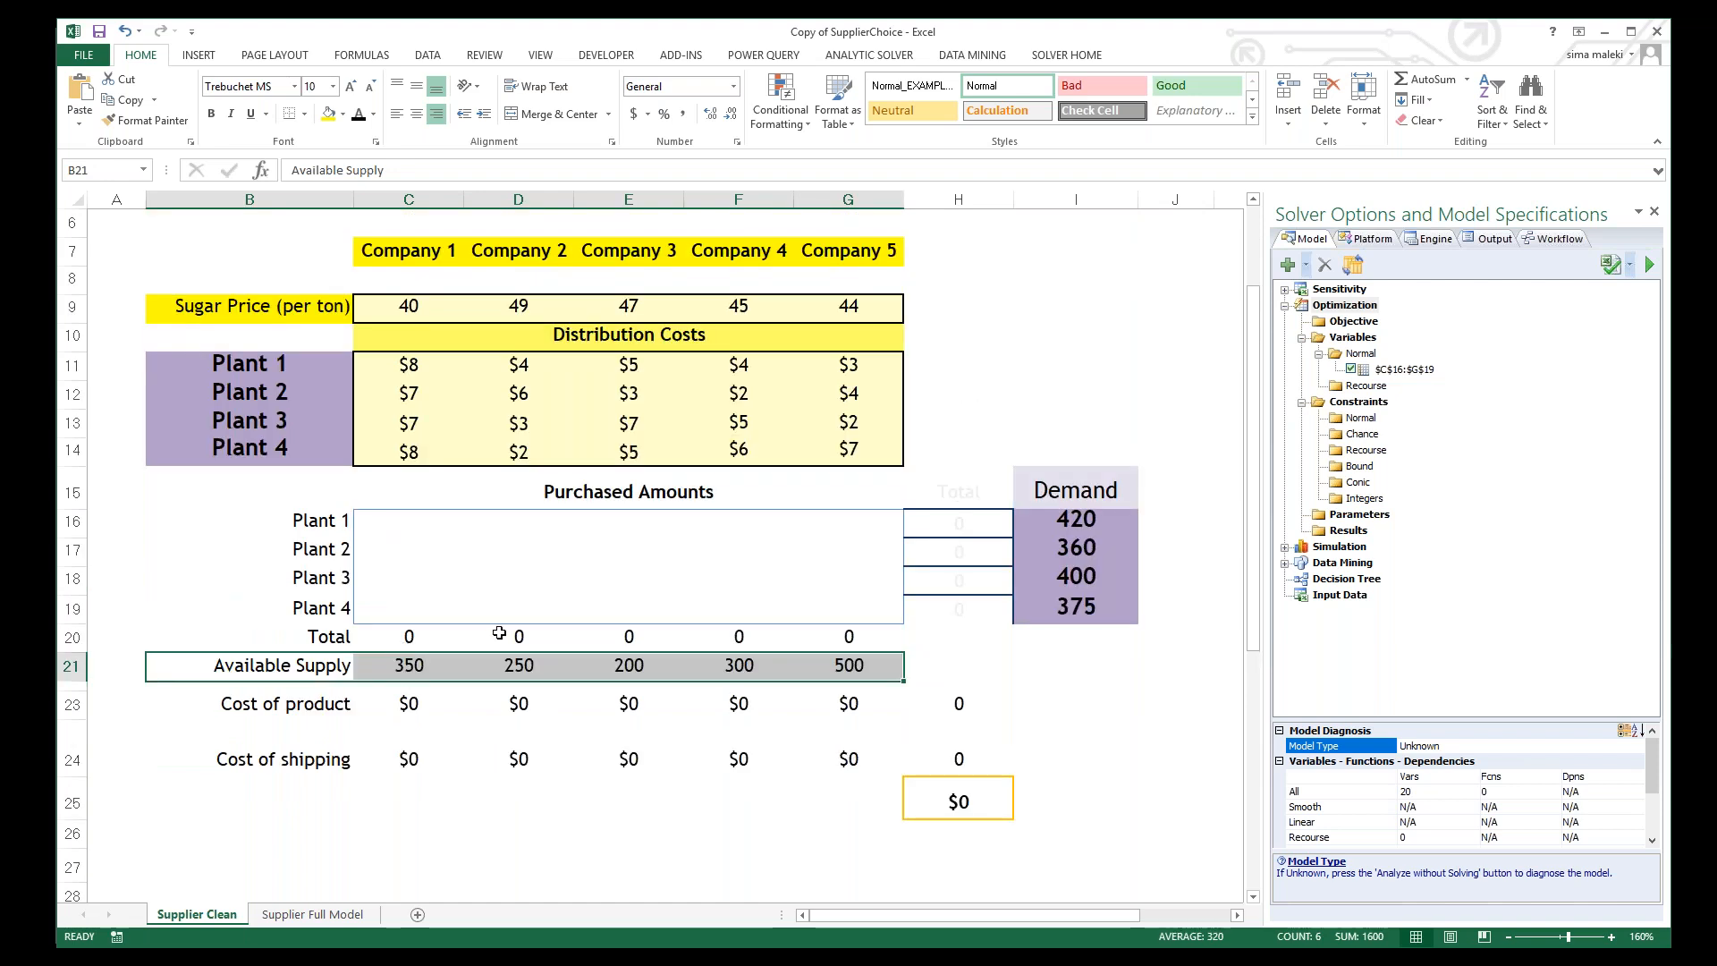
left_click_drag(1132, 422, 1100, 639)
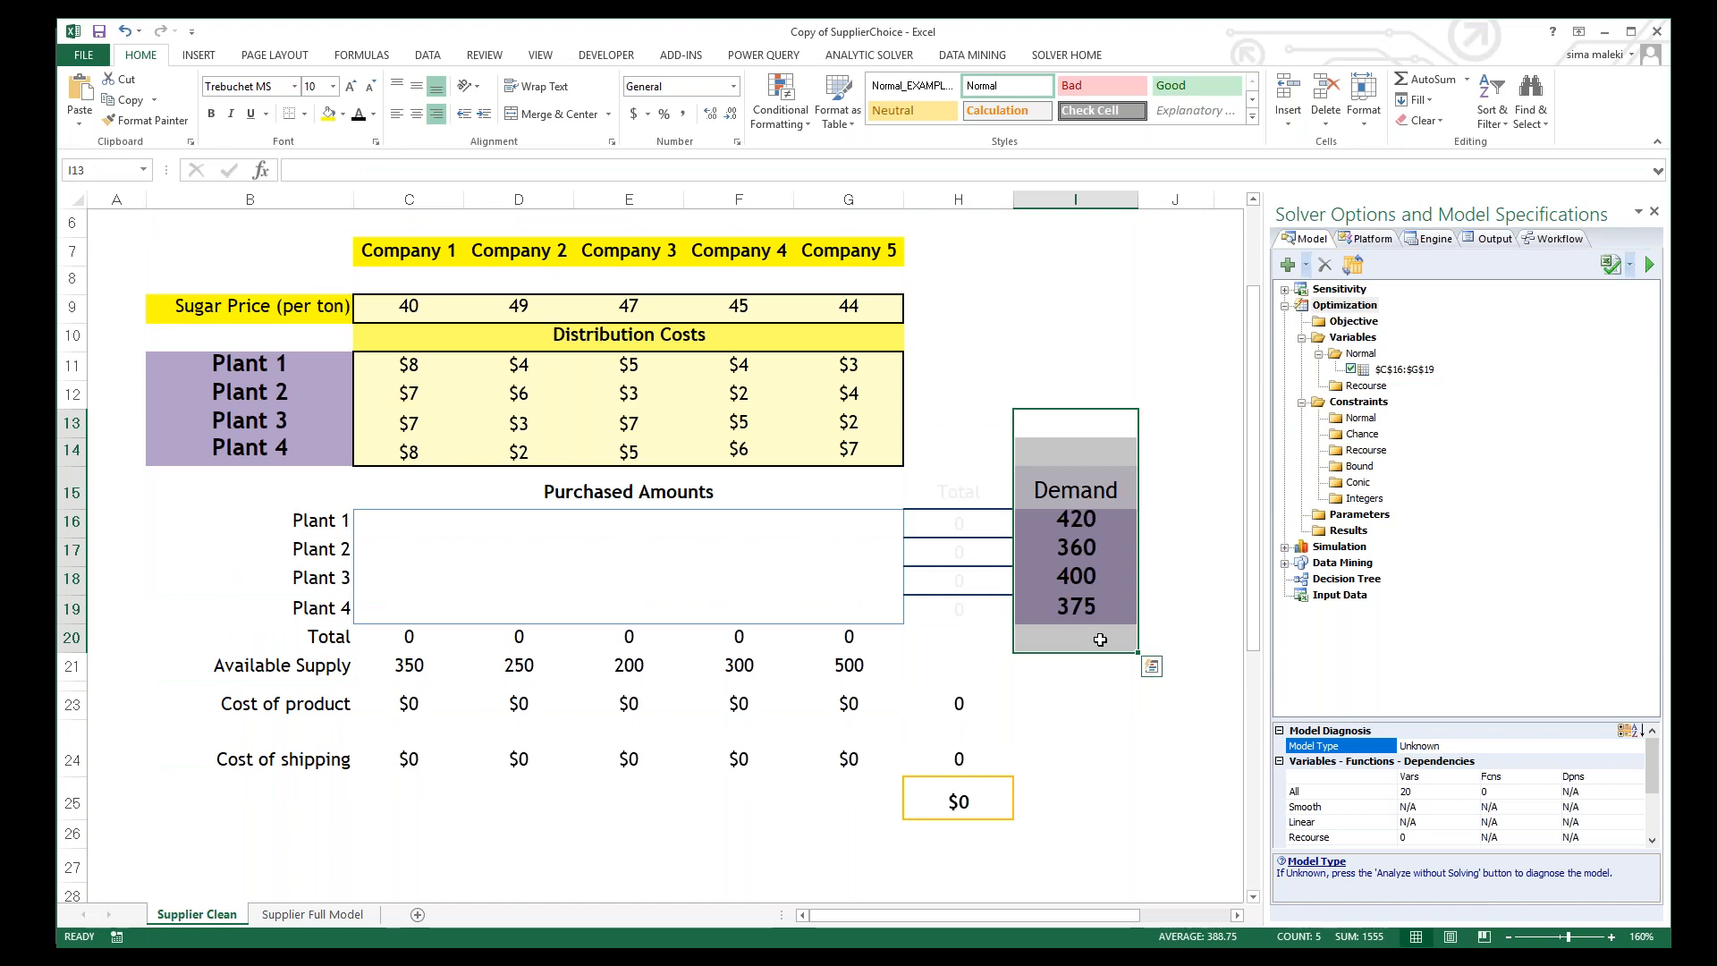
scroll(1100, 640, "down", 1)
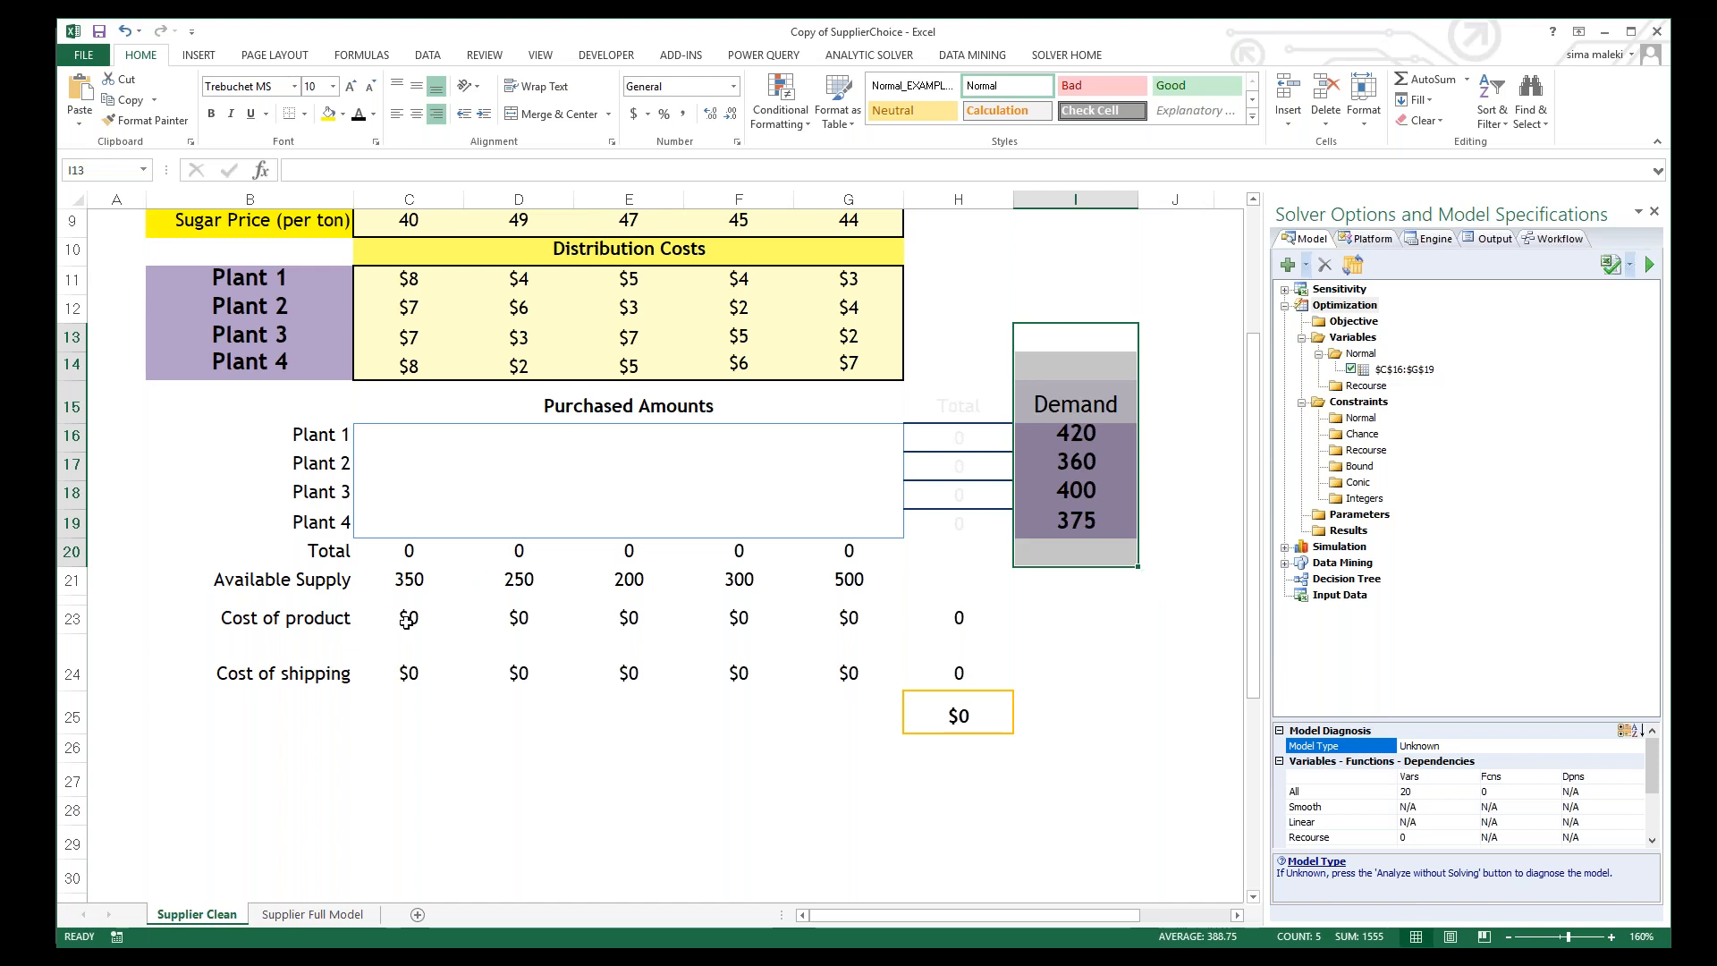
left_click(410, 550)
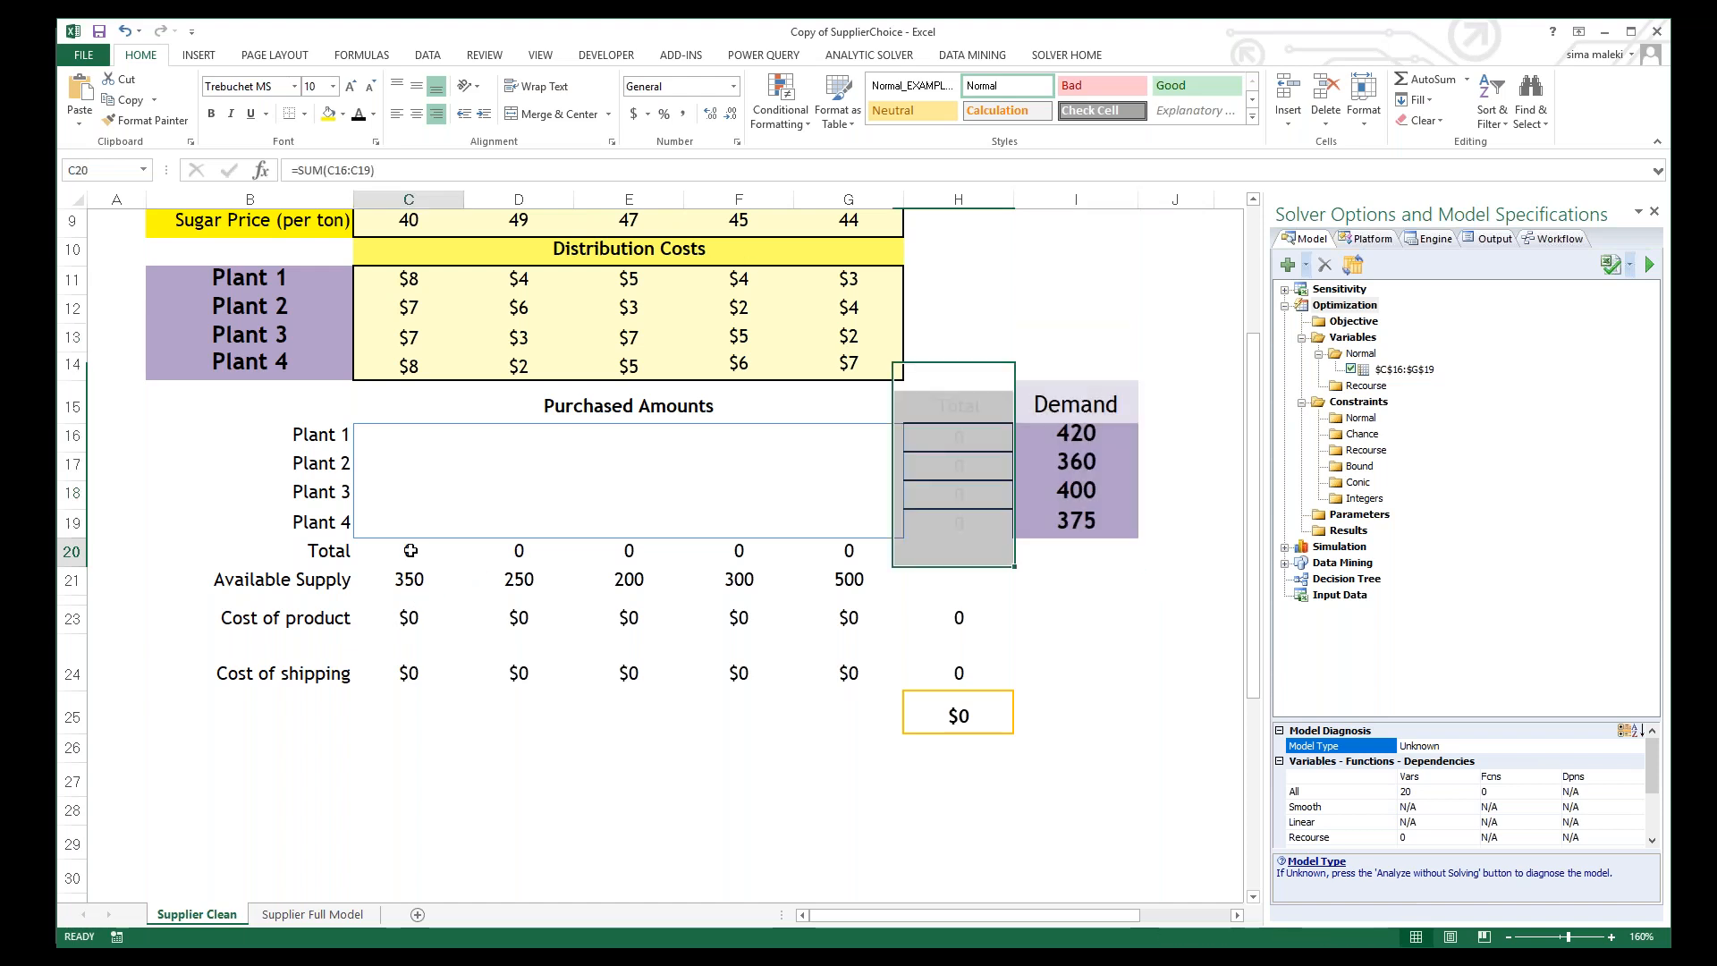
Step: Commit product costs =C20*C9 through =G20*G9 and AutoSum C23:G23 into H23
double_click(406, 617)
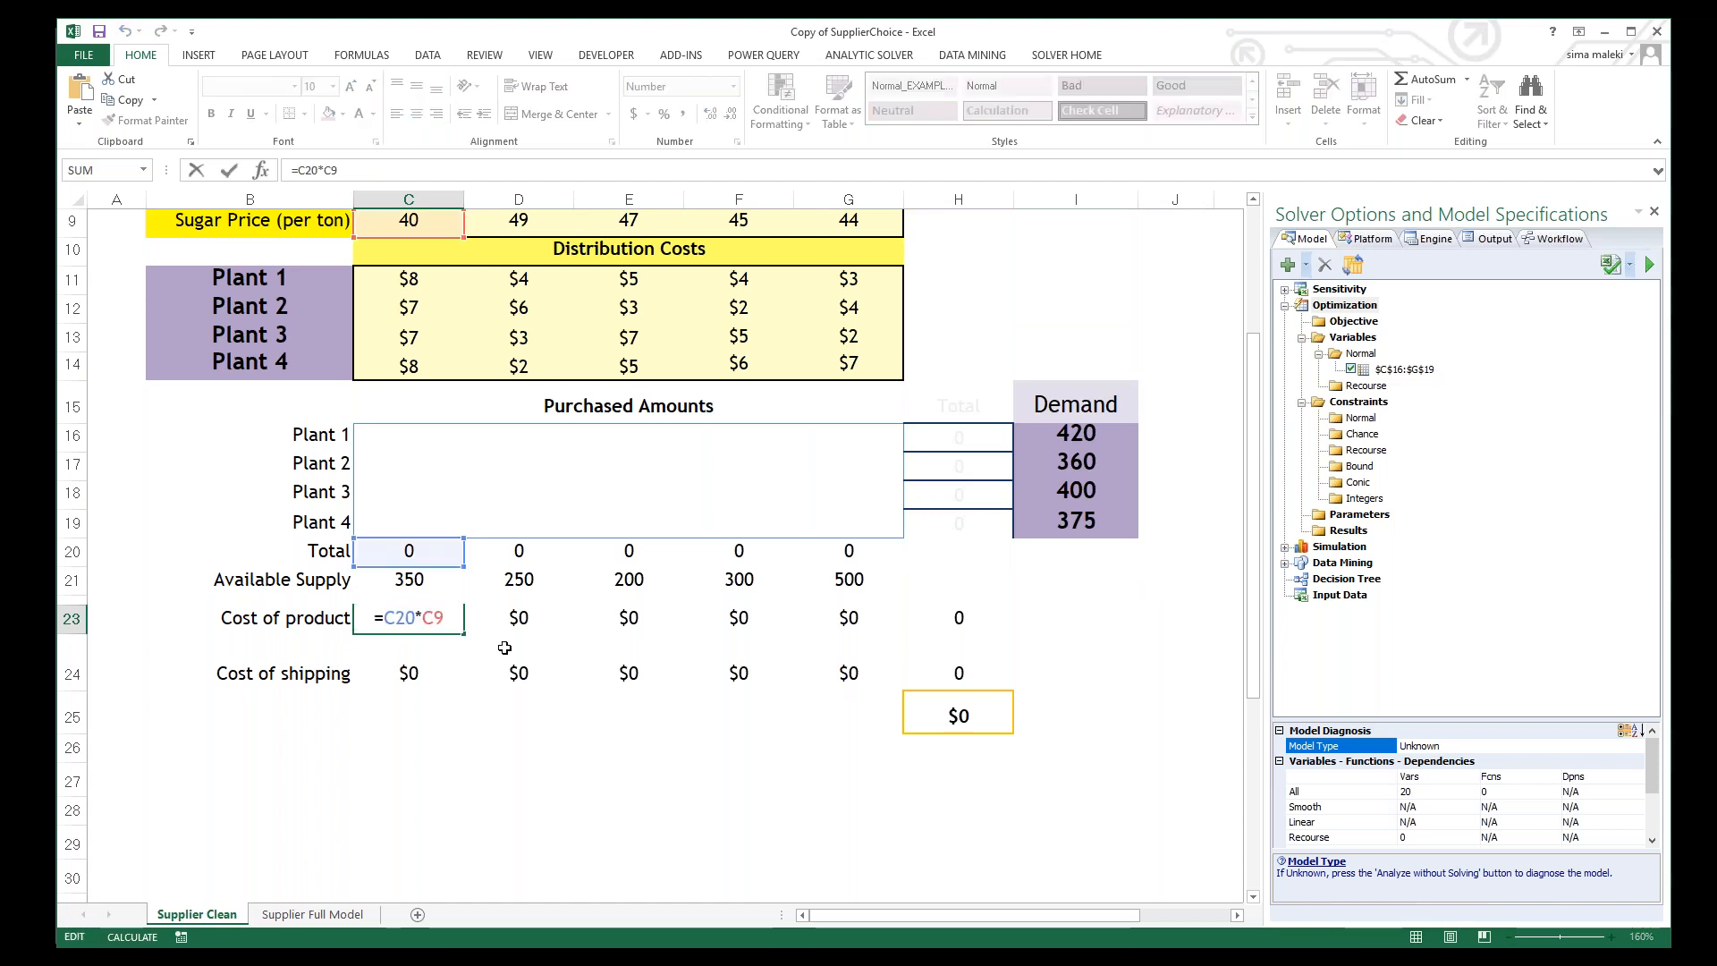
scroll(505, 647, "up", 1)
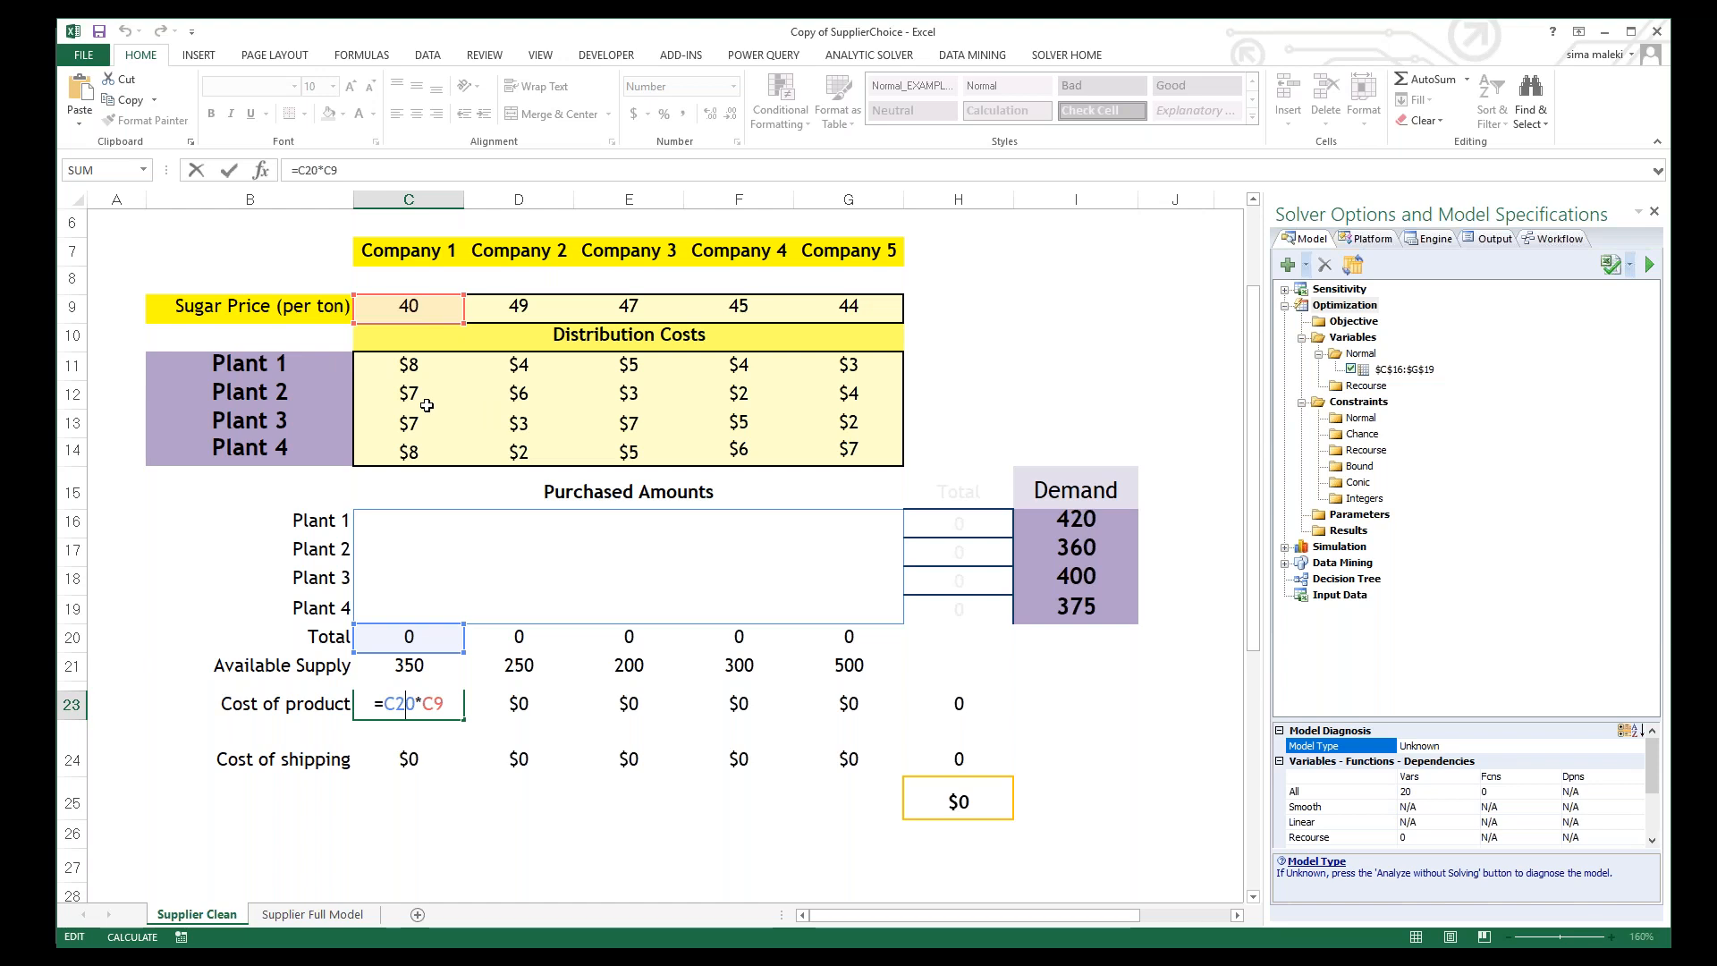
key("ctrl+Return")
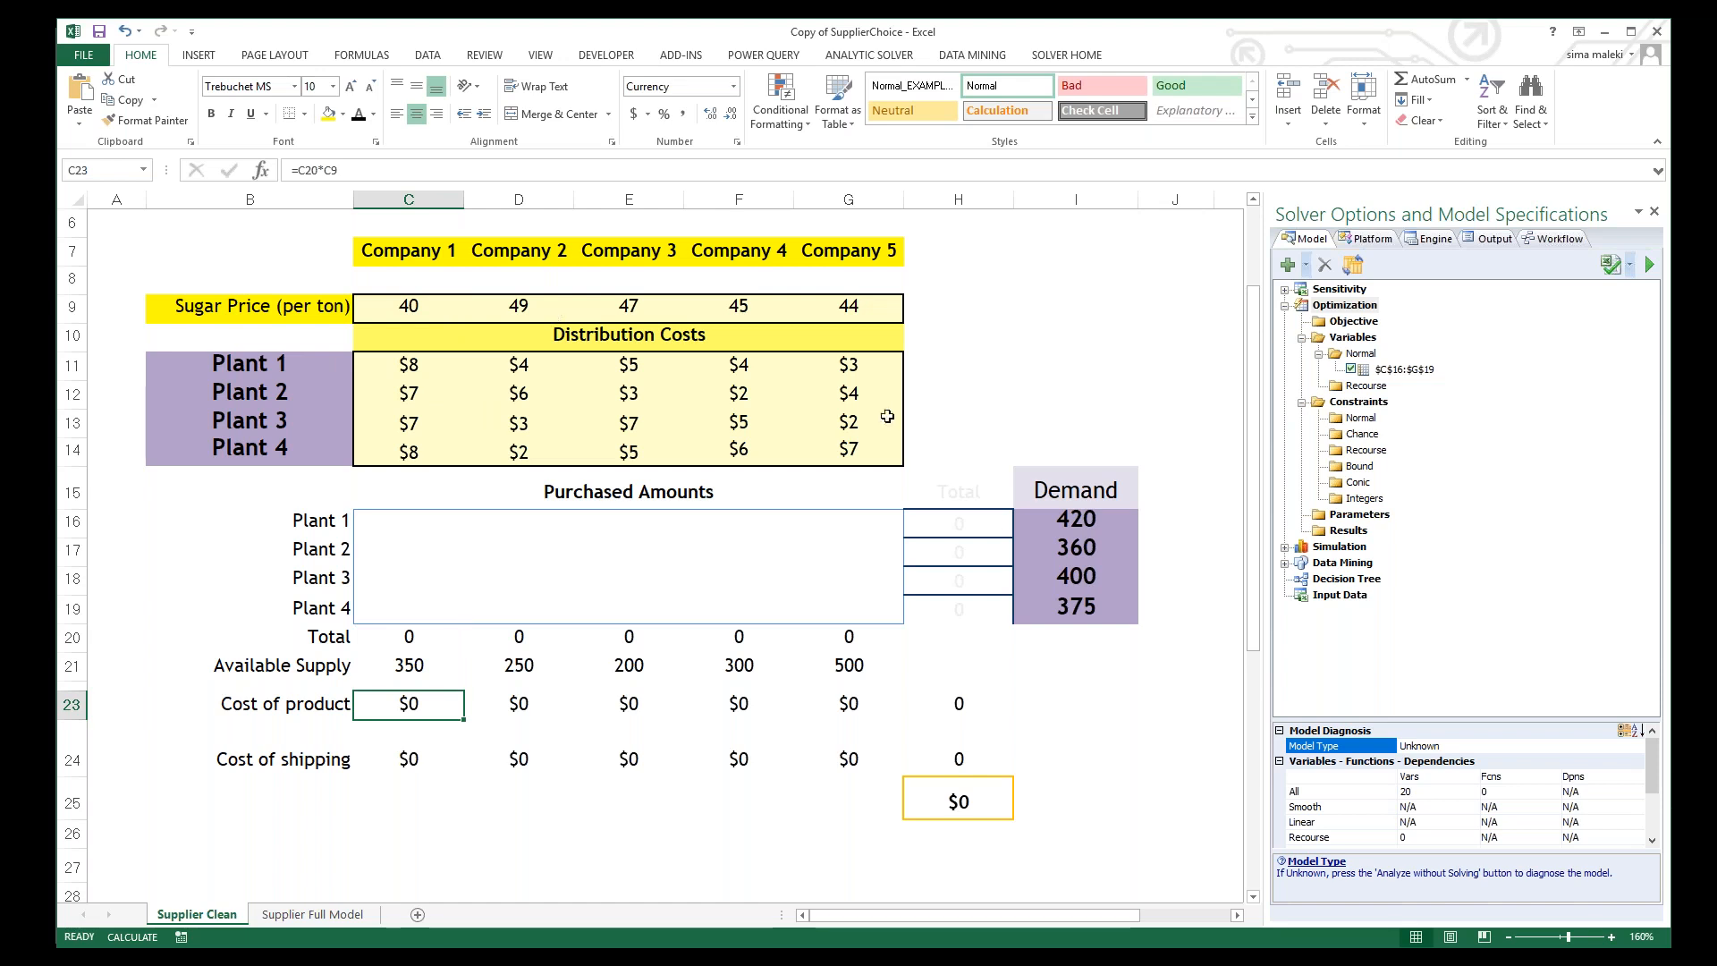
left_click(877, 706)
double_click(877, 706)
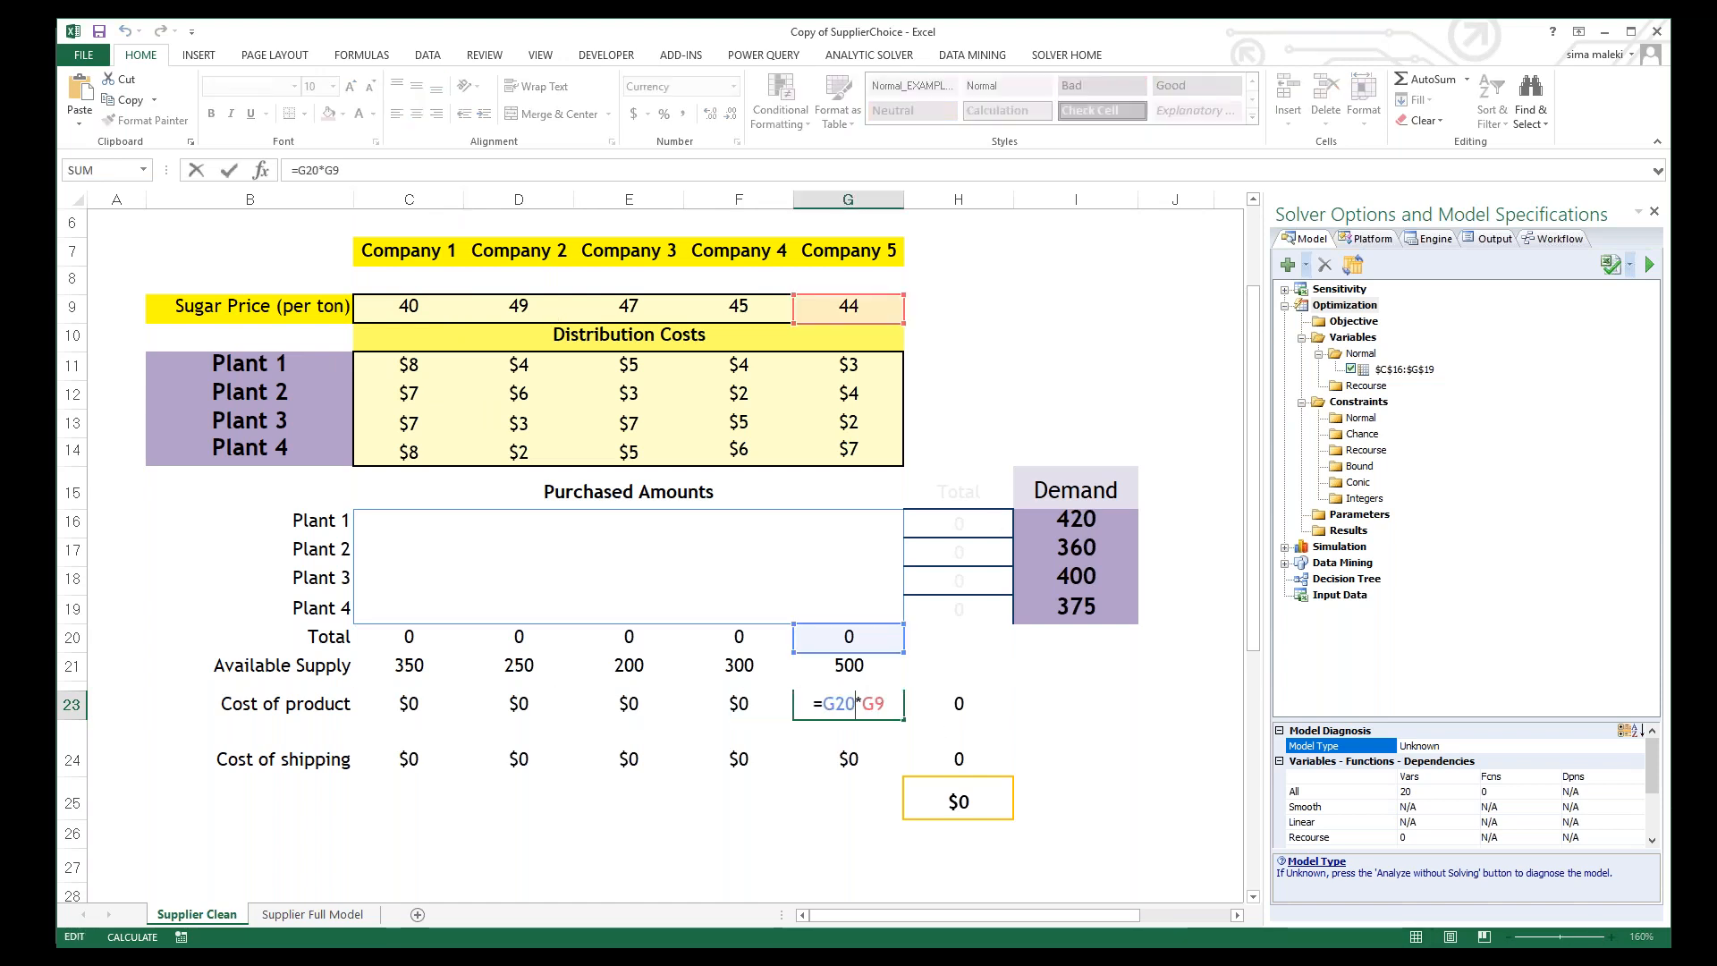
key("ctrl+Return")
key("Right")
key("alt+equal")
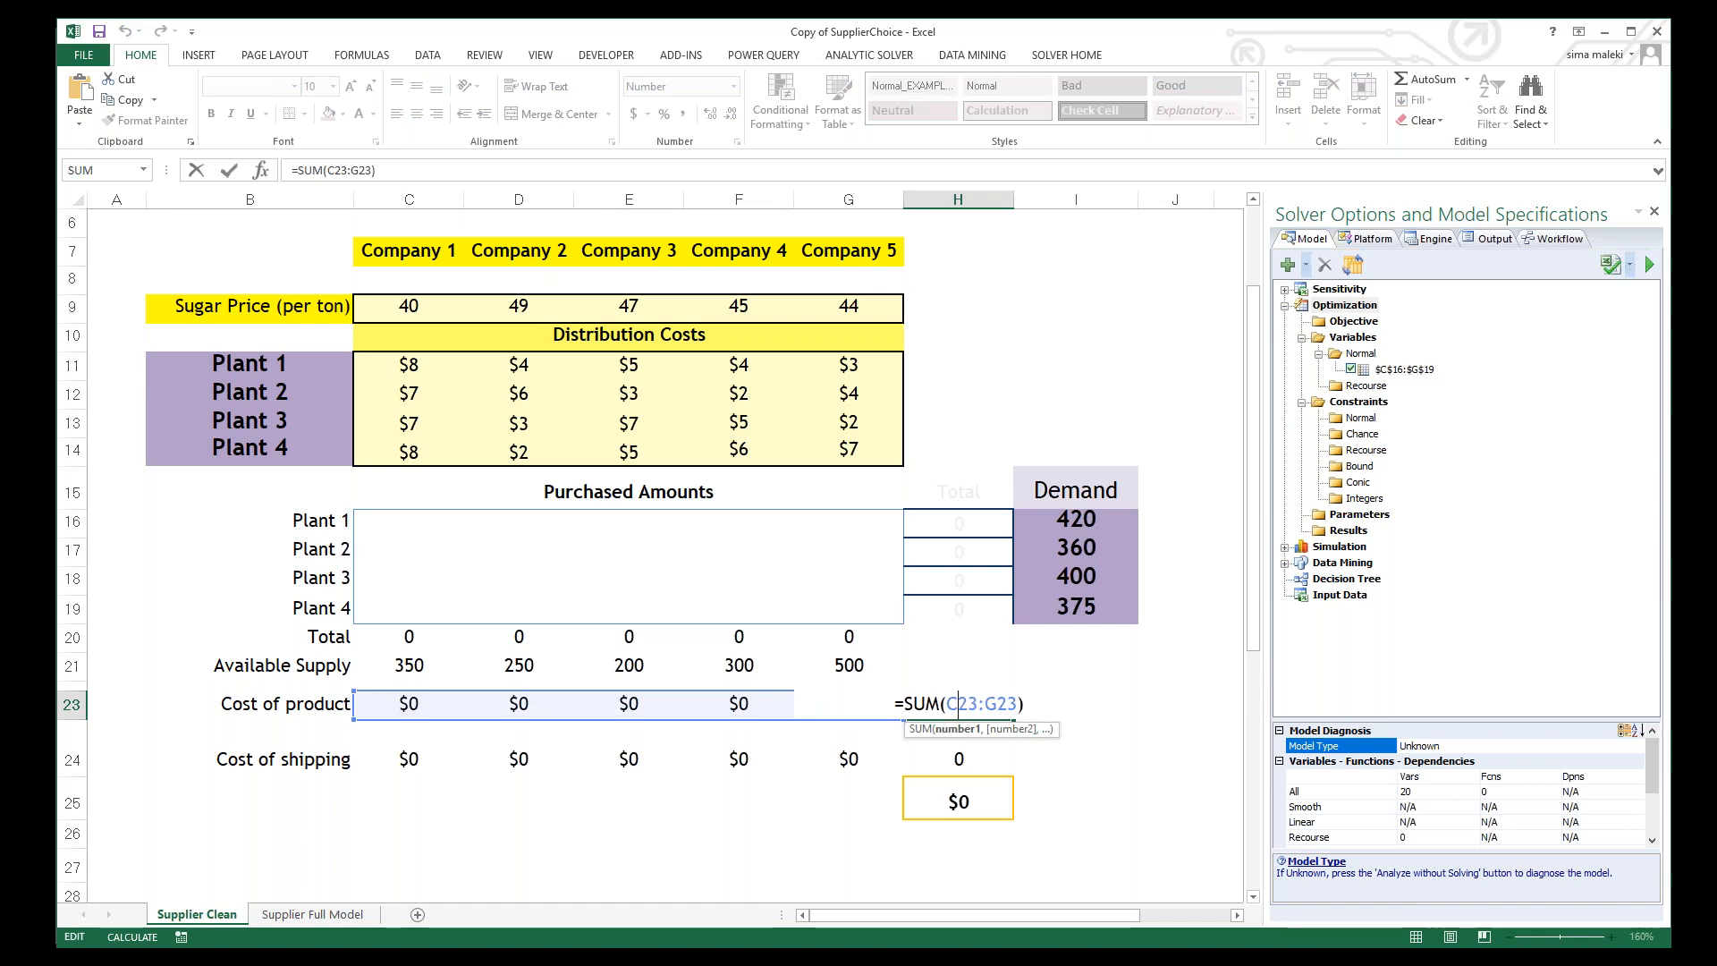
key("ctrl+Return")
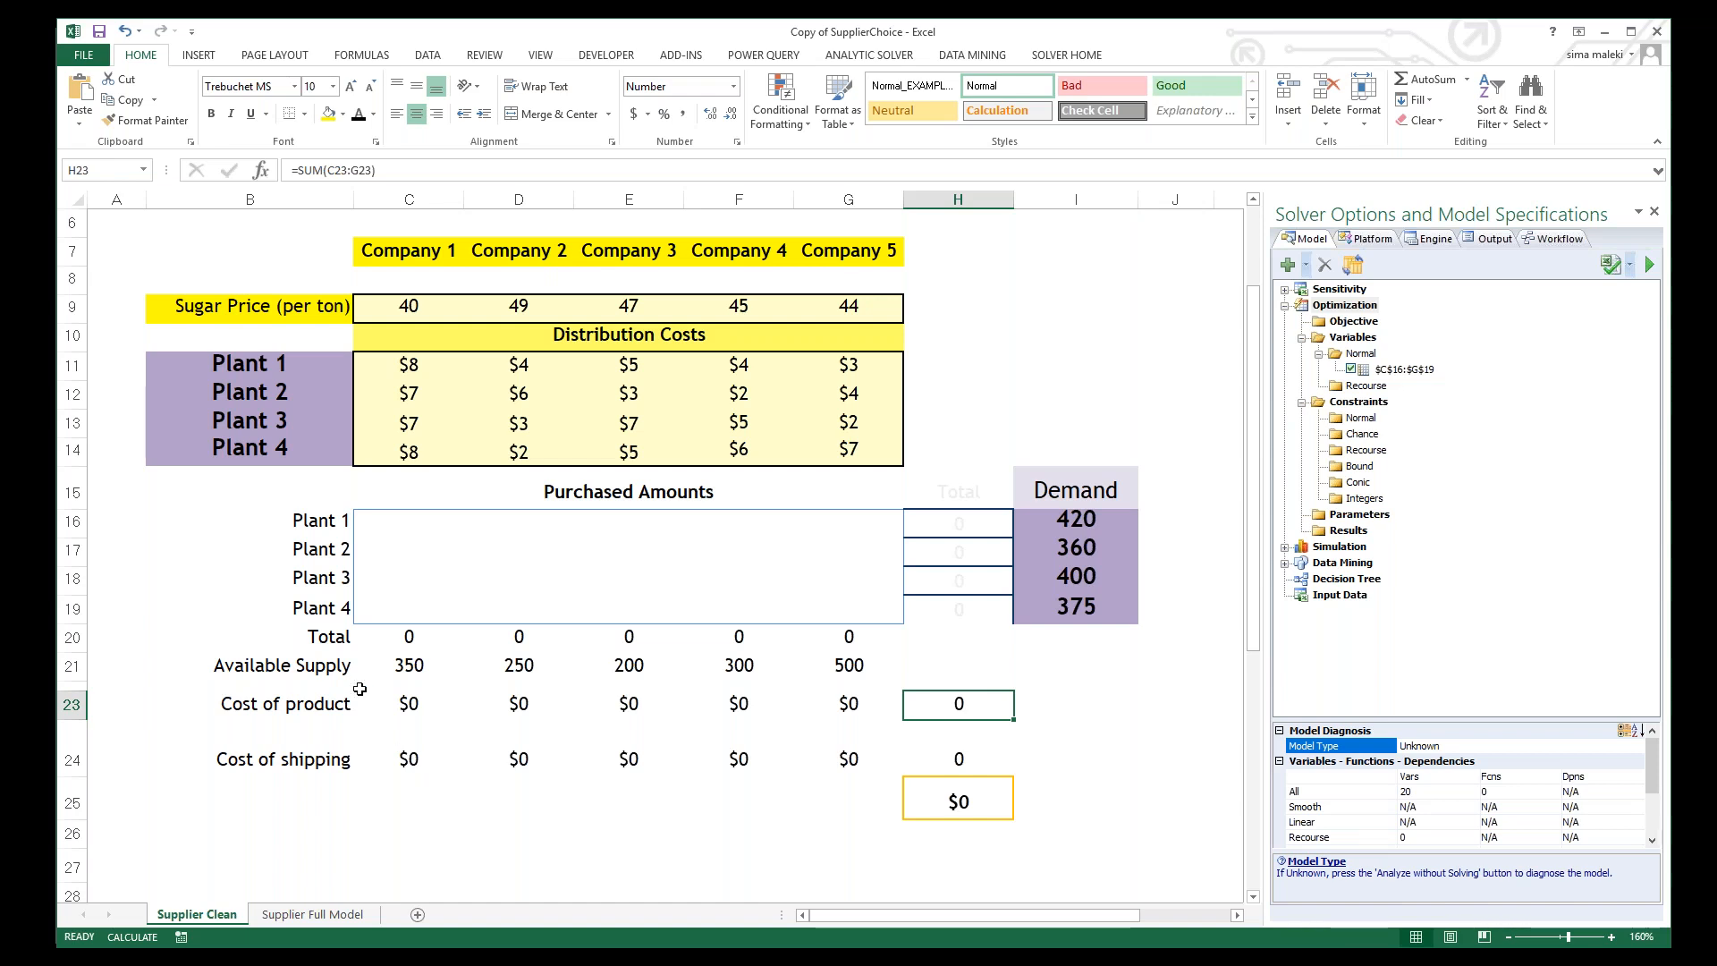
Step: Confirm C24's SUMPRODUCT shipping cost formula and total shipping costs in H24 with =SUM(C24:G24)
left_click_drag(408, 363, 412, 449)
left_click_drag(544, 358, 522, 441)
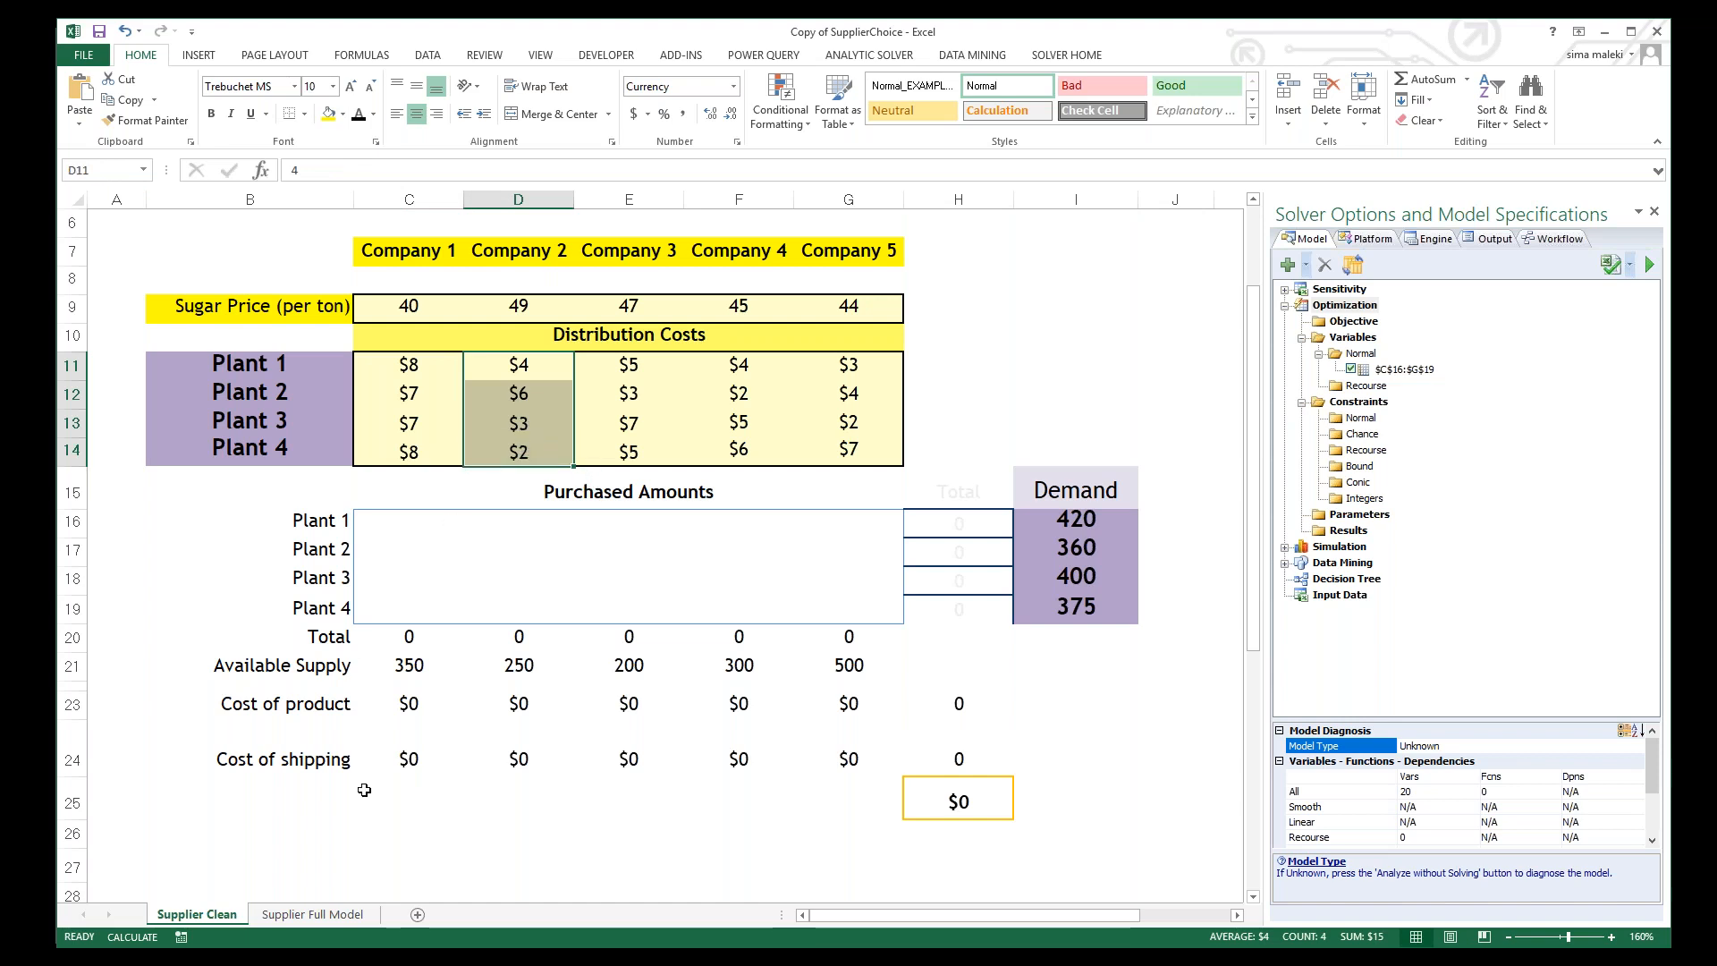
left_click(407, 760)
double_click(407, 759)
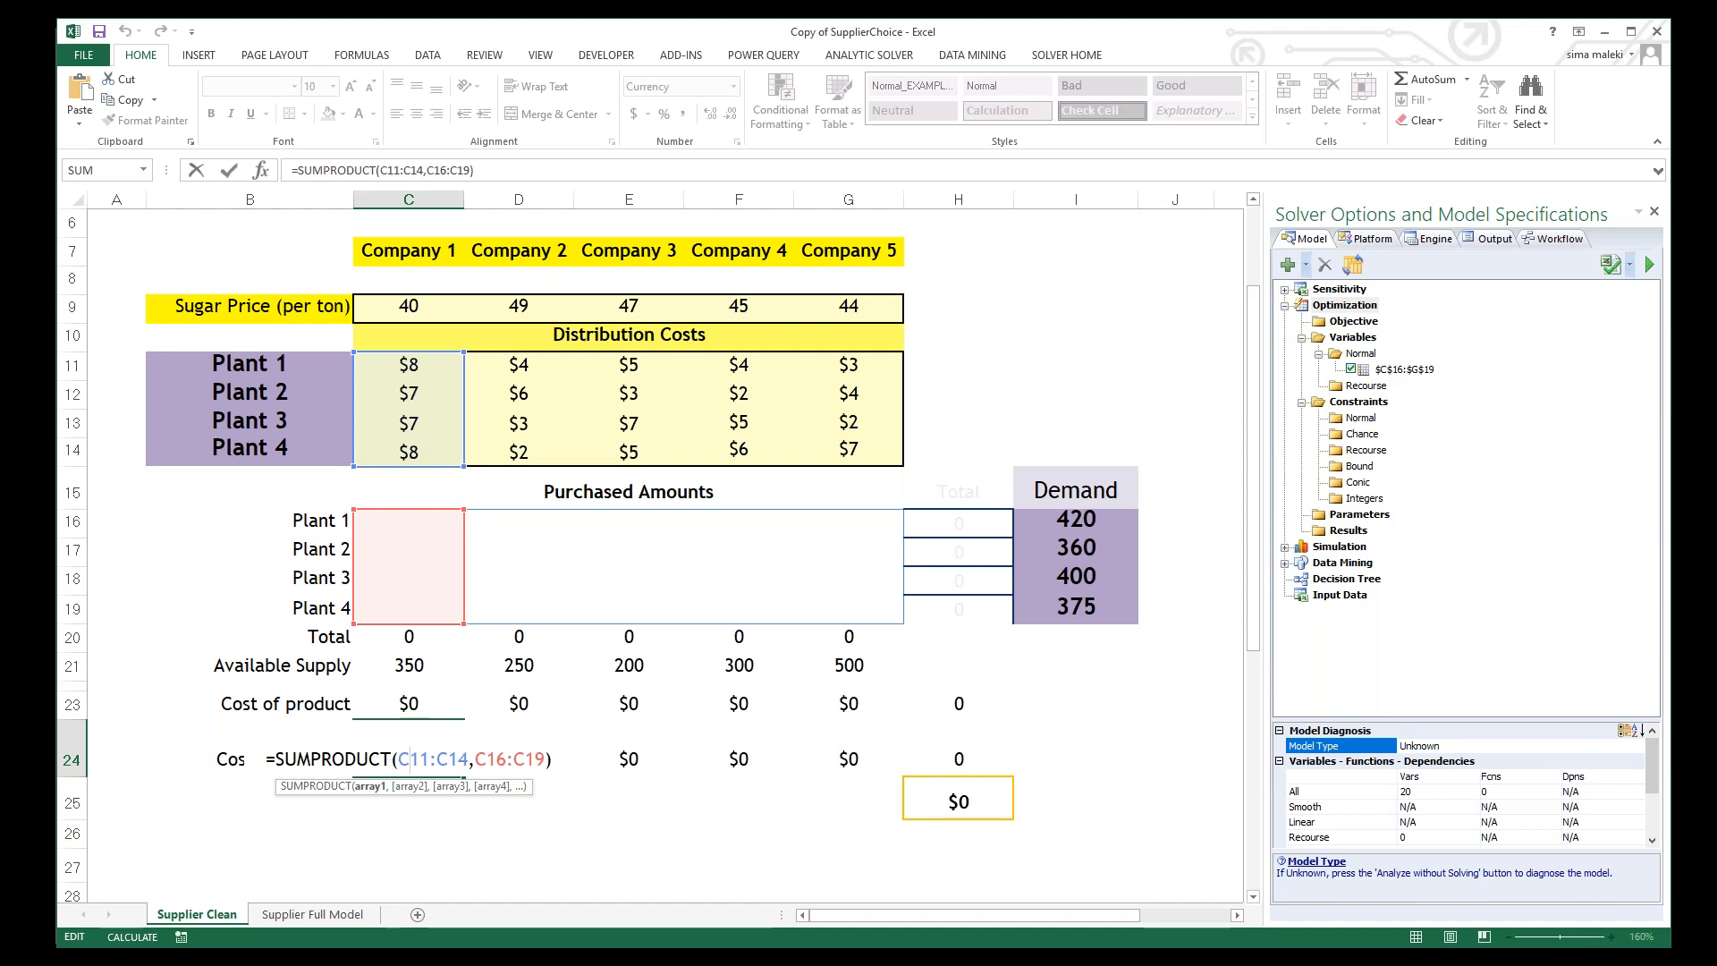
key("Escape")
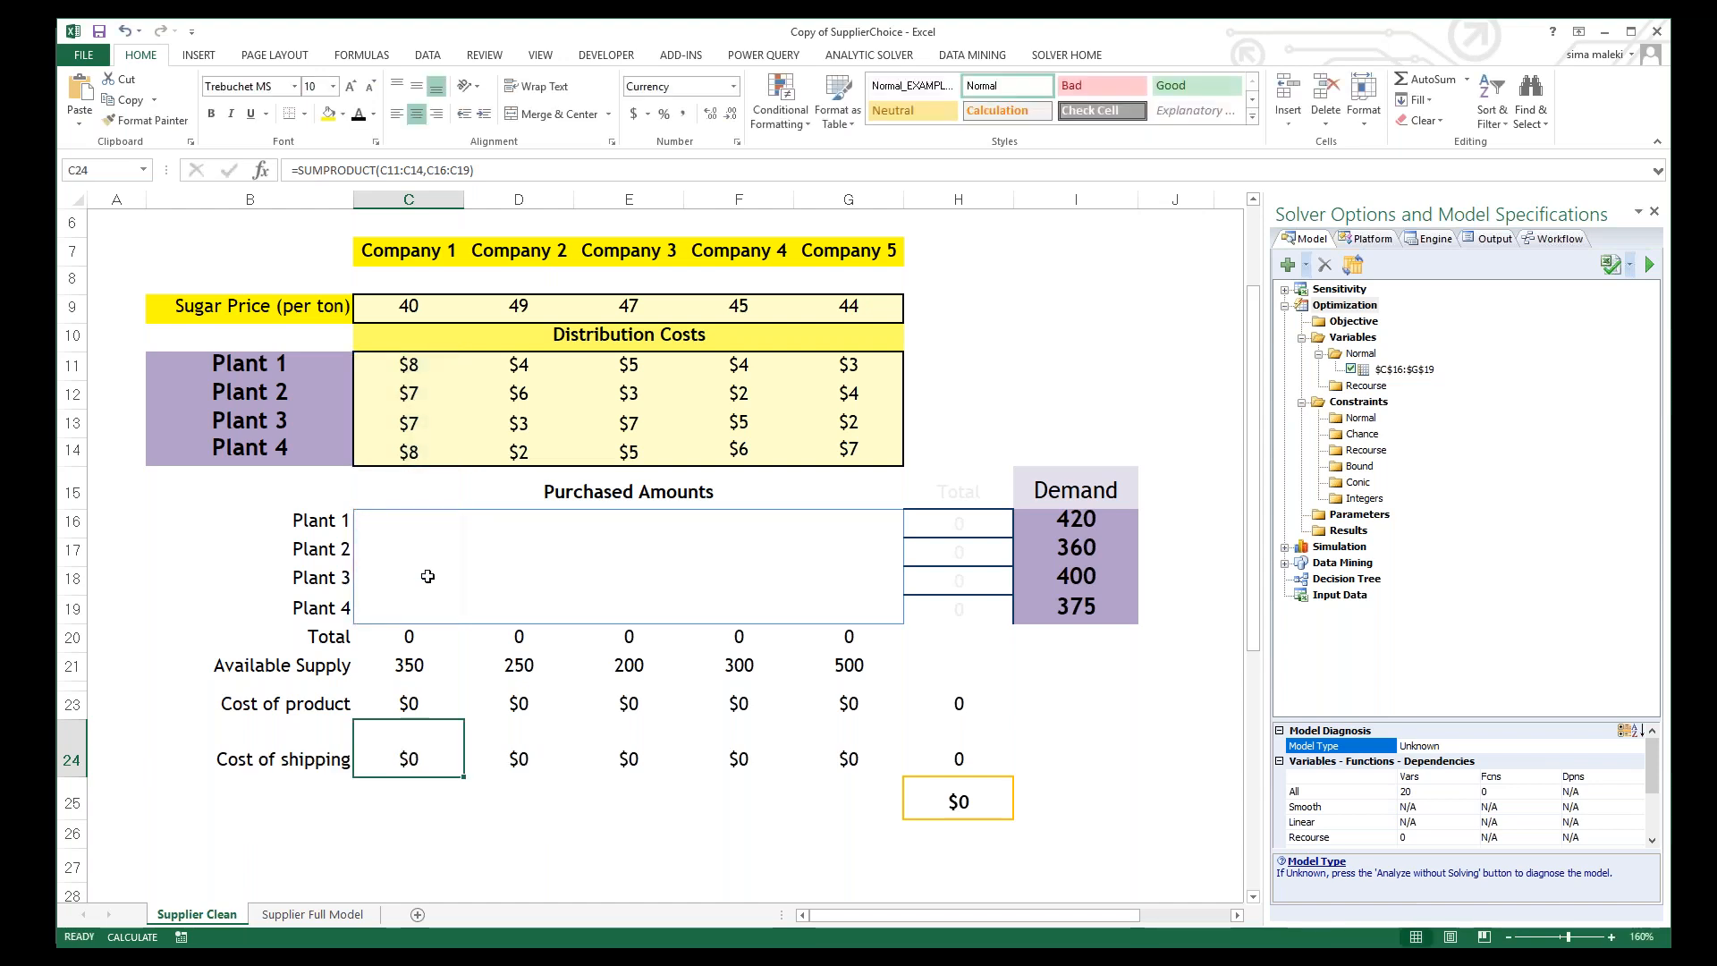
left_click(434, 523)
left_click(403, 370)
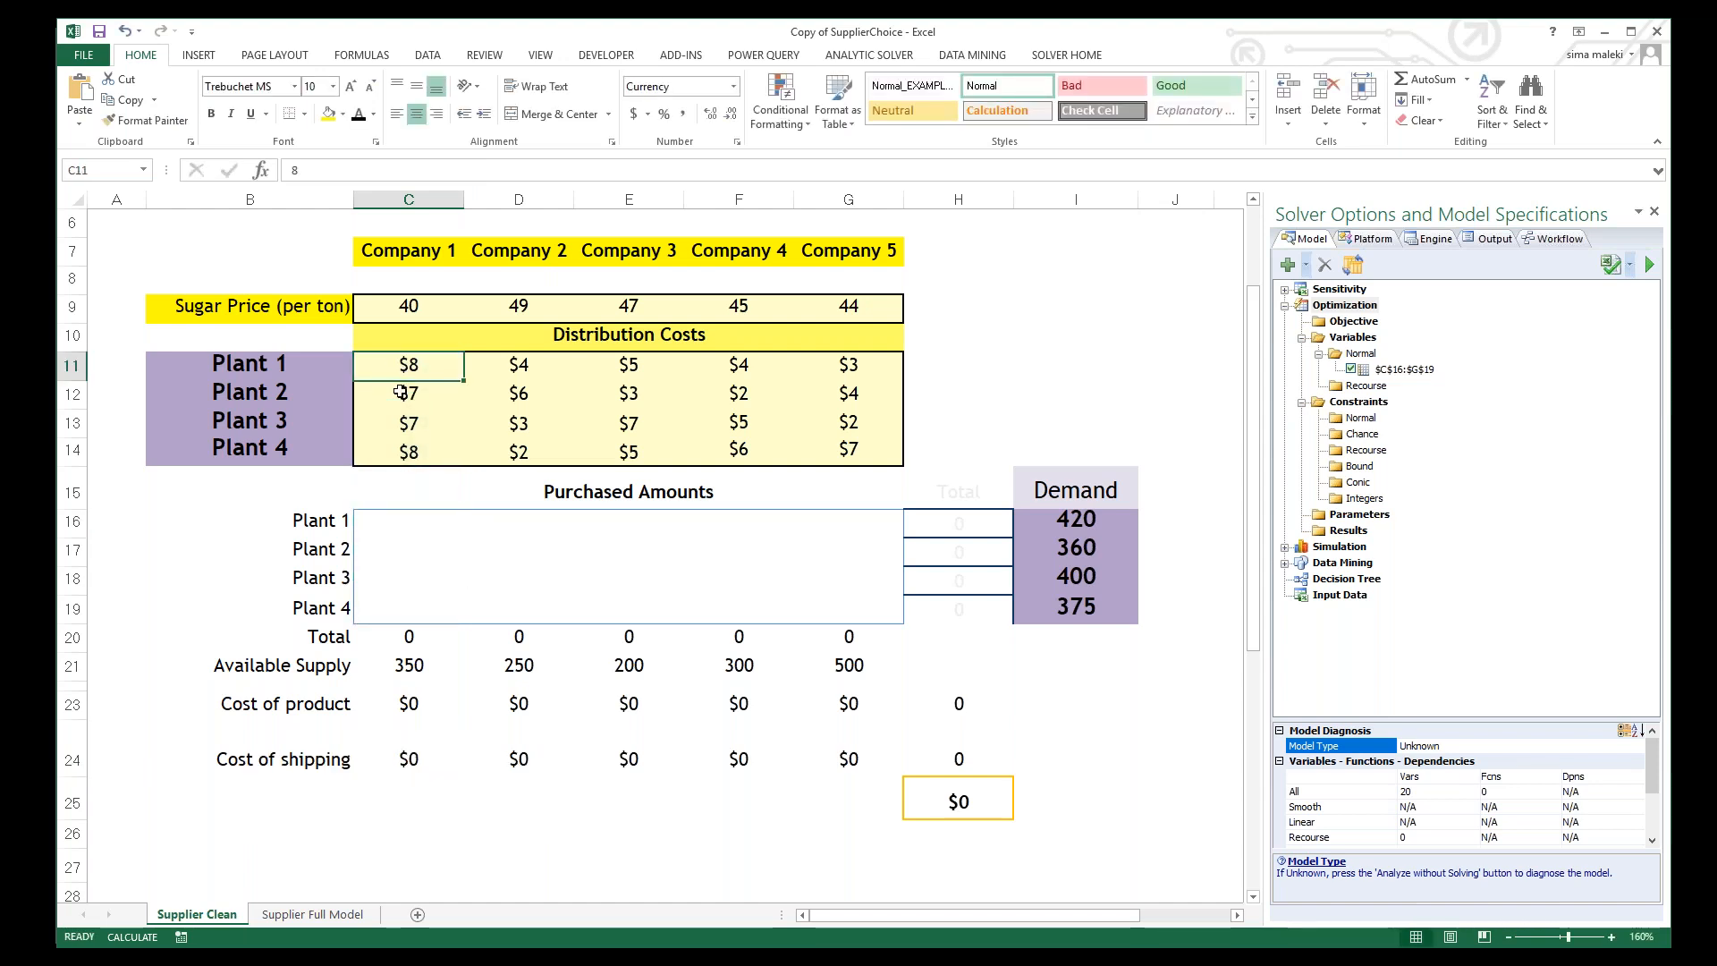
left_click(399, 551)
left_click(392, 399)
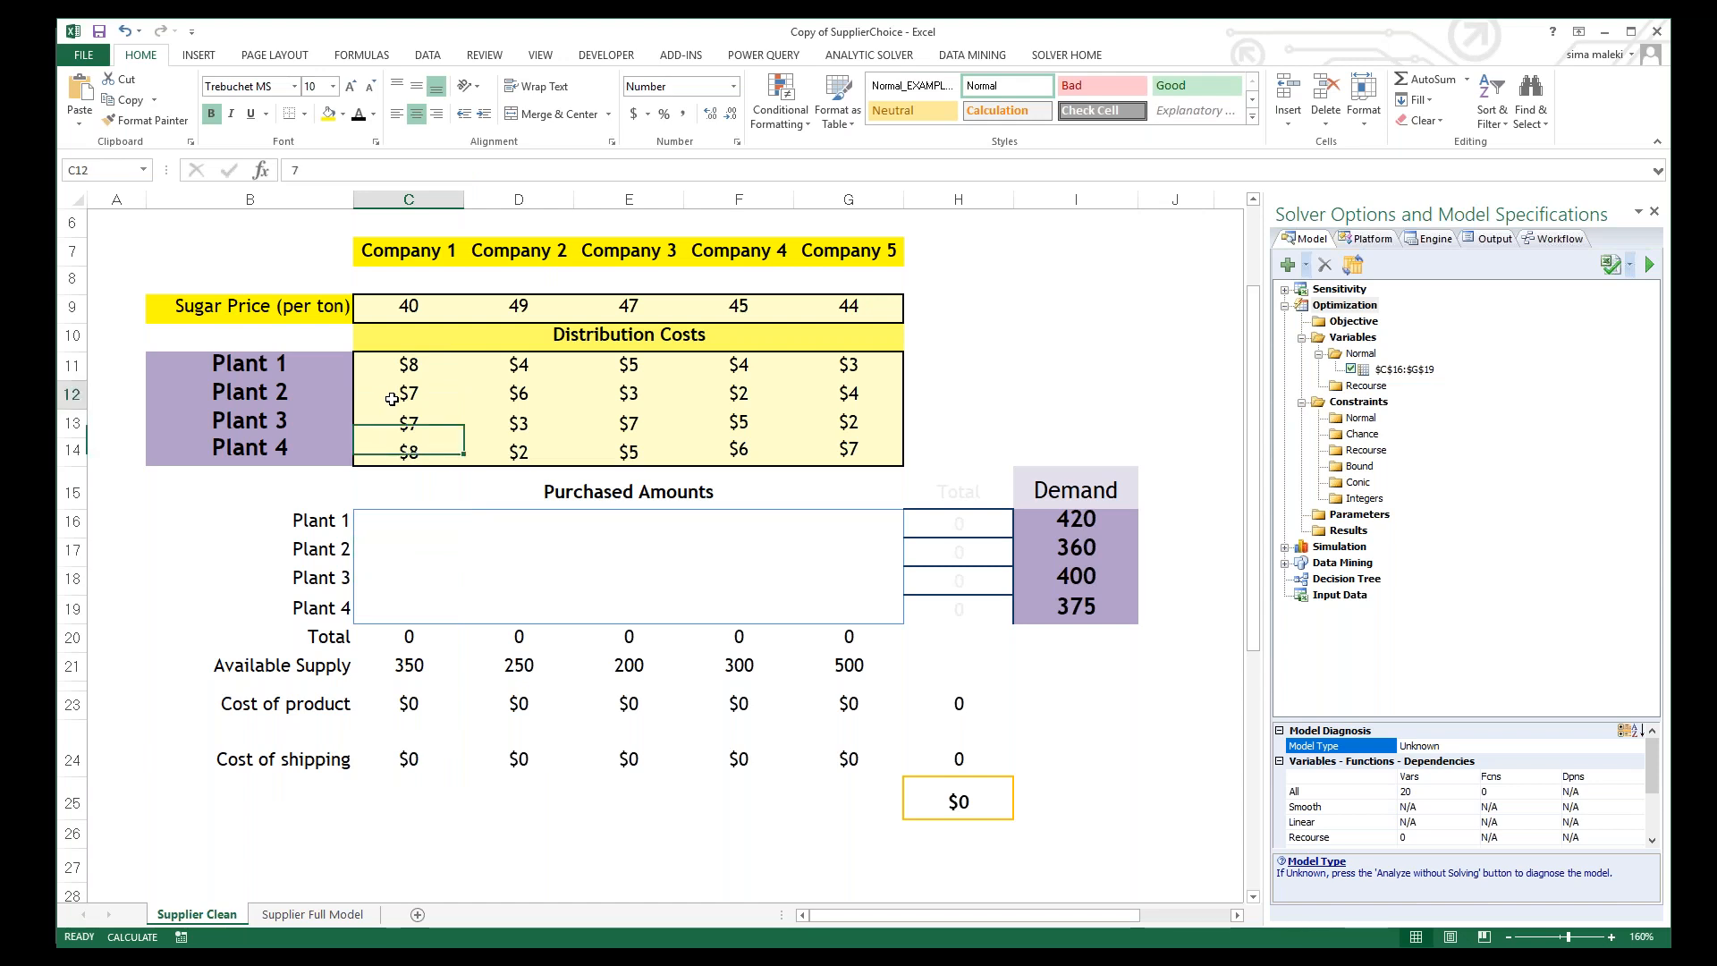
double_click(398, 756)
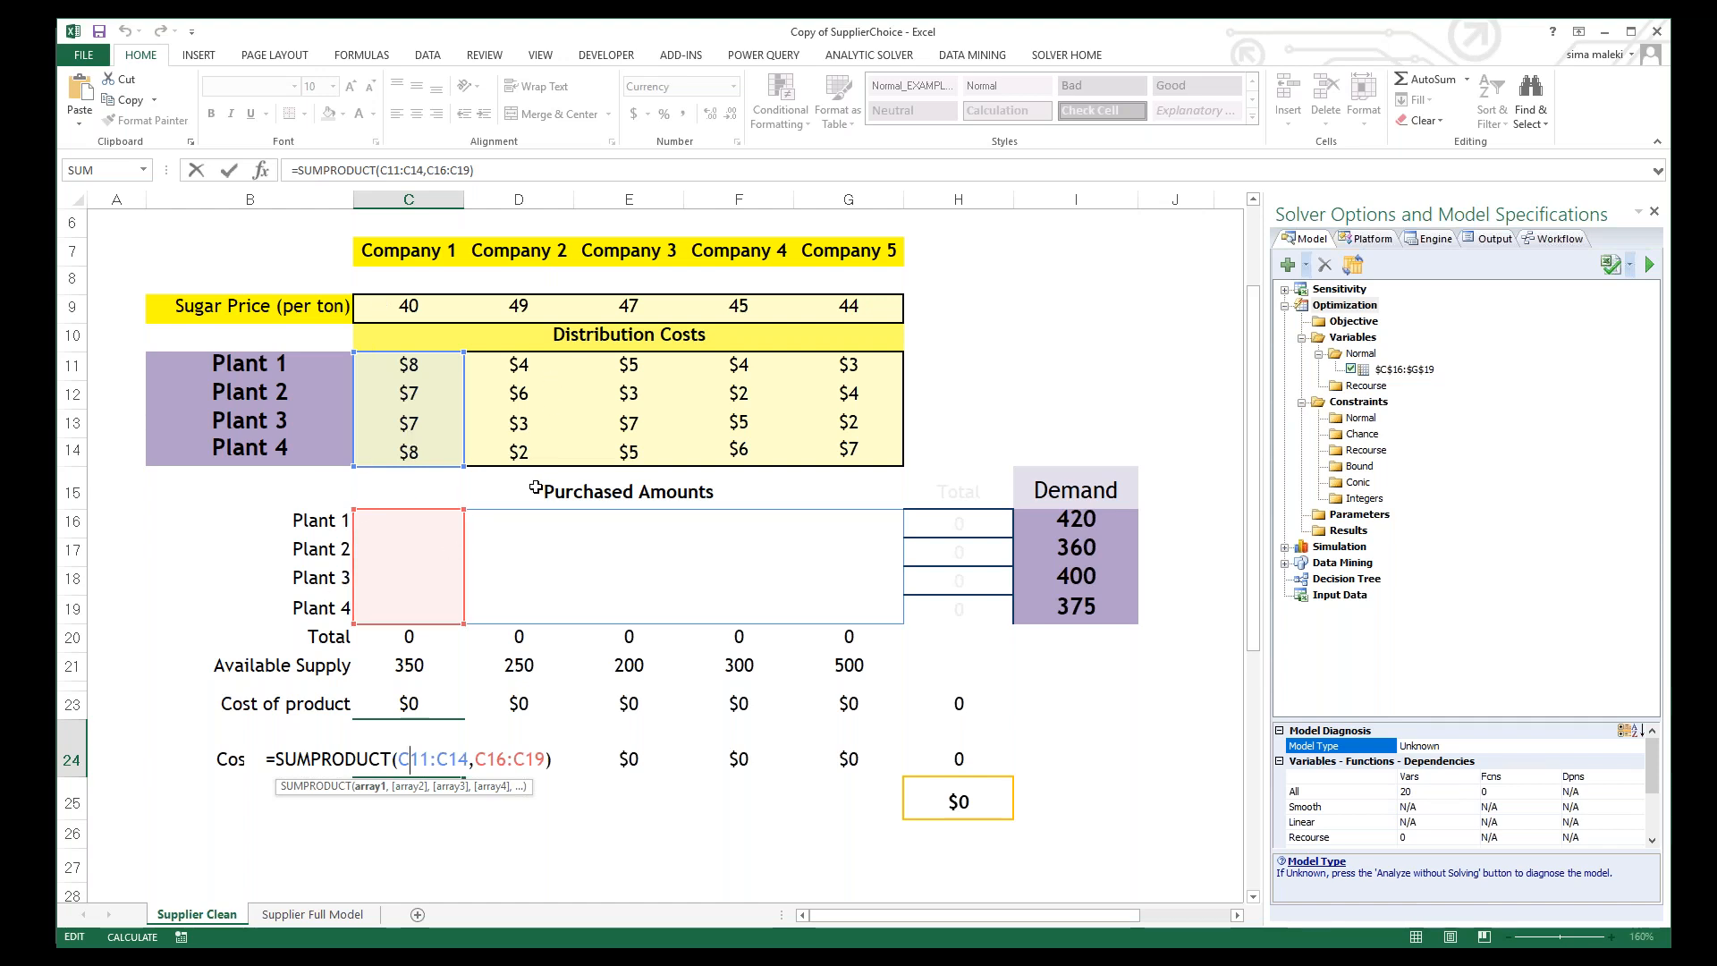
key("Return")
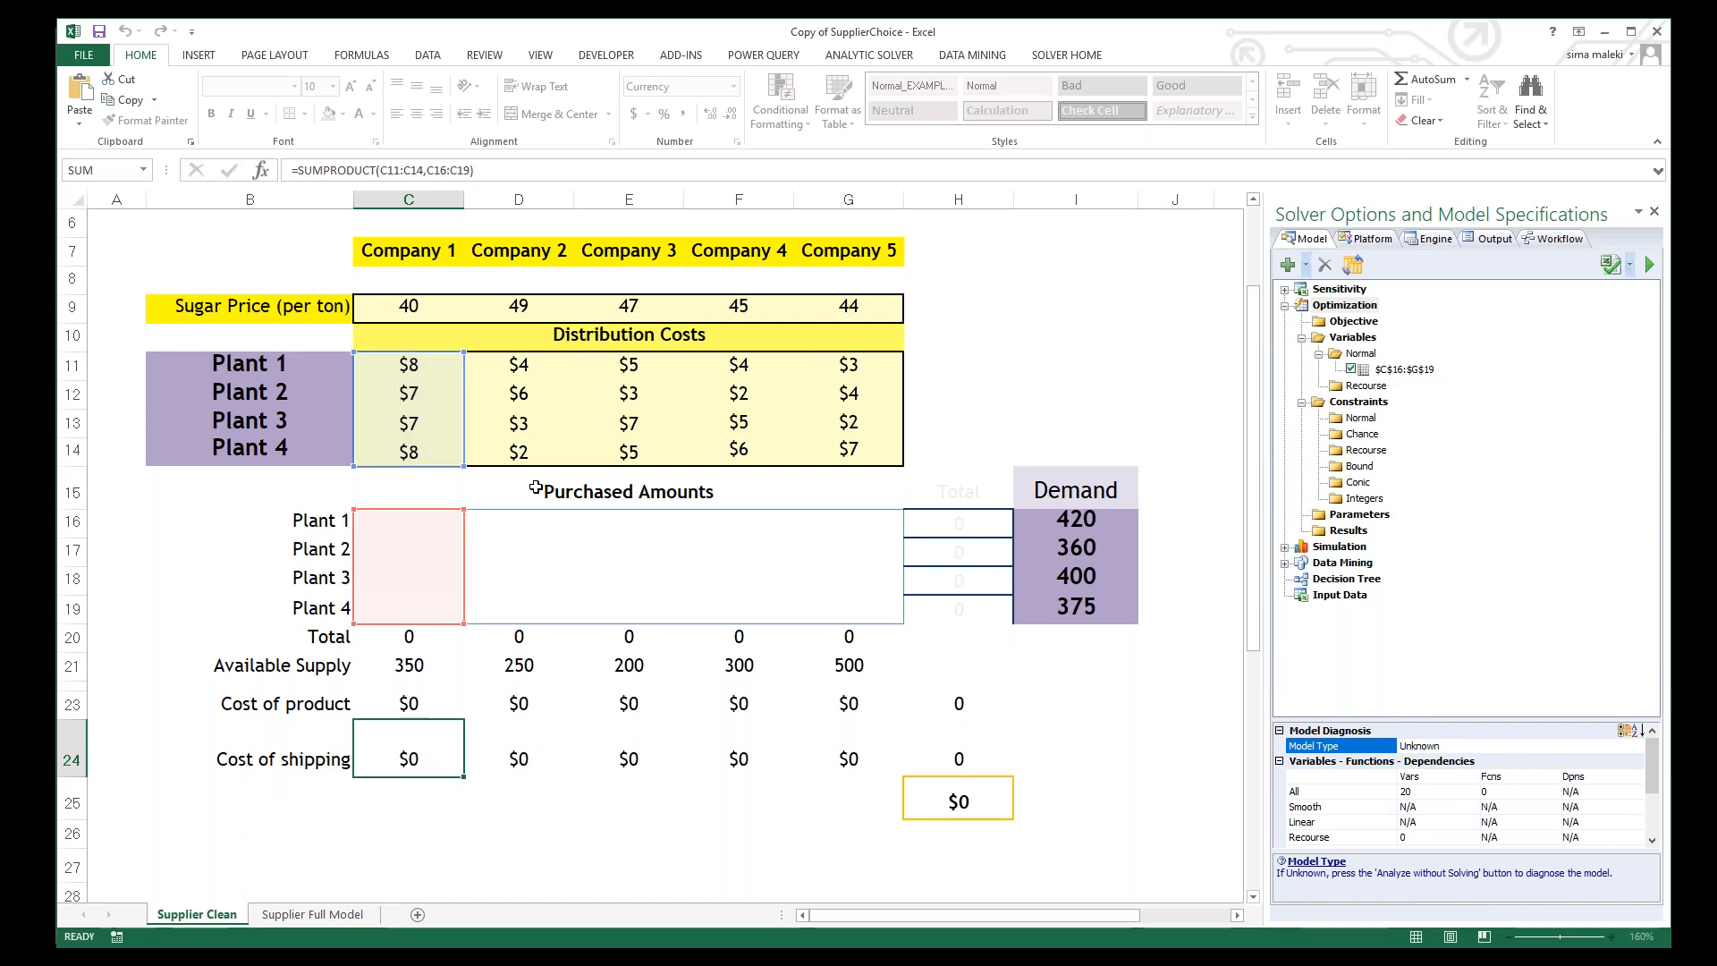
left_click(964, 735)
key("alt+equal")
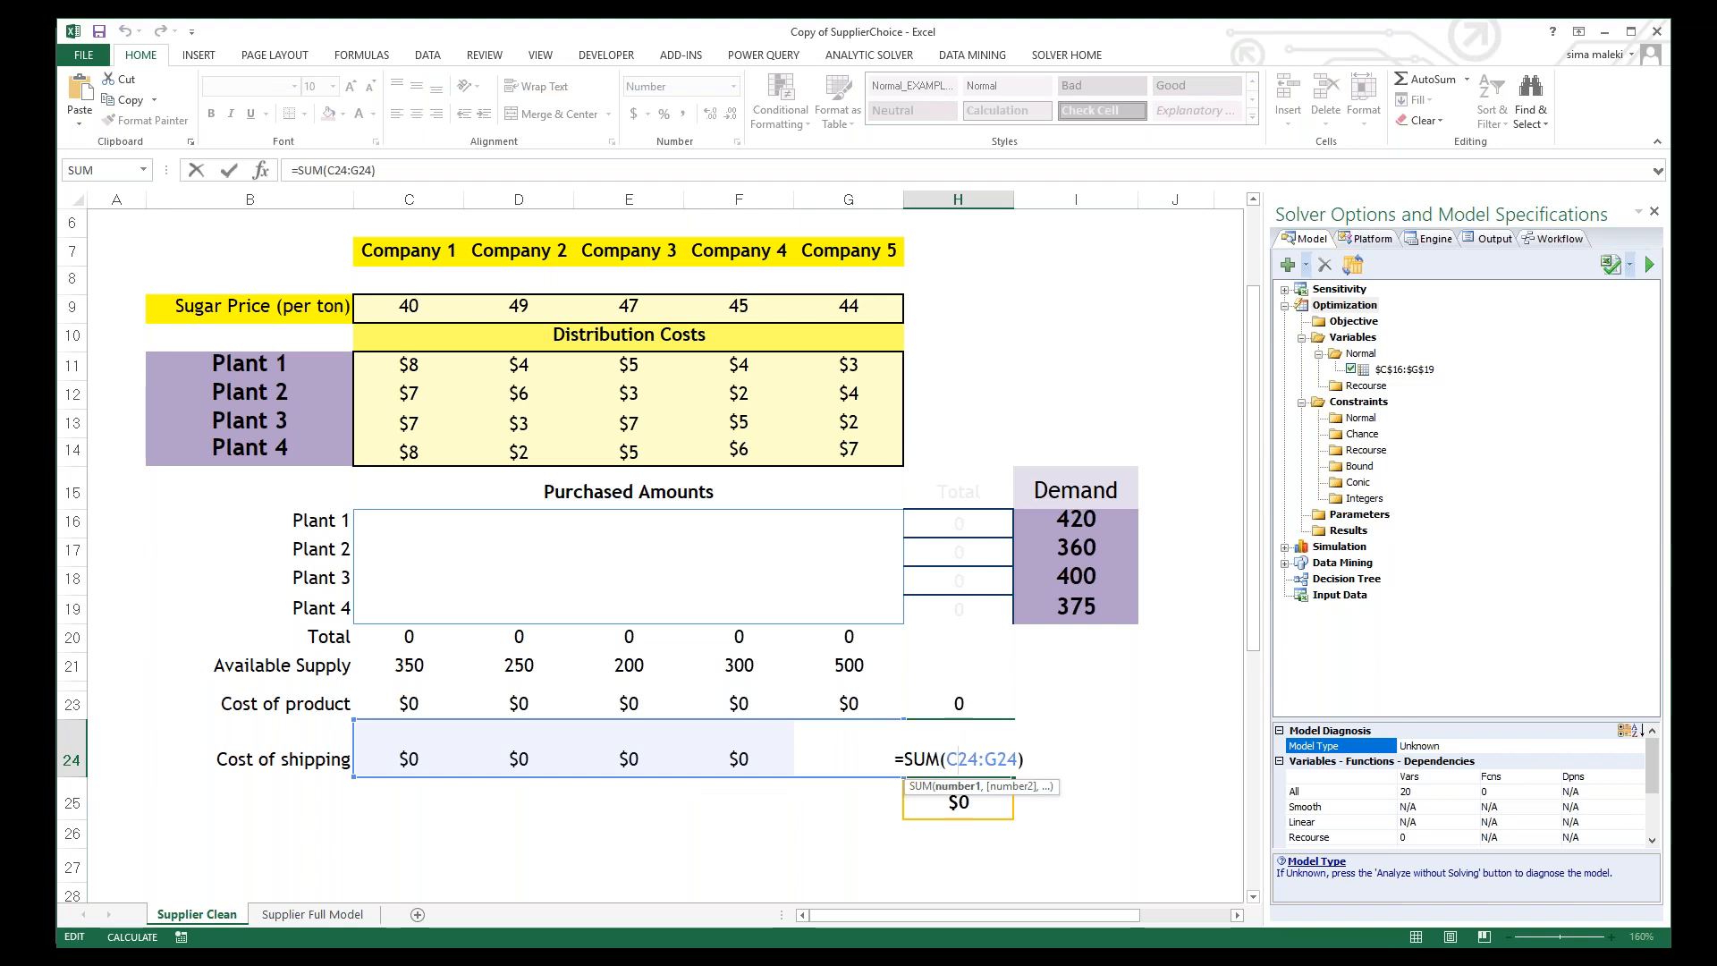
key("ctrl+Return")
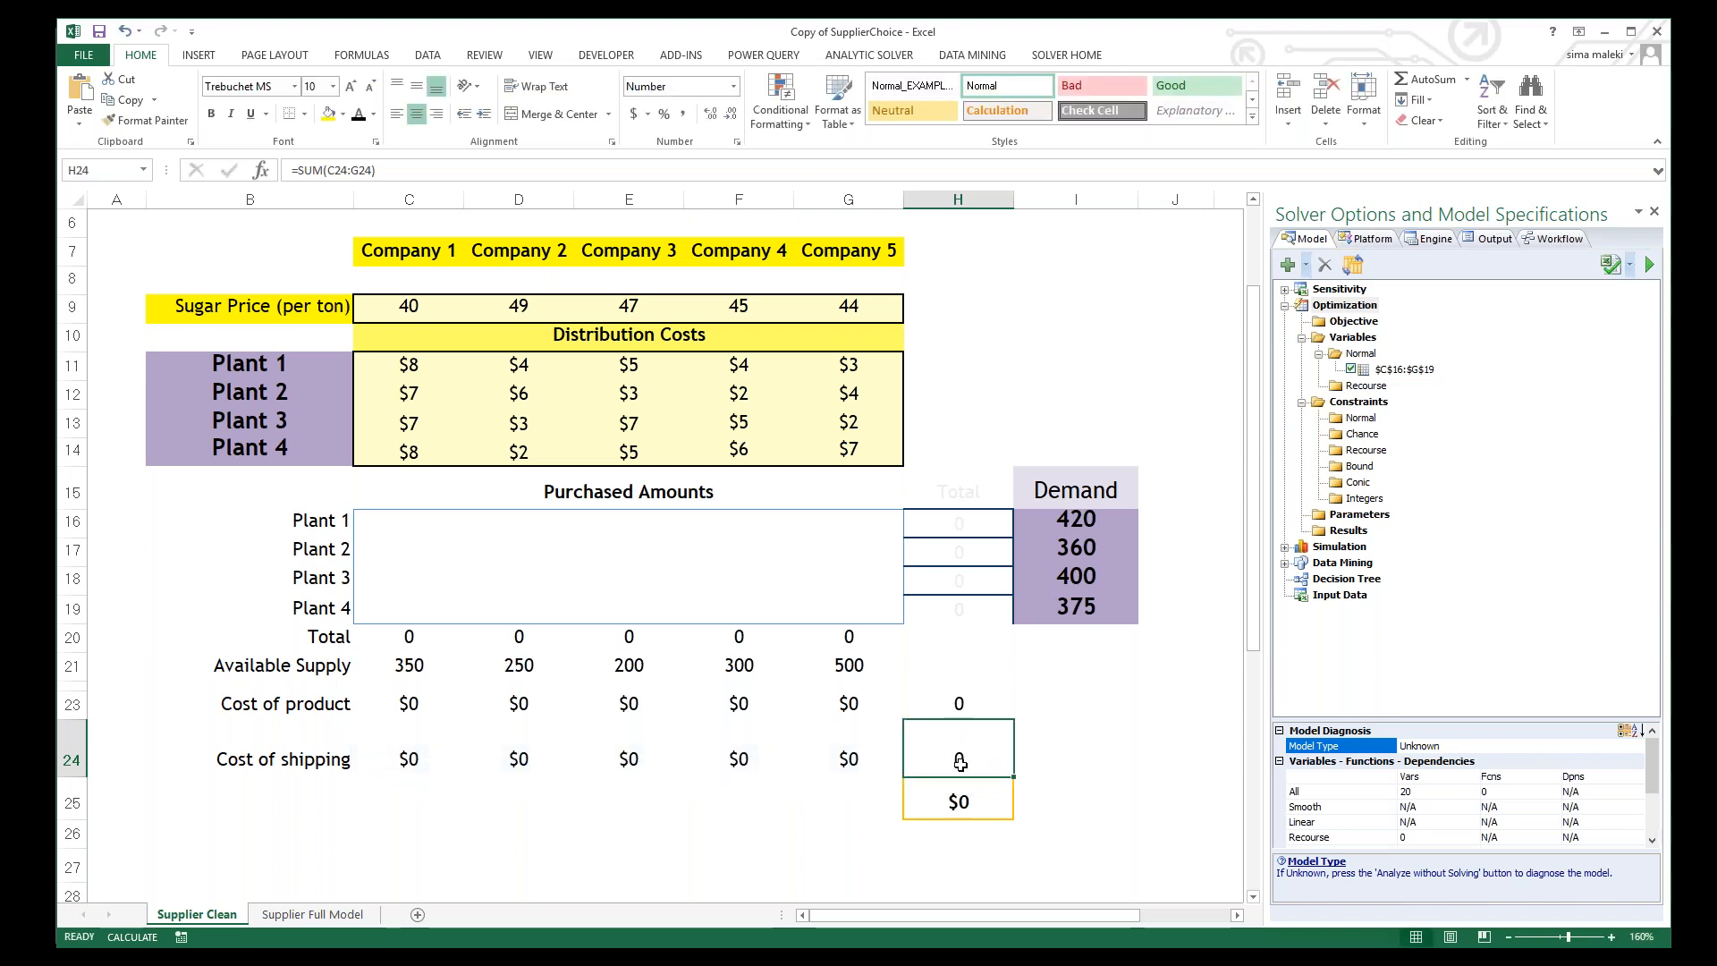
Step: Enter =SUM(H23:H24) in H25 to total product and shipping costs
left_click(976, 794)
key("alt+equal")
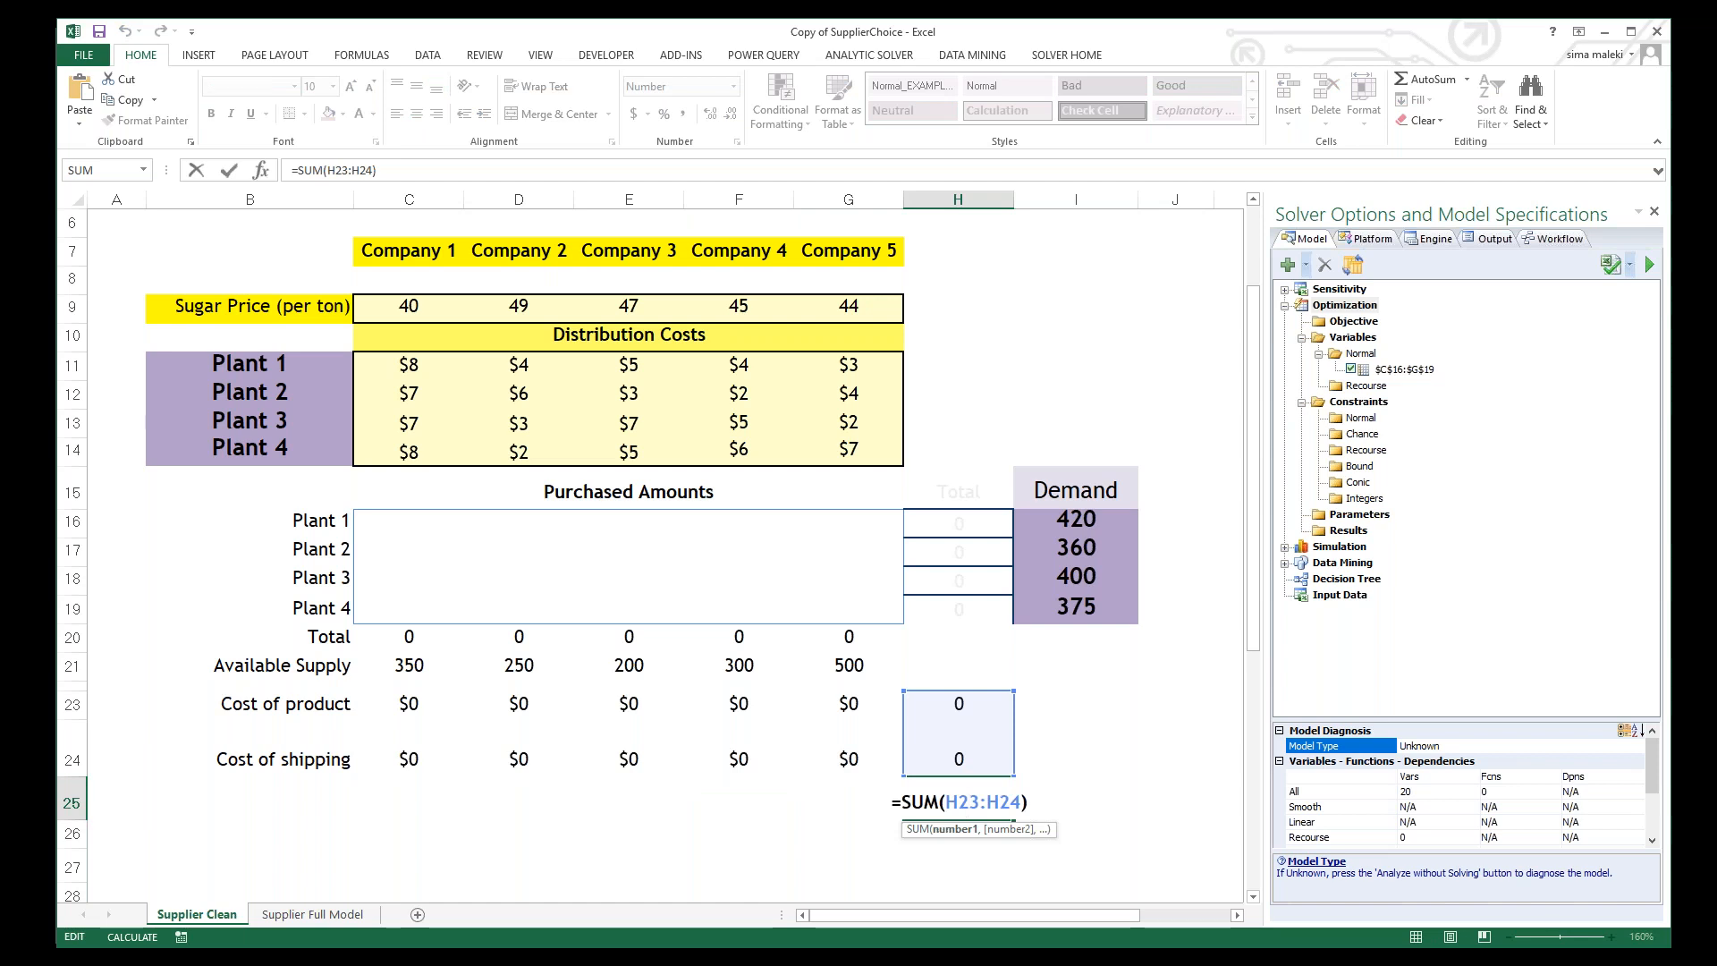
key("ctrl+Return")
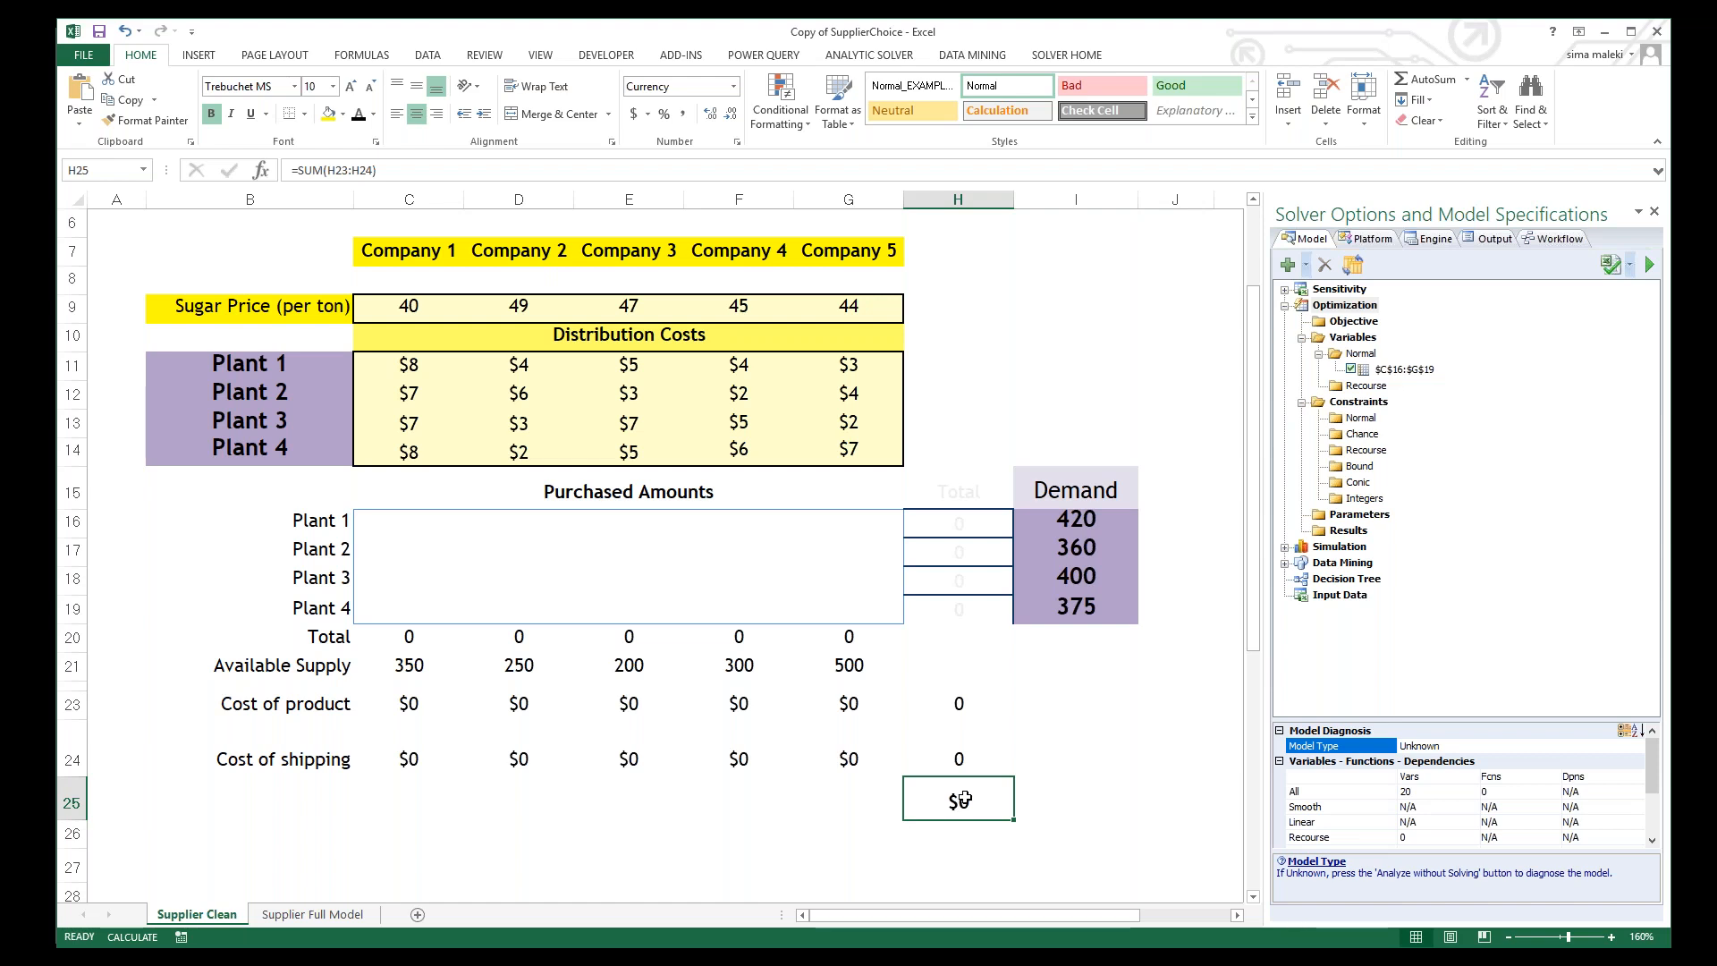
left_click(890, 56)
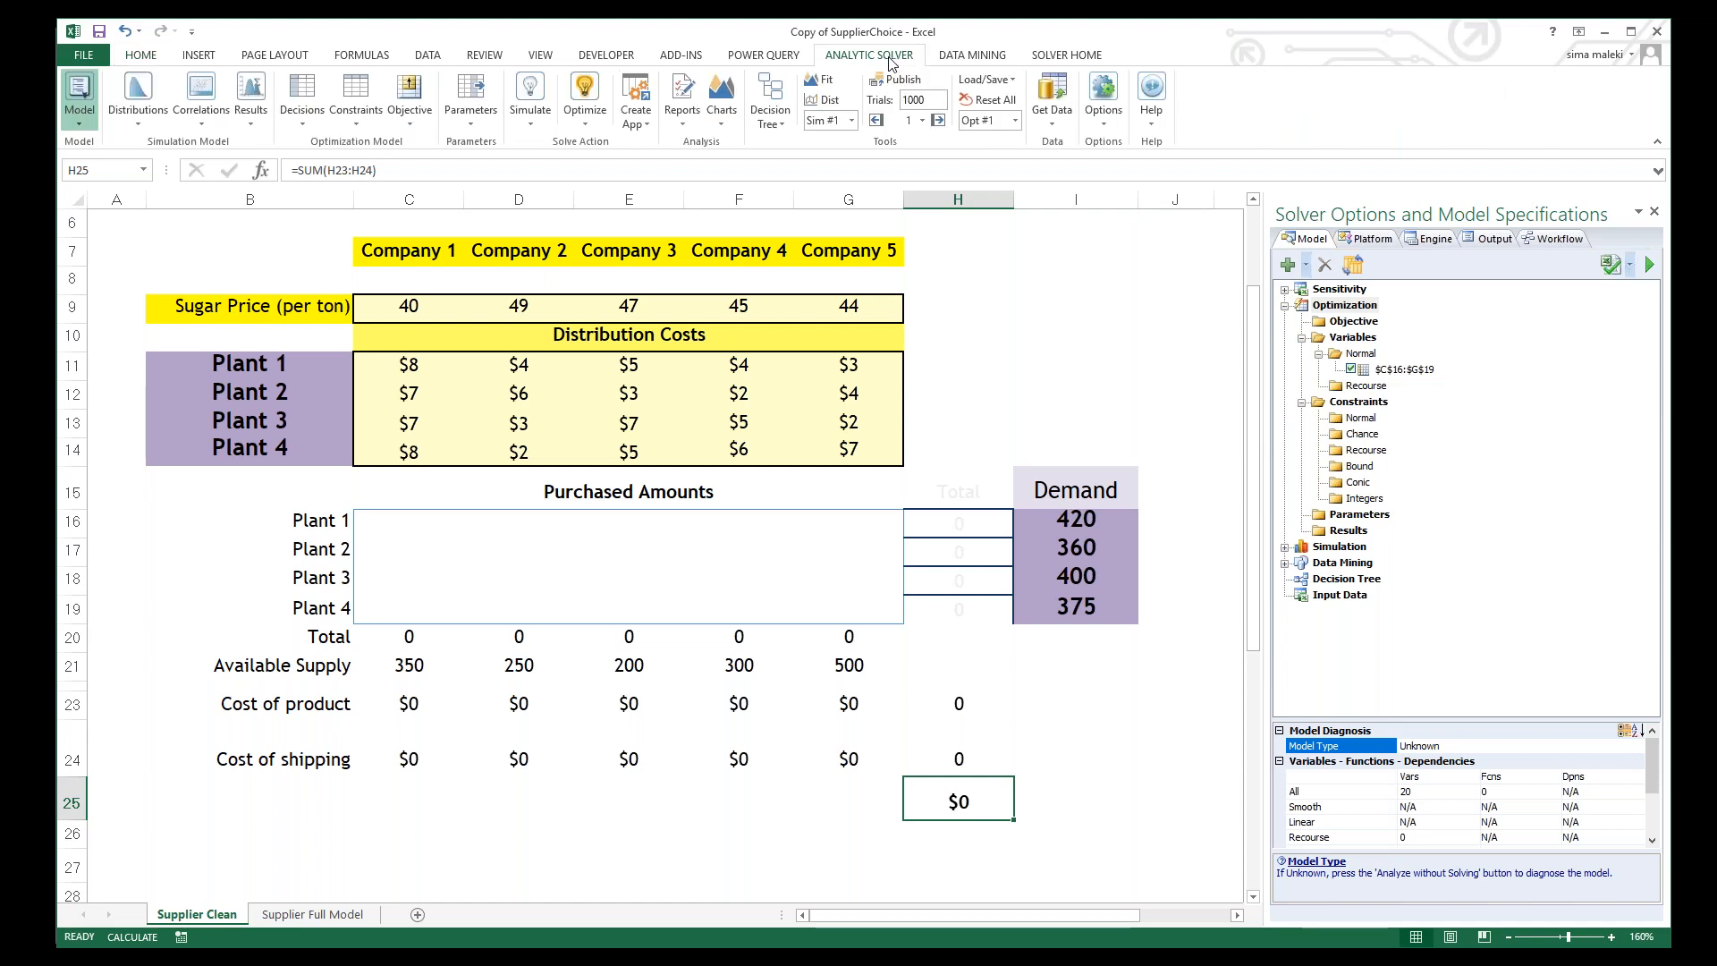
Step: Set $H$25 as a normal Minimize objective and check it in the Model pane
left_click(408, 128)
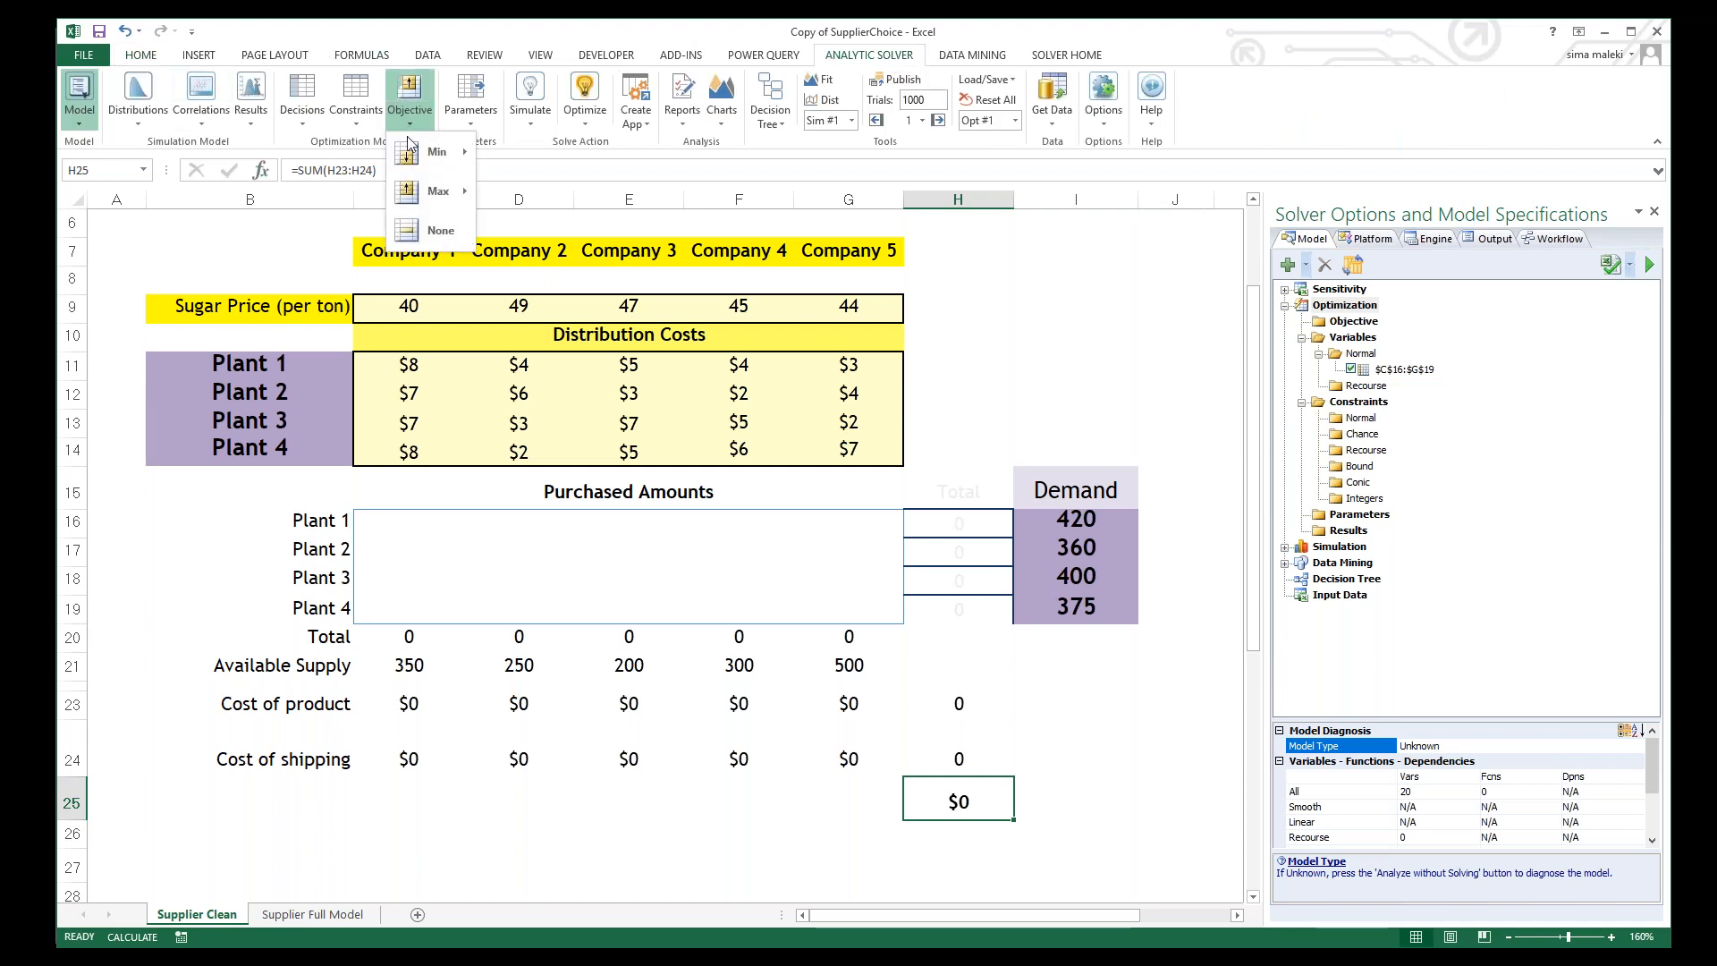
mouse_move(424, 154)
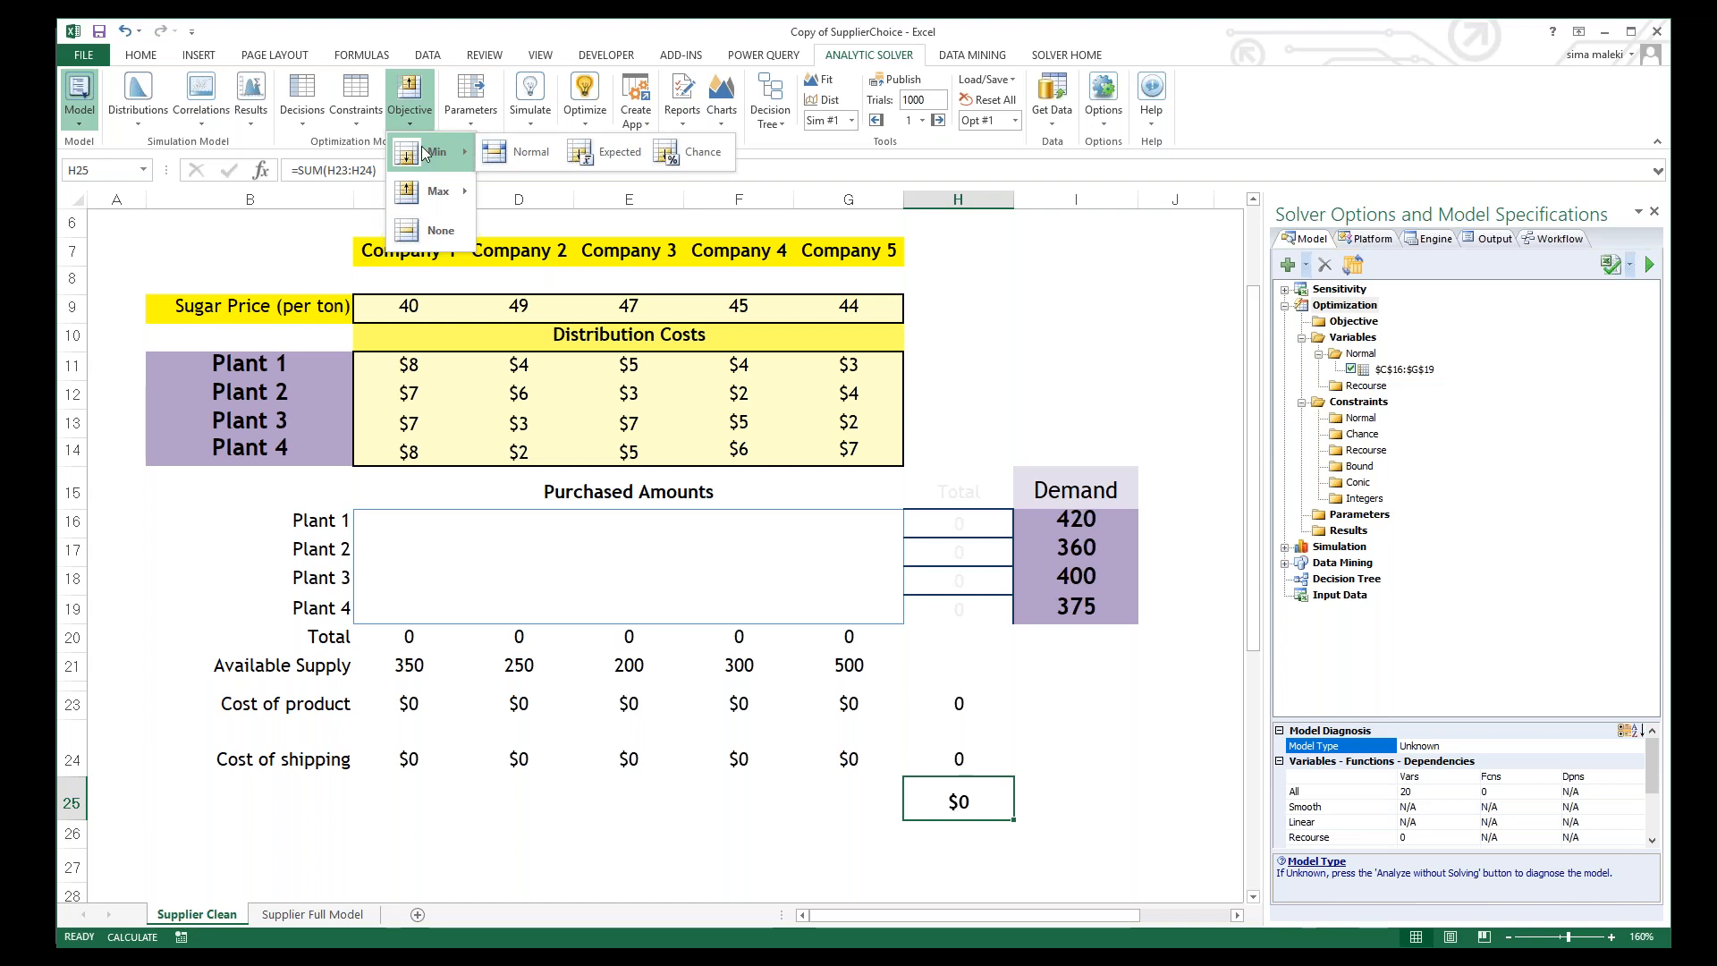
left_click(528, 152)
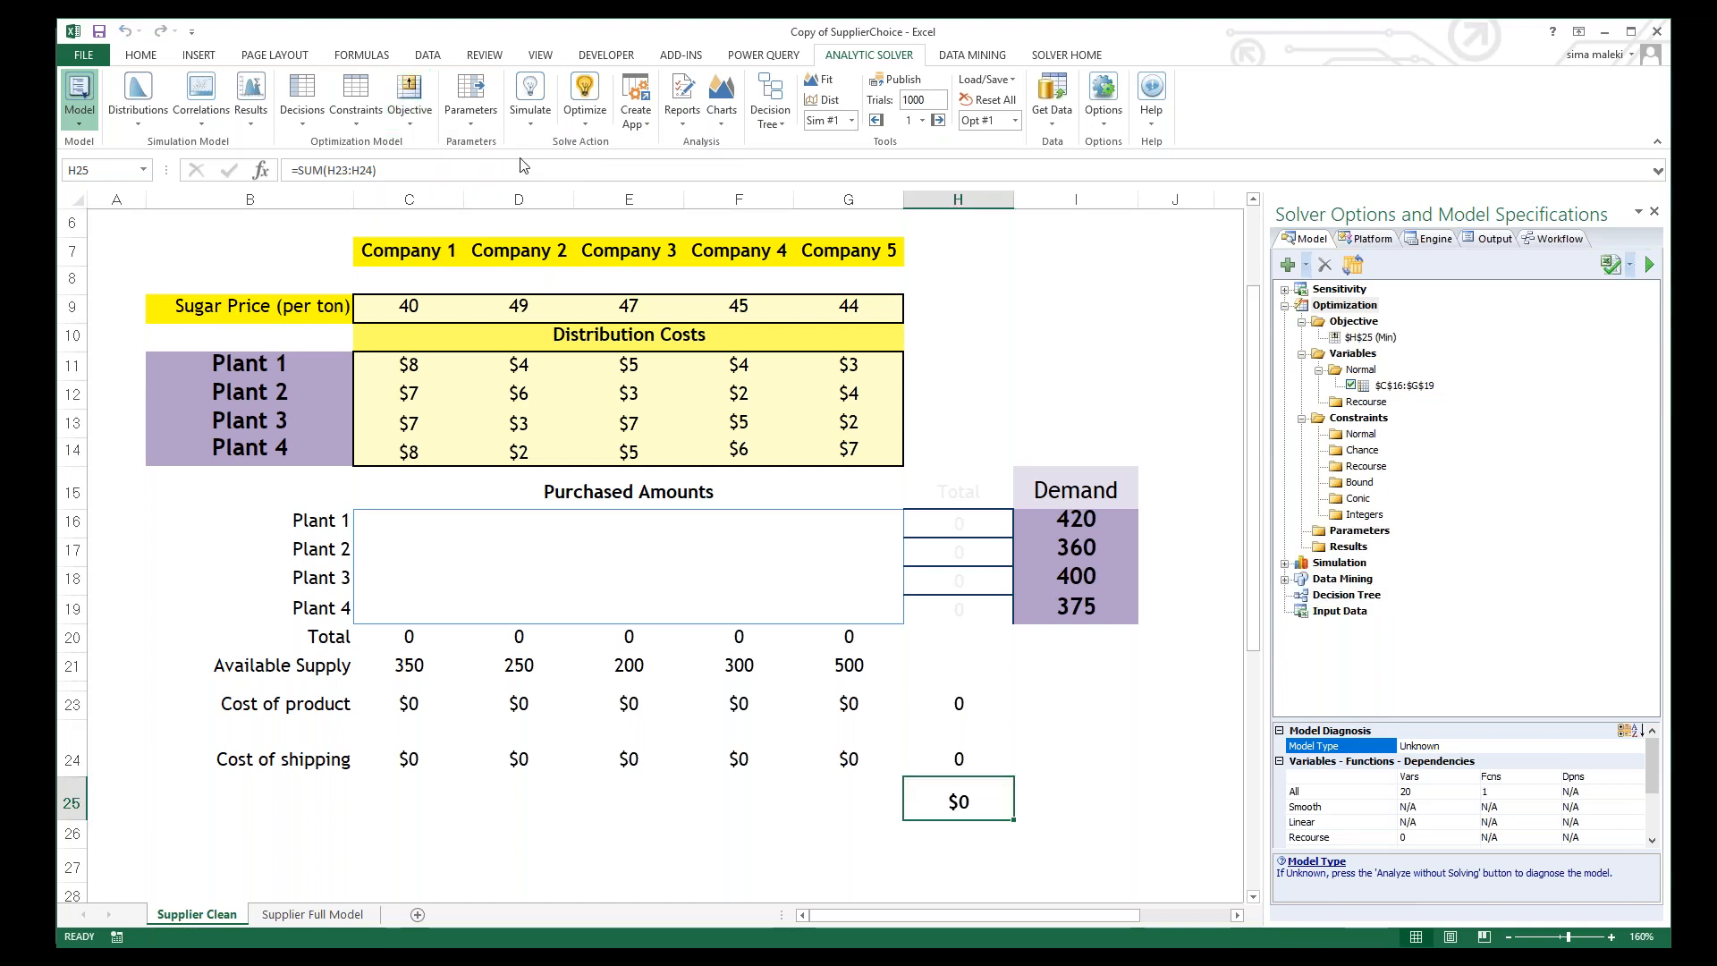
left_click(1357, 323)
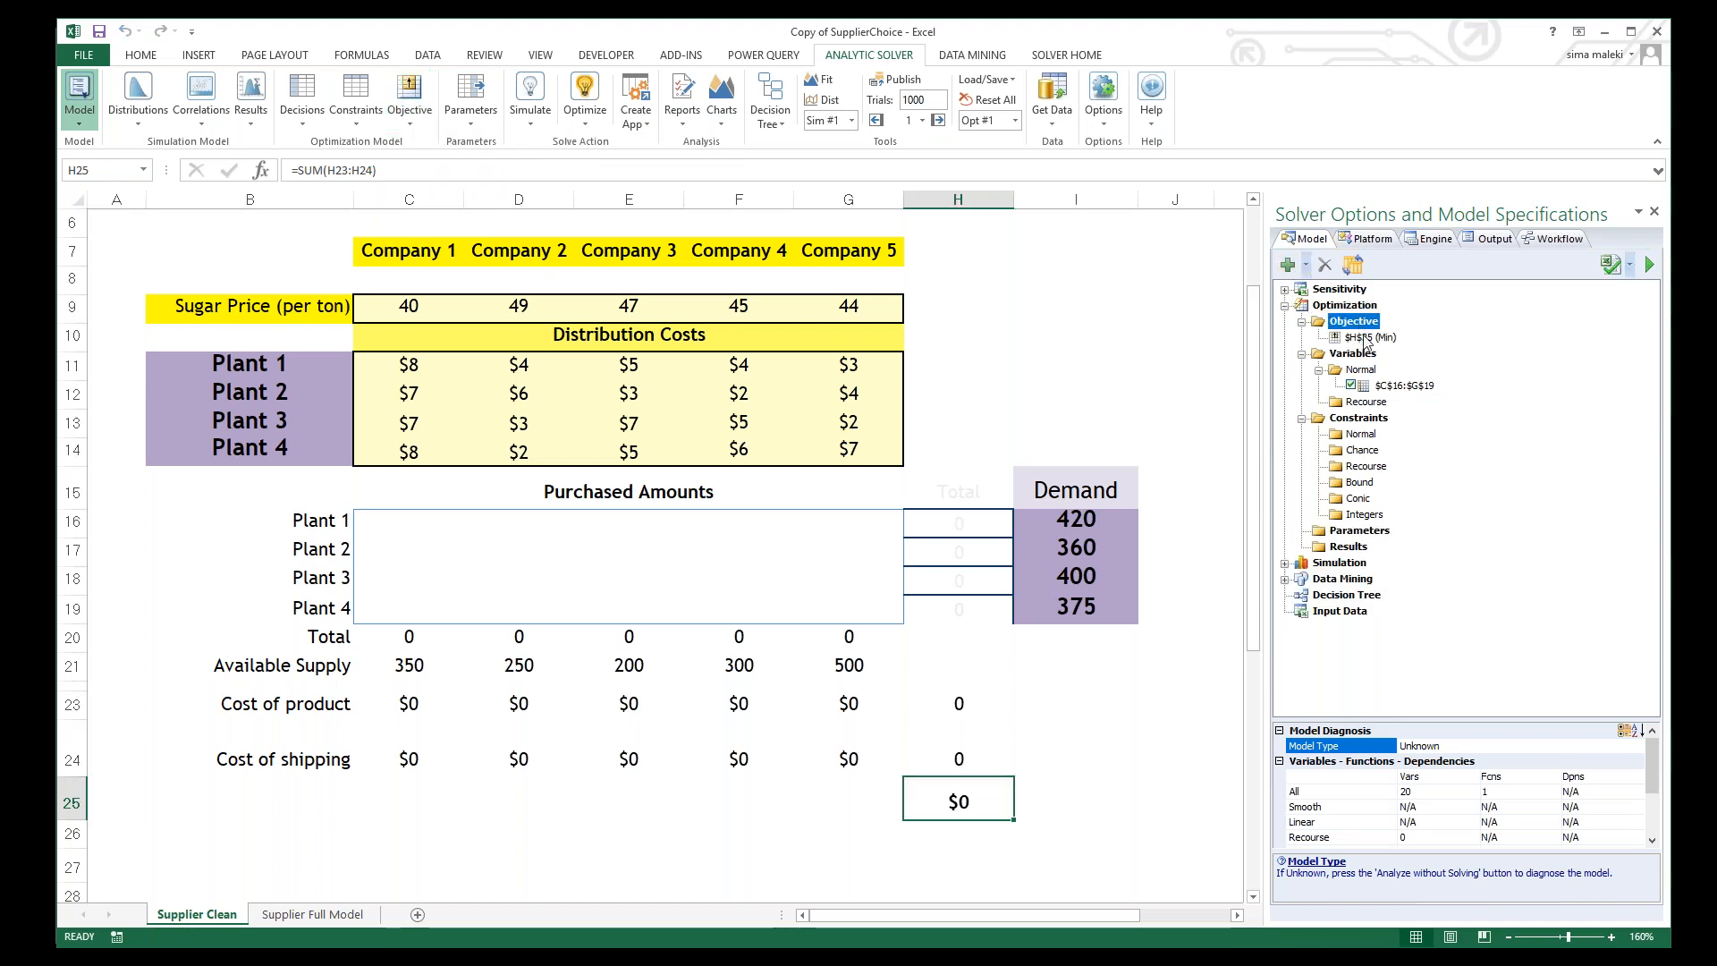
left_click(1365, 340)
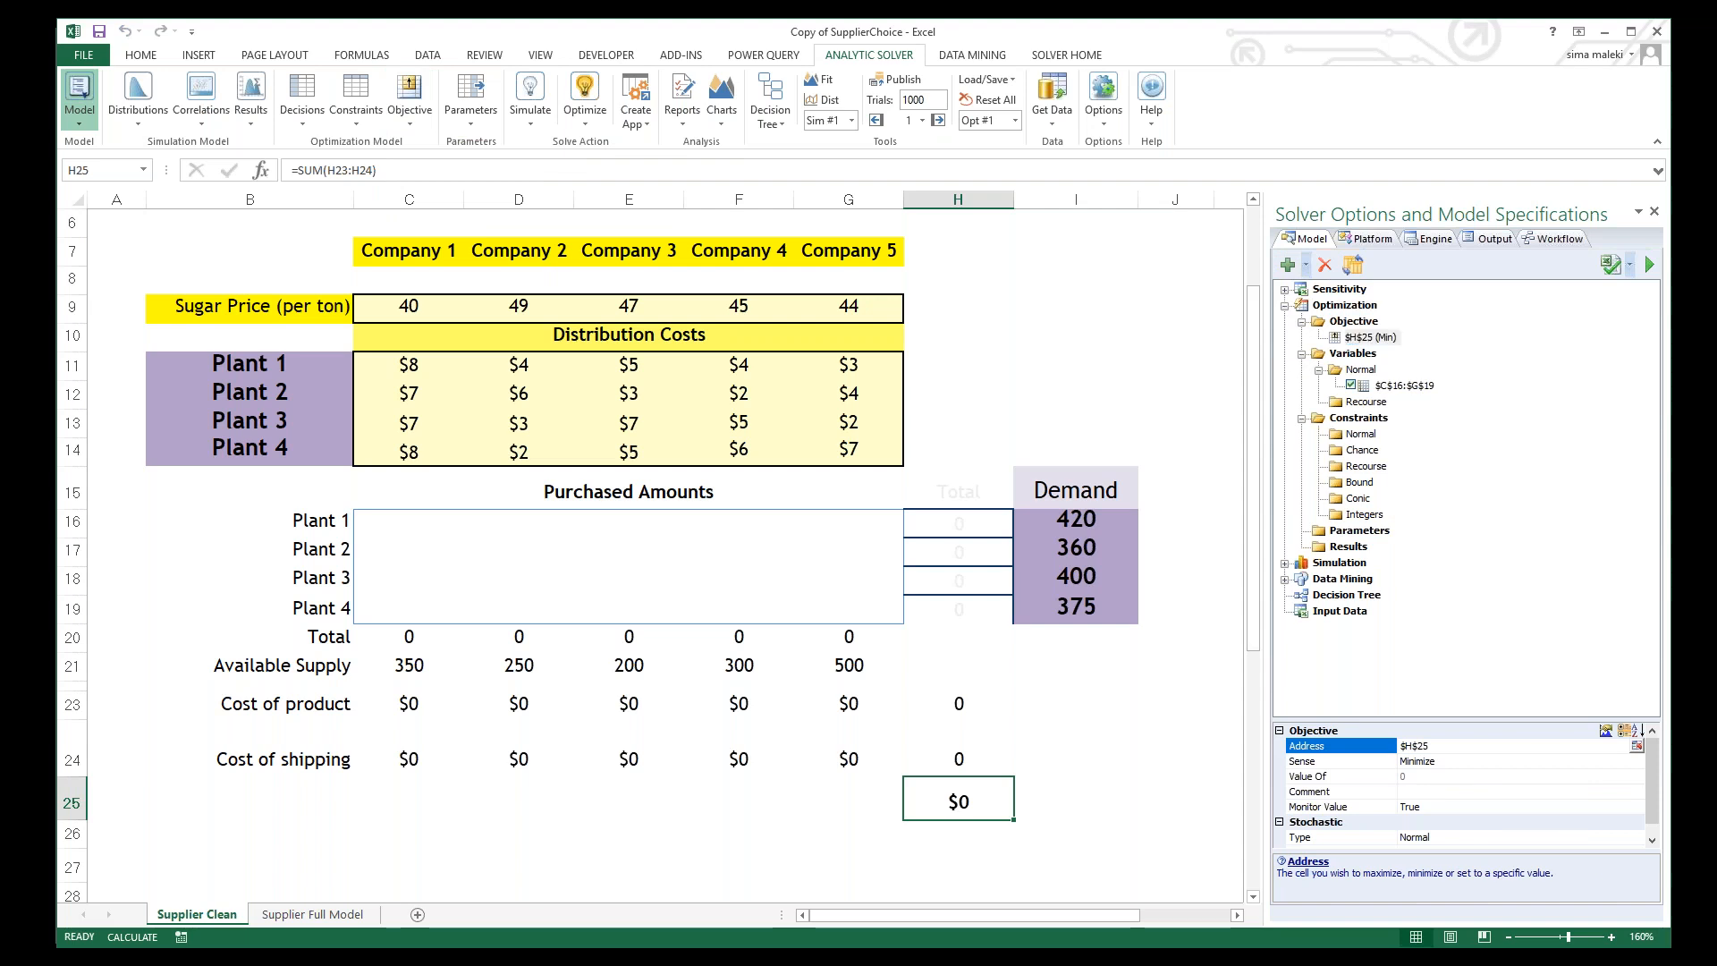
left_click(1346, 340)
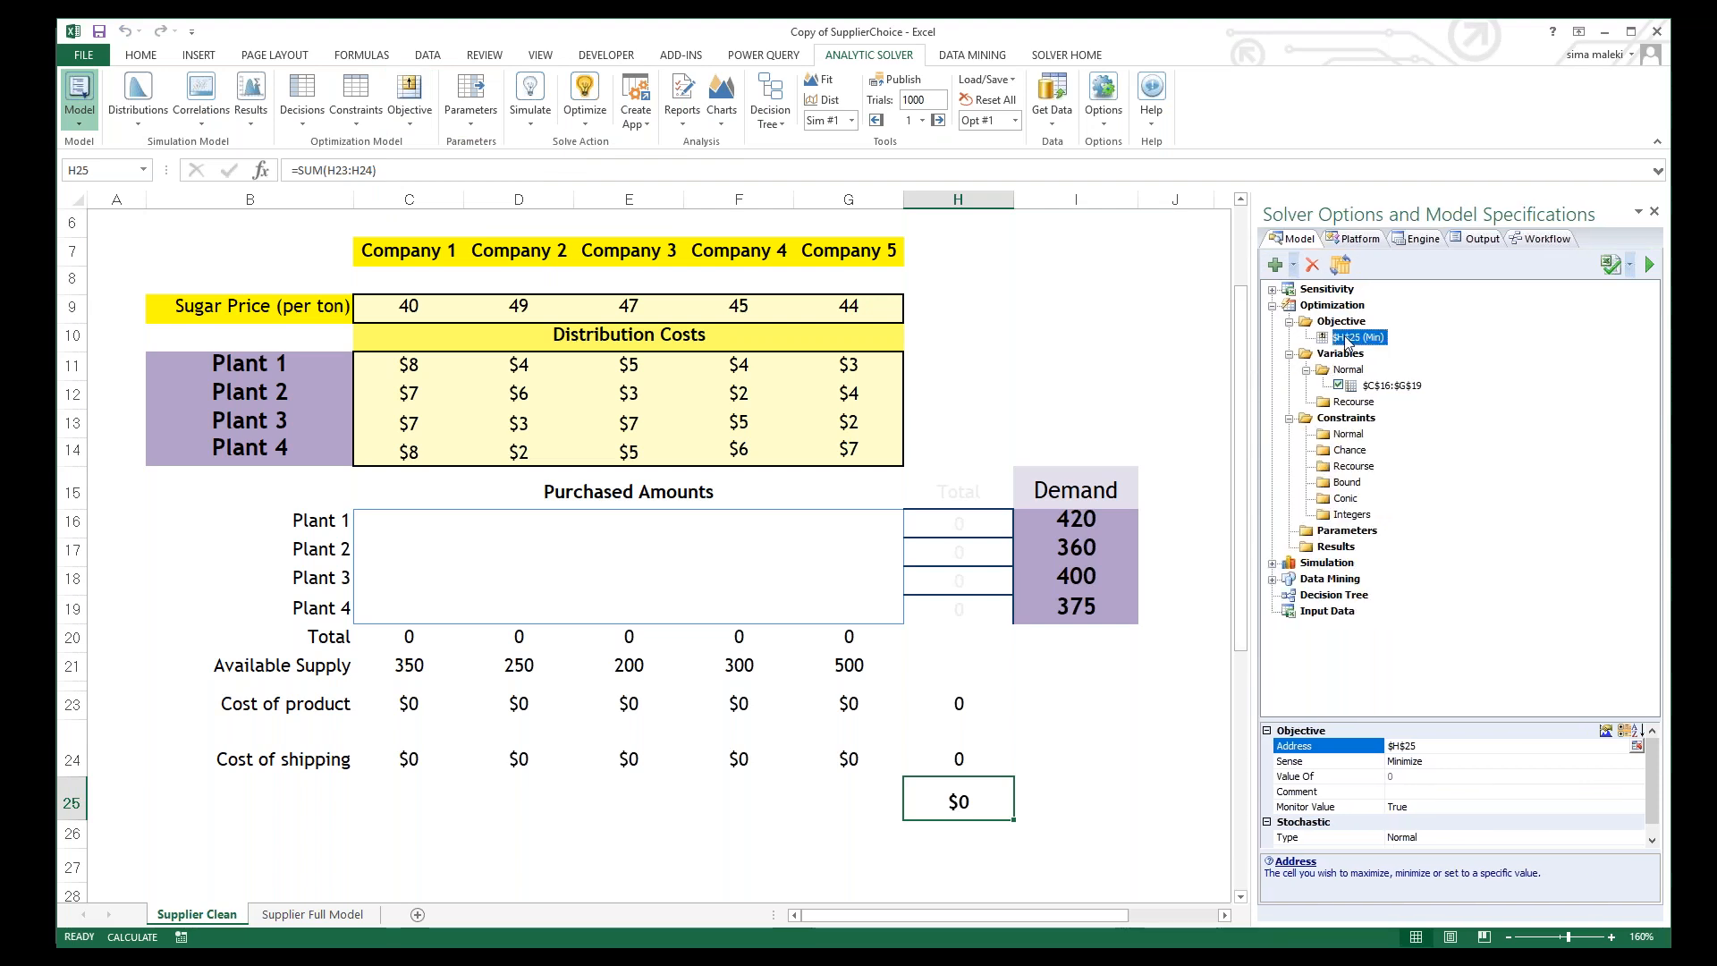
left_click(1109, 724)
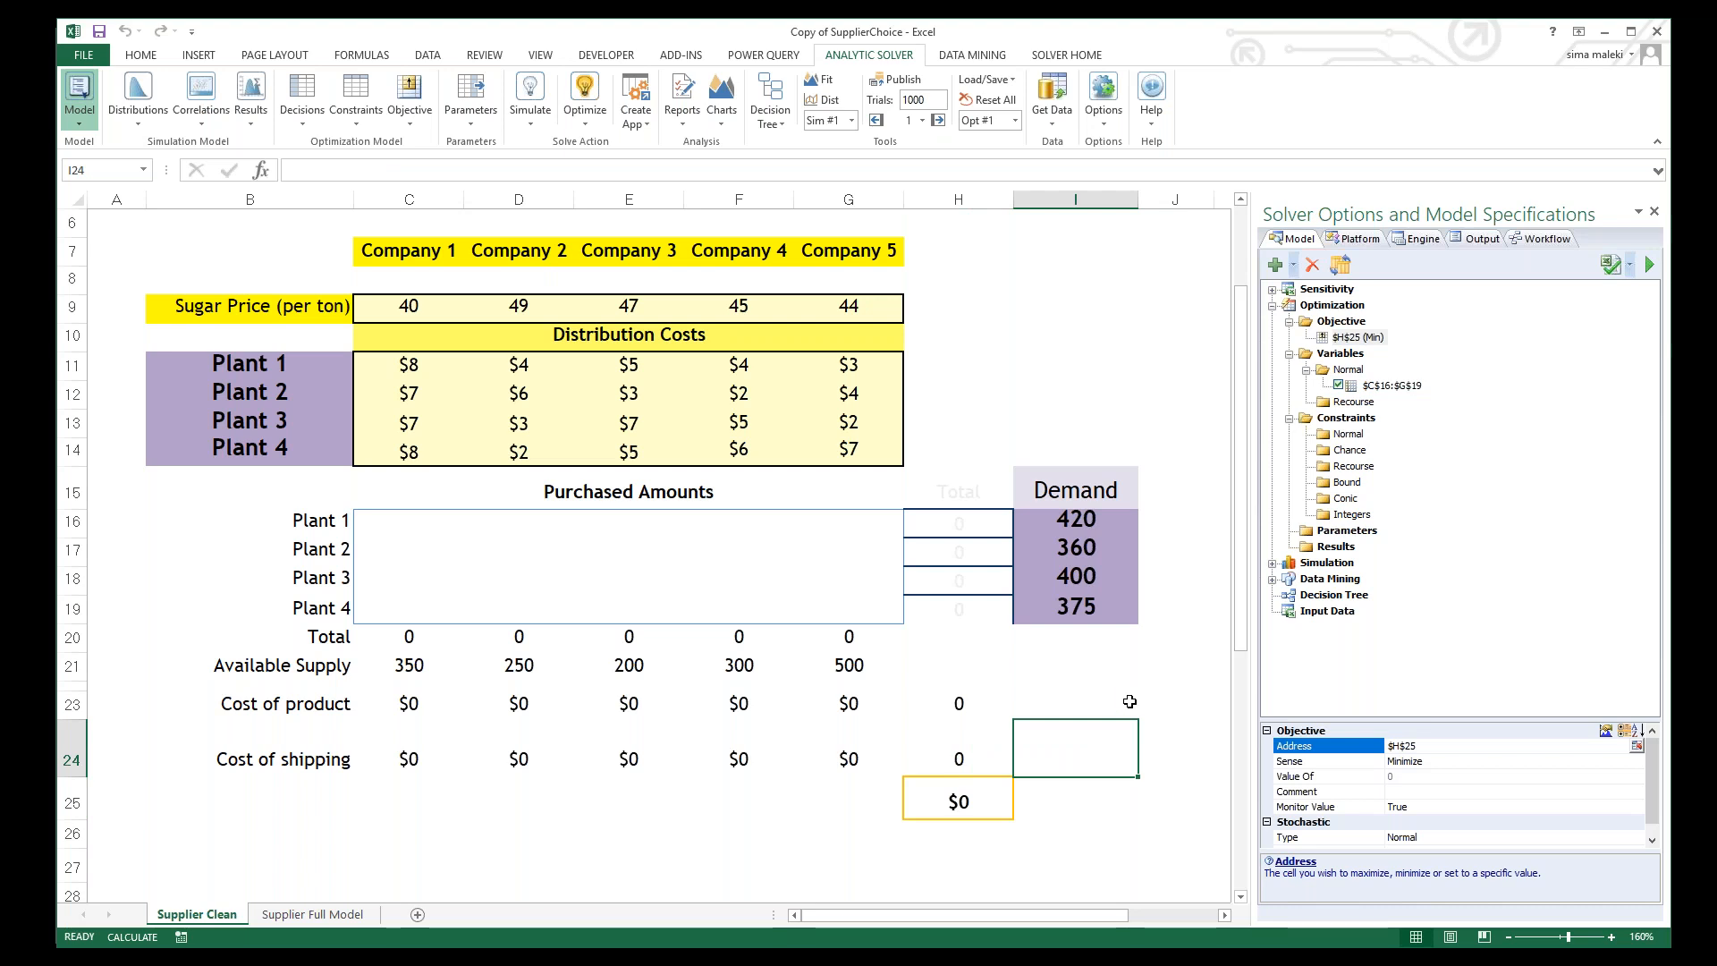
left_click(384, 672)
Step: Define a normal constraint $C$20:$G$20 <= available supply $C$21:$G$21
left_click_drag(384, 672, 859, 666)
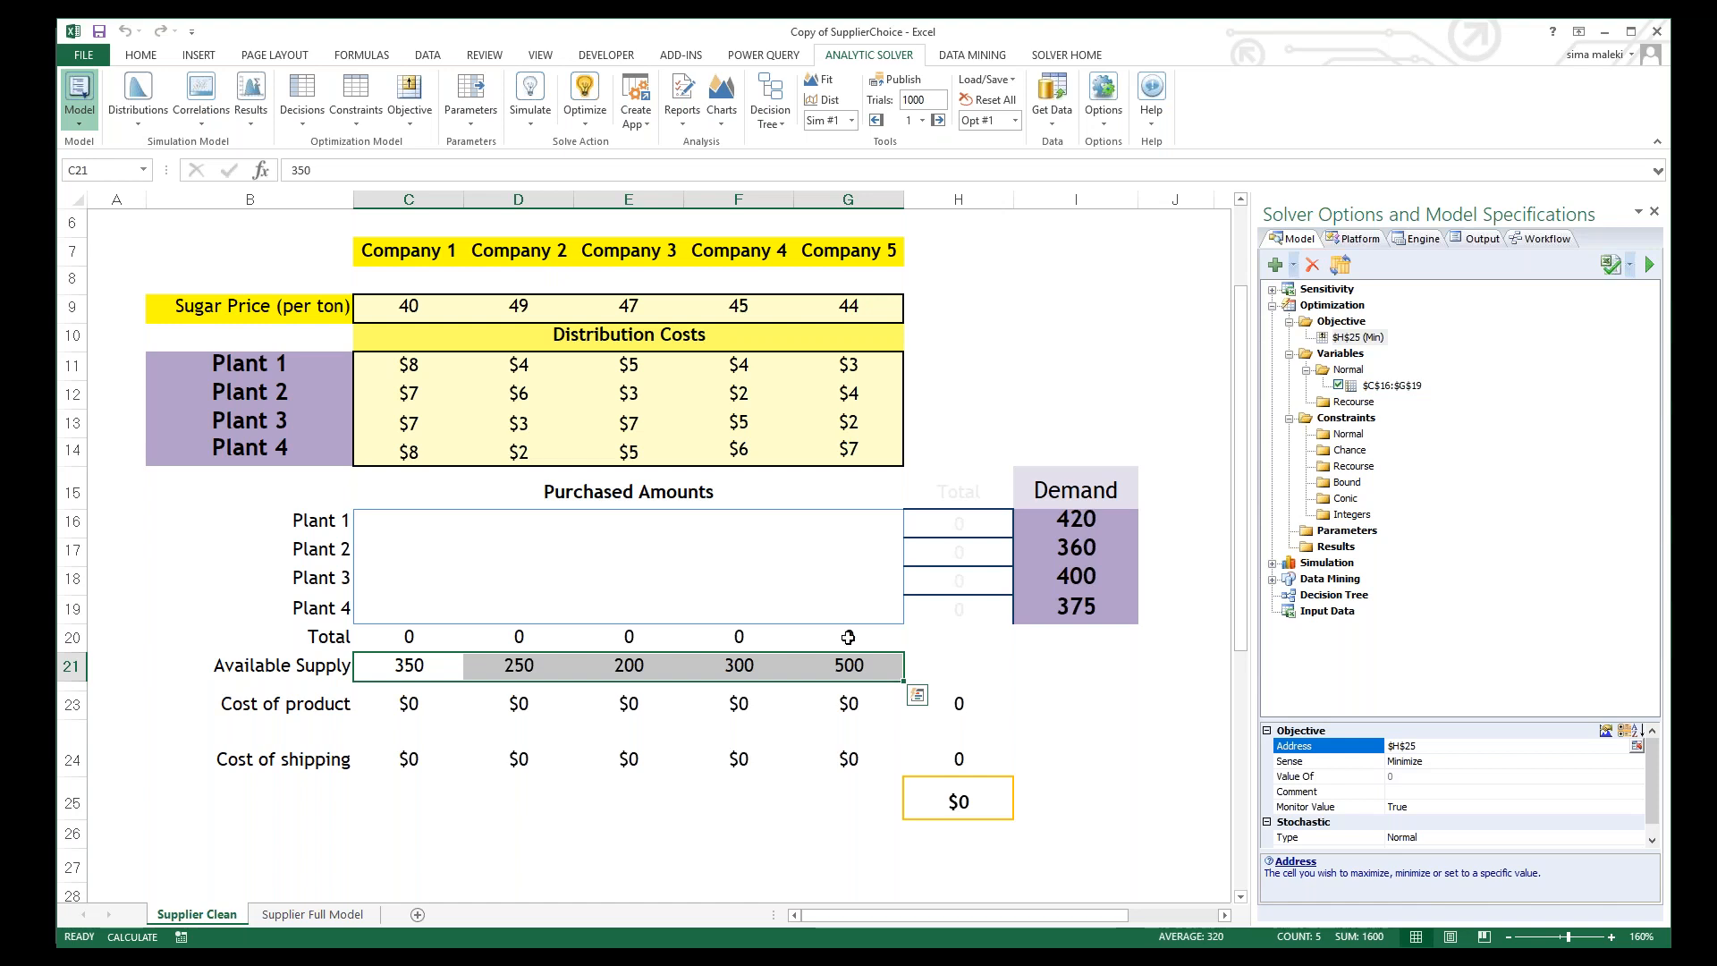
left_click_drag(848, 637, 393, 636)
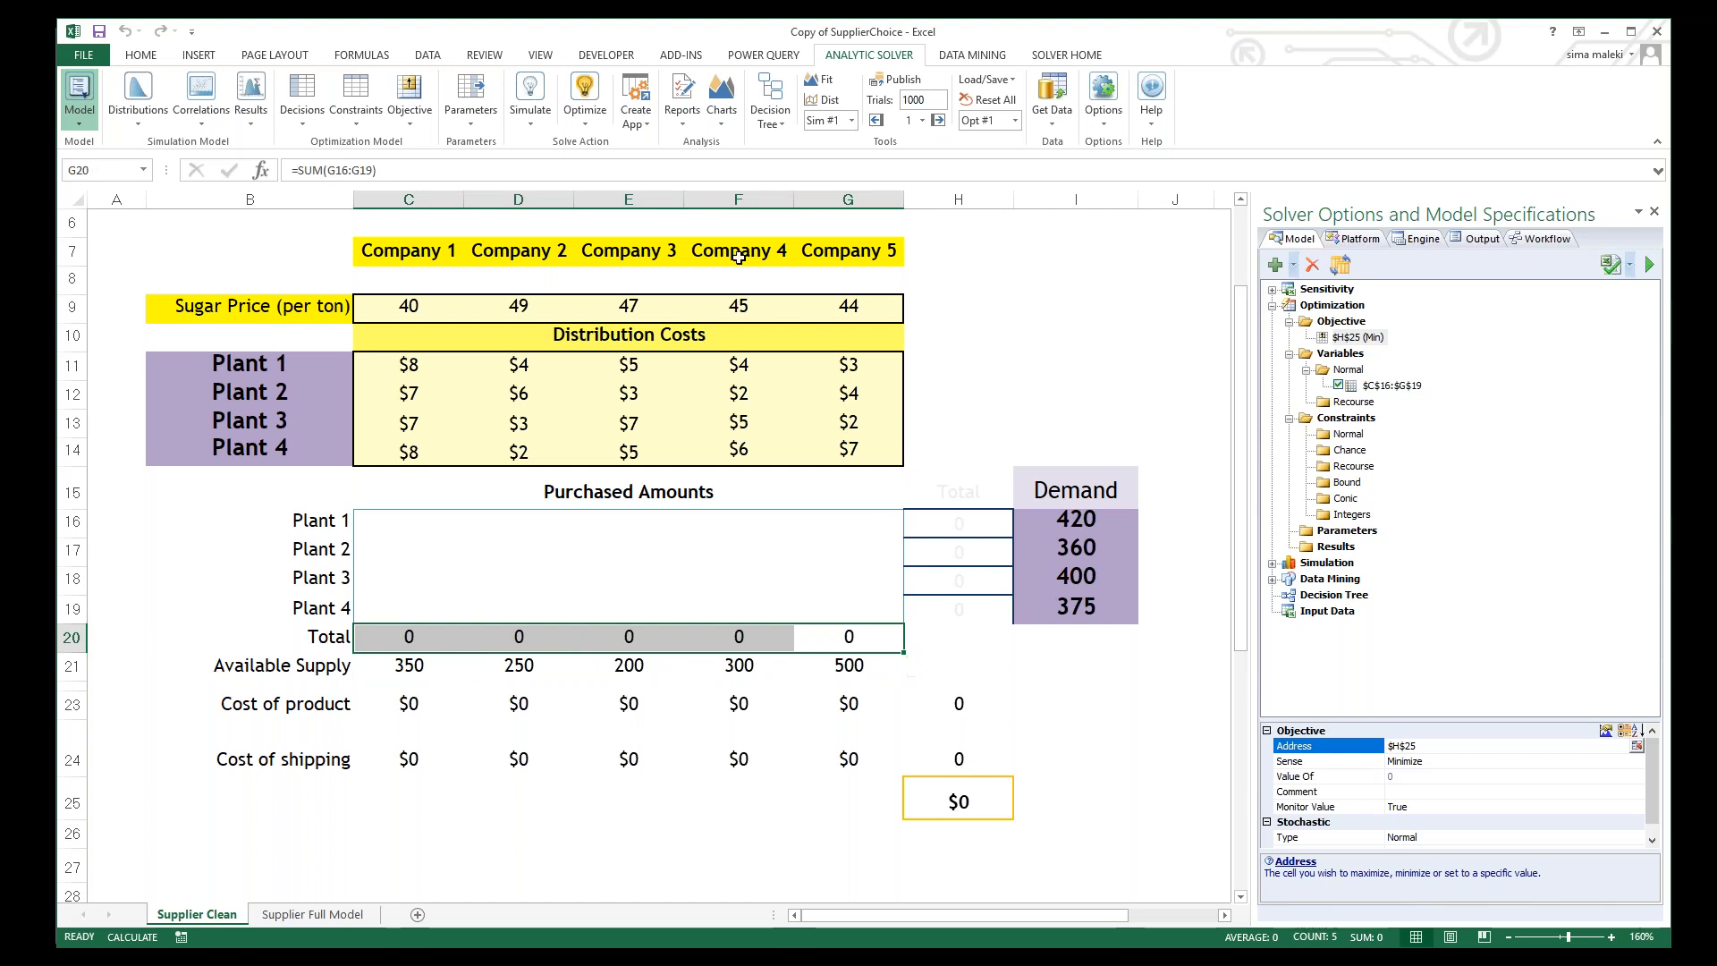
left_click(372, 122)
mouse_move(398, 213)
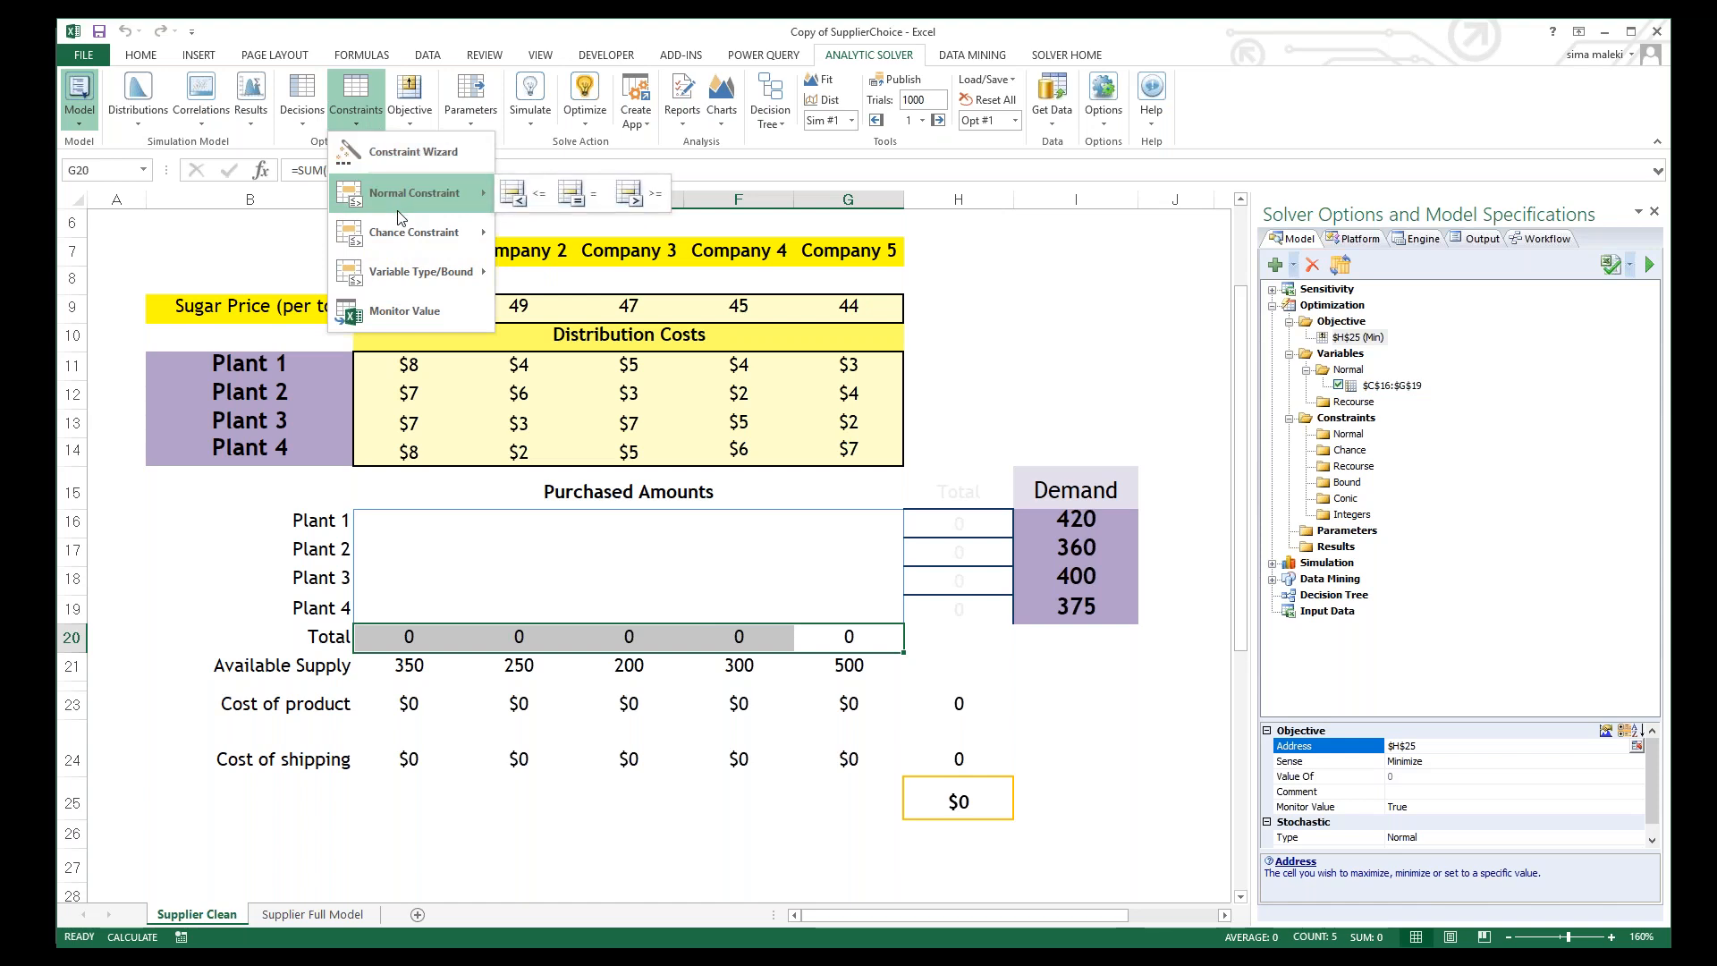
left_click(539, 199)
key("Tab")
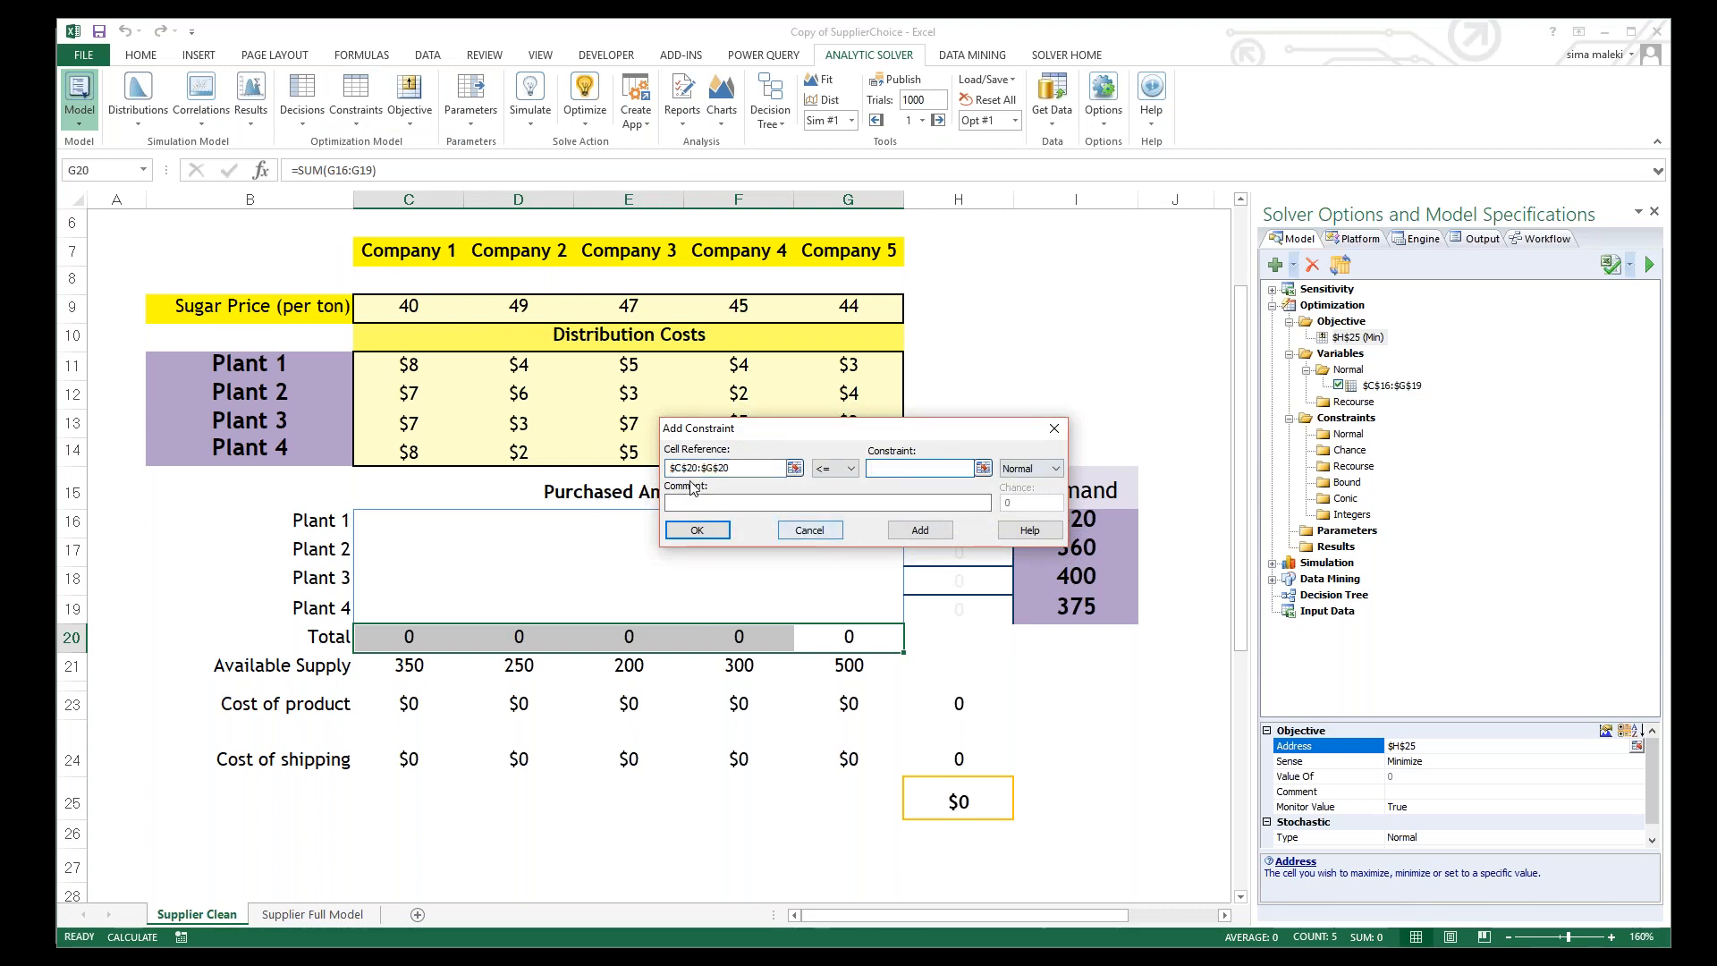
left_click(848, 469)
left_click(838, 485)
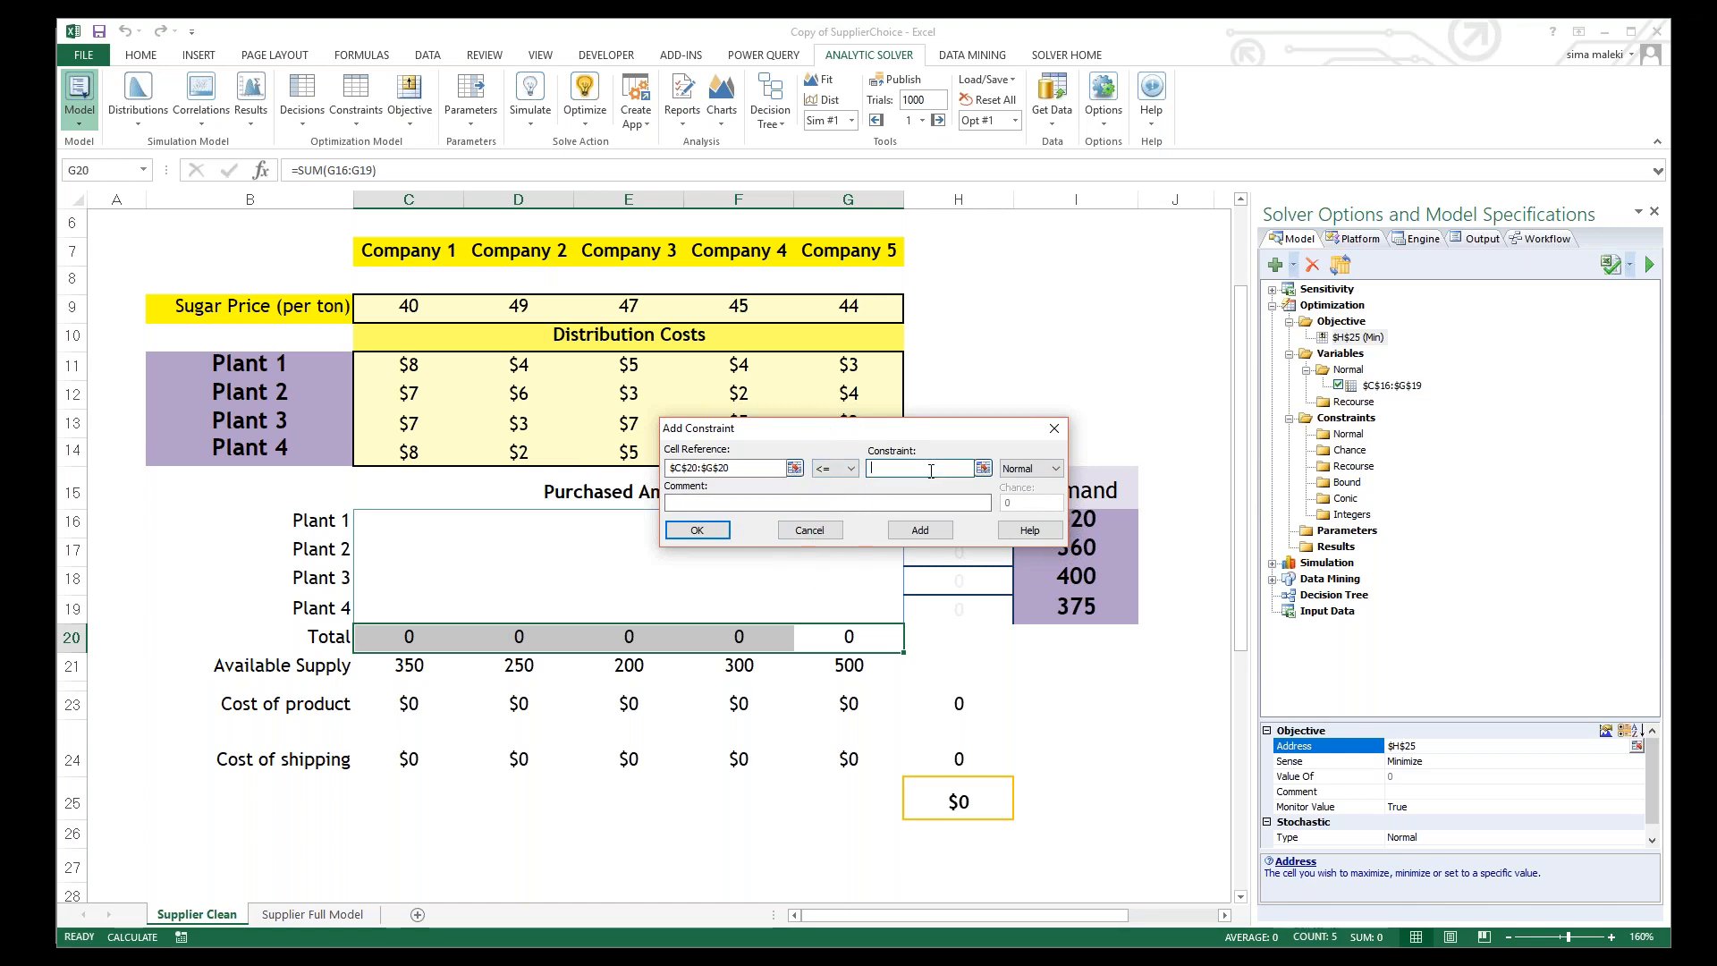
left_click(983, 470)
left_click(375, 670)
left_click_drag(375, 670, 866, 664)
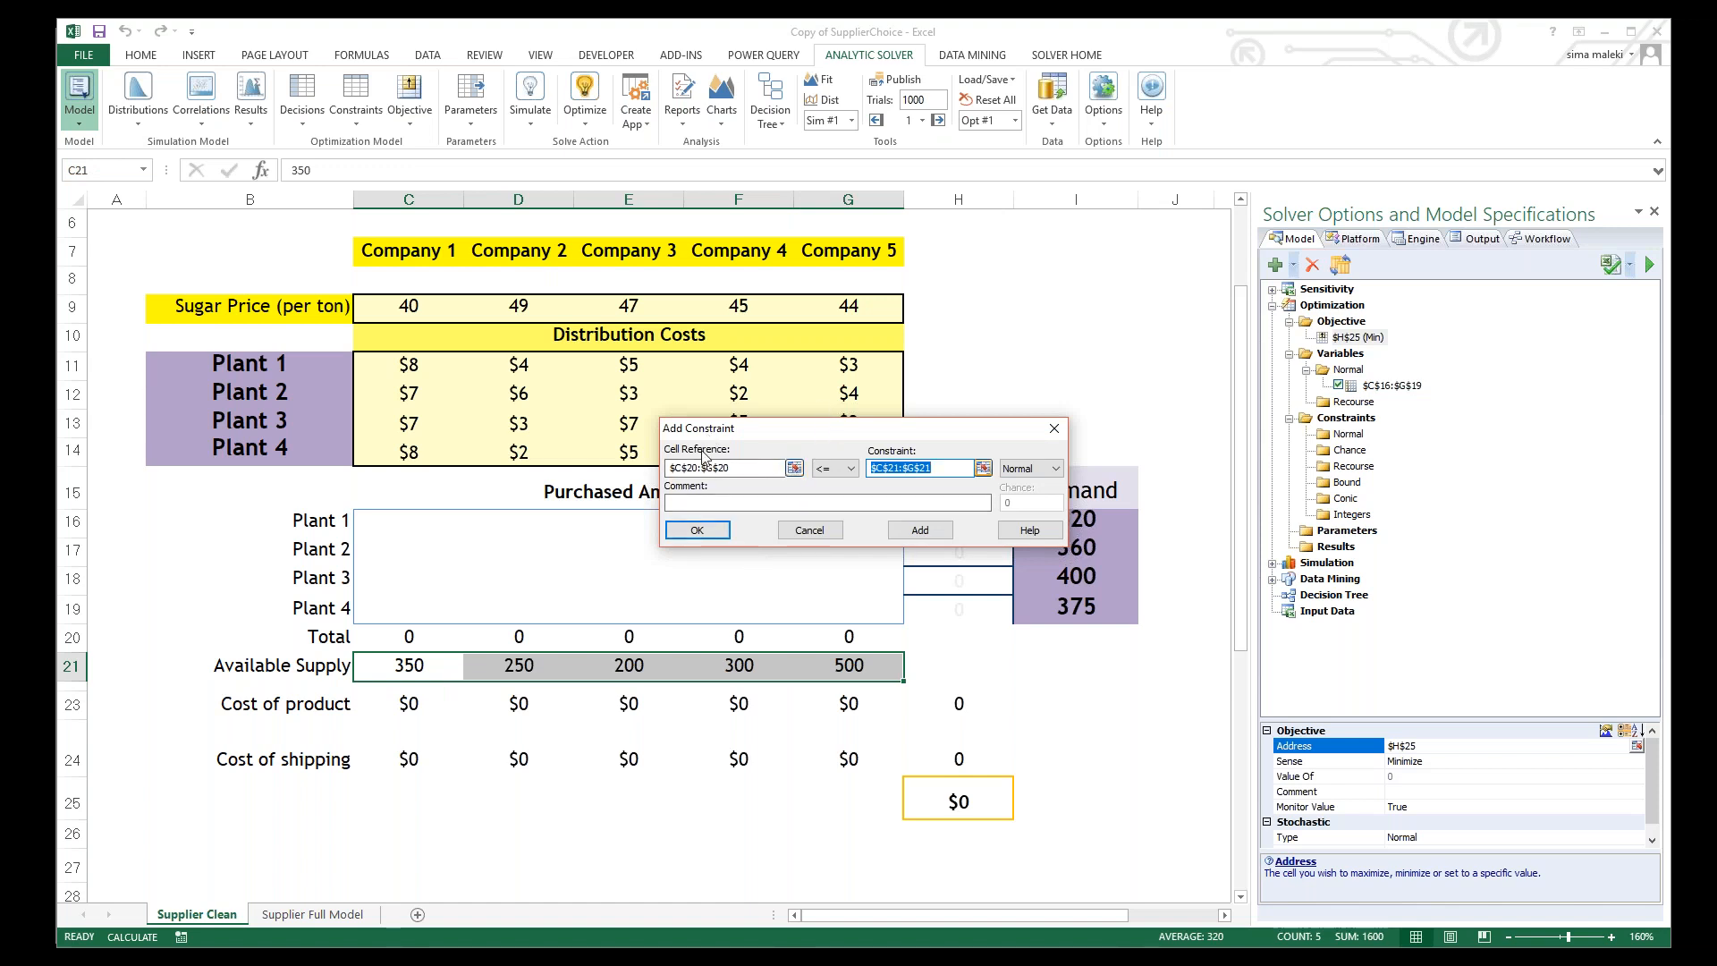
Step: Adjust the Add Constraint dialog fields and confirm the supply constraint with OK
left_click(1697, 263)
left_click(1635, 305)
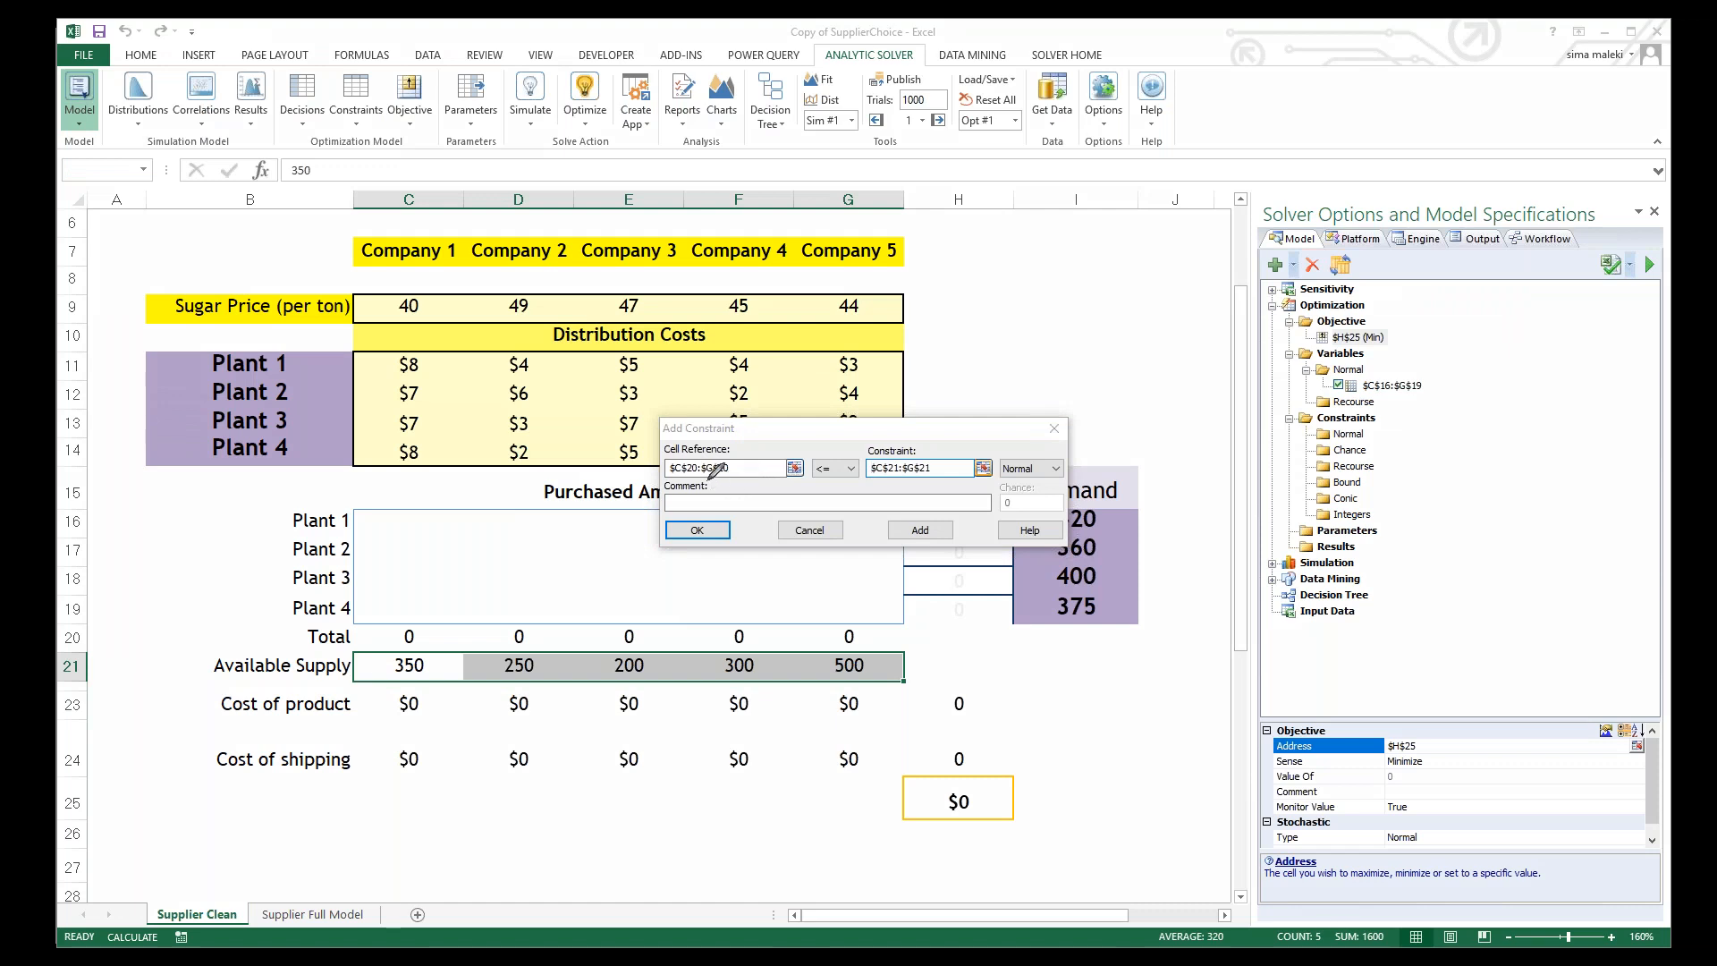
left_click_drag(684, 429, 714, 450)
mouse_move(887, 432)
left_mouse_down()
mouse_move(888, 449)
mouse_move(936, 446)
left_mouse_up()
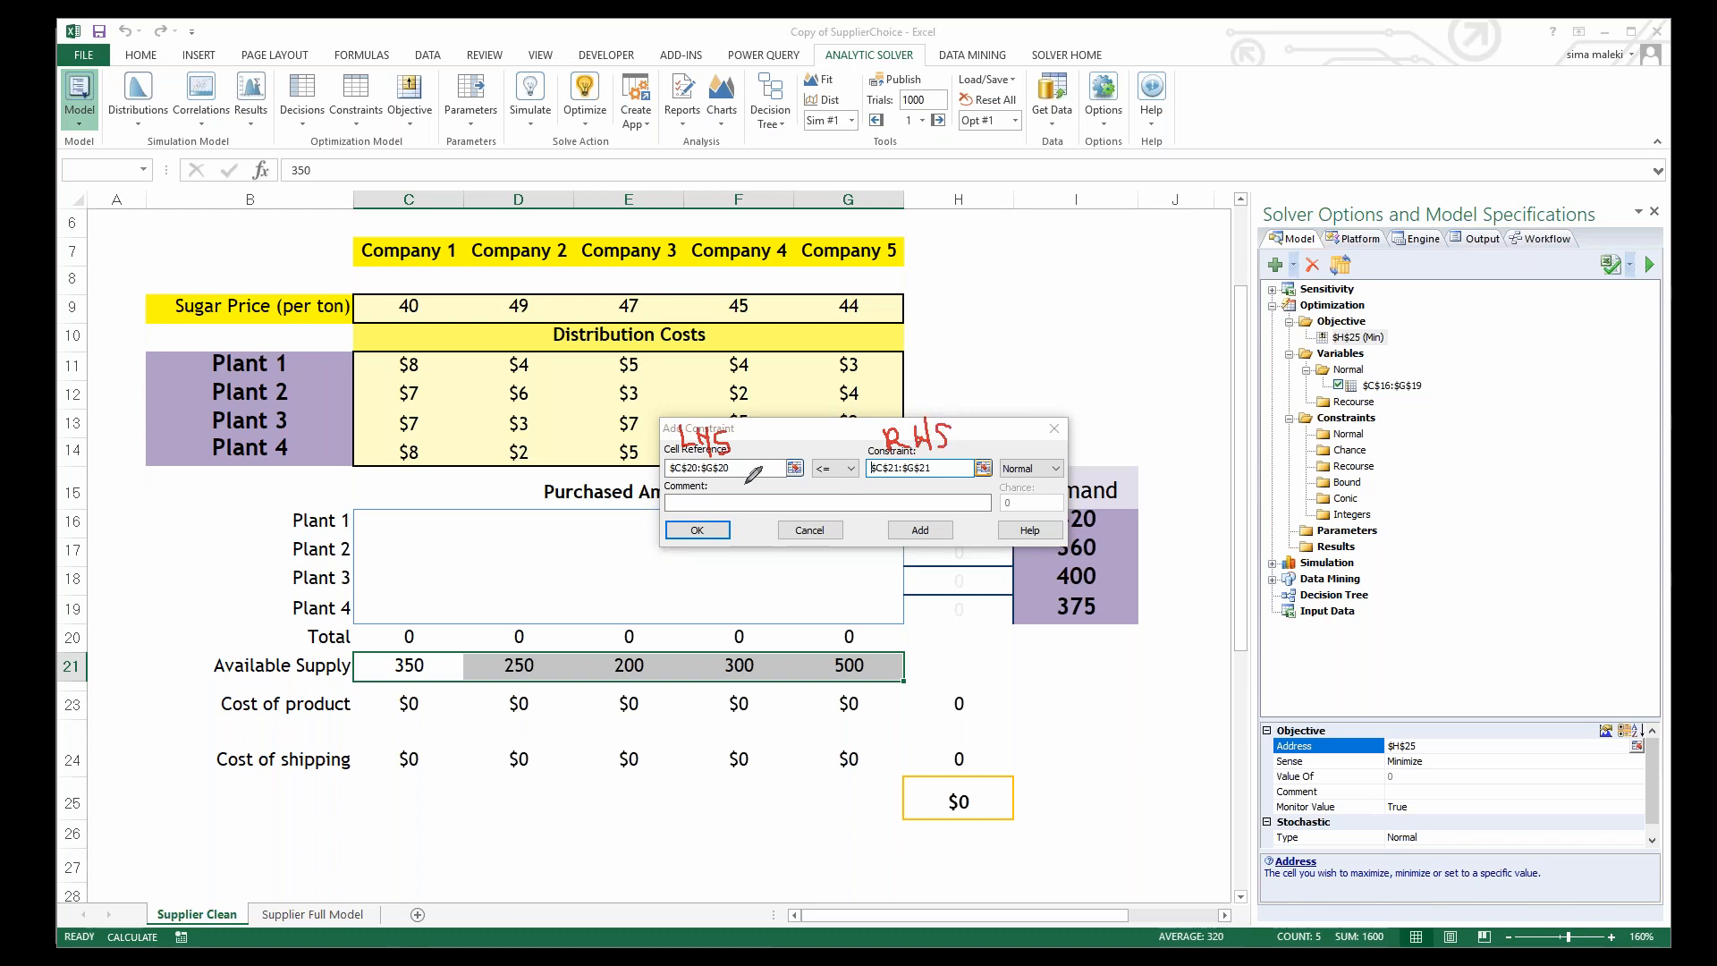
mouse_move(756, 481)
left_mouse_down()
mouse_move(691, 484)
mouse_move(660, 463)
left_mouse_up()
mouse_move(864, 471)
left_mouse_down()
mouse_move(863, 490)
mouse_move(1000, 480)
left_mouse_up()
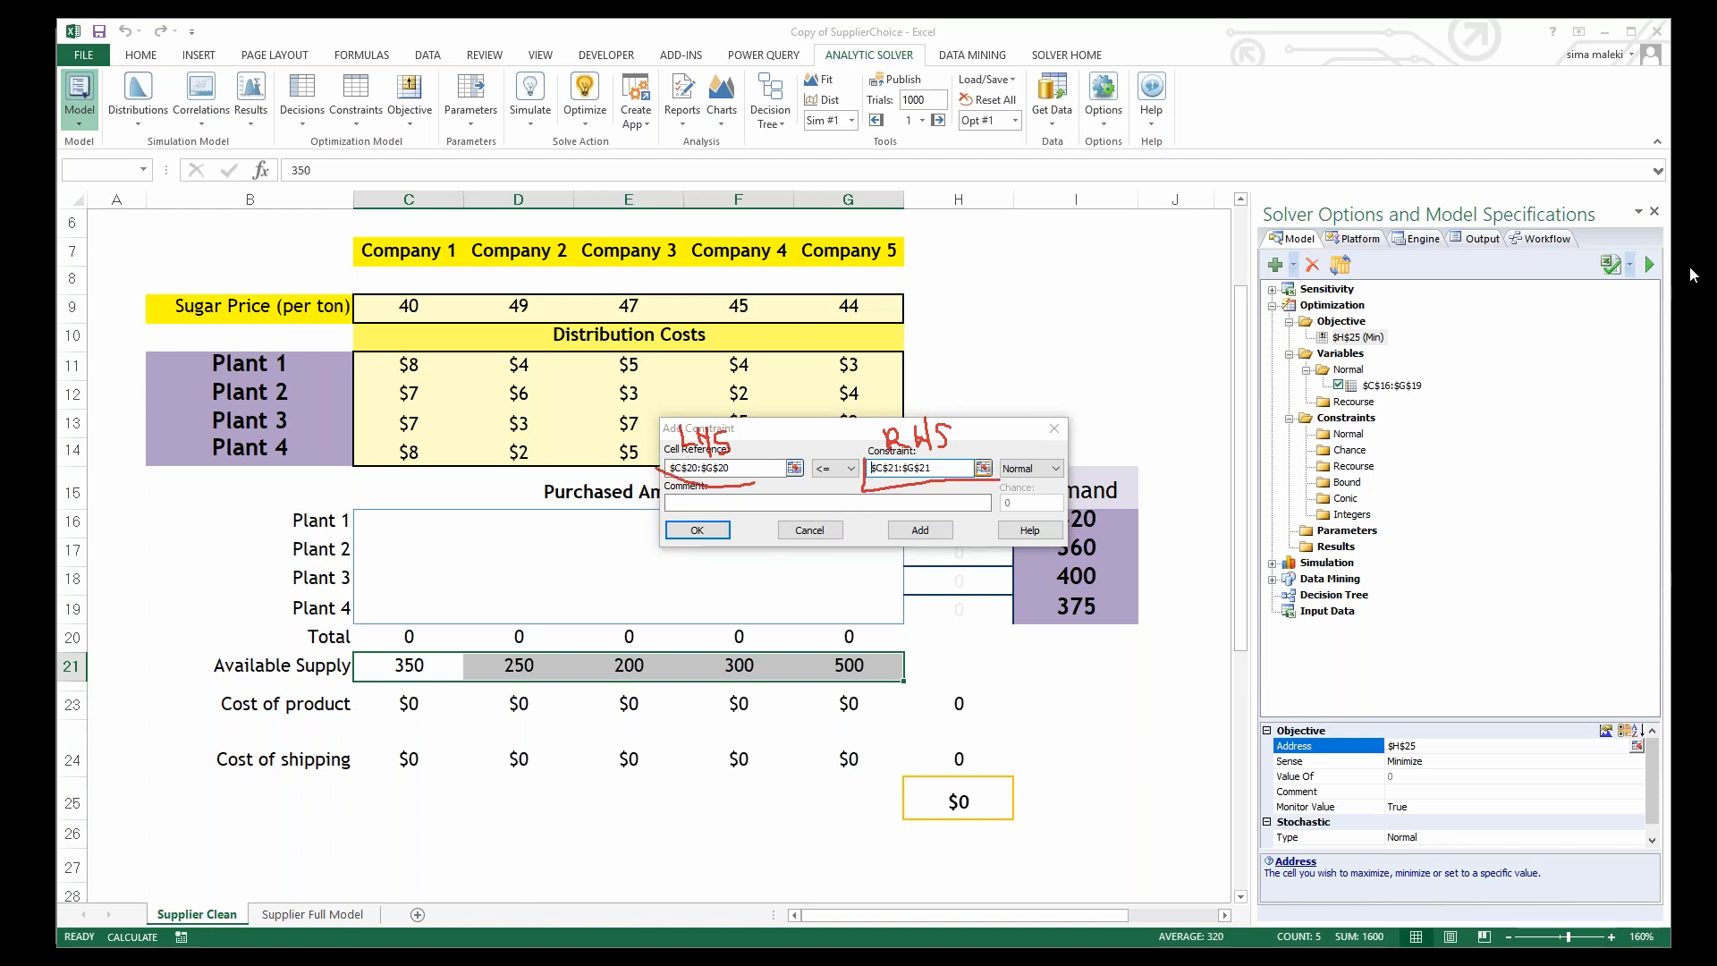
key("Escape")
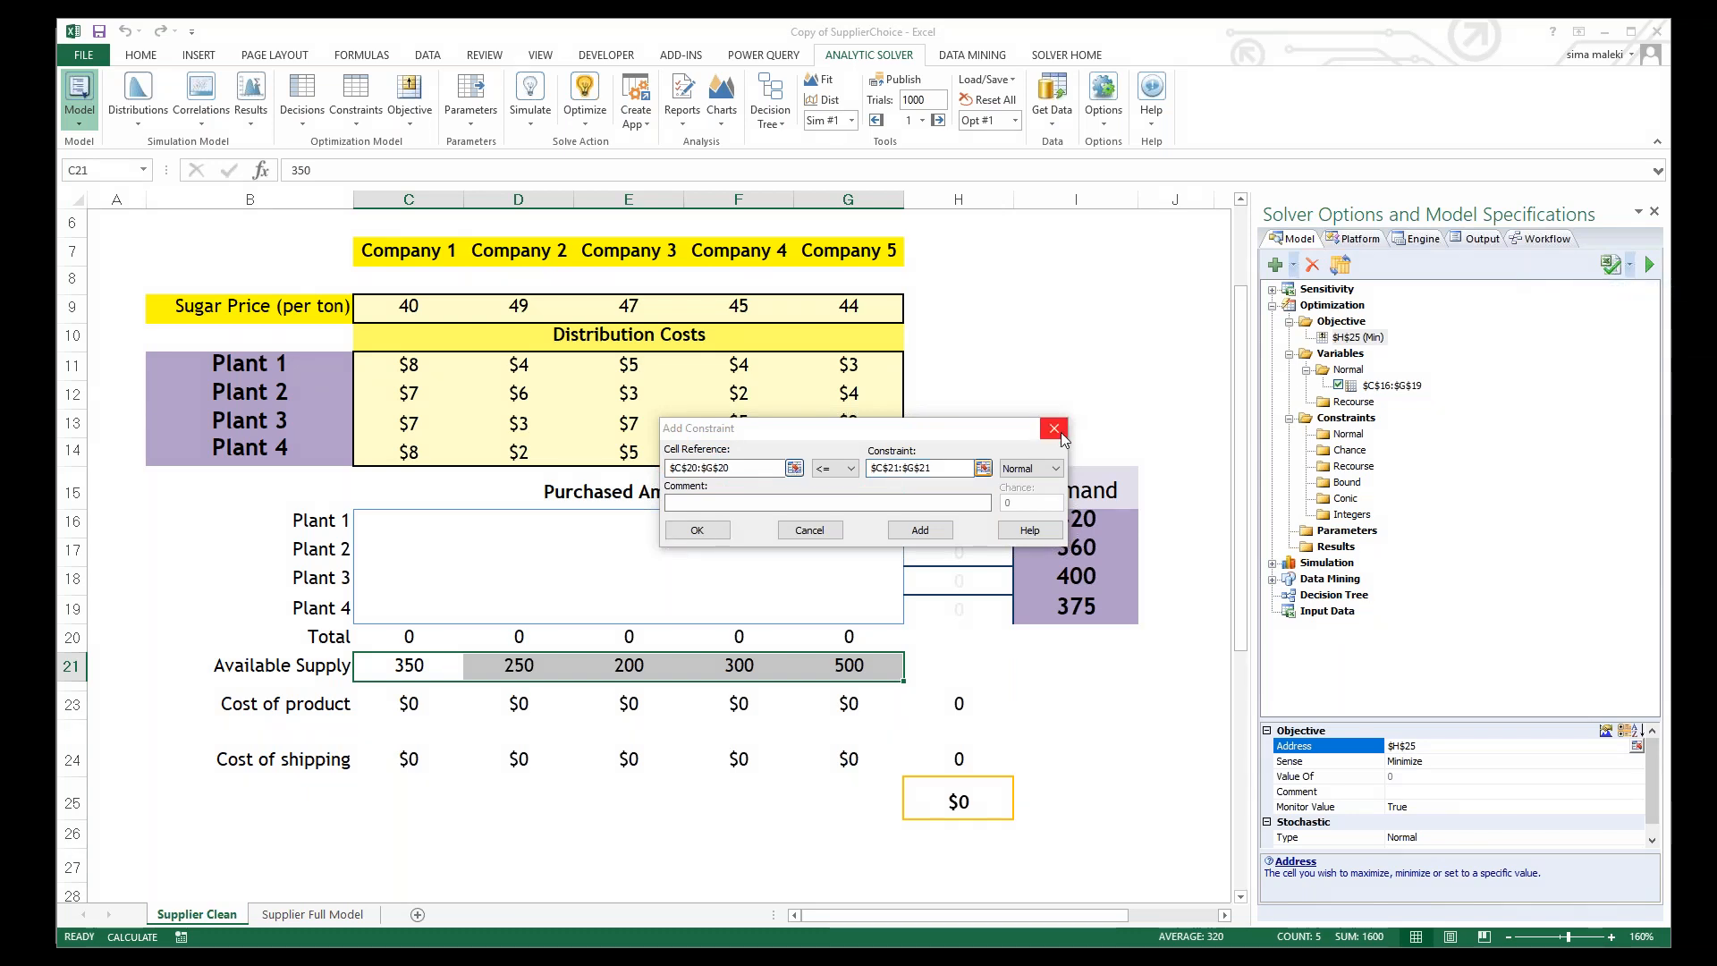
left_click(697, 530)
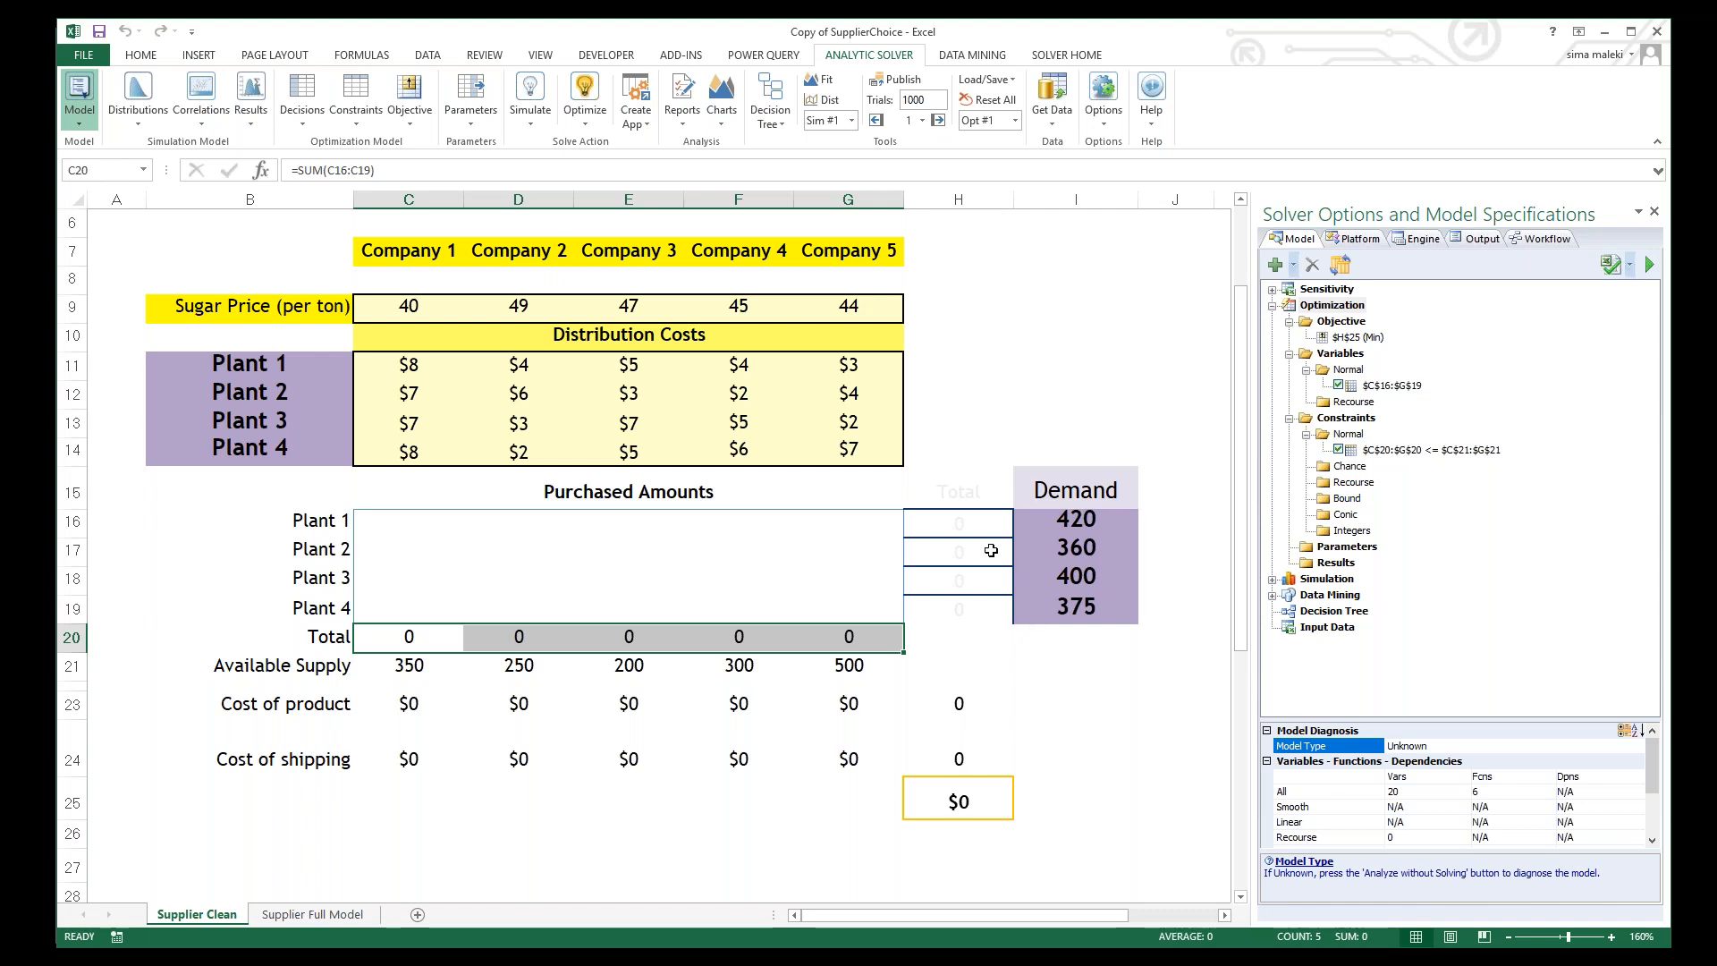
left_click(962, 525)
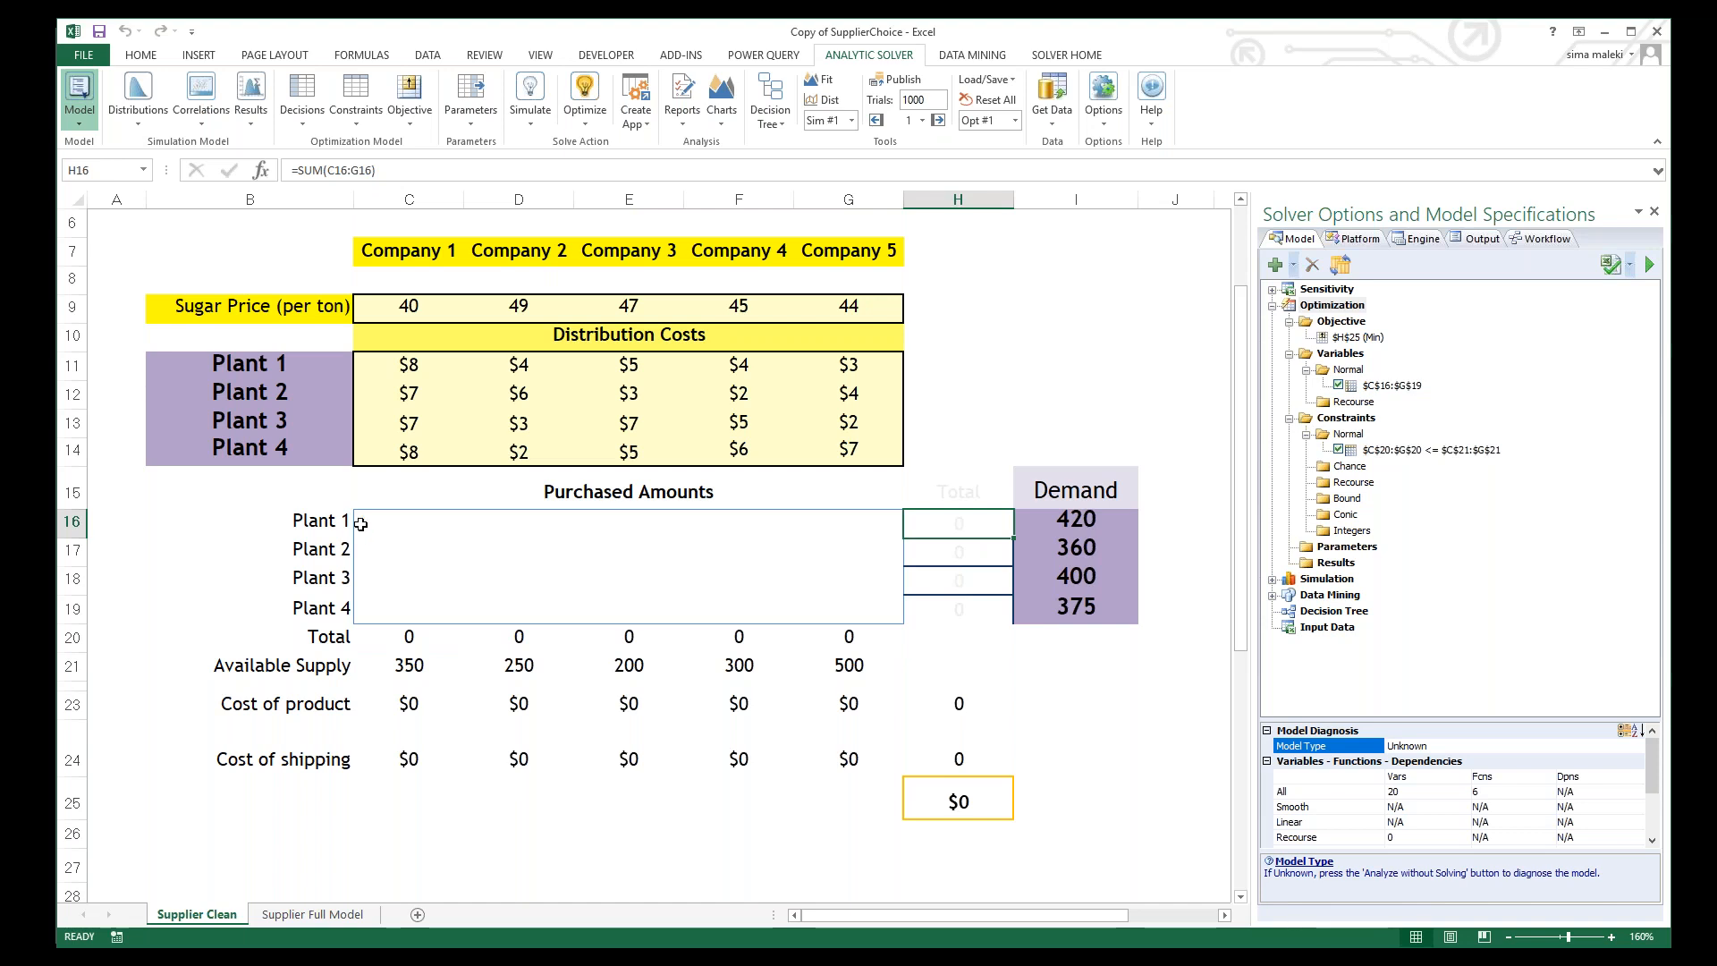
Step: Give B15:H19 a dark font and check the Plant totals like =SUM(C16:G16) in H16:H19
double_click(947, 526)
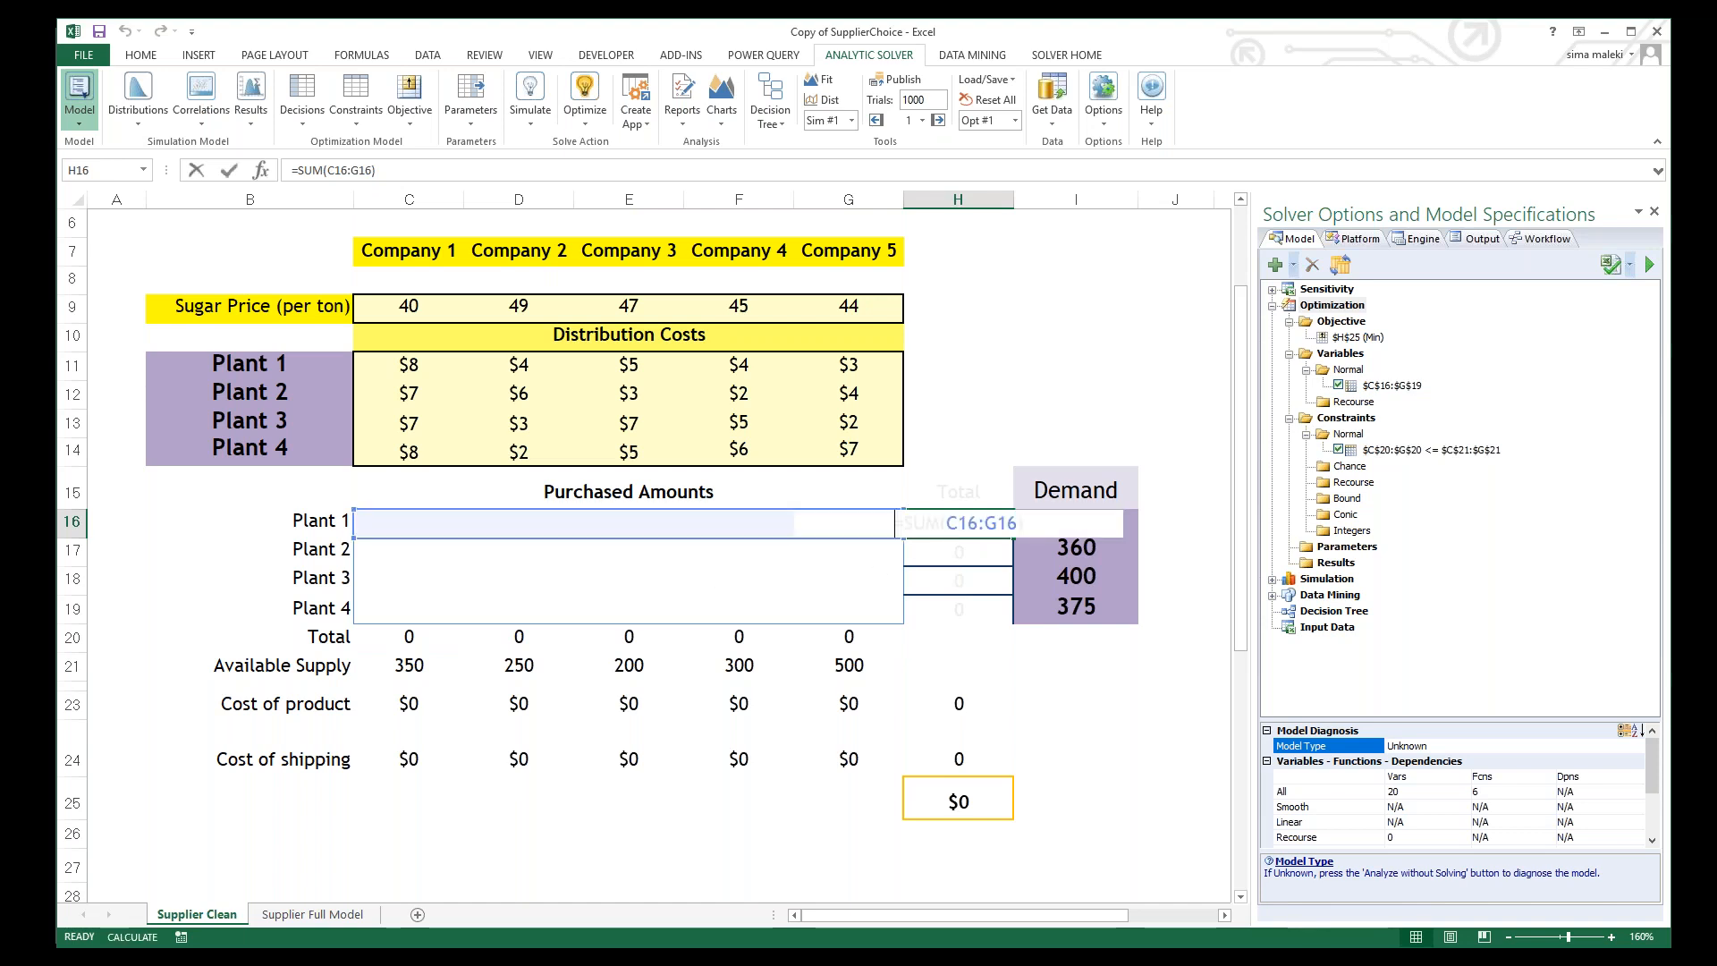
key("Escape")
left_click_drag(958, 491, 958, 637)
left_click_drag(822, 636, 279, 610)
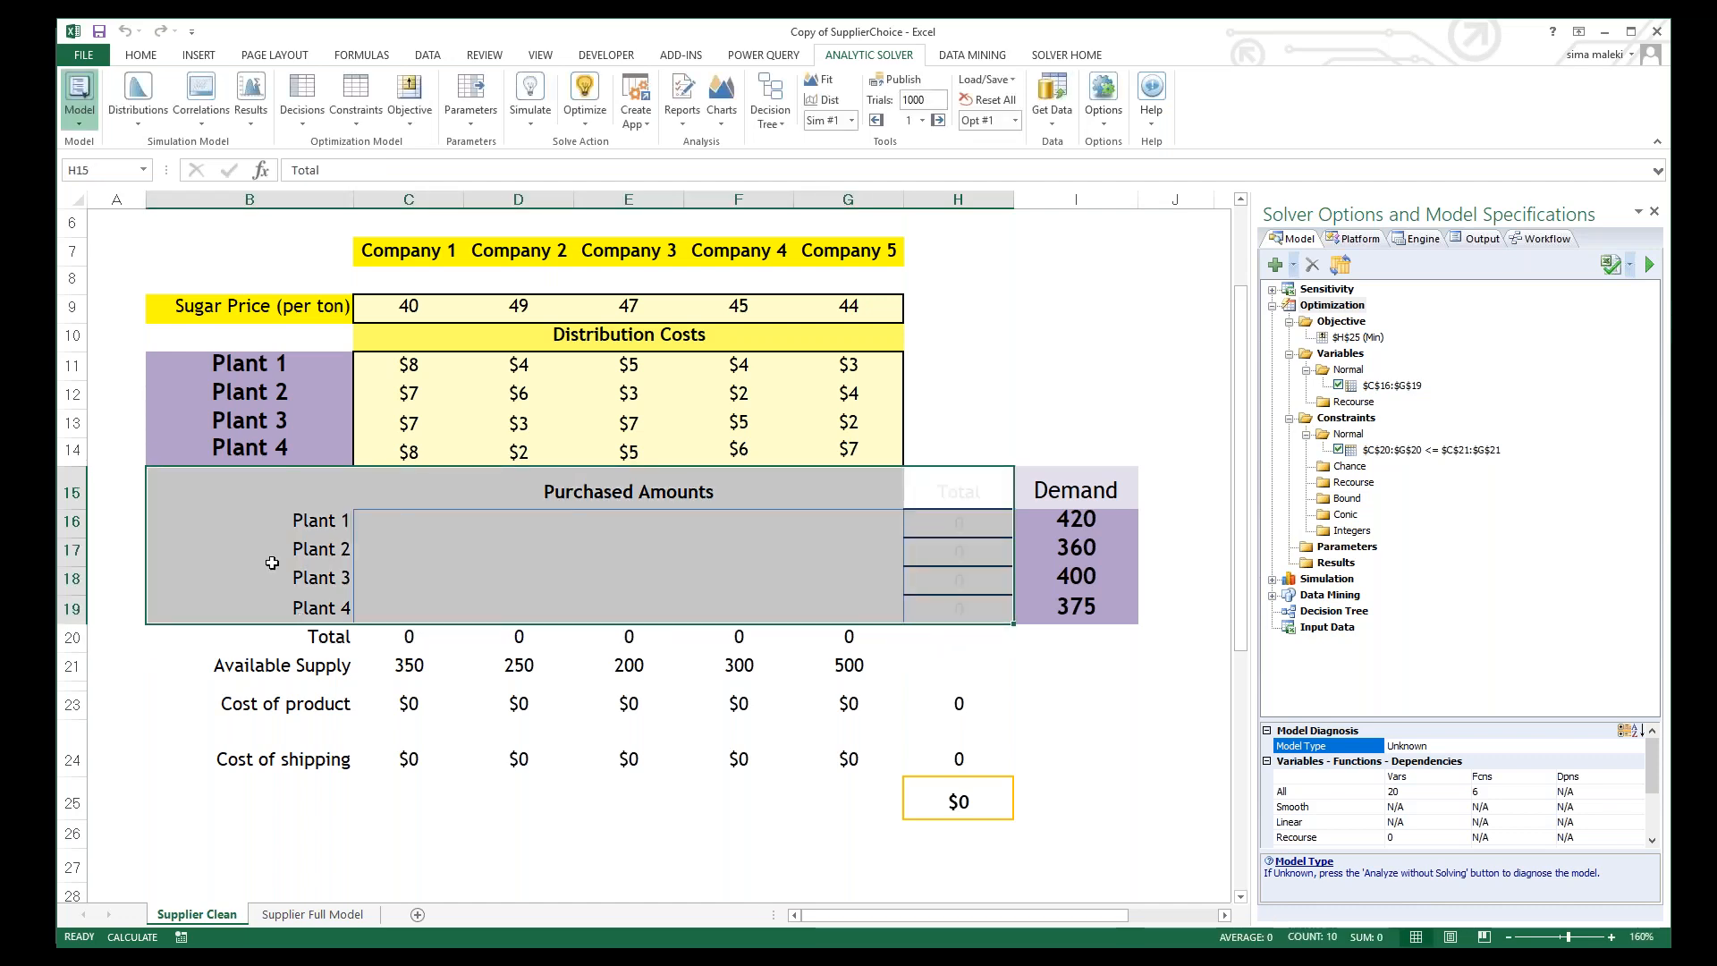
left_click(141, 54)
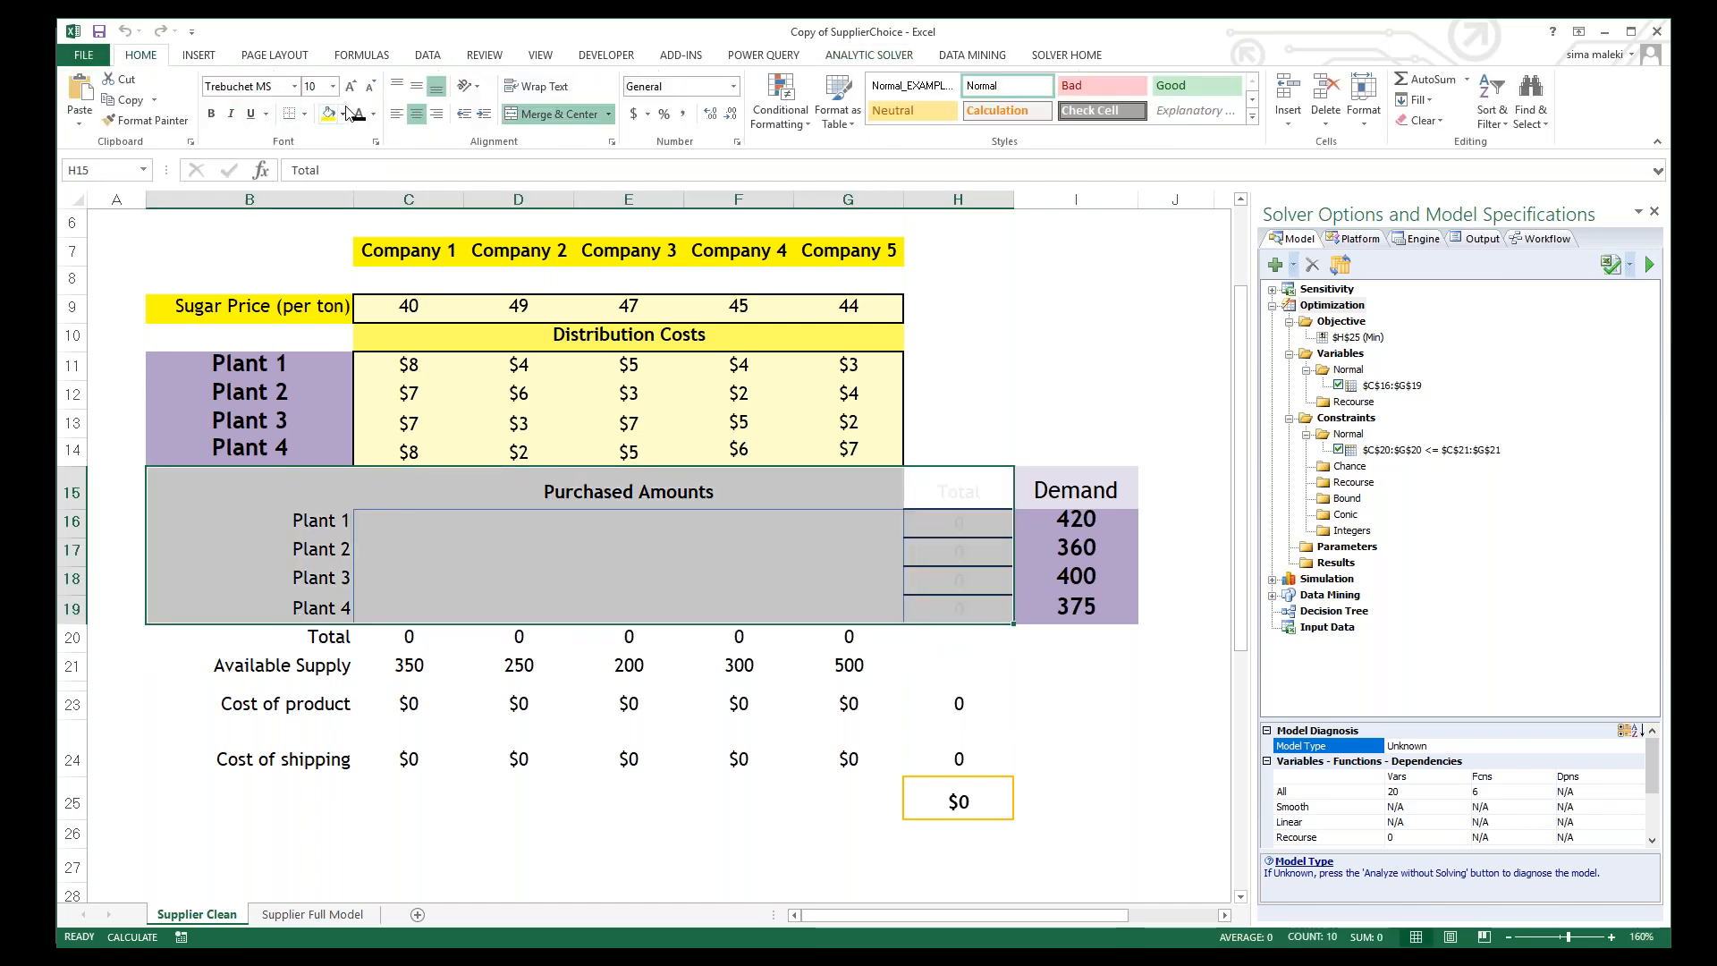
left_click(1096, 680)
double_click(949, 520)
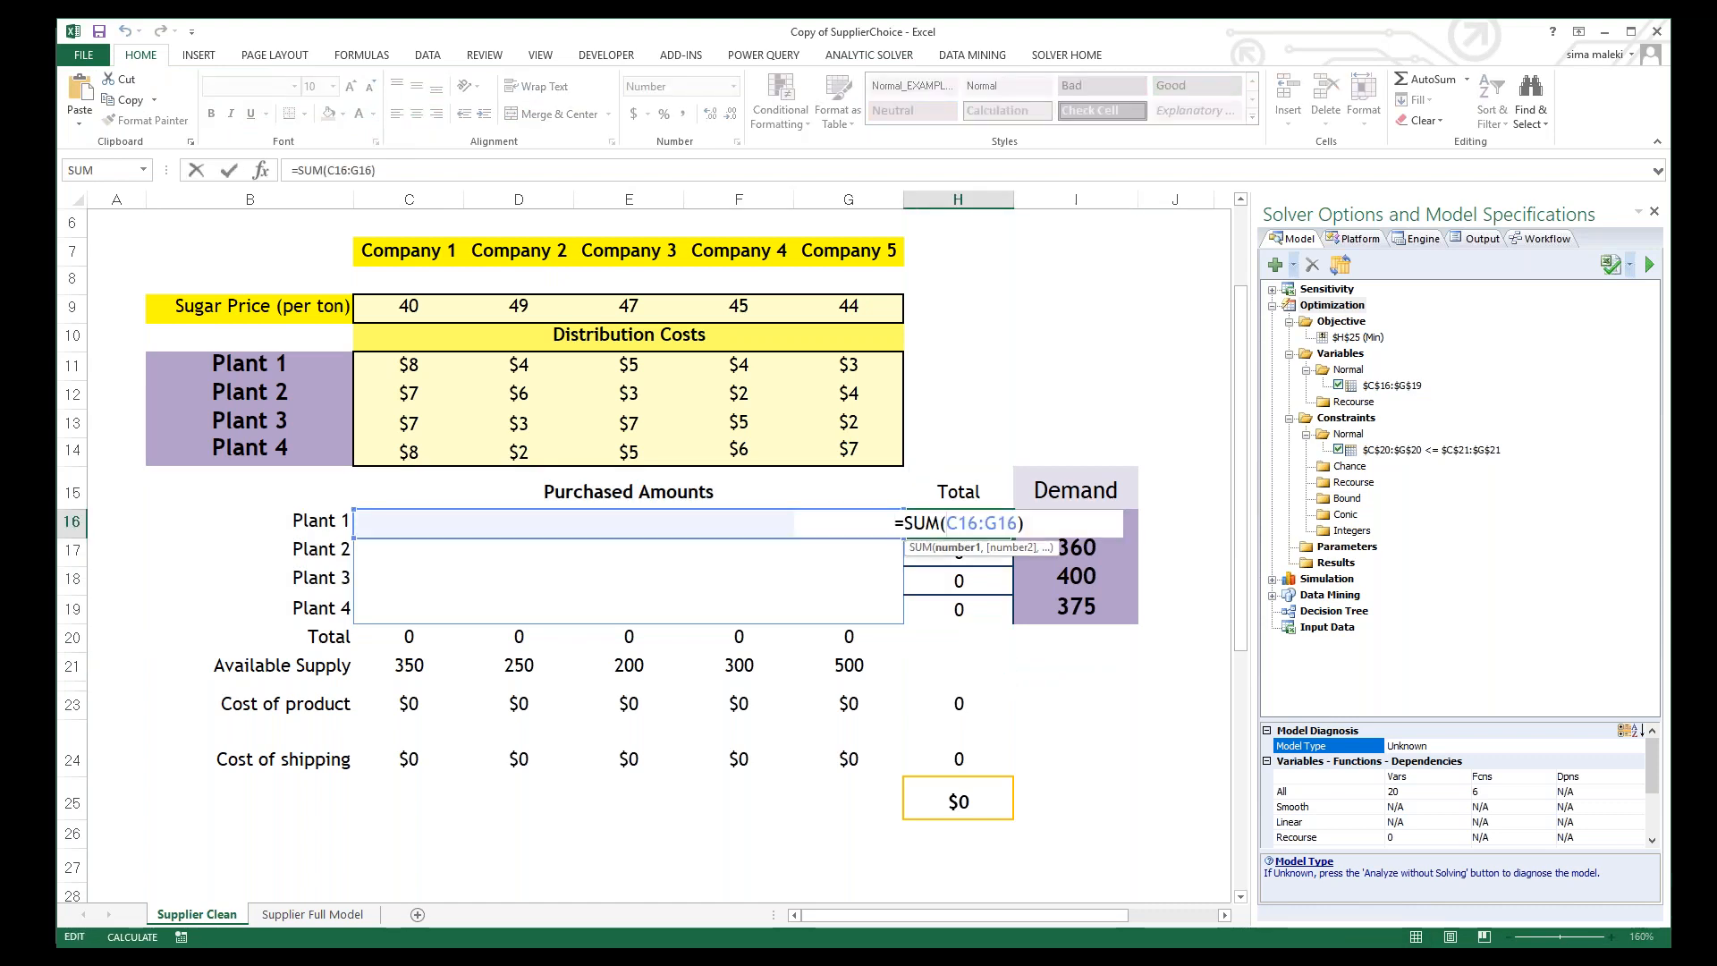
key("Escape")
double_click(959, 607)
key("Escape")
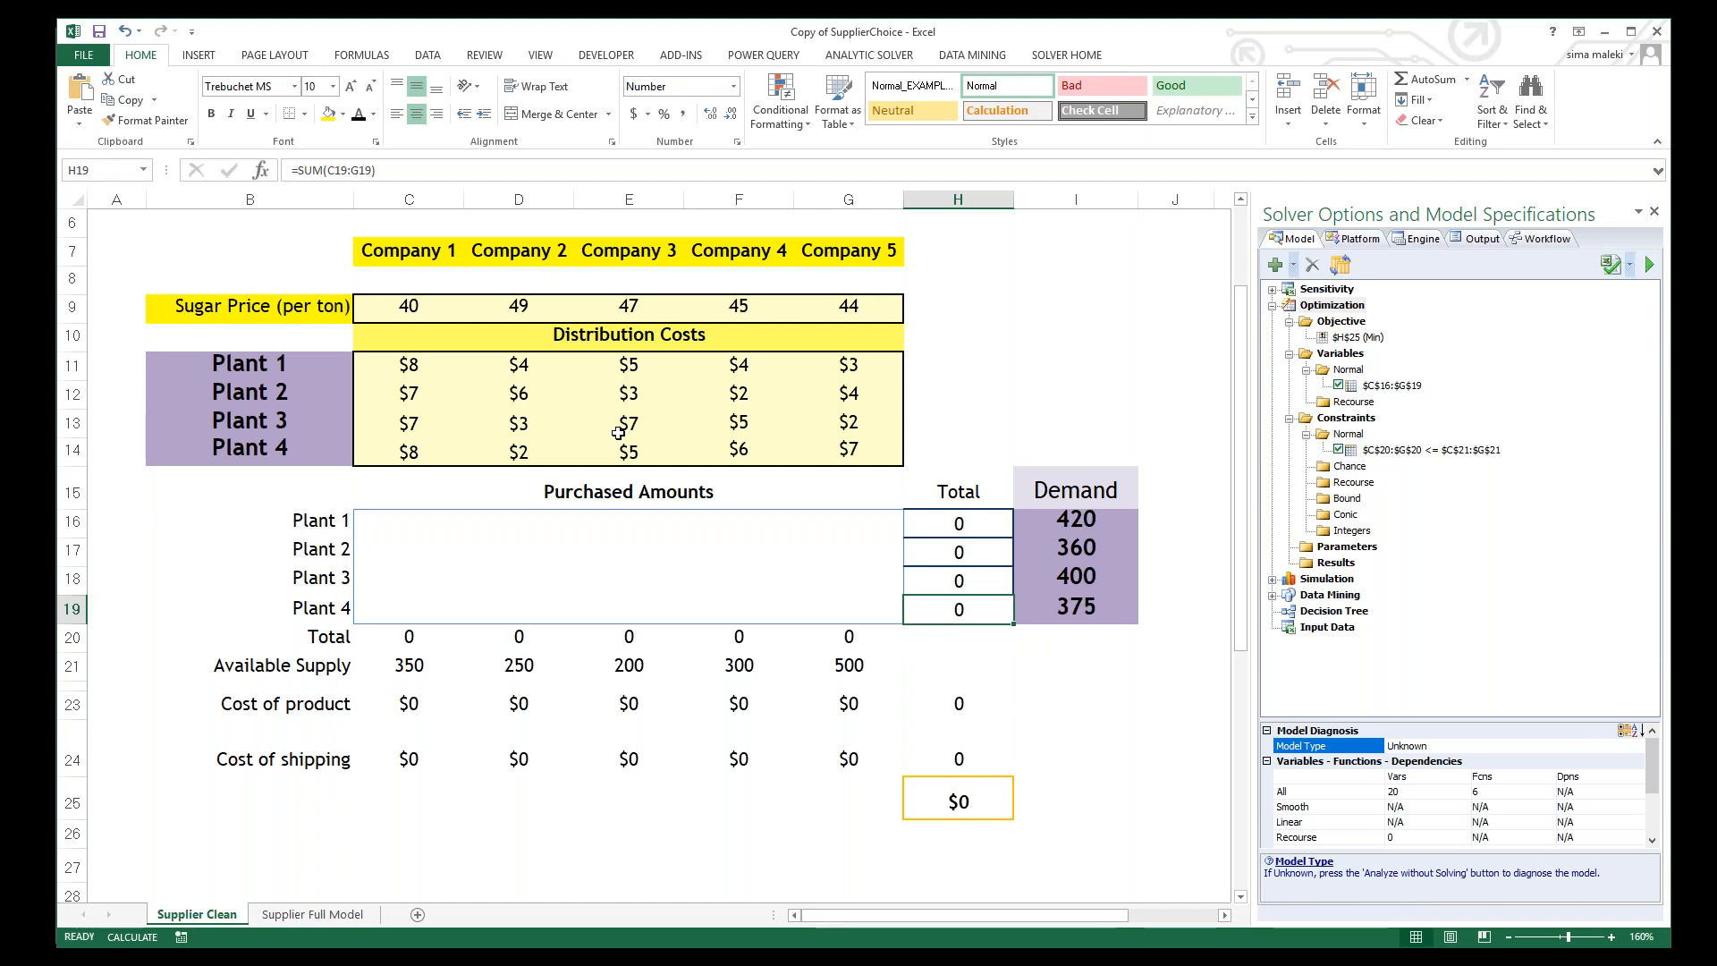
left_click_drag(964, 520, 957, 607)
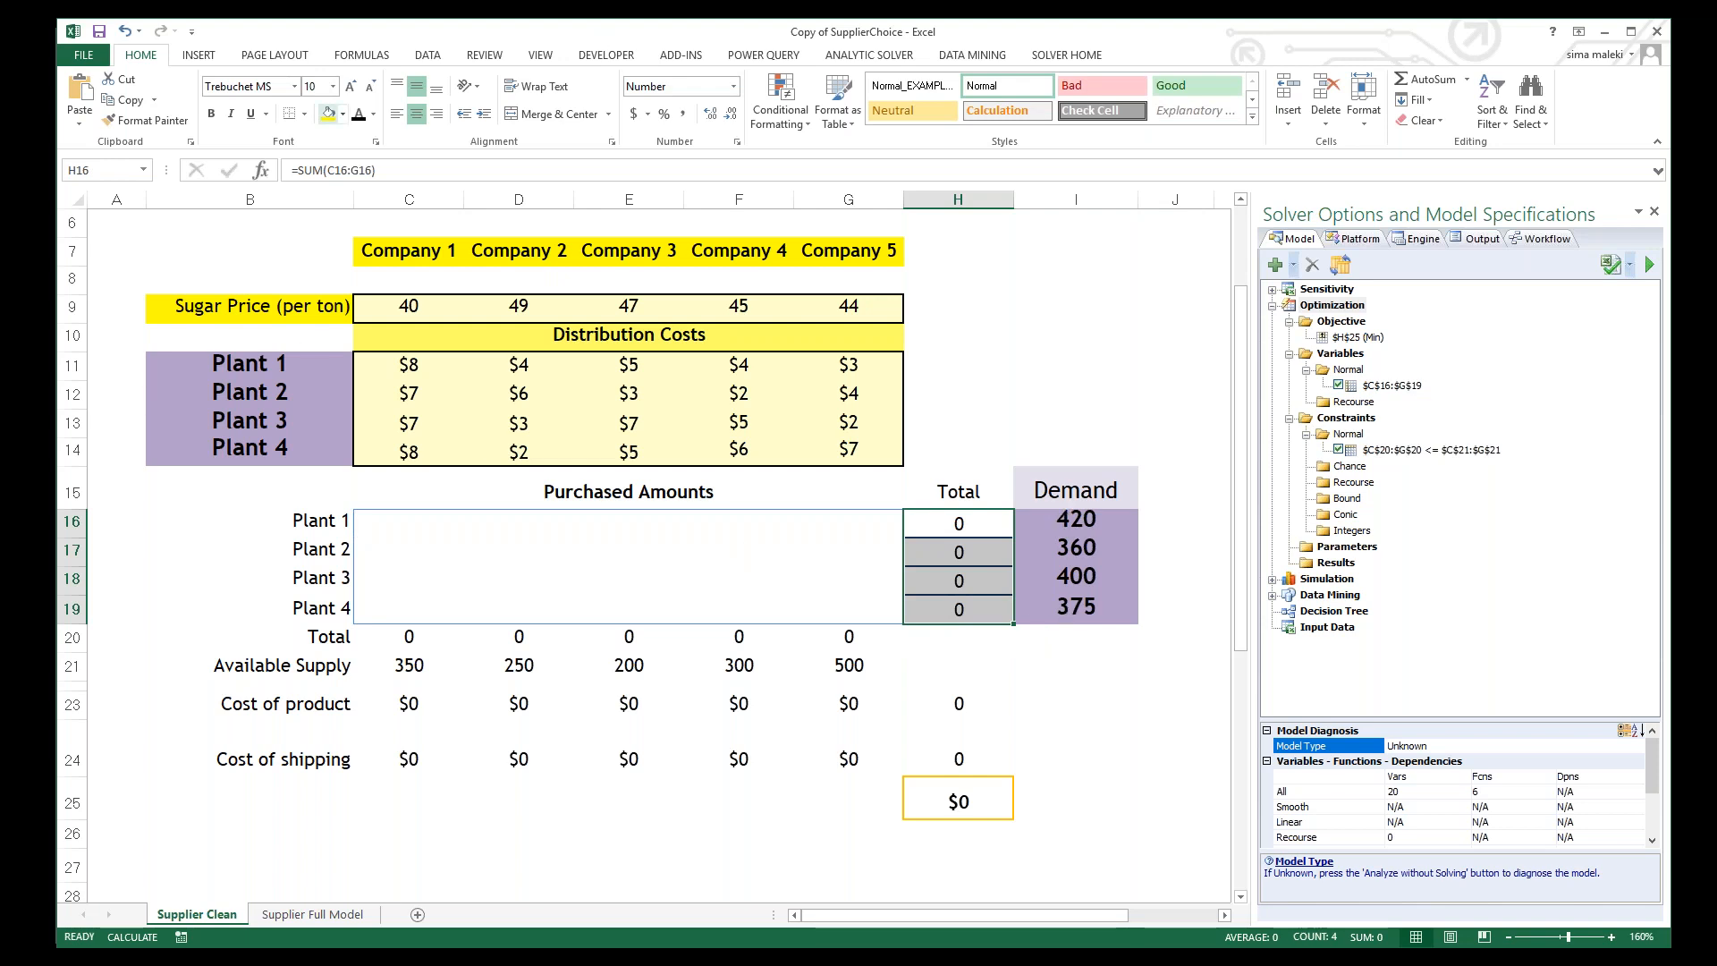
left_click(843, 57)
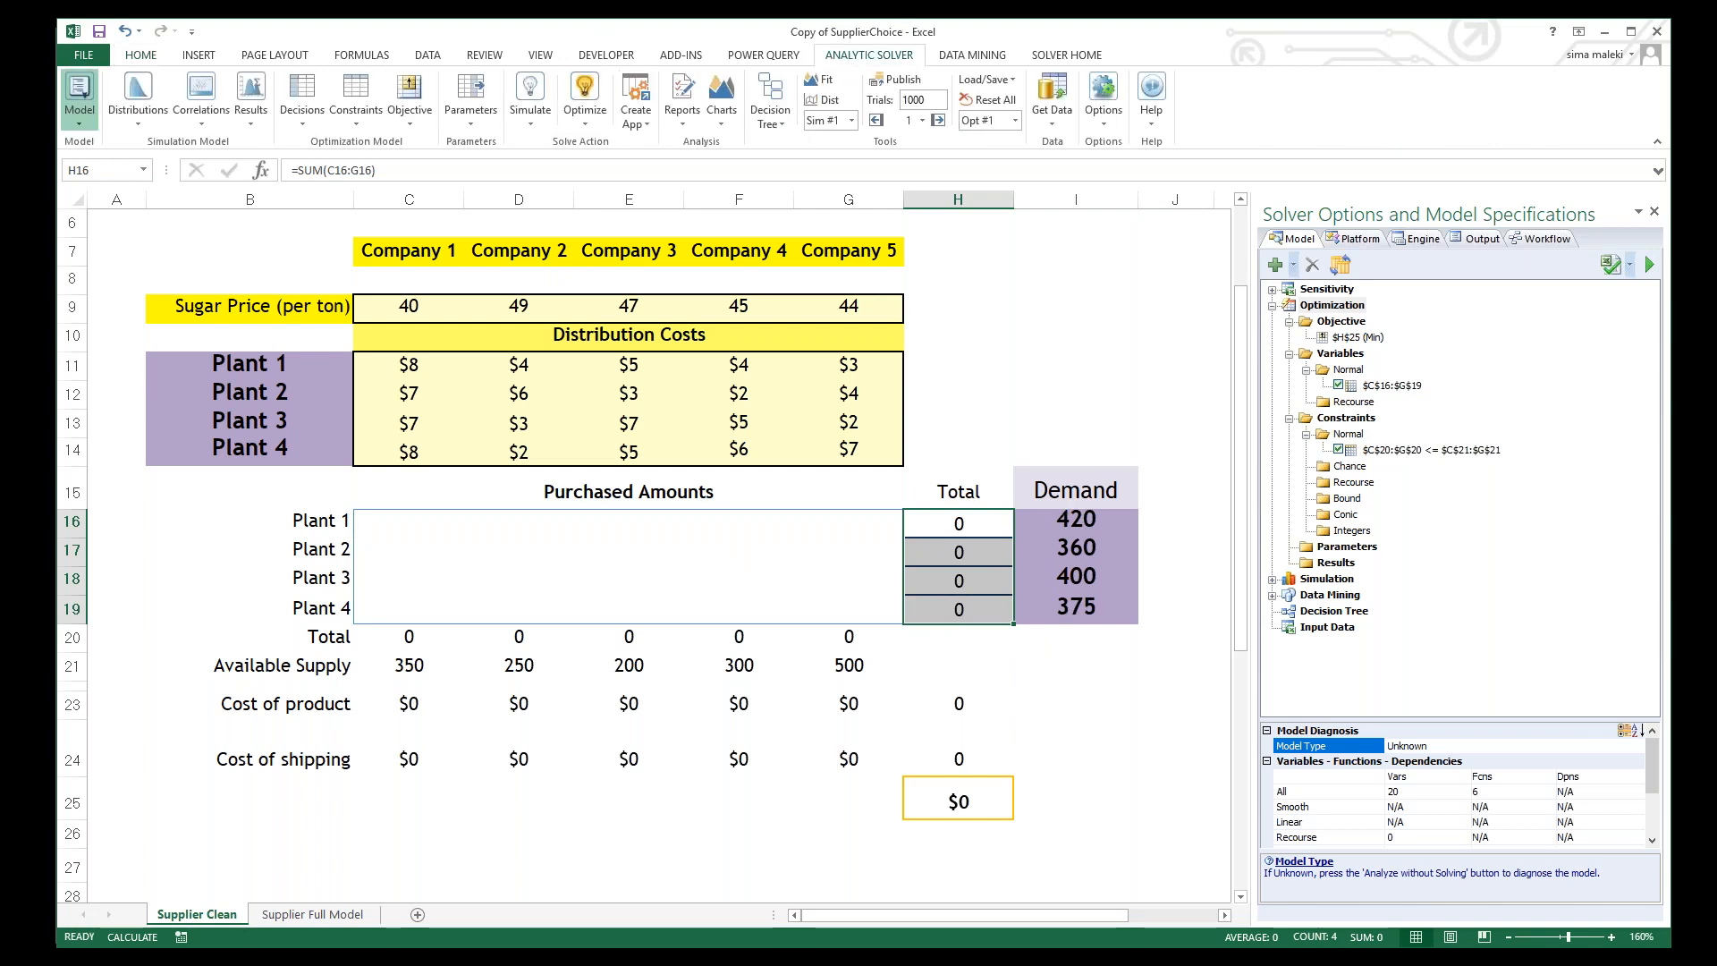
Step: Add the normal constraint $H$16:$H$19 >= demand $I$16:$I$19
left_click(346, 125)
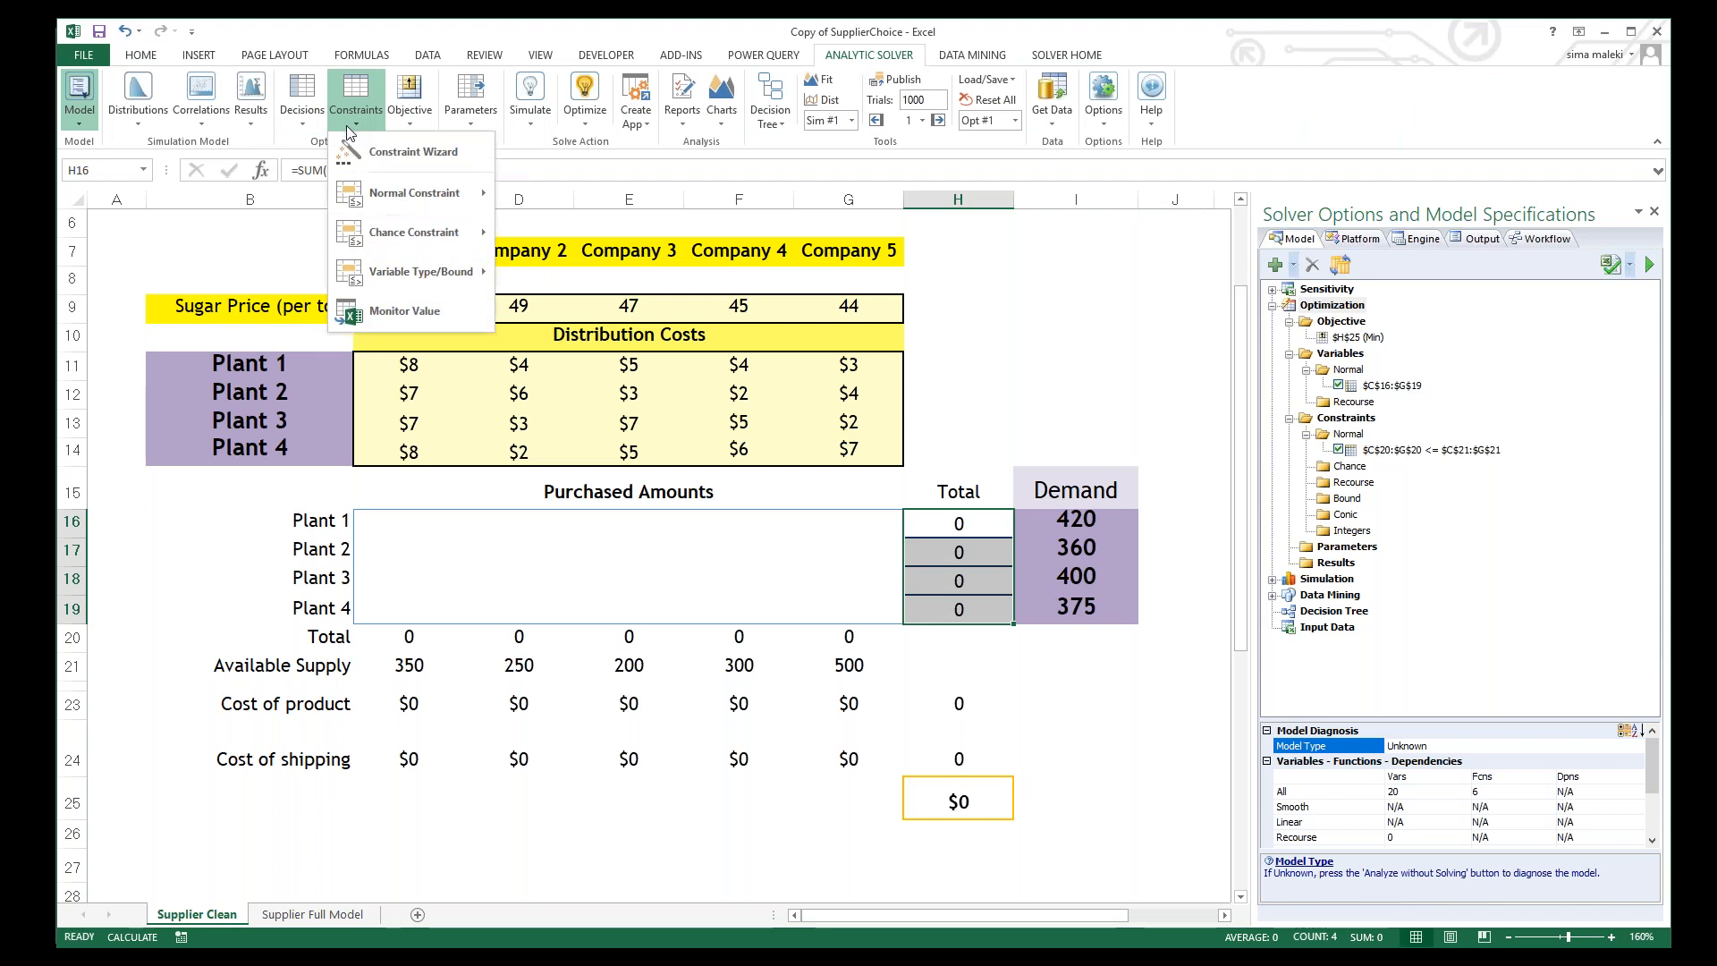
mouse_move(375, 191)
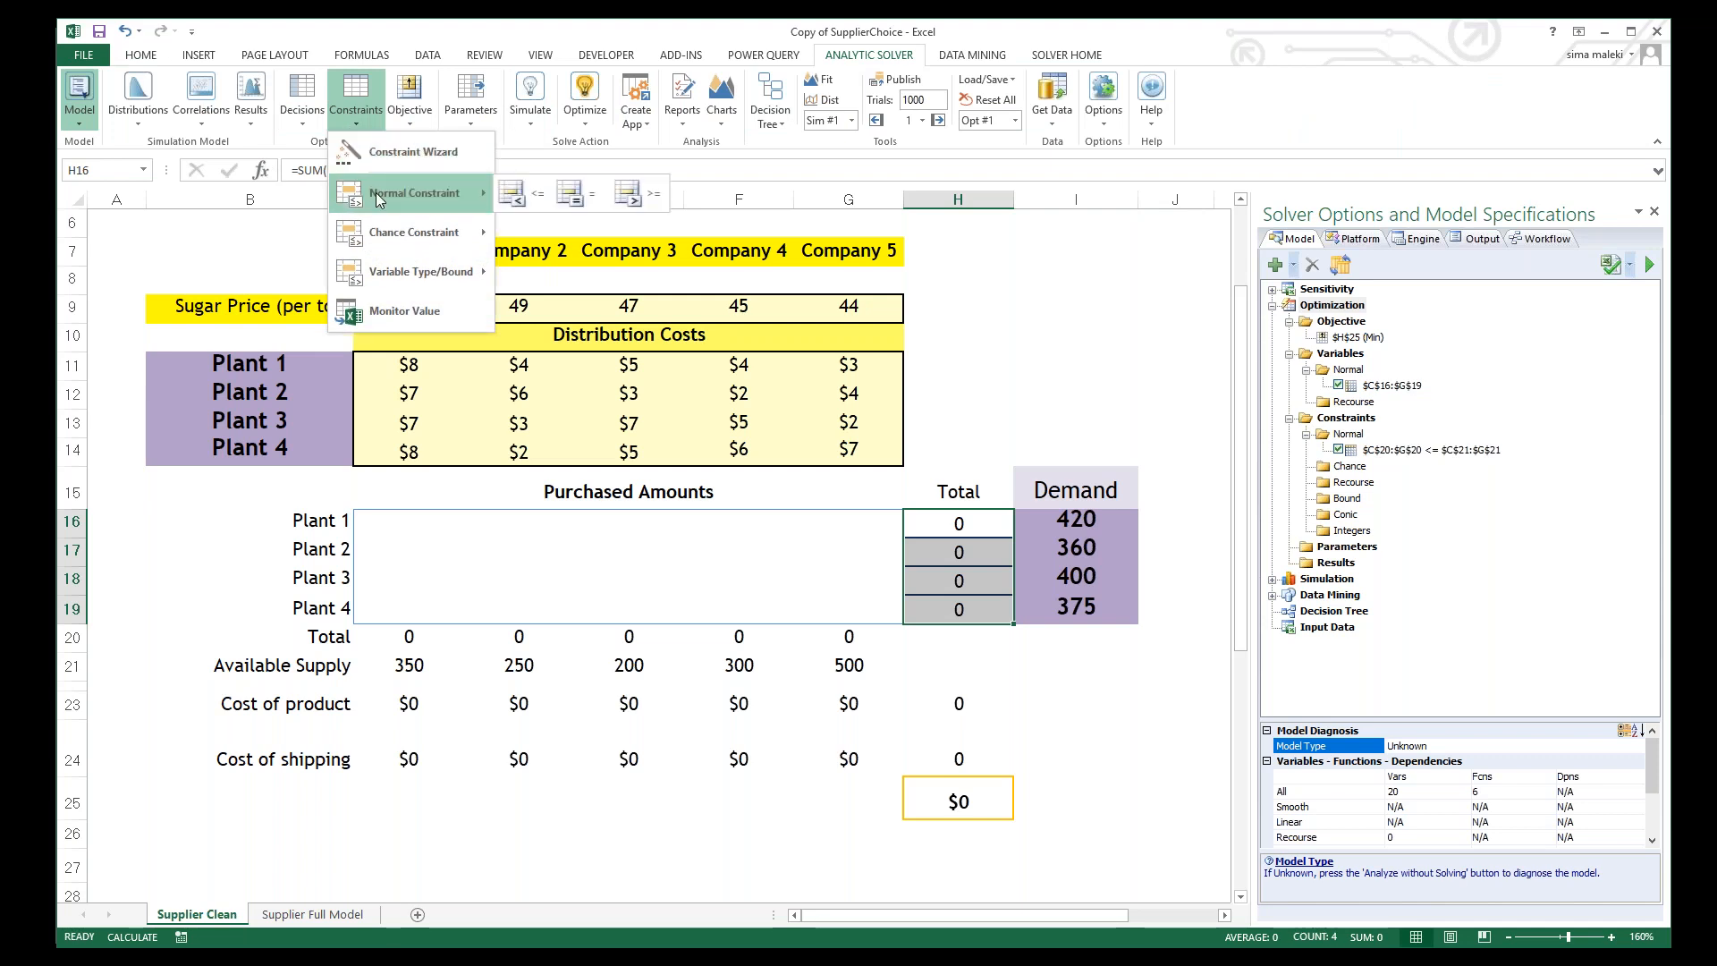
left_click(631, 194)
left_click_drag(983, 428, 830, 366)
left_click(787, 407)
left_click(830, 407)
left_click_drag(1077, 526, 1059, 619)
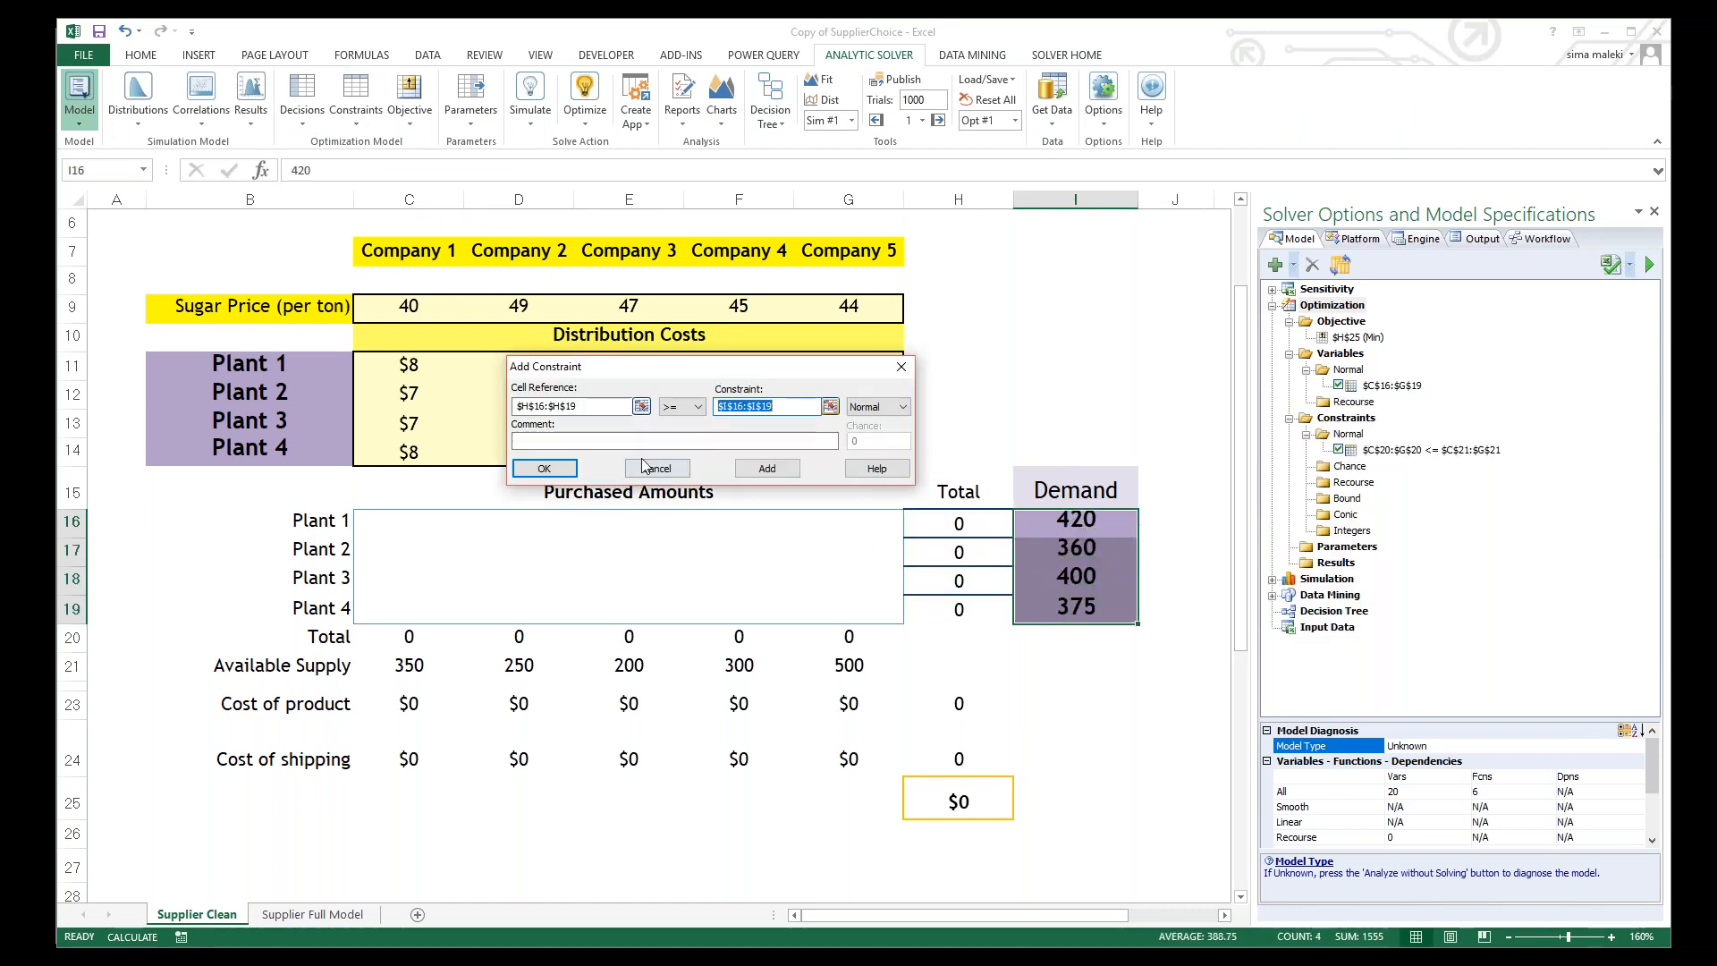
left_click(547, 467)
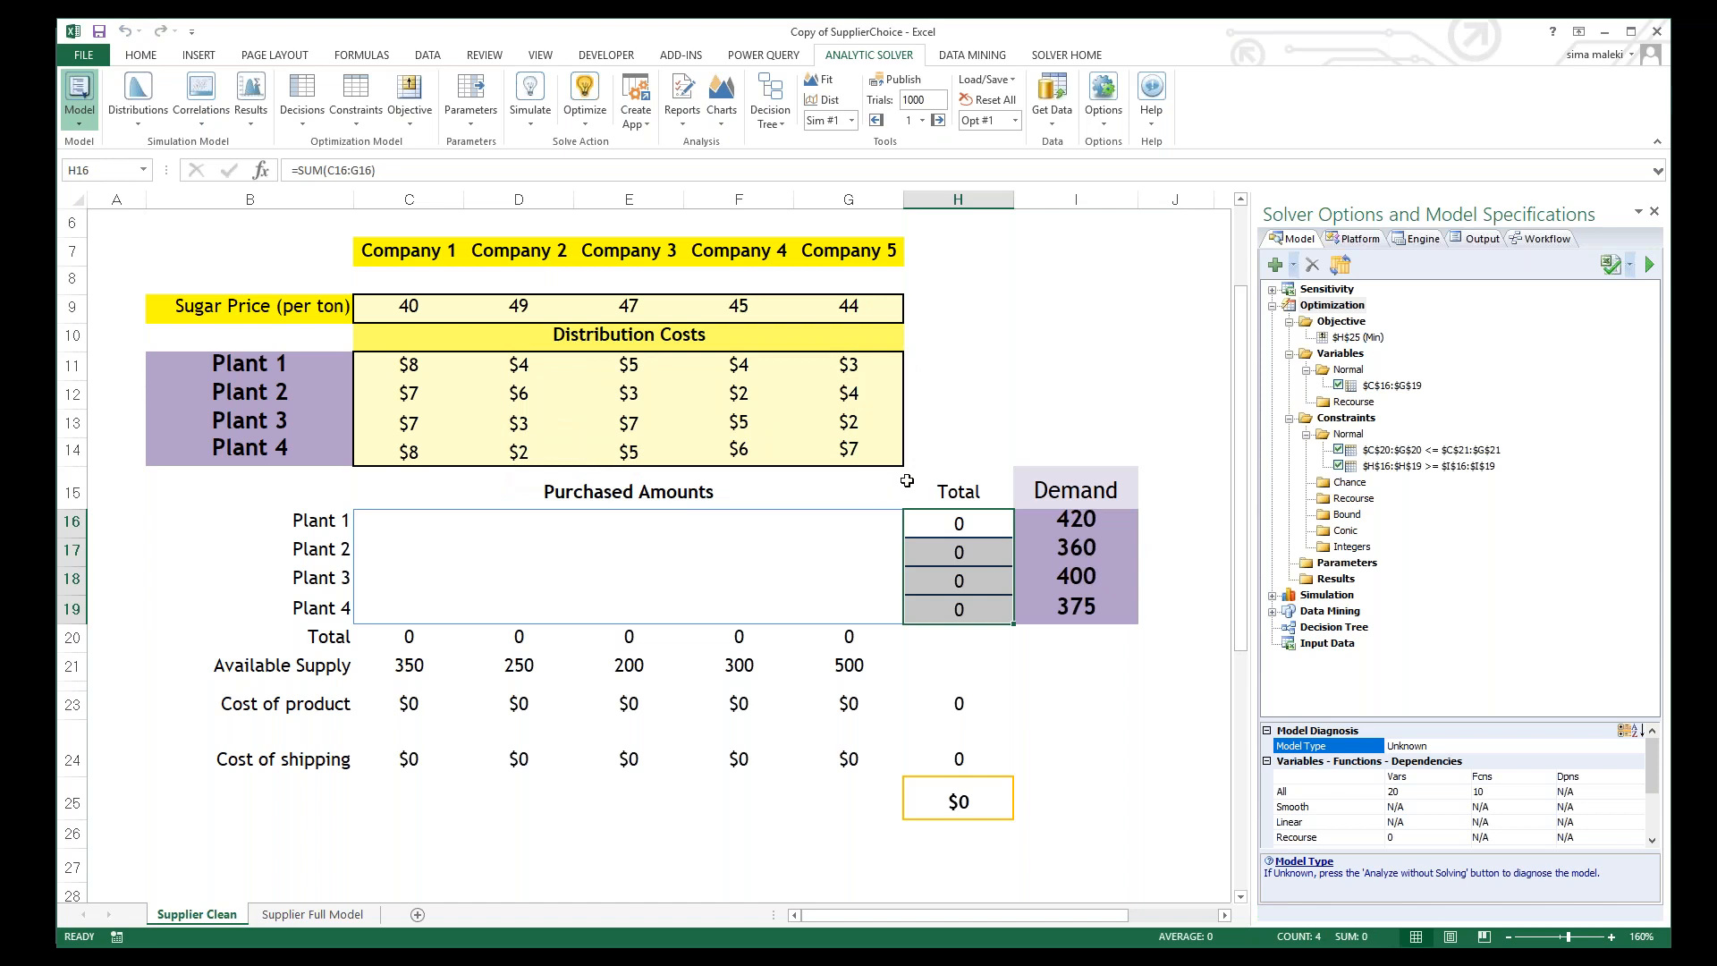
left_click(997, 345)
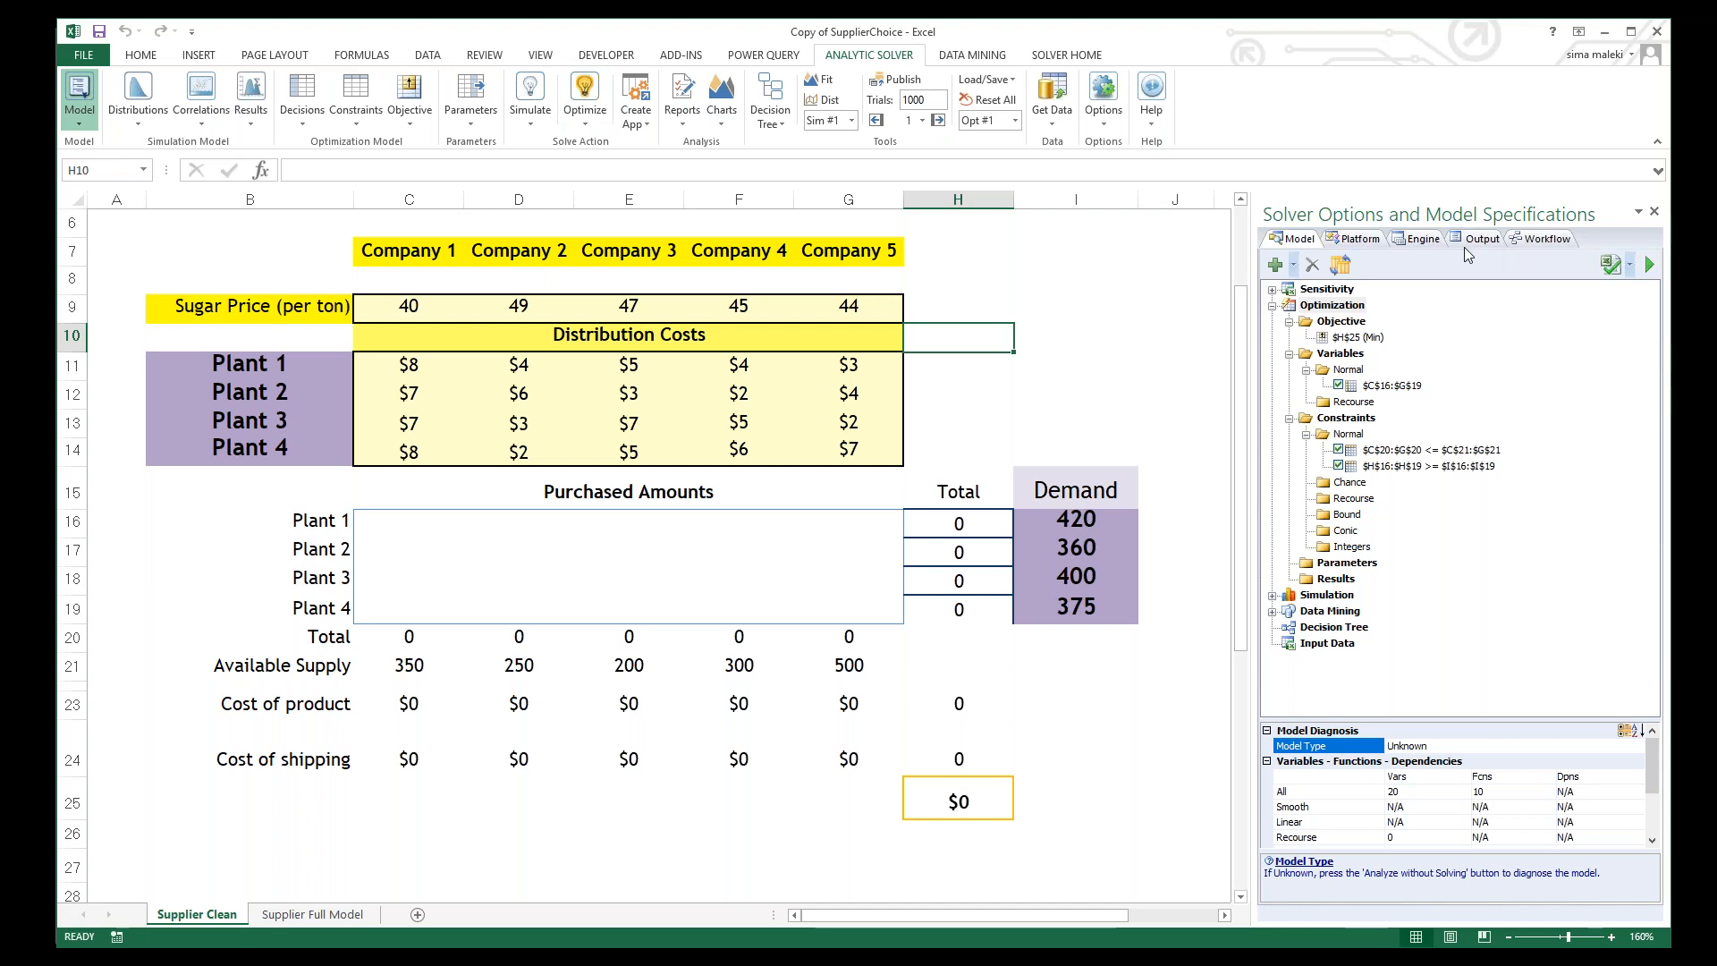
Step: Run the optimization, then read and dismiss the 'objective does not converge' result and its help topic
left_click_drag(1249, 365, 1215, 365)
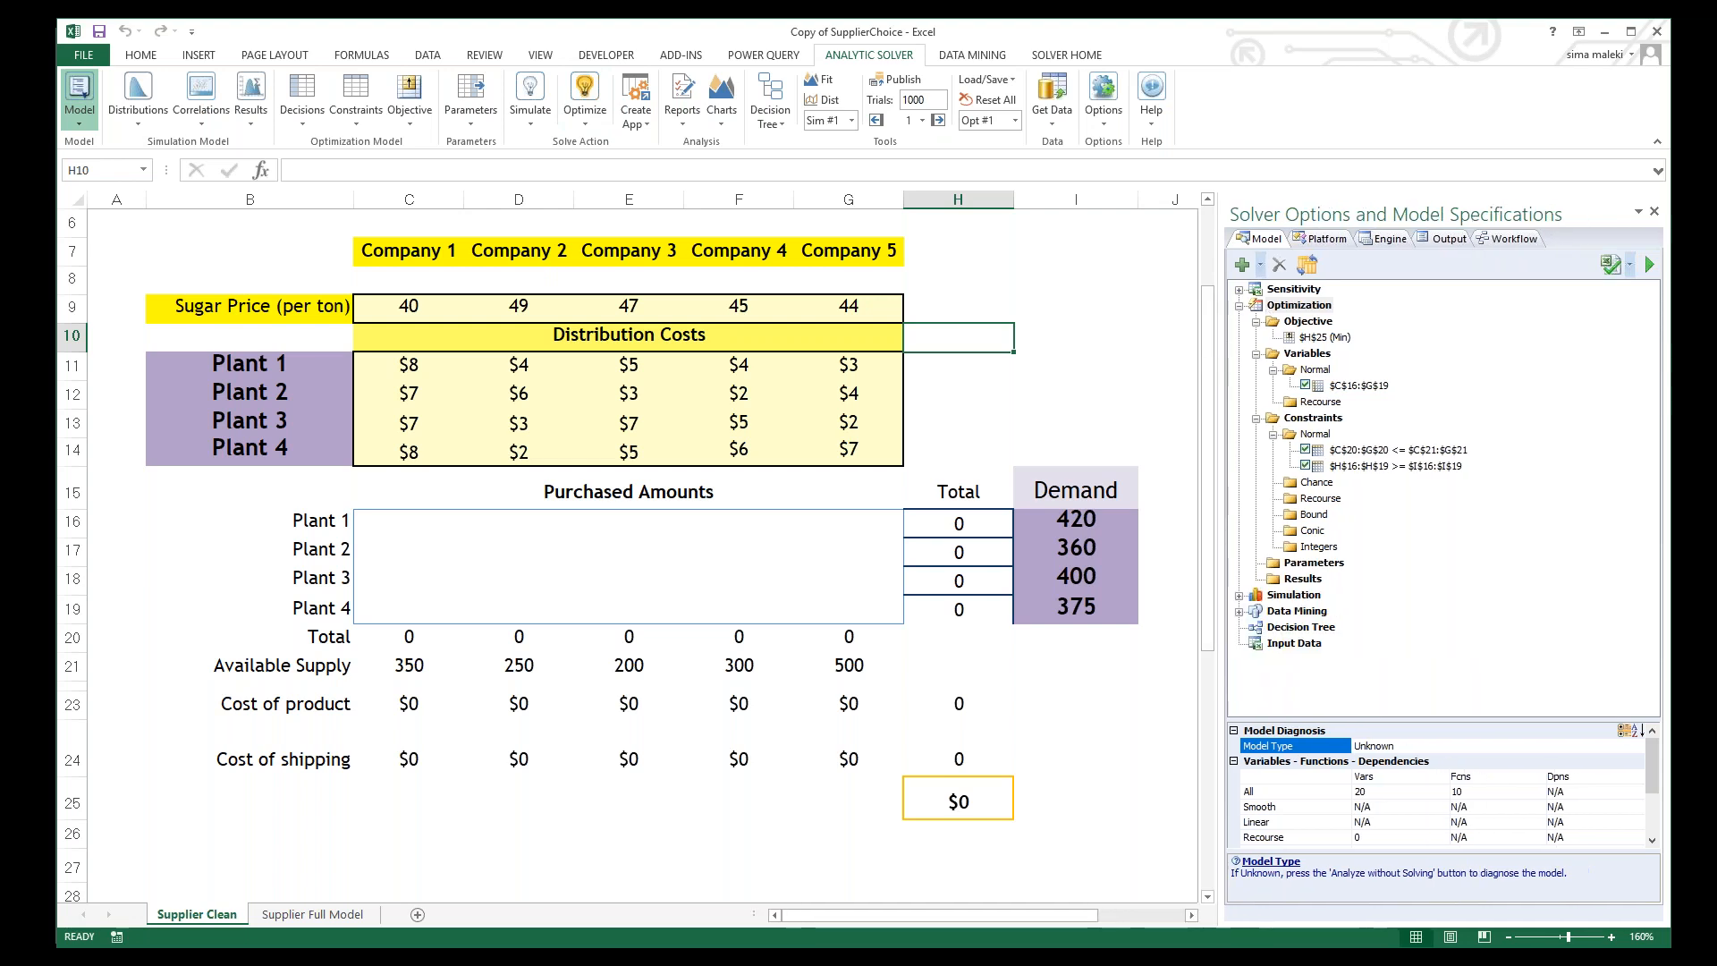
left_click(584, 96)
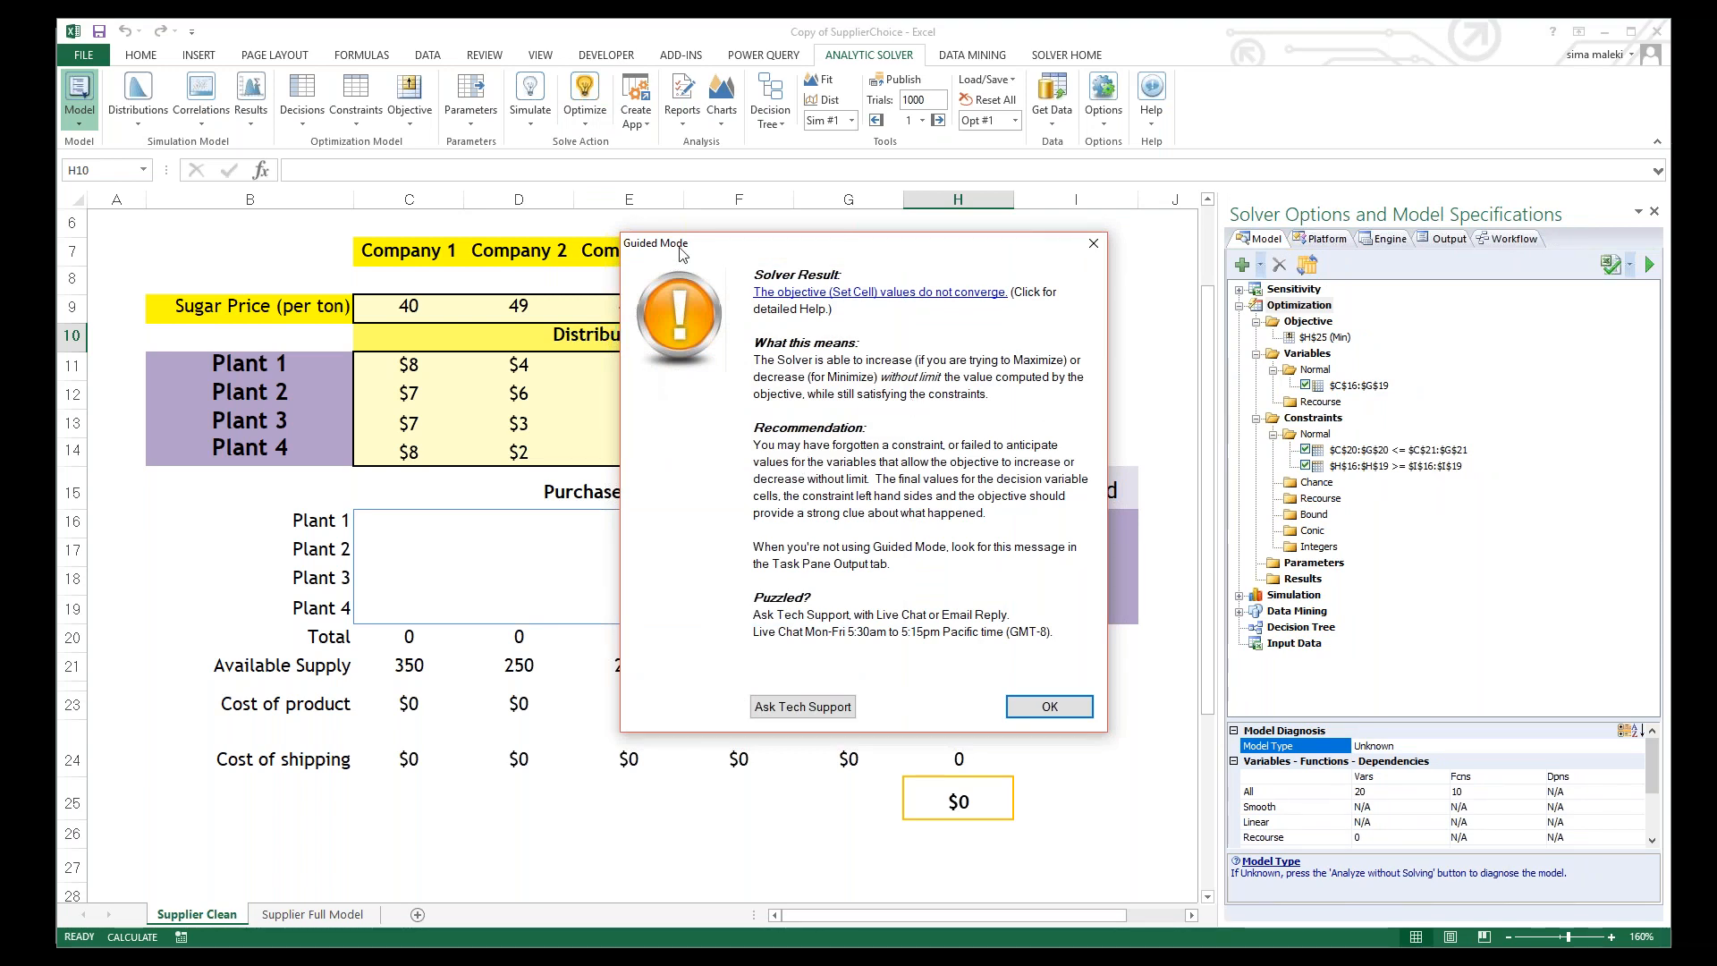
left_click(865, 295)
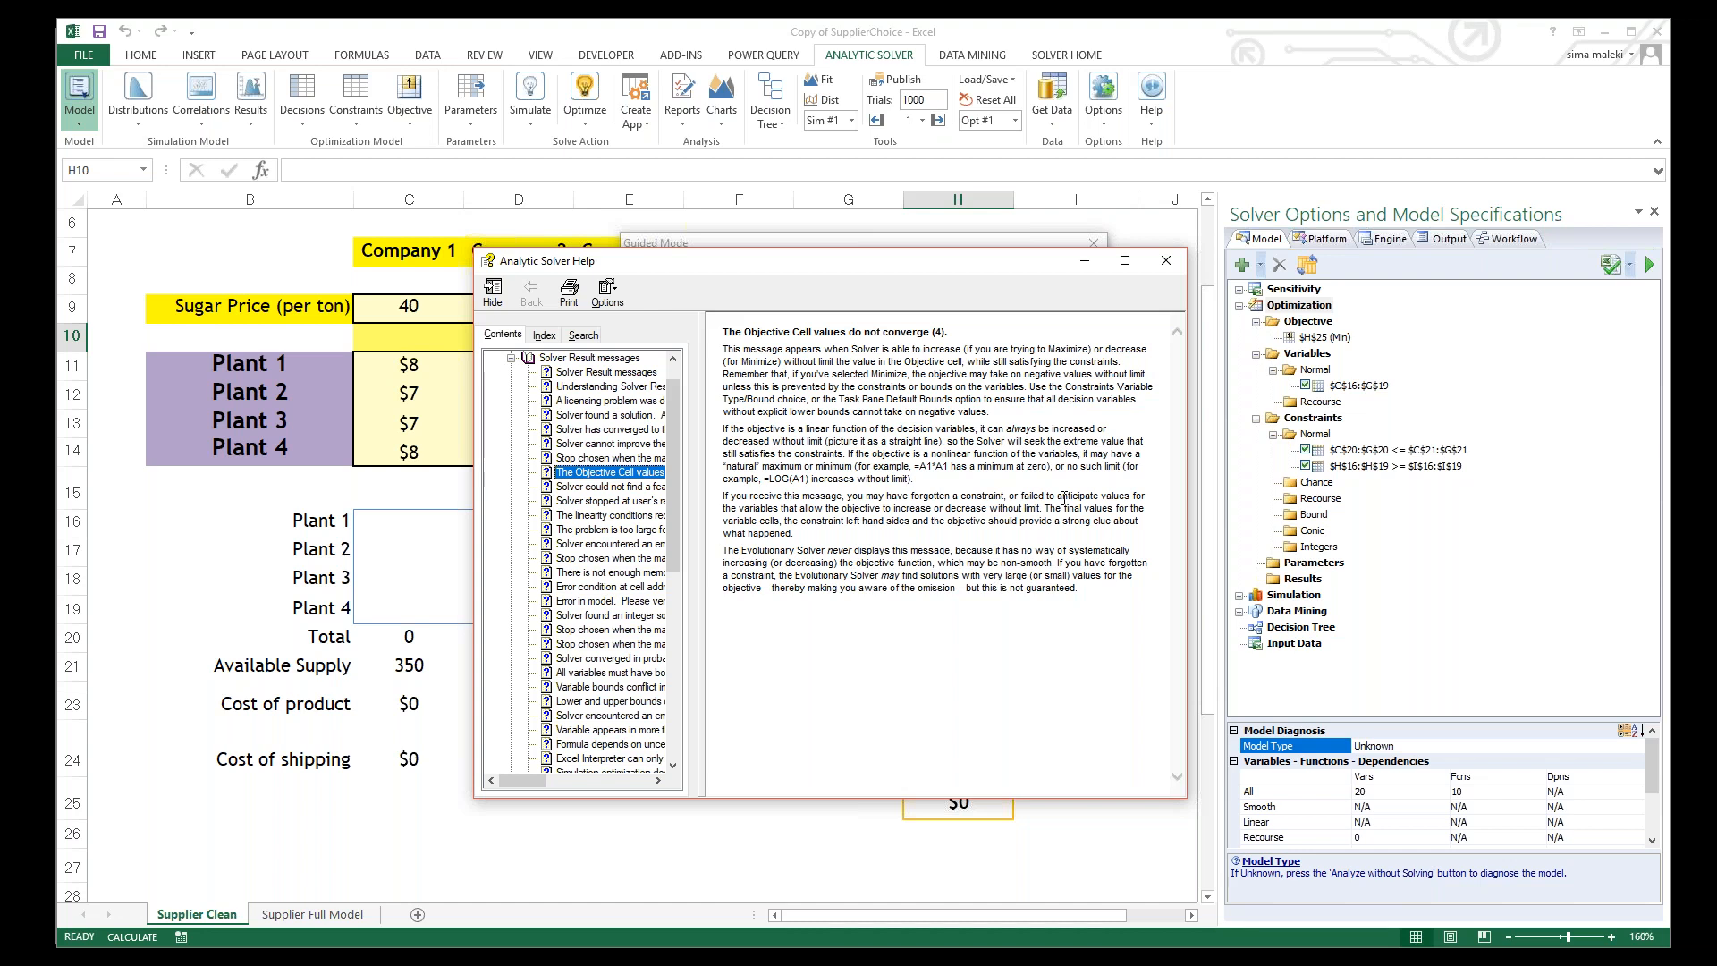
left_click(1167, 260)
key("Return")
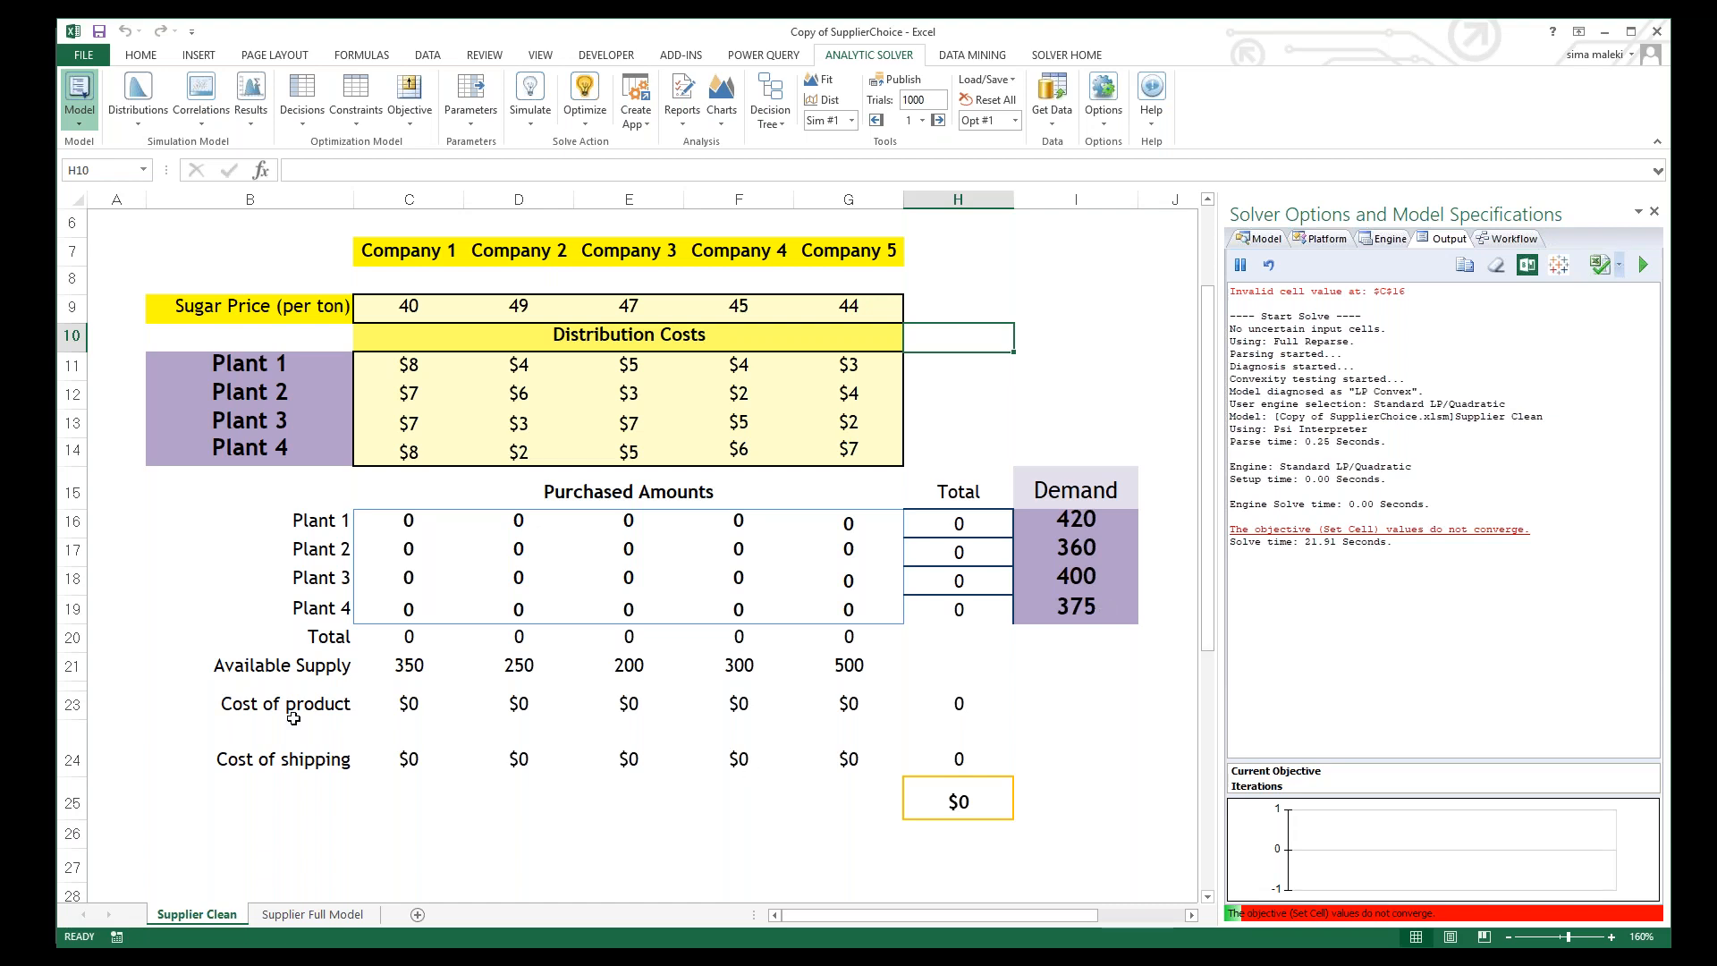
Step: Add a >= 0 bound on purchase amounts C16:G19, then show the Engine settings
left_click(394, 521)
double_click(394, 521)
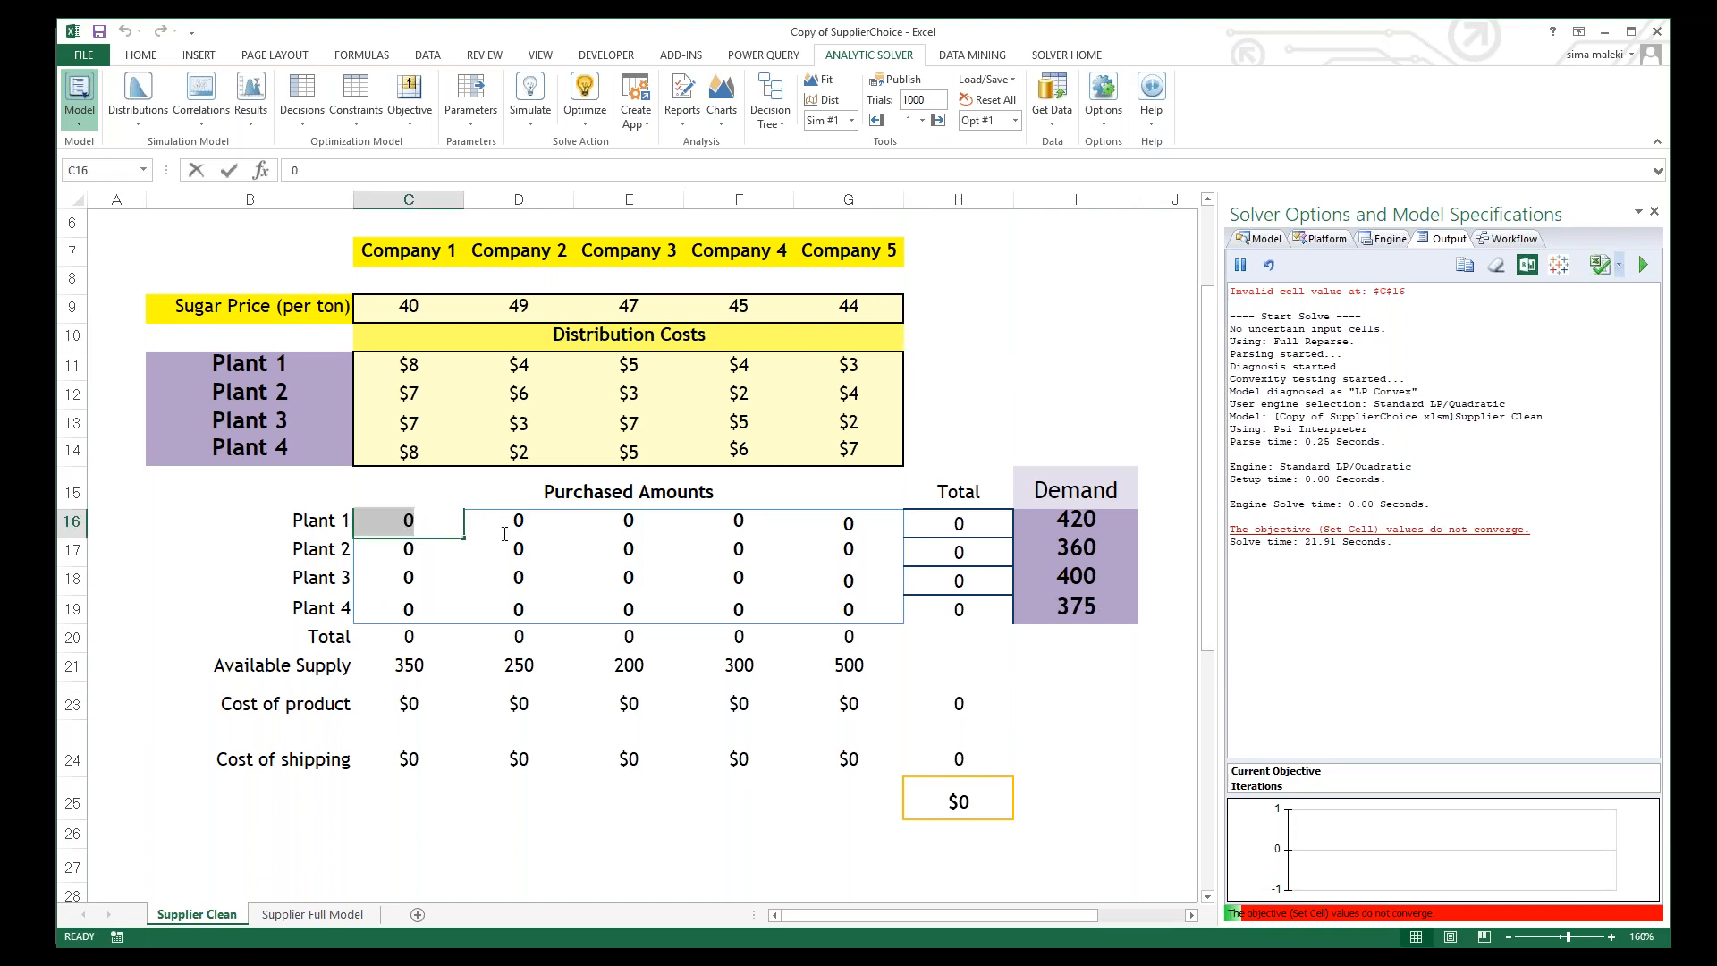
left_click(406, 574)
left_click_drag(392, 520, 892, 617)
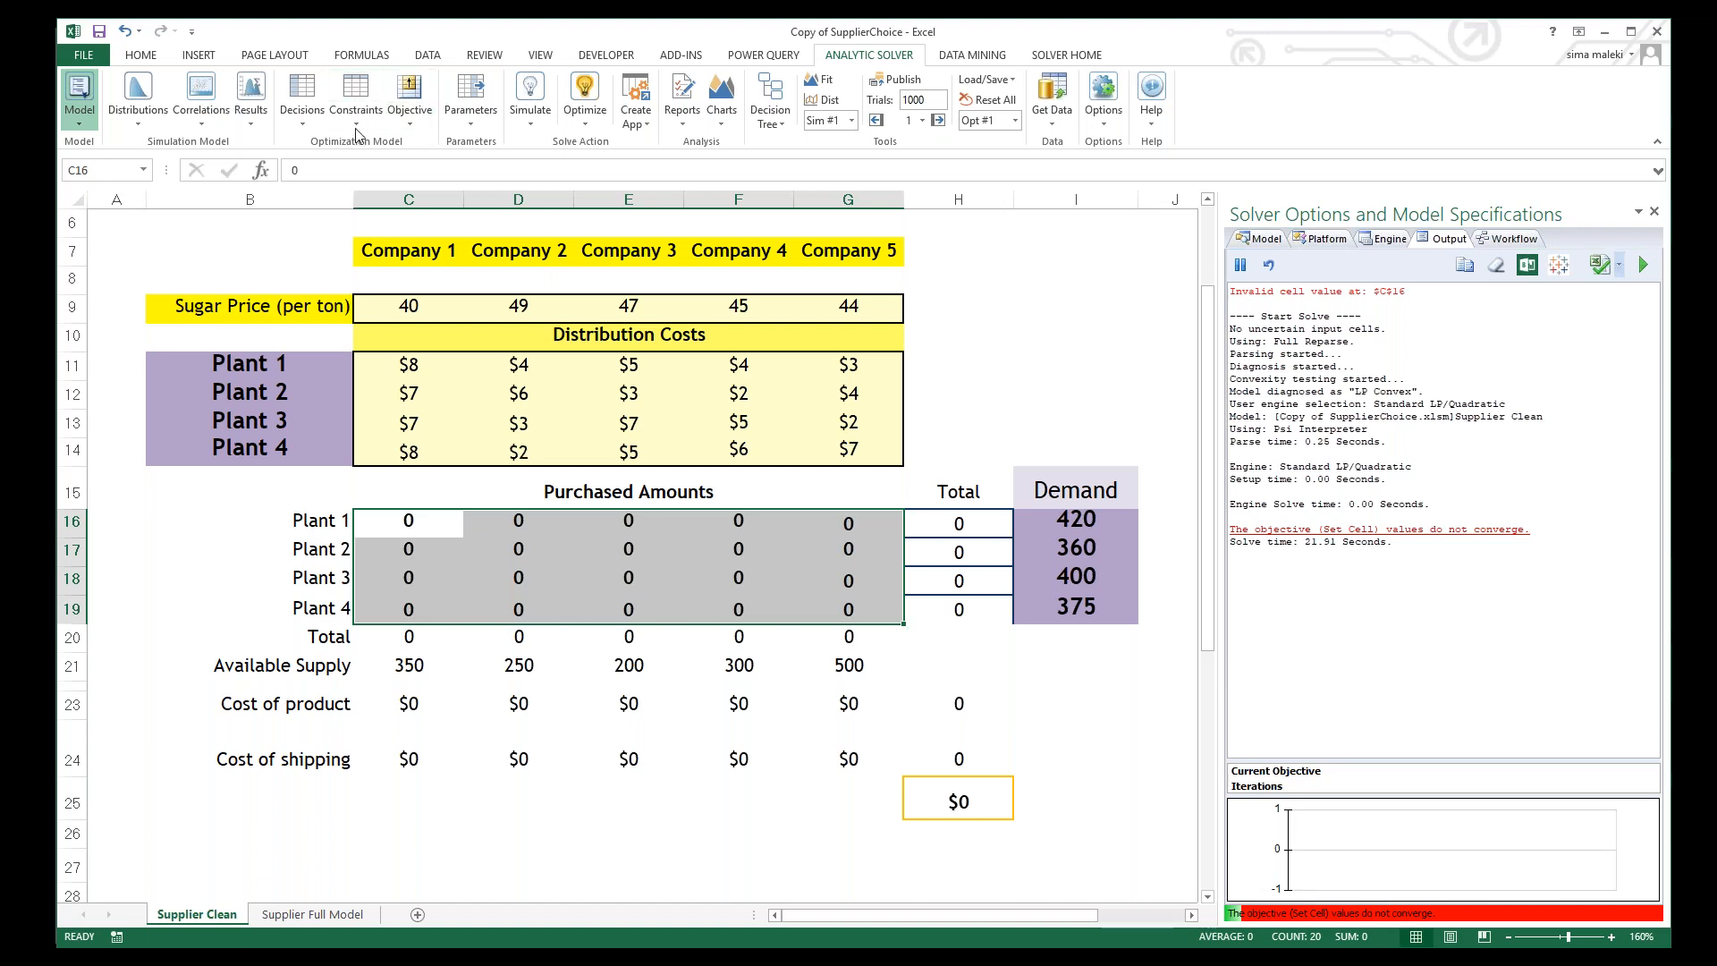
left_click(356, 103)
mouse_move(374, 273)
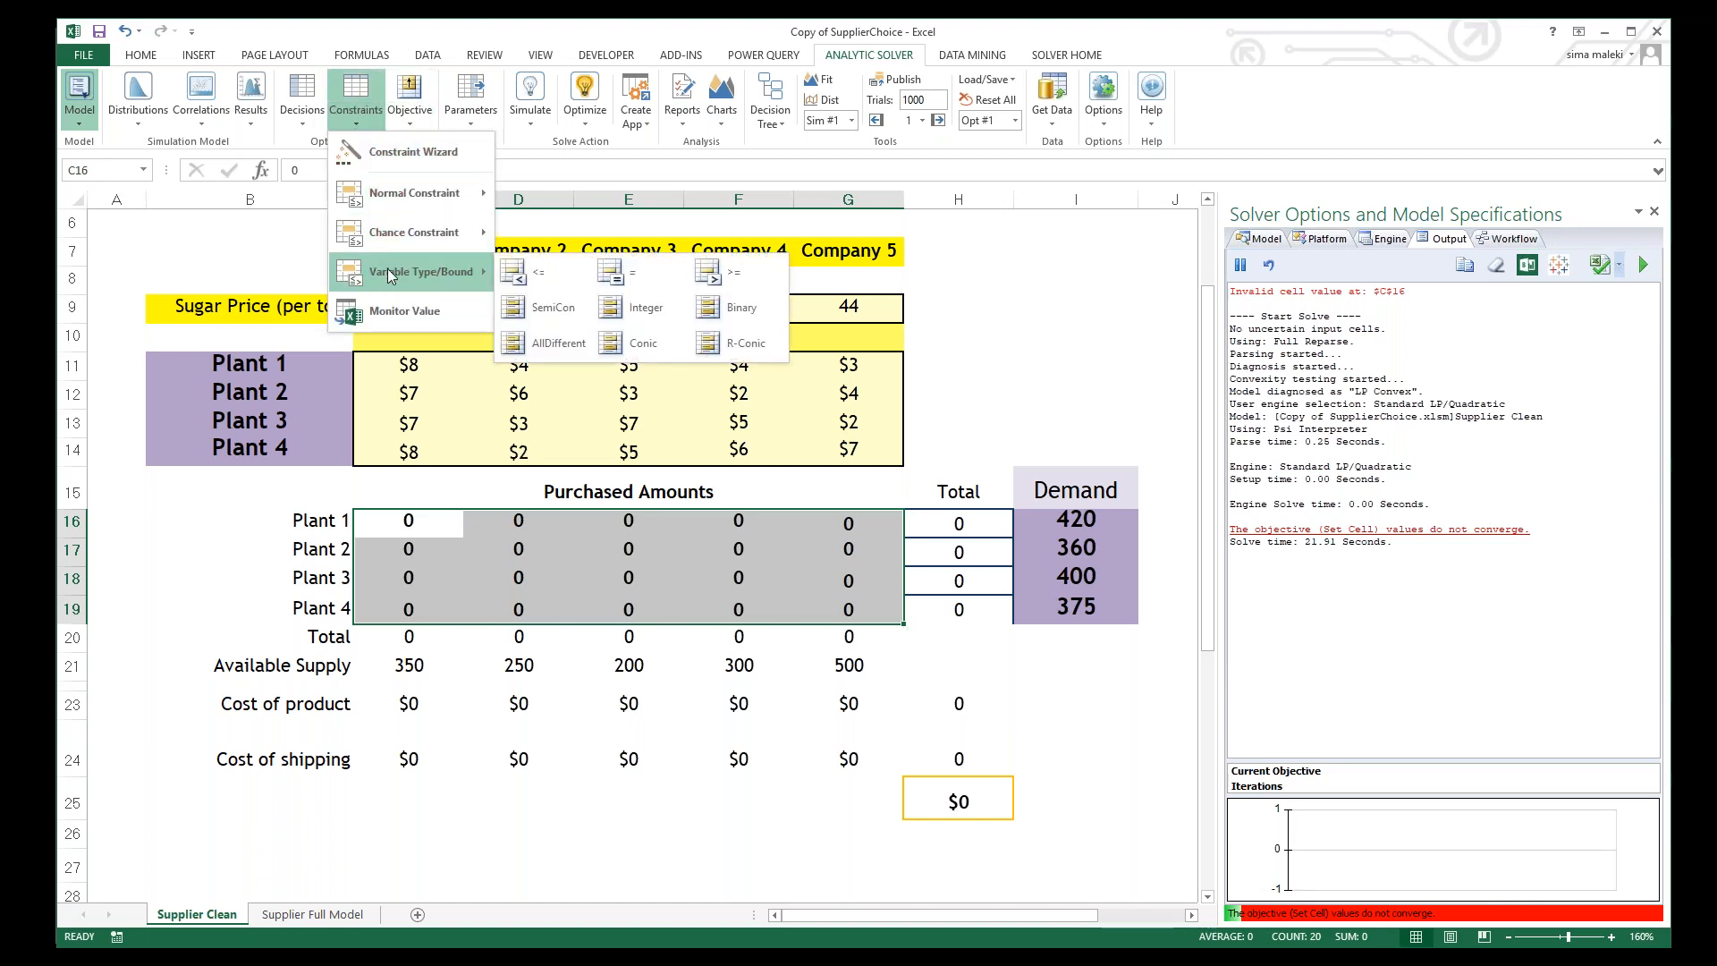
left_click(698, 278)
left_click(769, 407)
type("0")
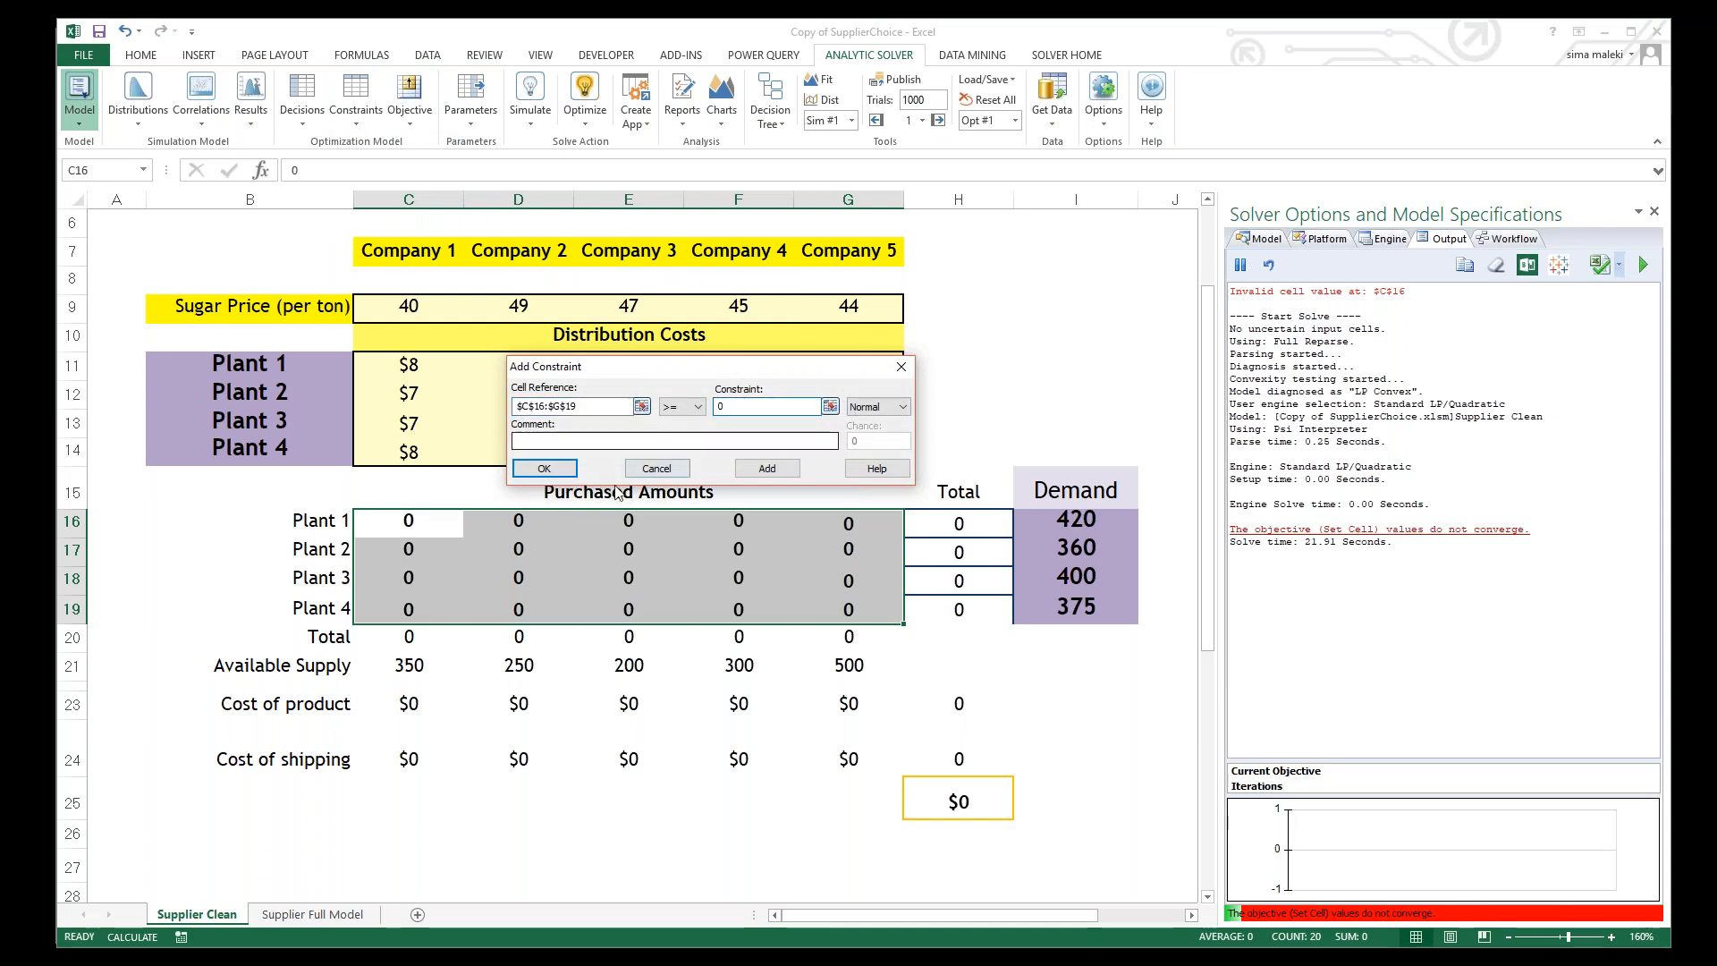
left_click(569, 476)
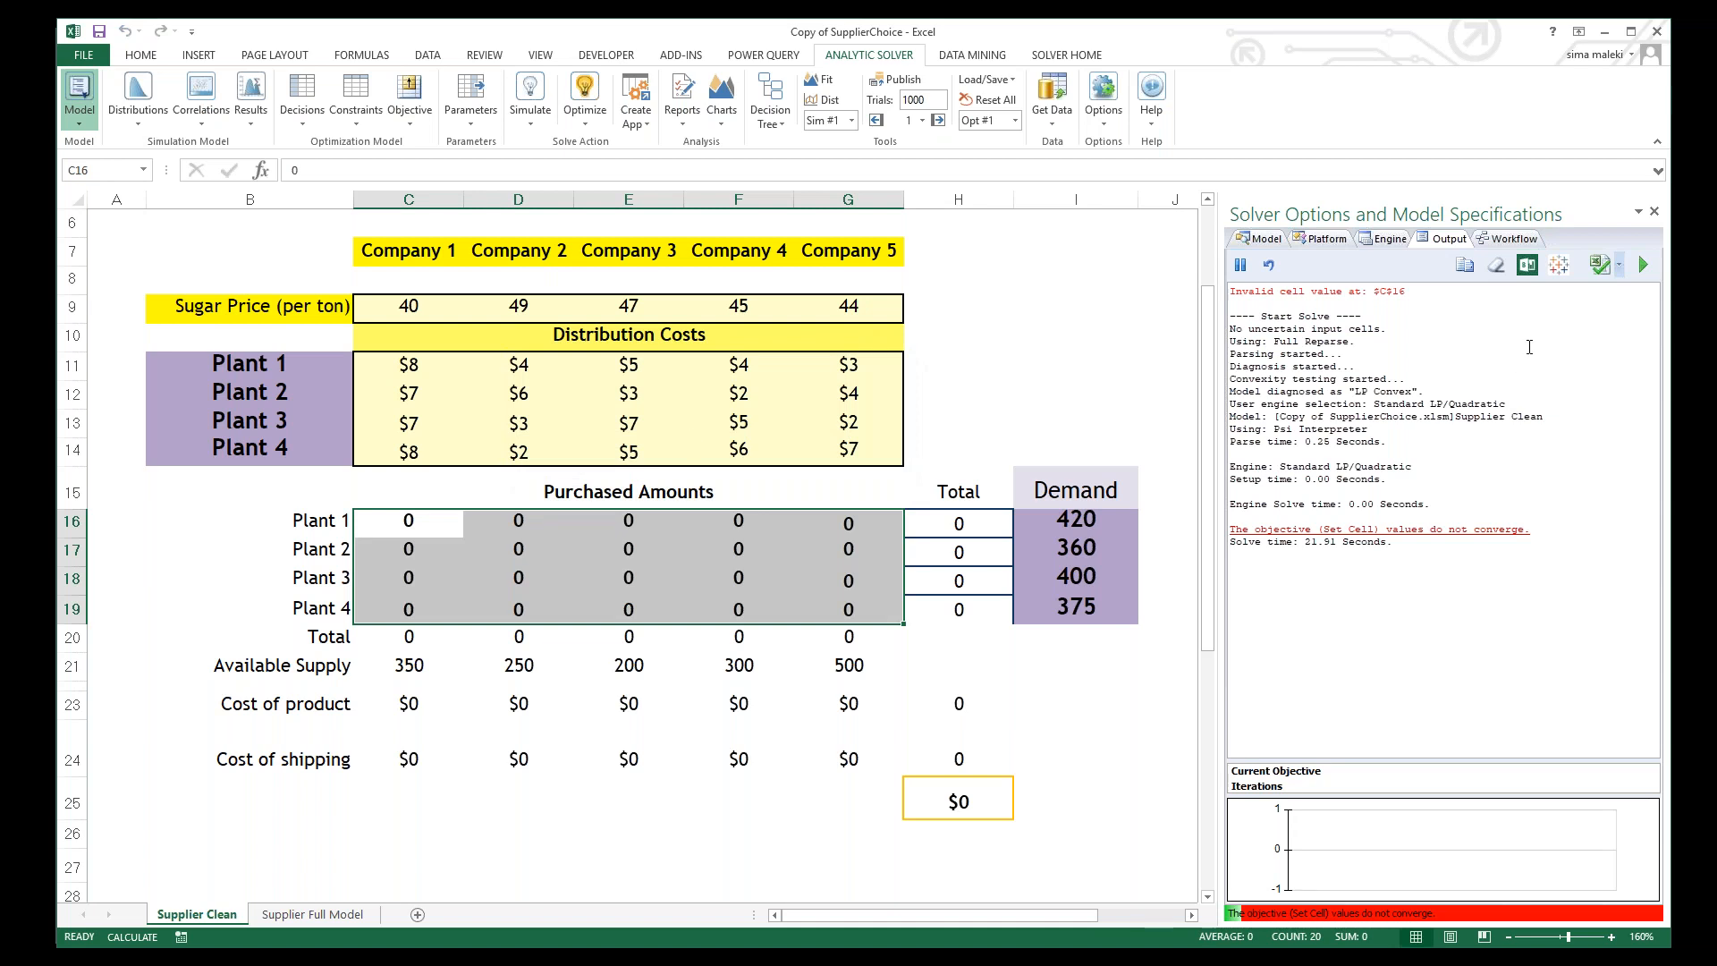
left_click(1400, 241)
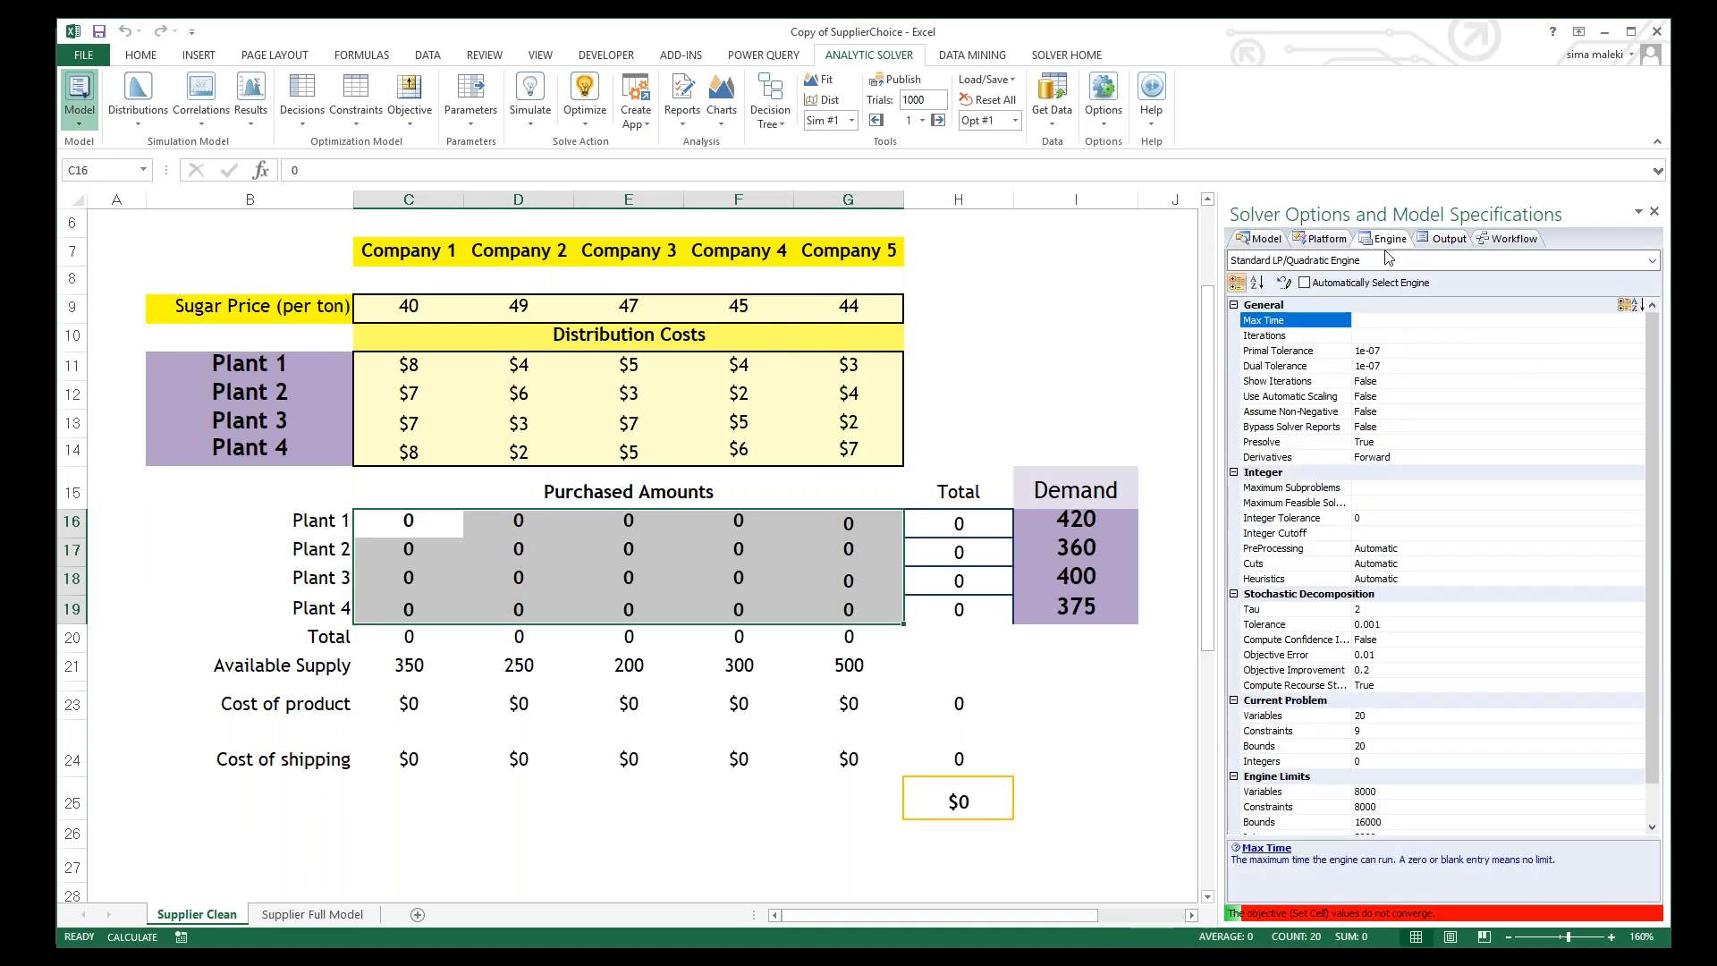
Step: Toggle Assume Non-Negative to True and back to False, then return to the Model outline
left_click_drag(1231, 292, 1207, 301)
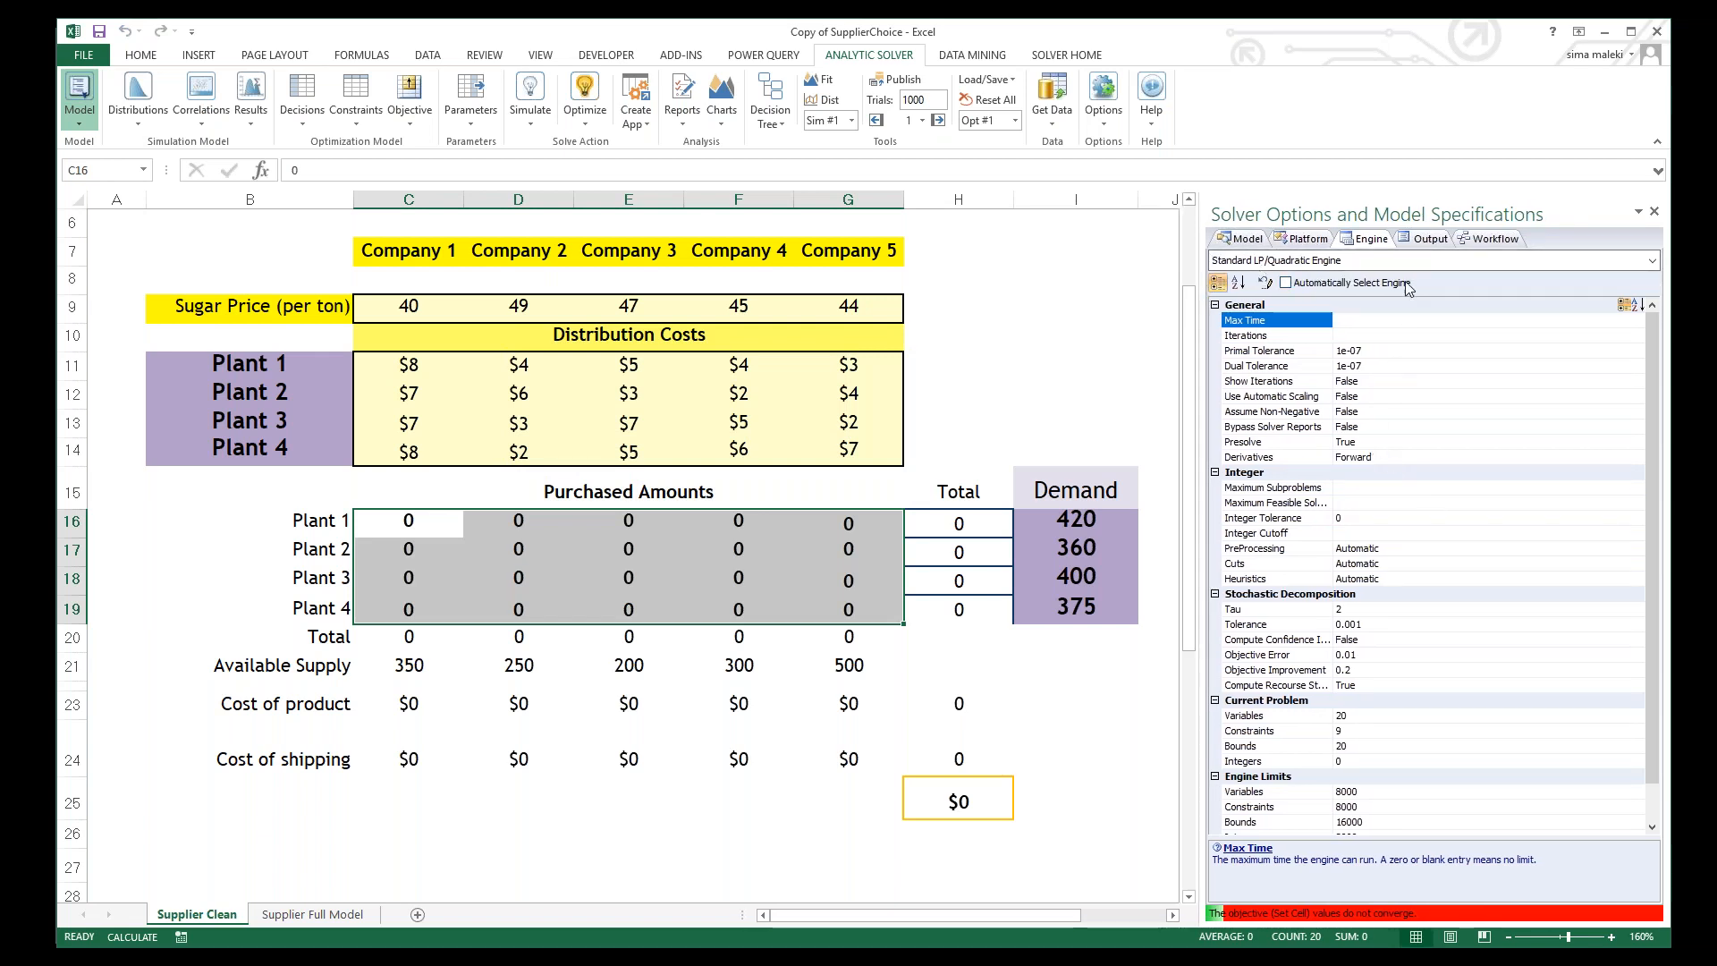
double_click(1331, 426)
left_click(1379, 412)
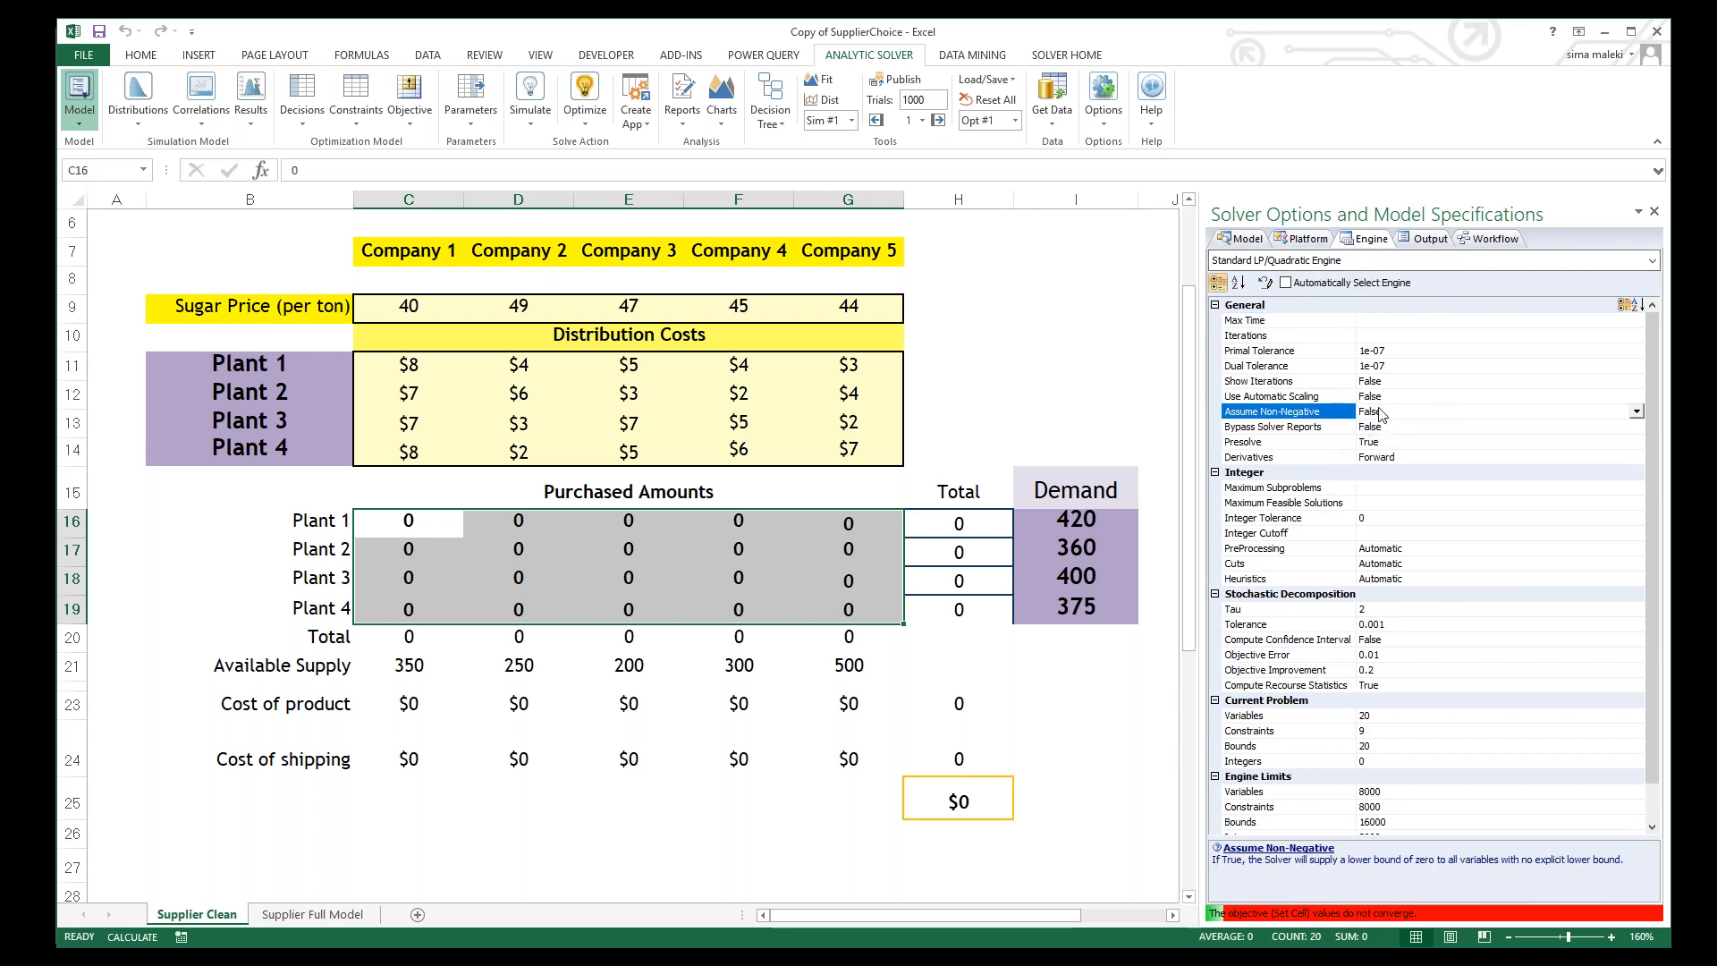
left_click(1376, 428)
left_click(1379, 413)
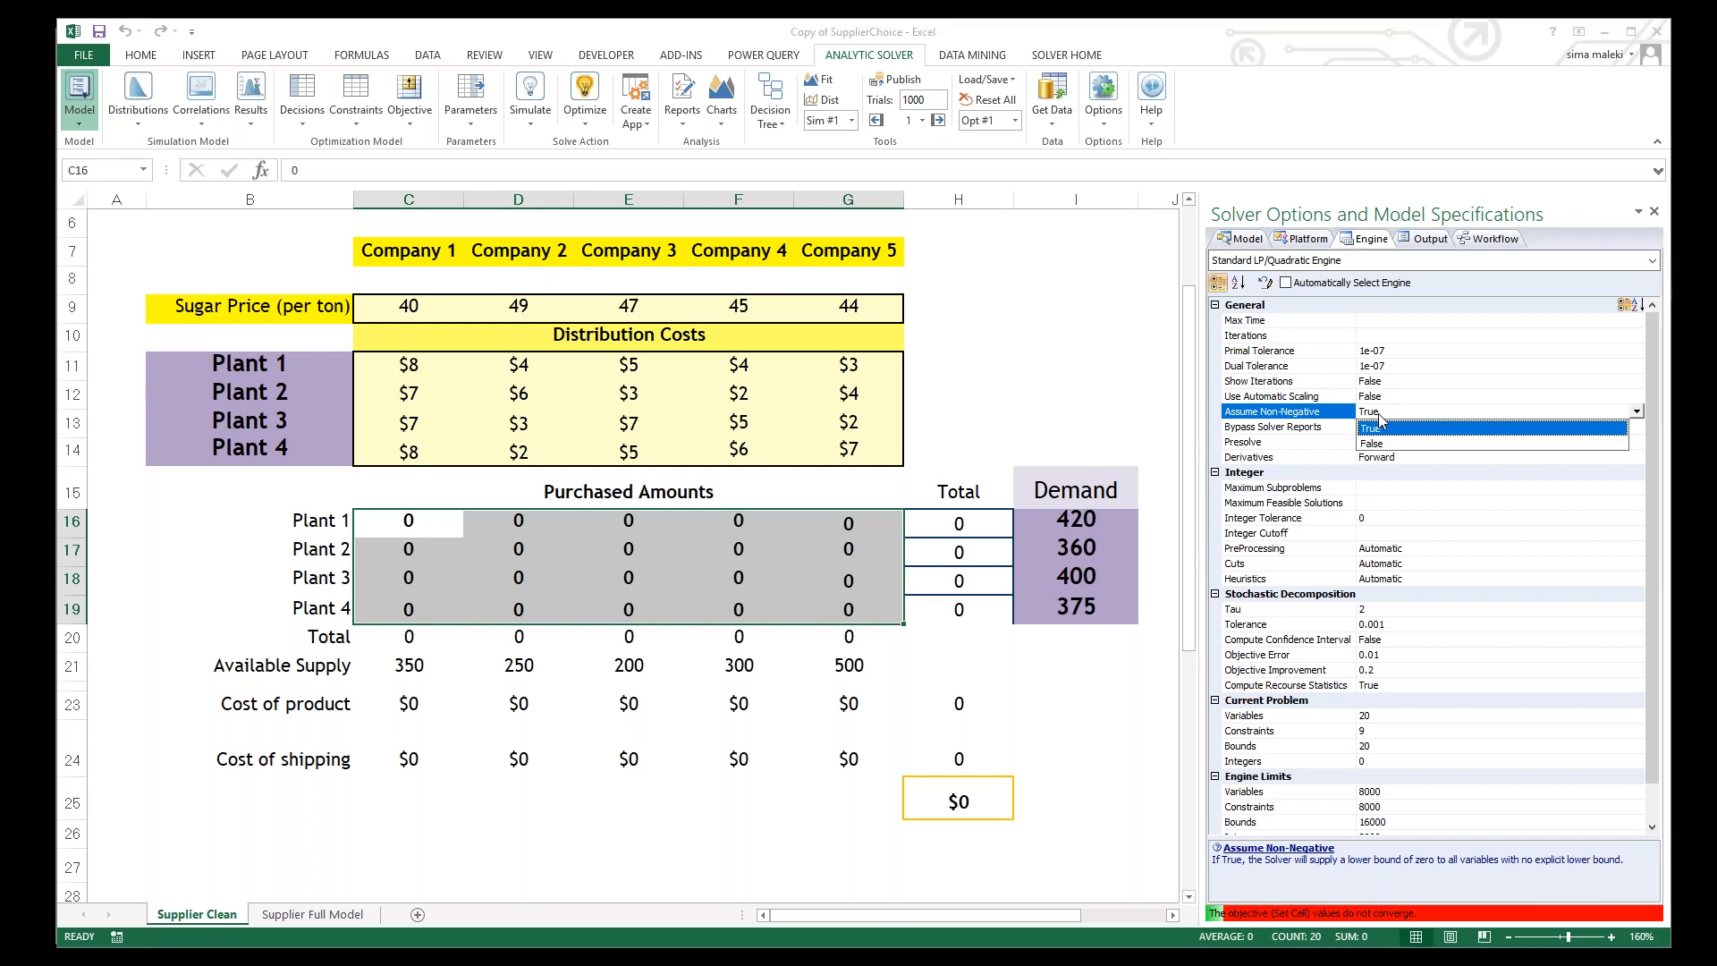
left_click(1378, 442)
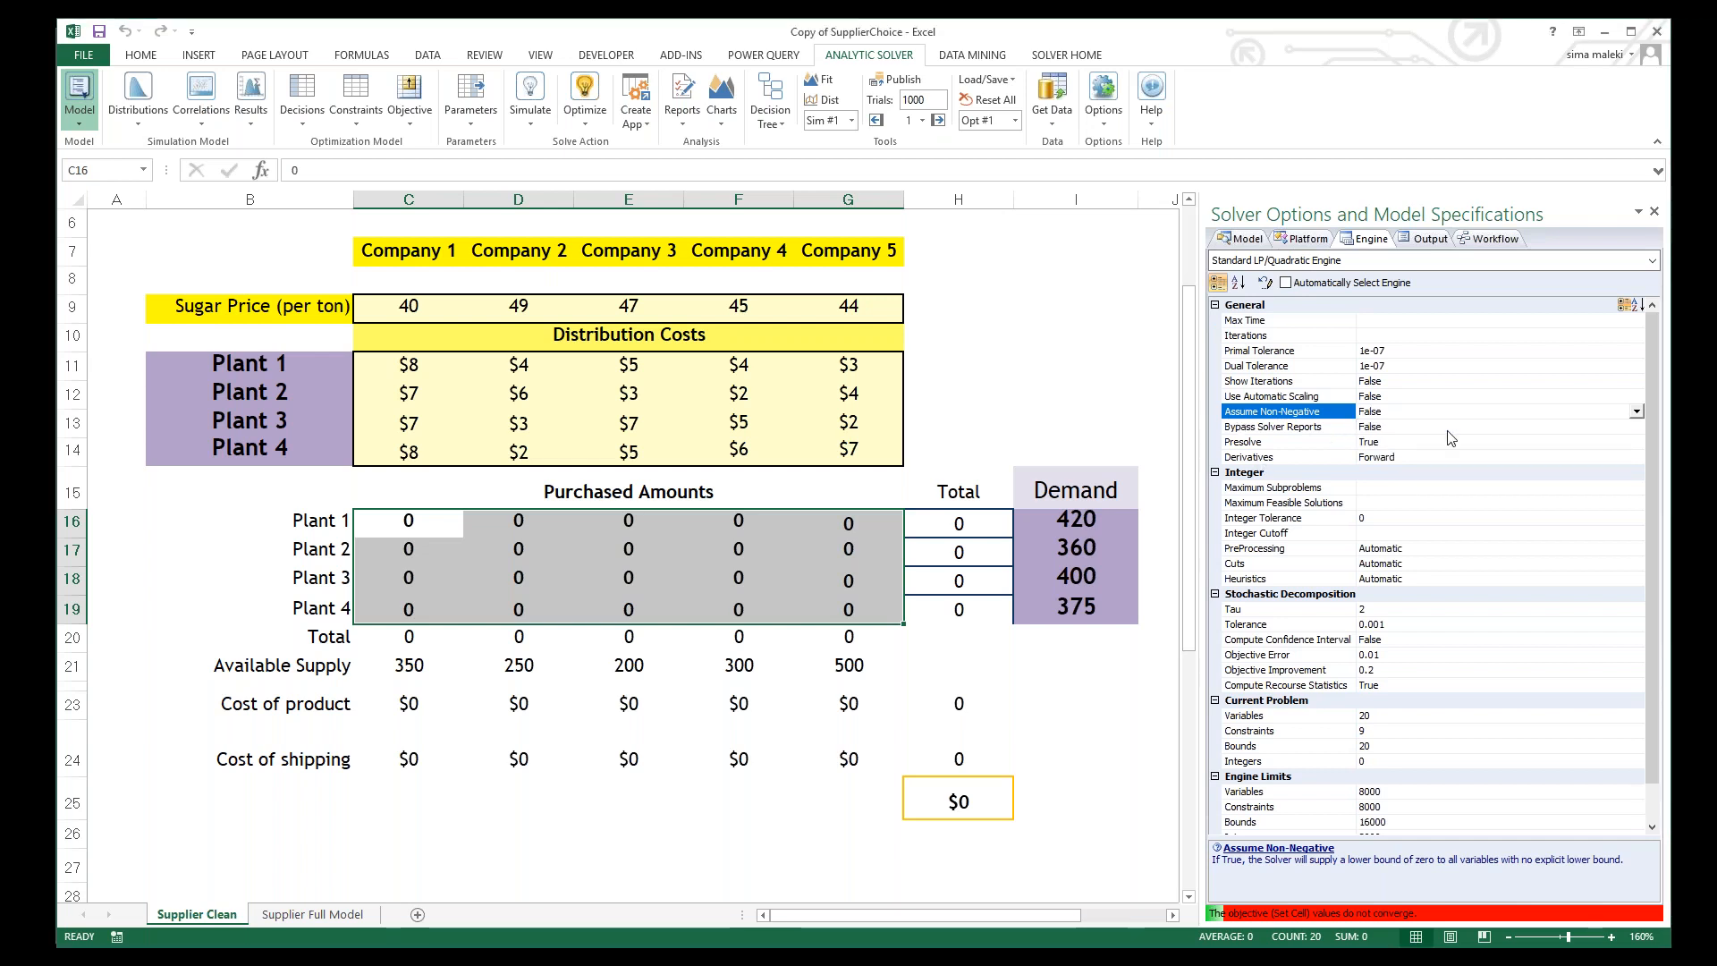
left_click(1243, 239)
left_click(961, 304)
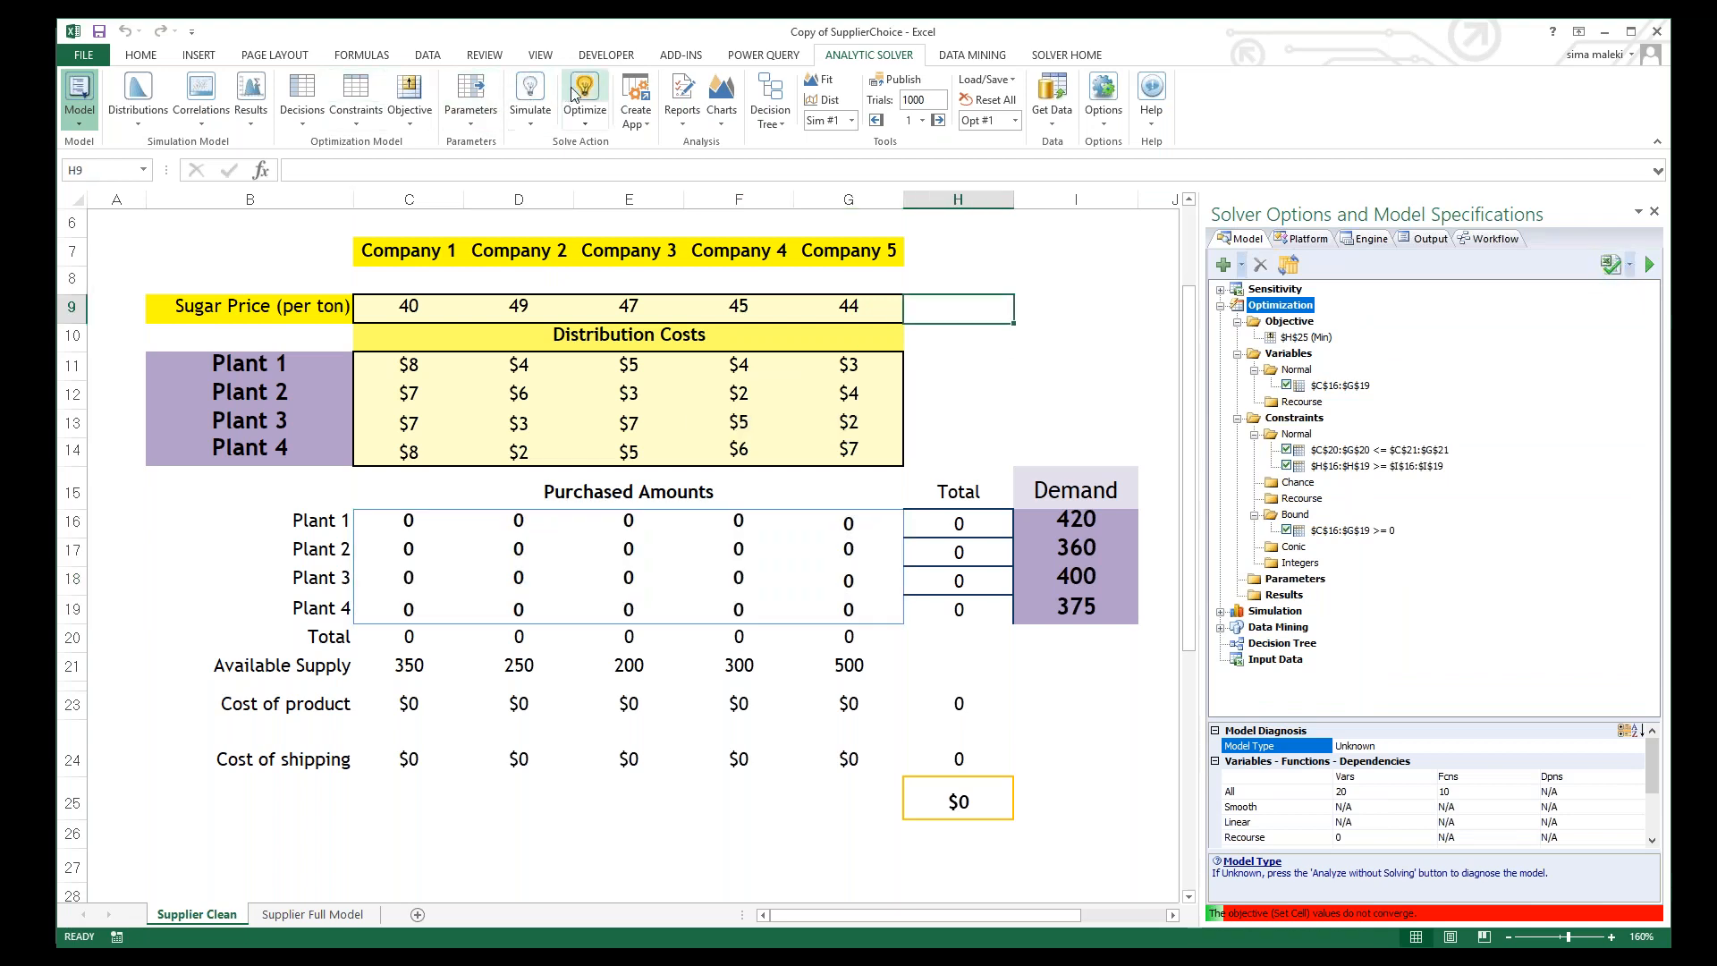
Step: Switch Solver to Guided Mode and optimize, accepting the optimal solution
left_click(1109, 116)
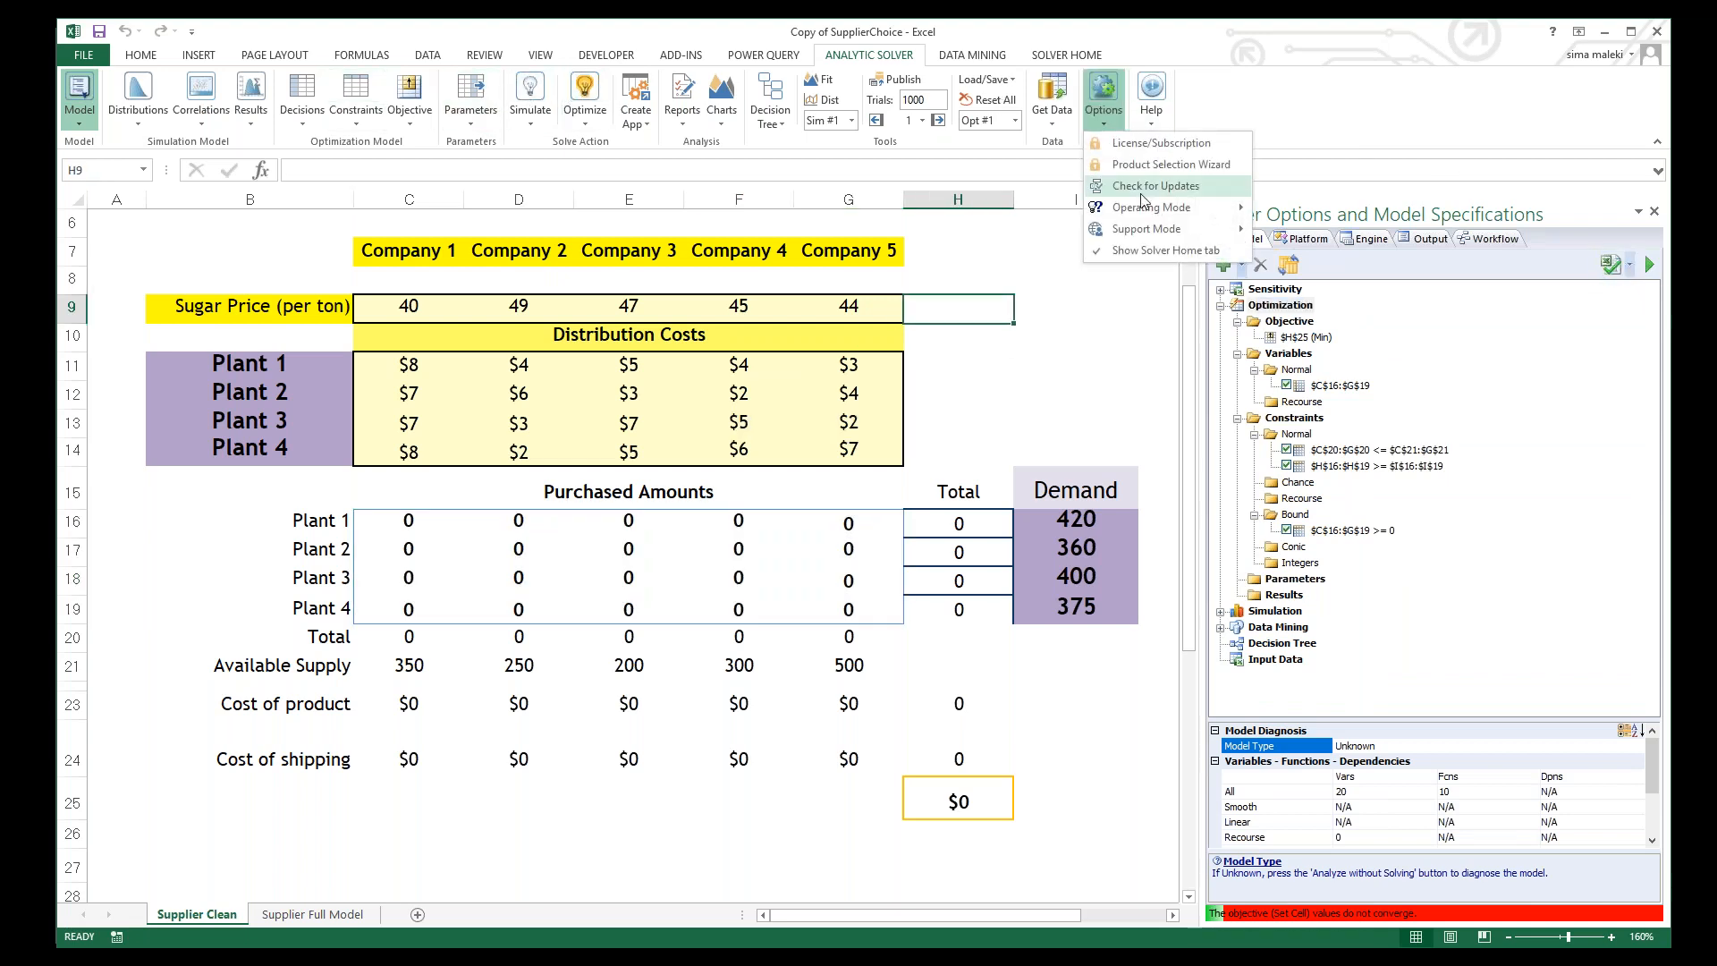
mouse_move(1145, 204)
left_click(1265, 207)
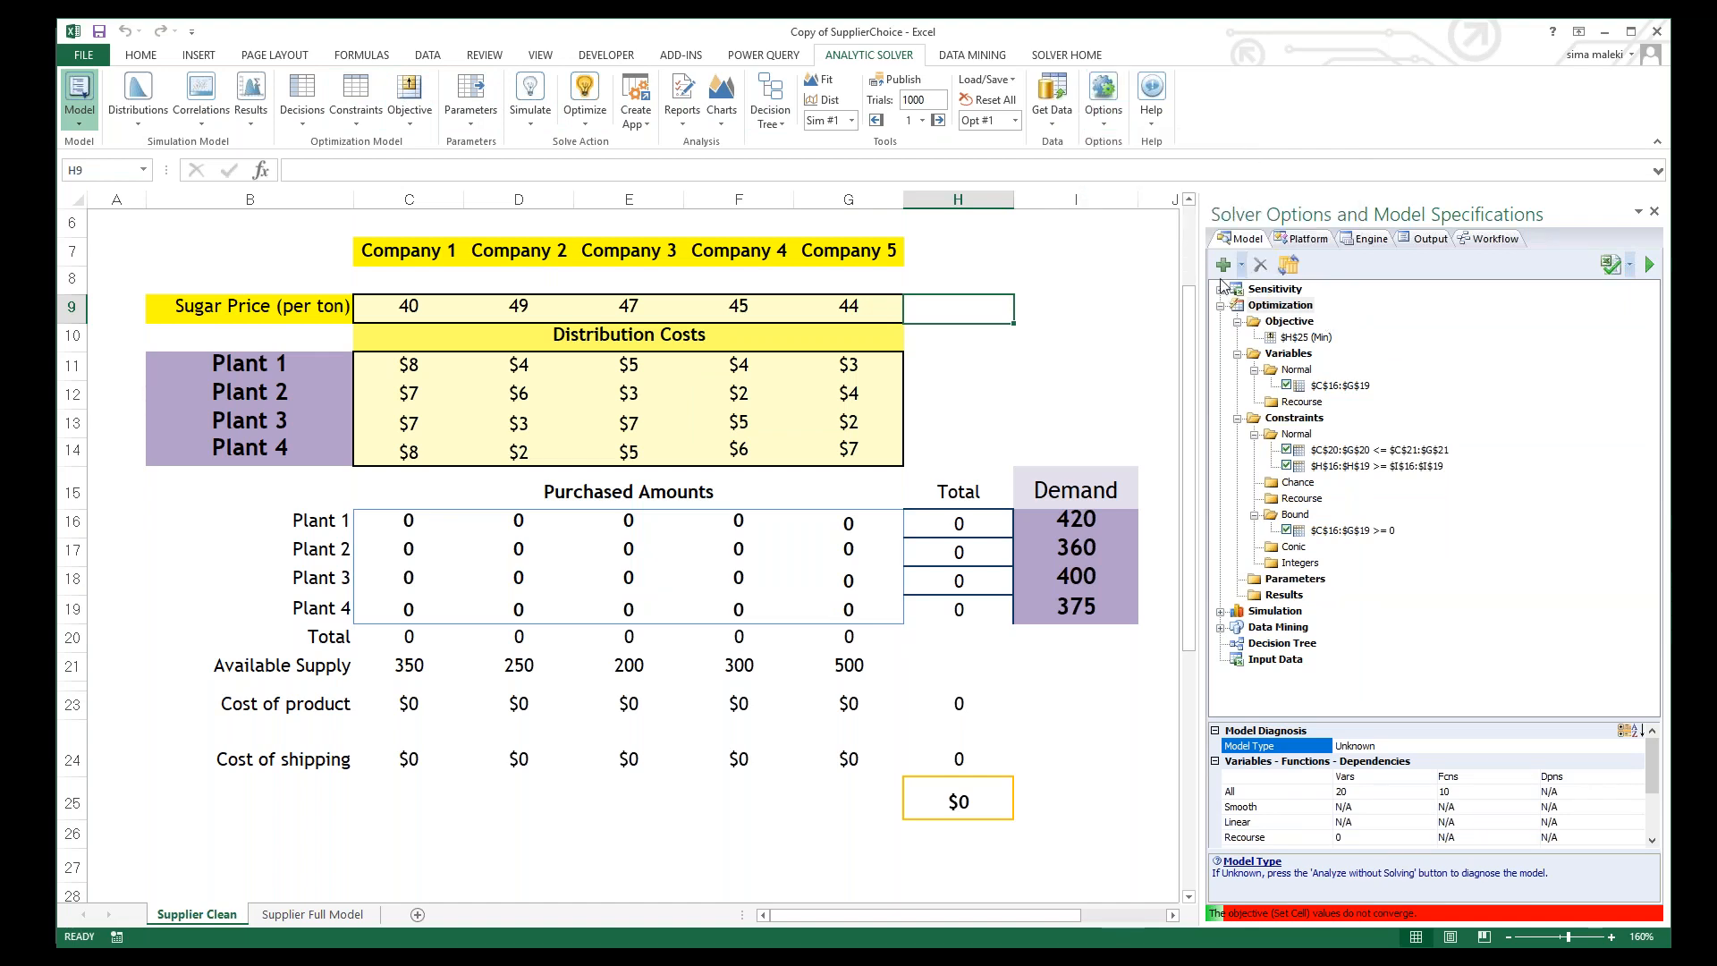
left_click(582, 87)
key("Return")
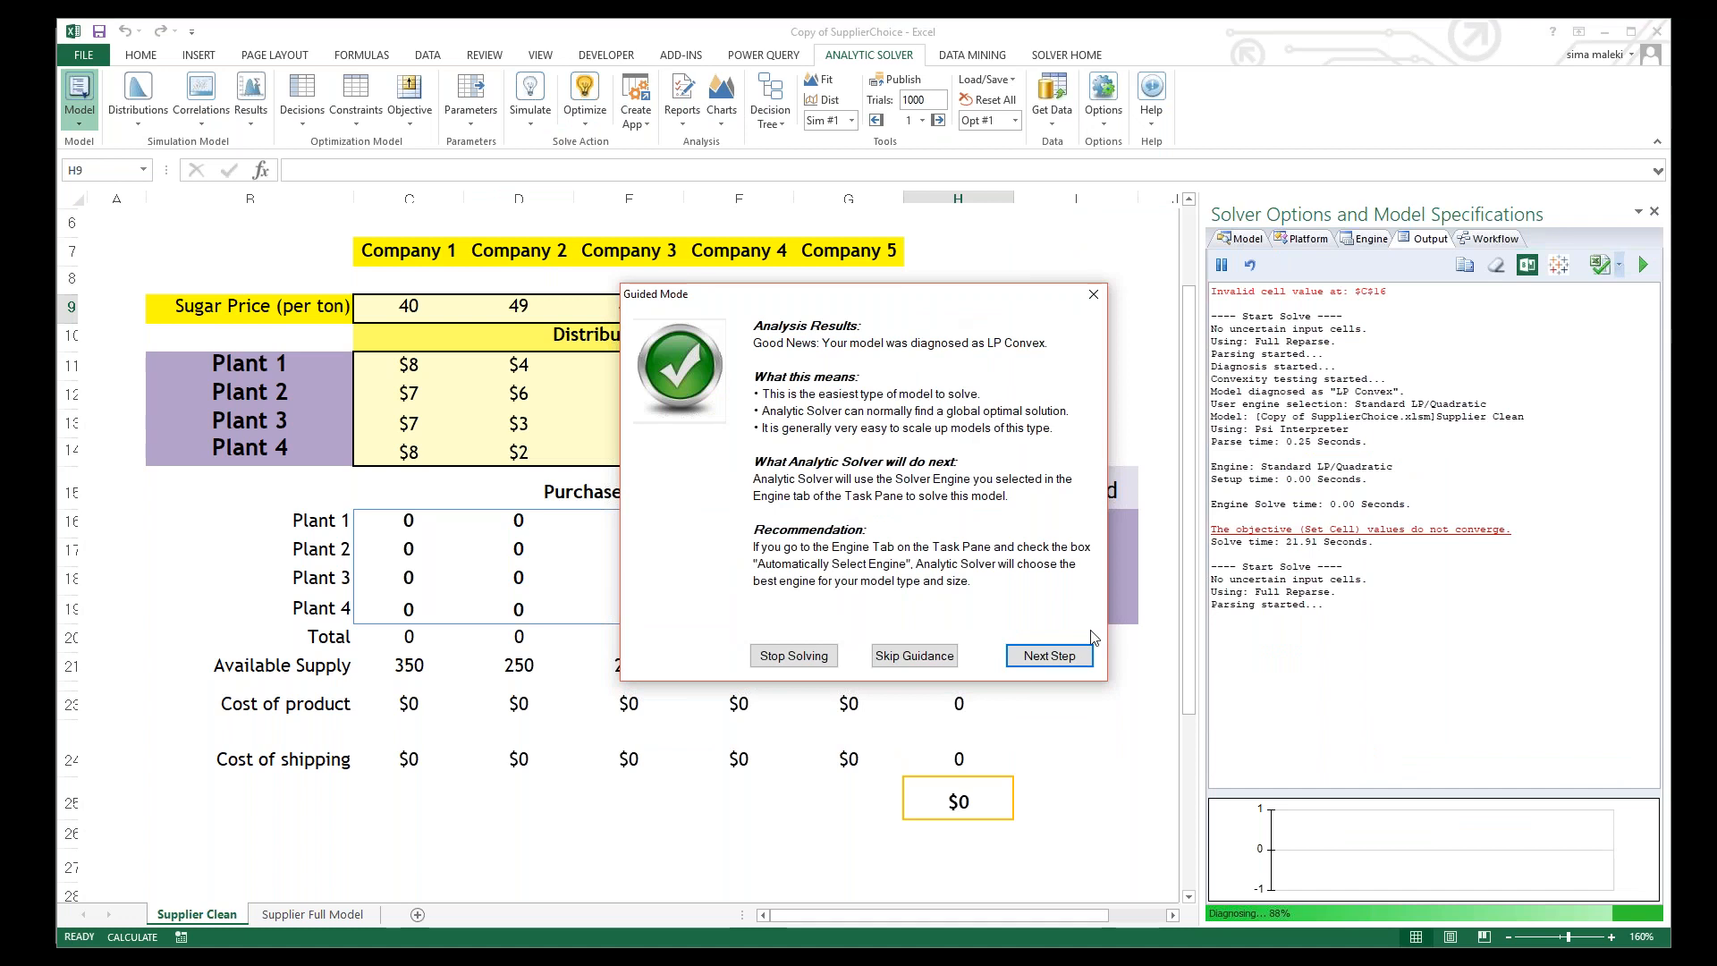
left_click(1068, 658)
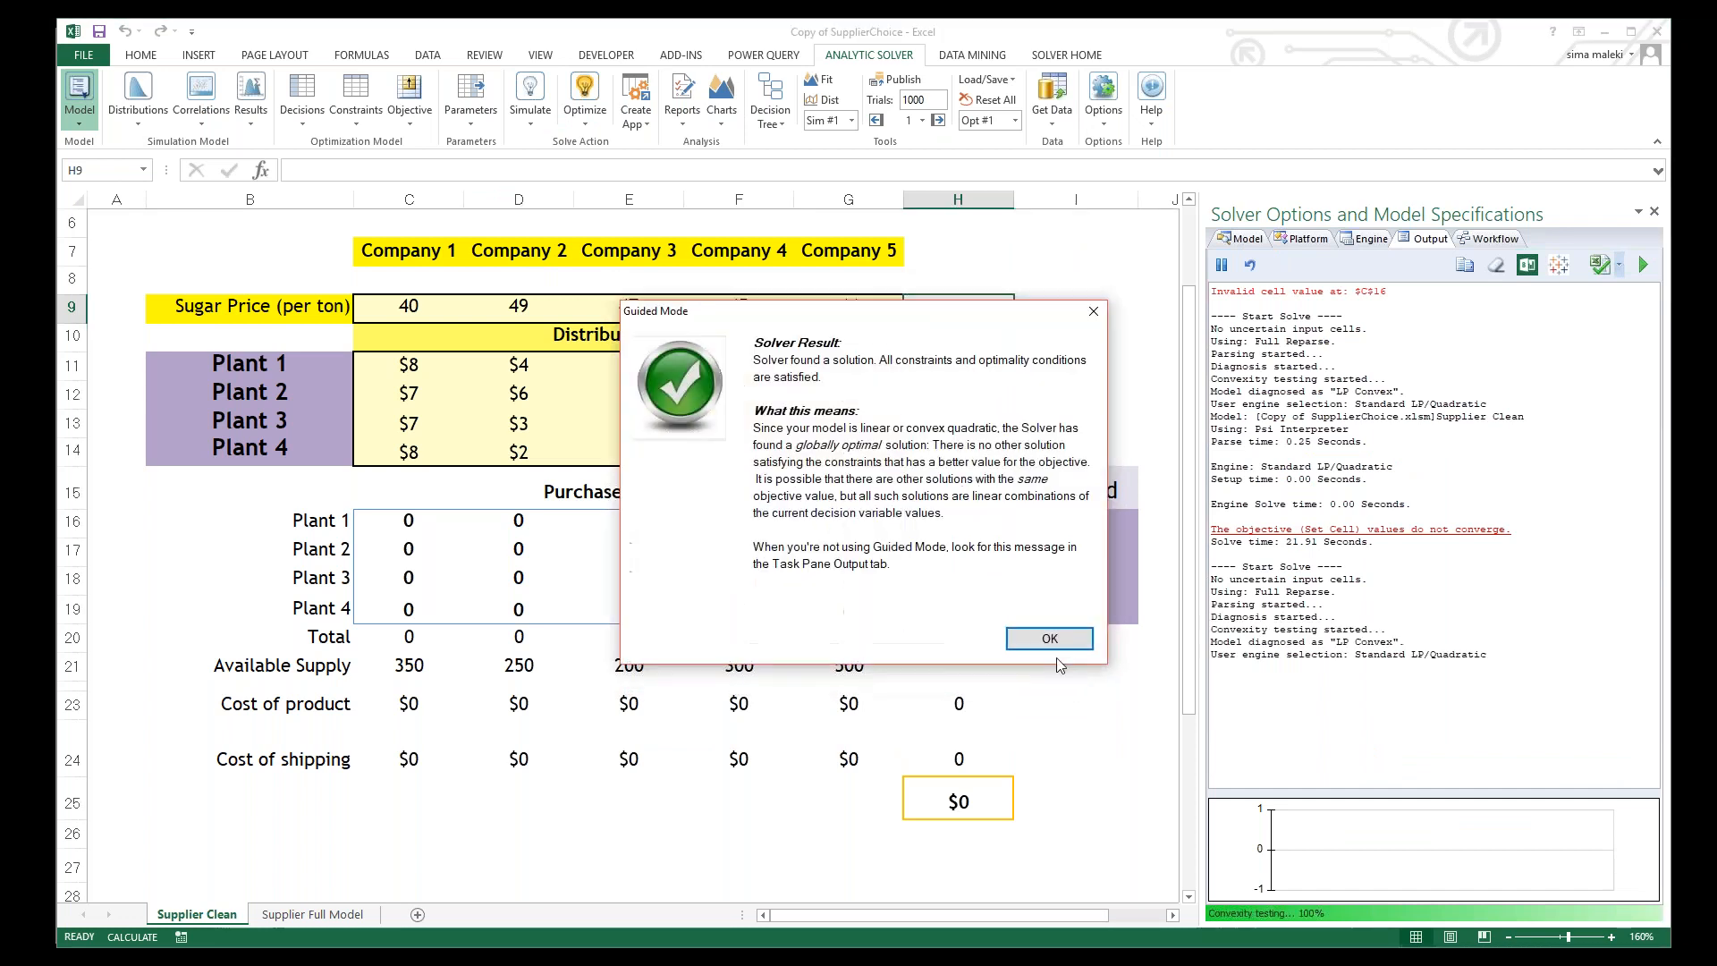
left_click(1038, 641)
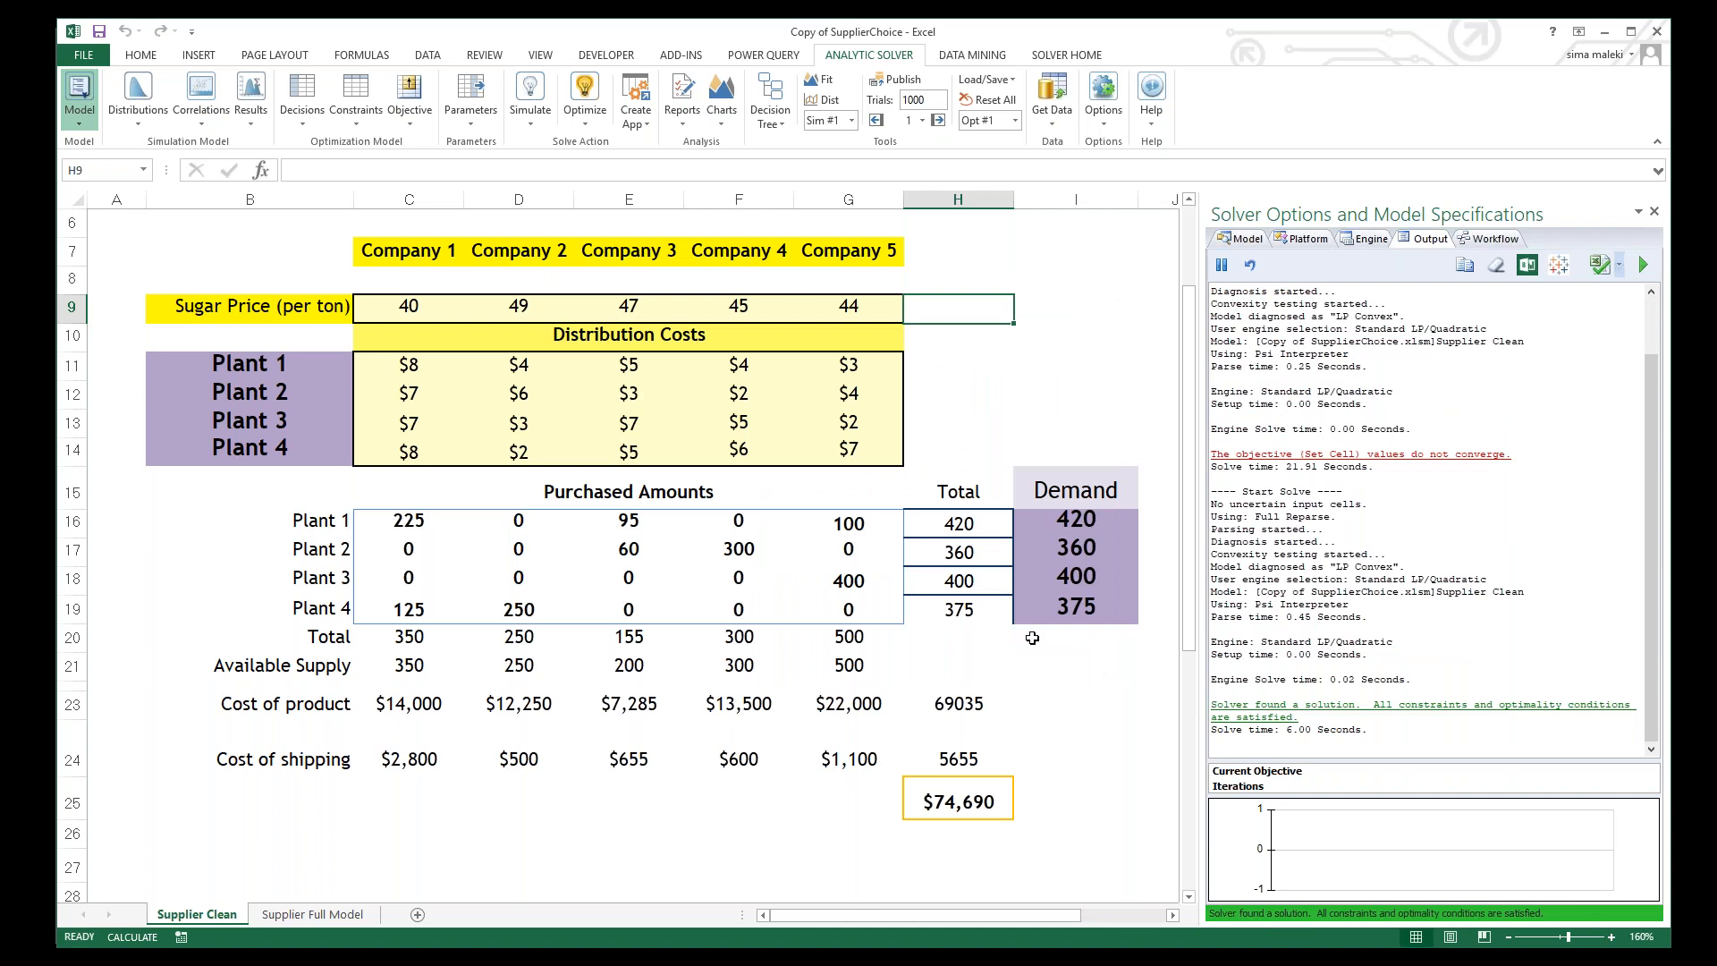
Step: Inspect the purchased amounts C16:G19 and the $74,690 total cost in H25, then open the demand constraint
left_click(374, 526)
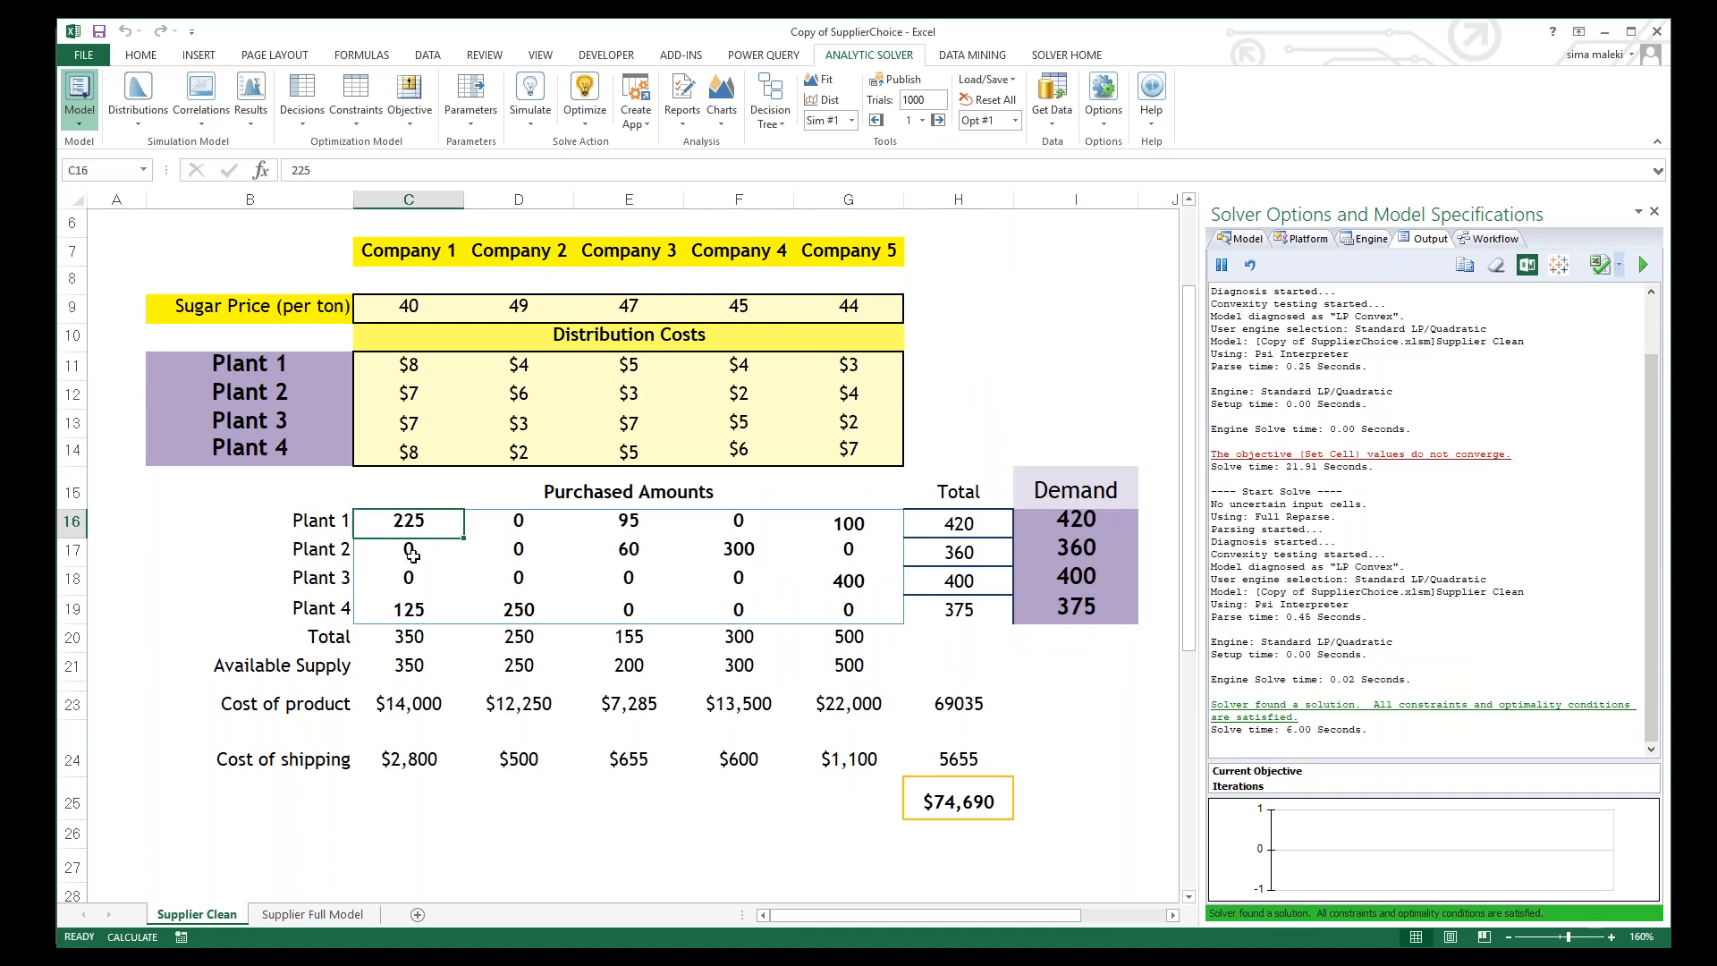
left_click_drag(881, 614, 394, 526)
left_click(1064, 669)
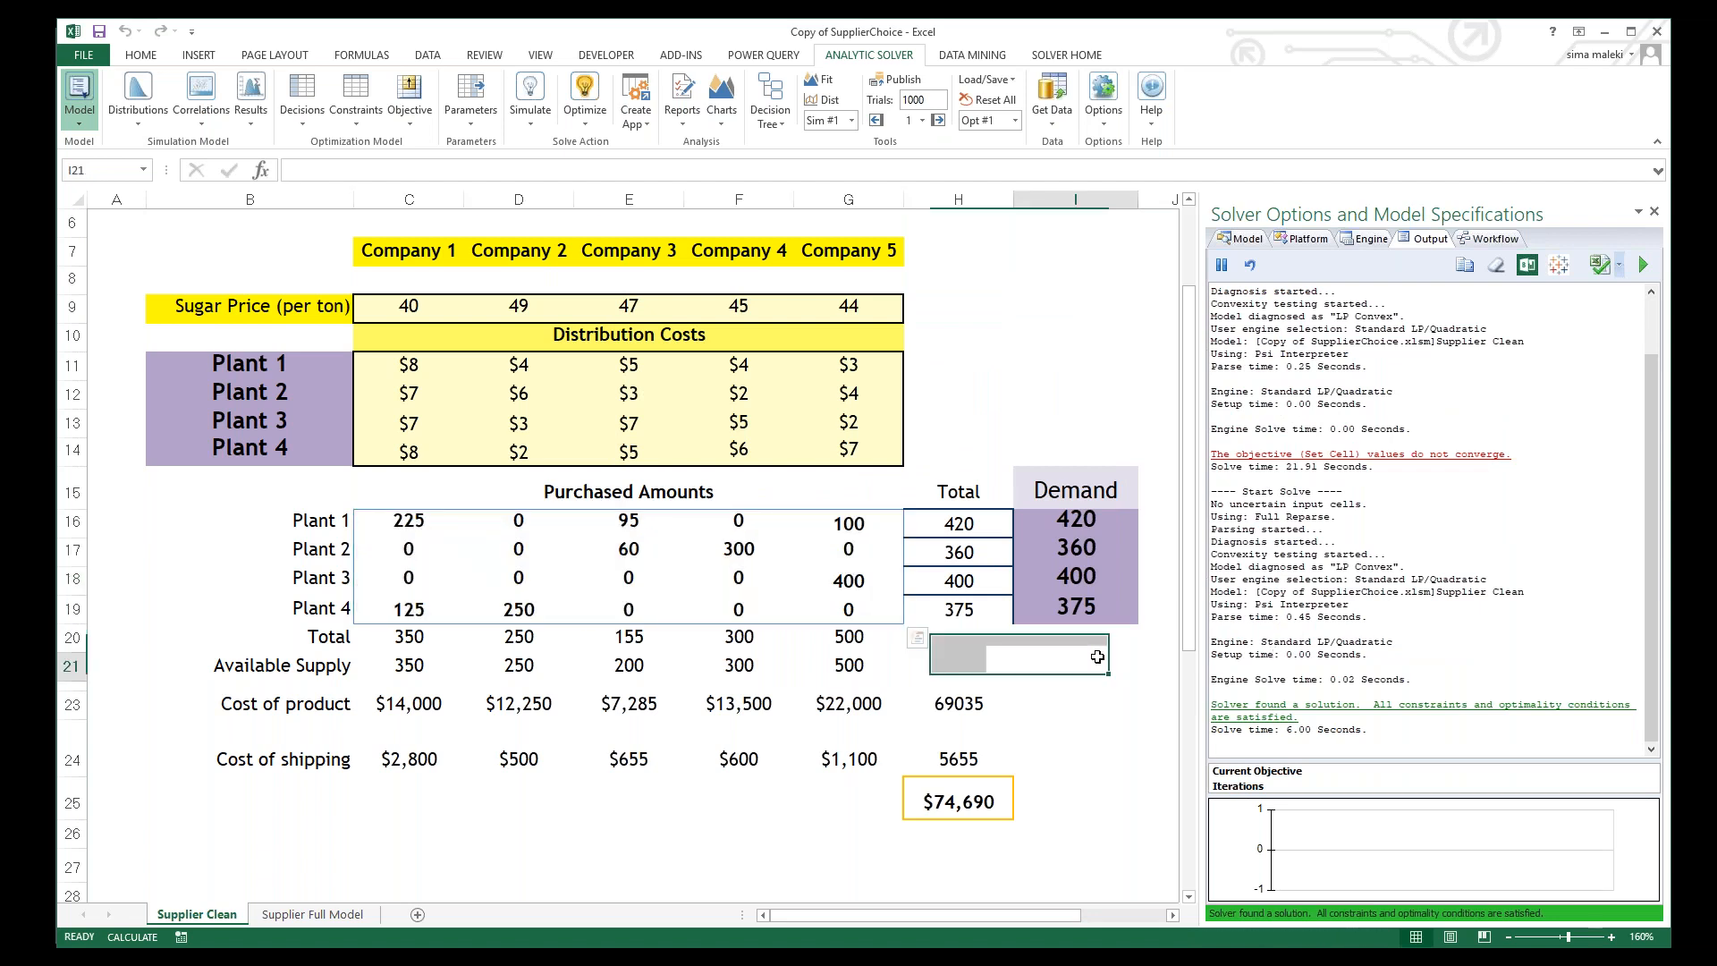
left_click(941, 802)
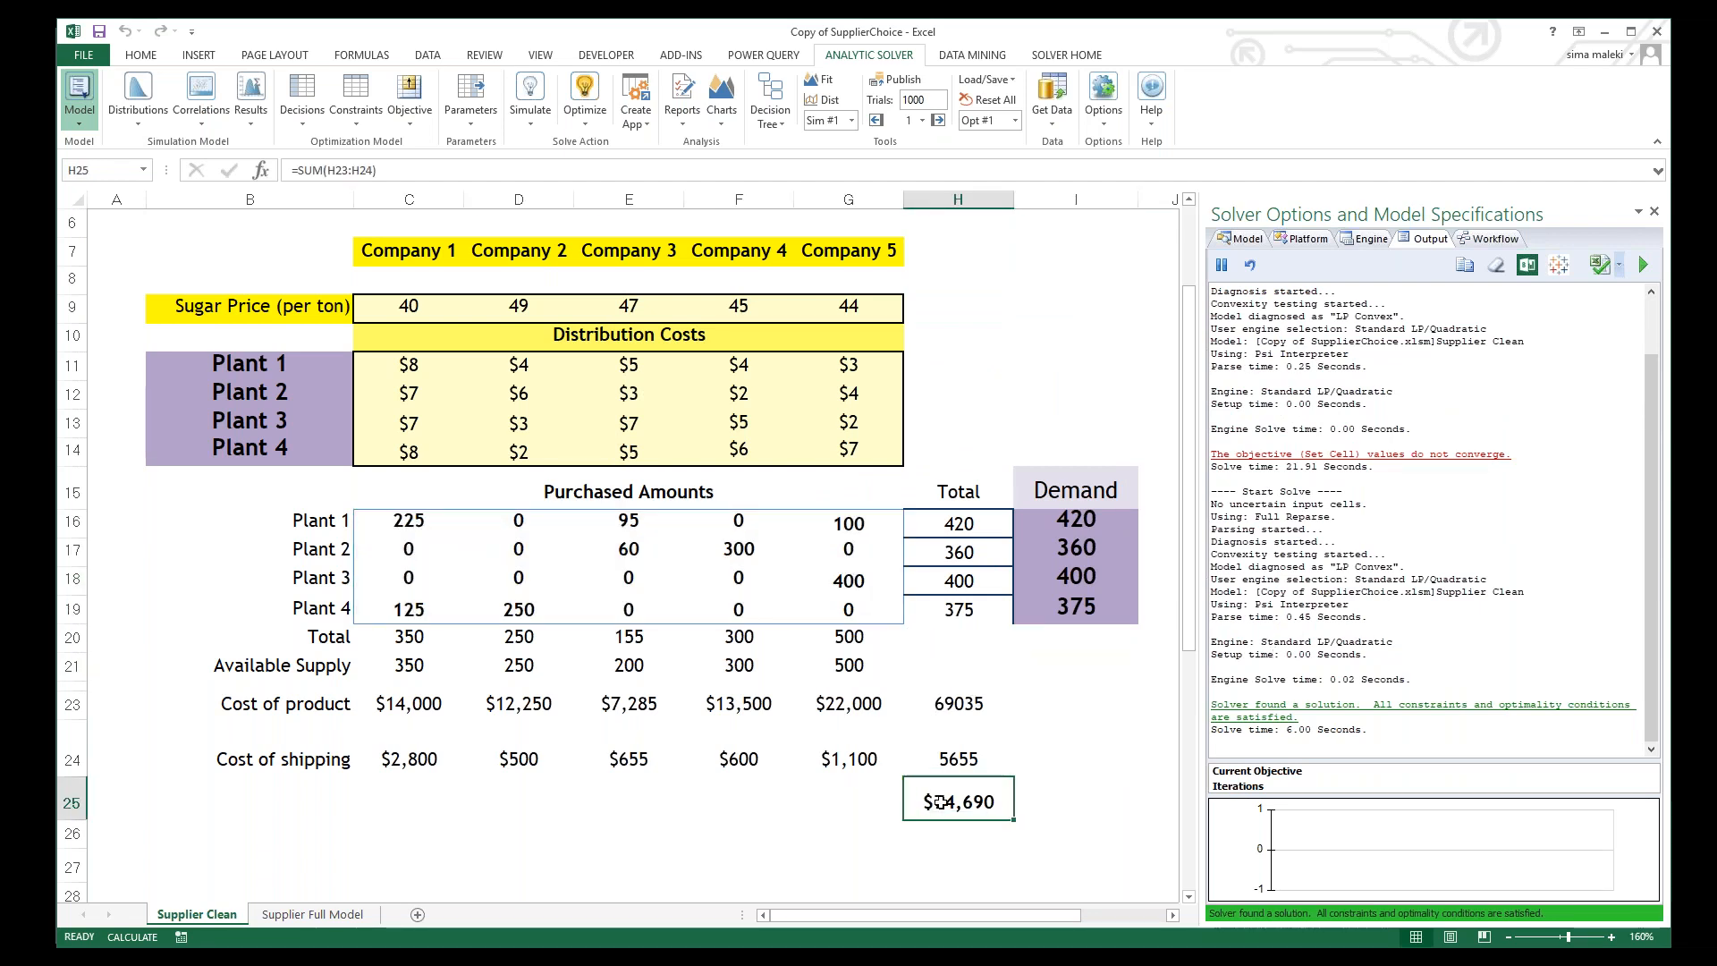
scroll(941, 803, "down", 1)
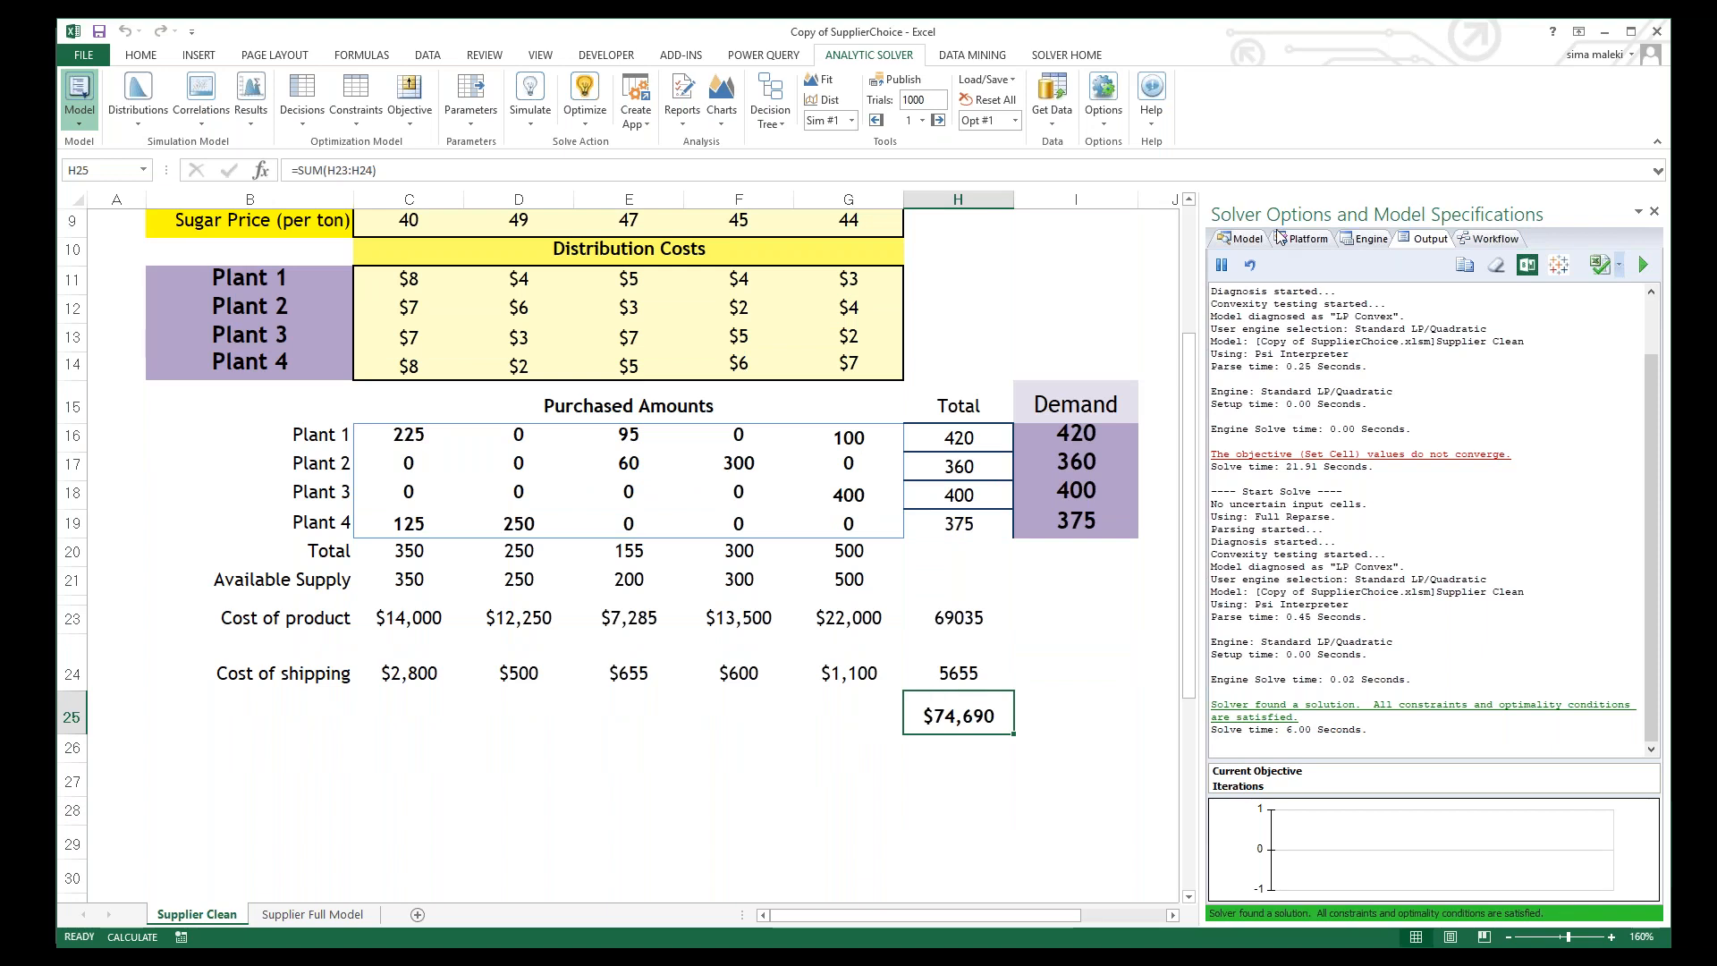
left_click(1244, 239)
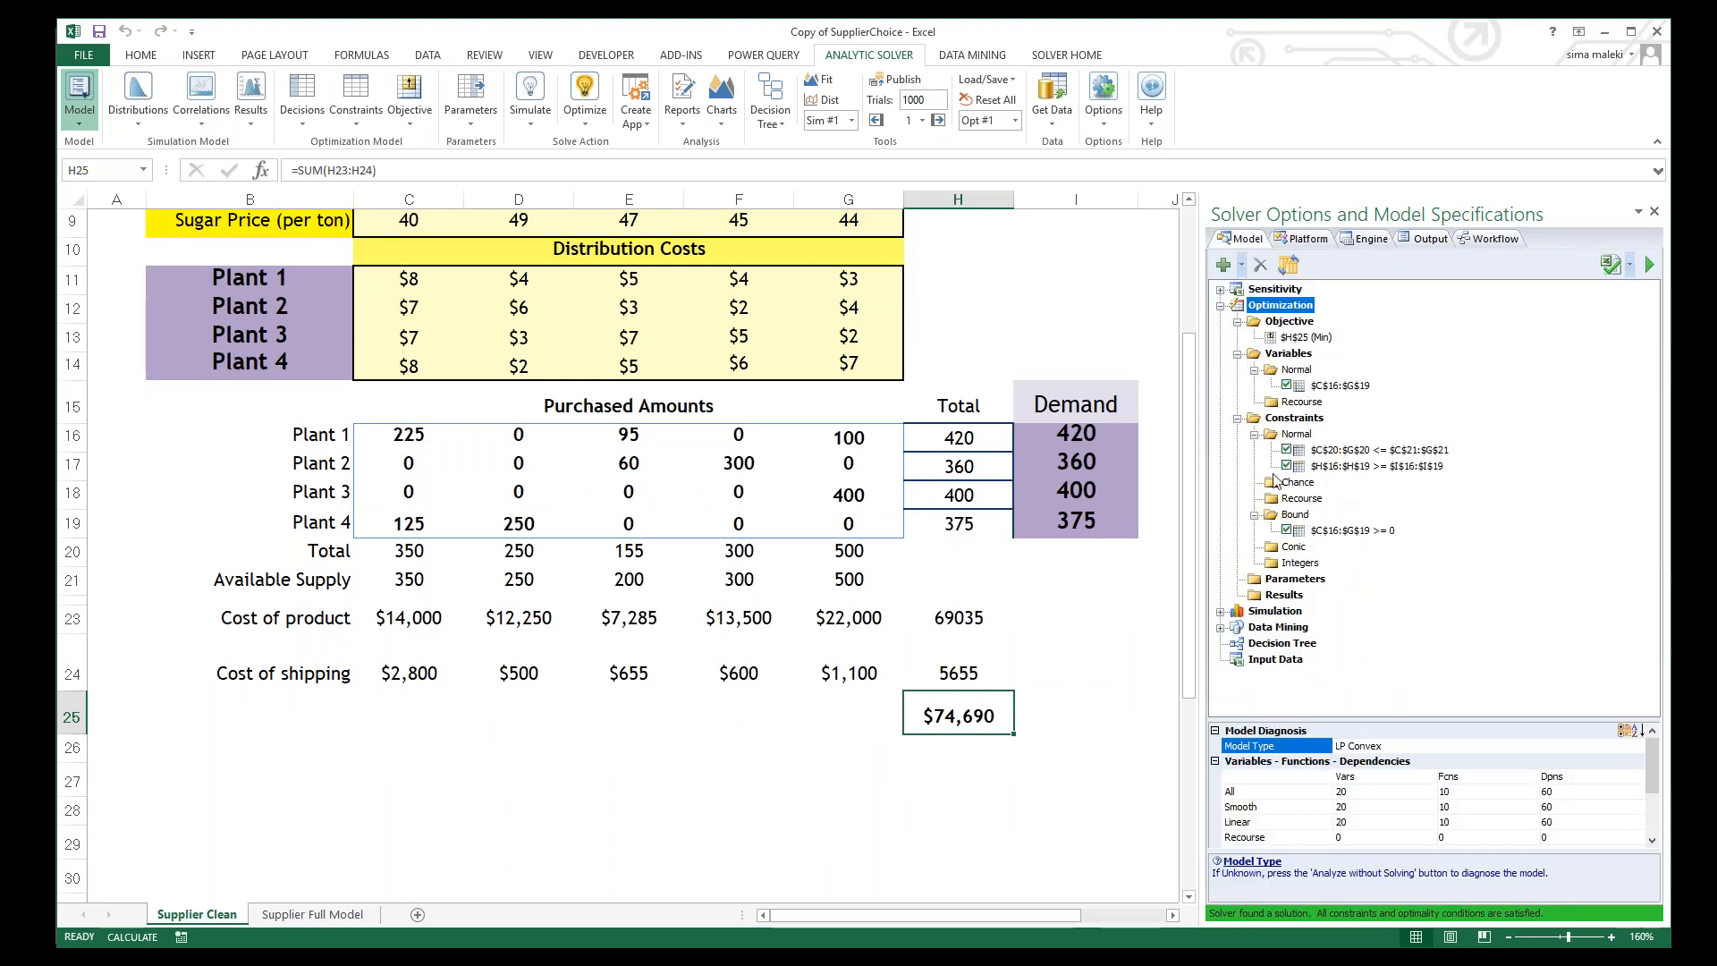
double_click(1370, 465)
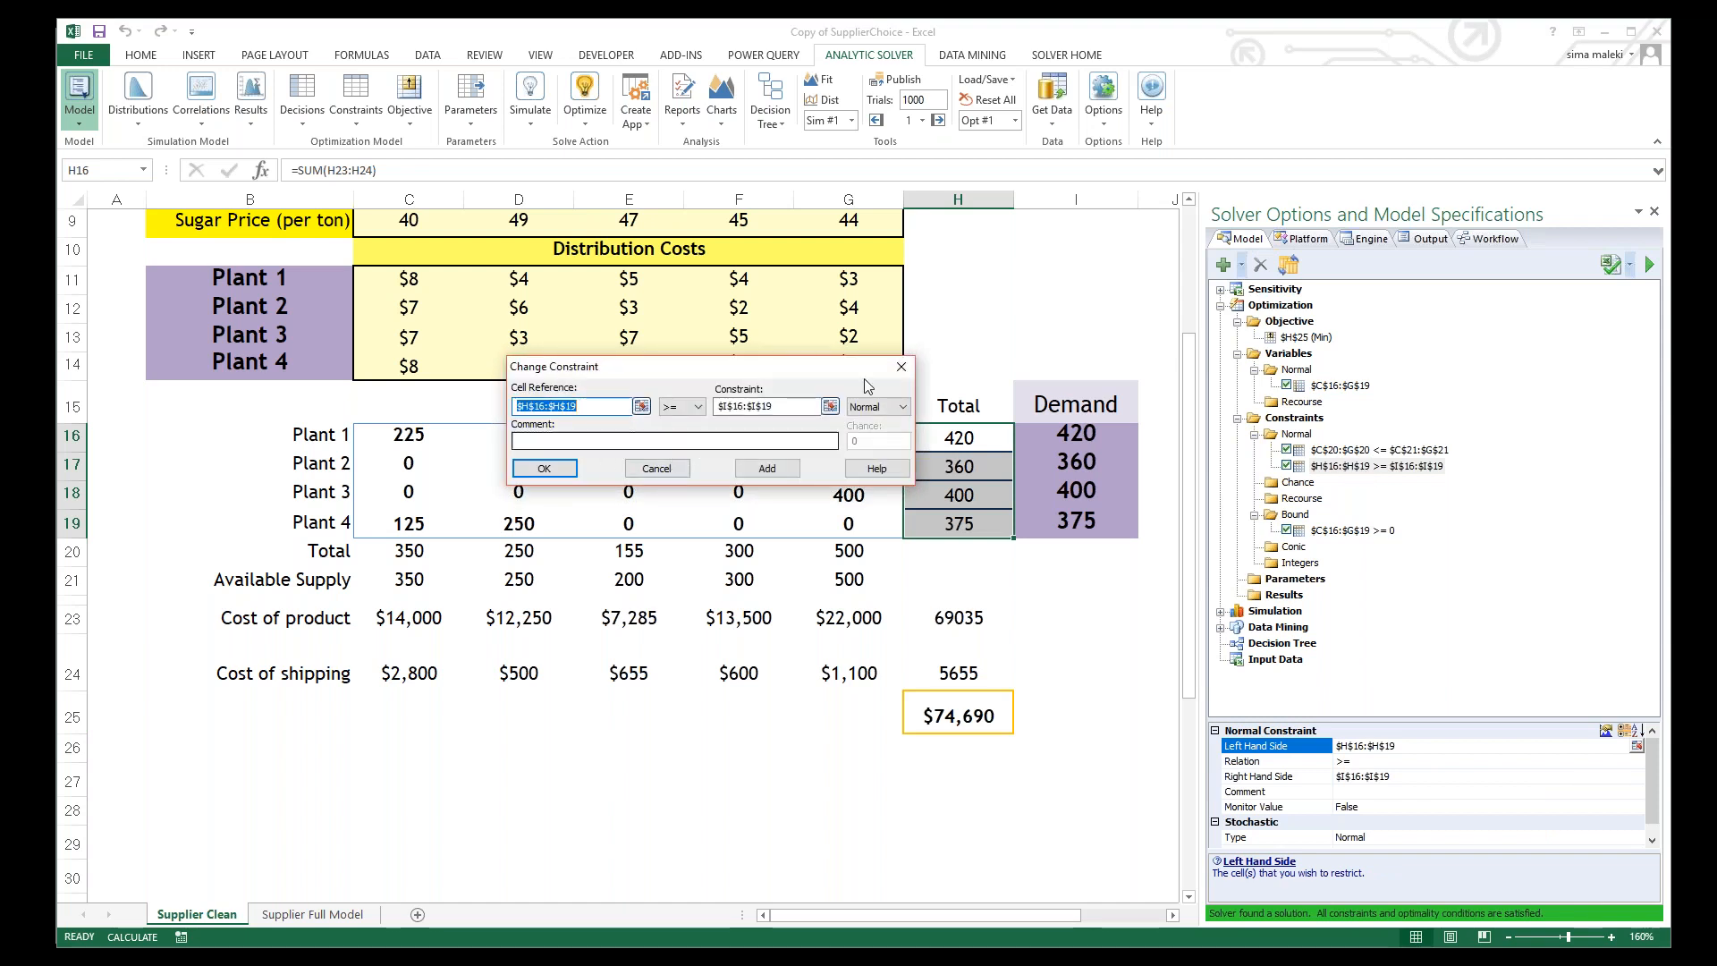
Step: Review the demand and supply constraints, excluding the $C$20:$G$20 <= $C$21:$G$21 supply cap
left_click(901, 367)
left_click(1358, 453)
double_click(1359, 453)
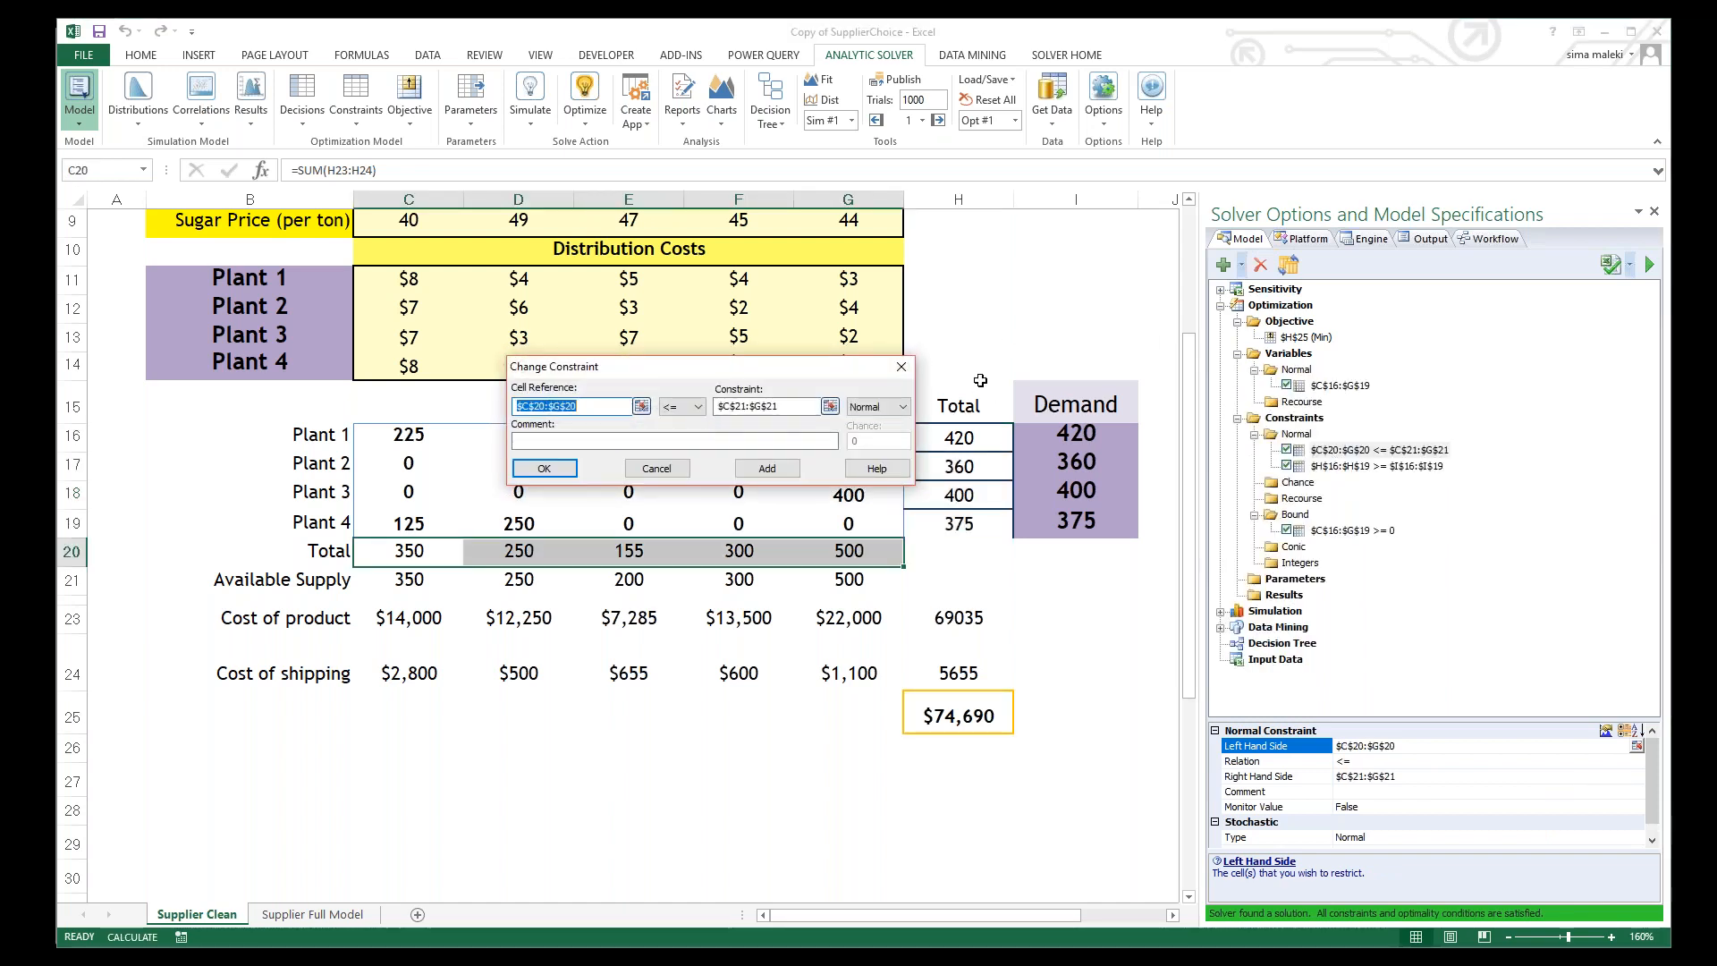
left_click(902, 367)
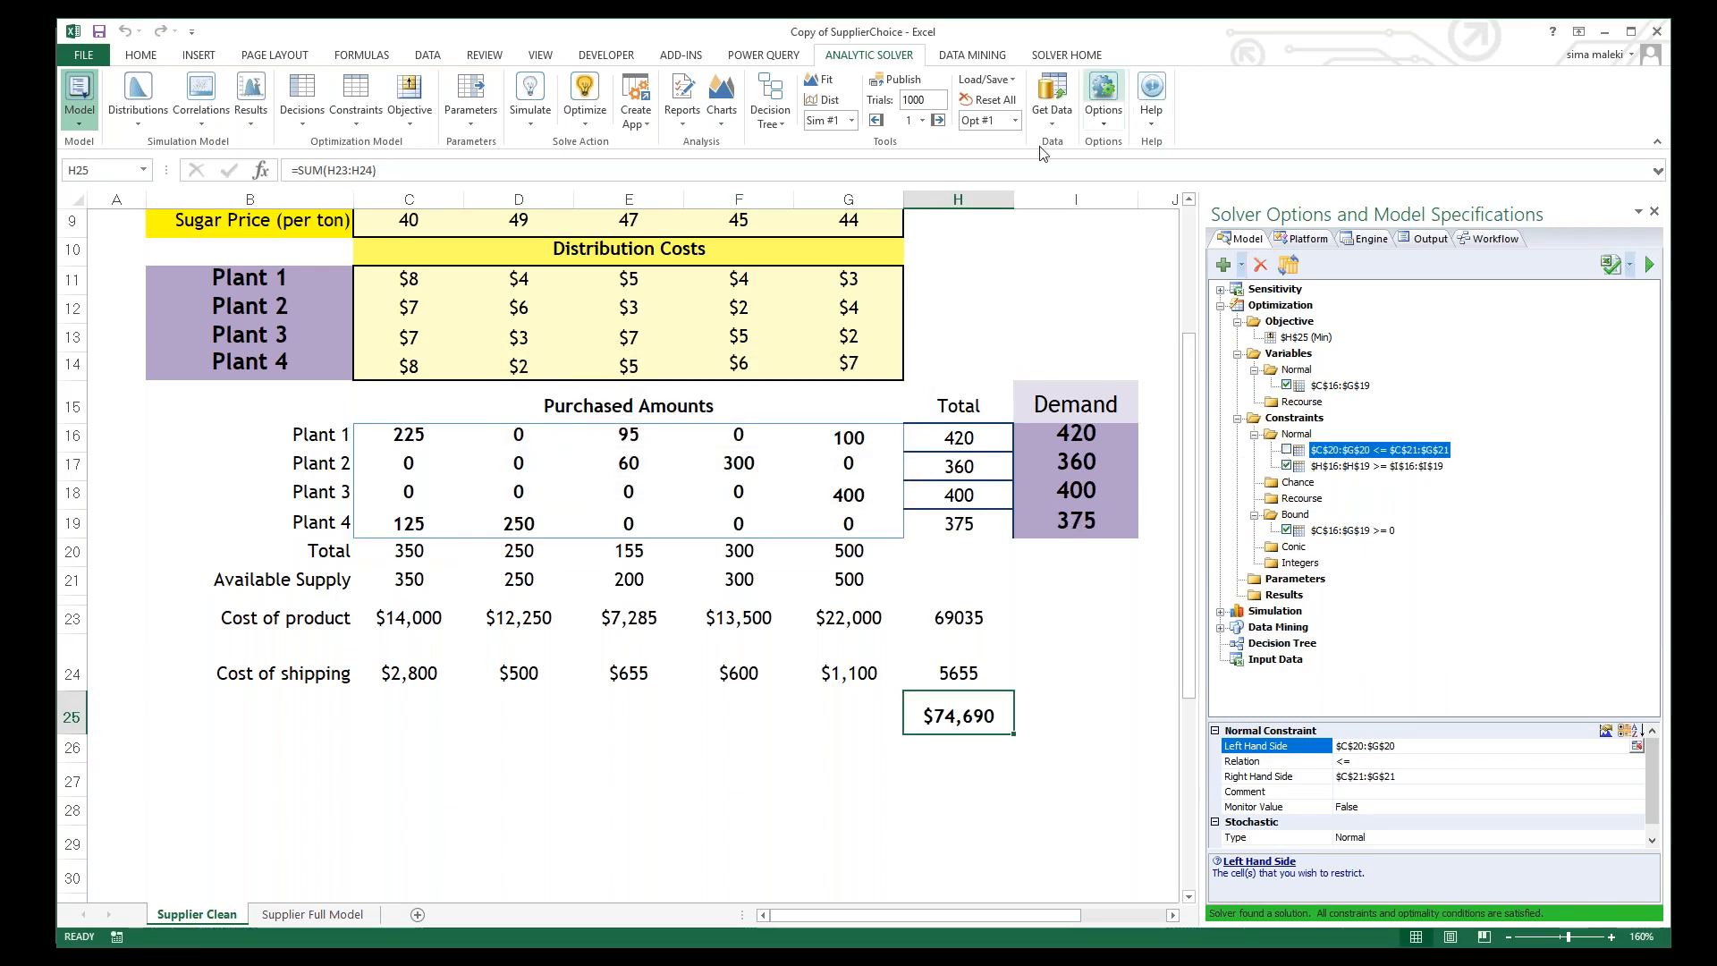
Step: Re-solve through Guided Mode and accept the $73,060 total-cost solution
left_click(586, 99)
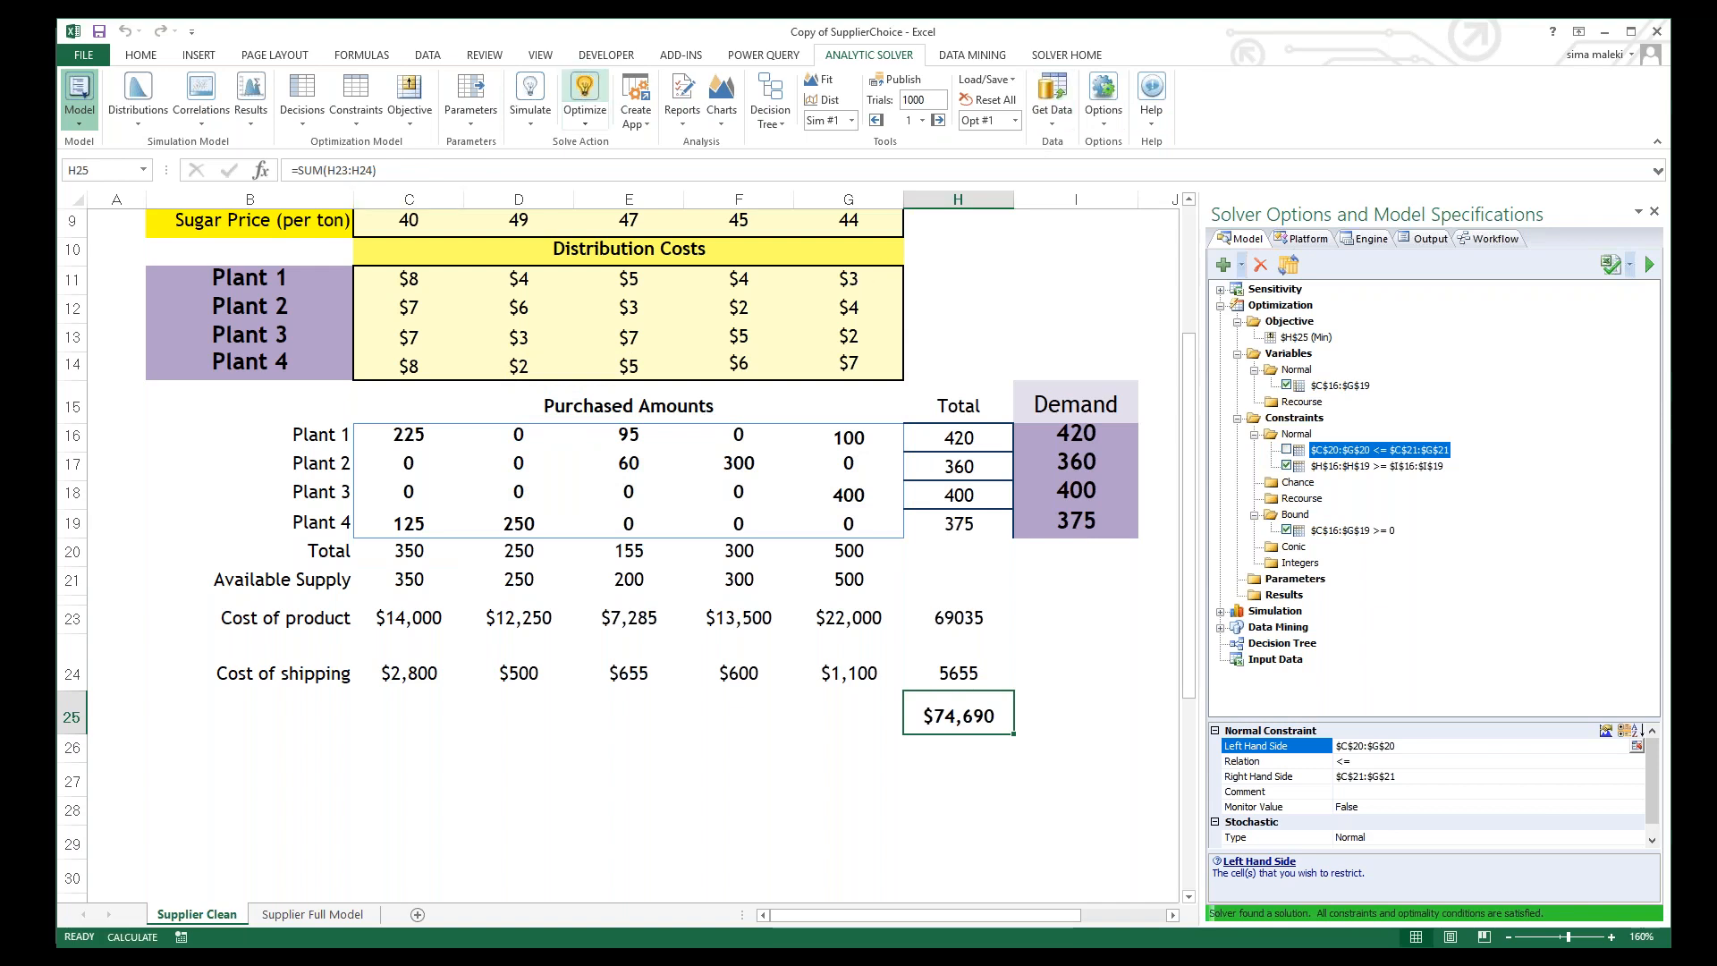
left_click_drag(867, 252, 653, 259)
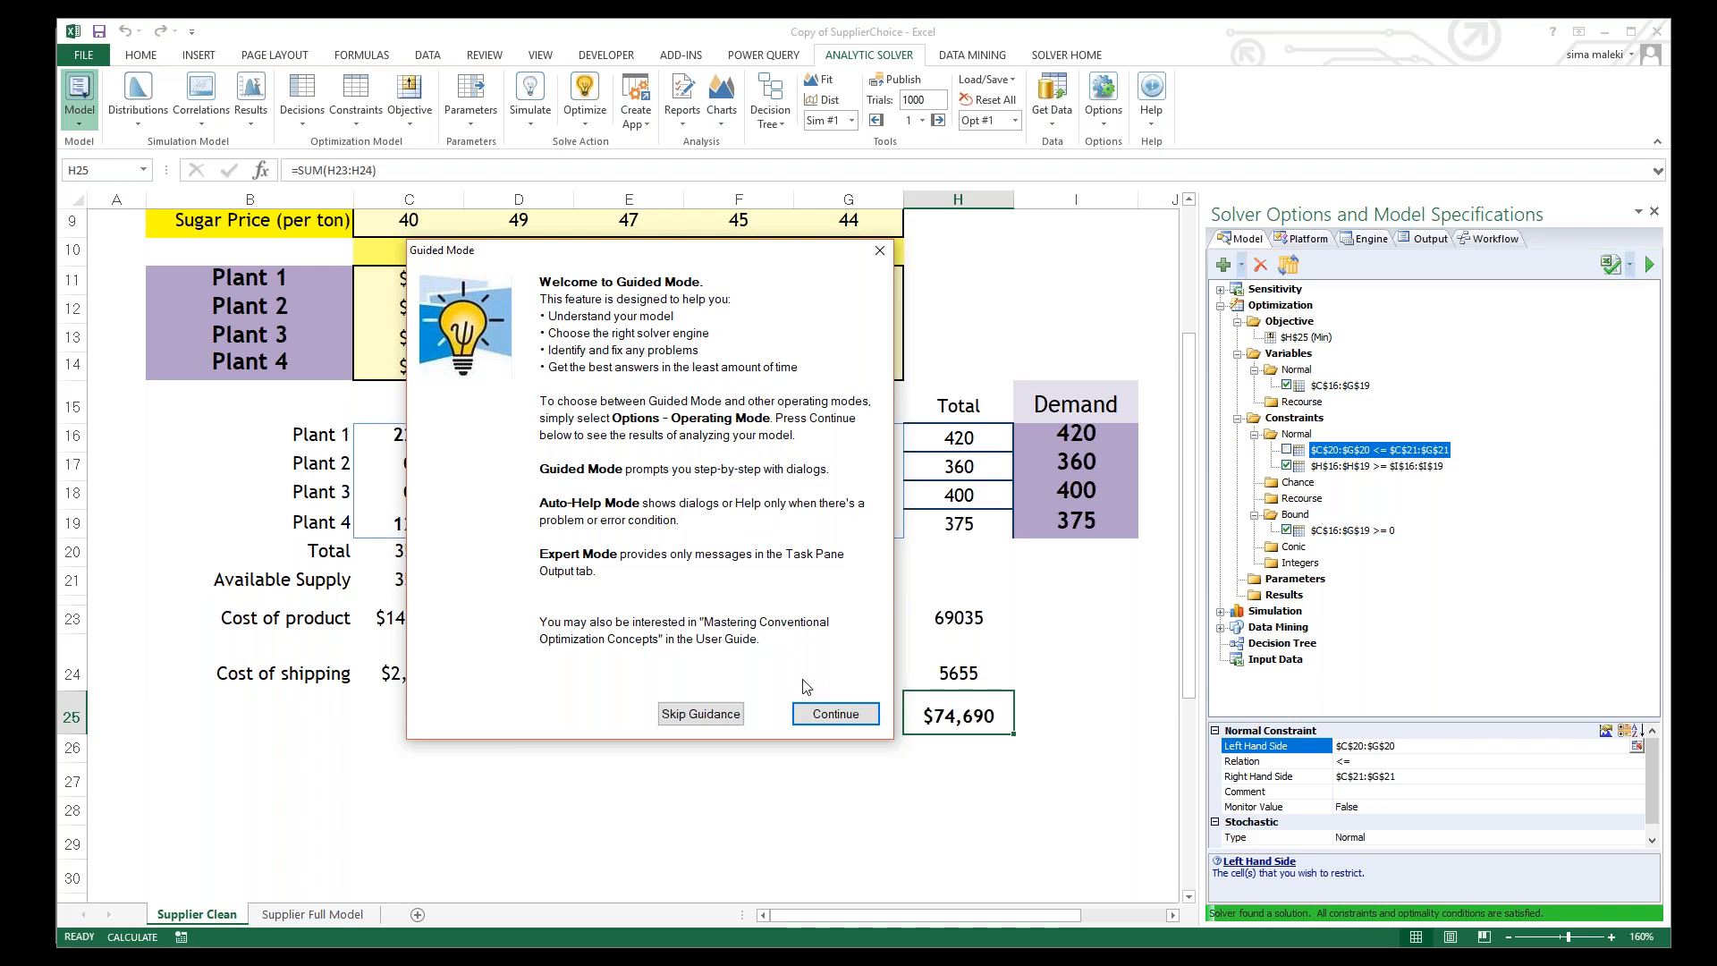
left_click(834, 720)
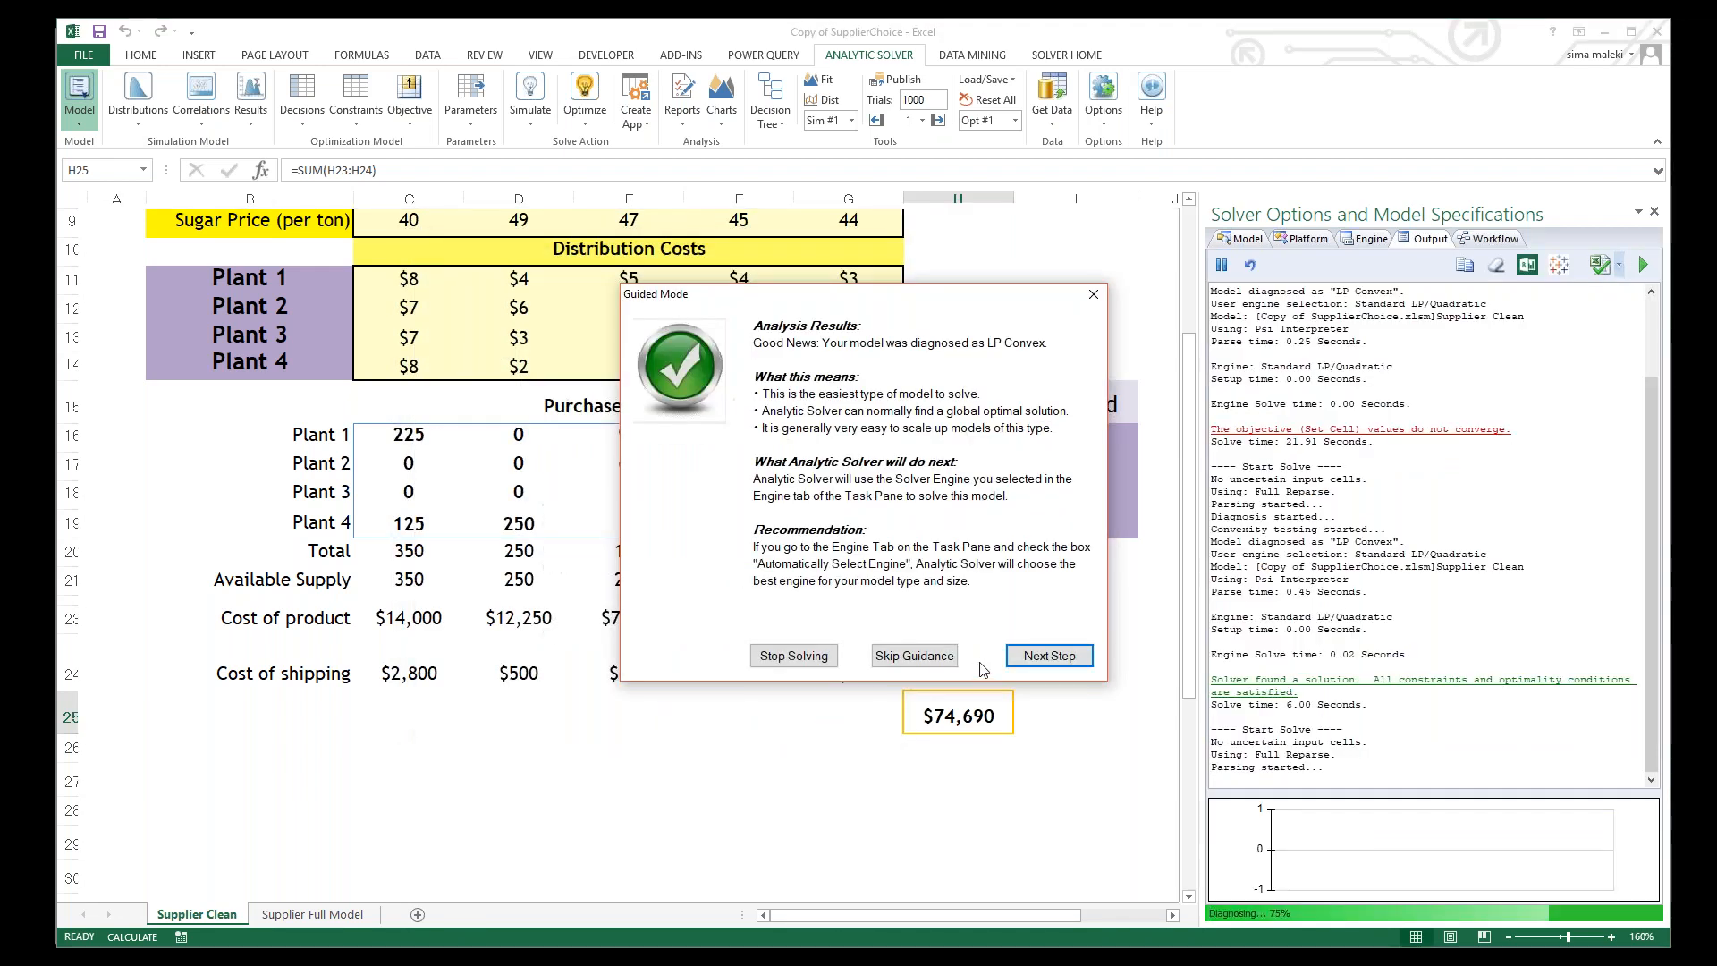
left_click(1033, 657)
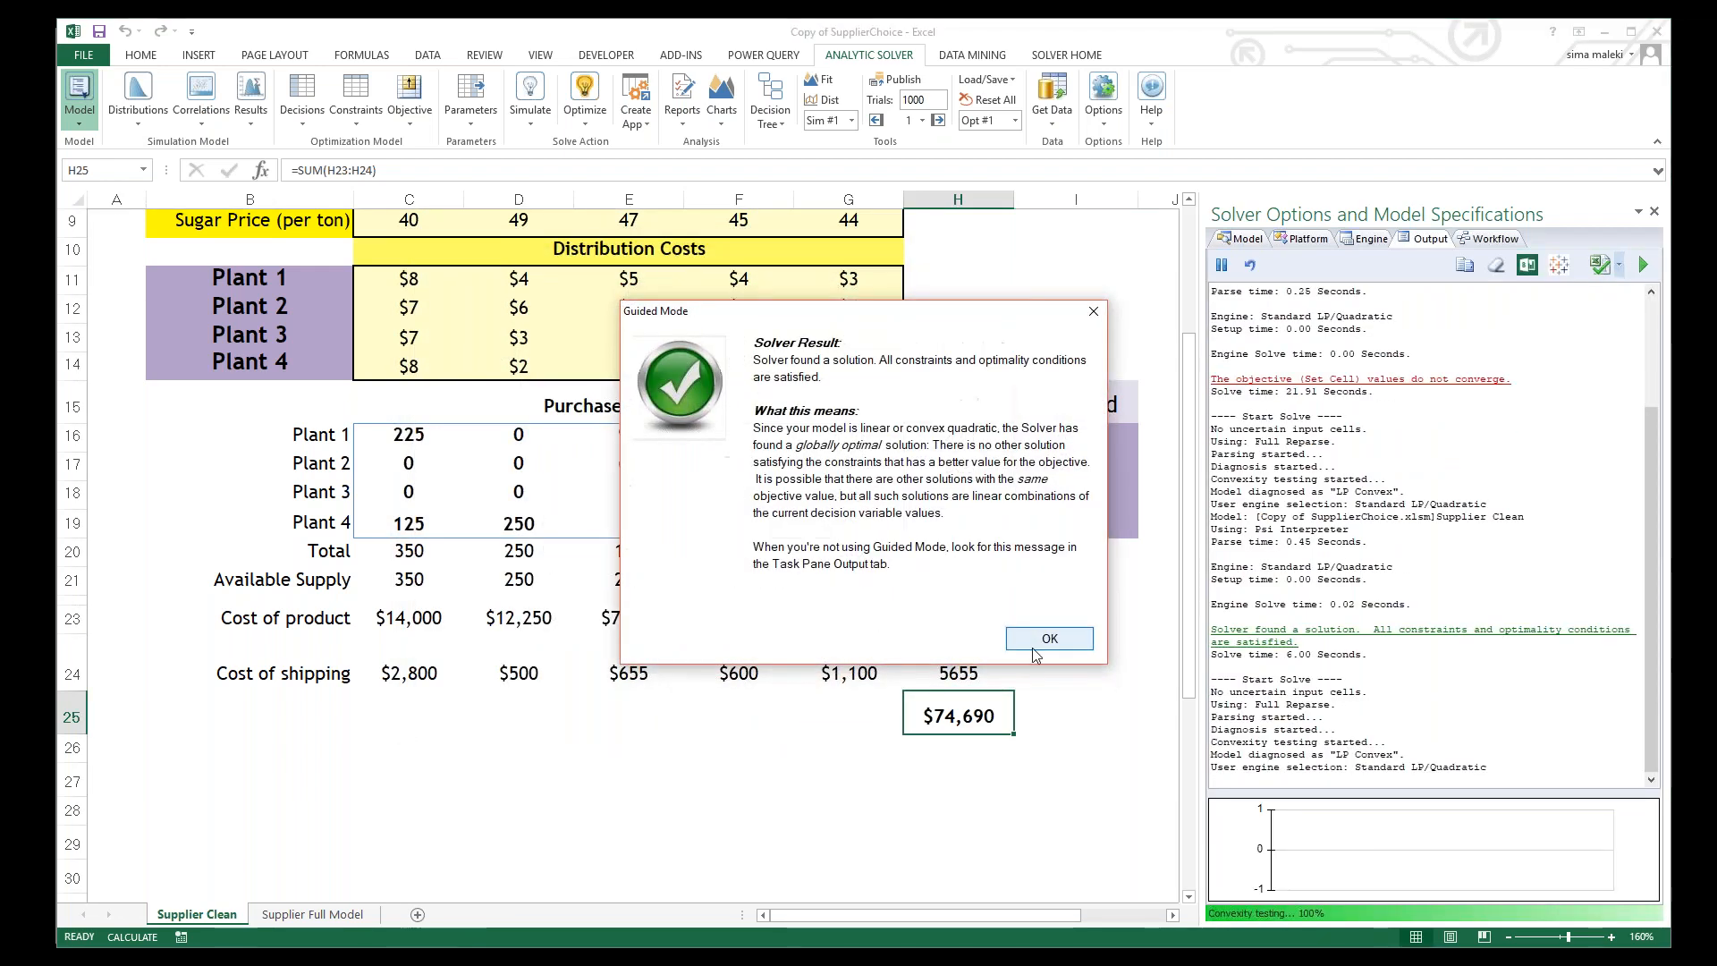
left_click(1034, 645)
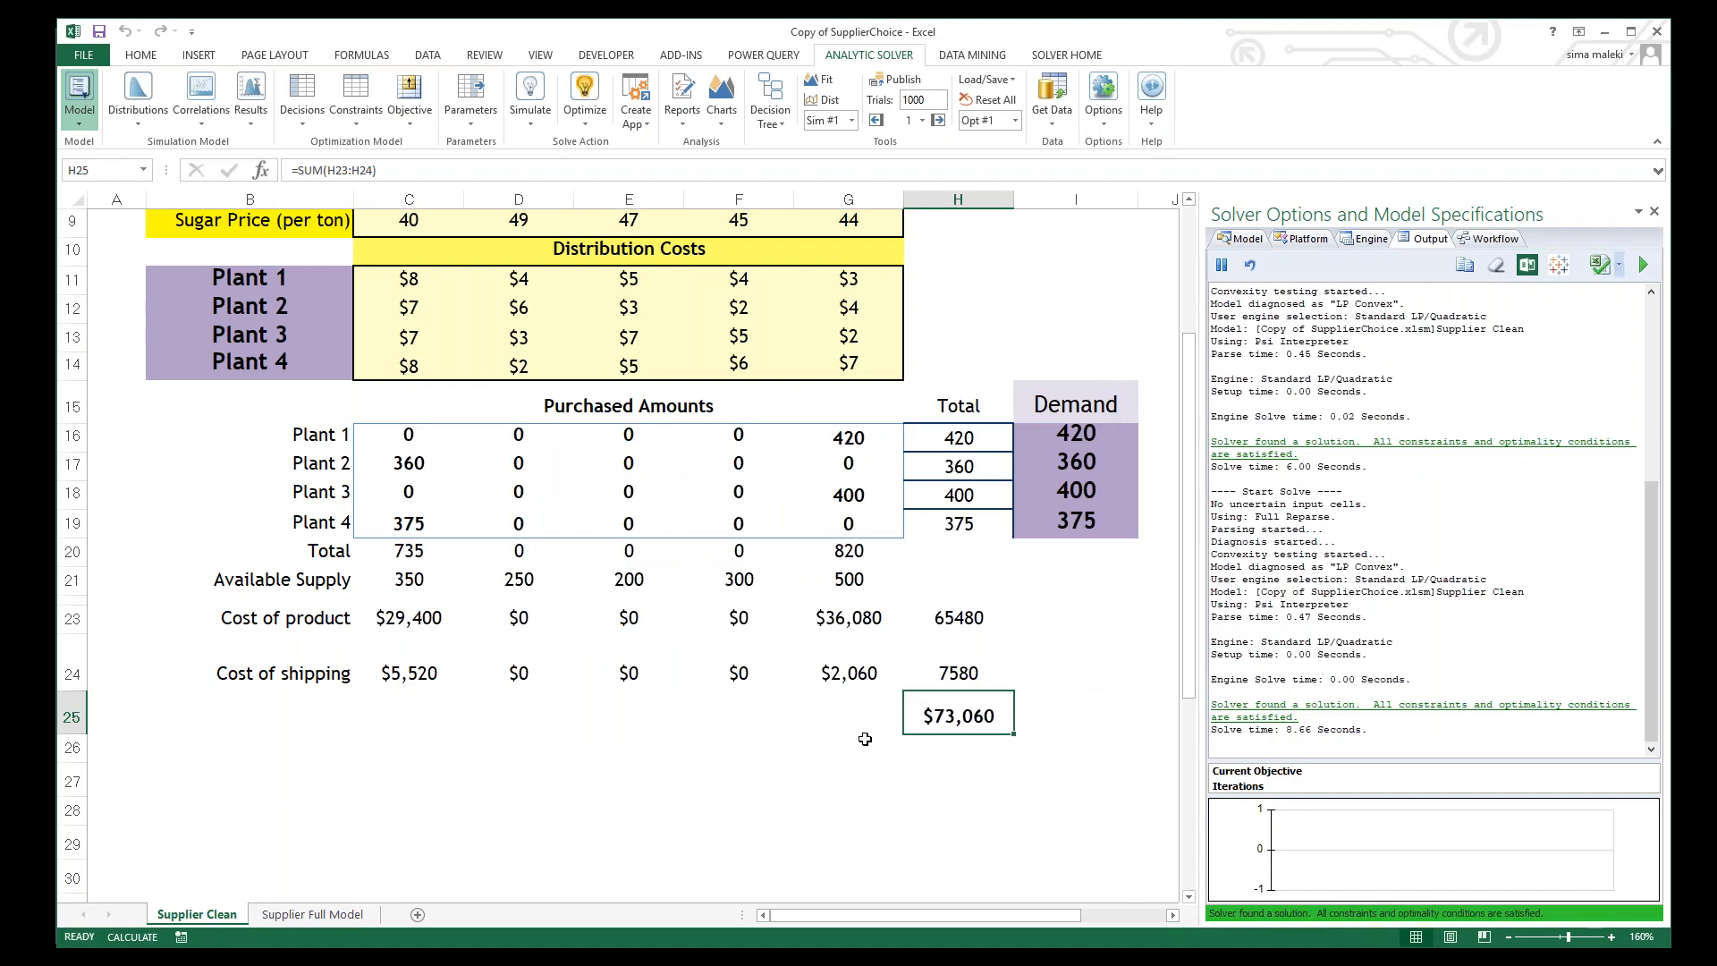
left_click_drag(1053, 661, 926, 697)
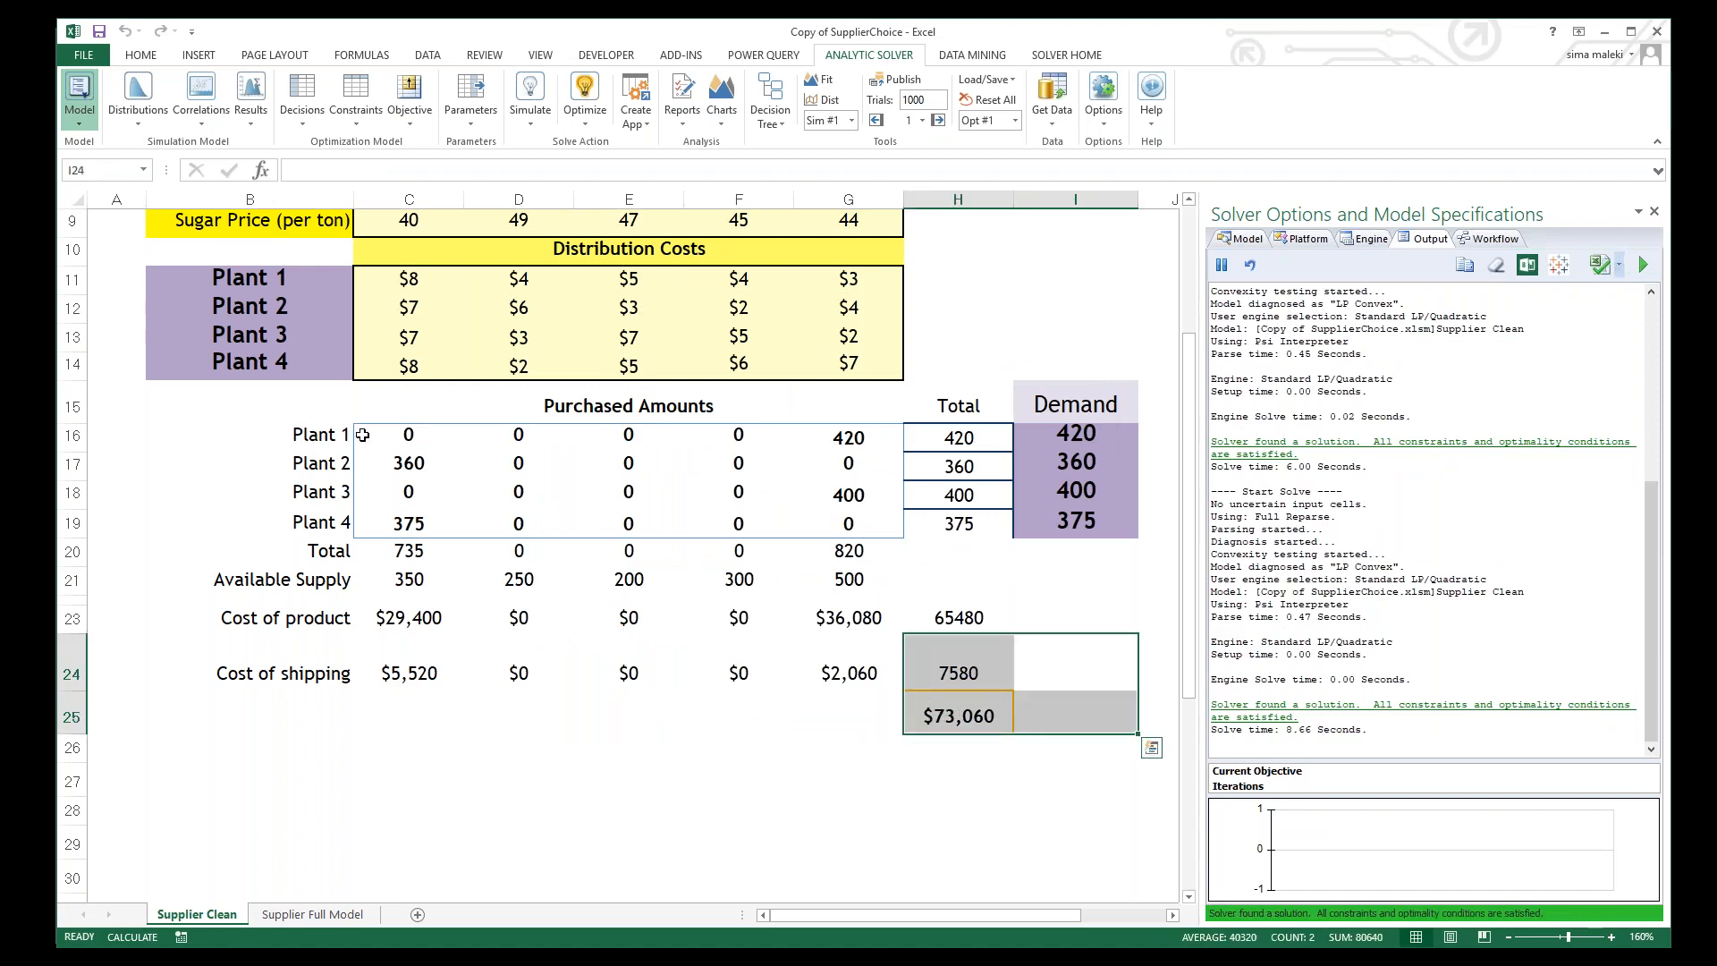
scroll(765, 728, "up", 2)
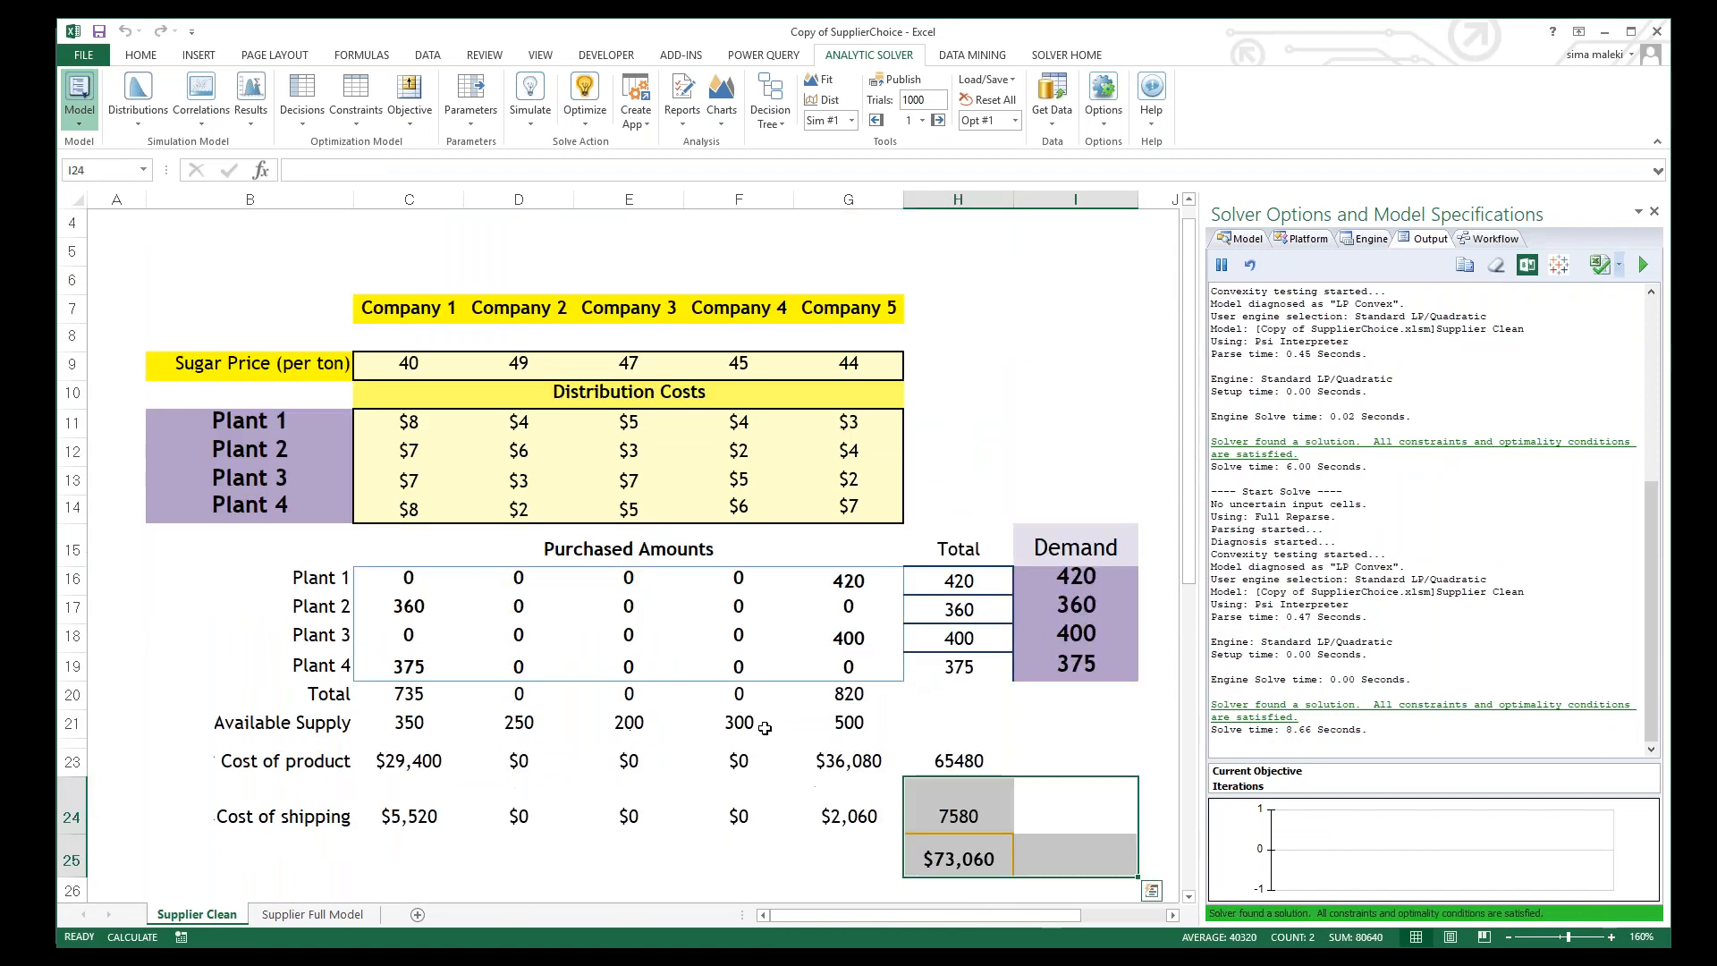
left_click(411, 577)
left_click_drag(411, 577, 409, 666)
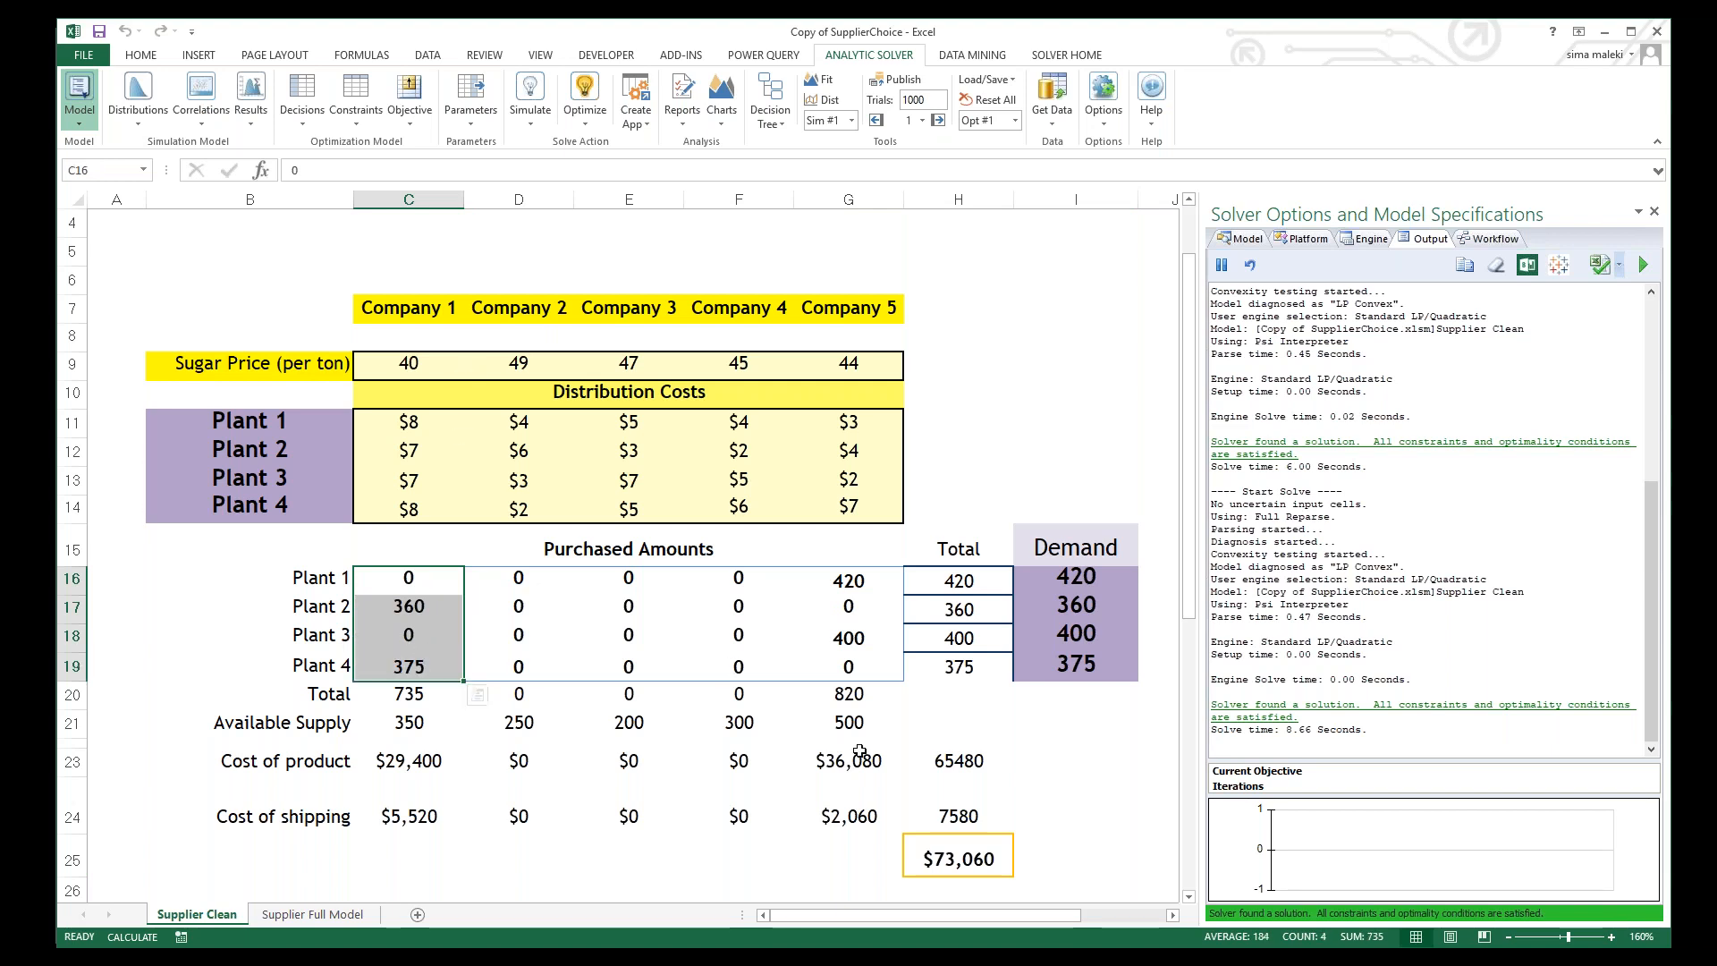
left_click_drag(848, 581, 841, 664)
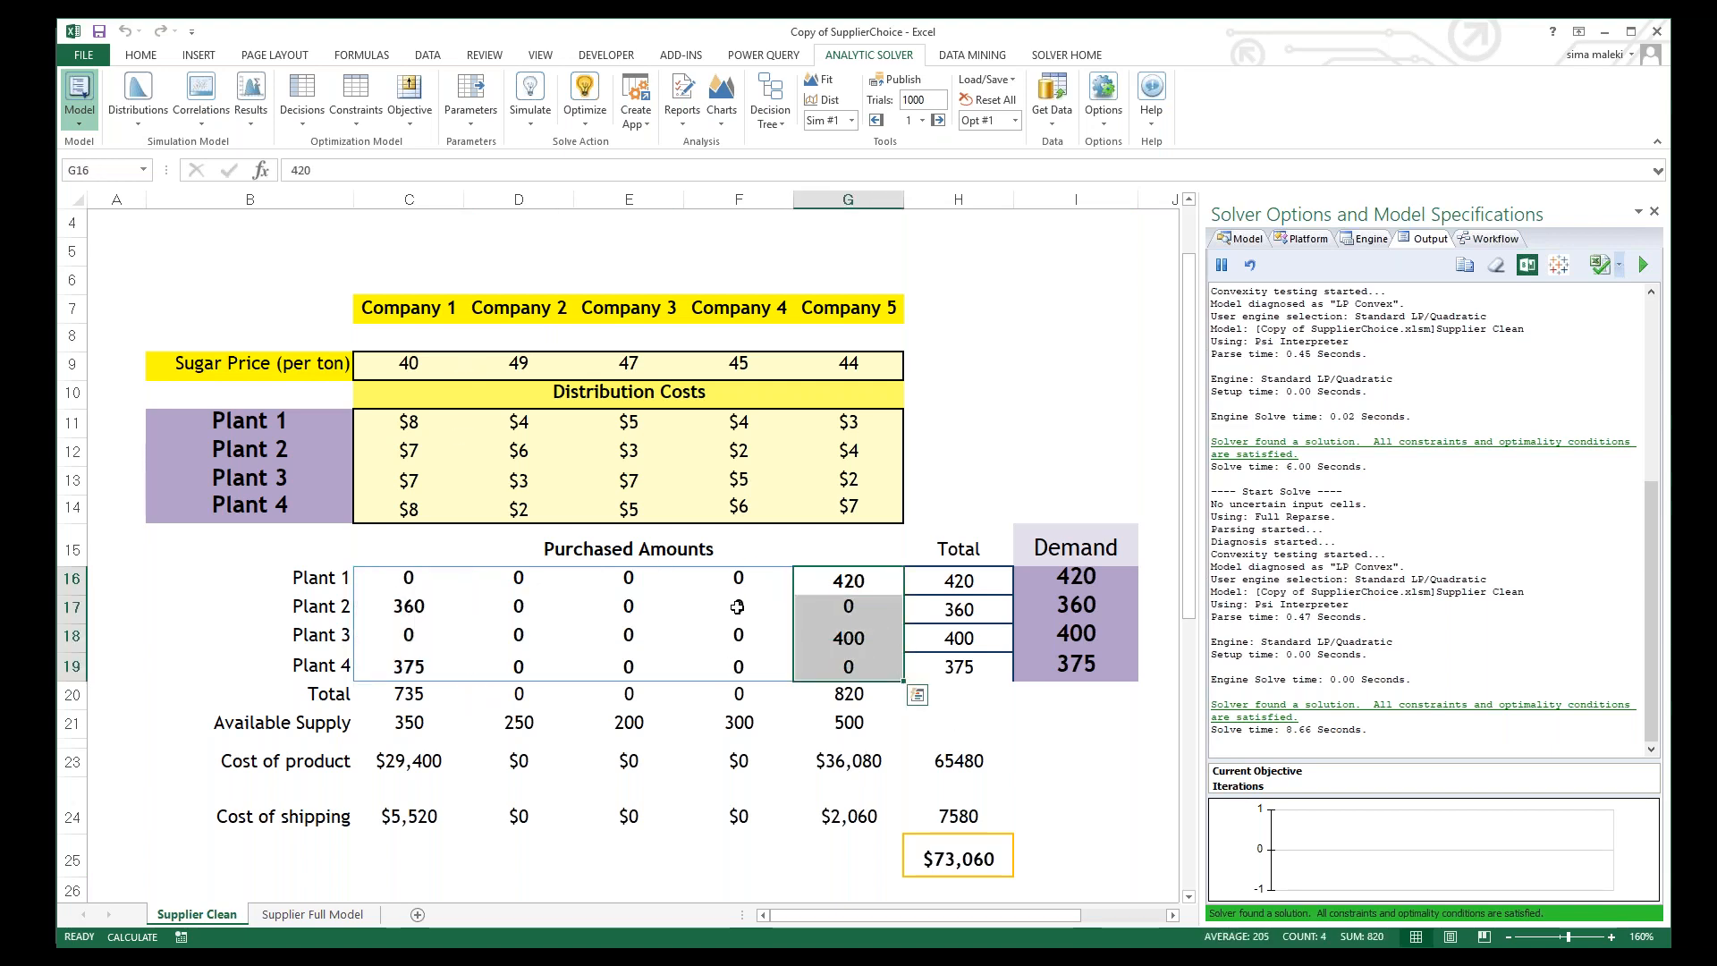
mouse_move(518, 608)
left_mouse_down()
mouse_move(626, 626)
mouse_move(662, 666)
mouse_move(739, 660)
mouse_move(523, 581)
left_mouse_up()
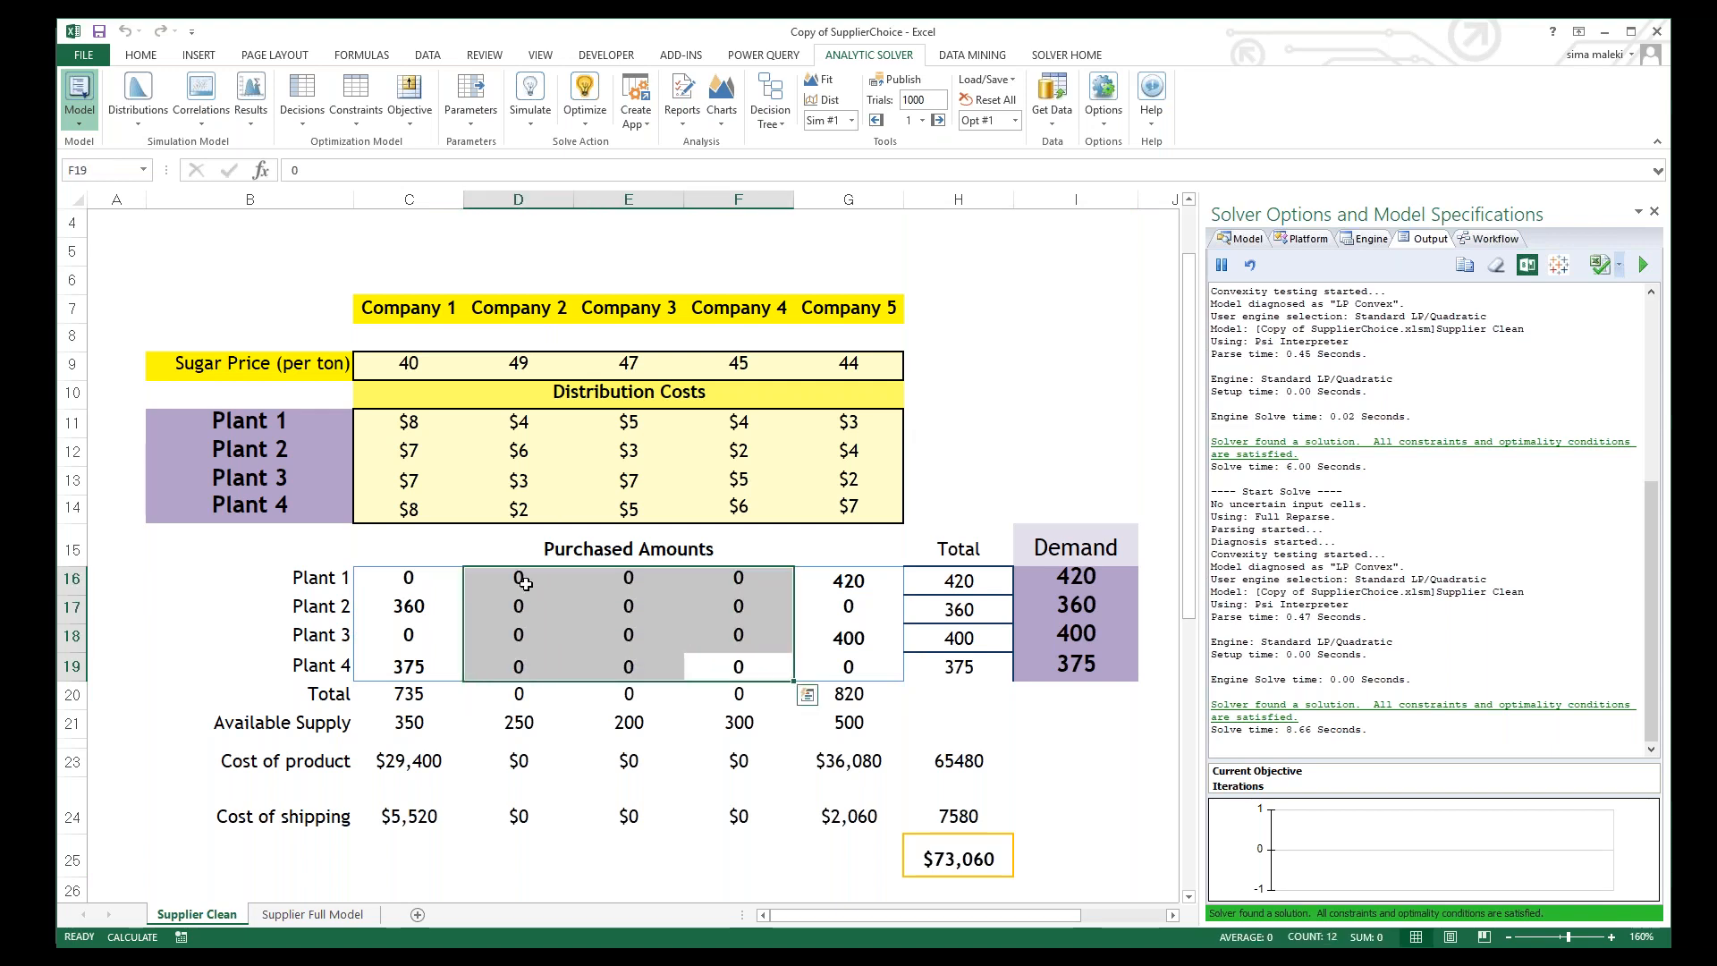
left_click_drag(740, 359, 547, 361)
left_click(1037, 394)
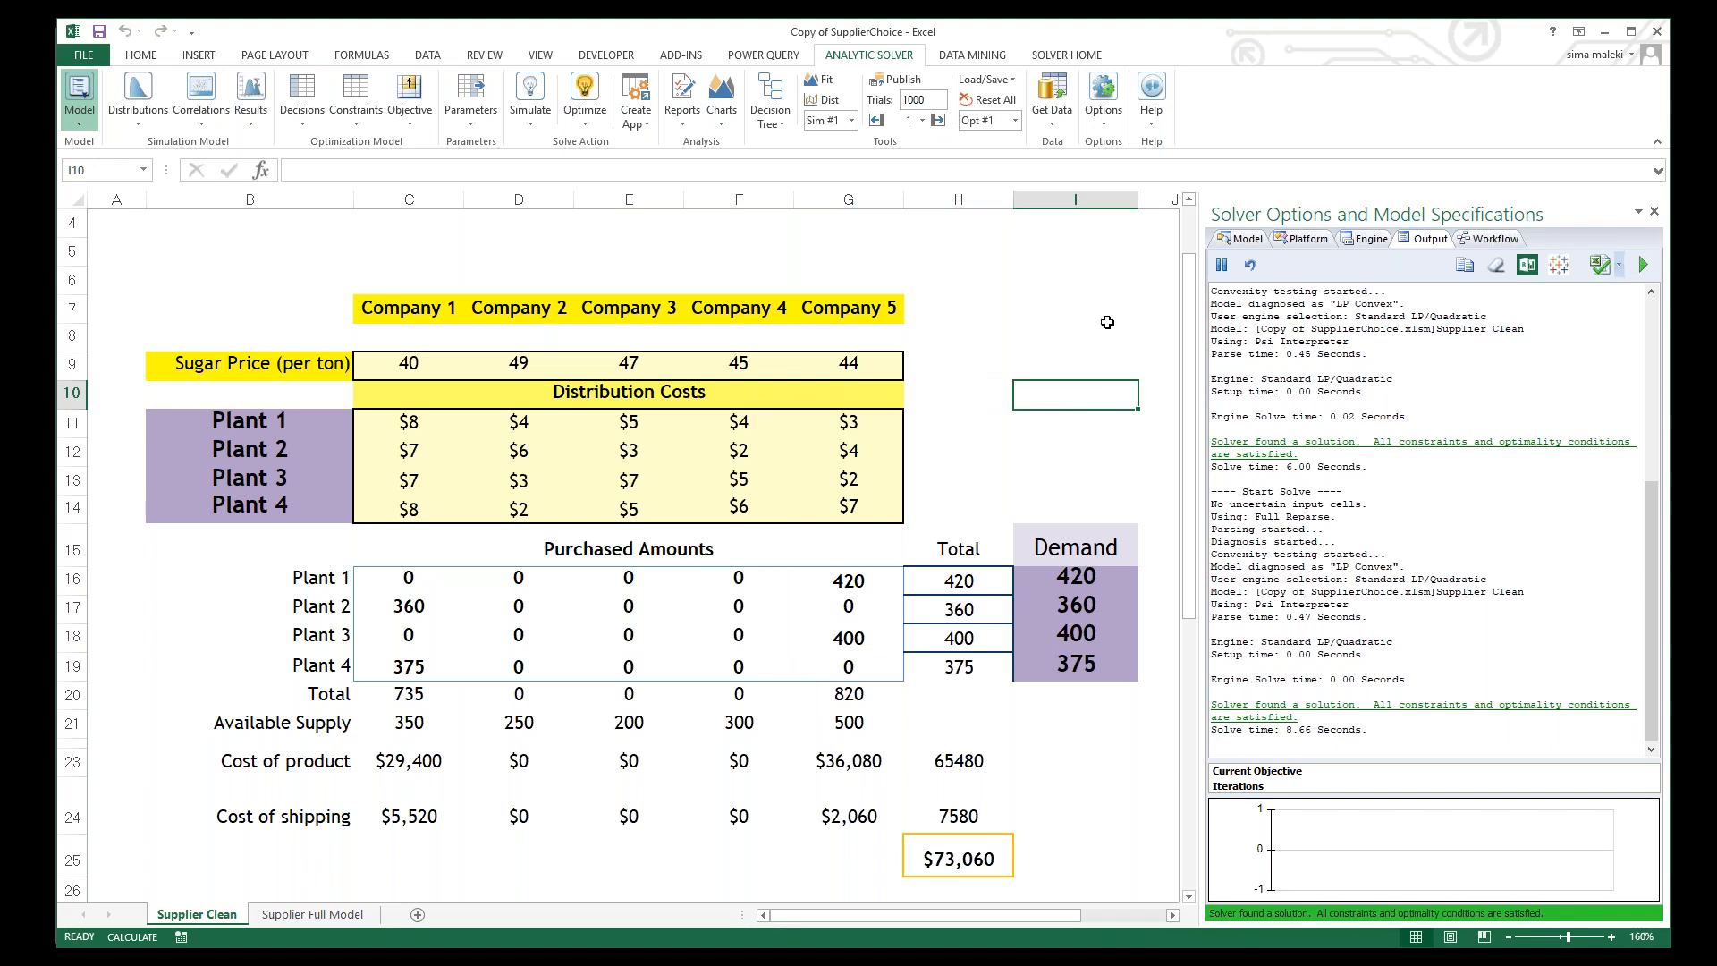
left_click(1243, 239)
left_click(1287, 450)
left_click(1287, 451)
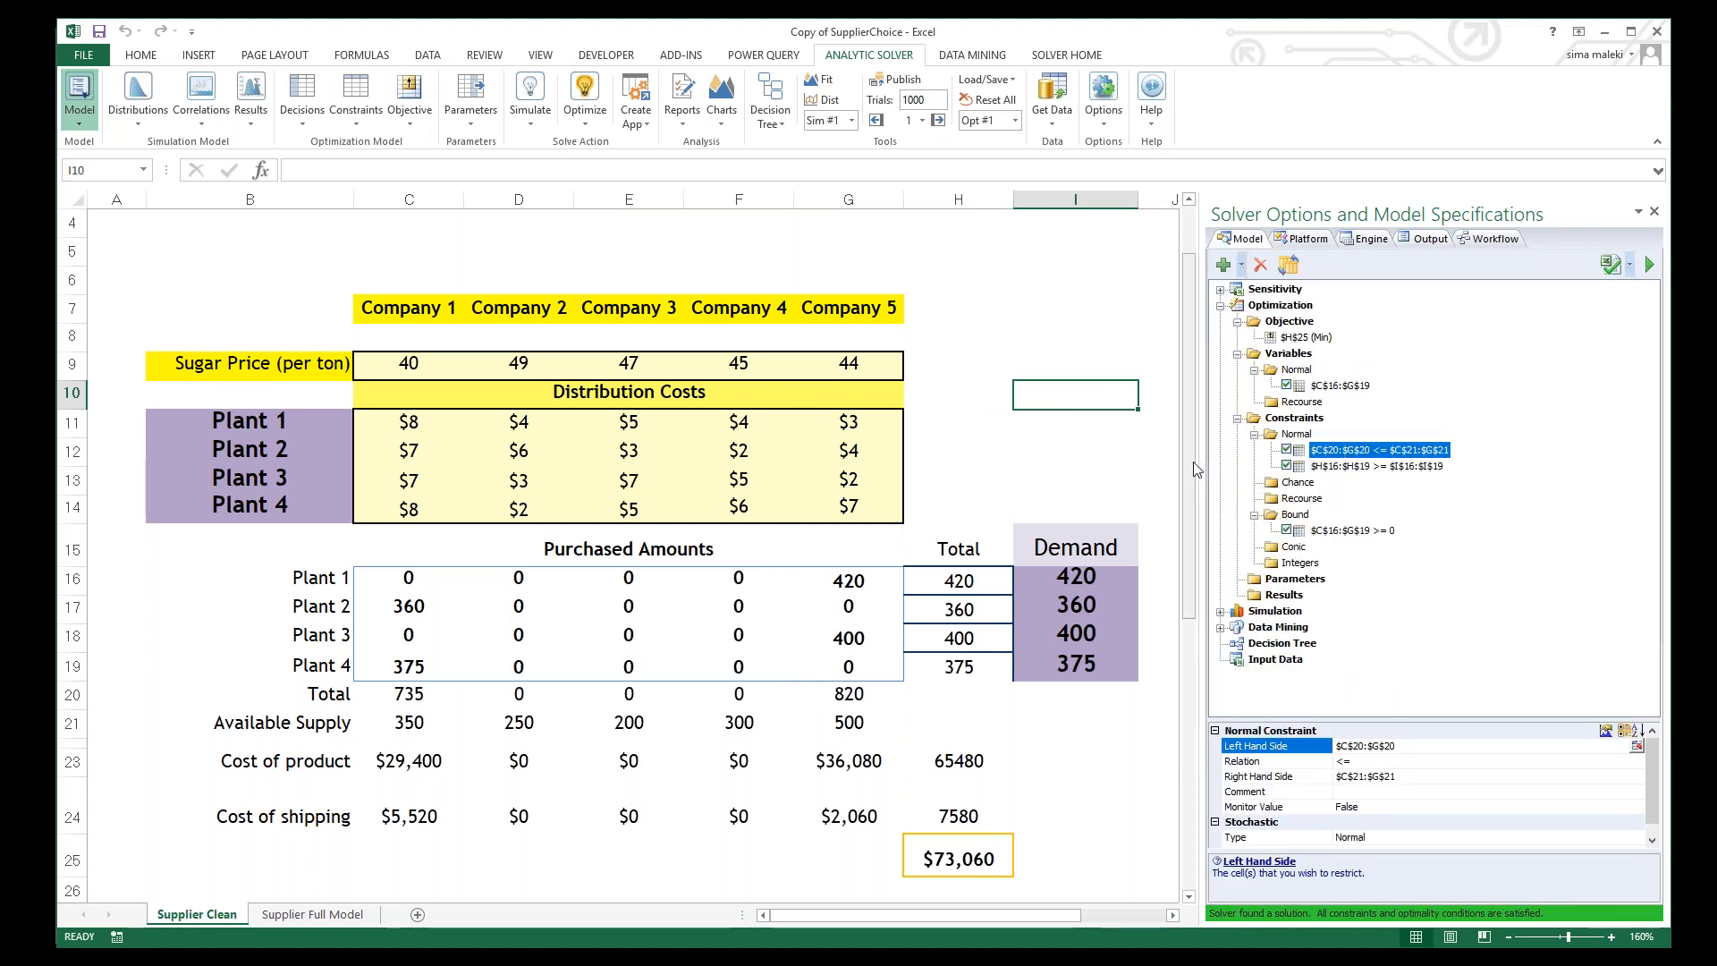
left_click_drag(1198, 468, 1173, 467)
left_click(1107, 457)
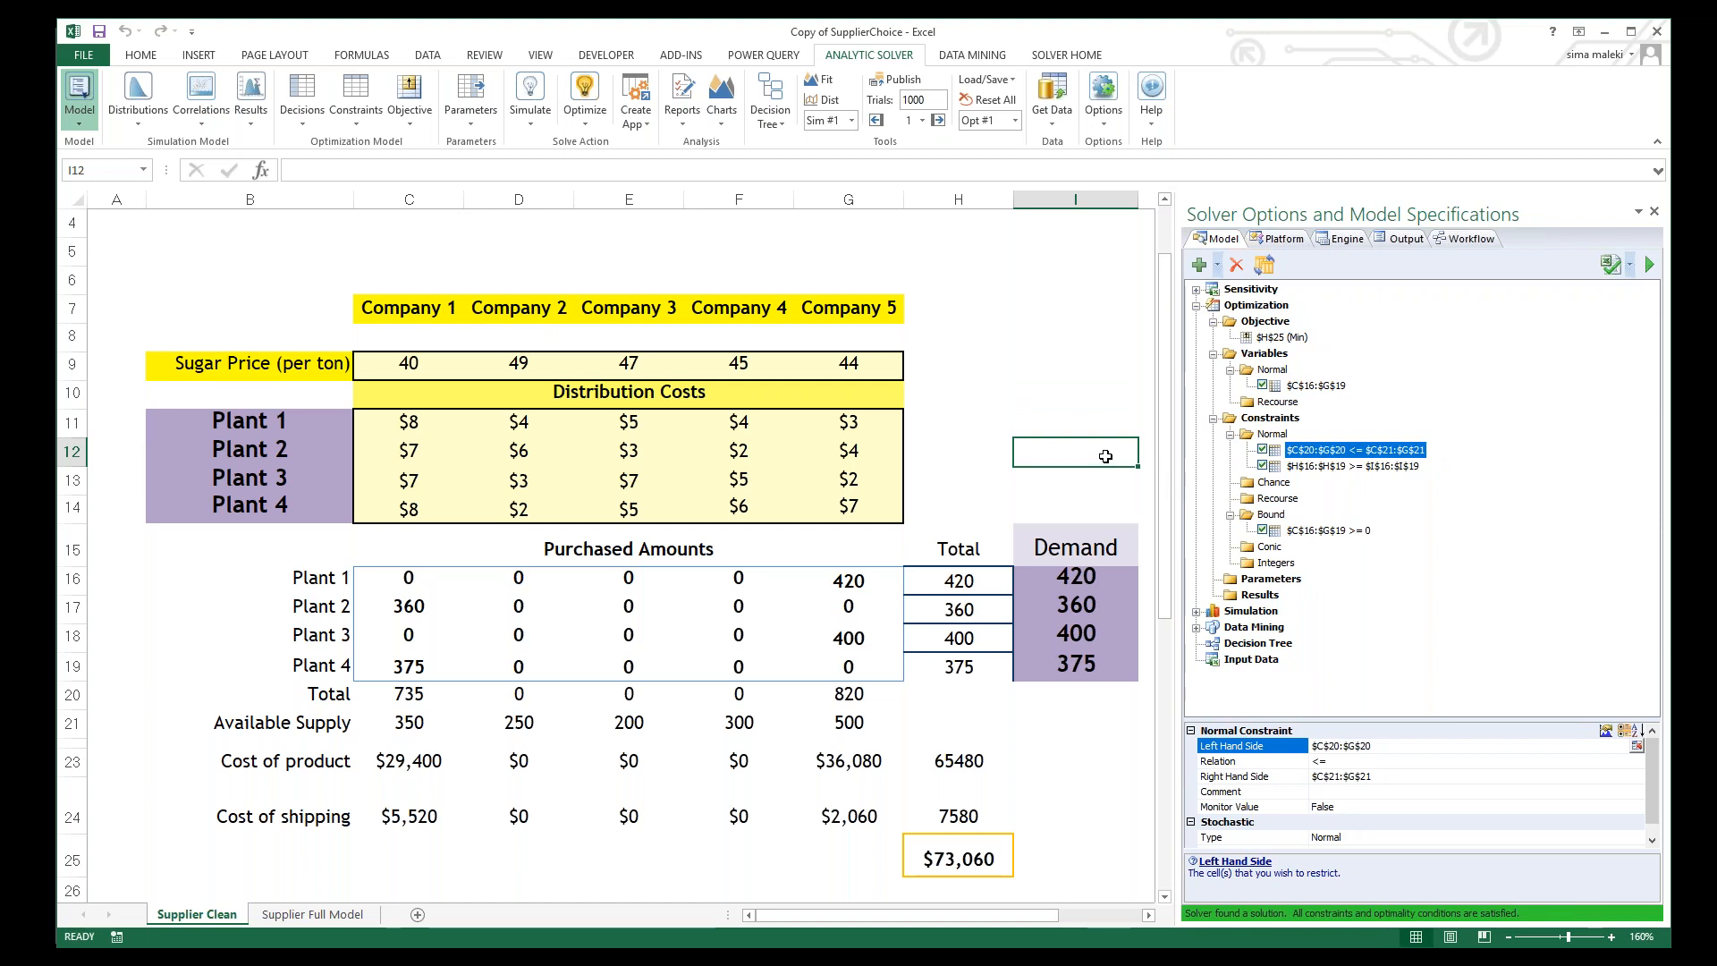
mouse_move(519, 941)
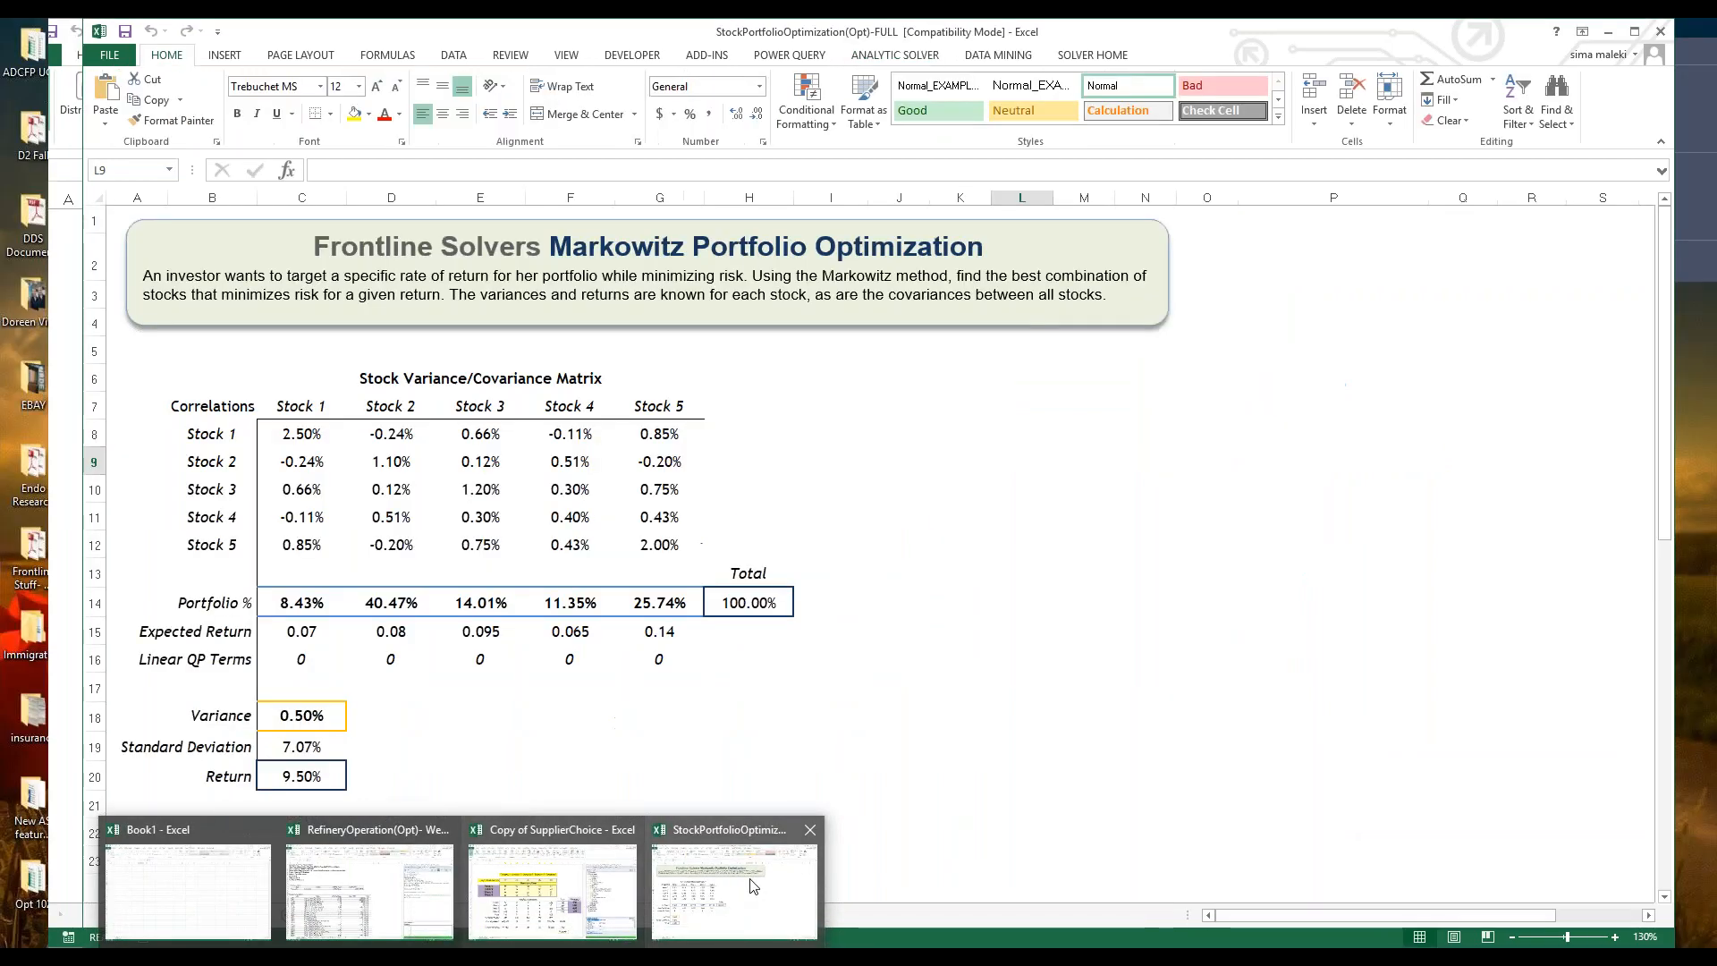
Step: Switch to the StockPortfolioOptimization workbook, show the Analytic Solver model pane, and zoom to 150%
left_click(734, 890)
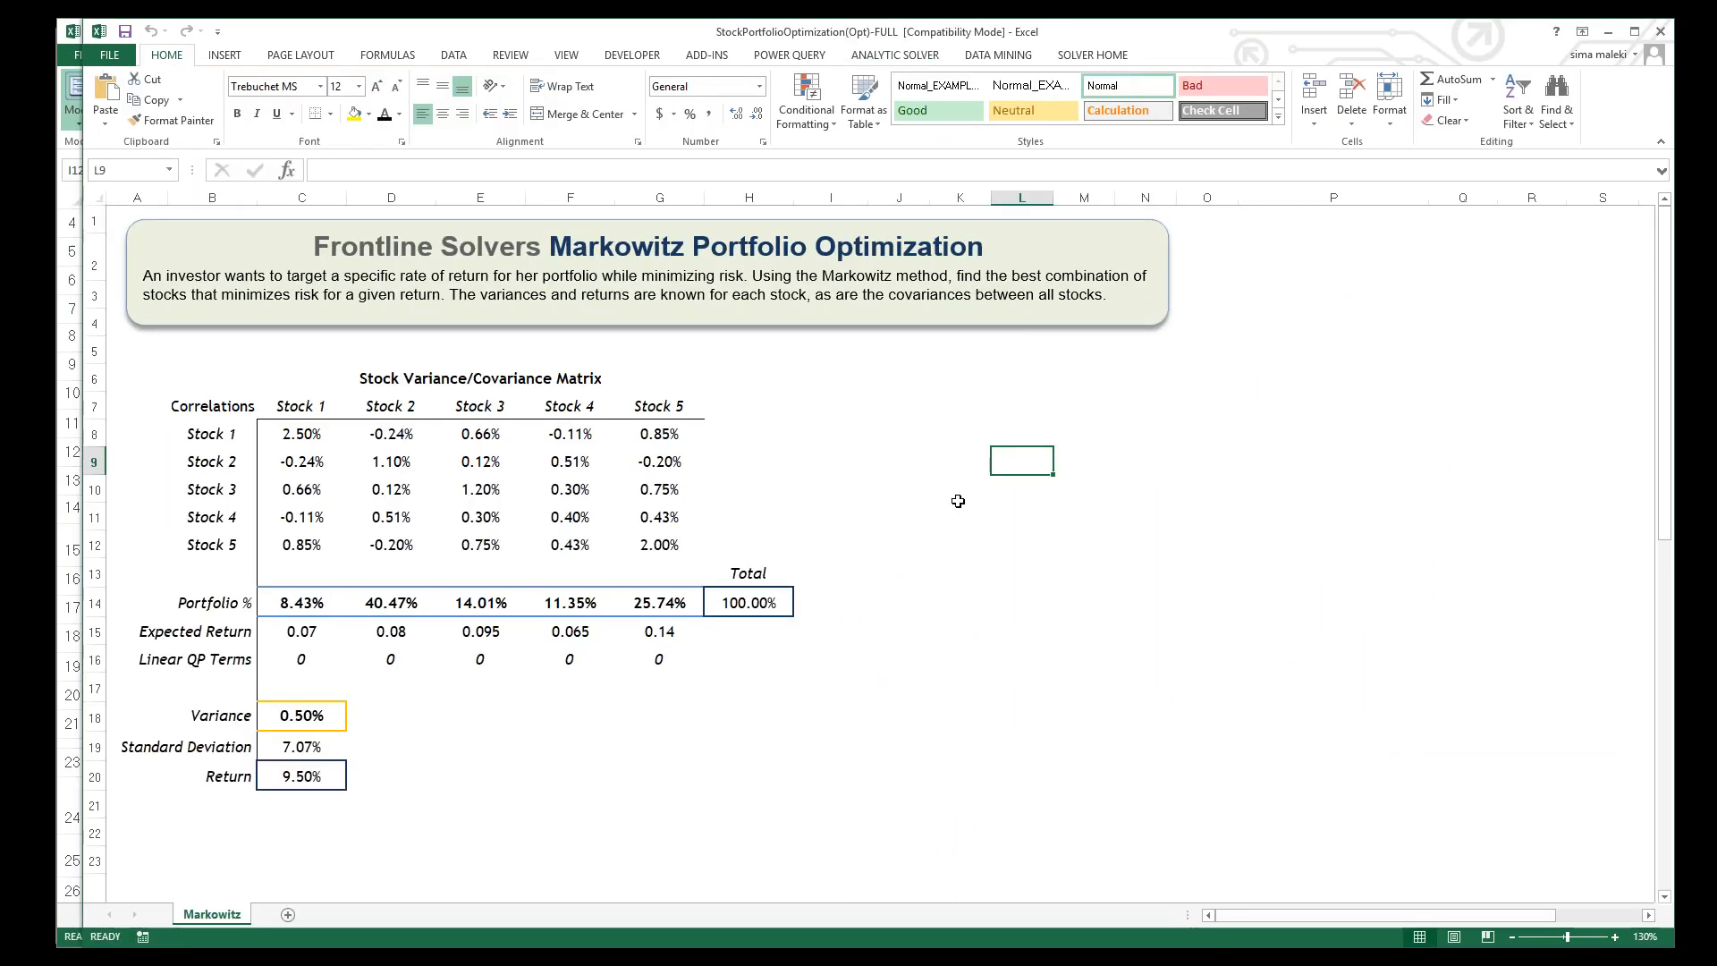
left_click(891, 56)
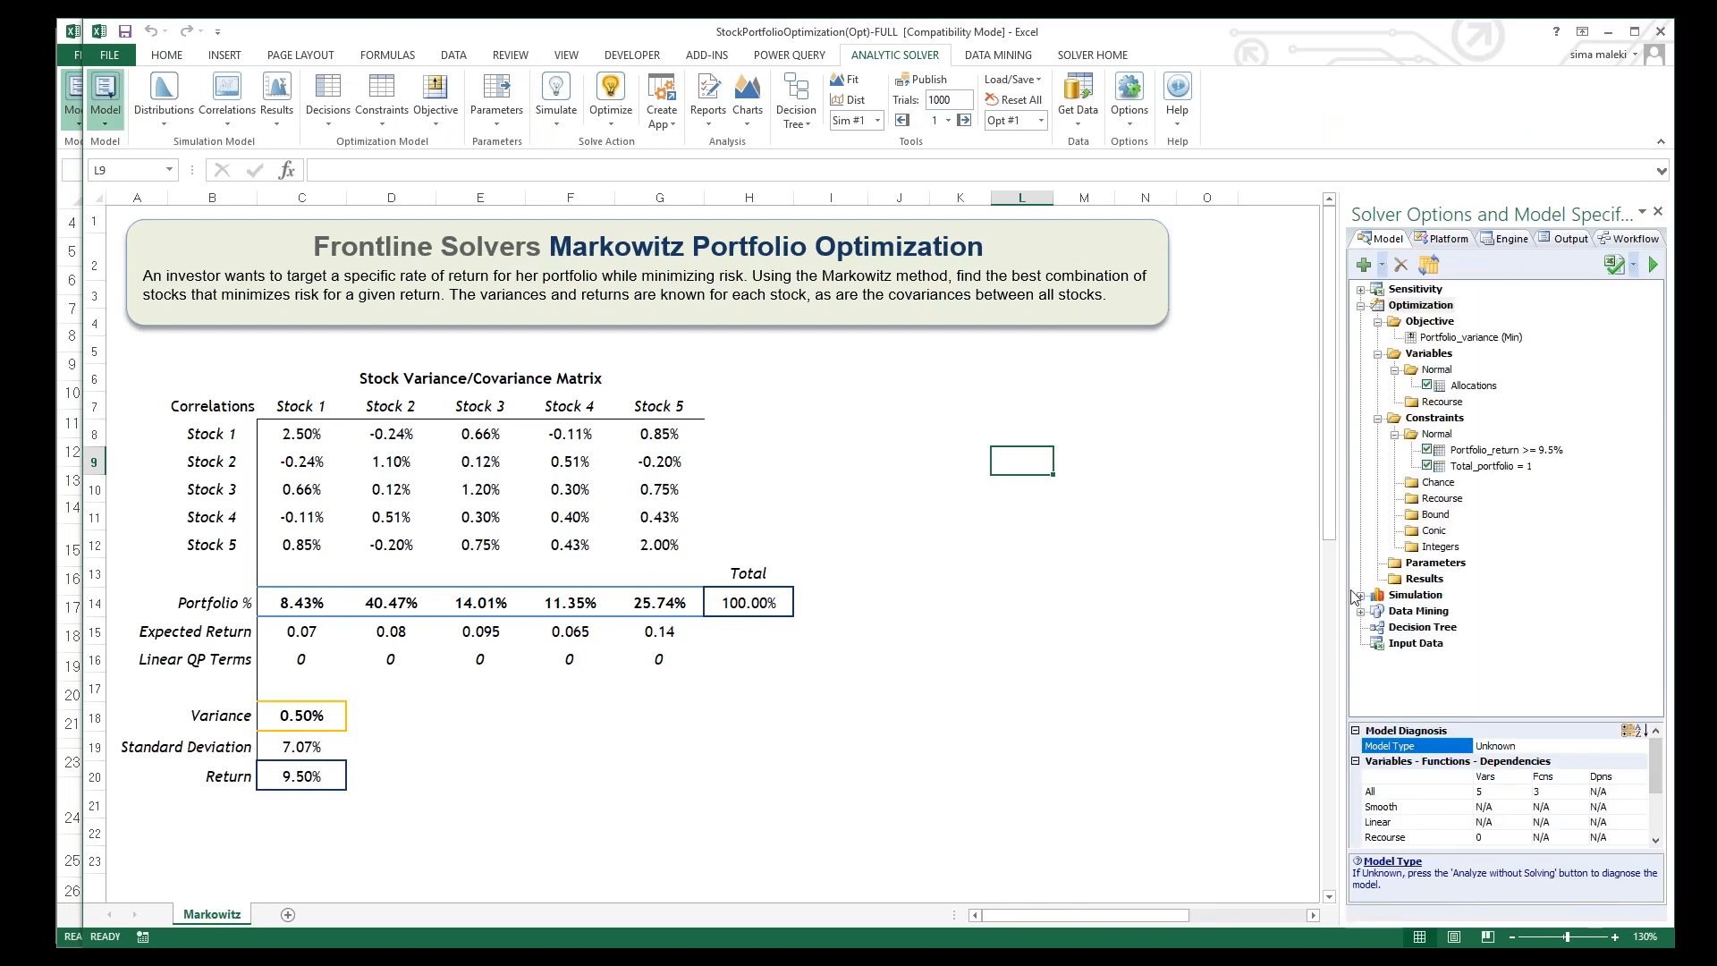
left_click_drag(1335, 584, 1134, 590)
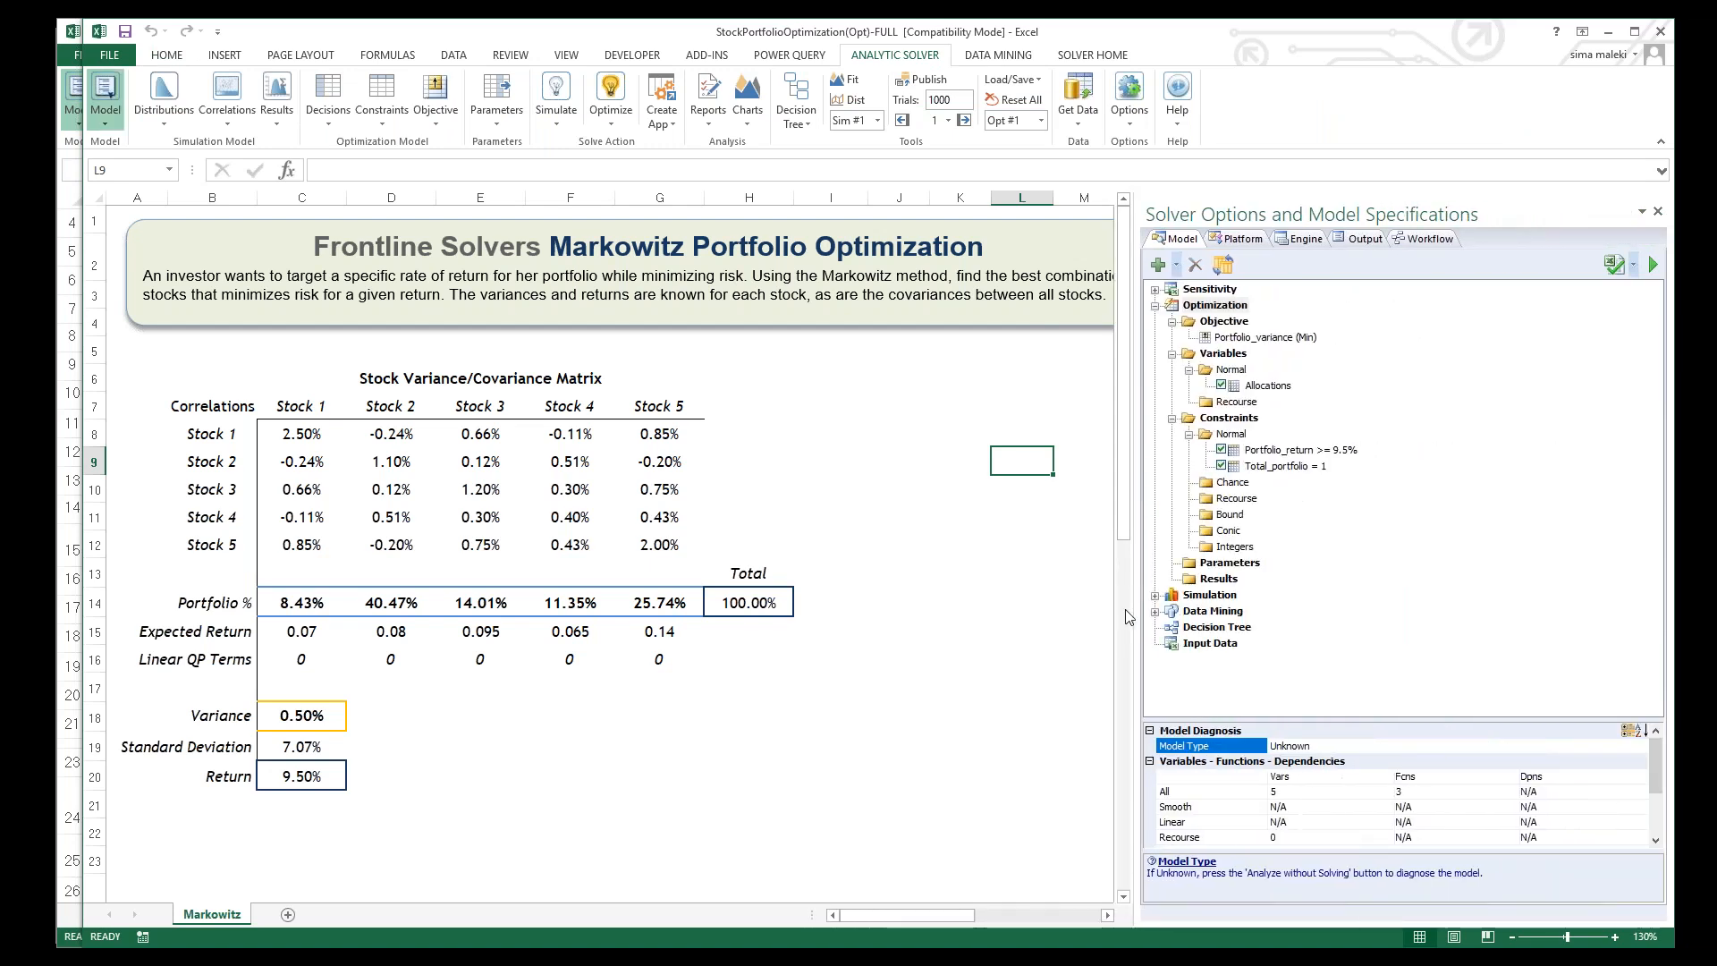
left_click(1615, 936)
left_click(1615, 936)
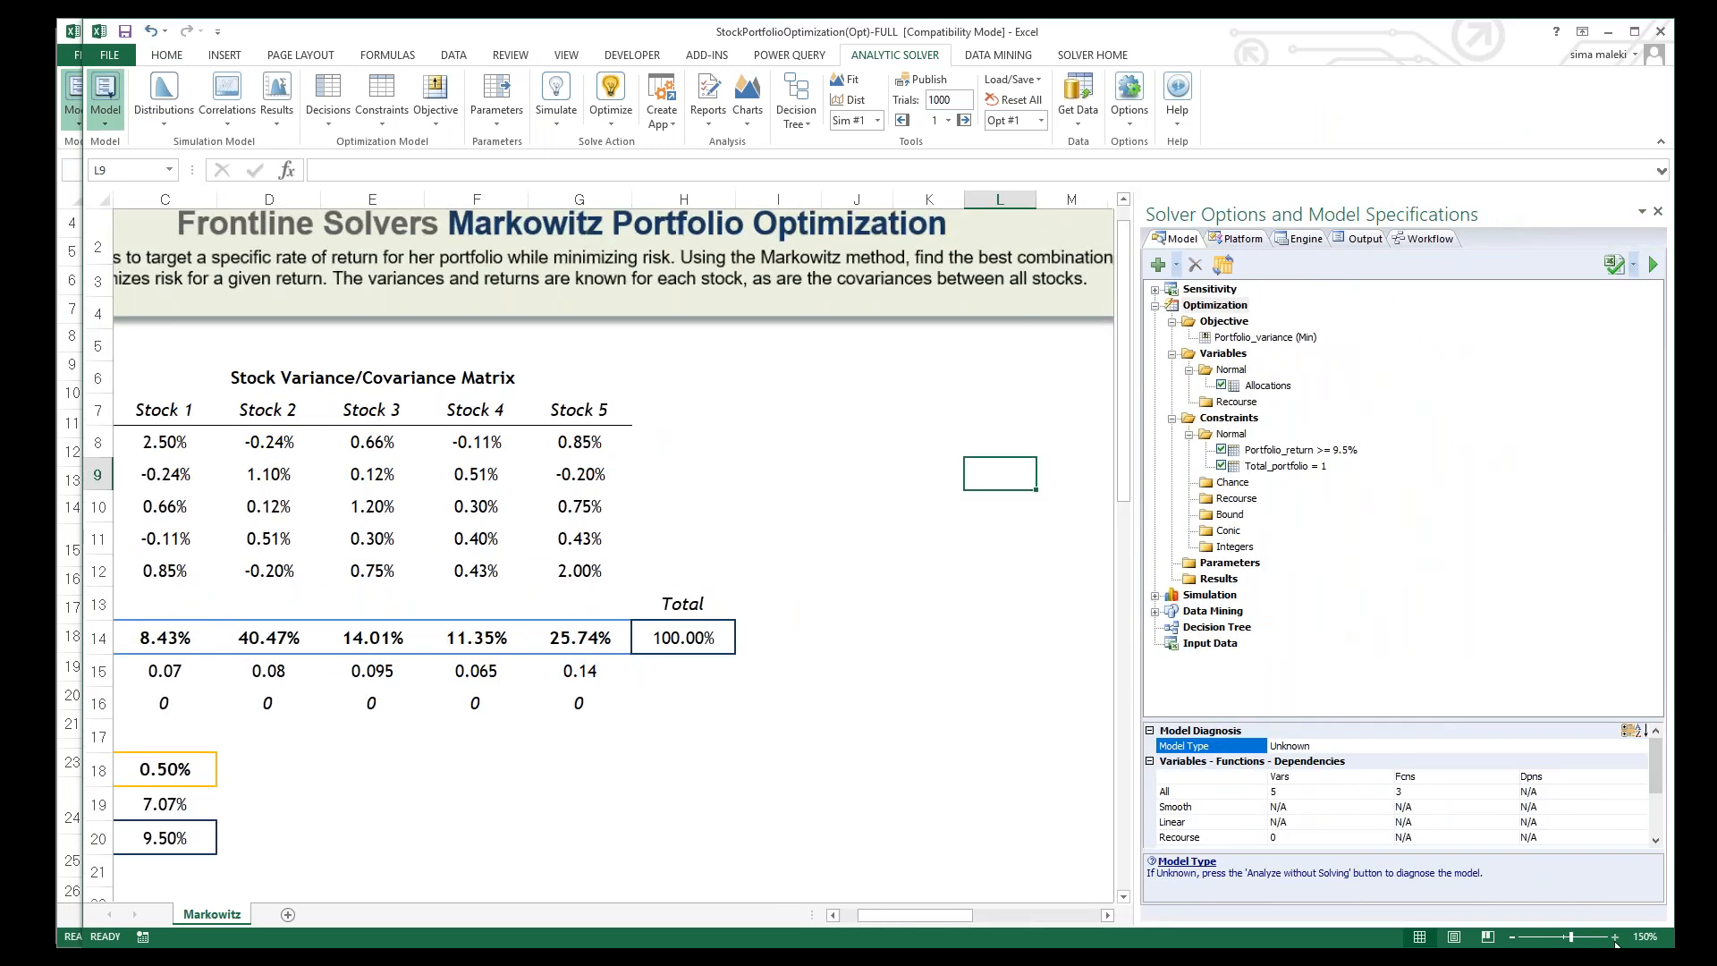
left_click_drag(953, 922, 894, 919)
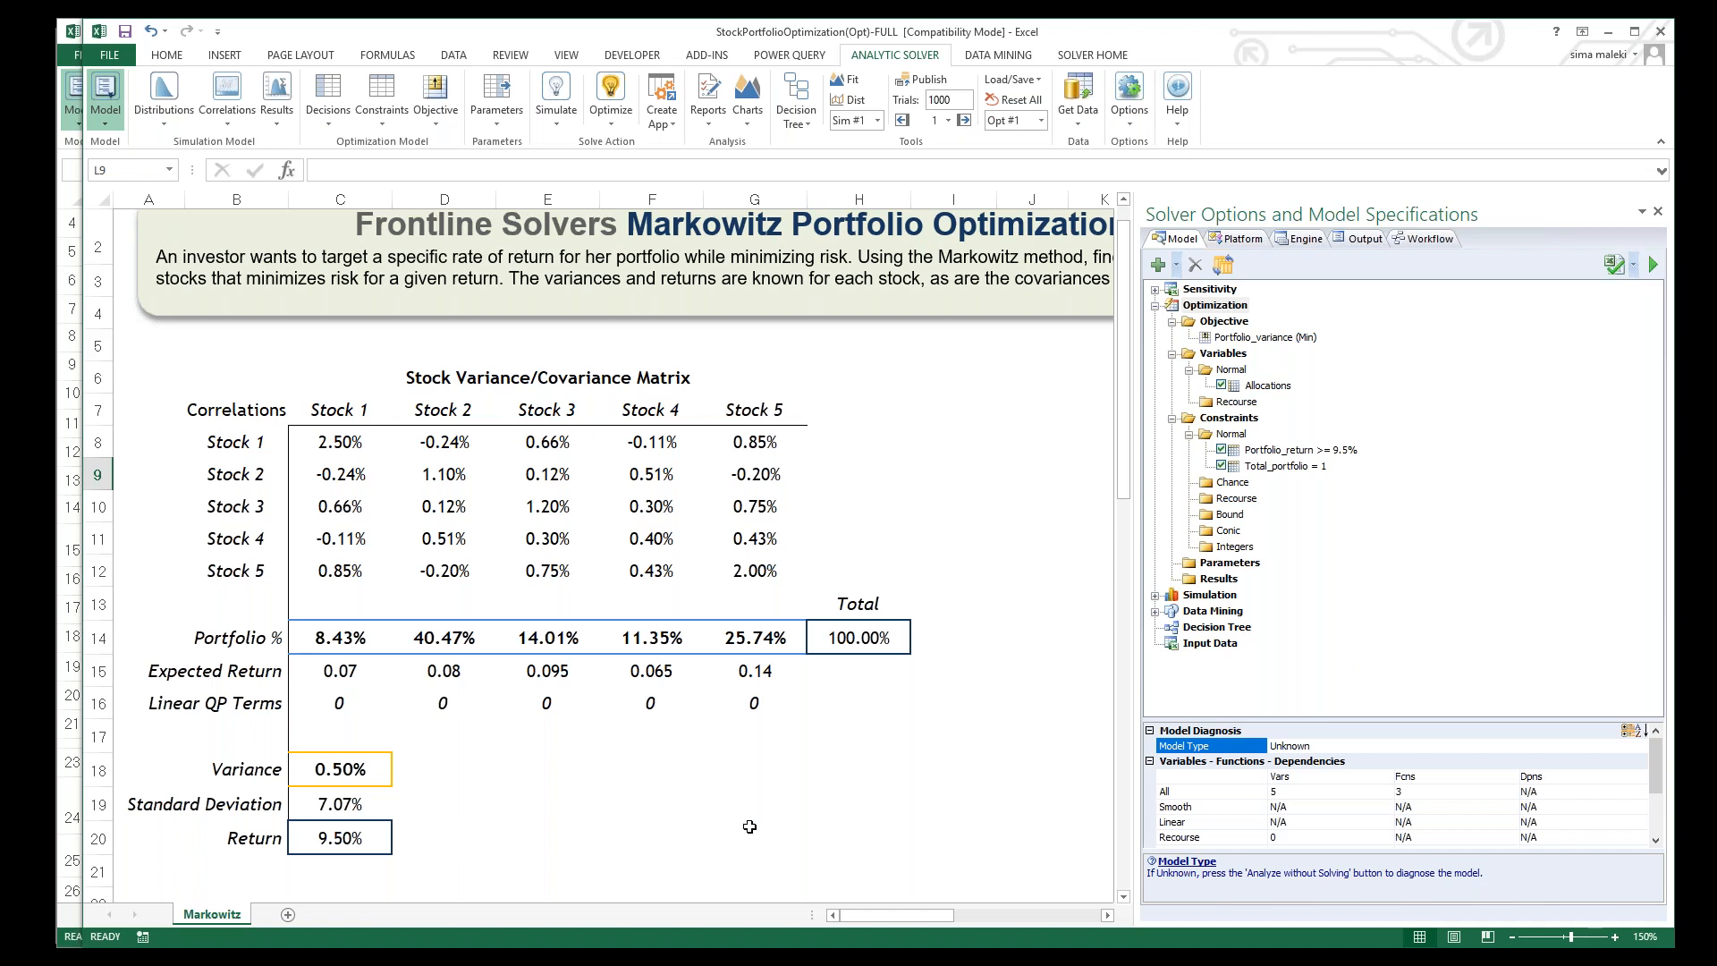
left_click(751, 821)
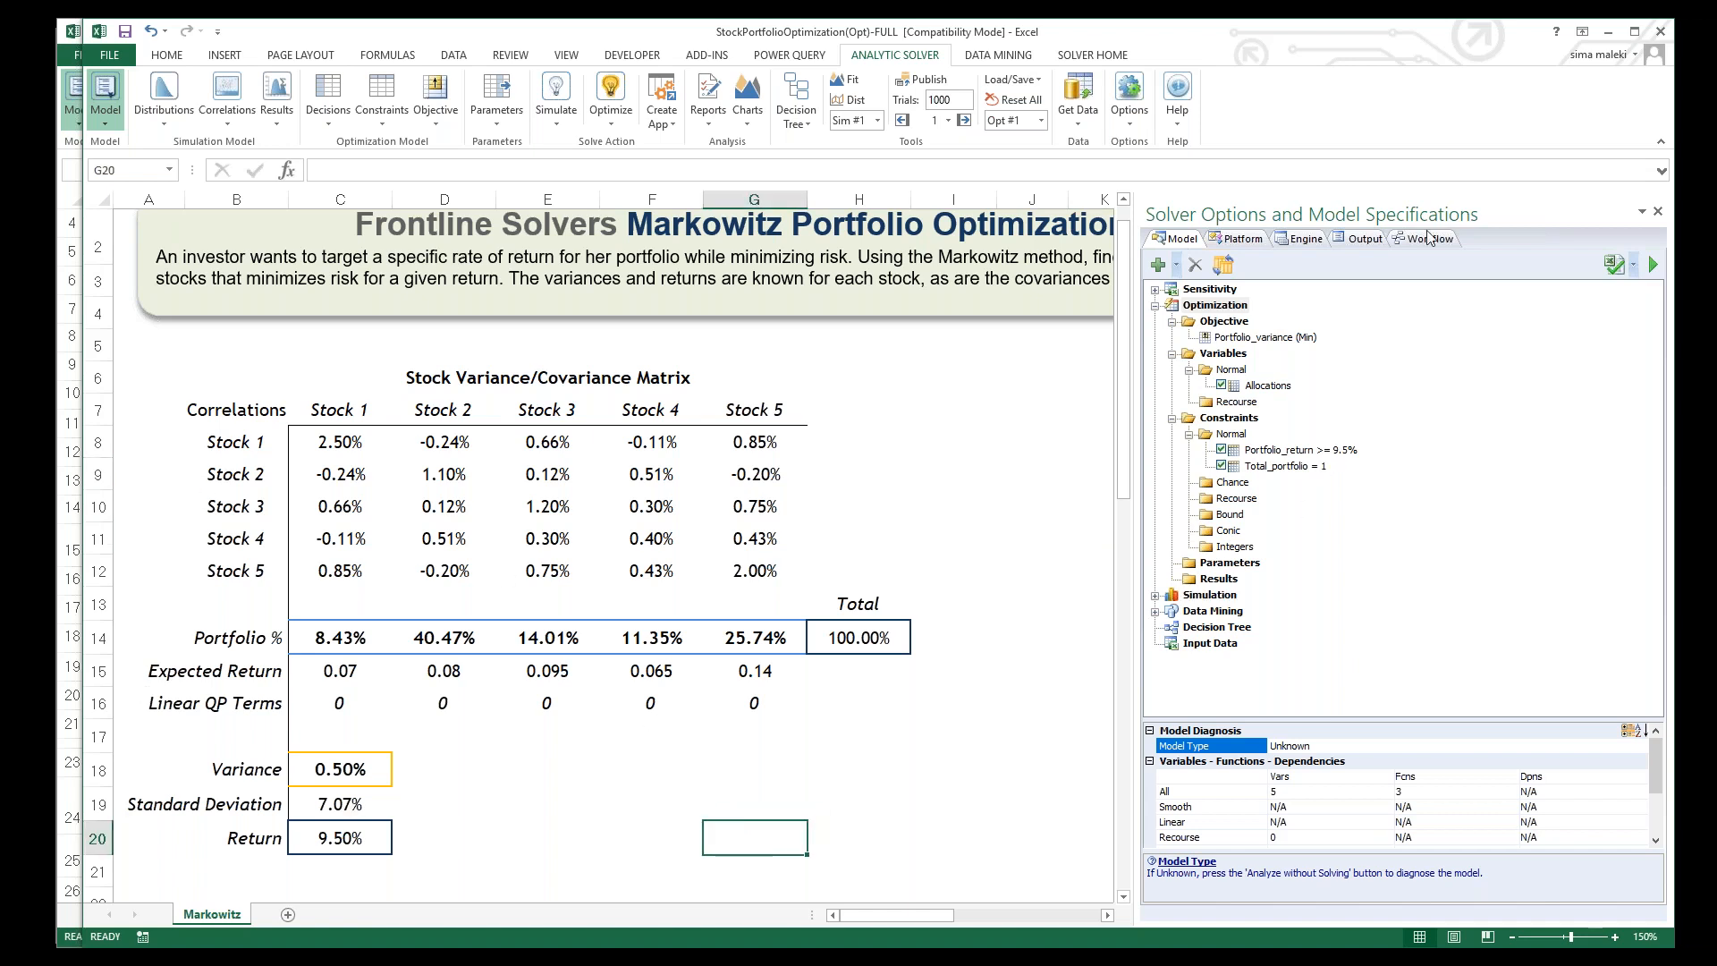
Step: Optimize the Markowitz model in Guided Mode, confirming 0.50% variance, then open the Portfolio_variance objective
left_click(612, 89)
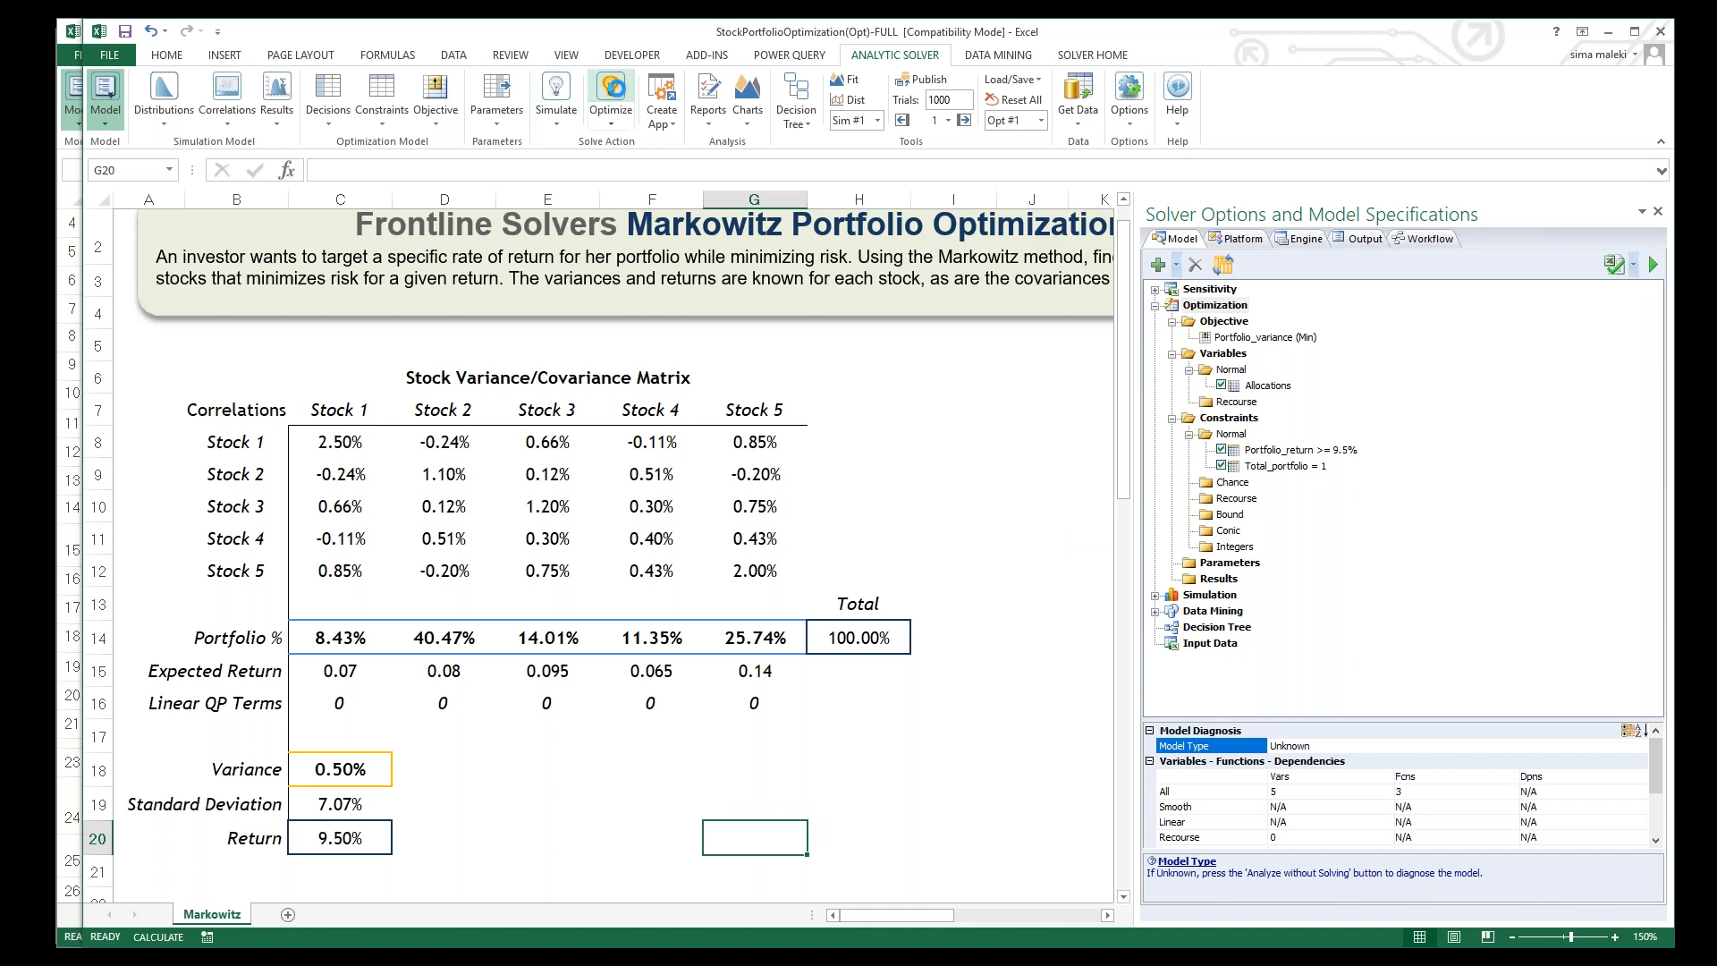
key("Return")
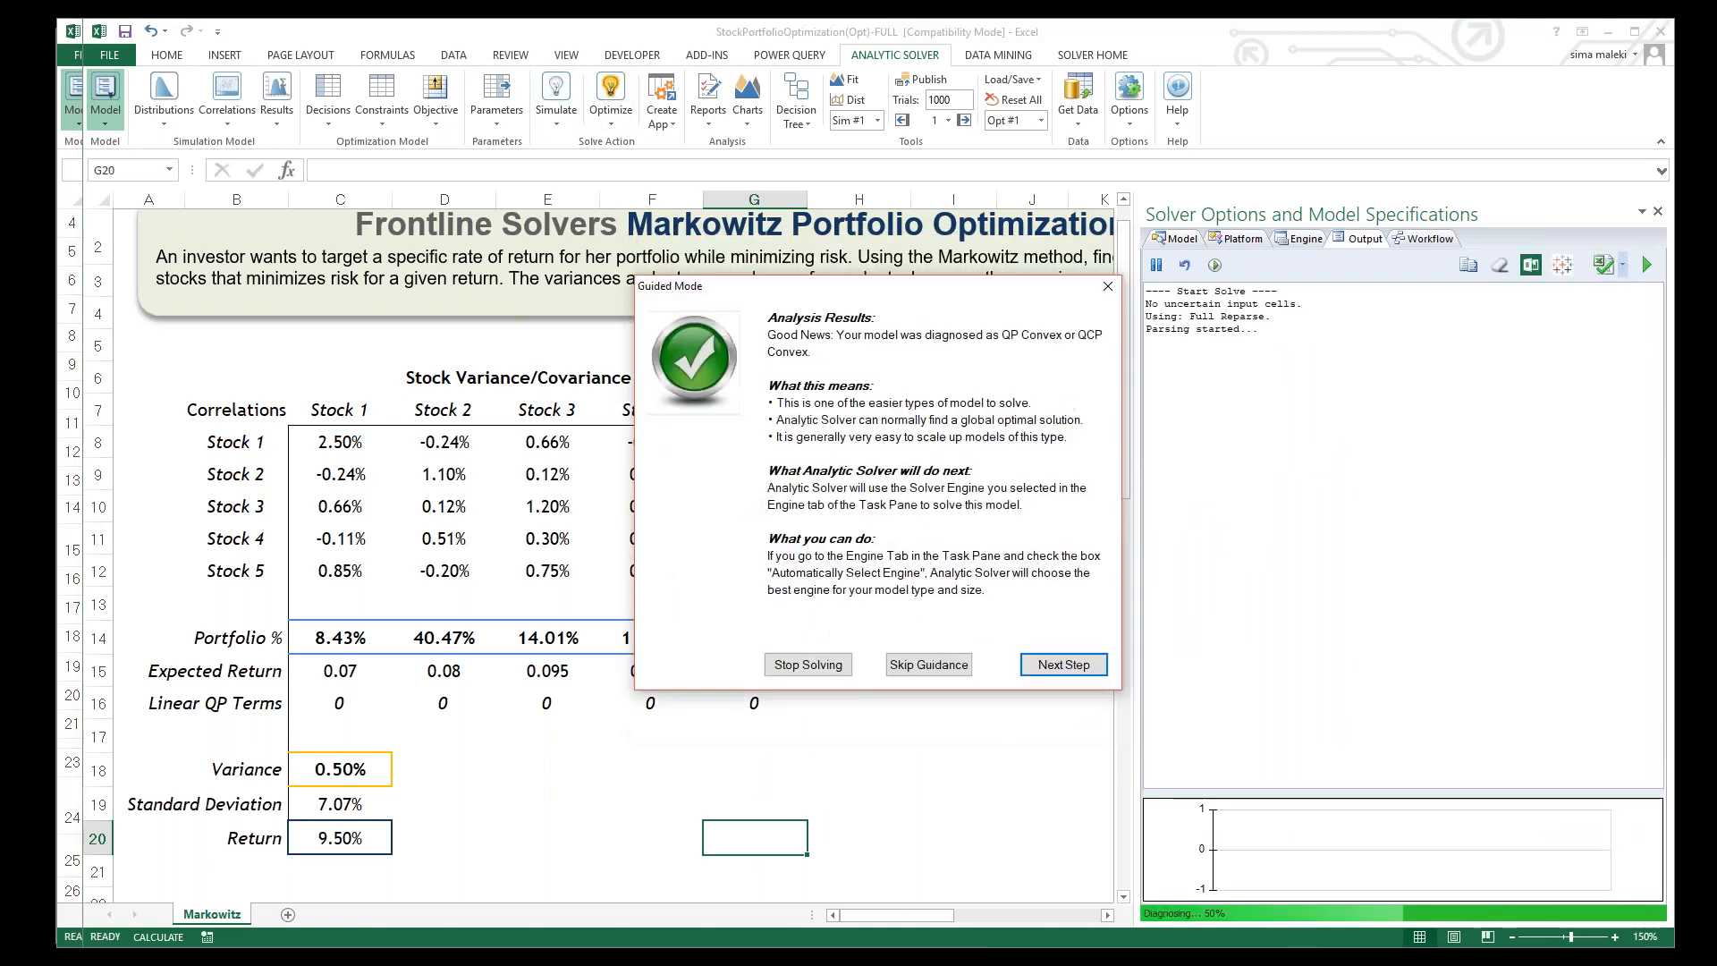
left_click(1059, 669)
key("Return")
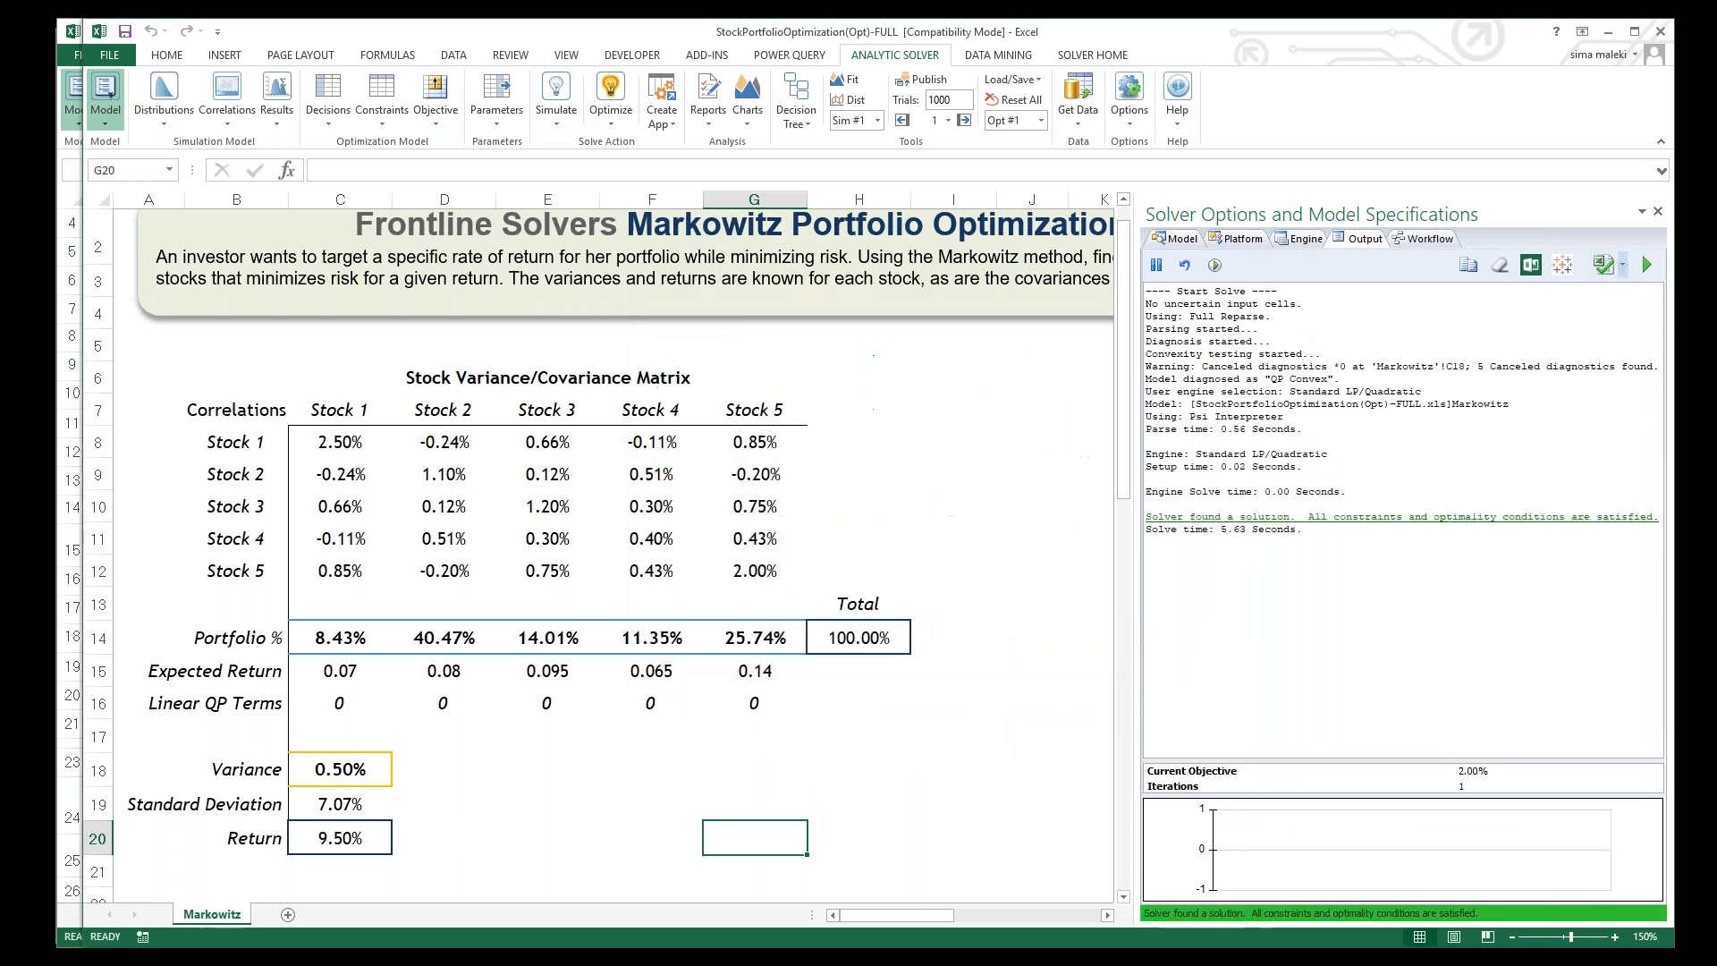
left_click(343, 776)
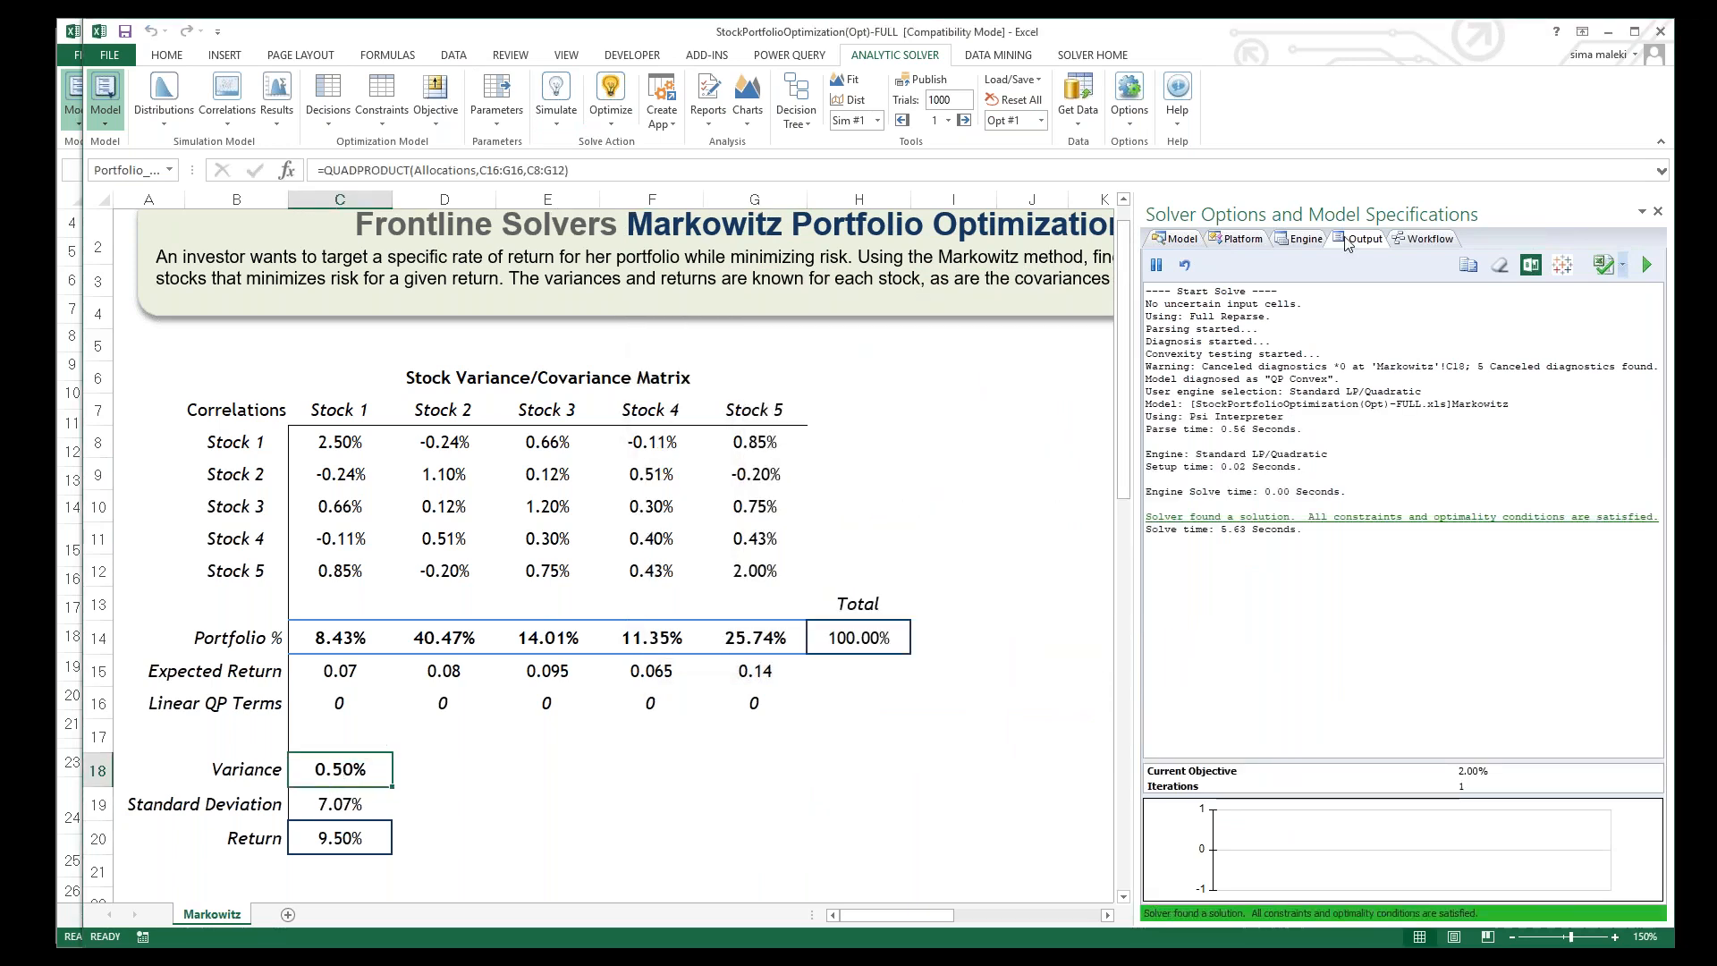
left_click(1179, 239)
double_click(1307, 340)
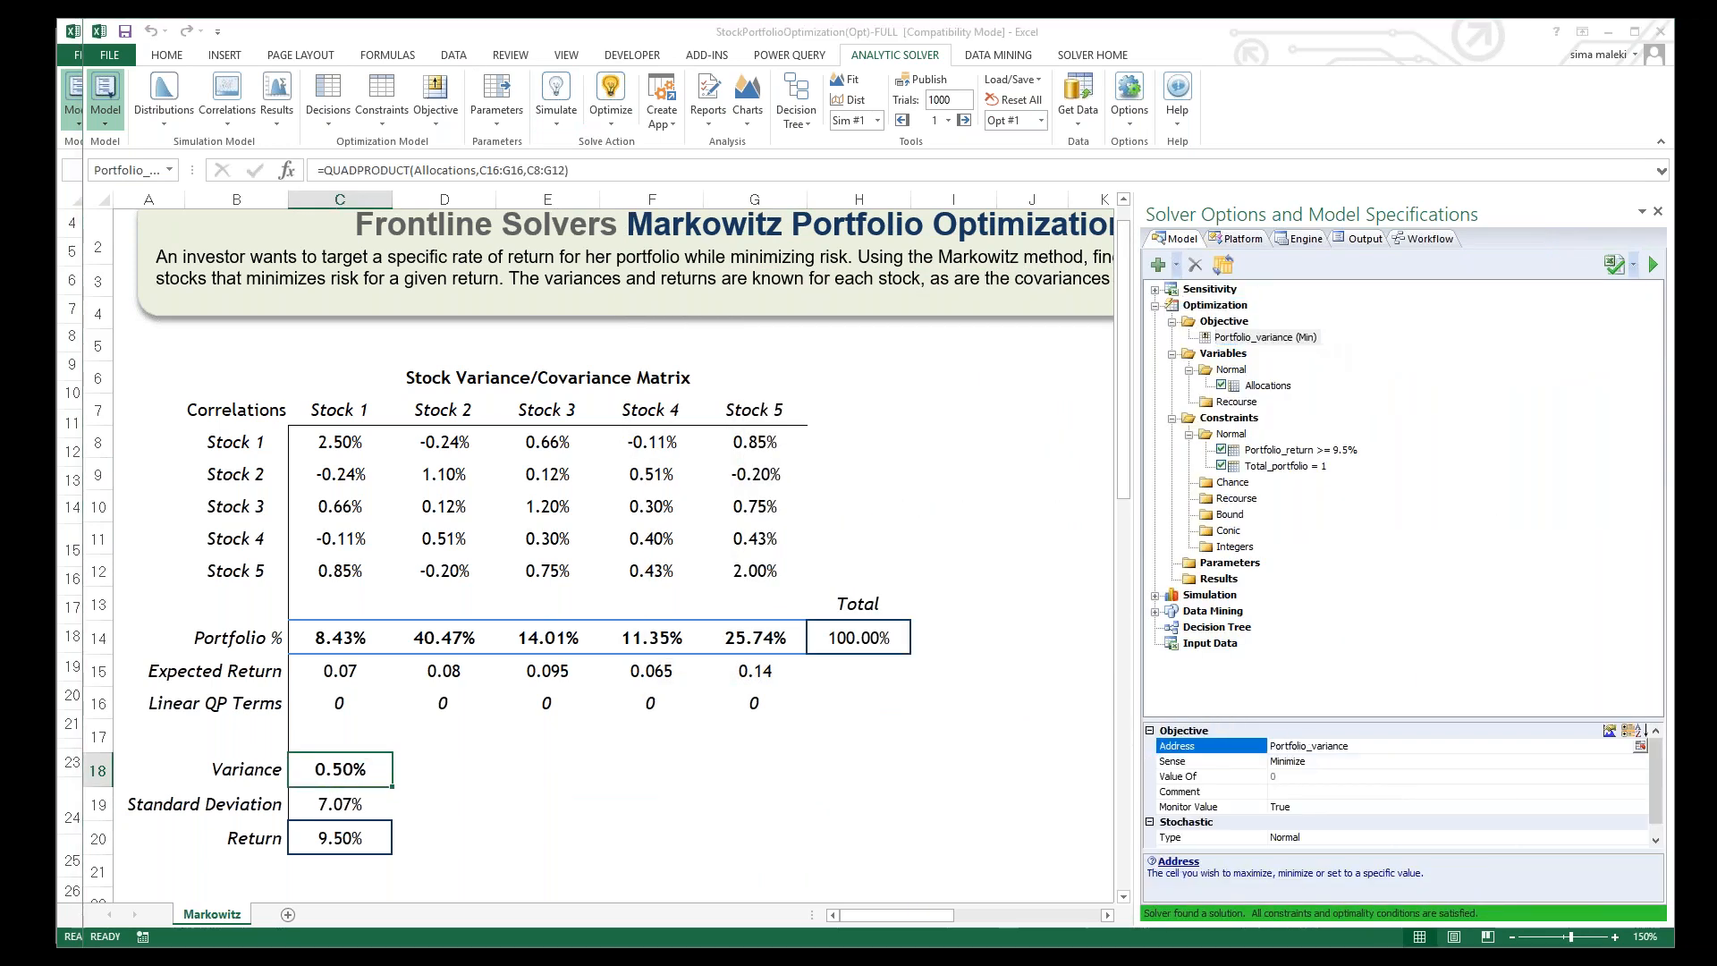
key("Return")
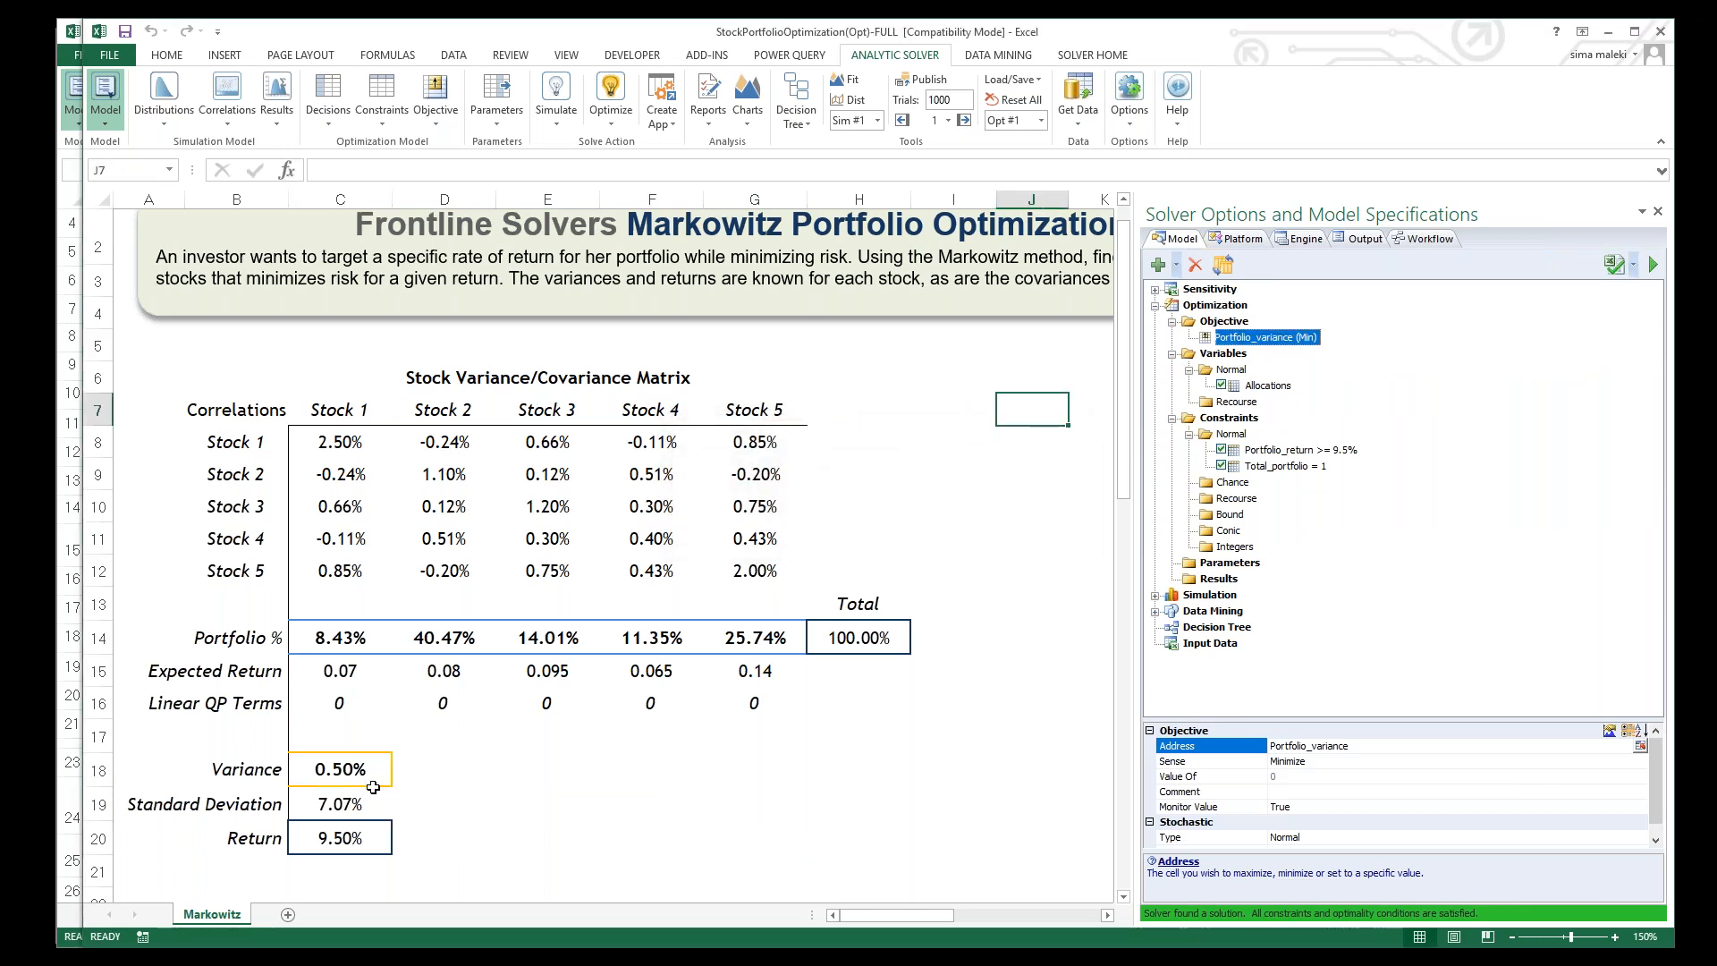
left_click(444, 169)
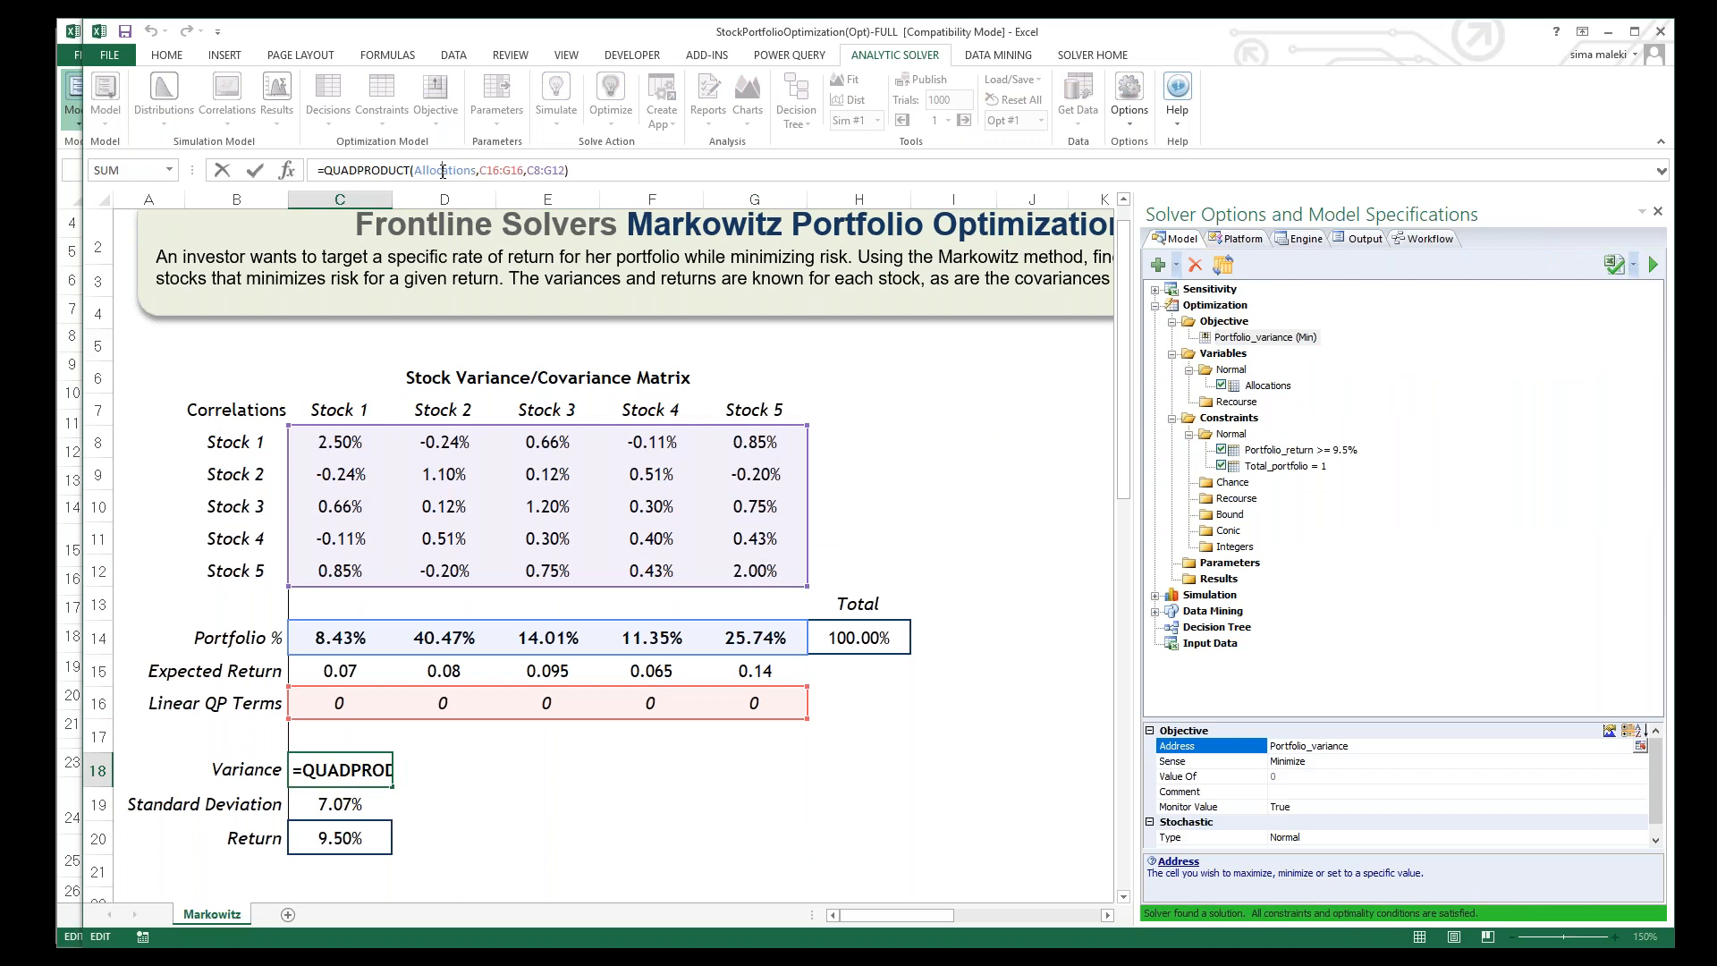
key("Escape")
left_click(726, 705)
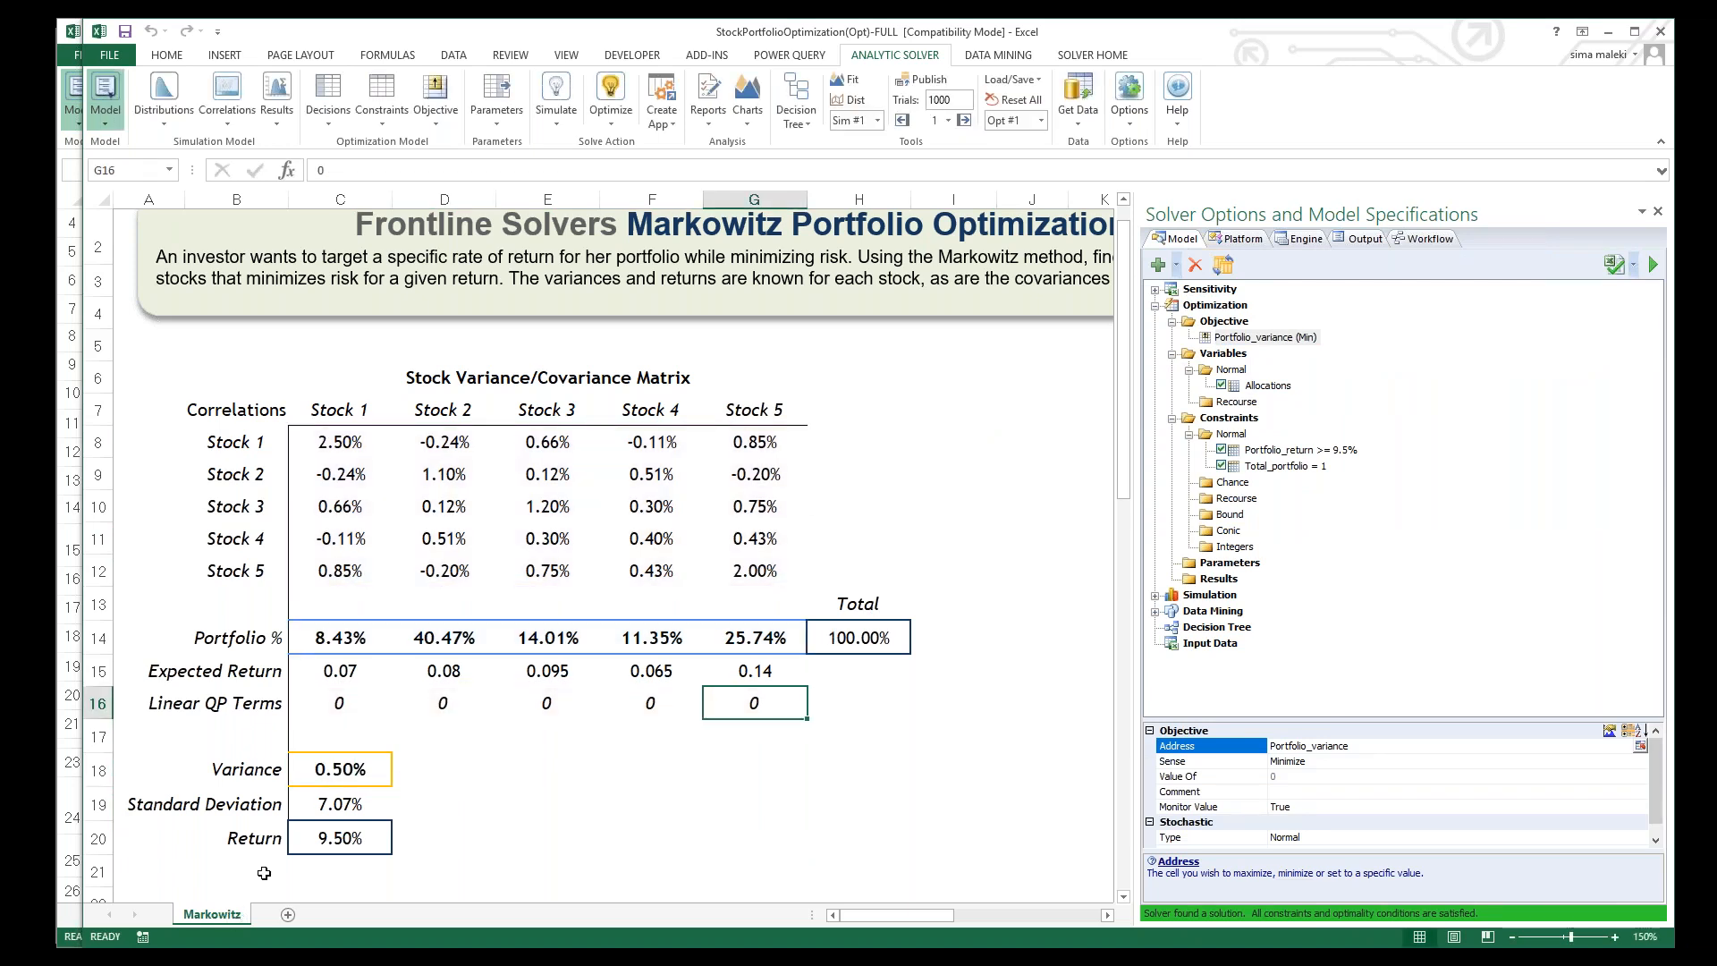
left_click(340, 838)
double_click(361, 838)
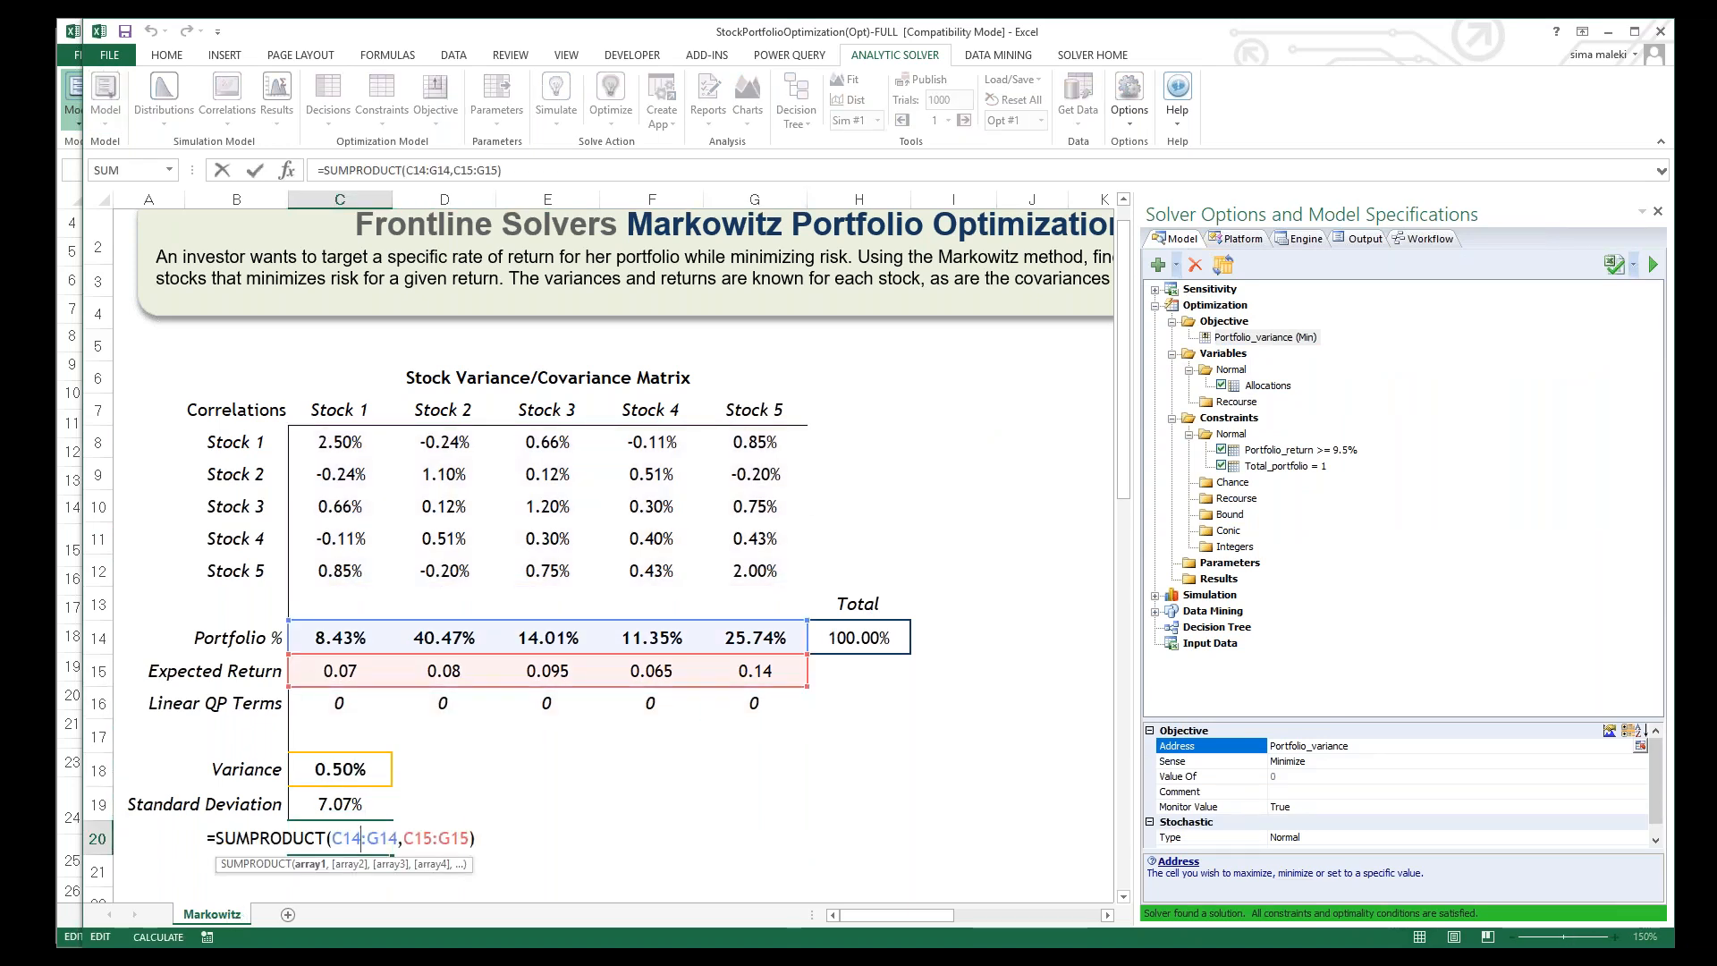
key("Escape")
left_click_drag(754, 638, 342, 627)
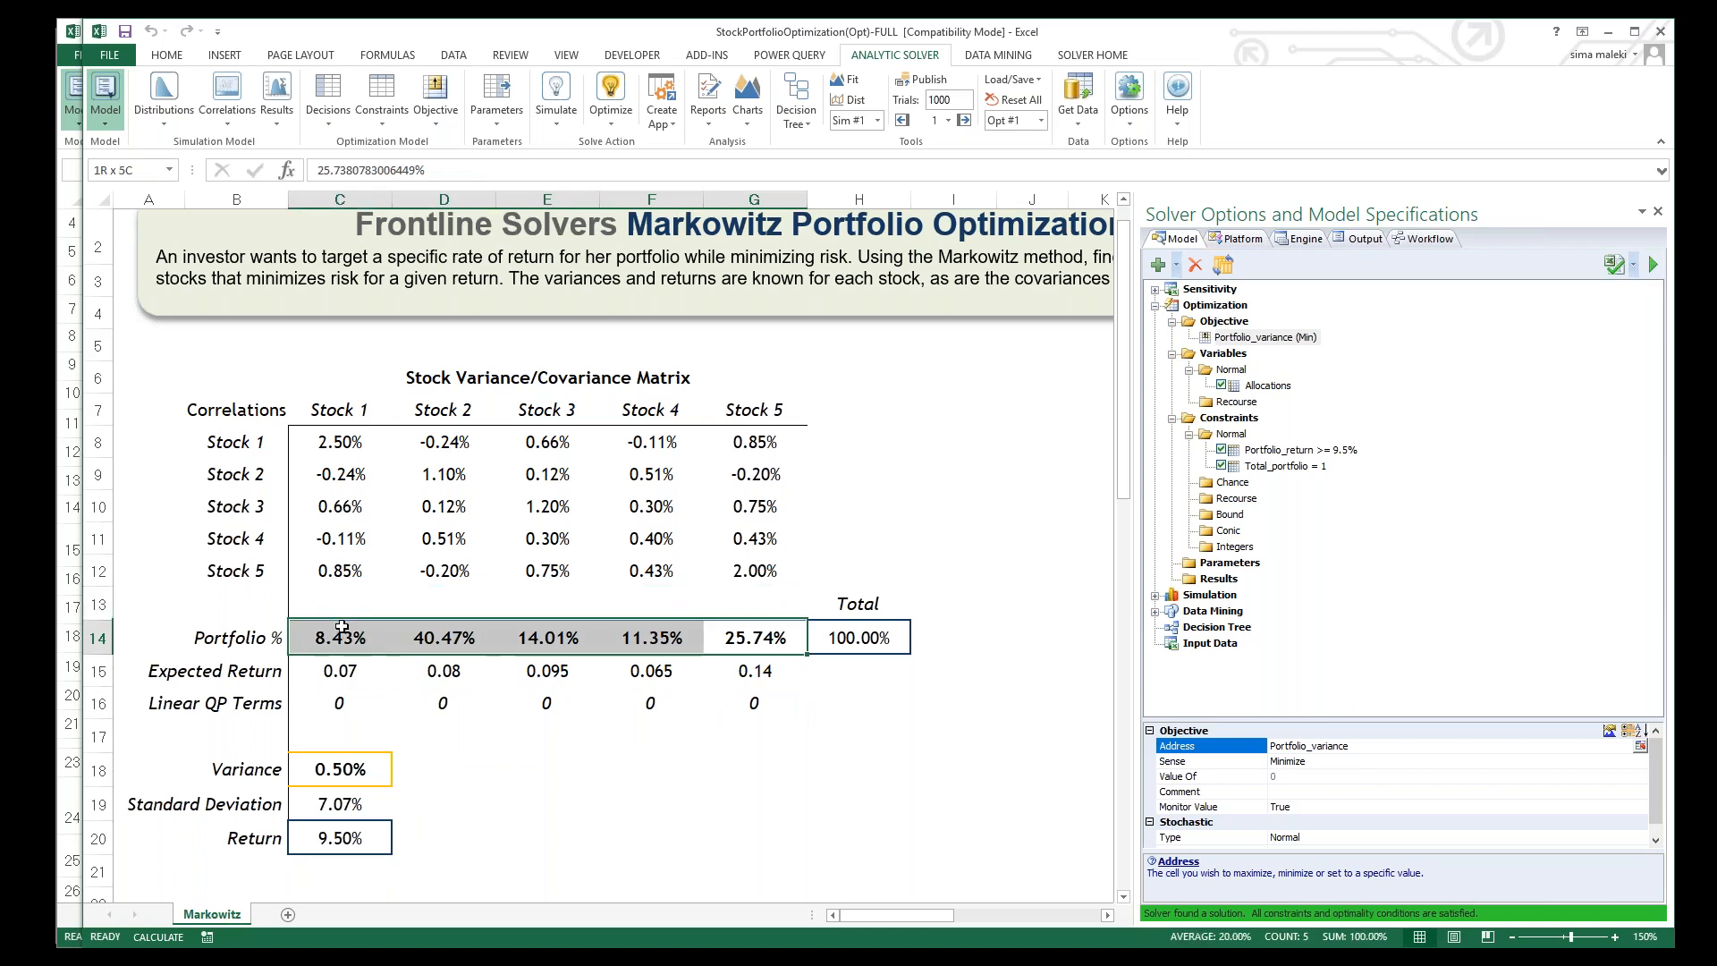
left_click(859, 474)
left_click_drag(235, 410, 788, 579)
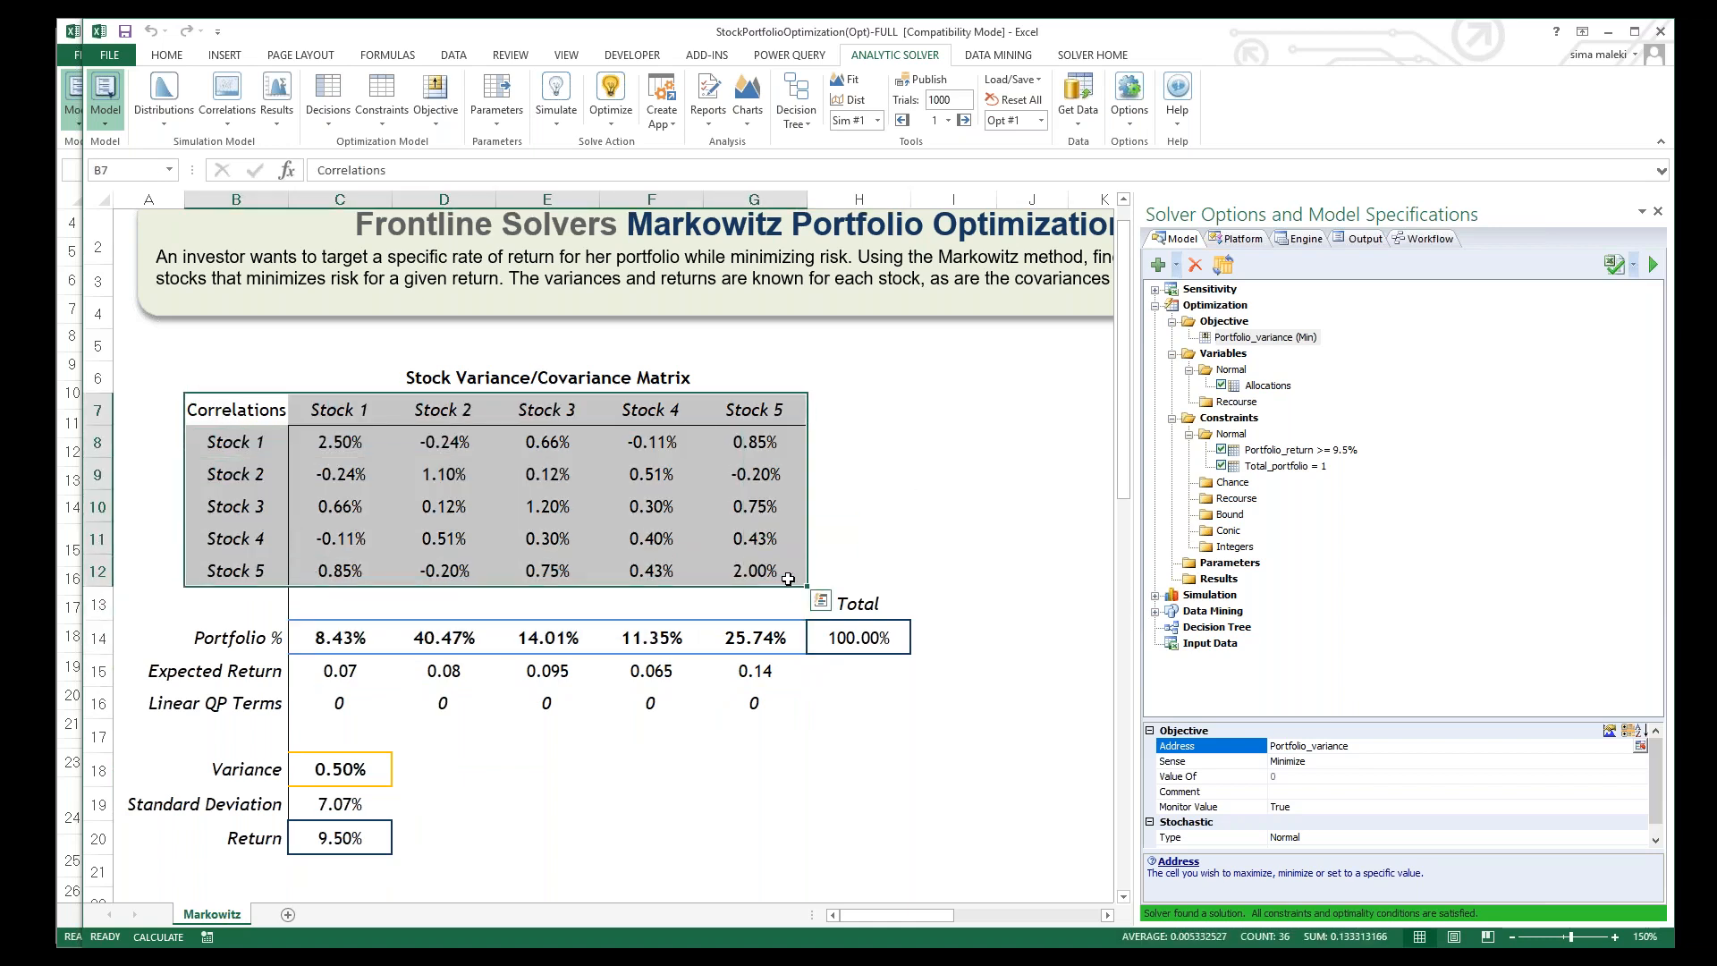
left_click(993, 503)
left_click_drag(754, 637, 376, 636)
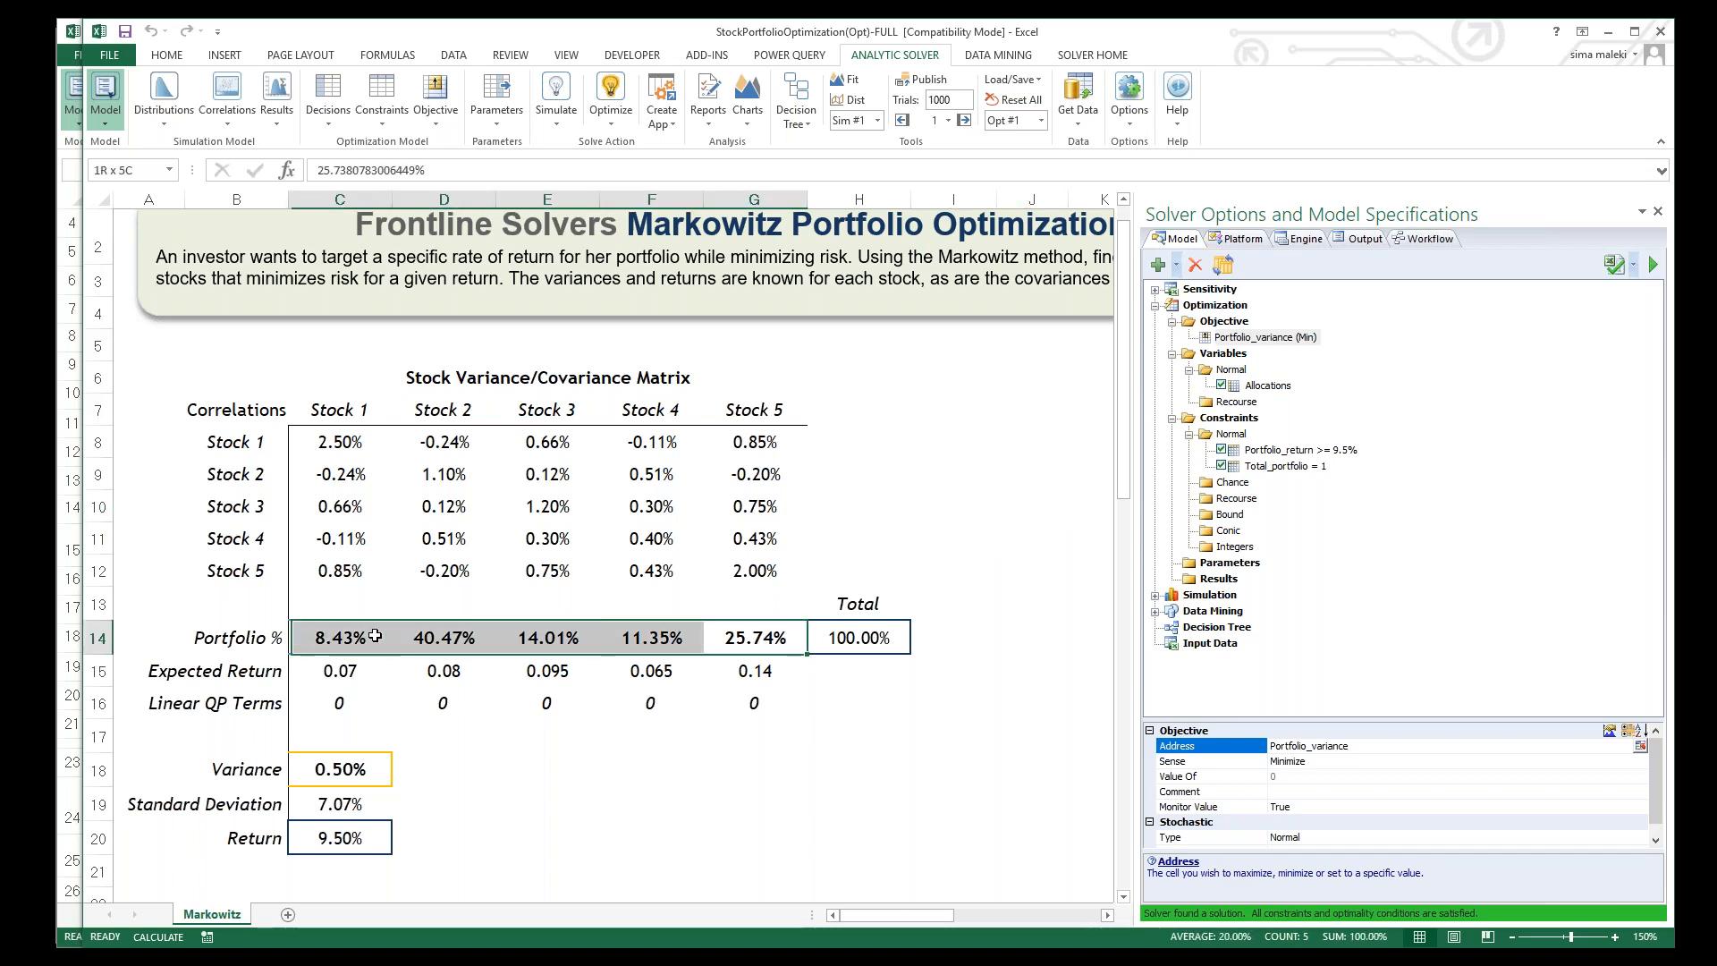
left_click(793, 838)
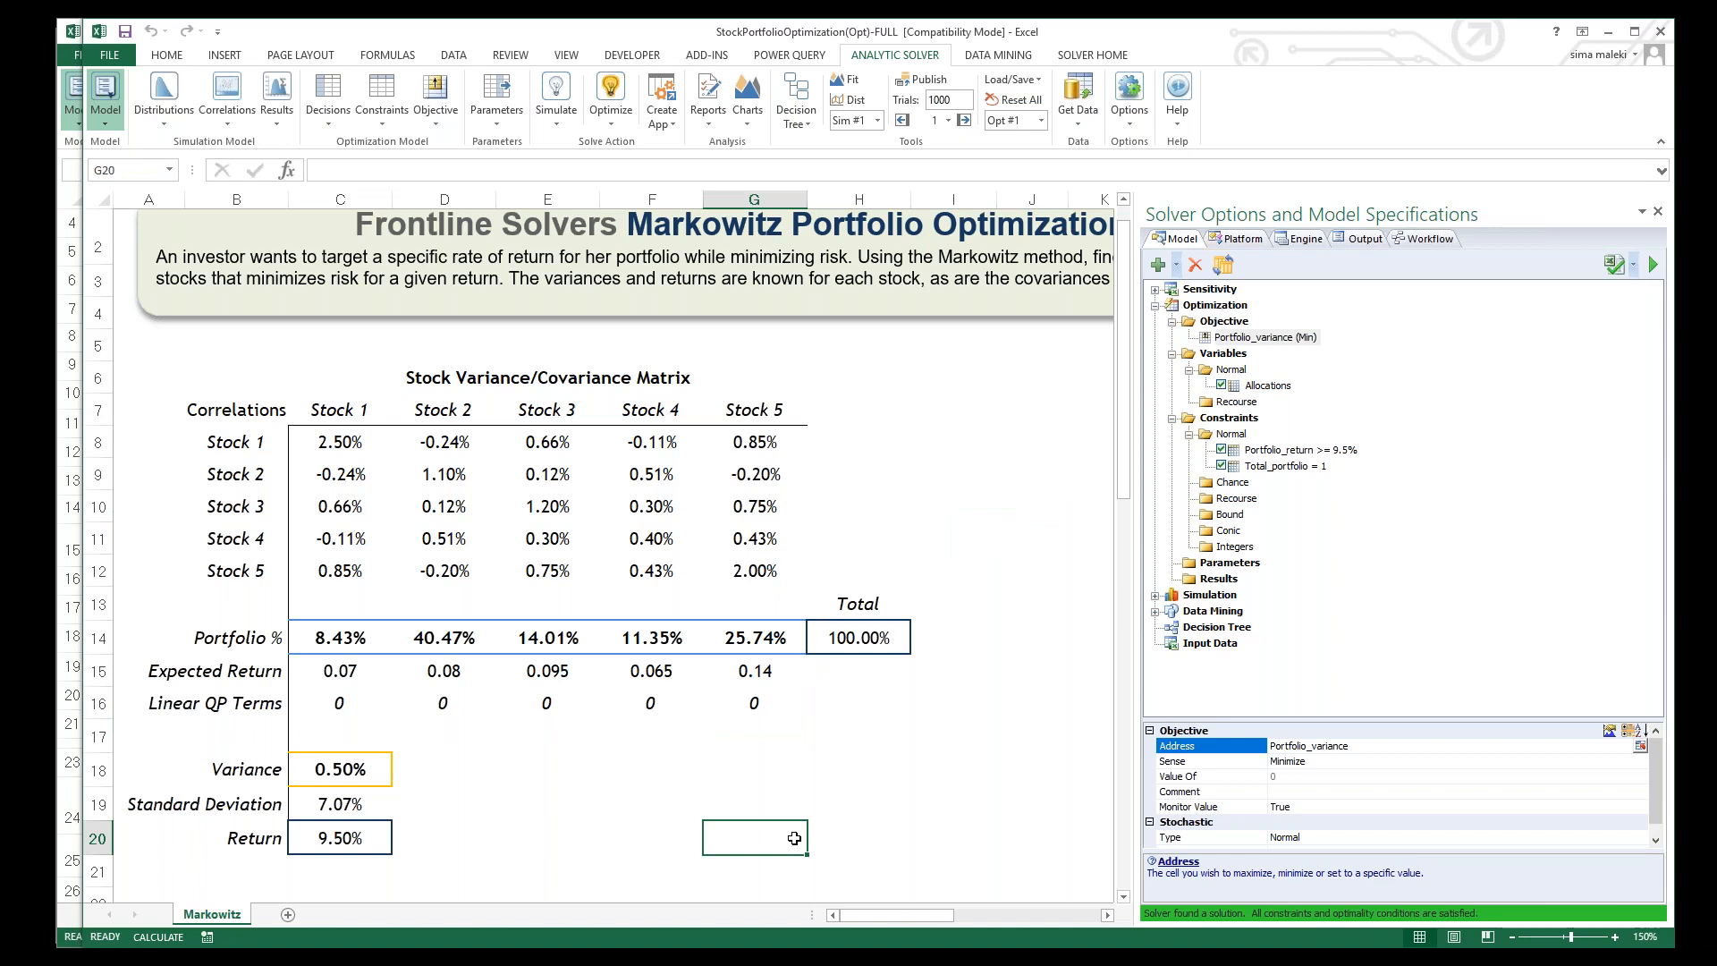
double_click(1360, 452)
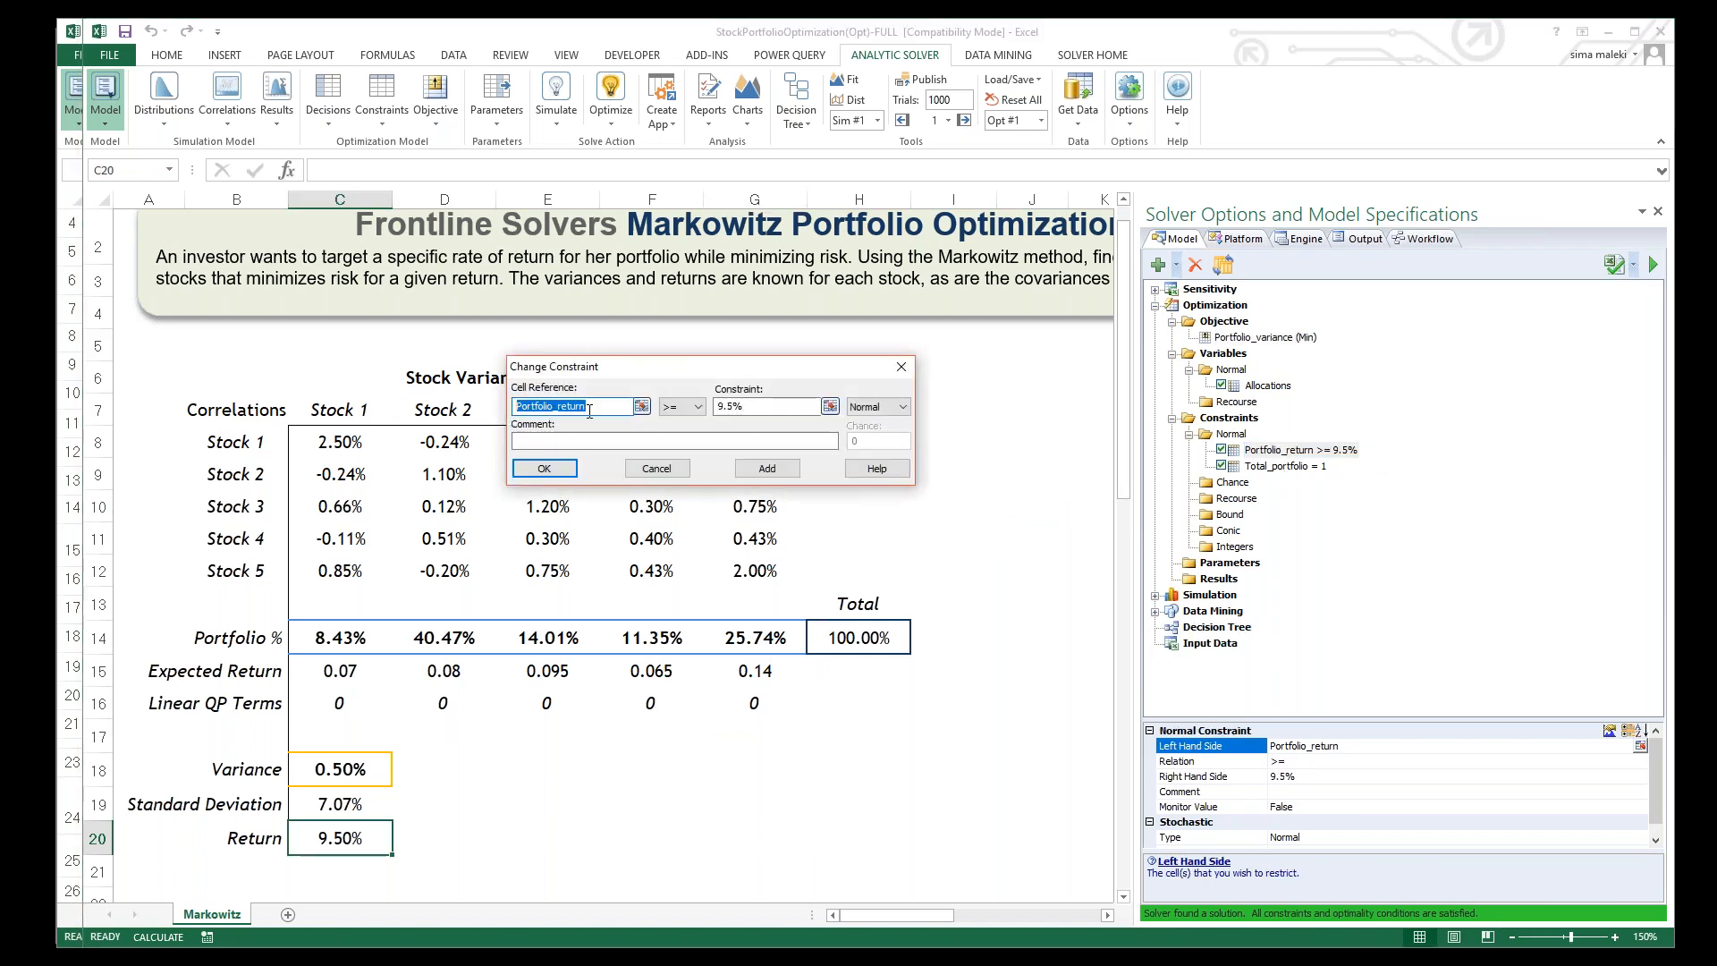
left_click(734, 405)
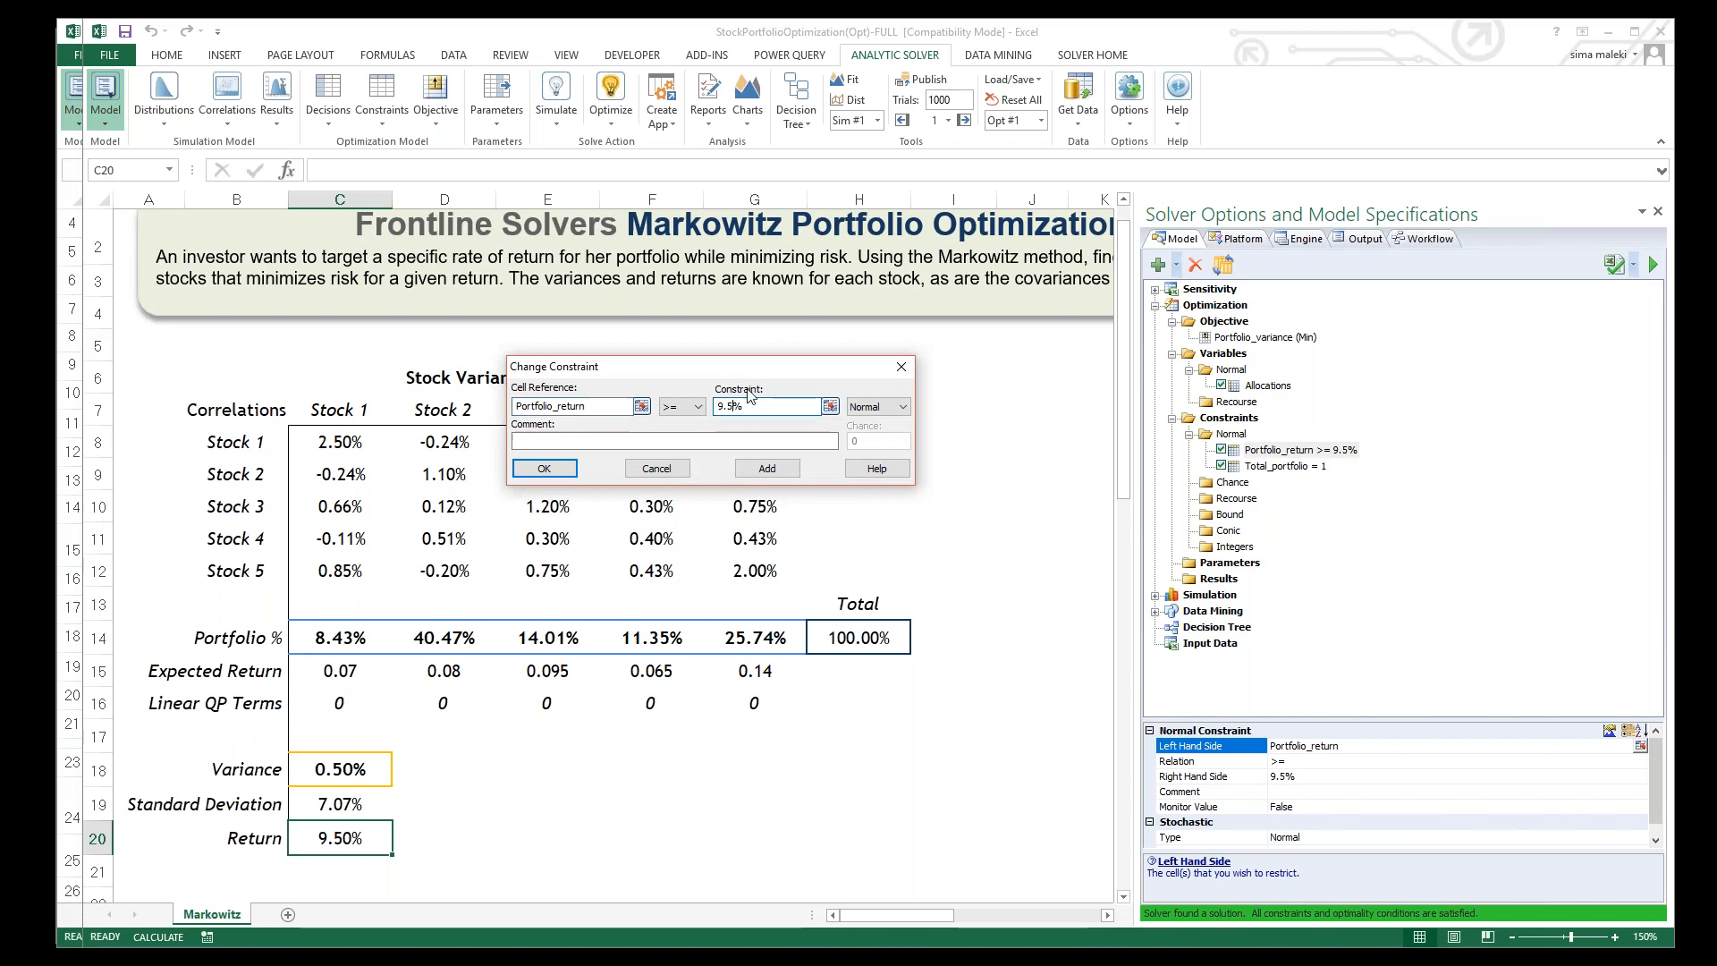
left_click(899, 370)
left_click(555, 738)
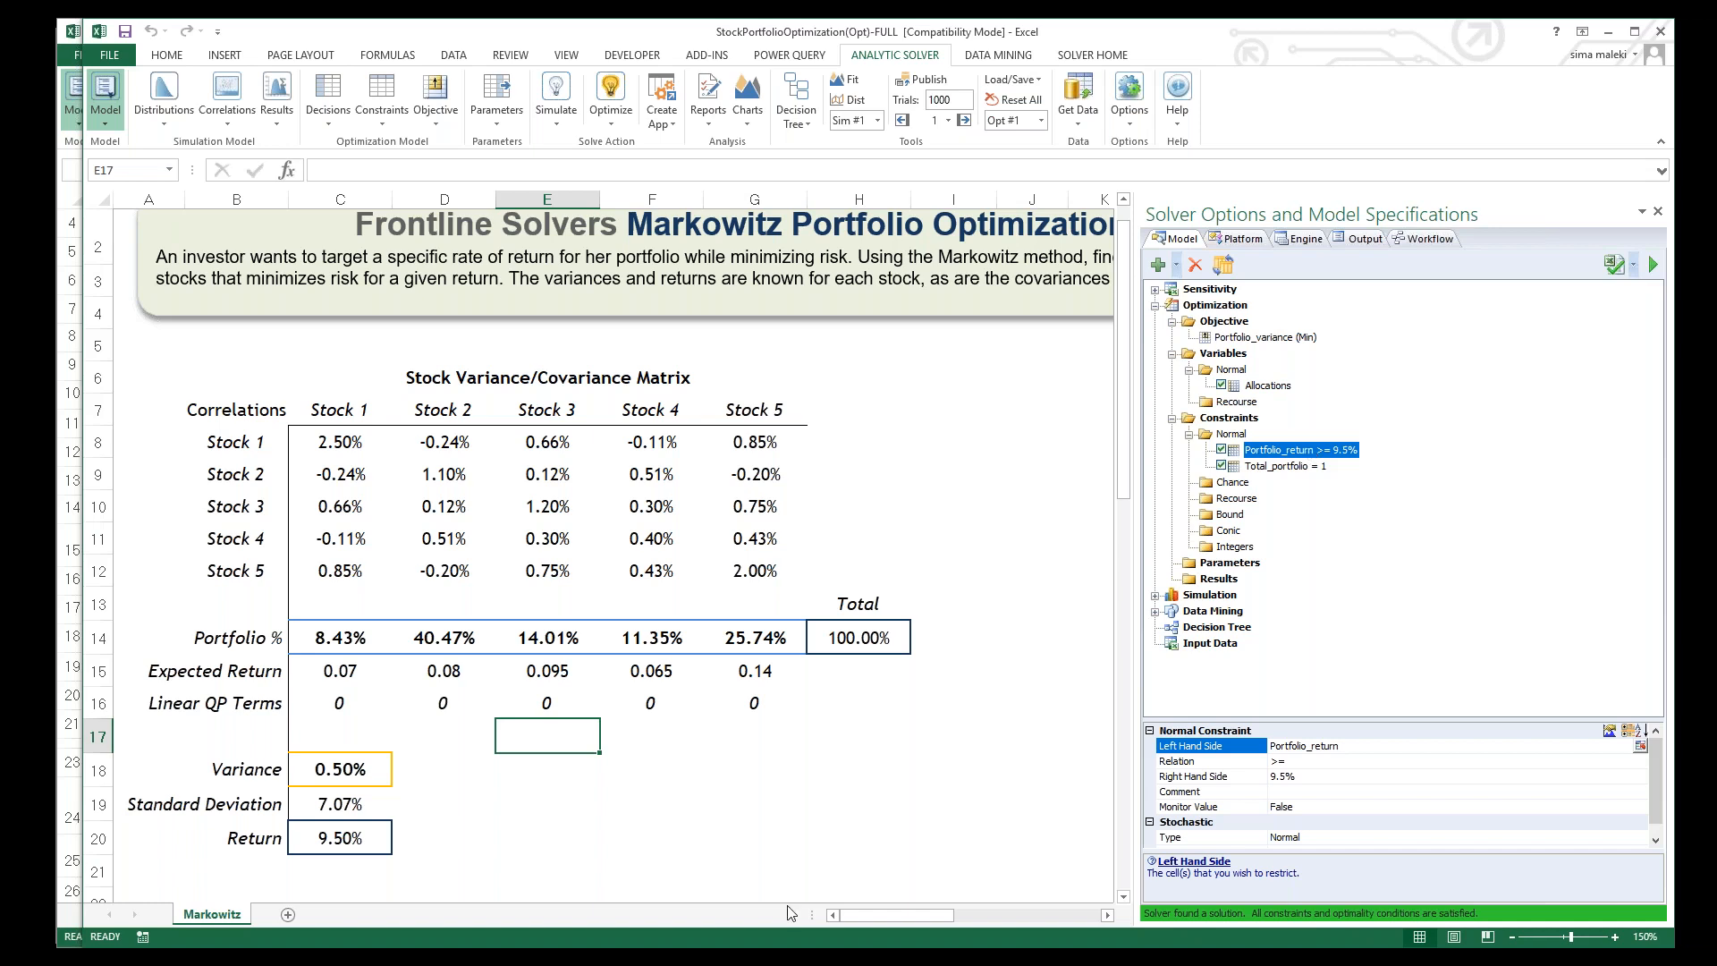
Step: Enter =PsiOptParam(8%,14%) in D20 as an optimization parameter
left_click(479, 830)
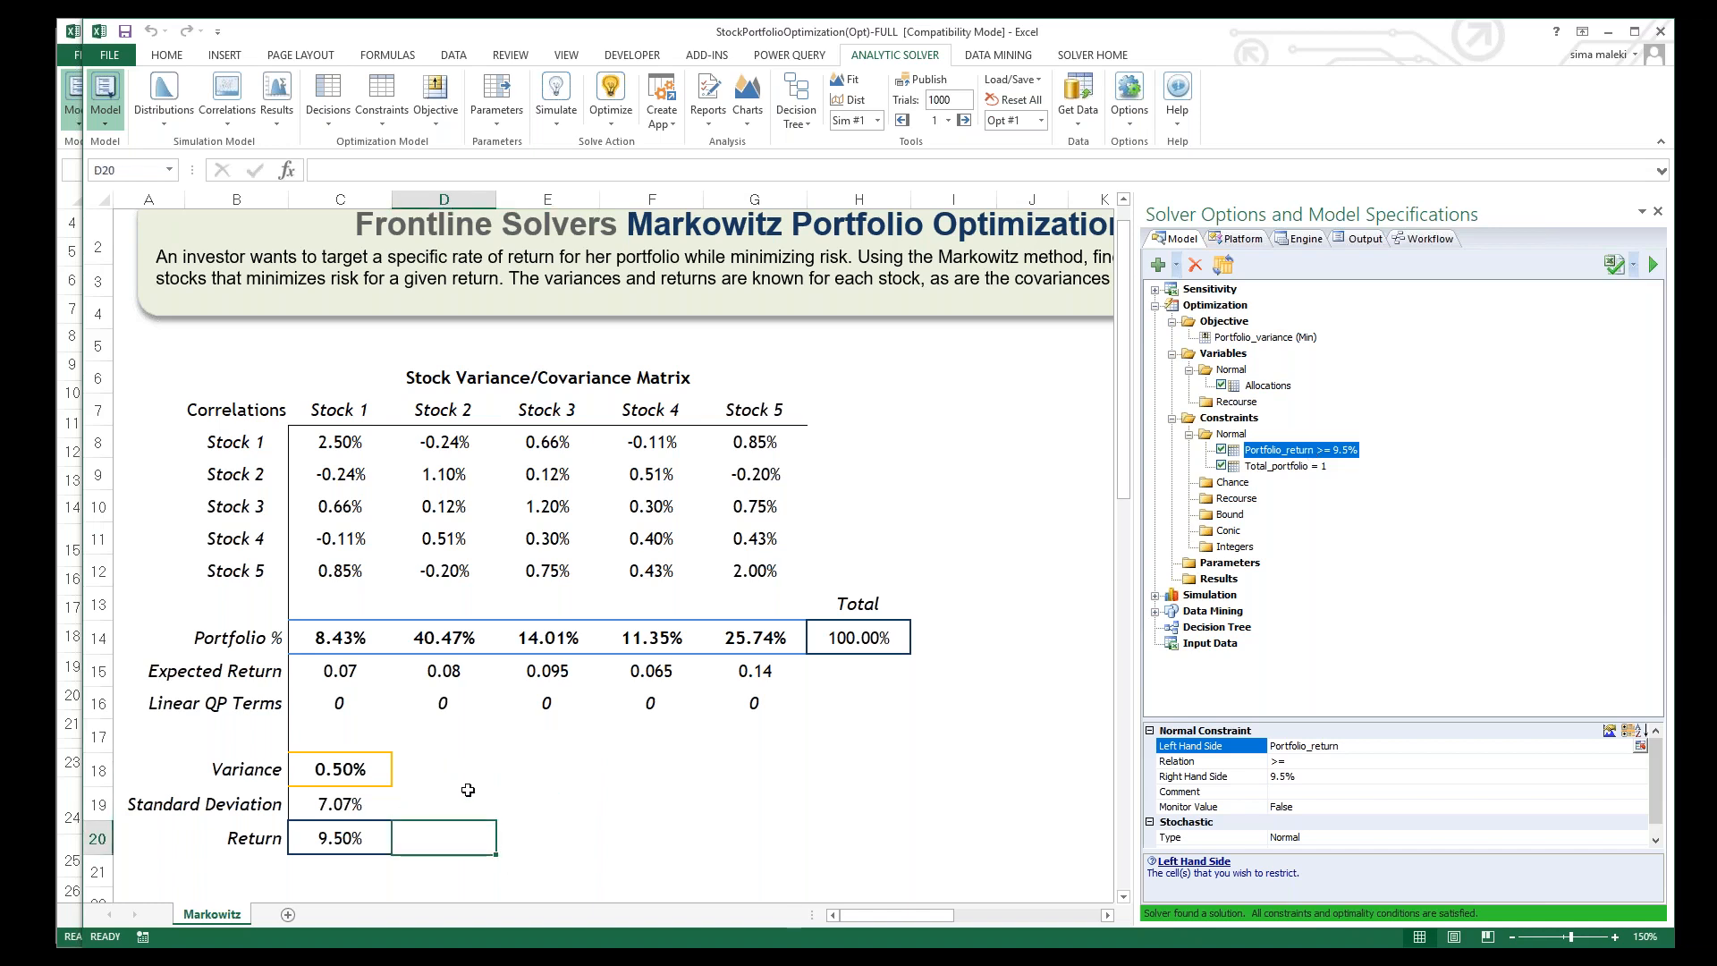
left_click(499, 109)
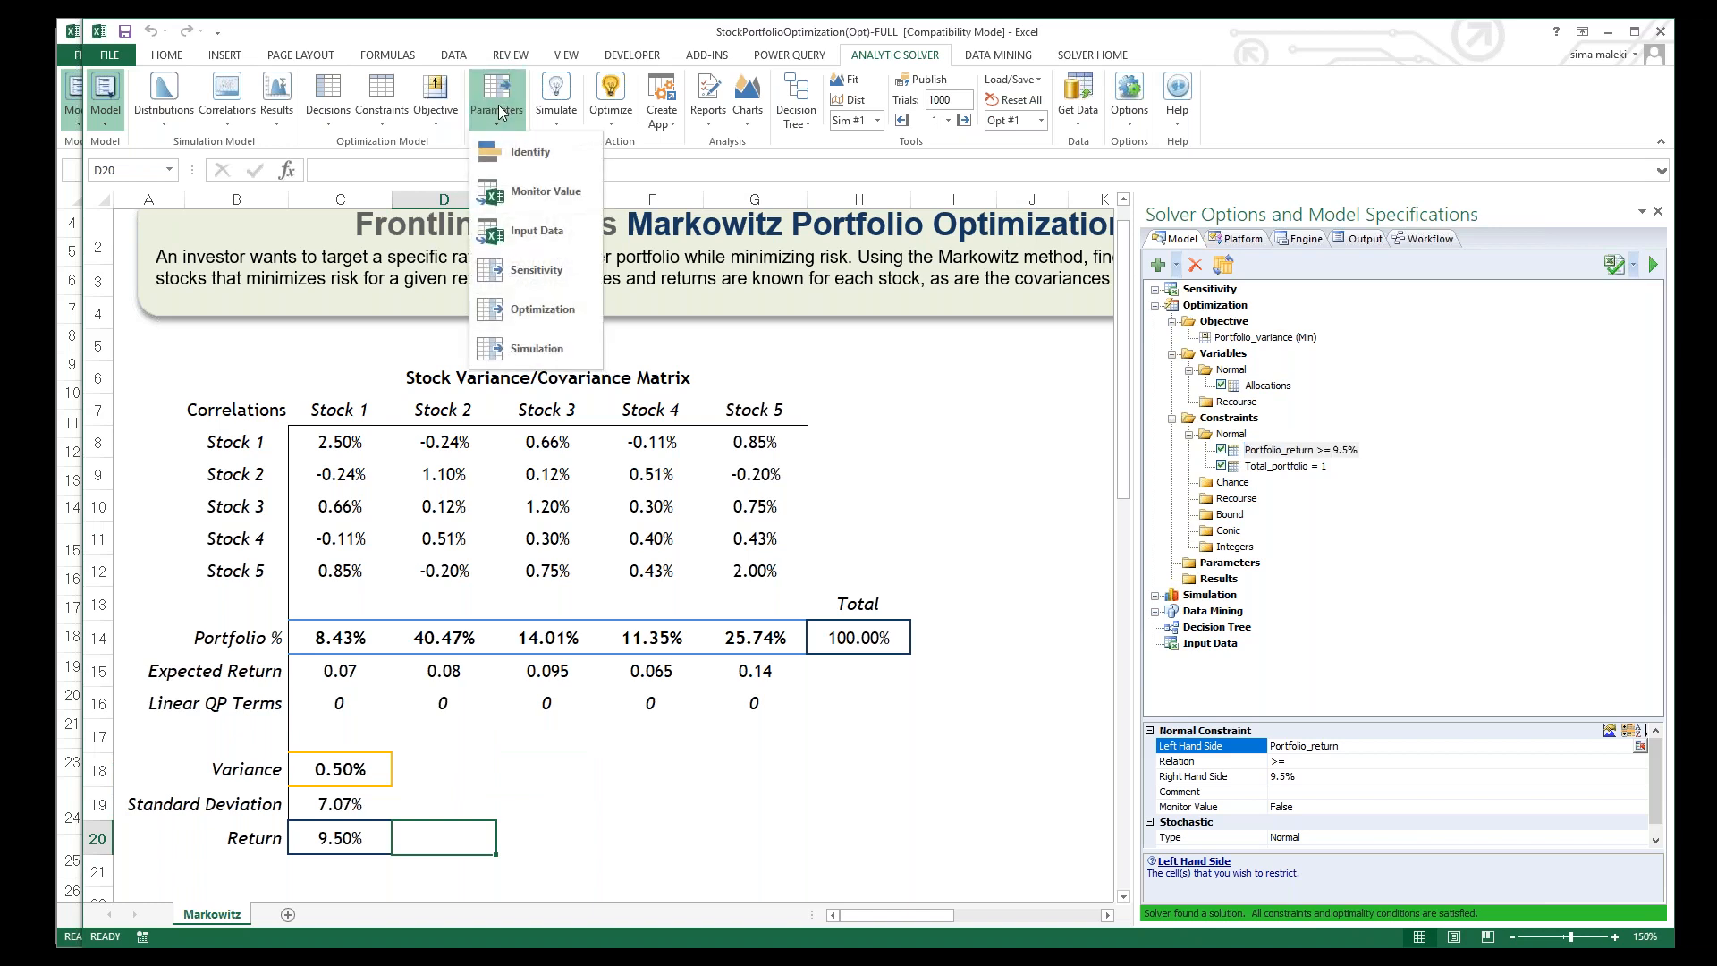
left_click(519, 313)
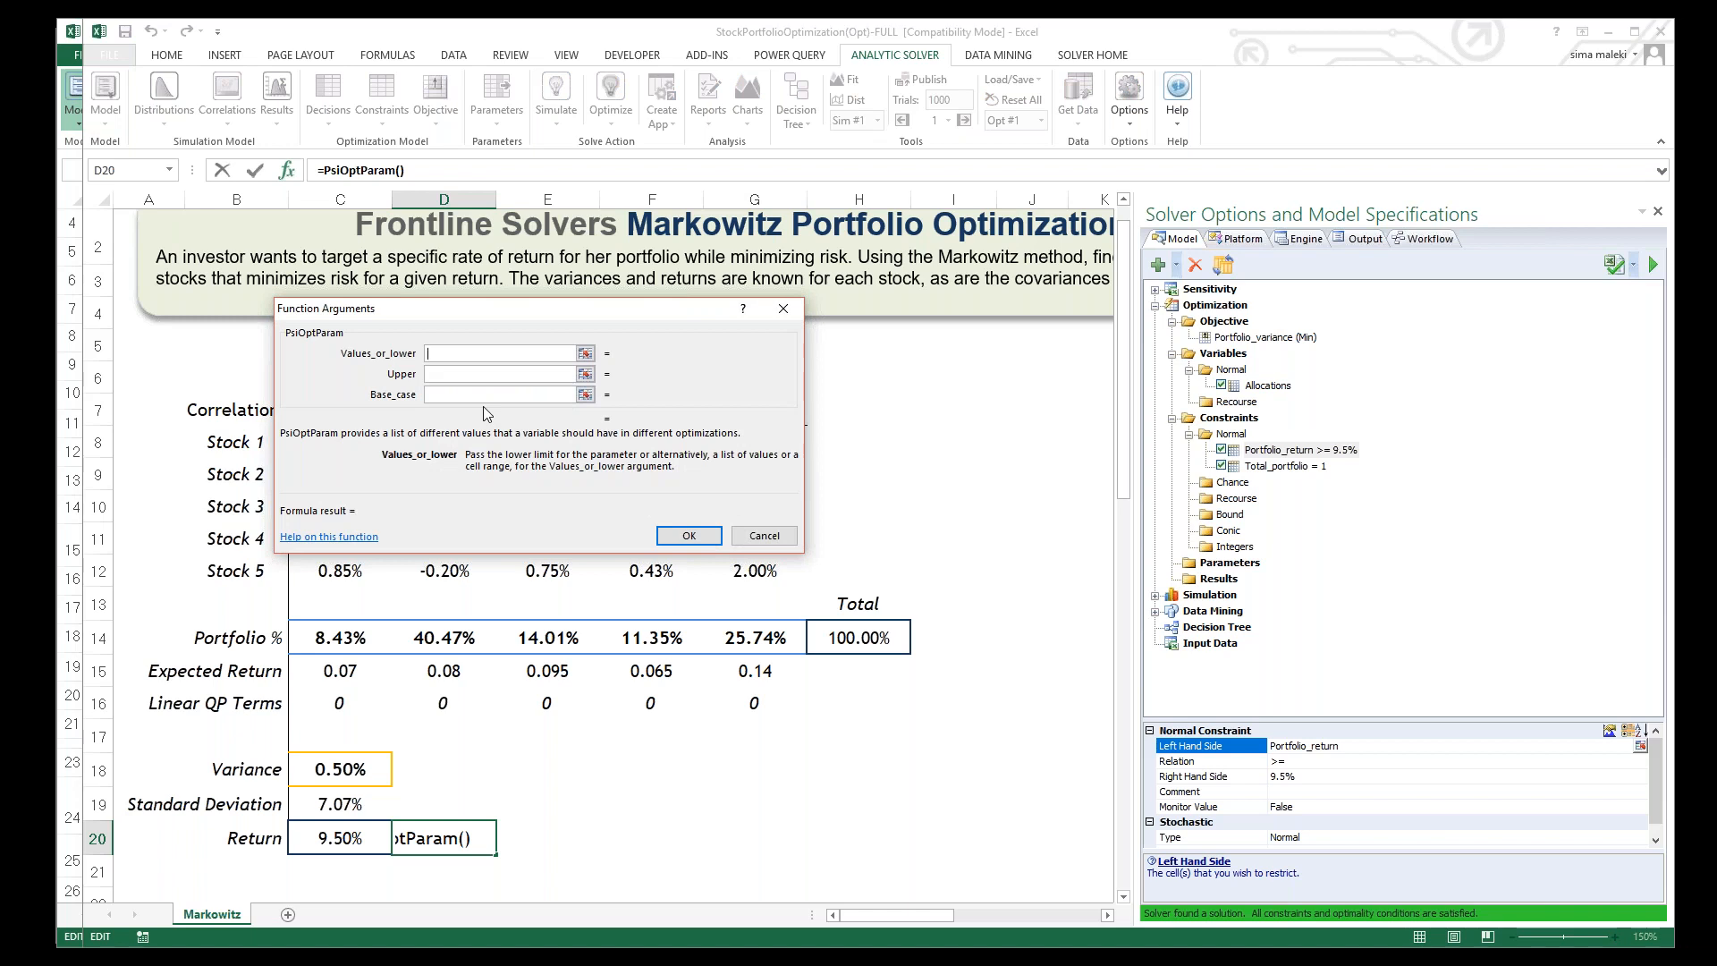
type("8%")
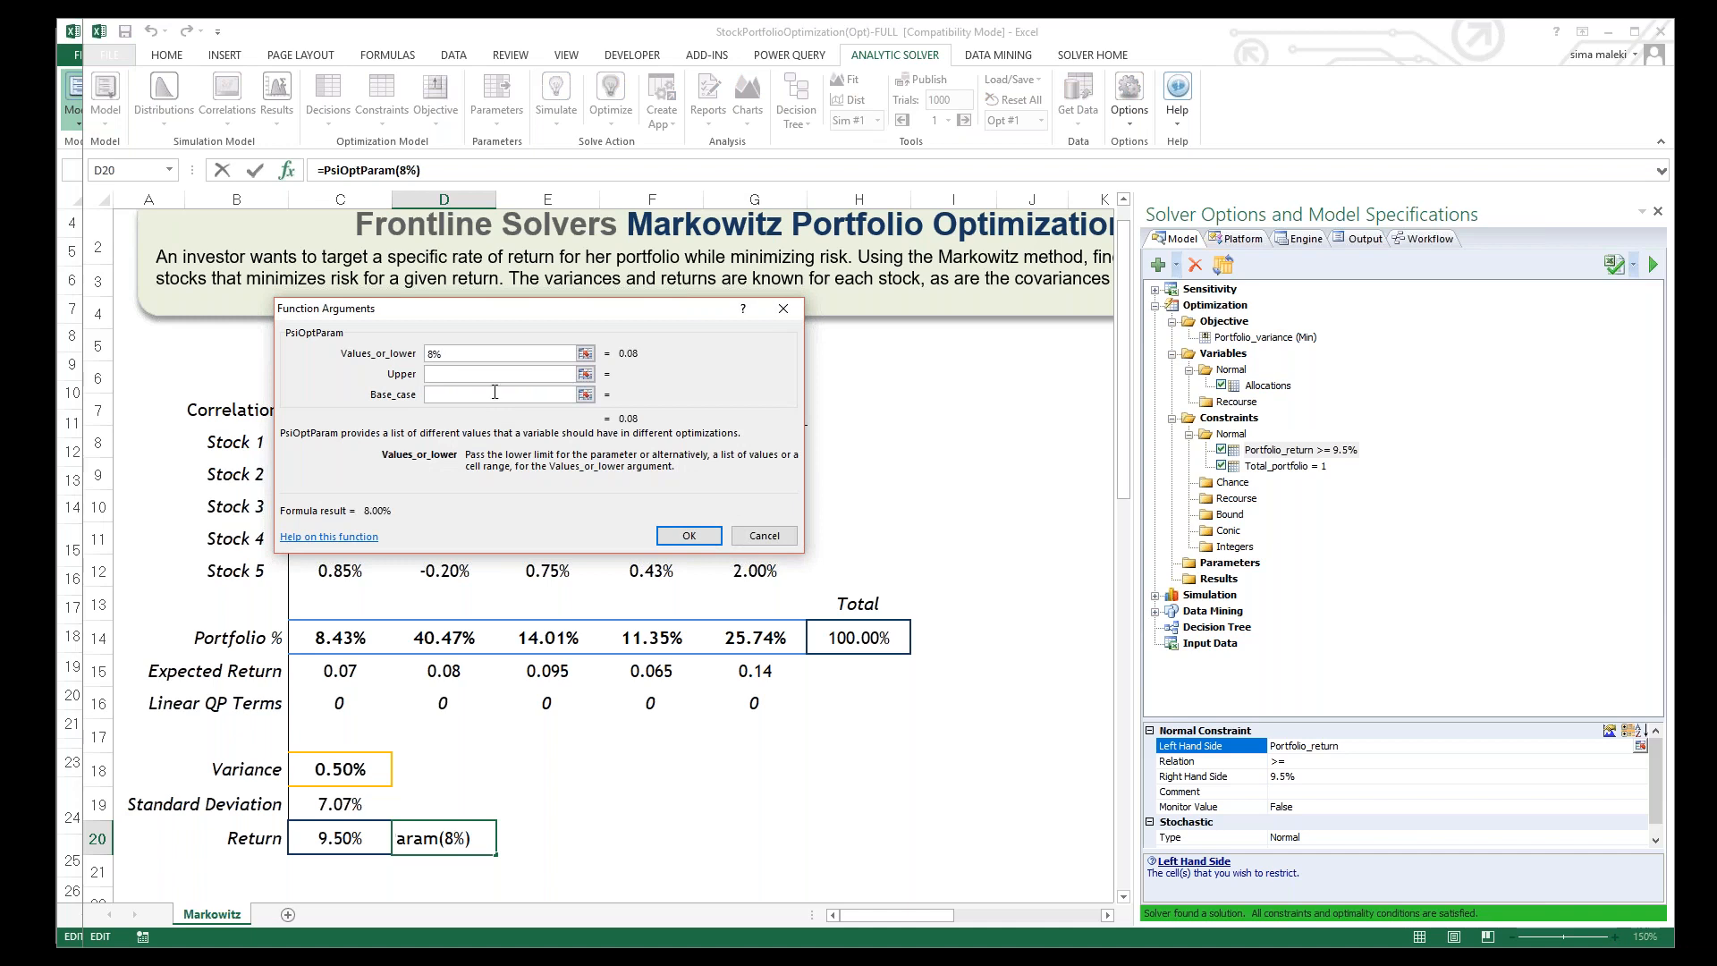
left_click(483, 374)
type("14")
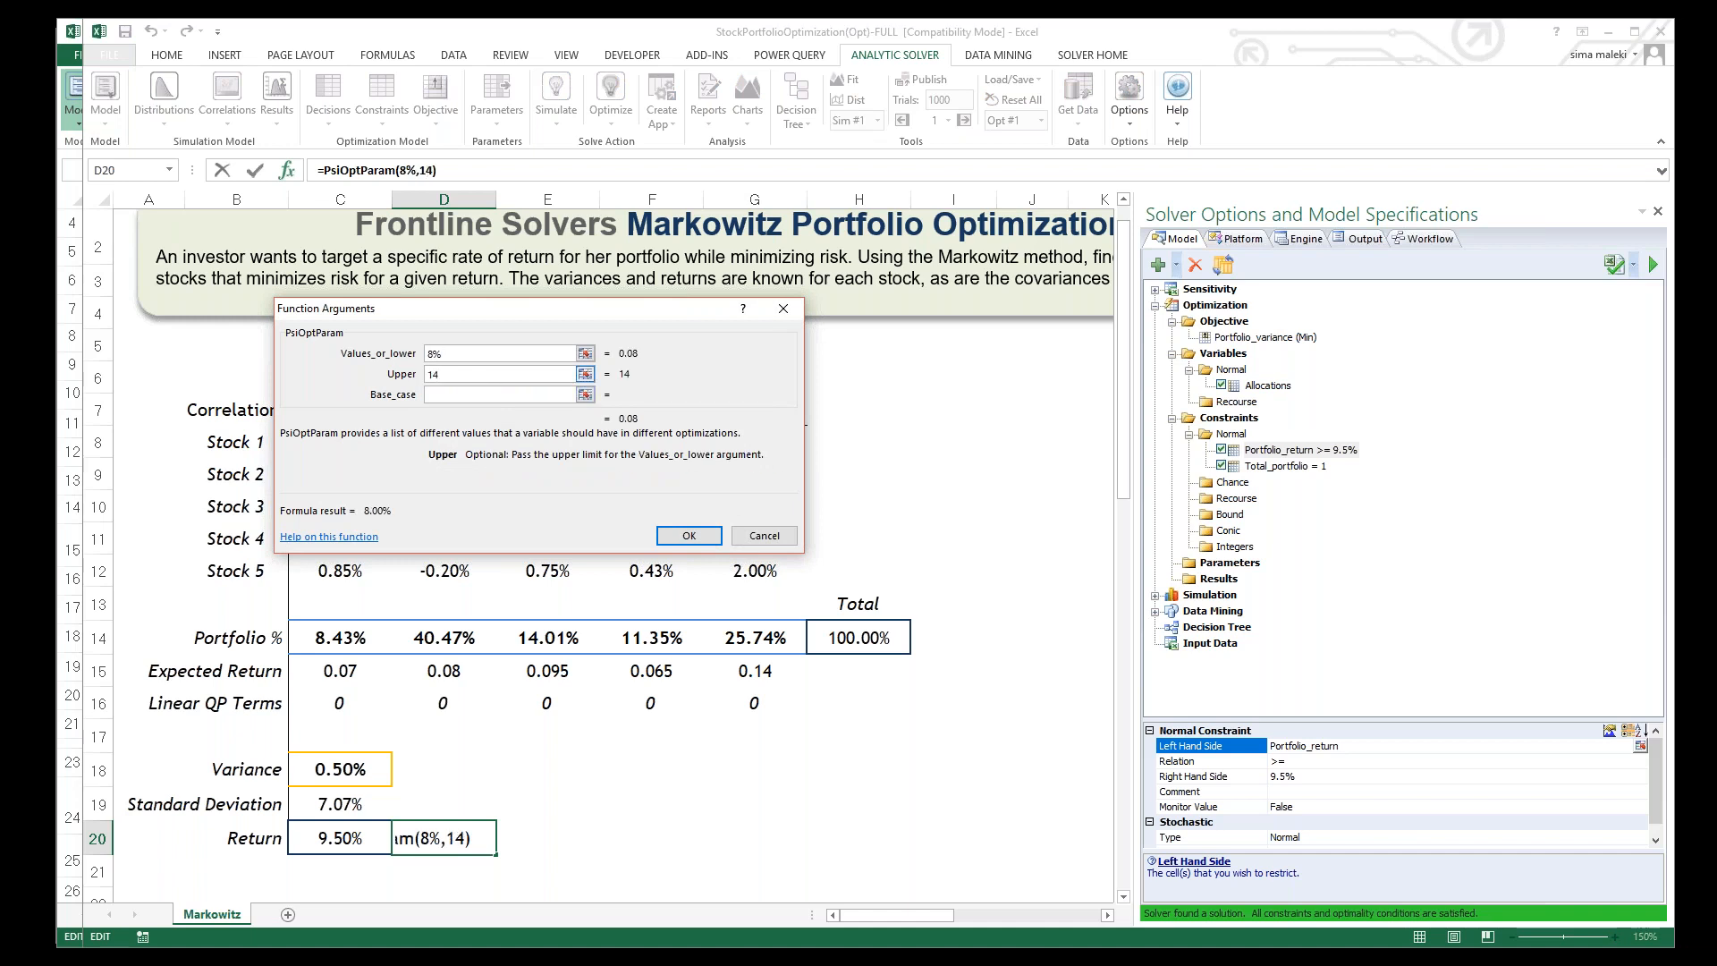
type("%")
left_click(689, 535)
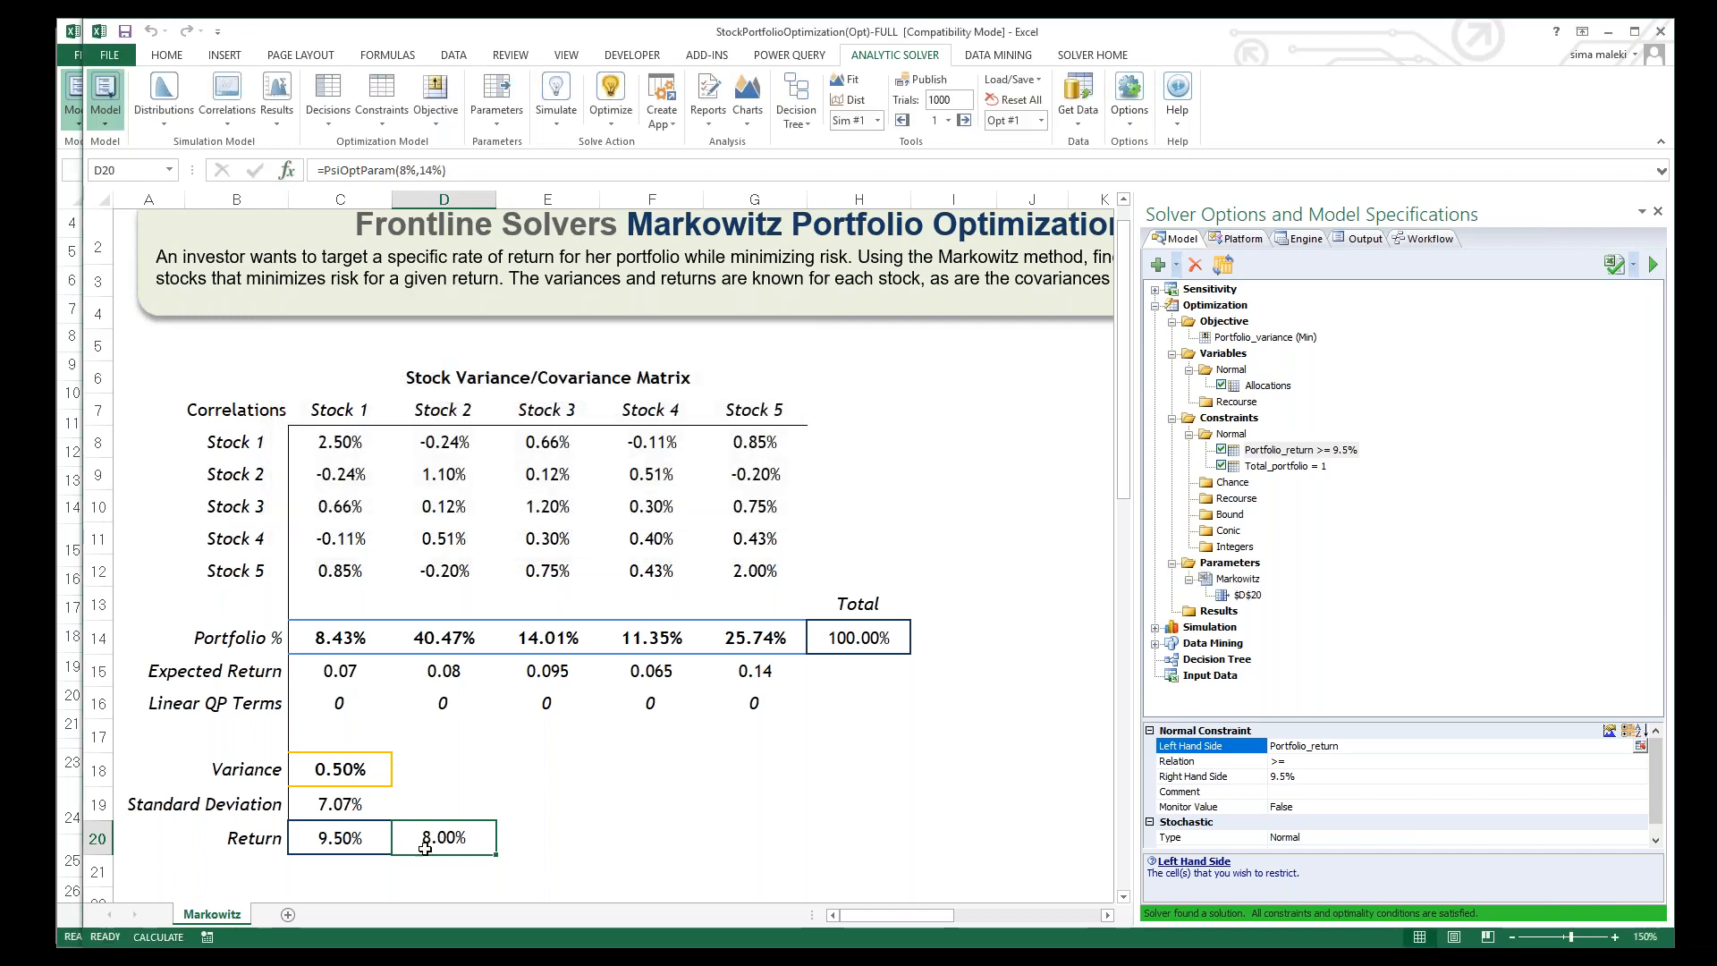
Step: Change the Portfolio_return constraint's bound from 9.5% to cell $D$20
double_click(1293, 450)
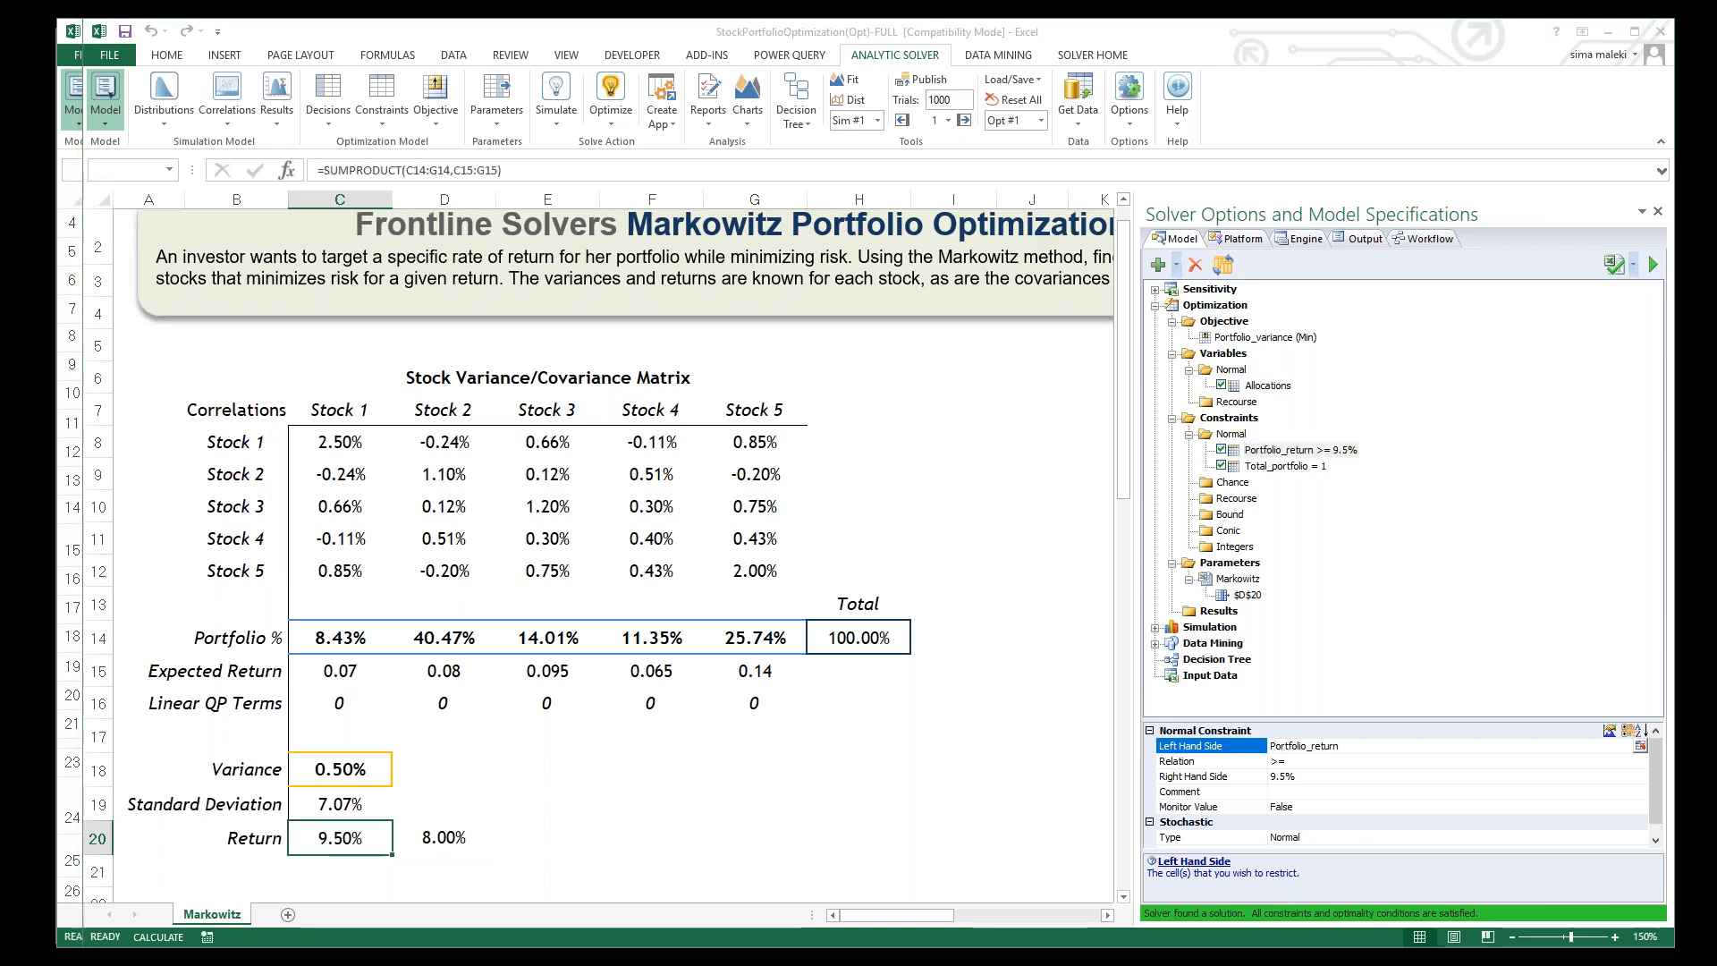
left_click_drag(815, 364, 412, 777)
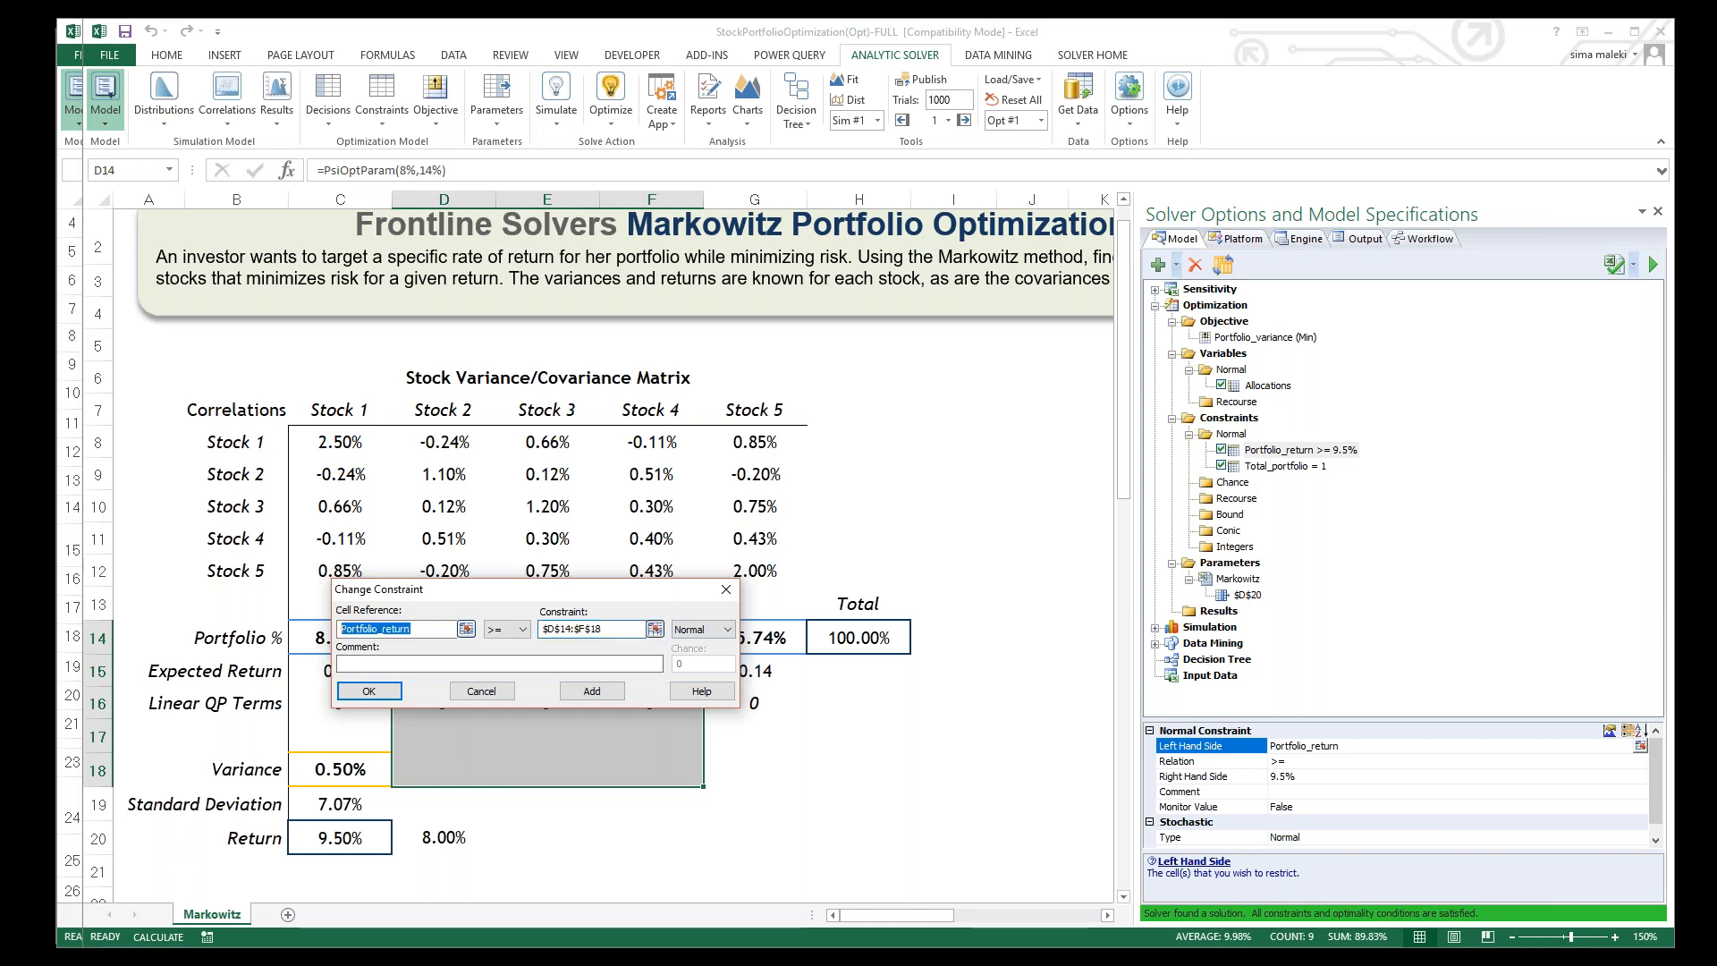
left_click(438, 837)
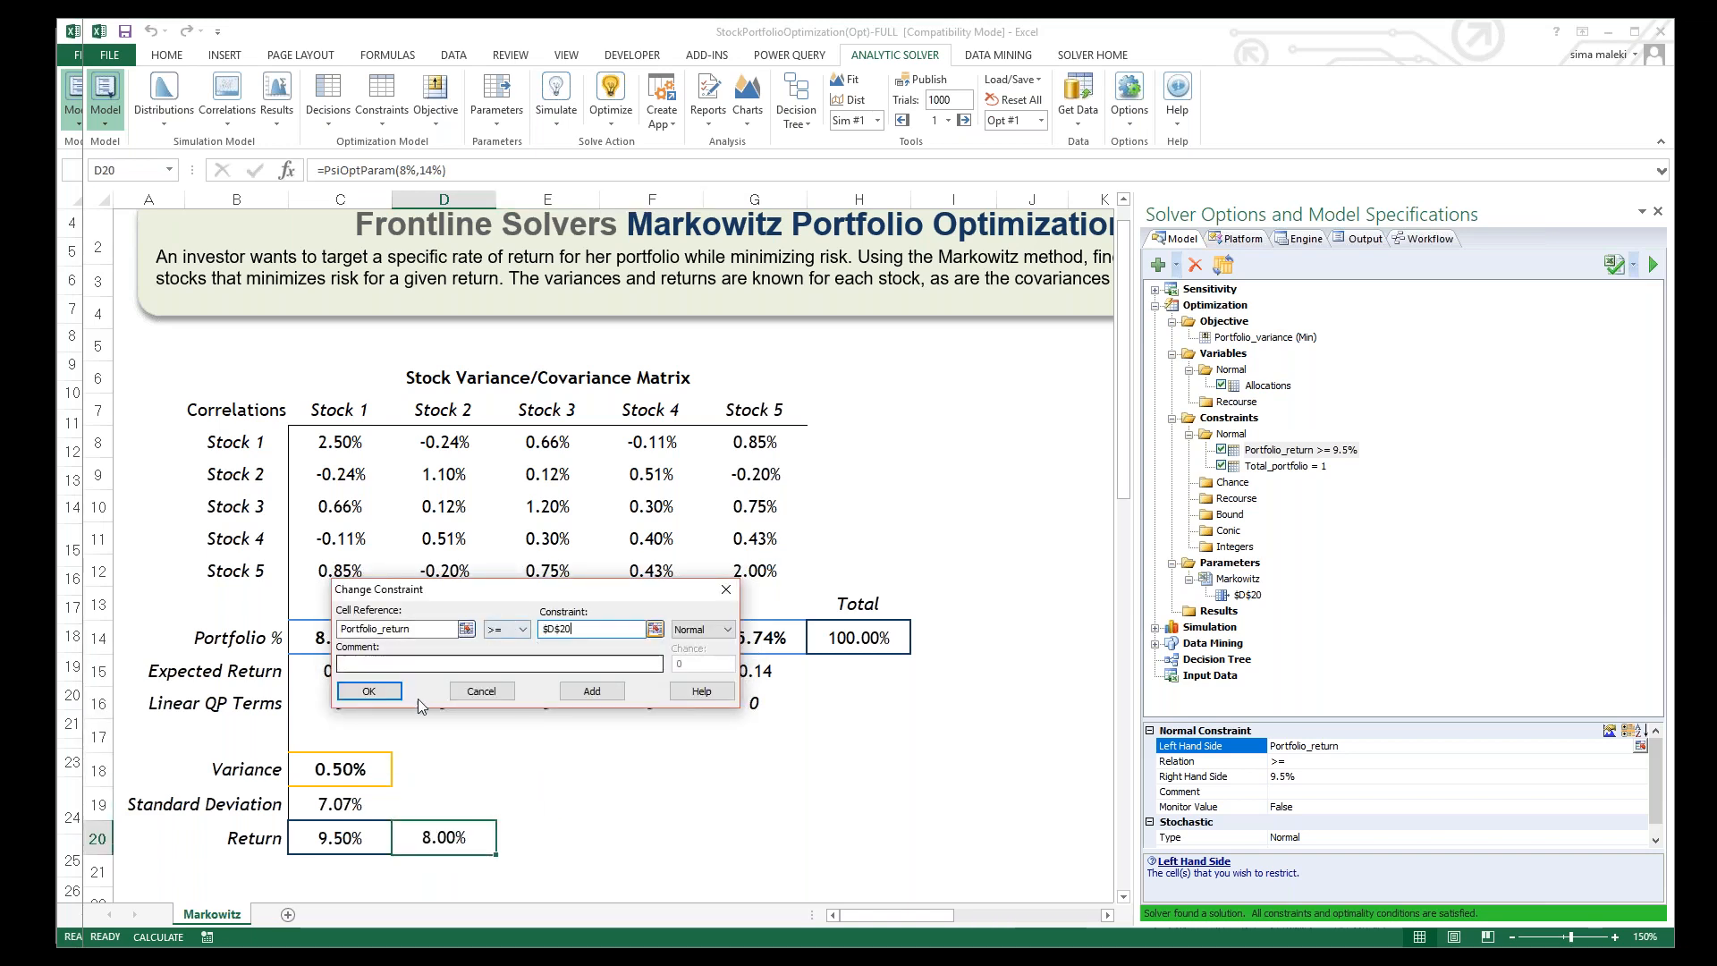
left_click(368, 690)
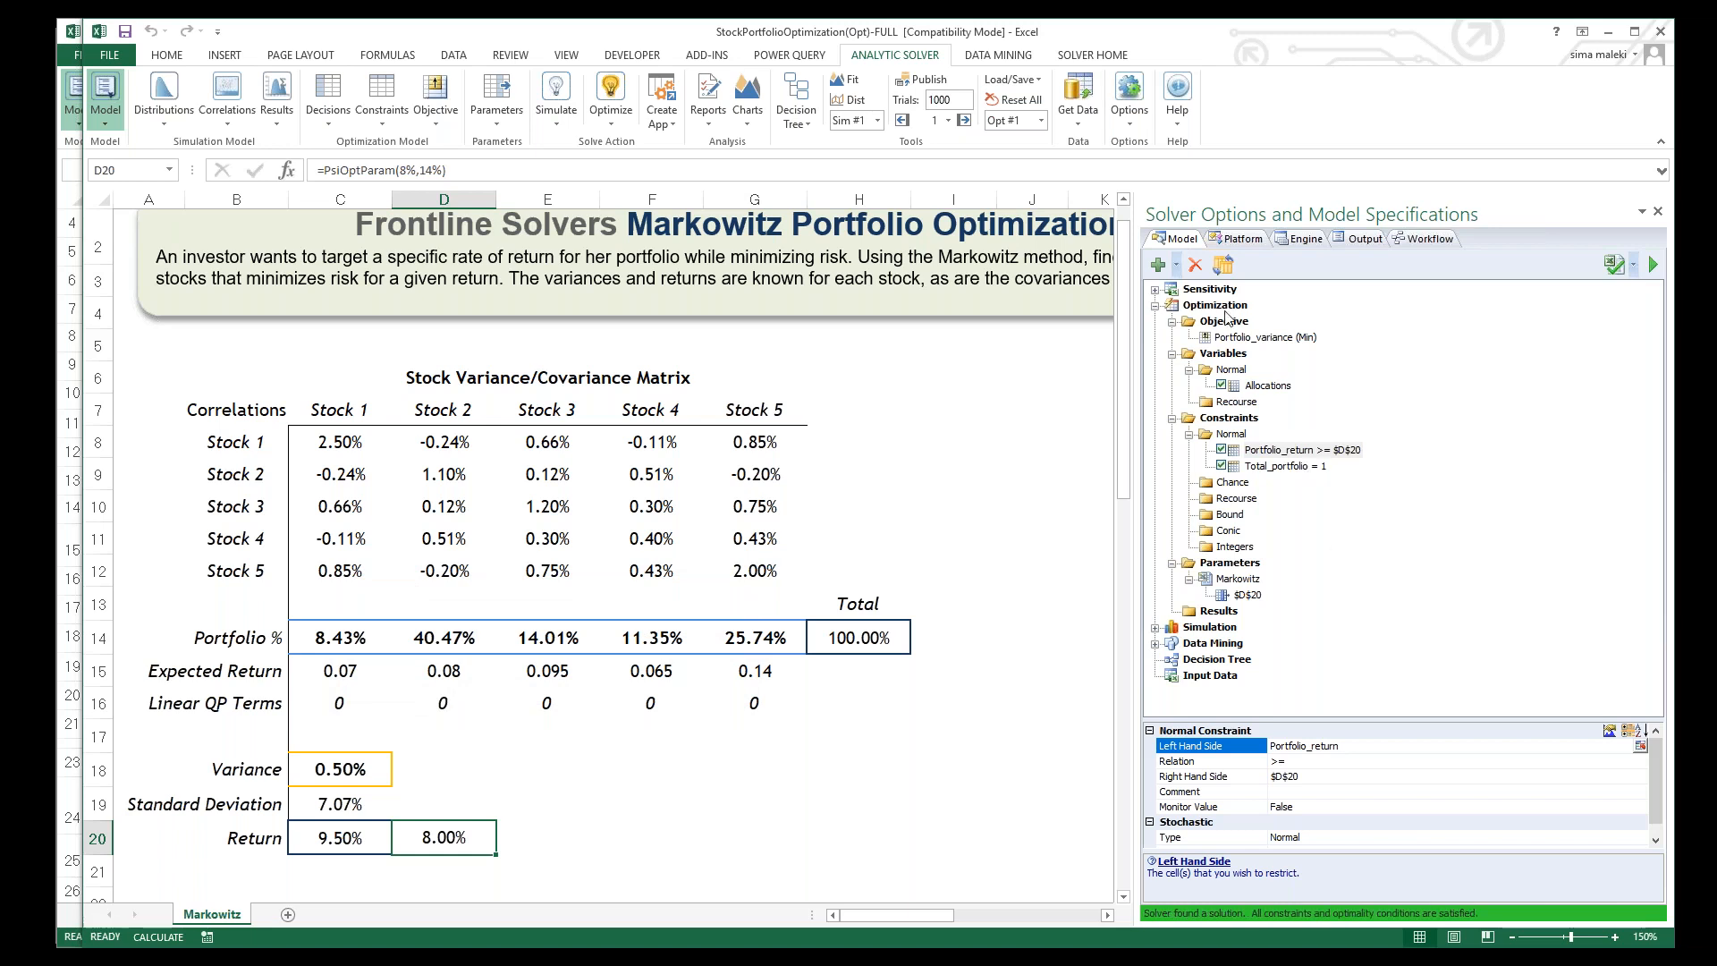
left_click(1243, 240)
Step: Confirm the Platform setting of 10 optimizations to run
left_click_drag(1136, 393, 1099, 393)
left_click(1263, 304)
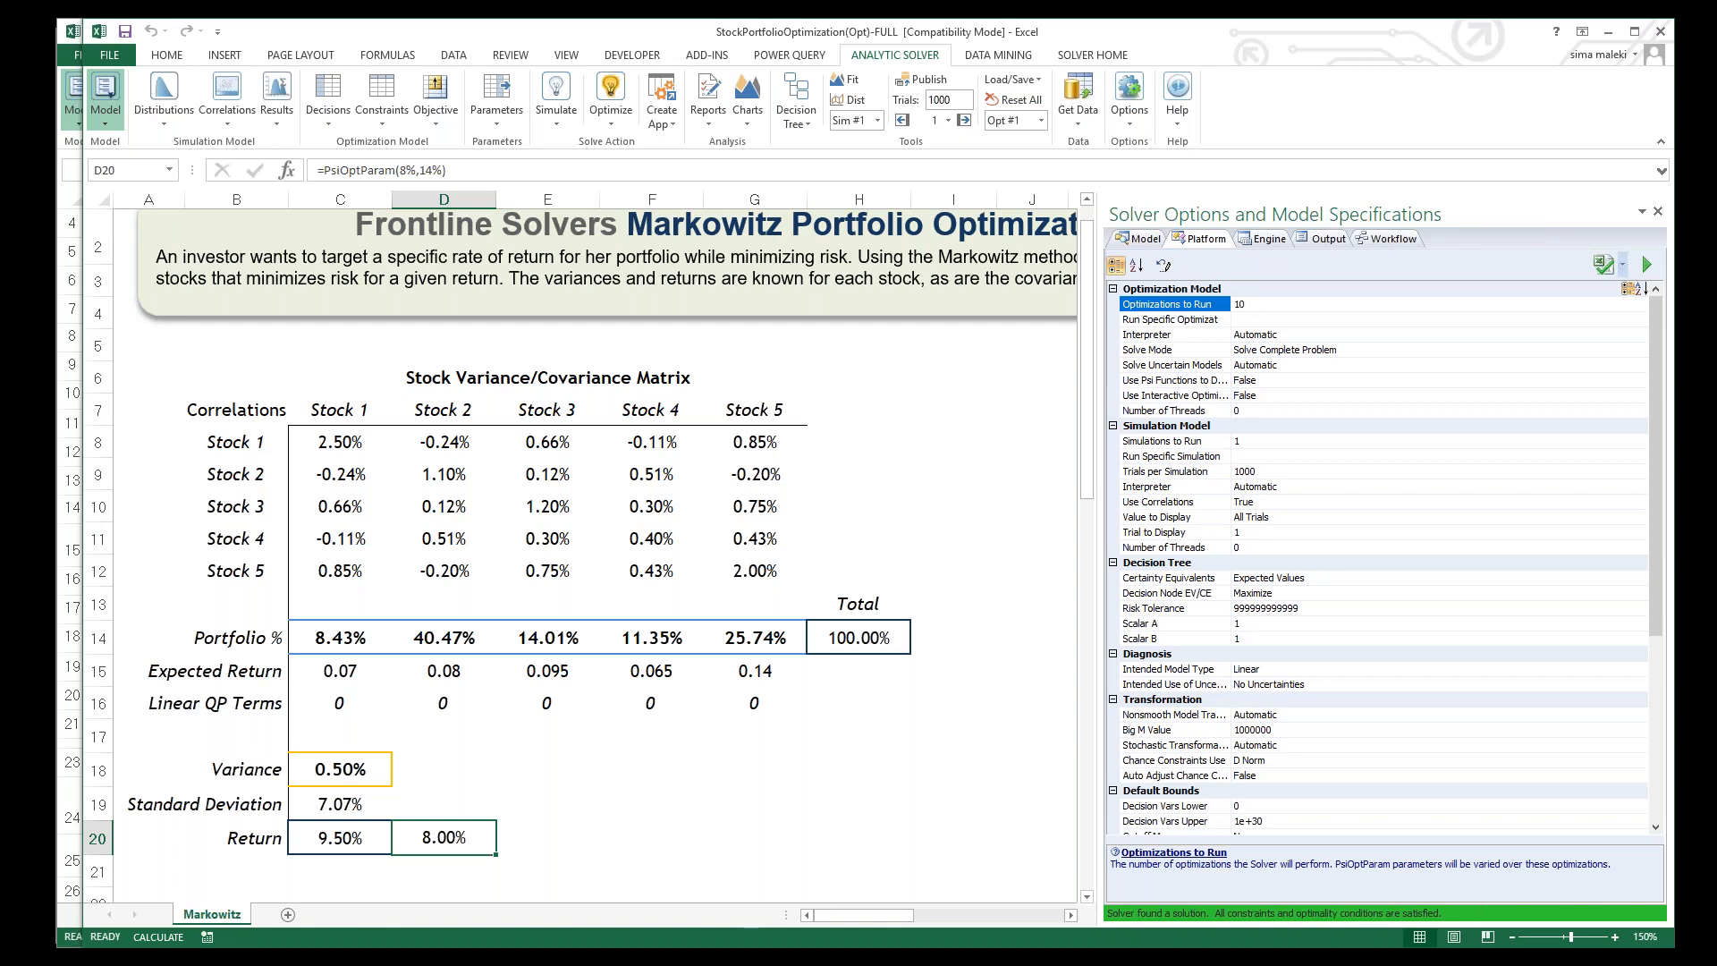
left_click(1146, 239)
left_click_drag(1100, 383, 1164, 385)
left_click(1053, 432)
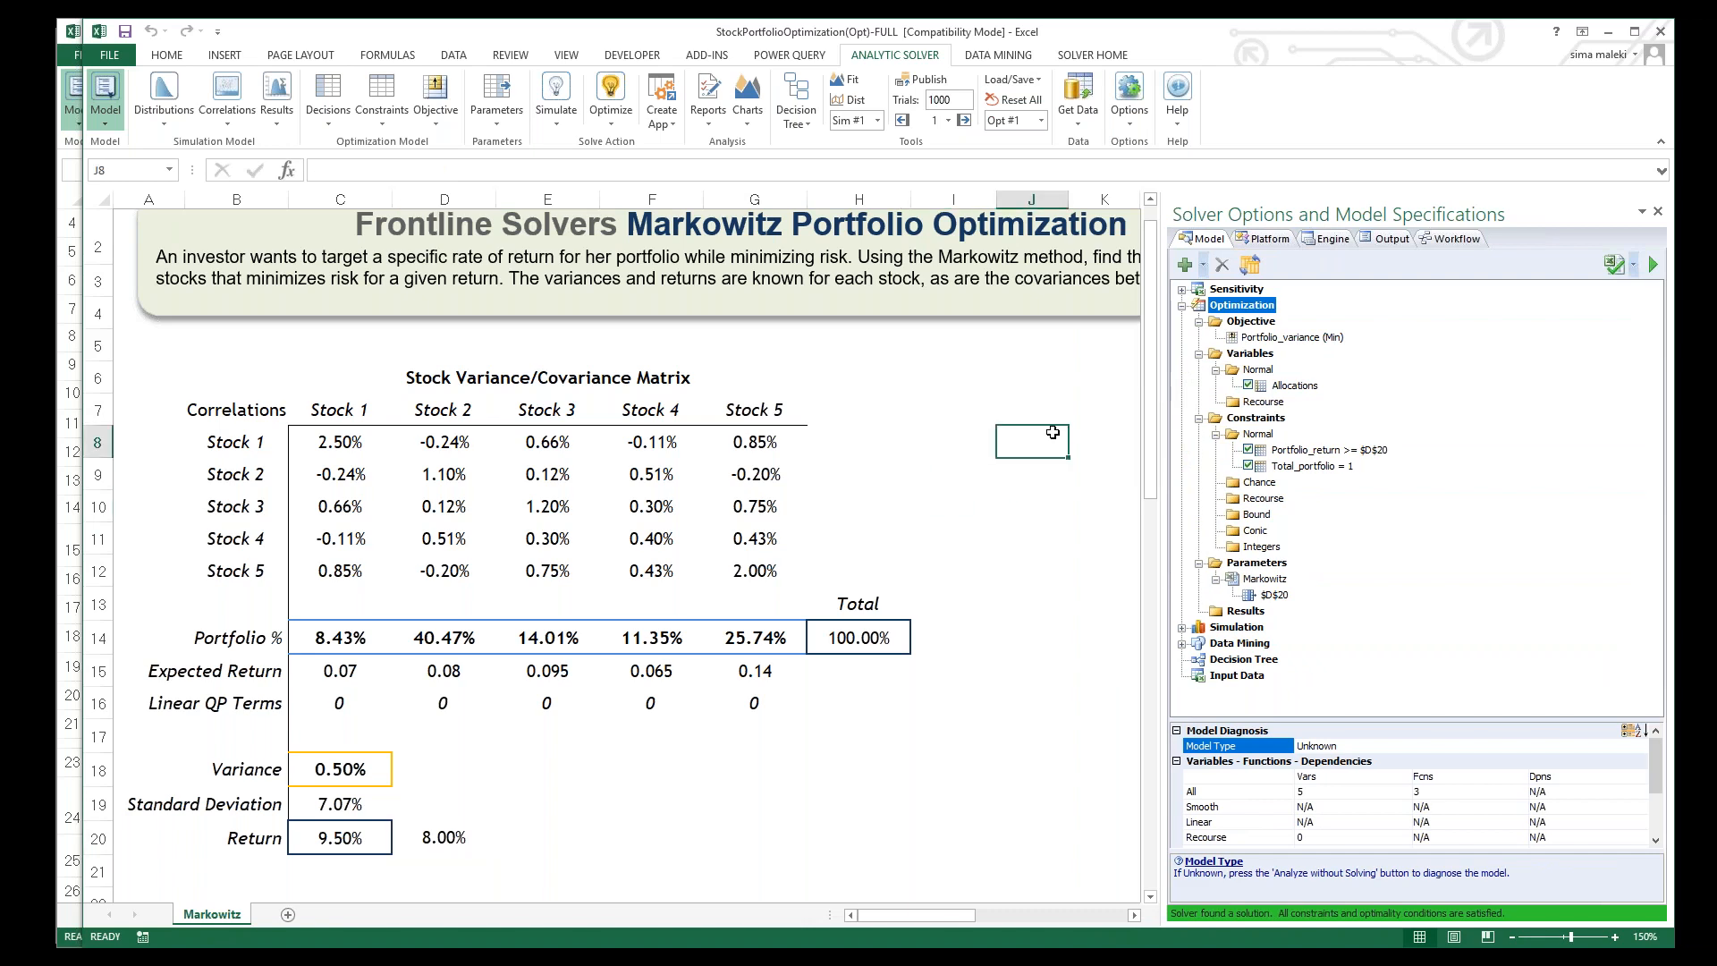
Step: Solve all 10 optimizations with Skip Guidance, ending at 14.00% return and 2.00% variance
left_click(613, 94)
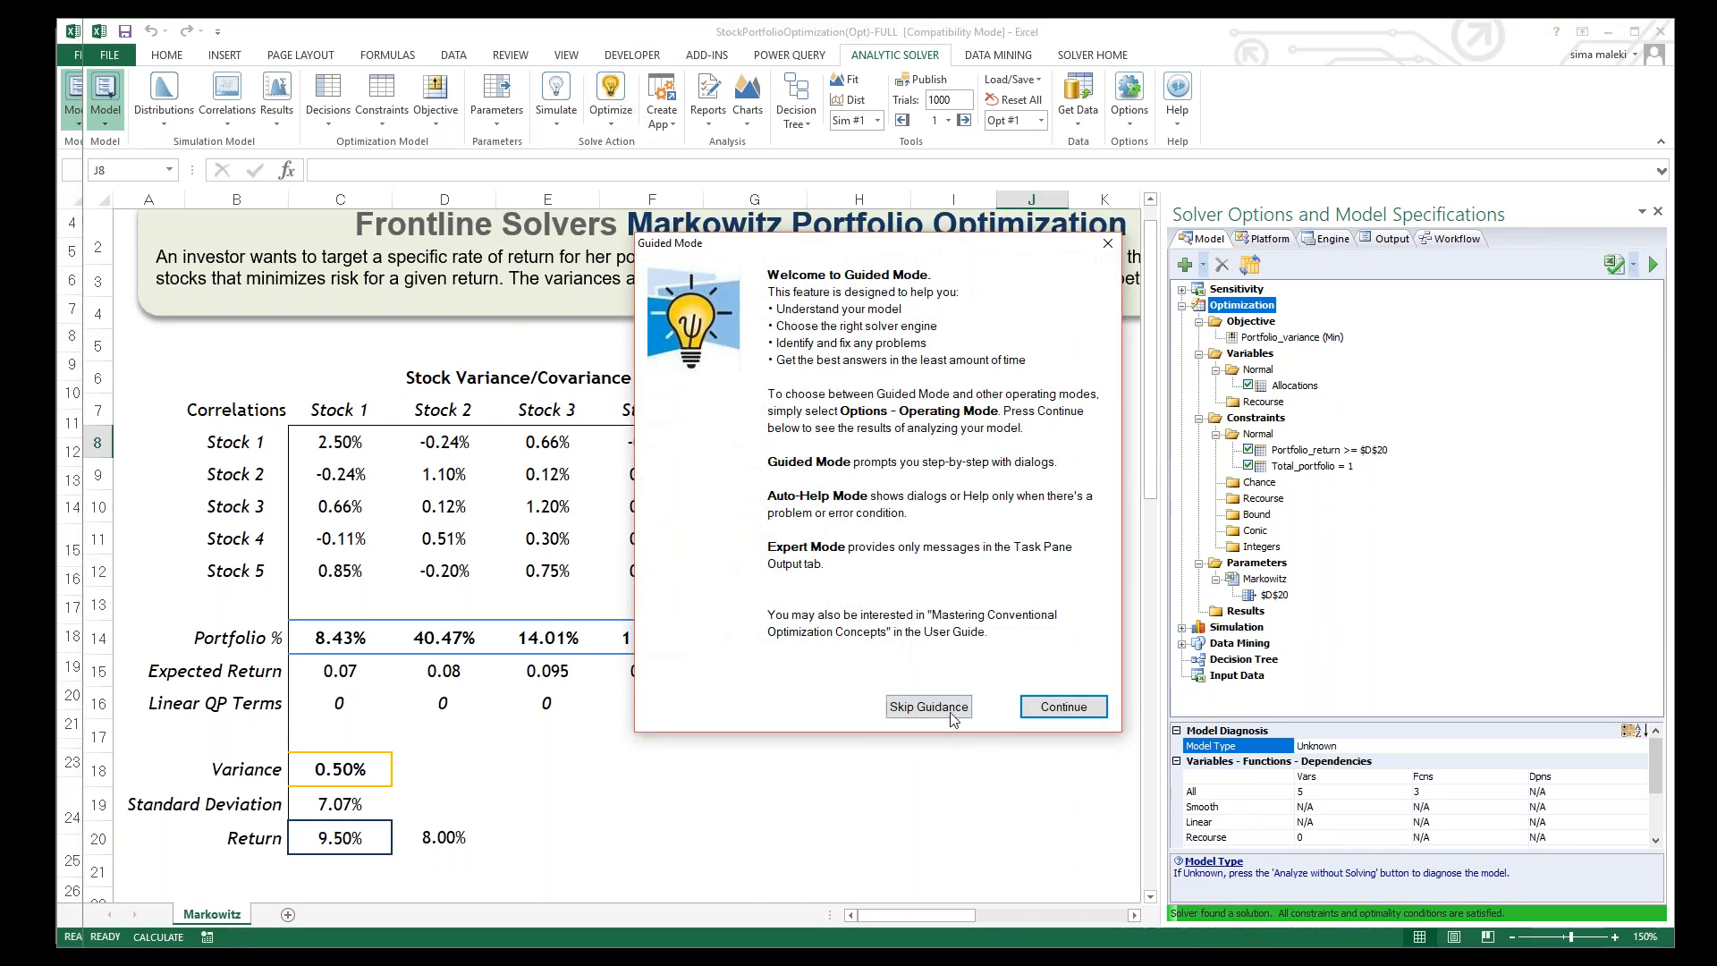
left_click(958, 708)
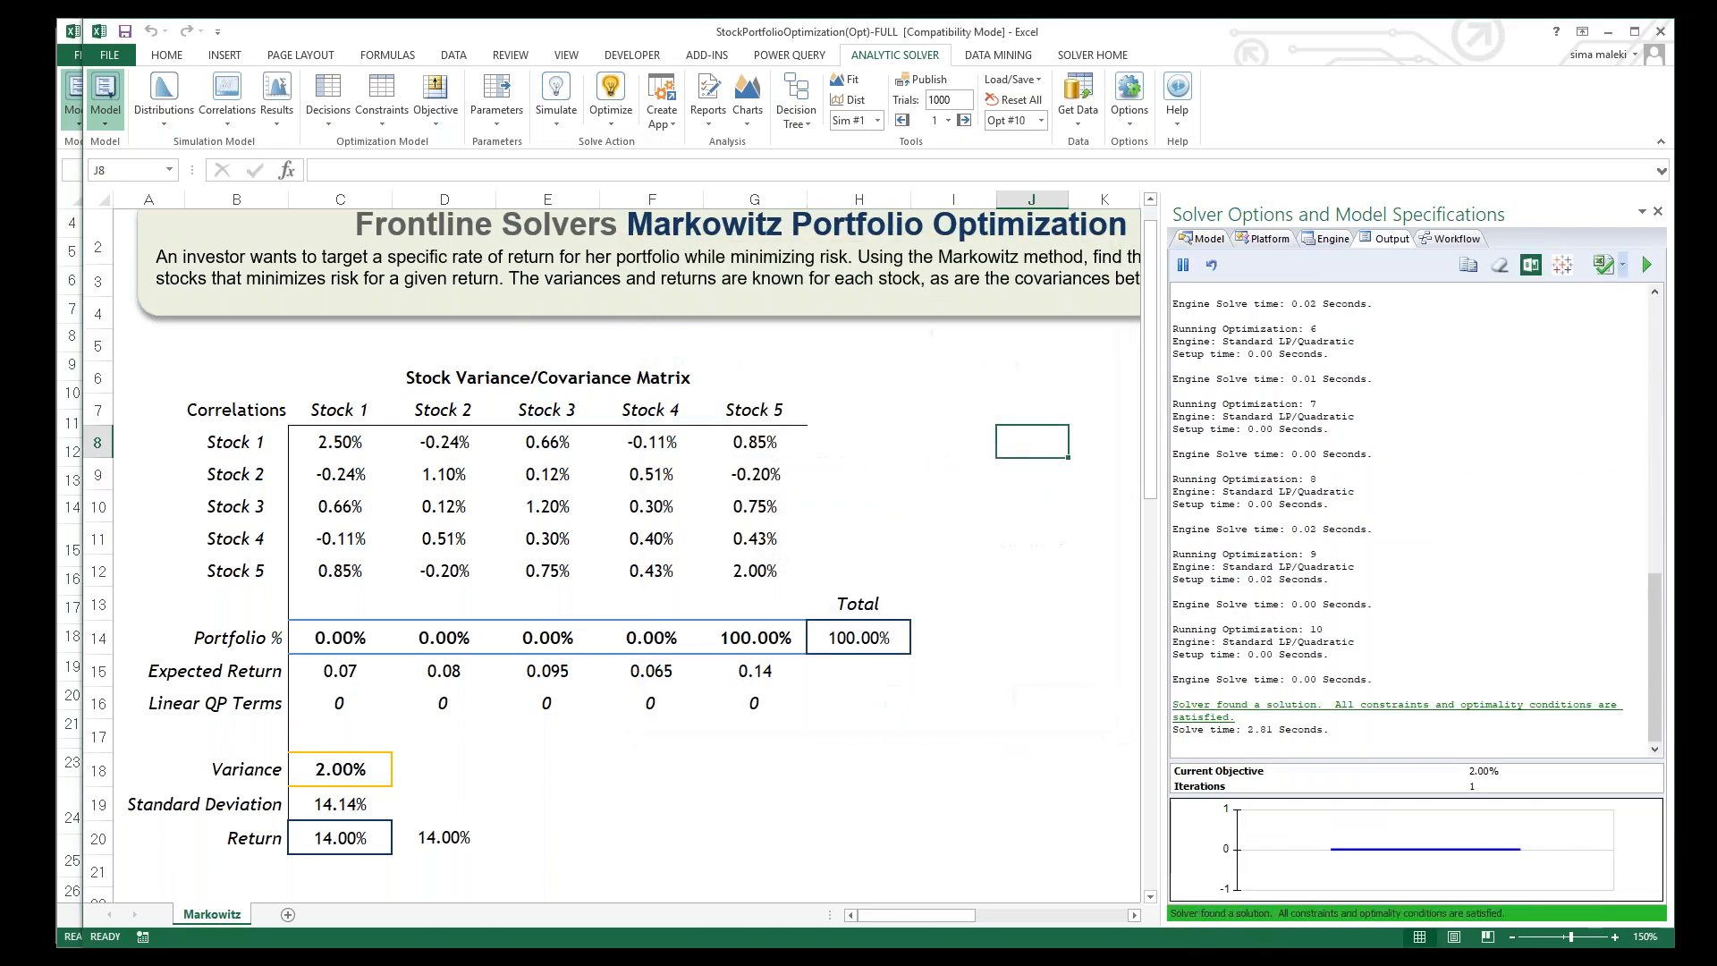
mouse_move(1651, 627)
left_mouse_down()
mouse_move(1645, 424)
mouse_move(1650, 621)
left_mouse_up()
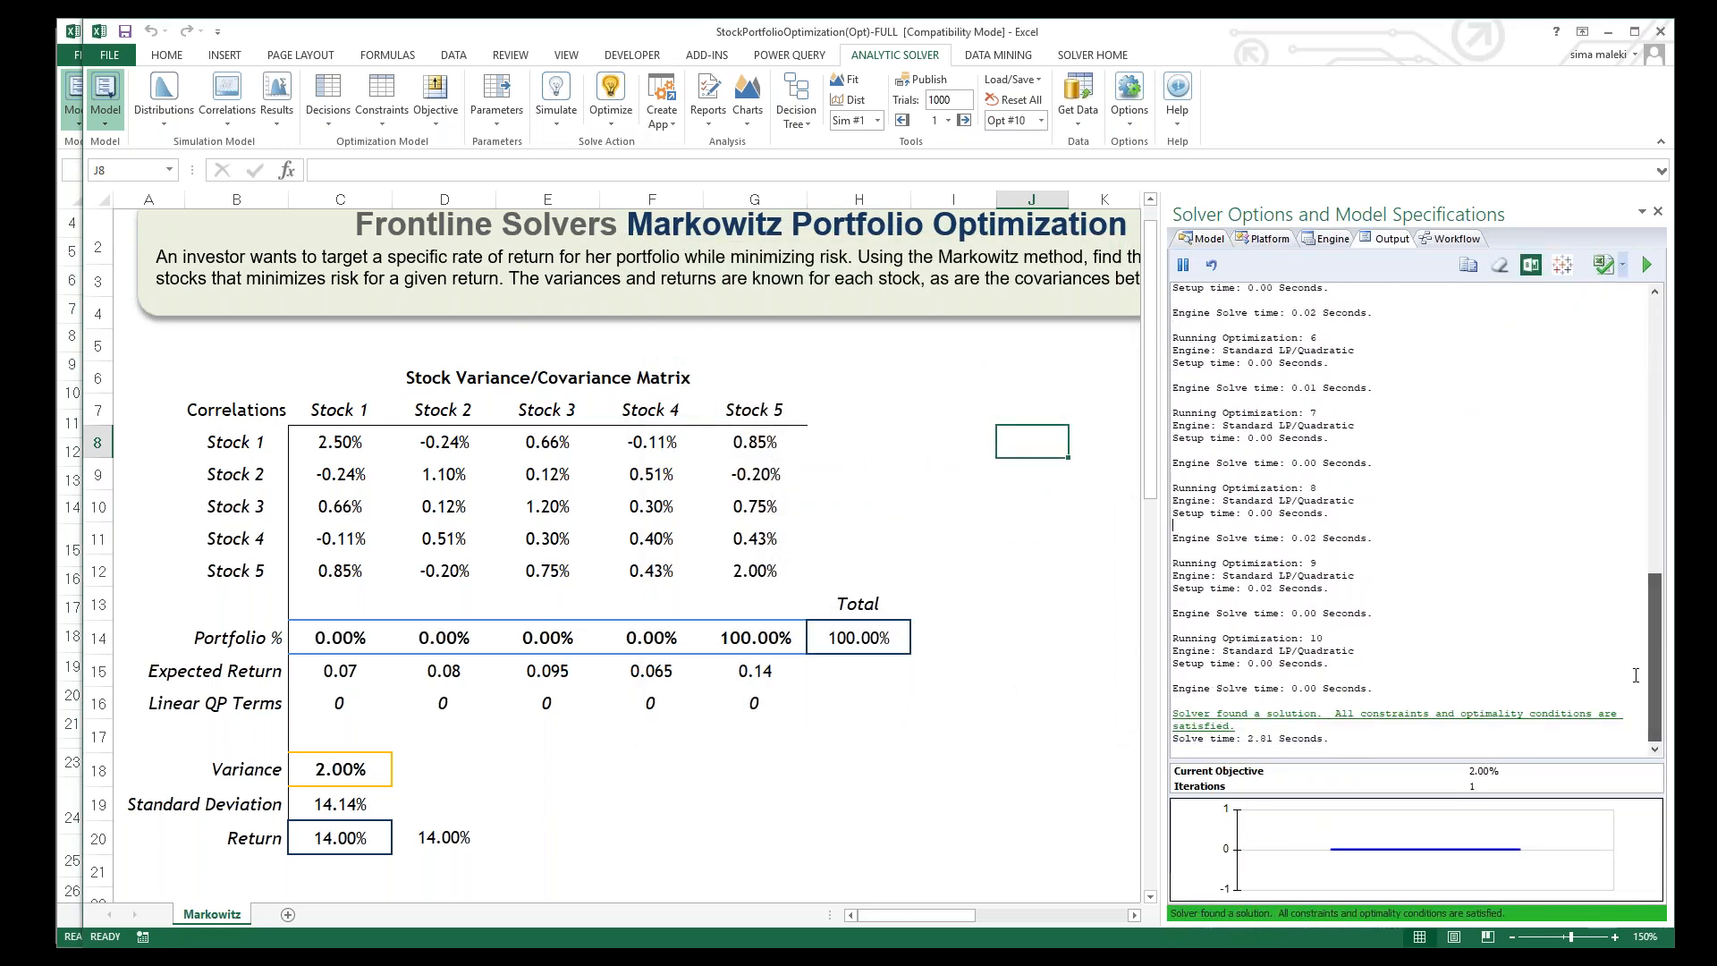
left_click(671, 800)
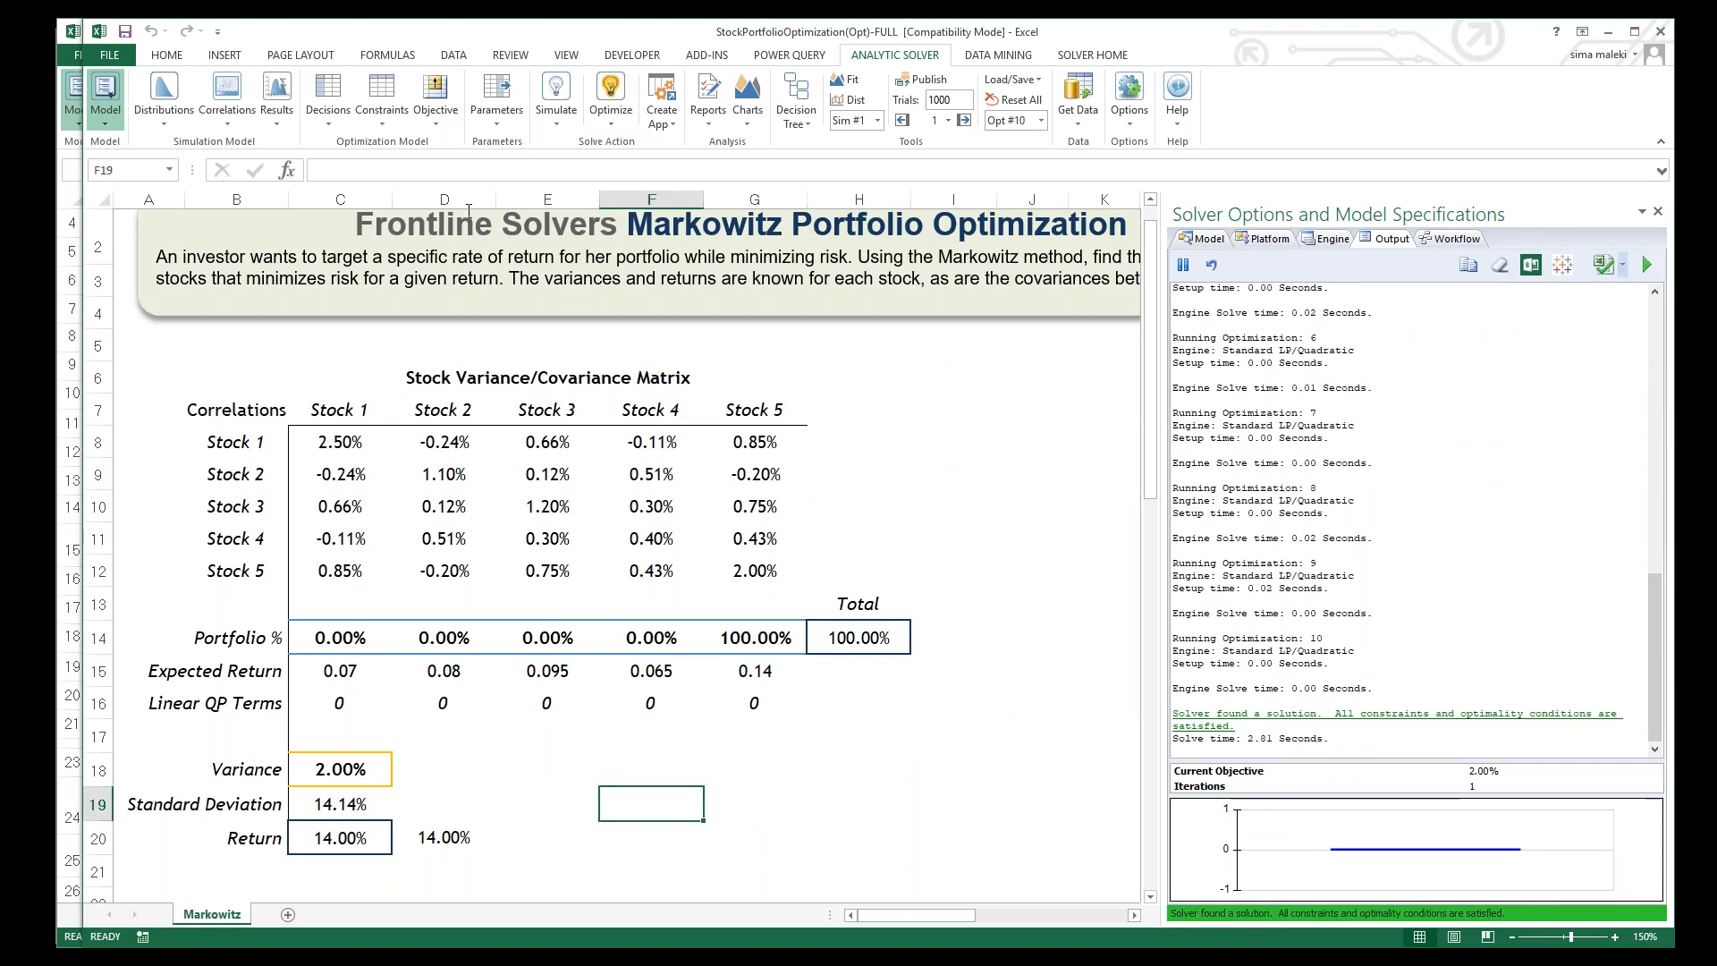
left_click(1699, 256)
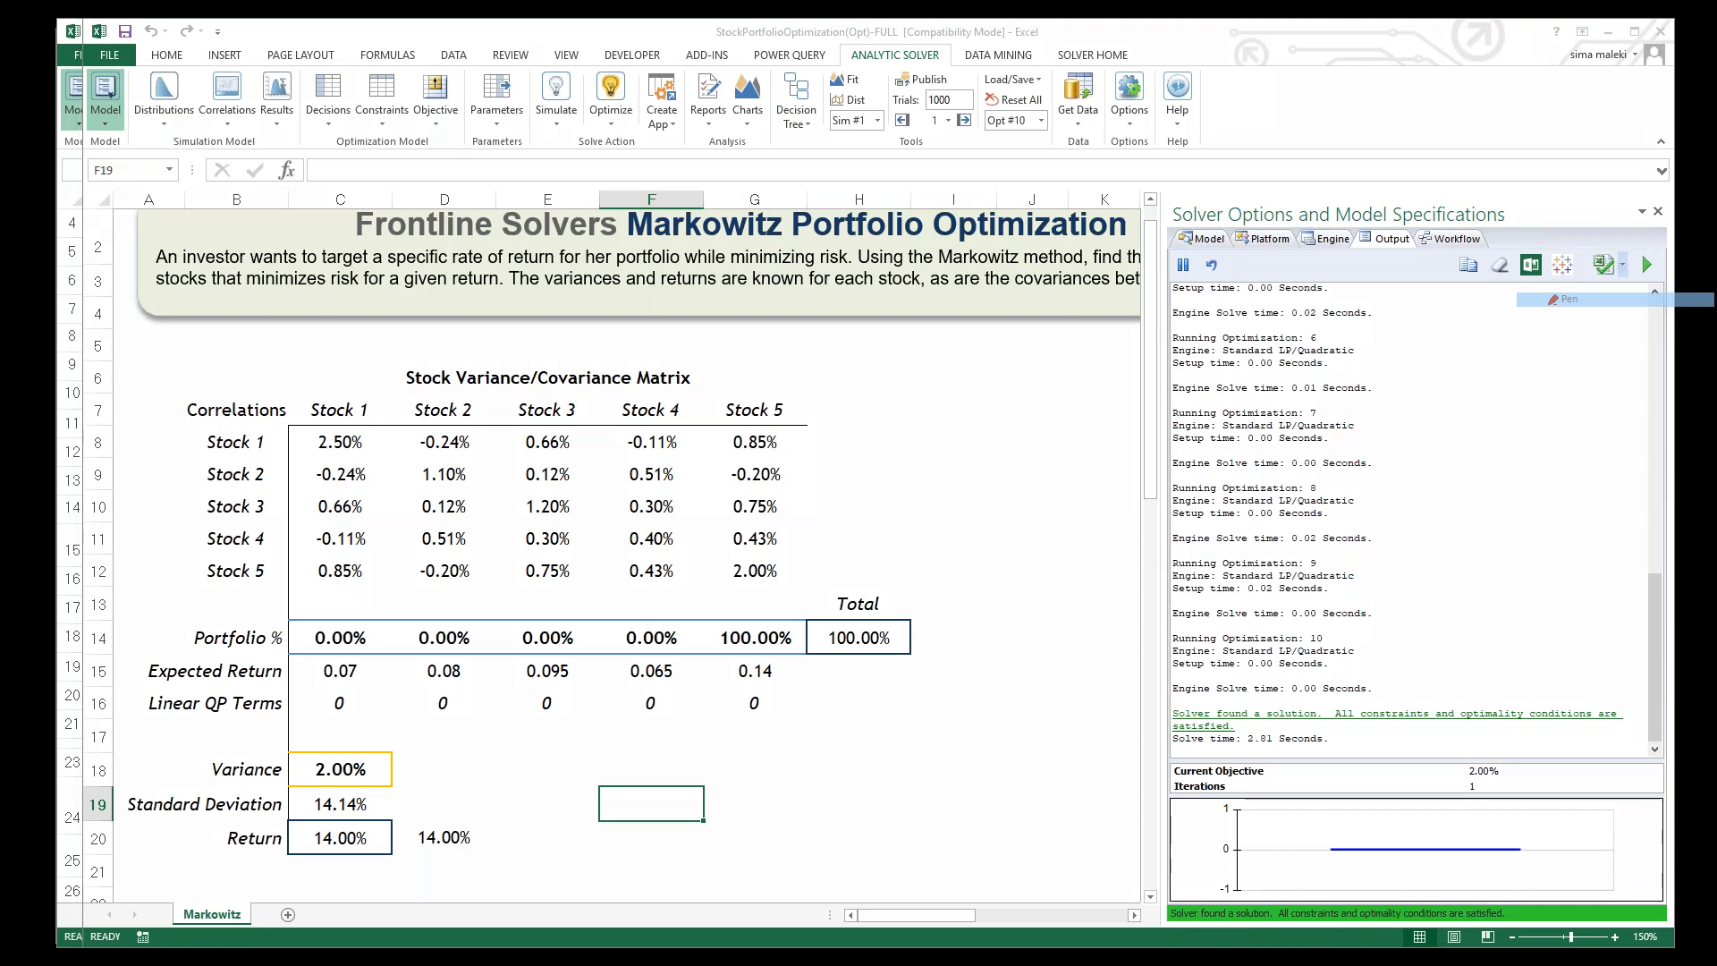
mouse_move(1243, 172)
left_mouse_down()
mouse_move(1053, 127)
mouse_move(1065, 136)
left_mouse_up()
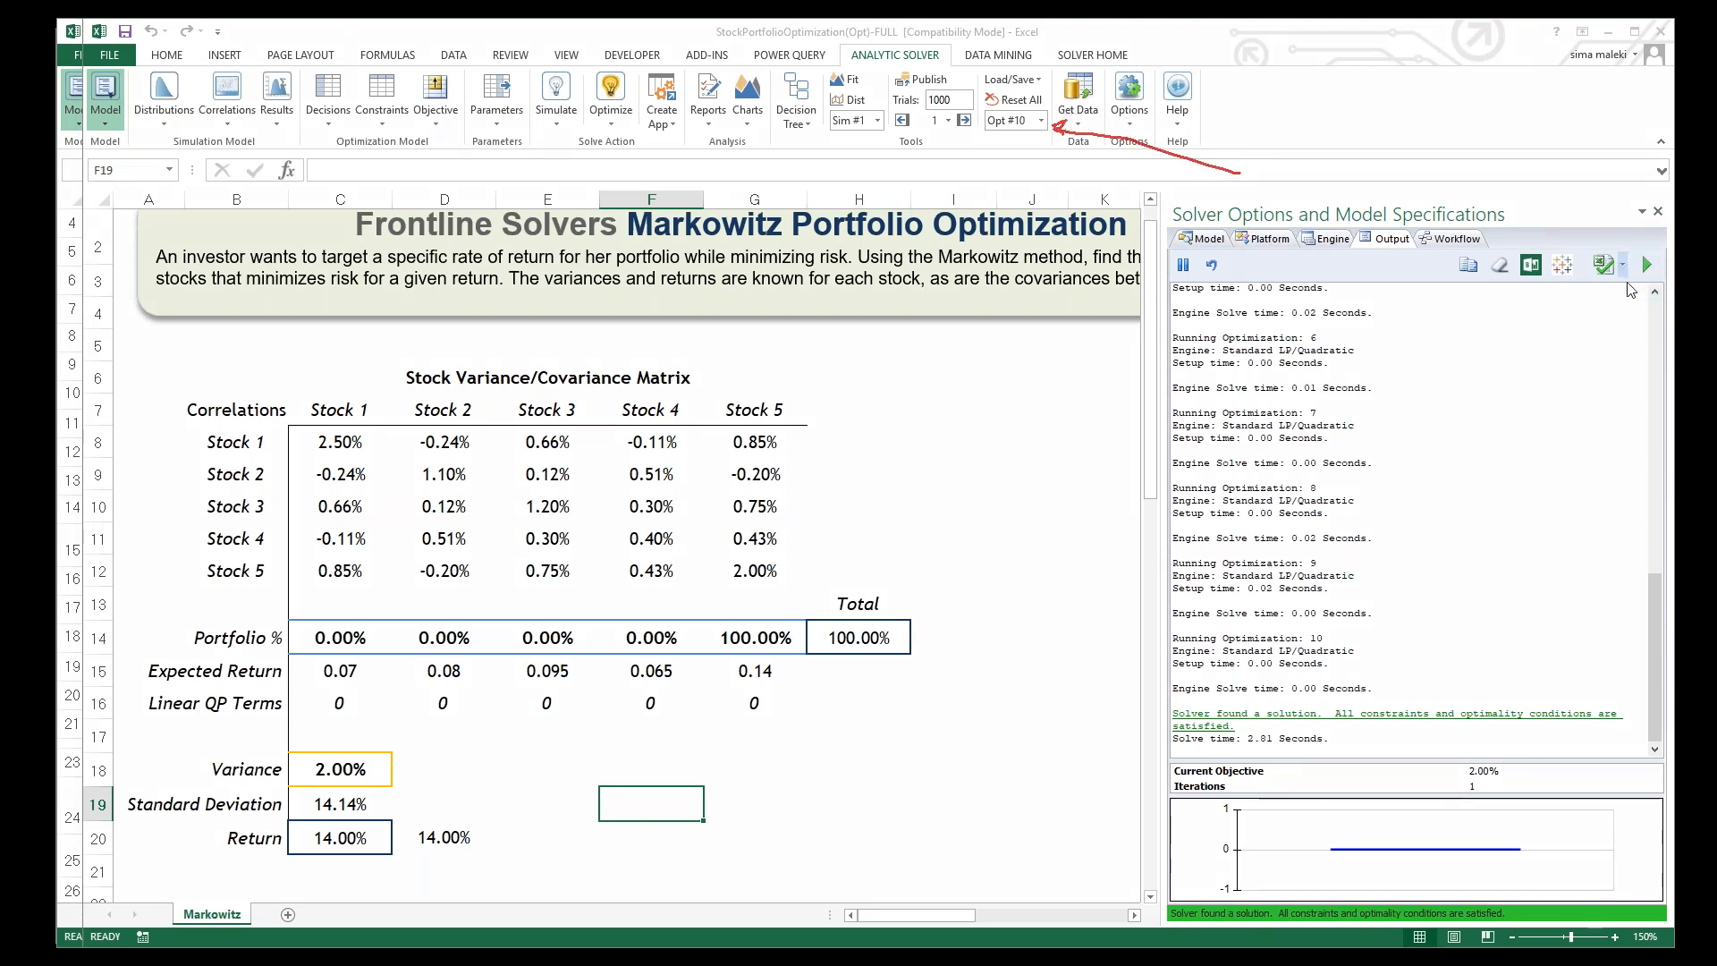
Step: Show stored optimizations 1 and 2, then select the Portfolio % and Expected Return rows
left_click(1040, 119)
left_click(1019, 134)
left_click(1040, 120)
left_click(1015, 148)
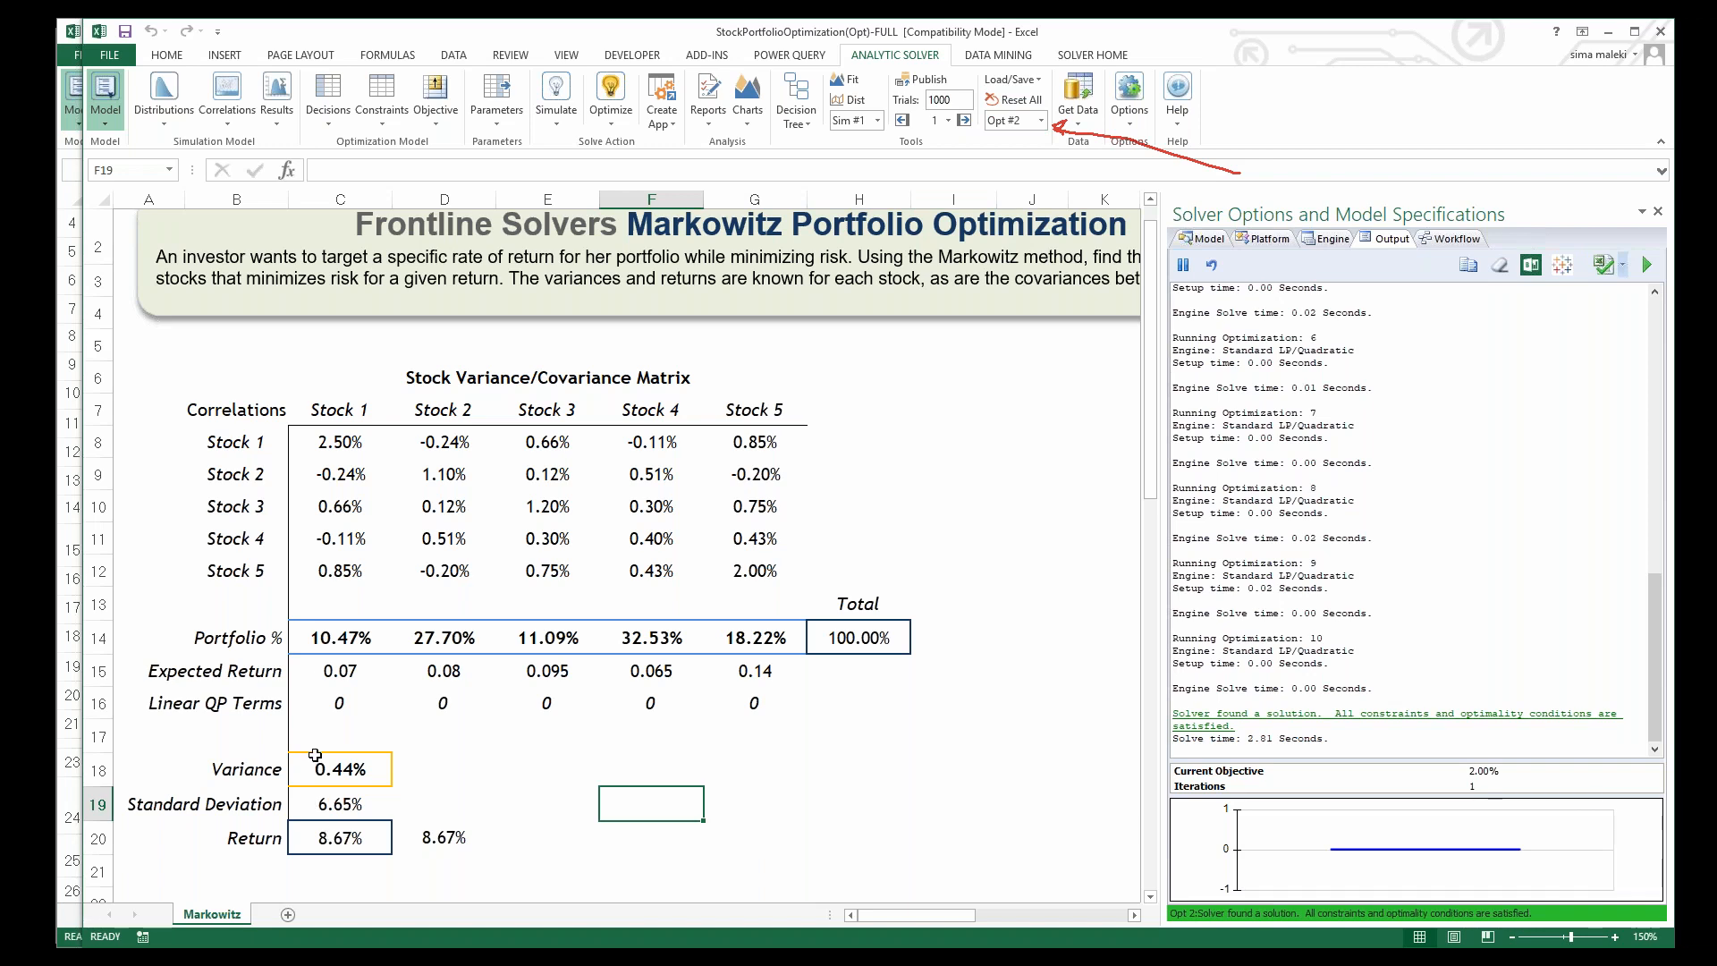
left_click_drag(322, 640, 769, 672)
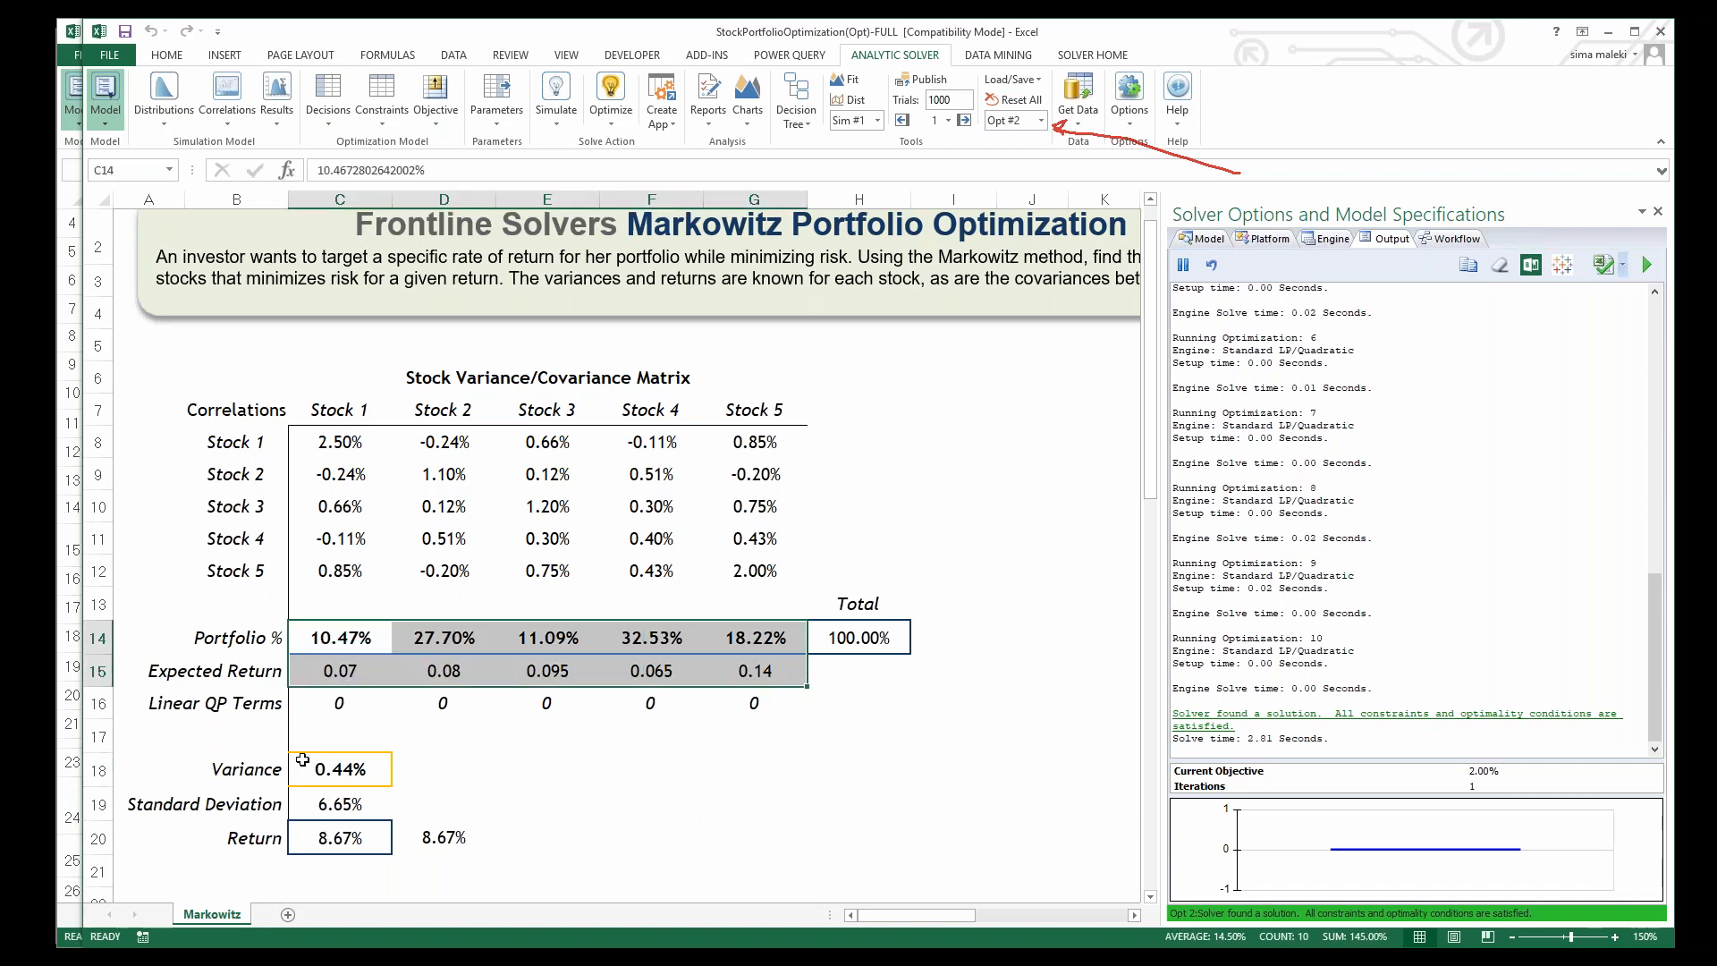
Step: Display optimization 5's portfolio: 10.67% return with 0.61% variance
left_click(1041, 119)
left_click(1006, 207)
left_click(907, 418)
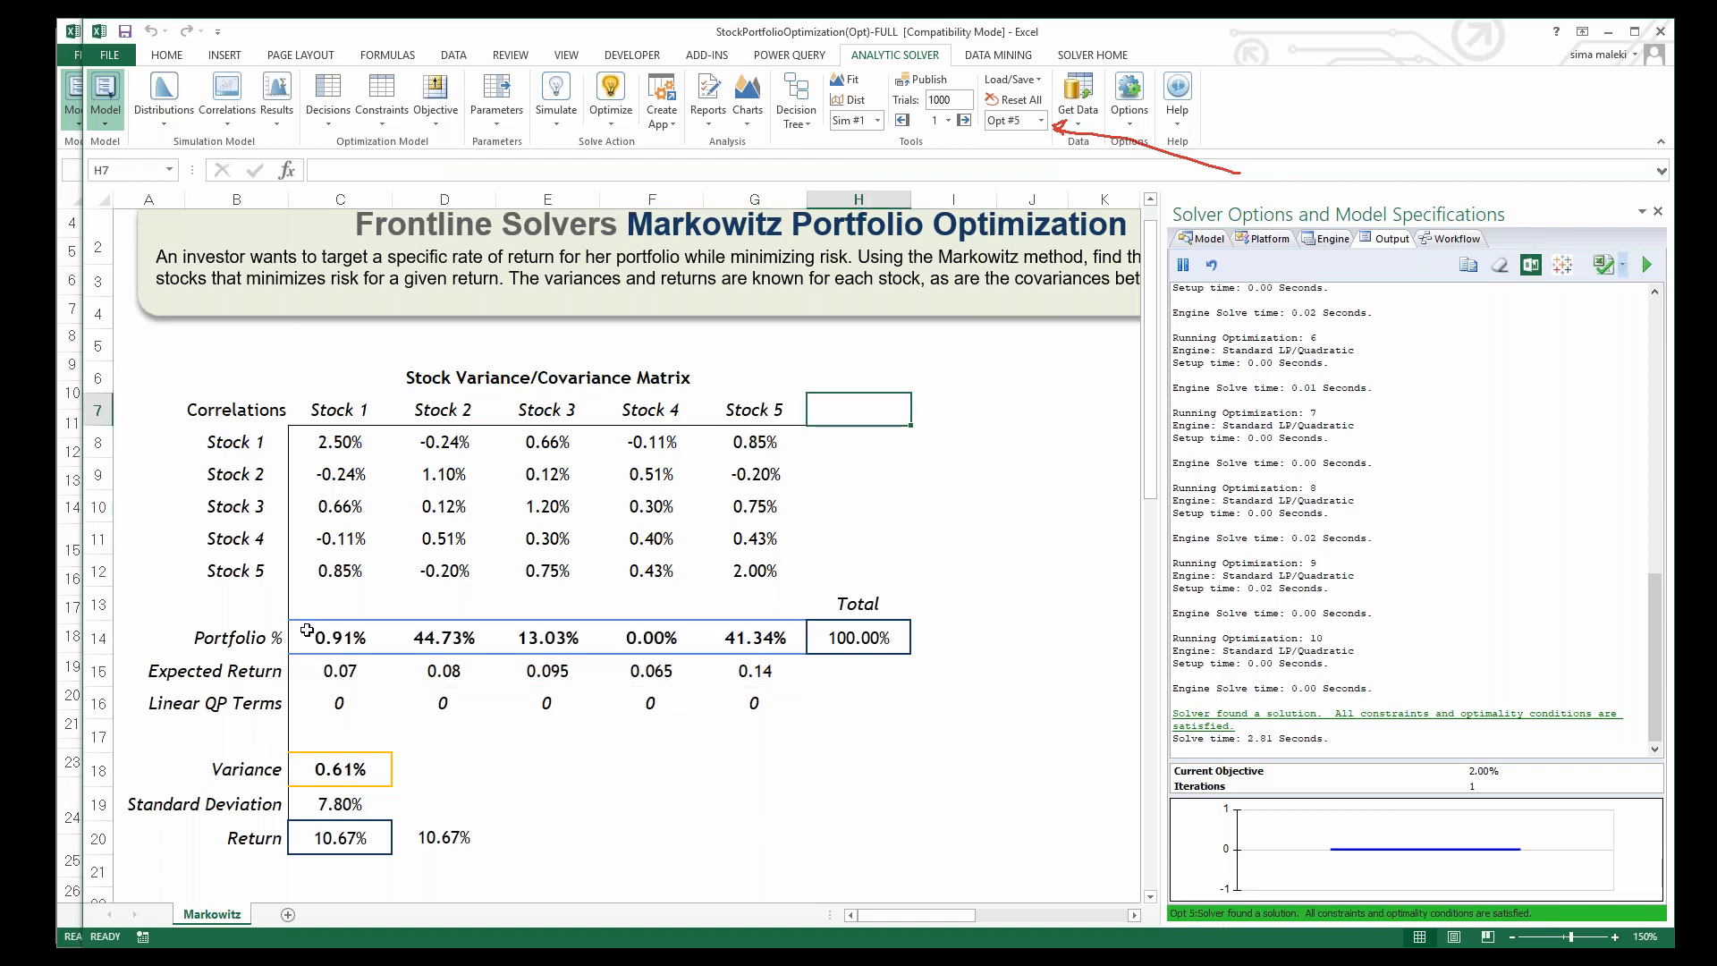
left_click(749, 123)
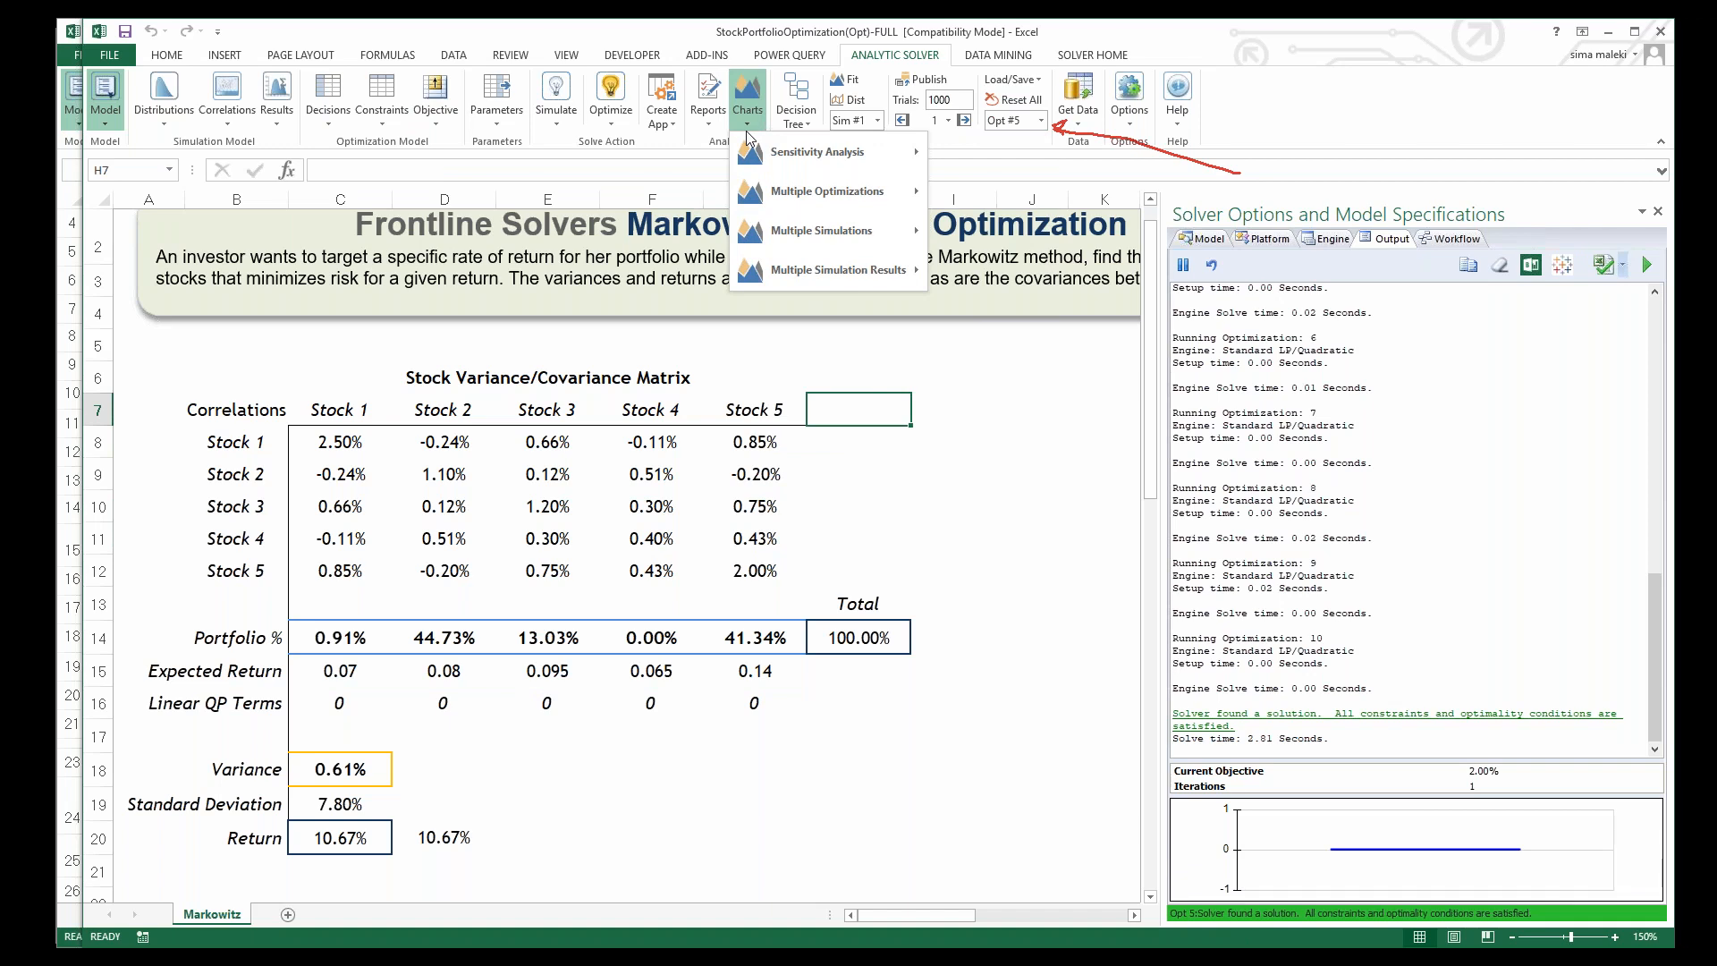
Step: Create a Multiple Optimizations chart of the monitored cell Portfolio_variance
mouse_move(827, 190)
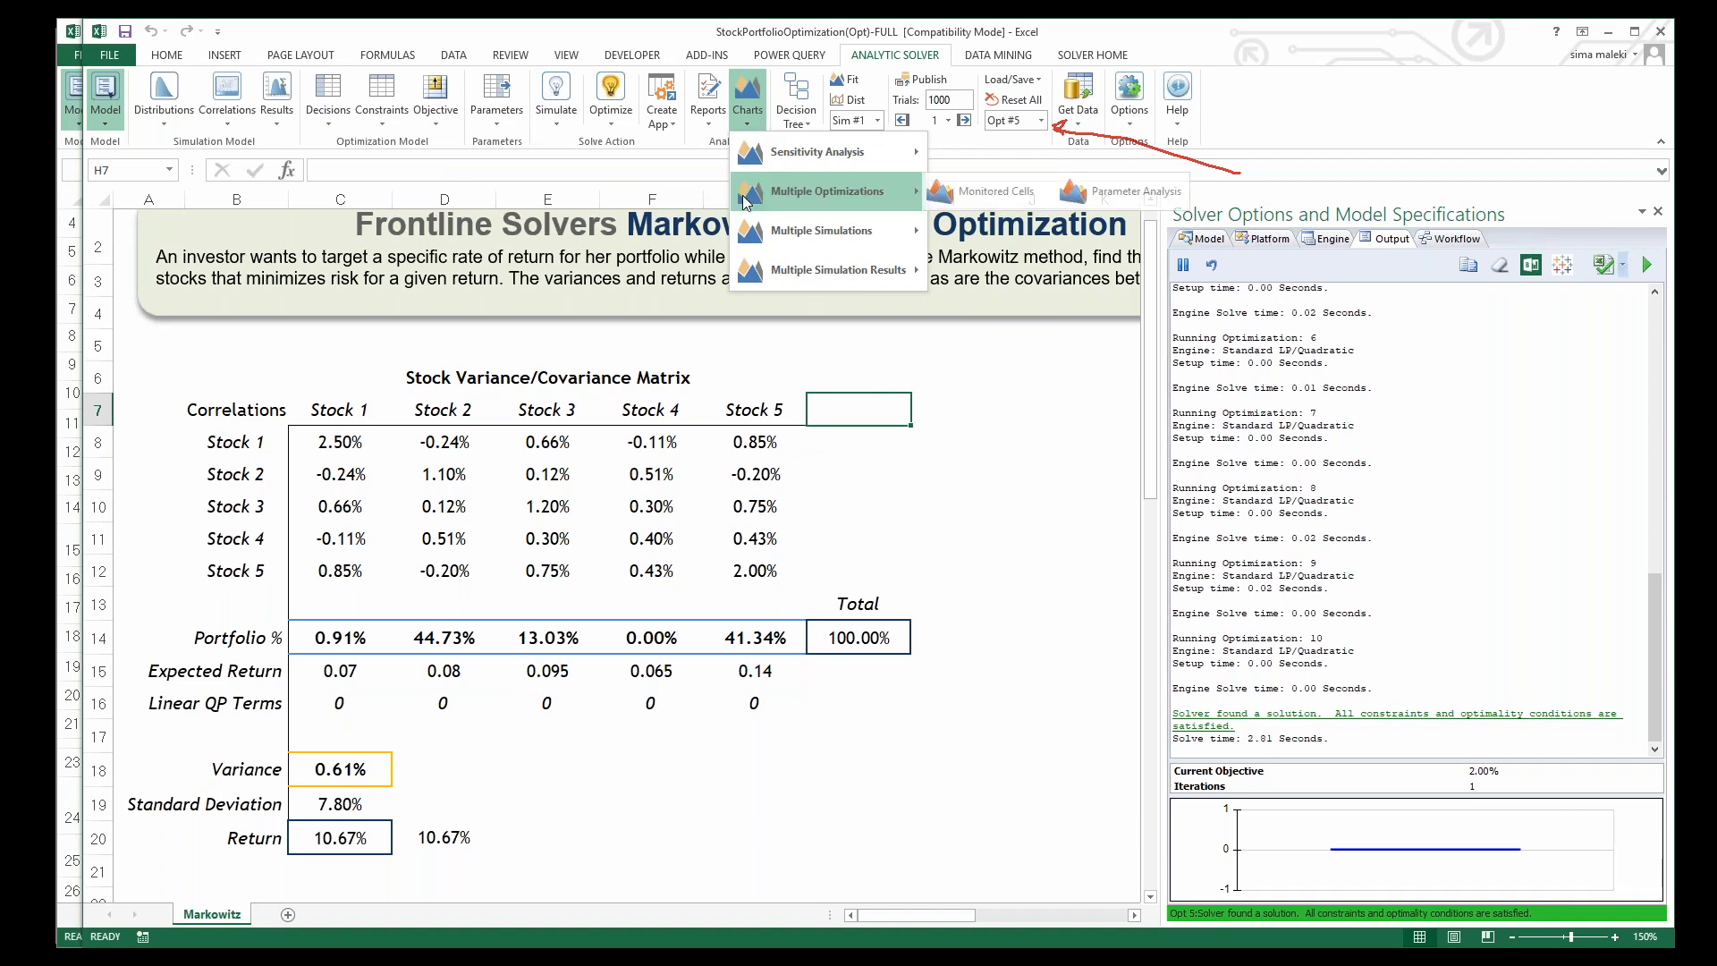
left_click(966, 198)
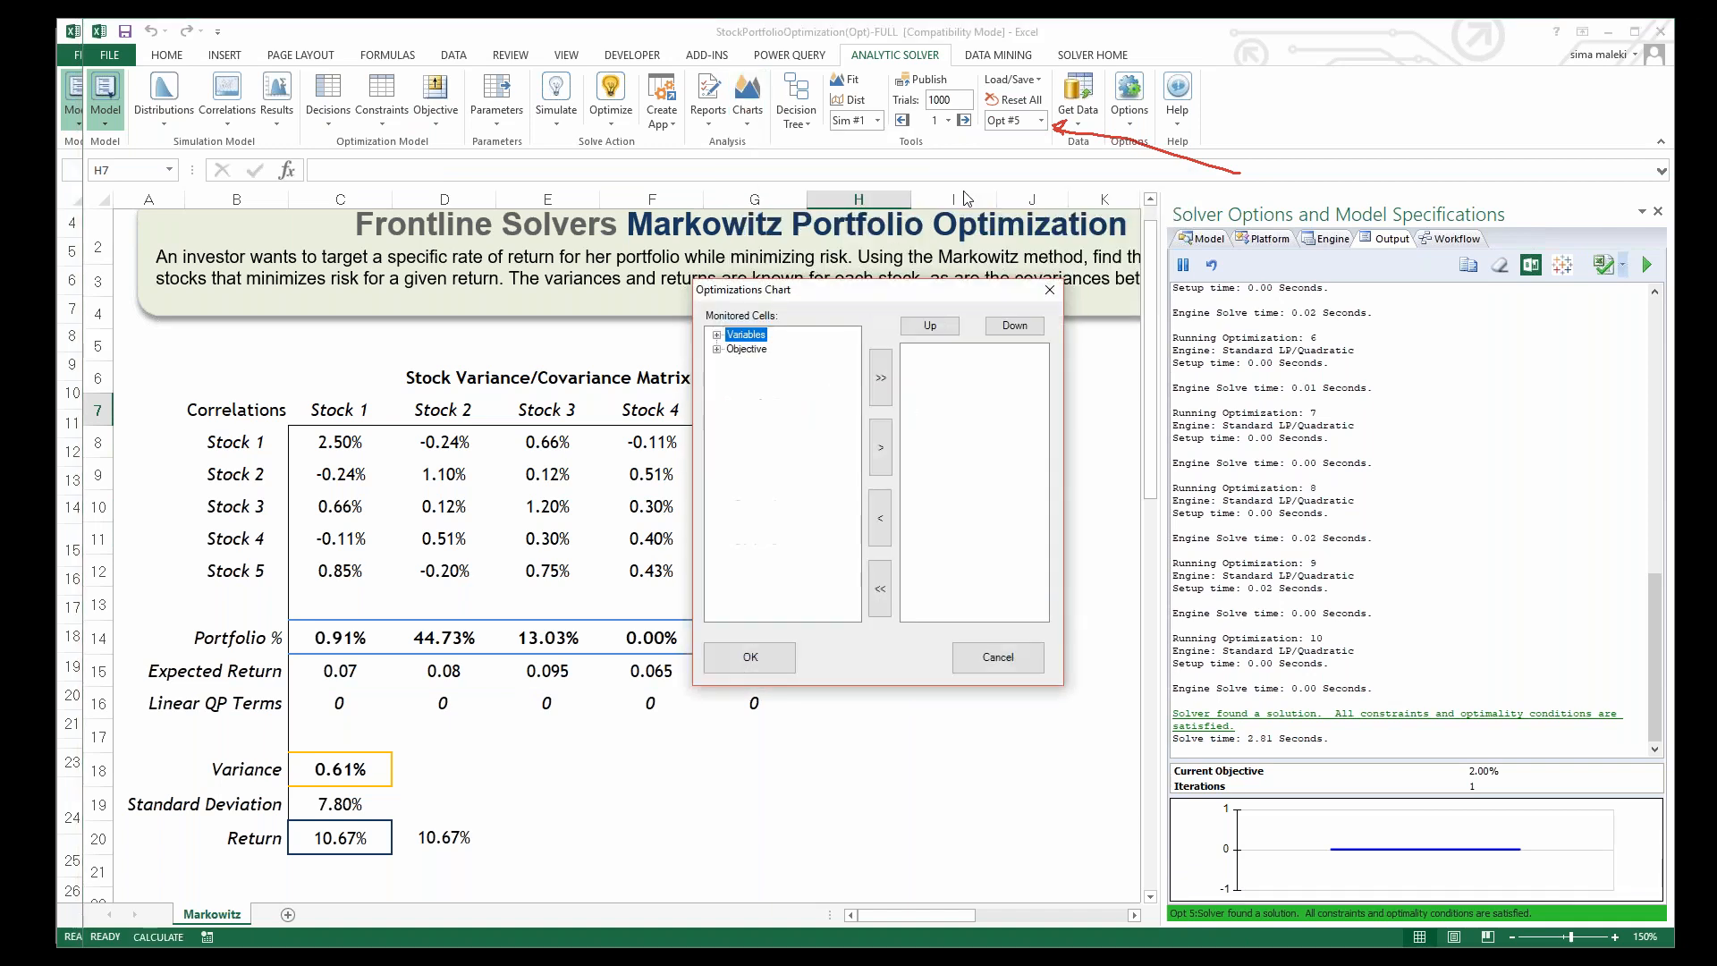
left_click(717, 349)
left_click(781, 362)
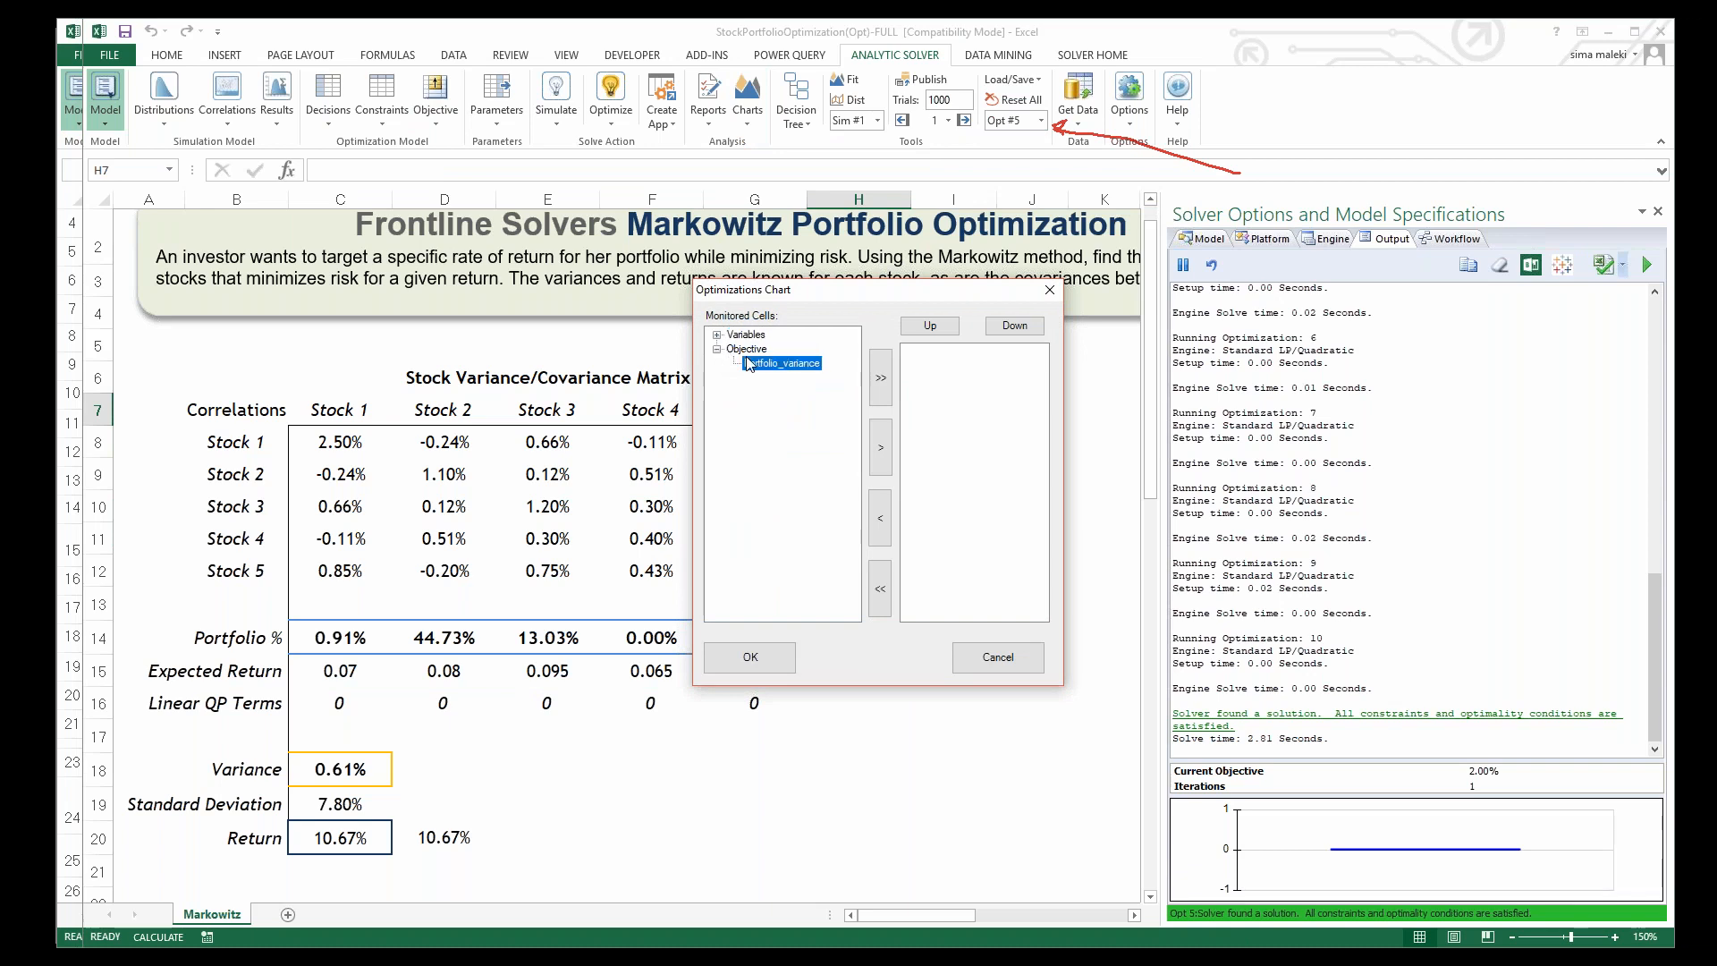
left_click(883, 445)
left_click(750, 656)
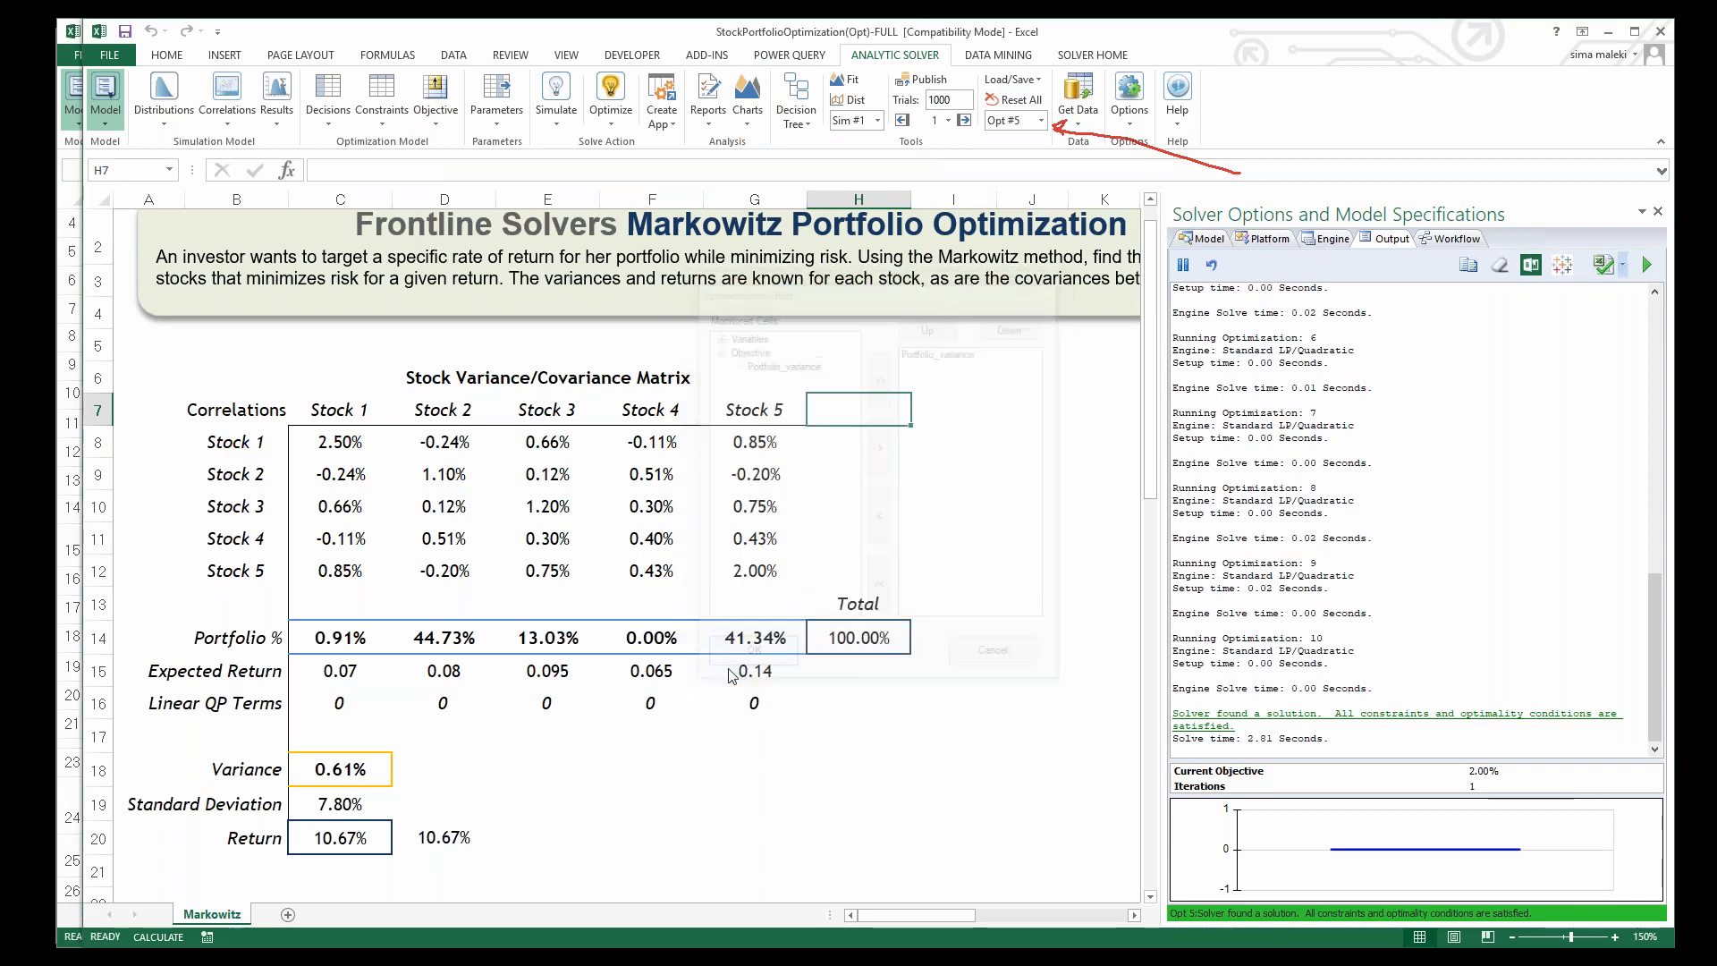
Step: Enlarge the variance chart, set its X coordinate to PsiOptParam, then close it
left_click_drag(295, 85, 775, 288)
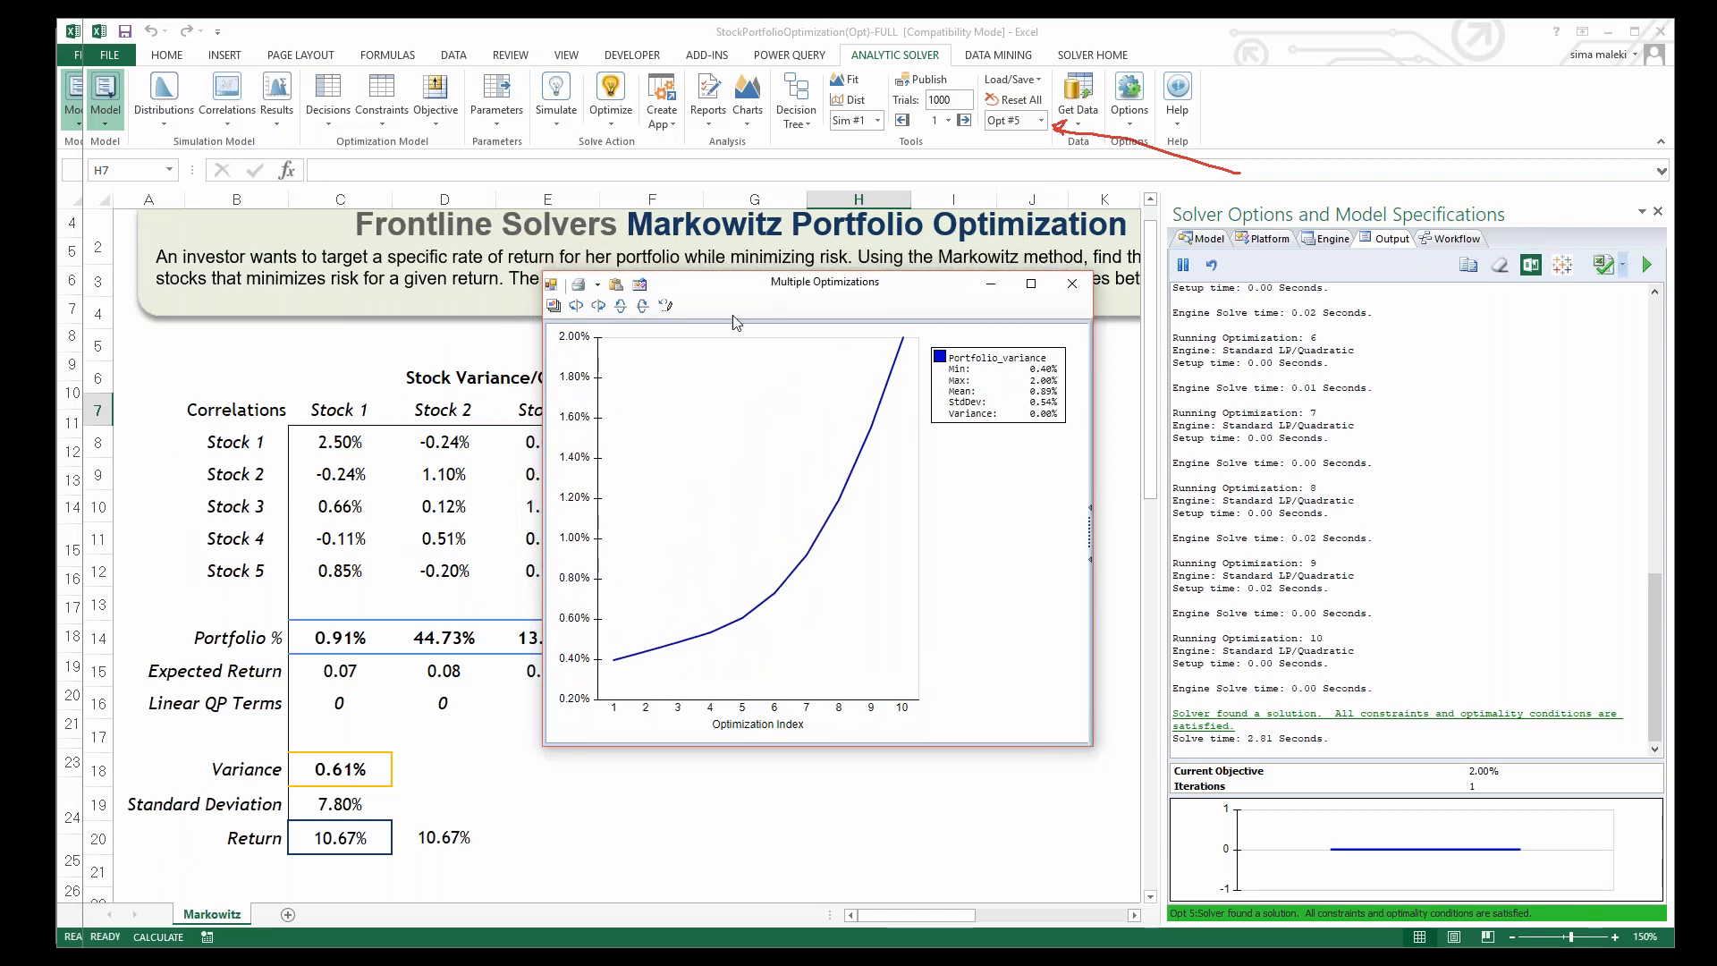
left_click_drag(542, 501, 427, 509)
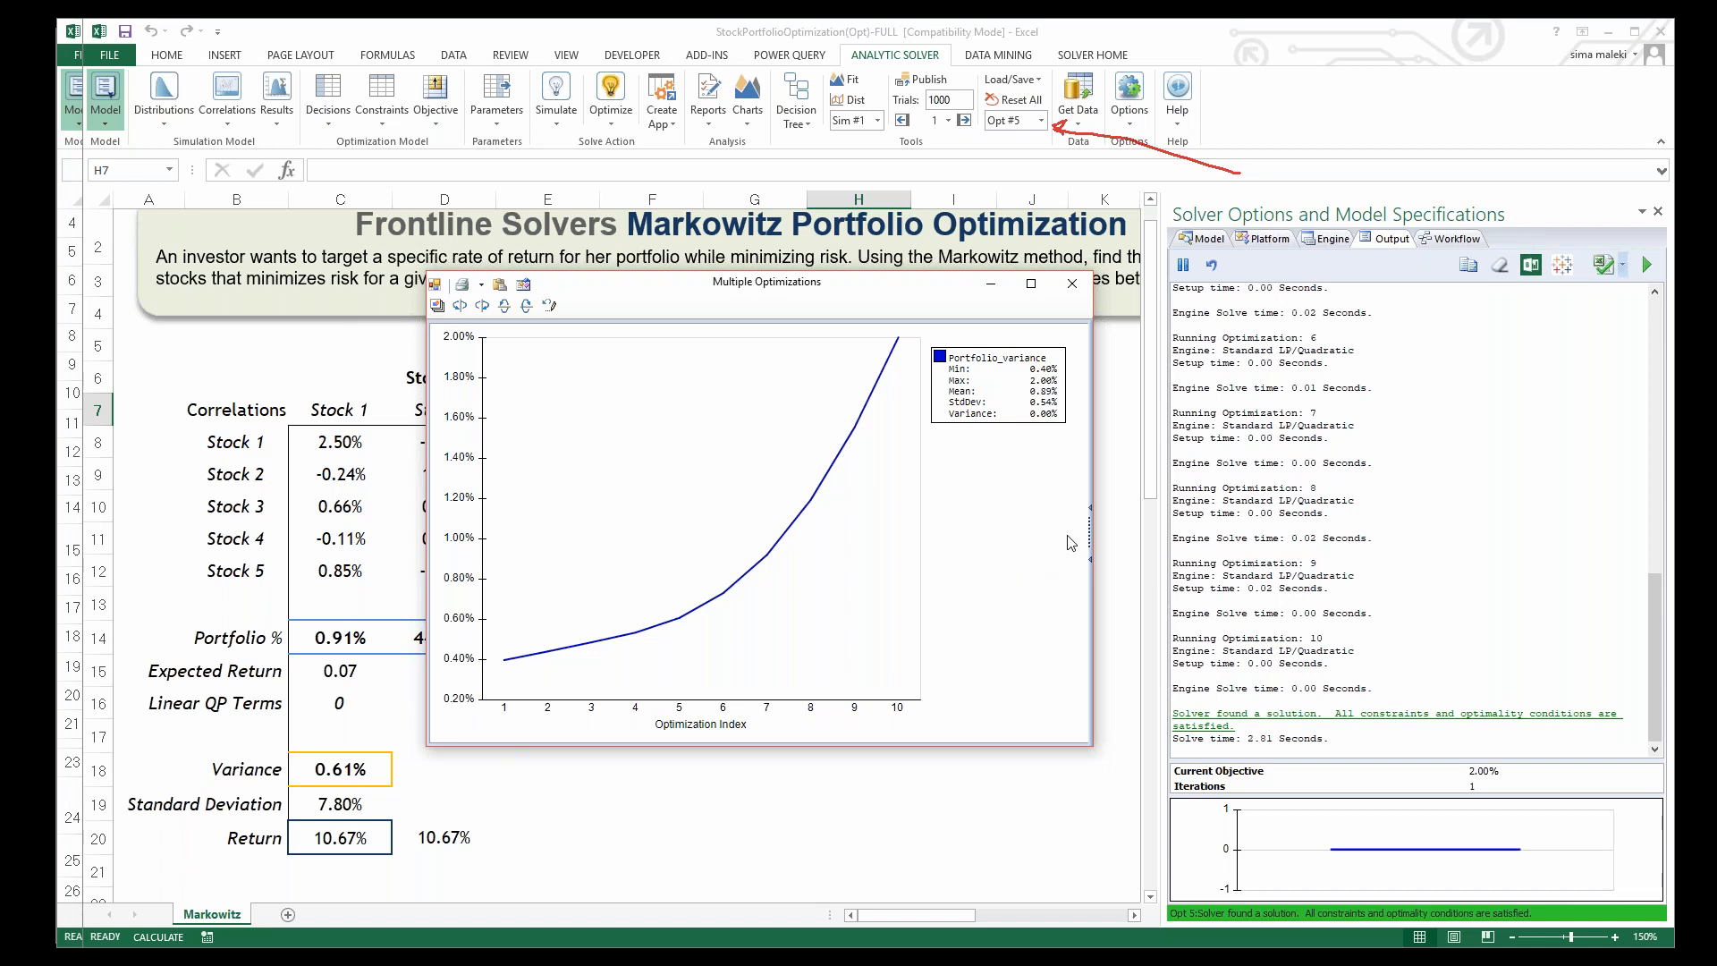
left_click(1091, 510)
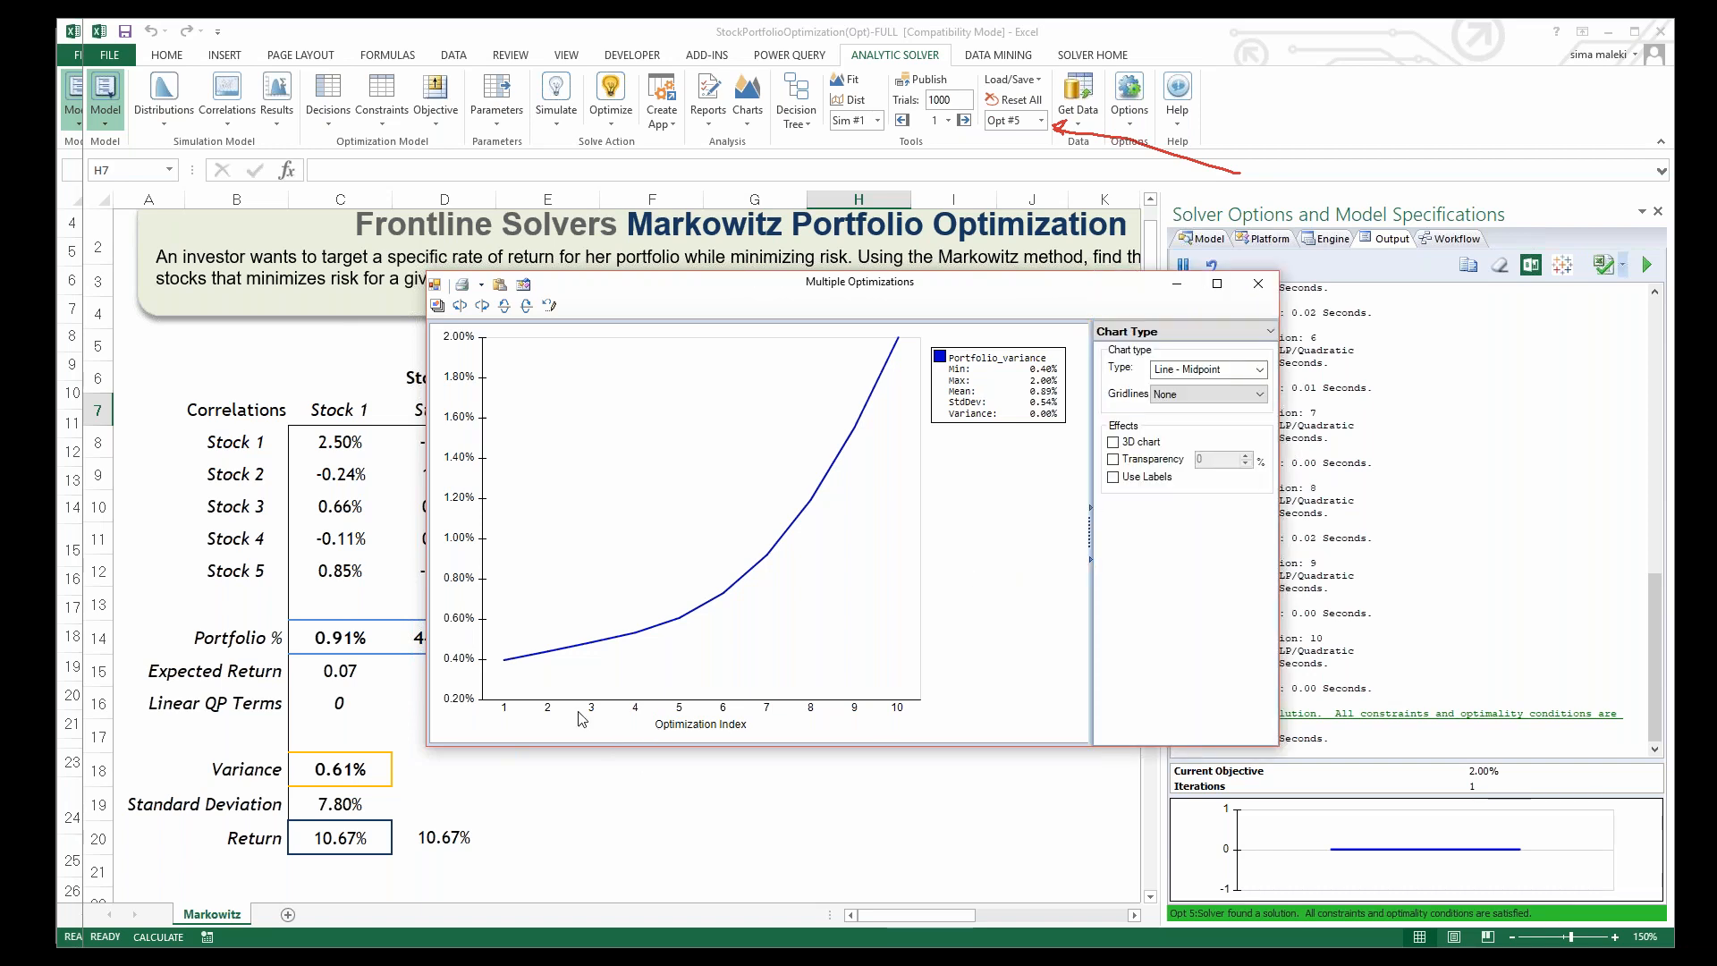
left_click(1161, 331)
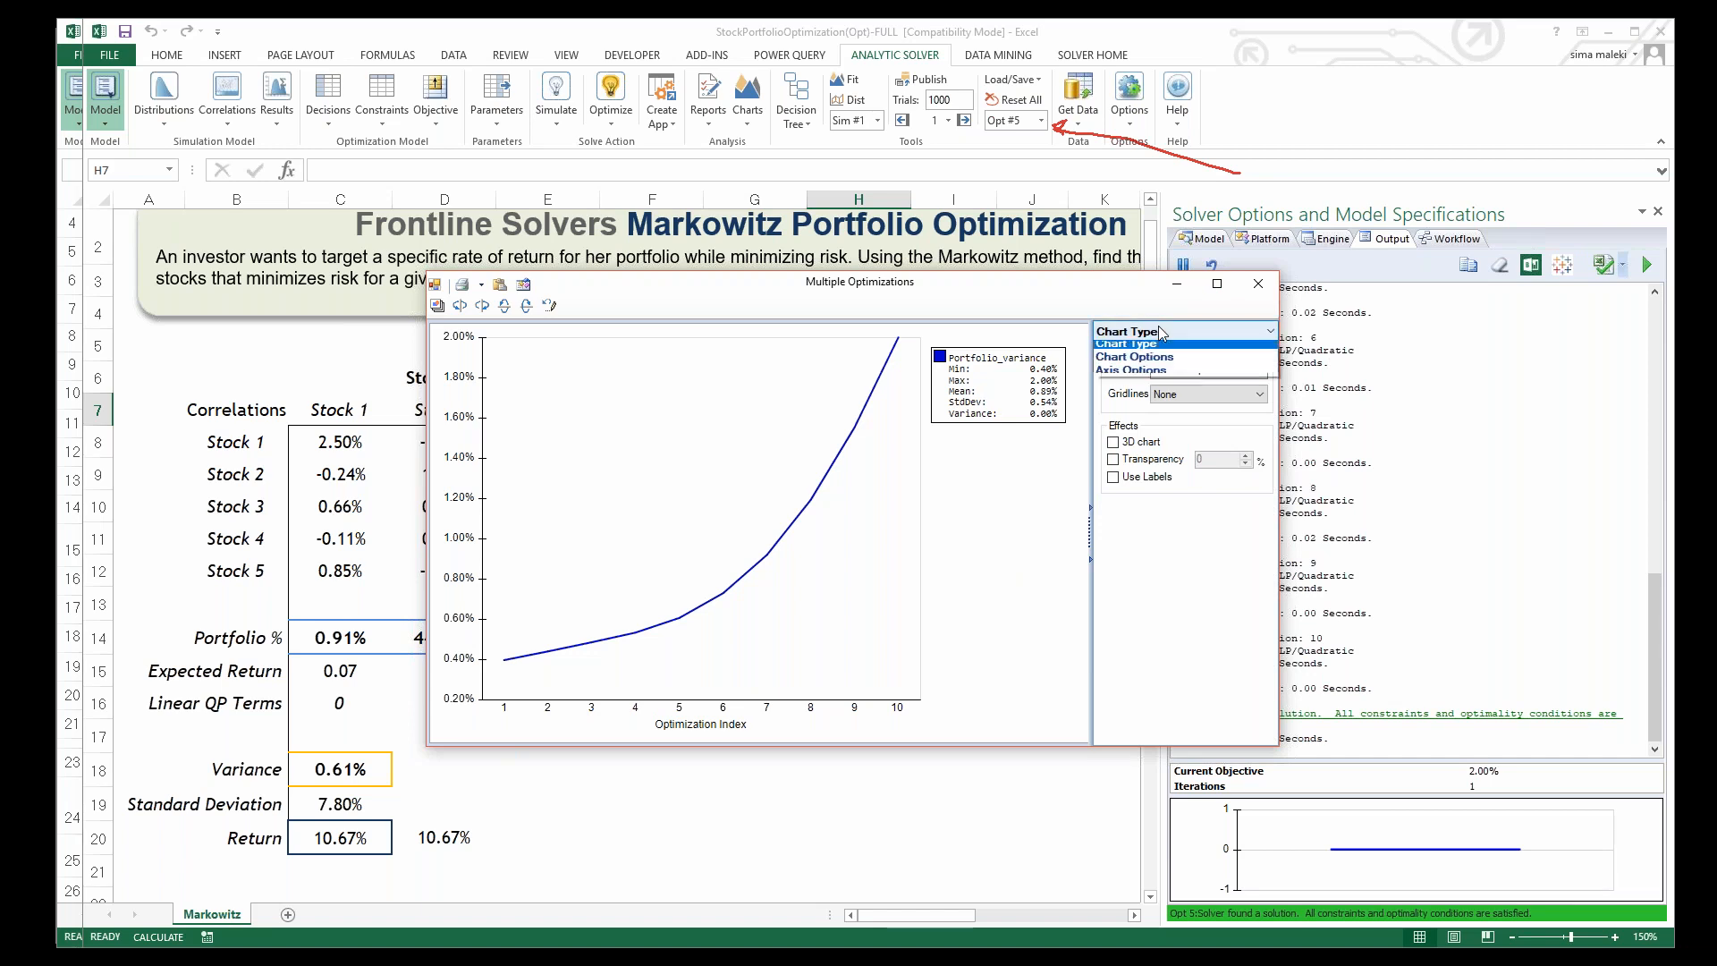
left_click(1163, 362)
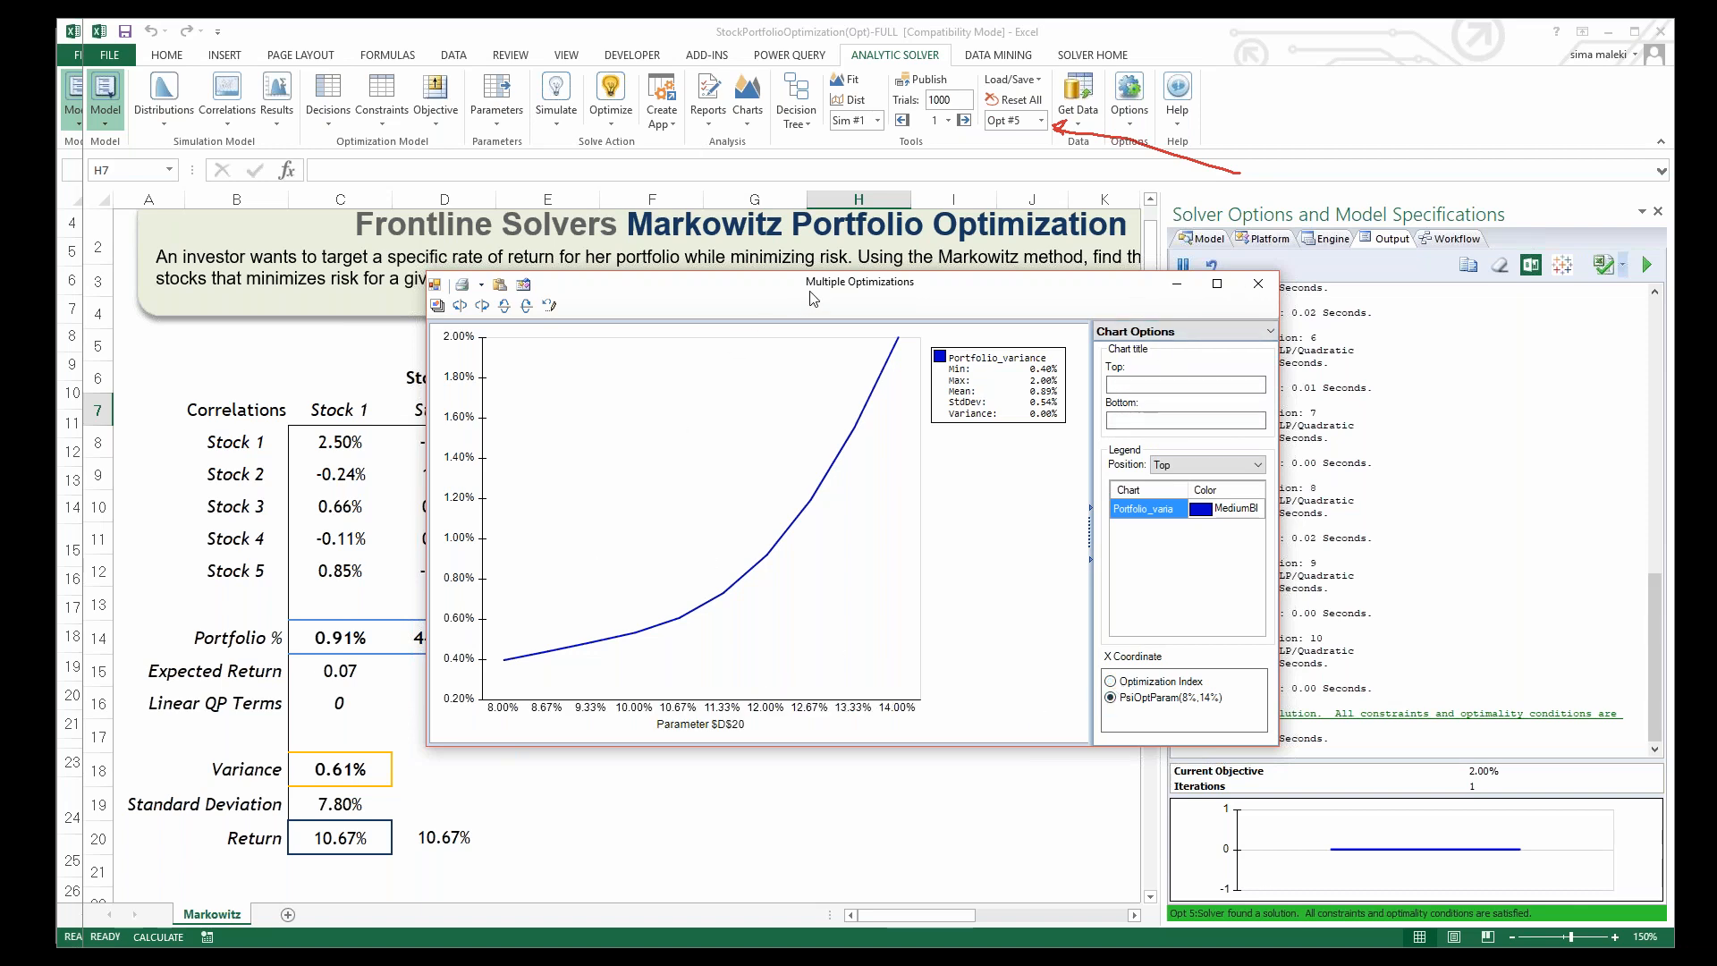
left_click_drag(811, 302, 767, 268)
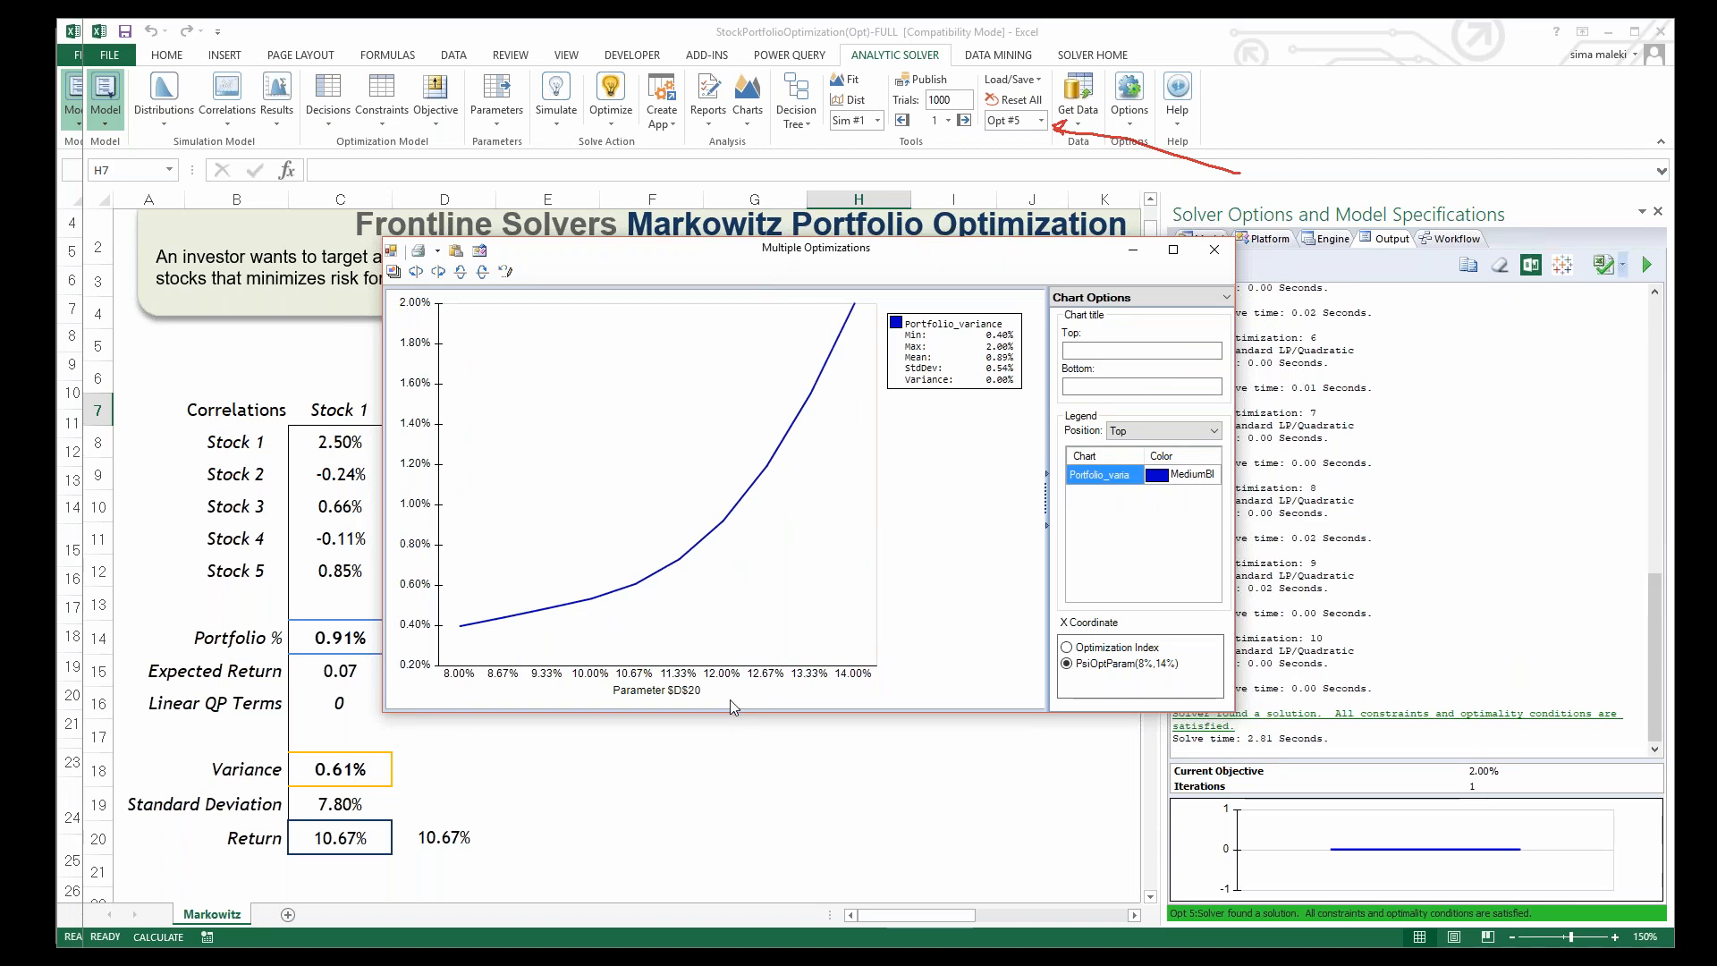
left_click(1214, 252)
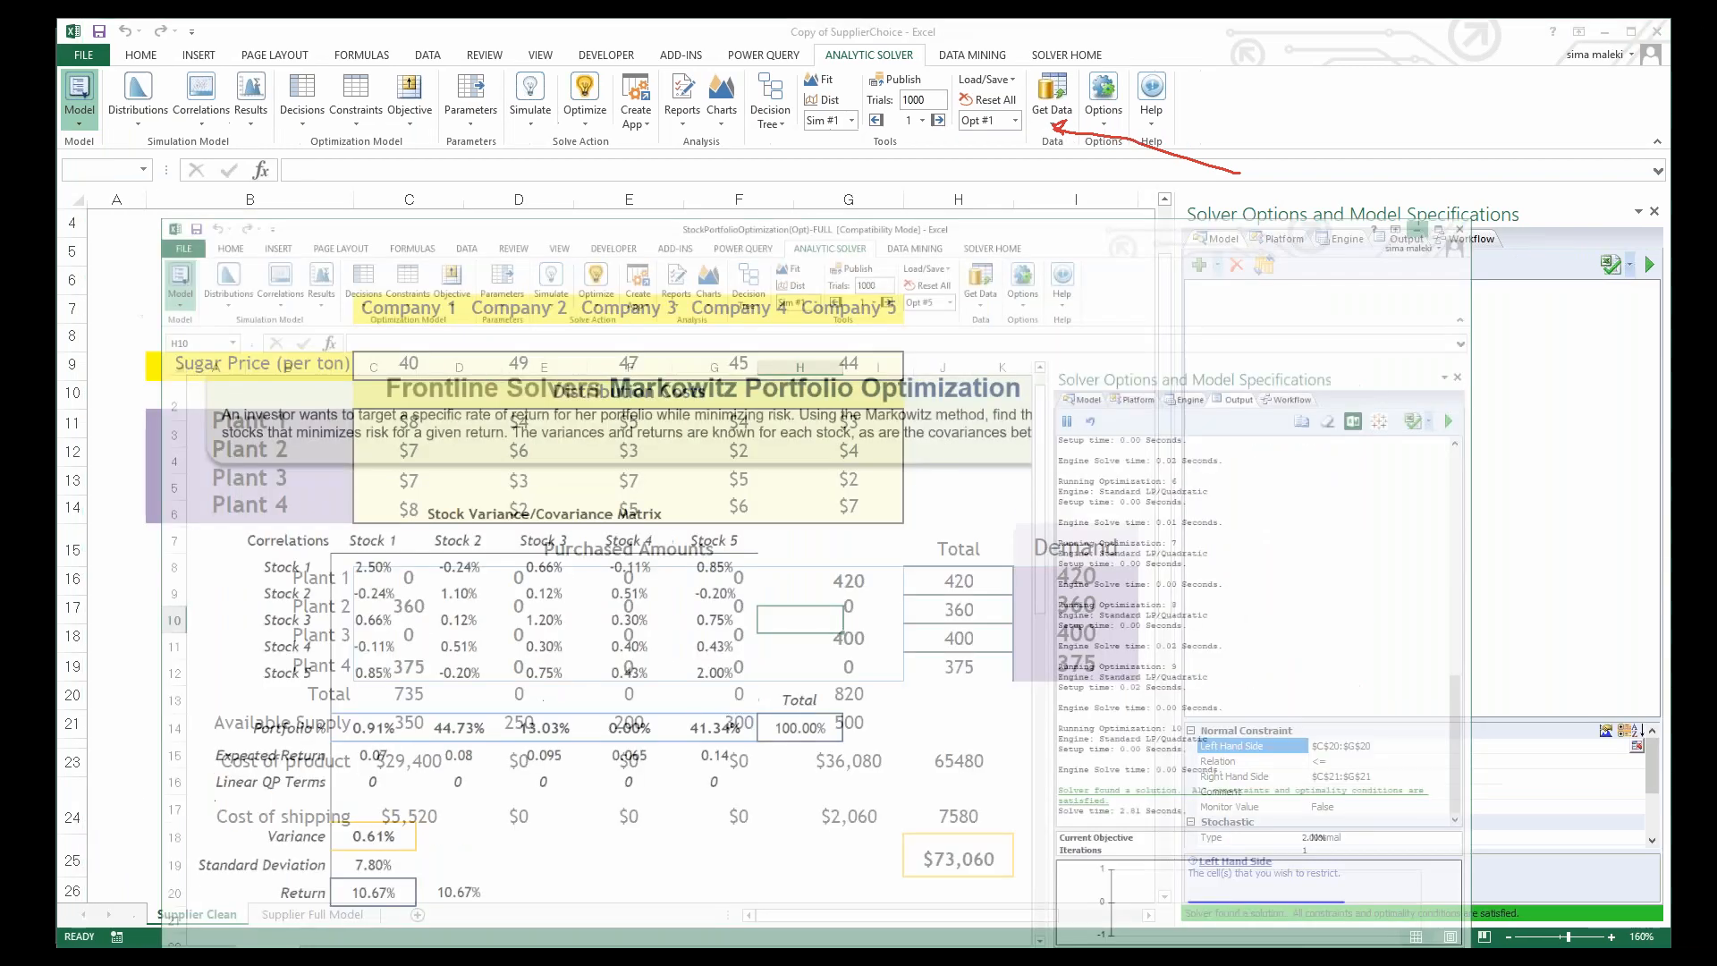